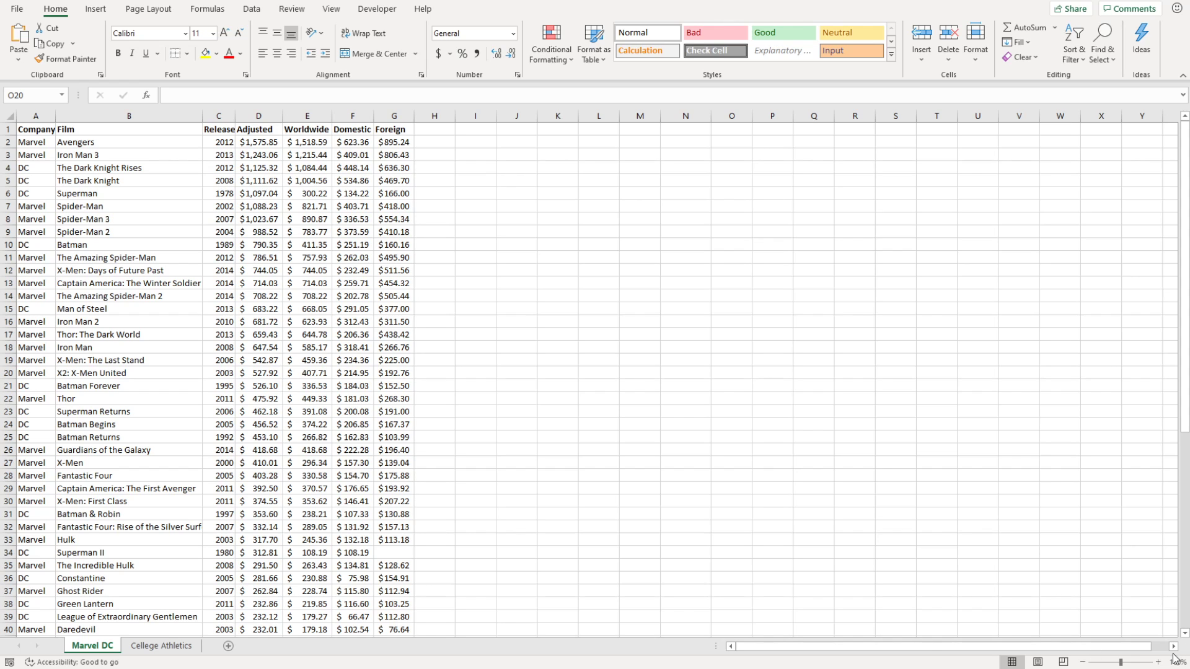
Zoom the Marvel DC sheet to 110% and scroll through the film rows and back to the top.
{"action": "left_click", "coordinate": [1158, 663]}
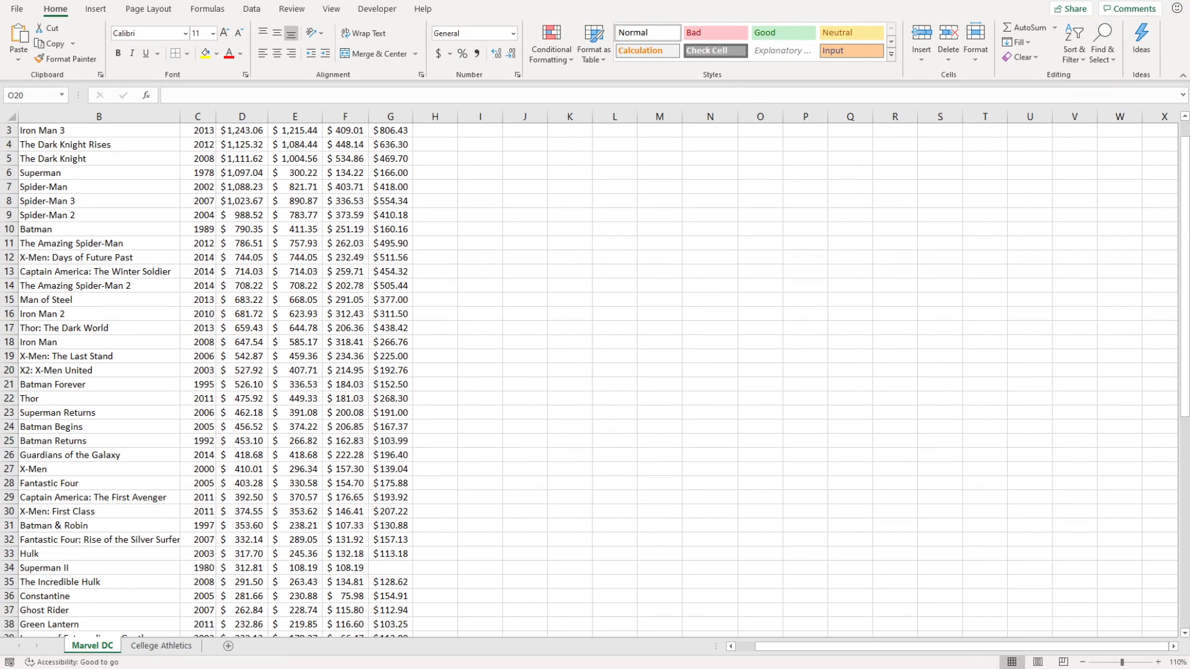
{"action": "scroll", "coordinate": [539, 286], "scroll_direction": "up", "scroll_amount": 1}
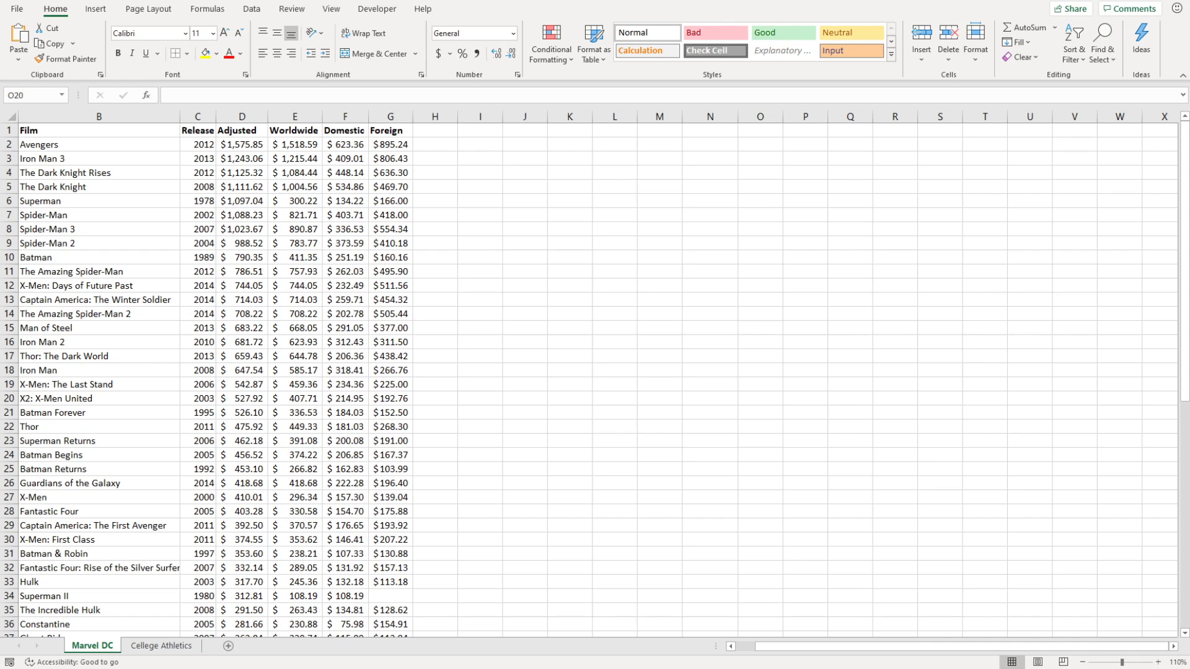
{"action": "left_click", "coordinate": [565, 256]}
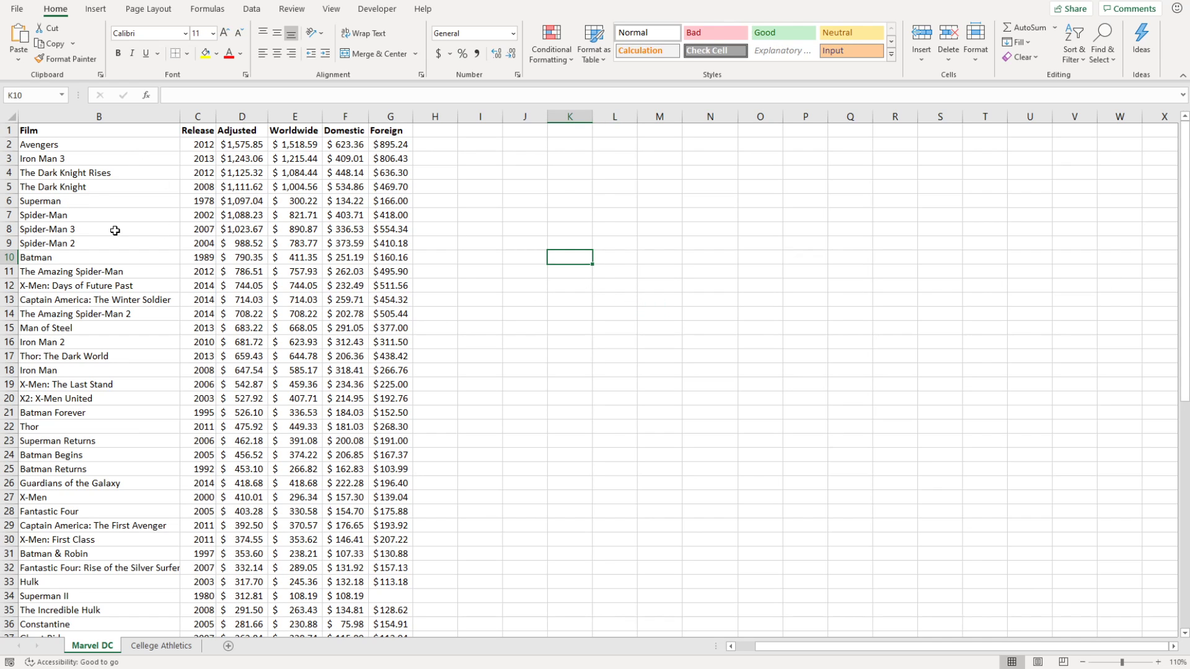
{"action": "scroll", "coordinate": [128, 266], "scroll_direction": "down", "scroll_amount": 2}
{"action": "scroll", "coordinate": [194, 305], "scroll_direction": "up", "scroll_amount": 2}
{"action": "scroll", "coordinate": [211, 320], "scroll_direction": "down", "scroll_amount": 10}
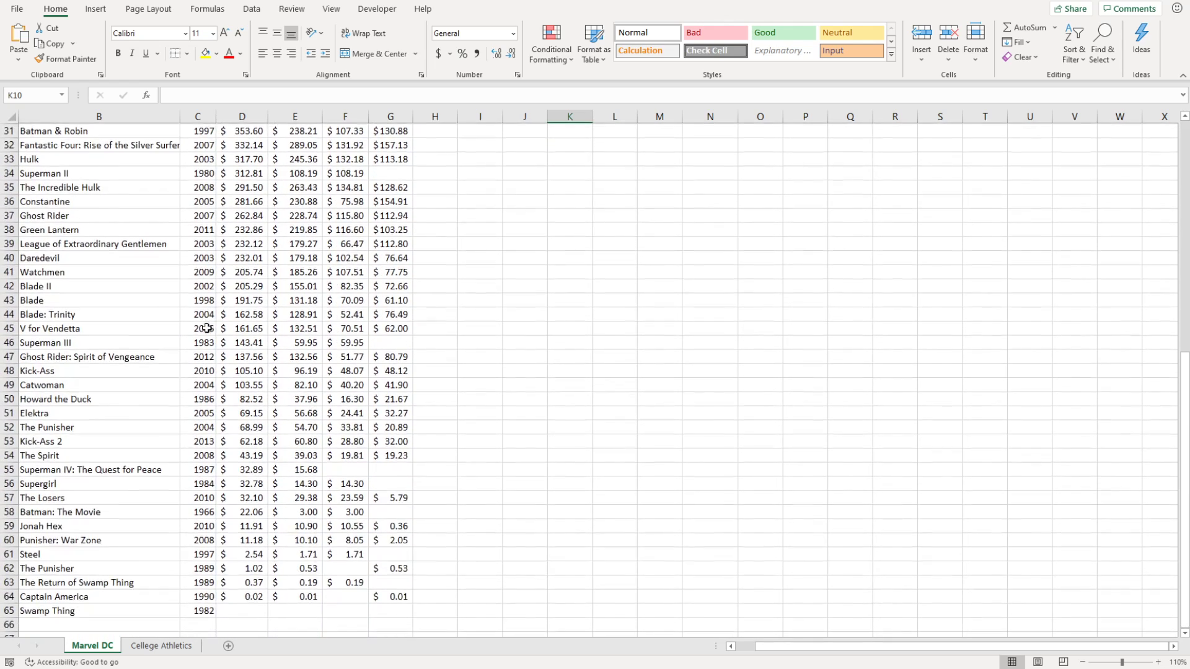
{"action": "scroll", "coordinate": [206, 328], "scroll_direction": "down", "scroll_amount": 1}
{"action": "scroll", "coordinate": [207, 329], "scroll_direction": "up", "scroll_amount": 11}
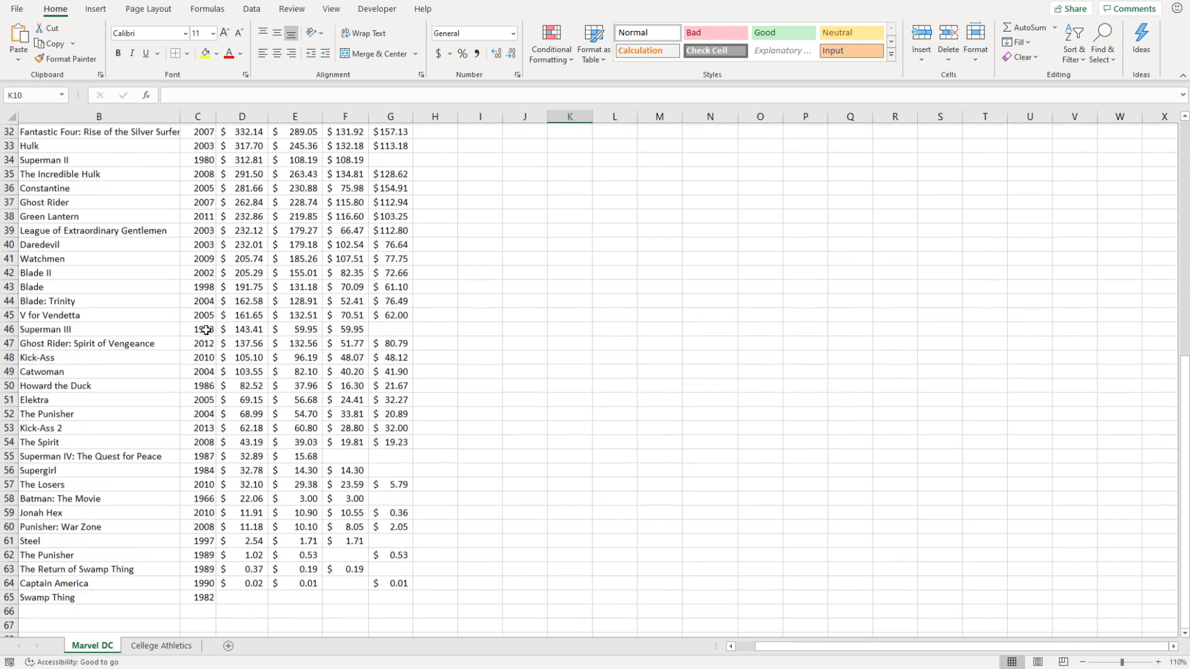
{"action": "left_click", "coordinate": [549, 243]}
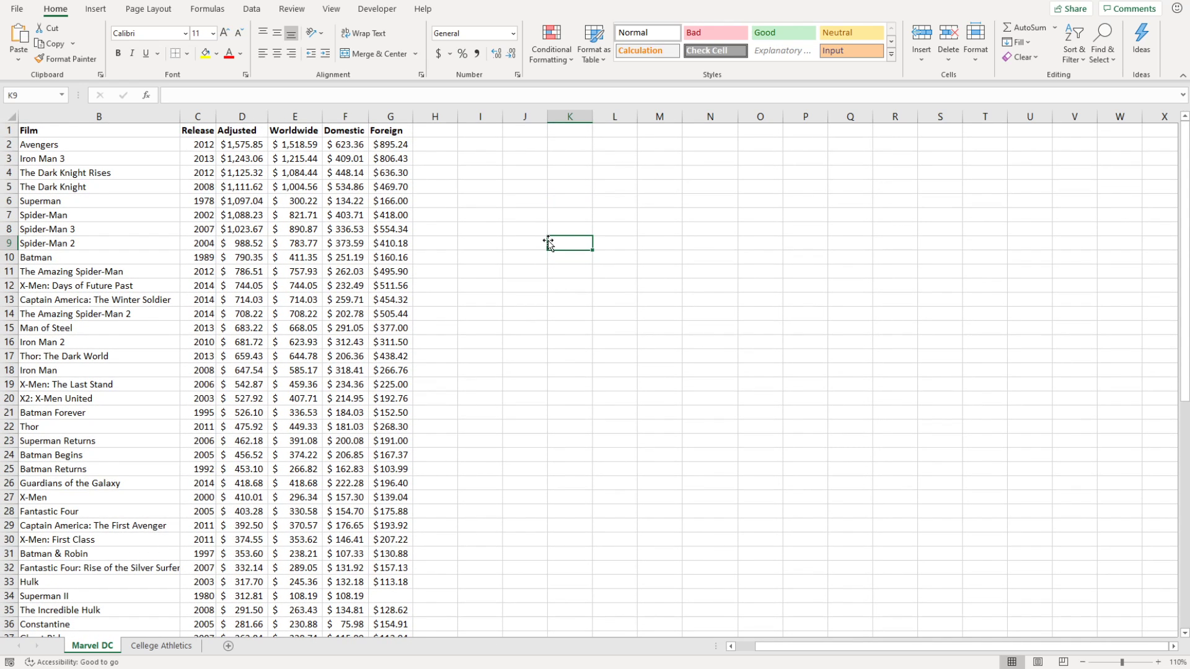
{"action": "type", "text": "=max("}
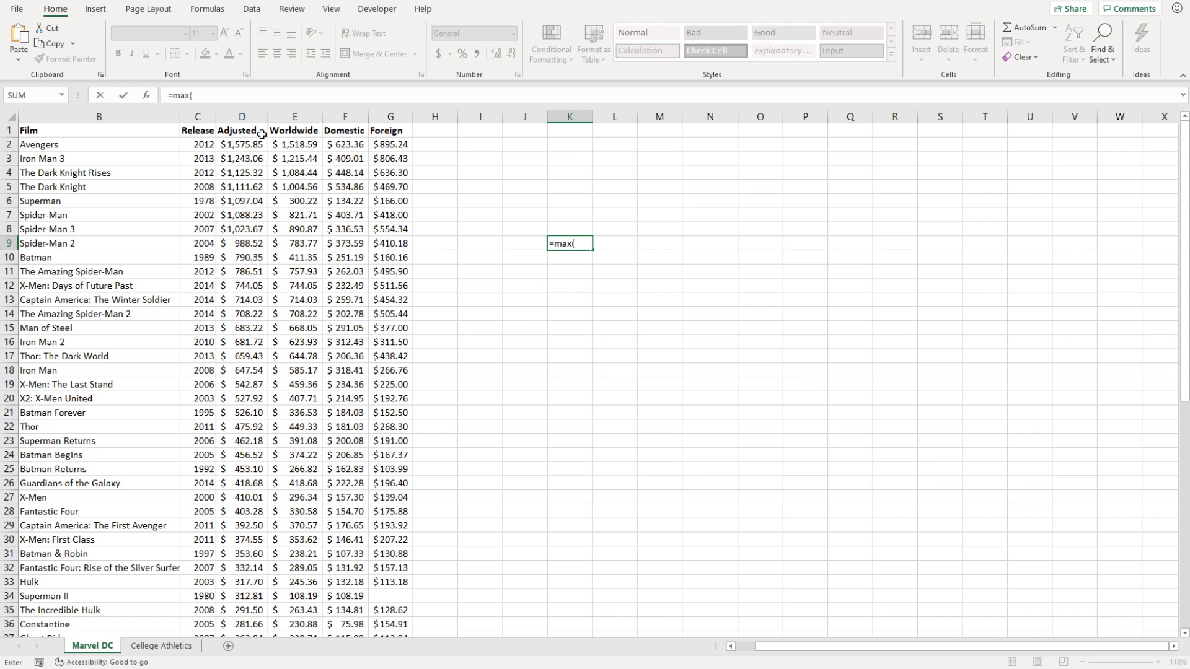
{"action": "left_click", "coordinate": [198, 116]}
{"action": "type", "text": ")"}
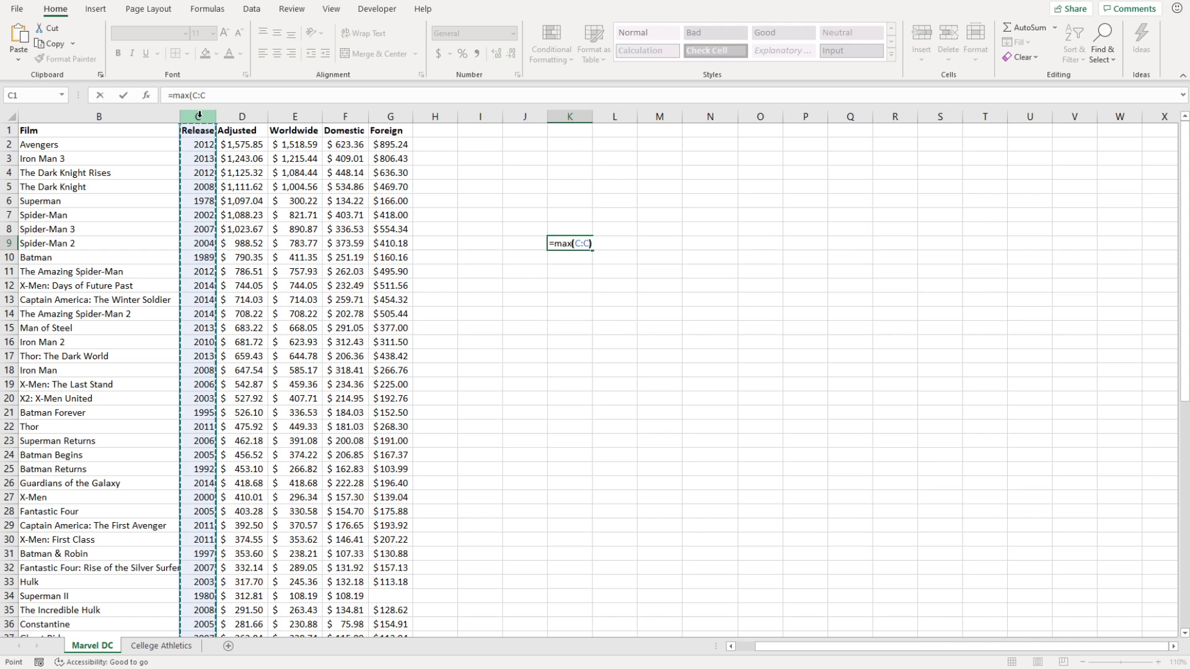
{"action": "key", "text": "Return"}
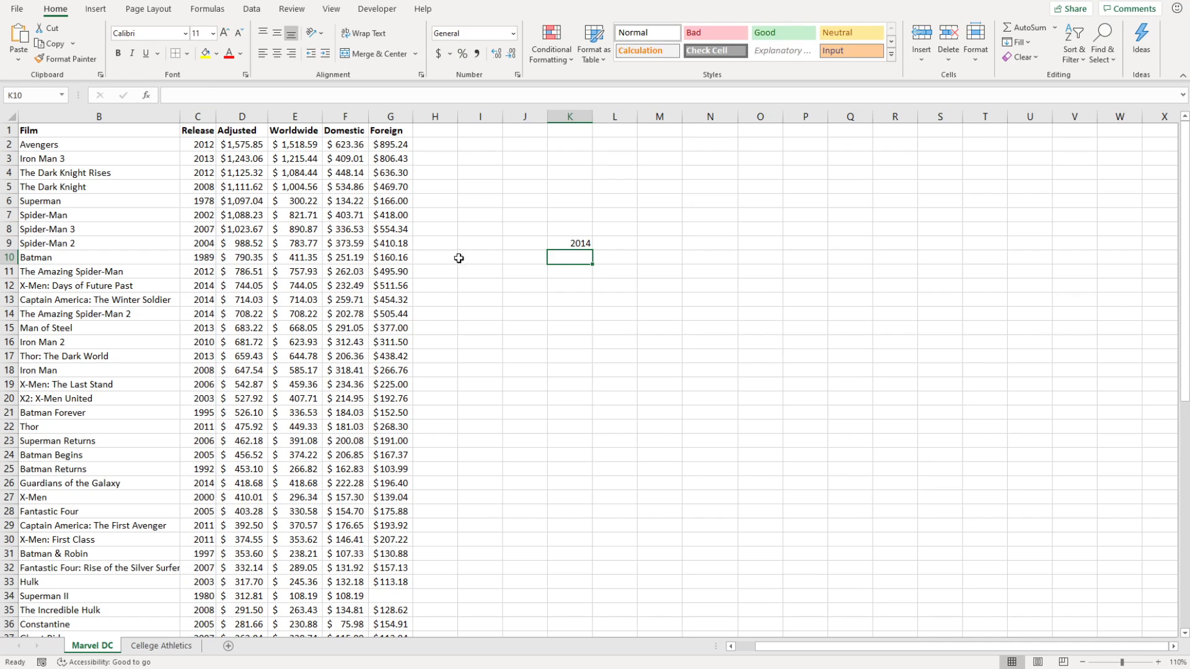
{"action": "left_click", "coordinate": [580, 245]}
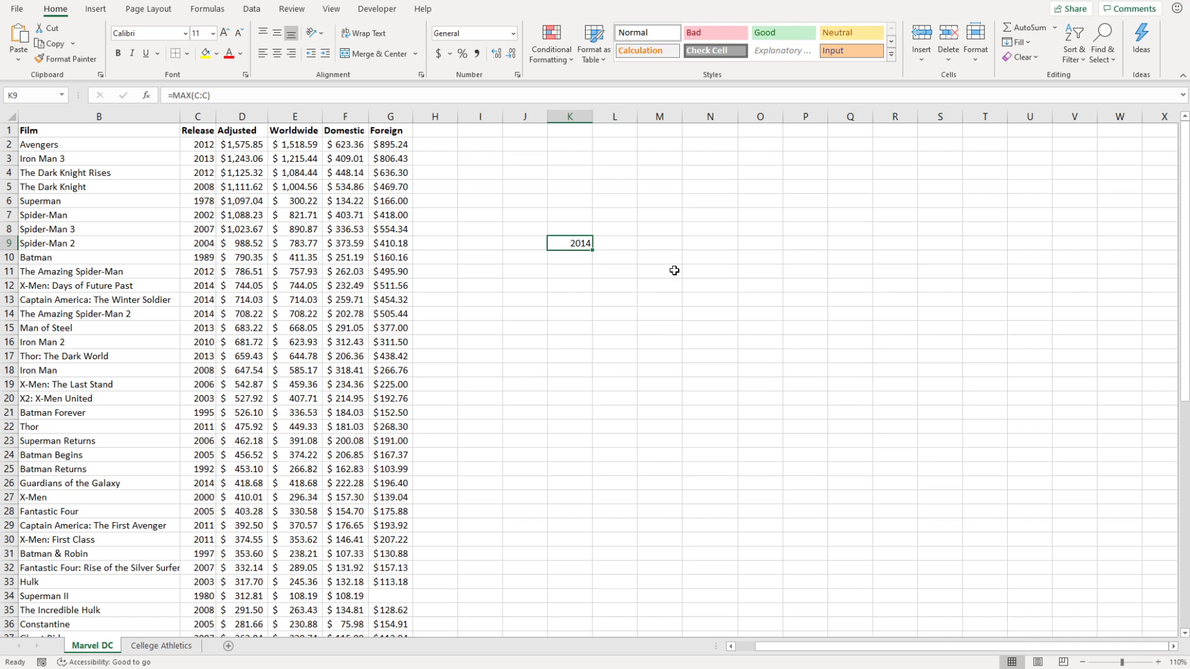
{"action": "key", "text": "F2"}
{"action": "key", "text": "BackSpace"}
{"action": "key", "text": "BackSpace"}
{"action": "key", "text": "BackSpace"}
{"action": "key", "text": "BackSpace"}
{"action": "key", "text": "BackSpace"}
{"action": "key", "text": "BackSpace"}
{"action": "key", "text": "BackSpace"}
{"action": "key", "text": "BackSpace"}
{"action": "key", "text": "BackSpace"}
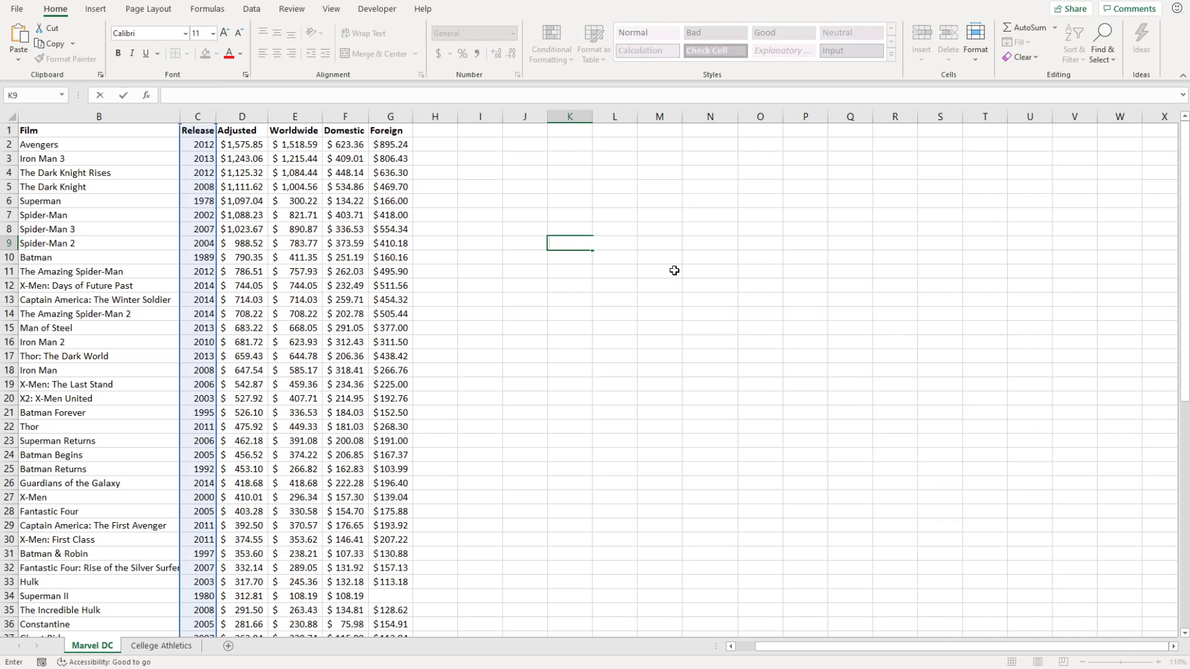
{"action": "left_click", "coordinate": [674, 271]}
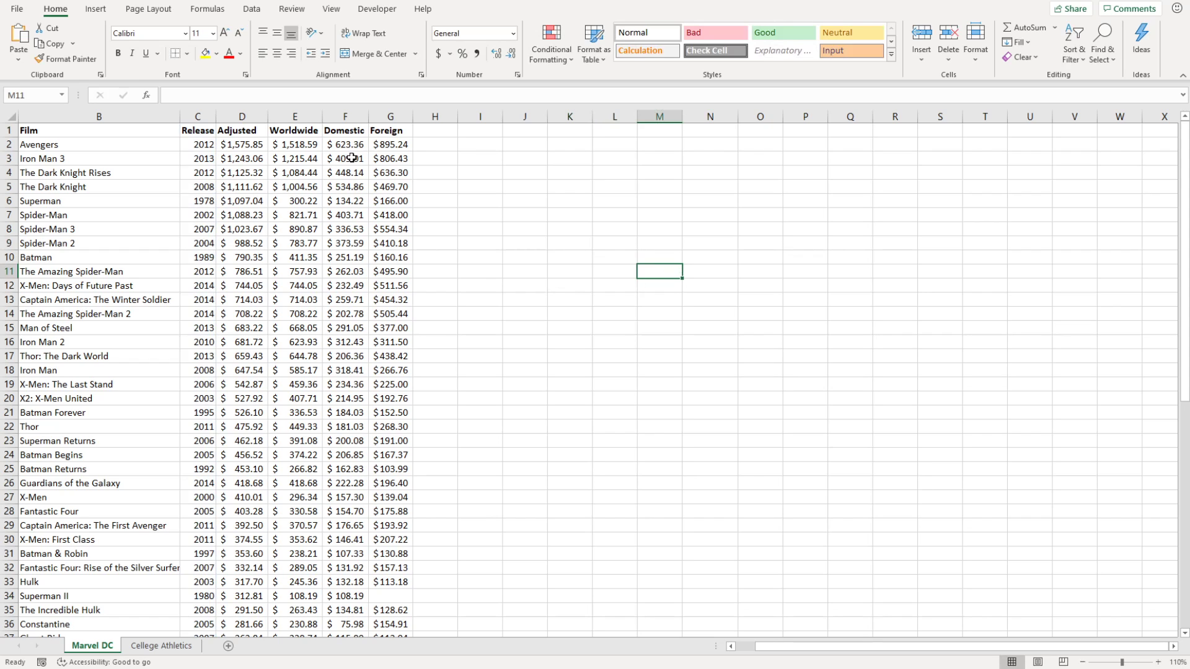
{"action": "left_click", "coordinate": [351, 117]}
{"action": "left_click", "coordinate": [391, 117]}
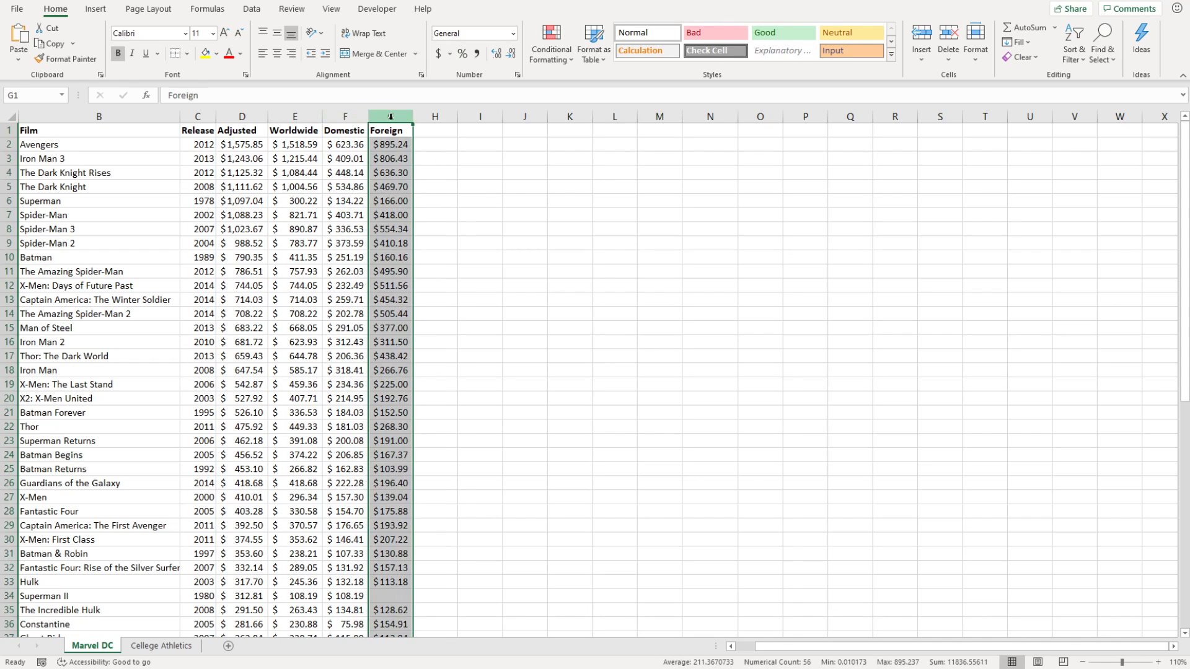
{"action": "left_click", "coordinate": [346, 117]}
{"action": "left_click", "coordinate": [302, 117]}
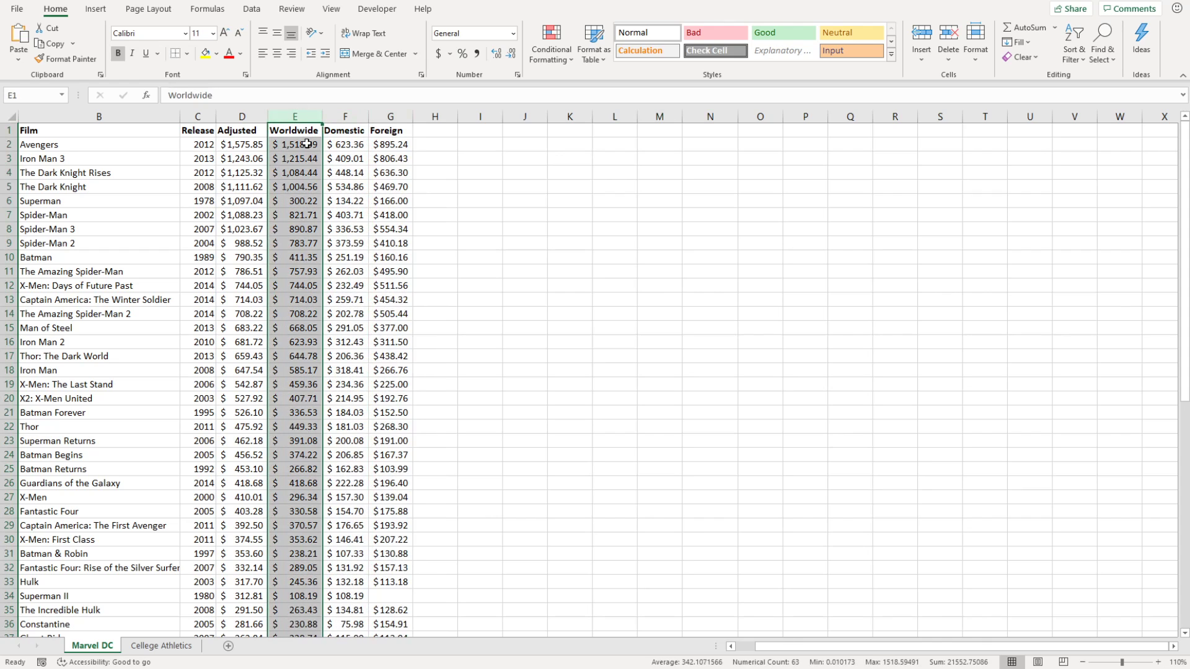
{"action": "left_click", "coordinate": [312, 145]}
{"action": "left_click", "coordinate": [350, 148]}
{"action": "left_click", "coordinate": [398, 147]}
{"action": "left_click", "coordinate": [329, 144]}
{"action": "left_click", "coordinate": [378, 144]}
{"action": "left_click", "coordinate": [305, 144]}
{"action": "left_click", "coordinate": [240, 144]}
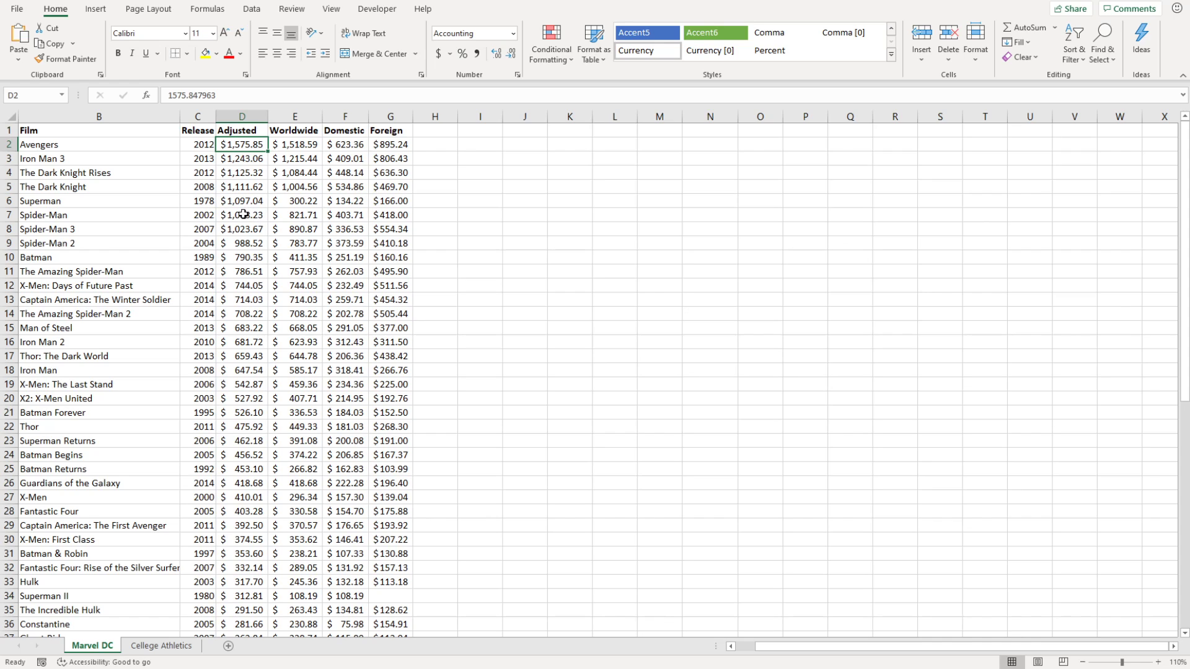
{"action": "left_click", "coordinate": [305, 202]}
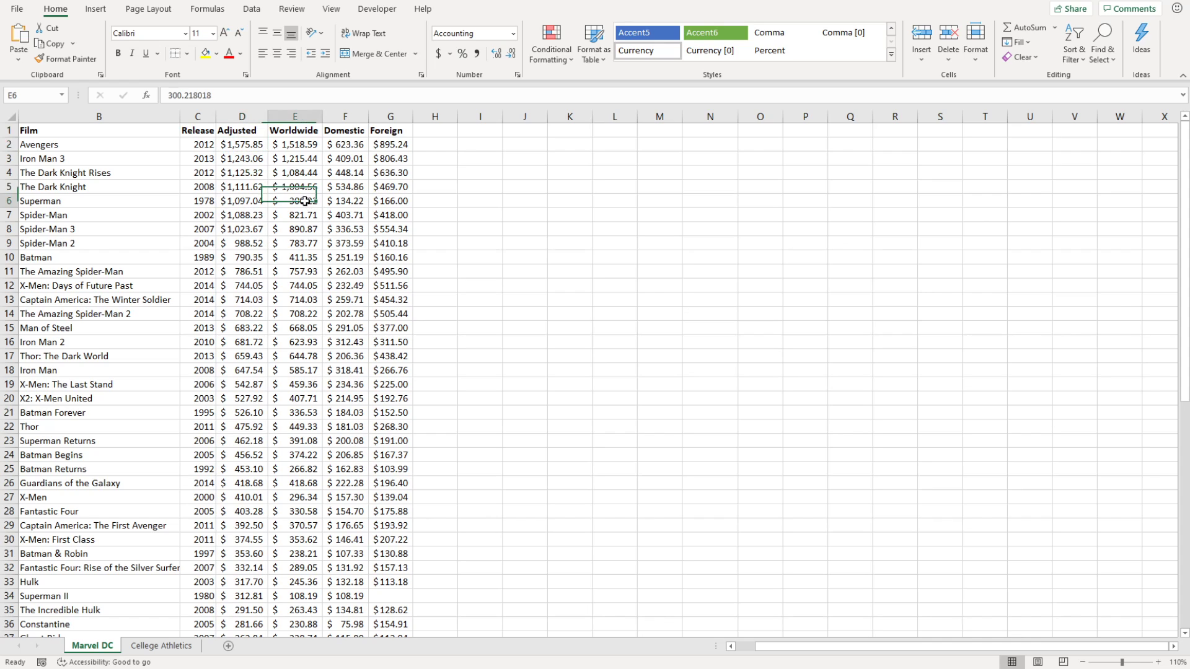
{"action": "left_click", "coordinate": [9, 200]}
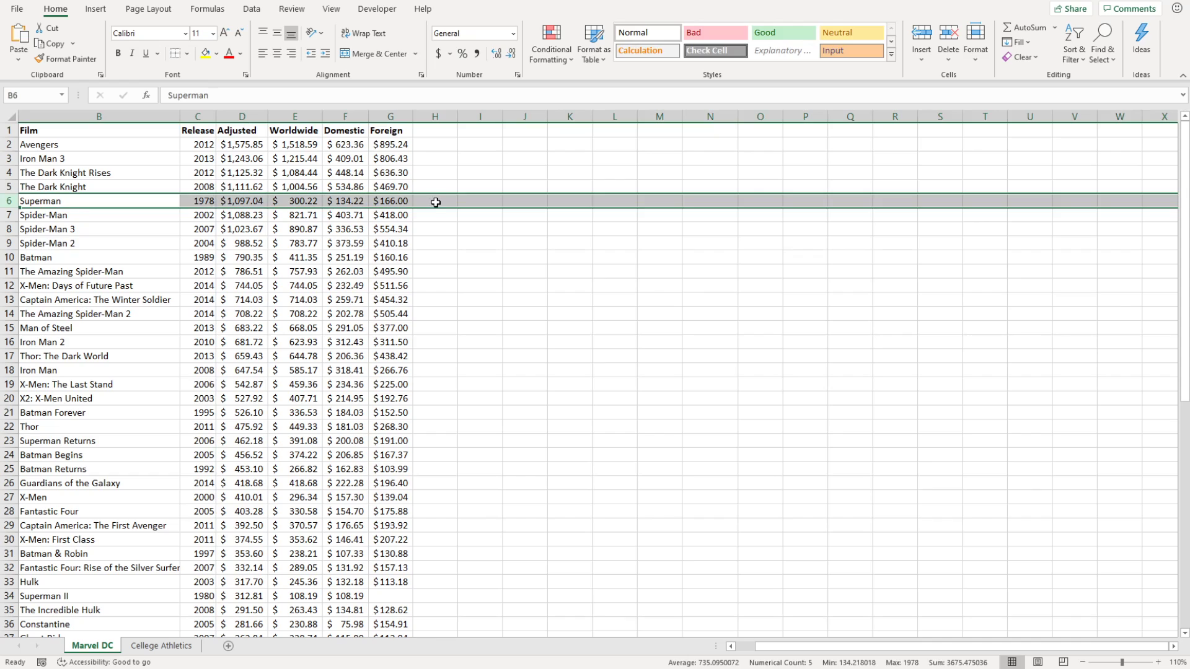
{"action": "left_click", "coordinate": [300, 205]}
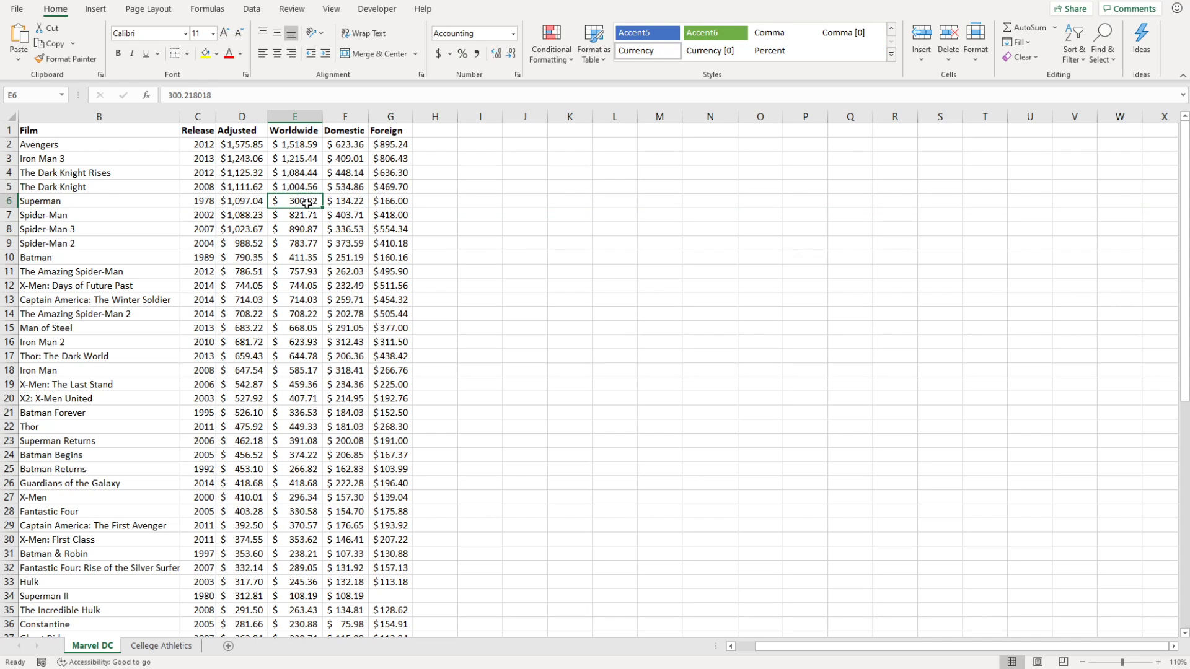
{"action": "left_click", "coordinate": [246, 203]}
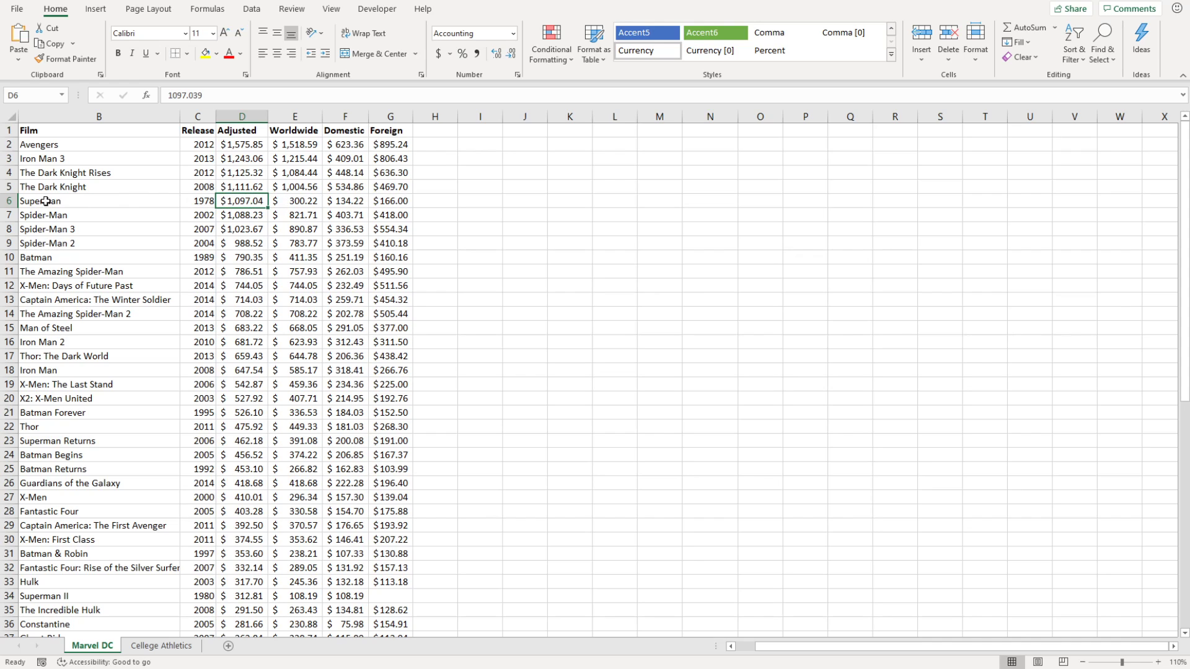
{"action": "left_click", "coordinate": [8, 201]}
{"action": "left_click", "coordinate": [478, 226]}
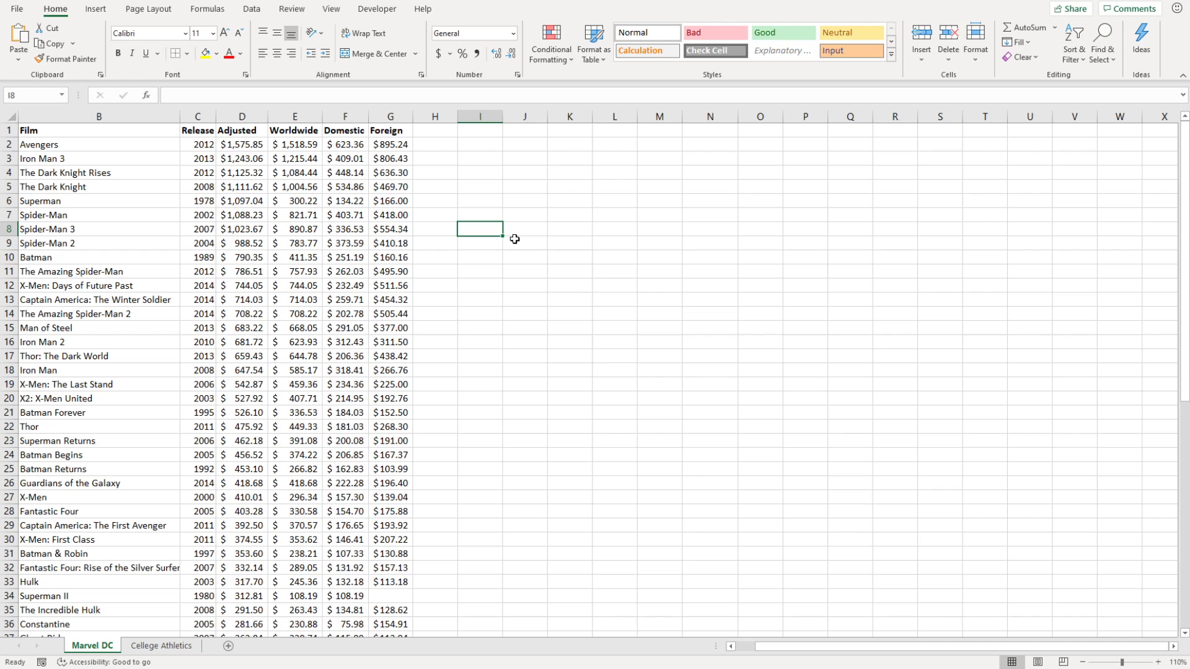
{"action": "left_click_drag", "start_coordinate": [845, 647], "coordinate": [798, 647]}
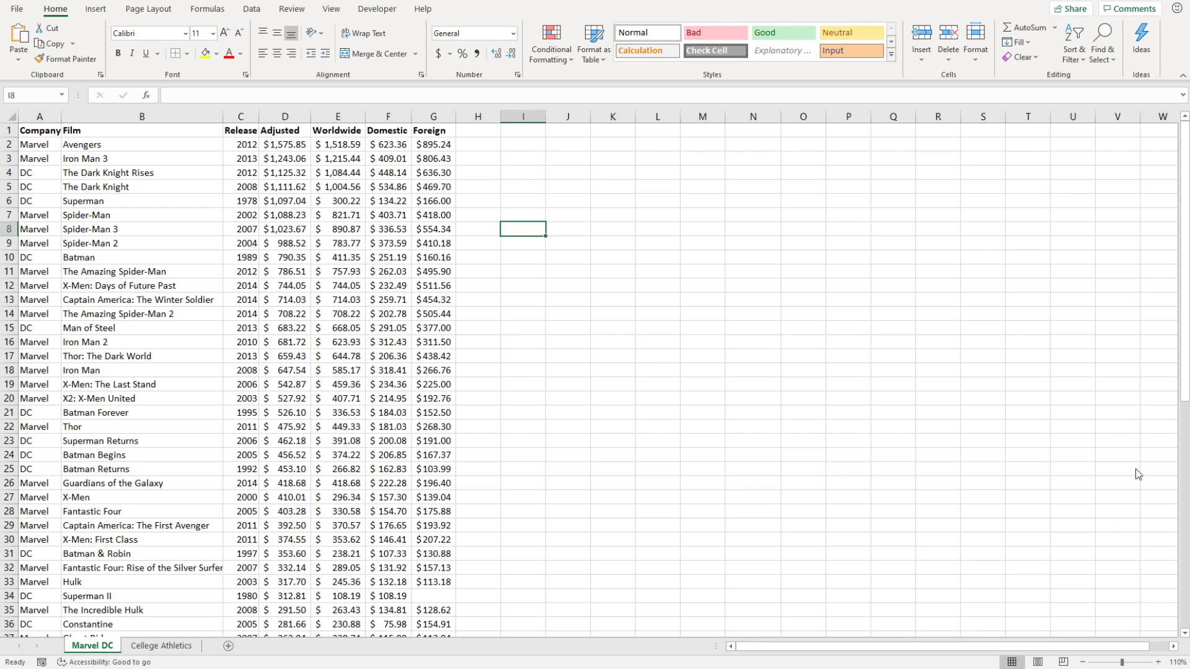
{"action": "left_click", "coordinate": [626, 288]}
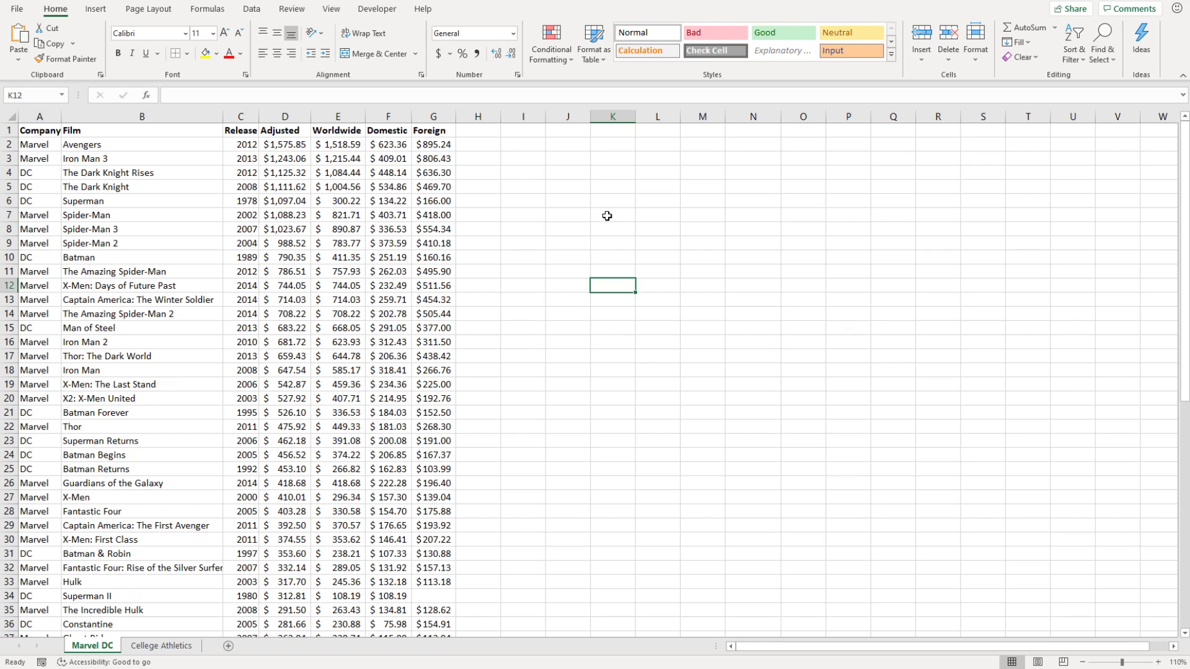
{"action": "left_click", "coordinate": [616, 201]}
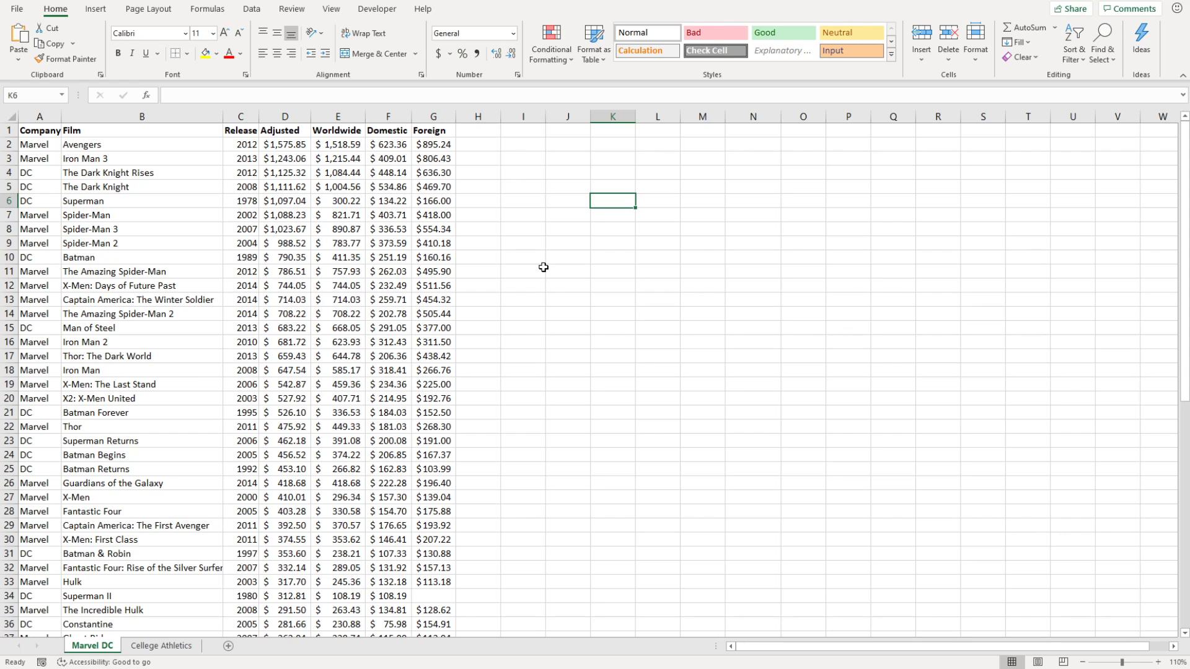
{"action": "left_click", "coordinate": [286, 118]}
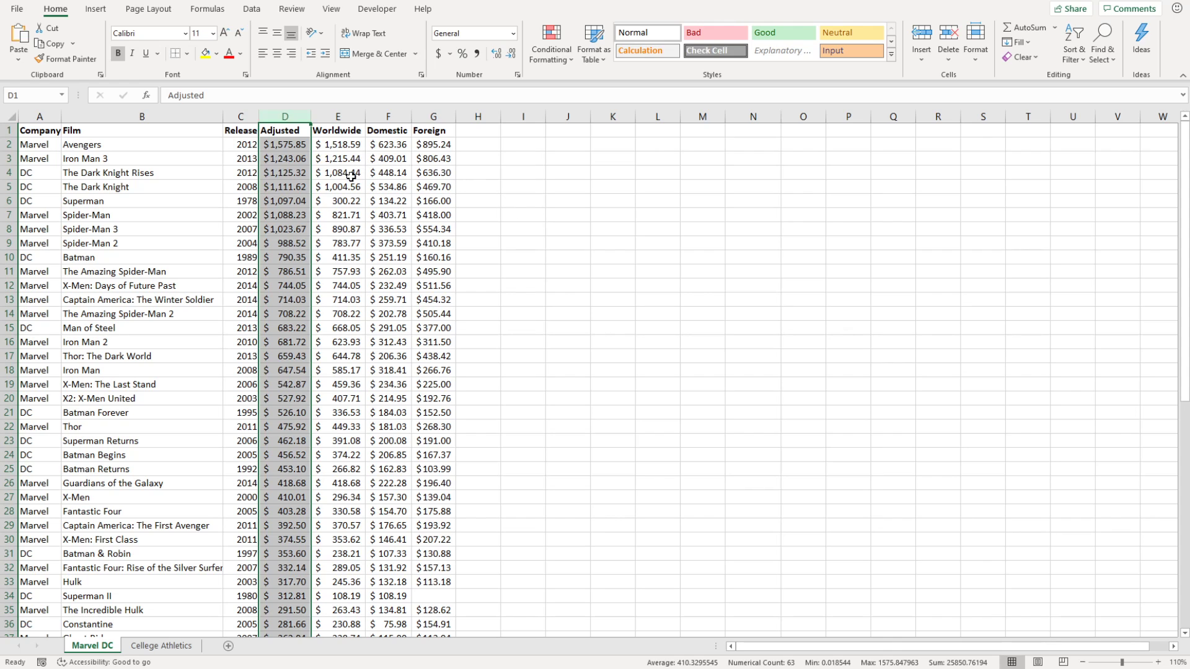
{"action": "left_click", "coordinate": [652, 256]}
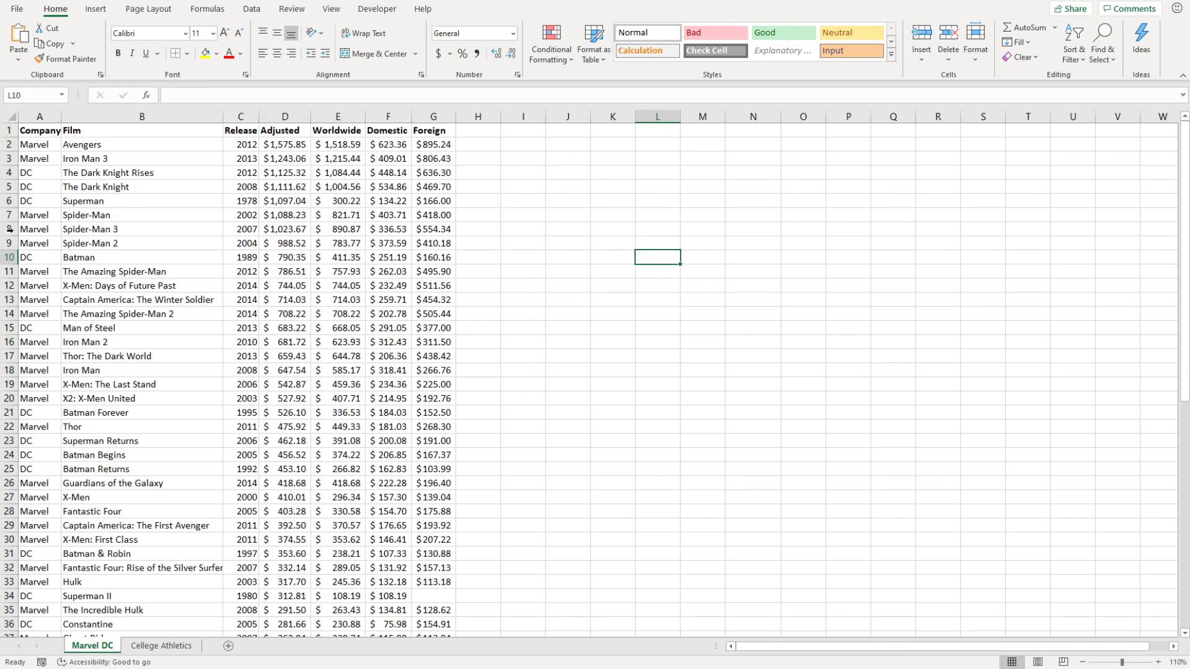
{"action": "left_click", "coordinate": [290, 202]}
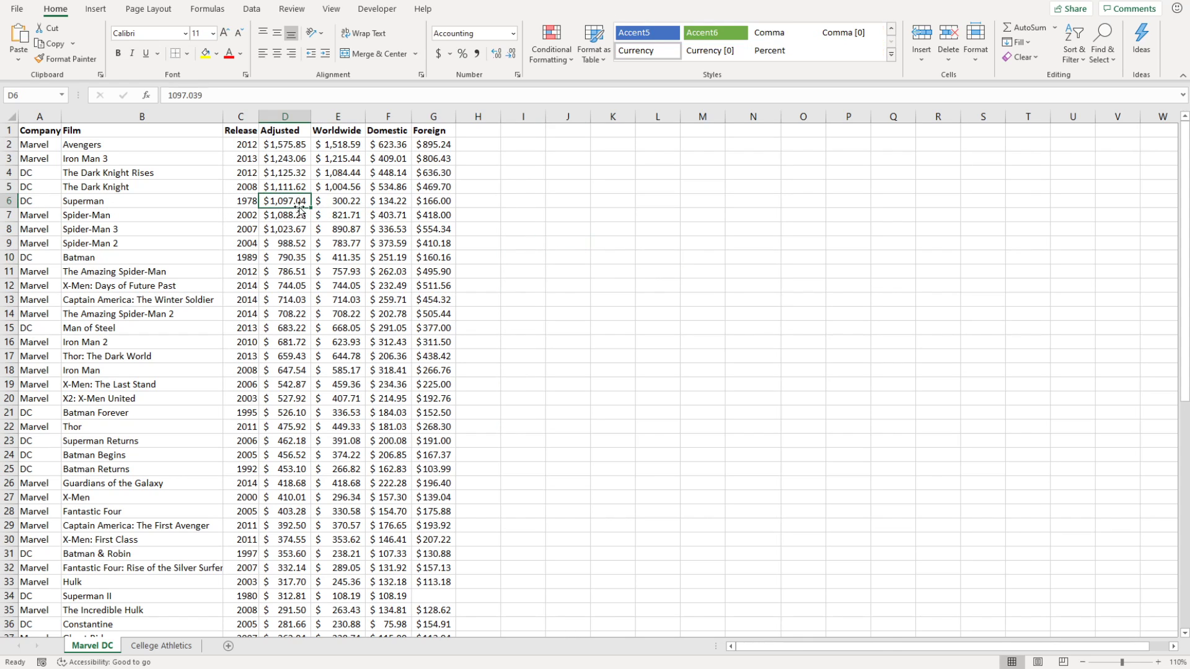
{"action": "left_click", "coordinate": [347, 202]}
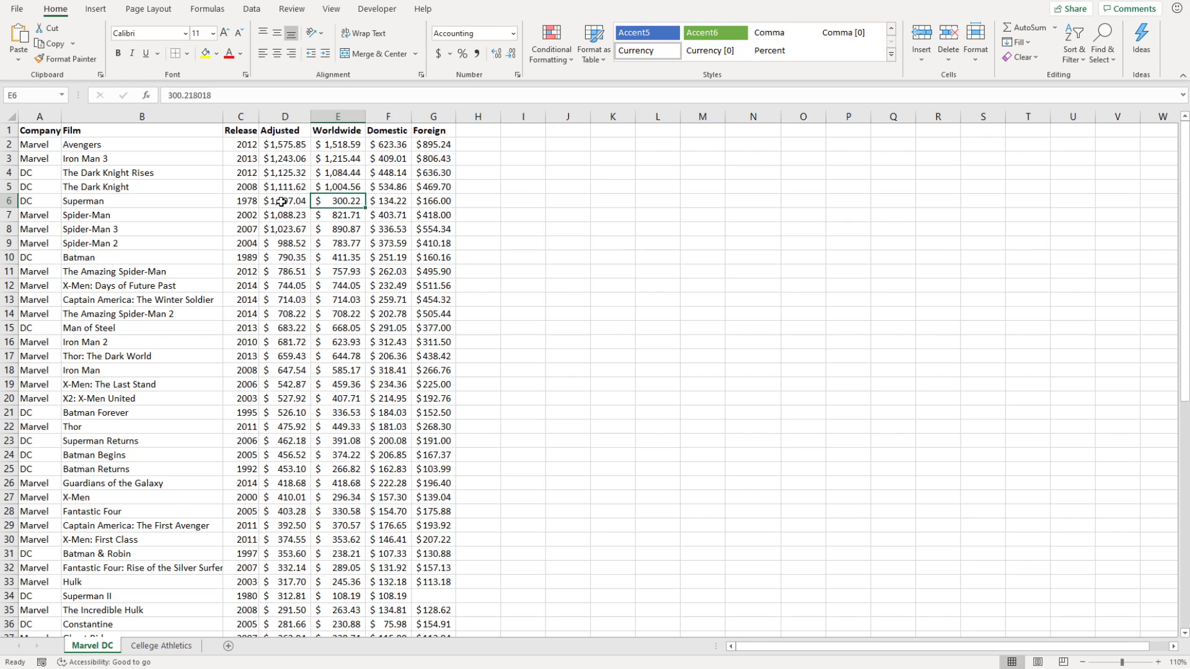
{"action": "left_click", "coordinate": [283, 201]}
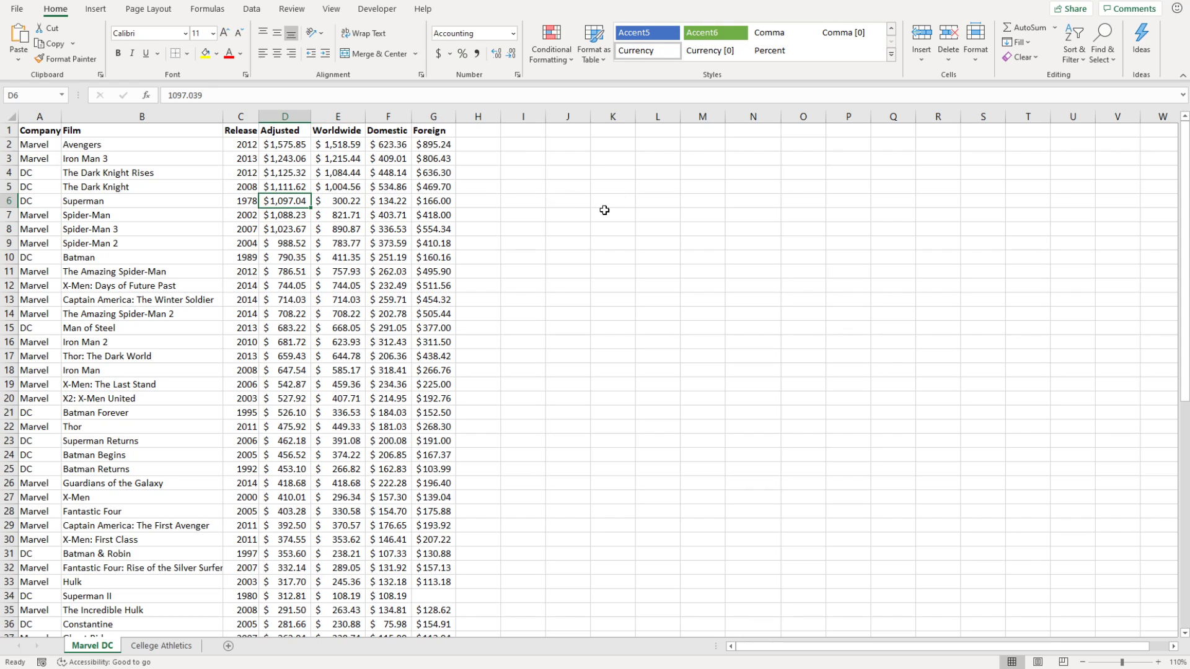
{"action": "left_click", "coordinate": [641, 217]}
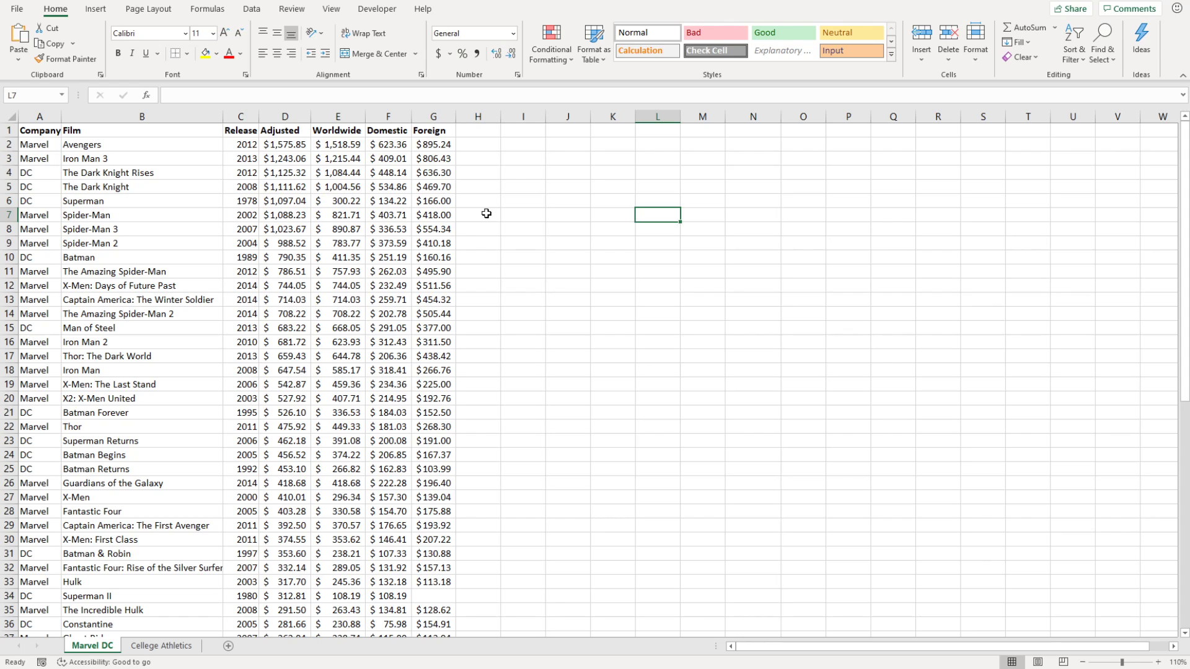
Enter the title 'Frequency Distribution of Adjusted' and merge and center it across L7:N7.
{"action": "type", "text": "Frequency Distribution"}
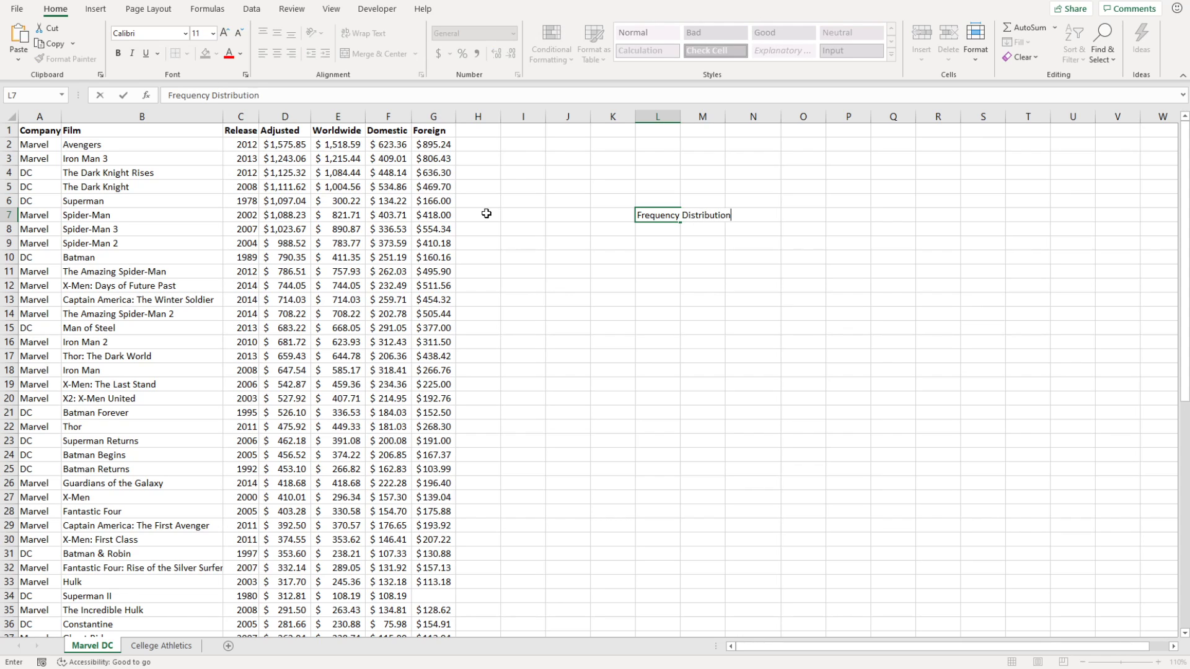
{"action": "type", "text": " of Adjusted"}
{"action": "left_click", "coordinate": [647, 273]}
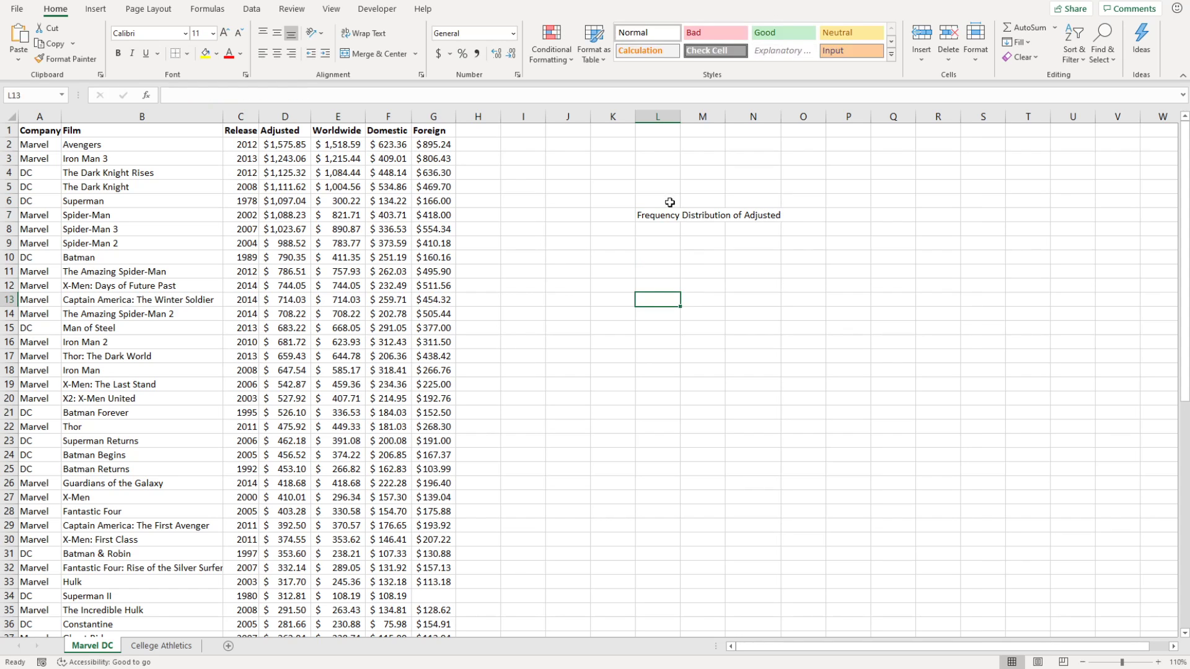
{"action": "left_click_drag", "start_coordinate": [667, 222], "coordinate": [775, 219]}
{"action": "left_click", "coordinate": [370, 54]}
{"action": "left_click", "coordinate": [704, 317]}
Add headers 'Bin' in L9 and 'Upper Limit' in M9, autofitting column M.
{"action": "left_click", "coordinate": [656, 231]}
{"action": "left_click", "coordinate": [654, 243]}
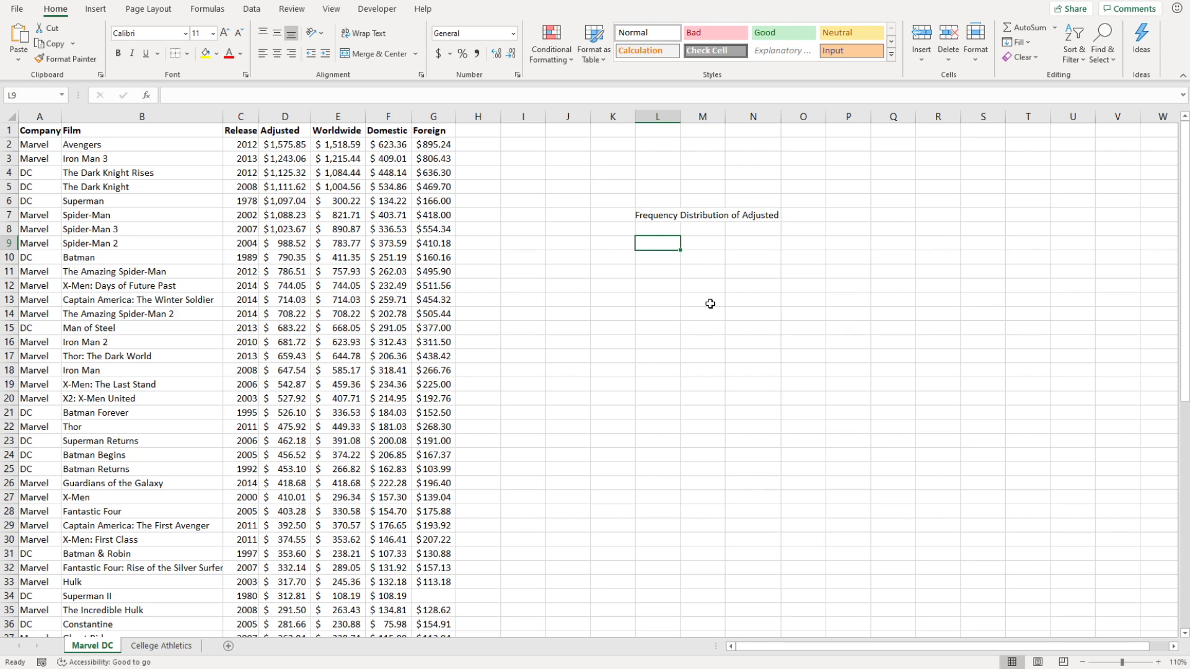
{"action": "type", "text": "Bin"}
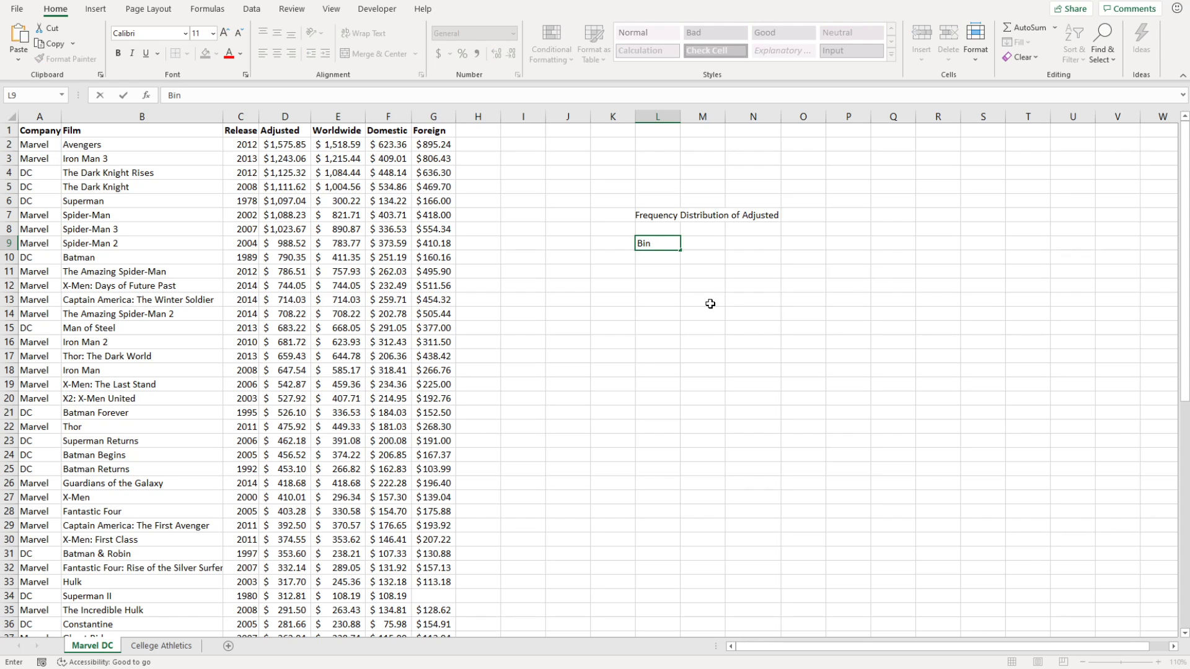
{"action": "key", "text": "Tab"}
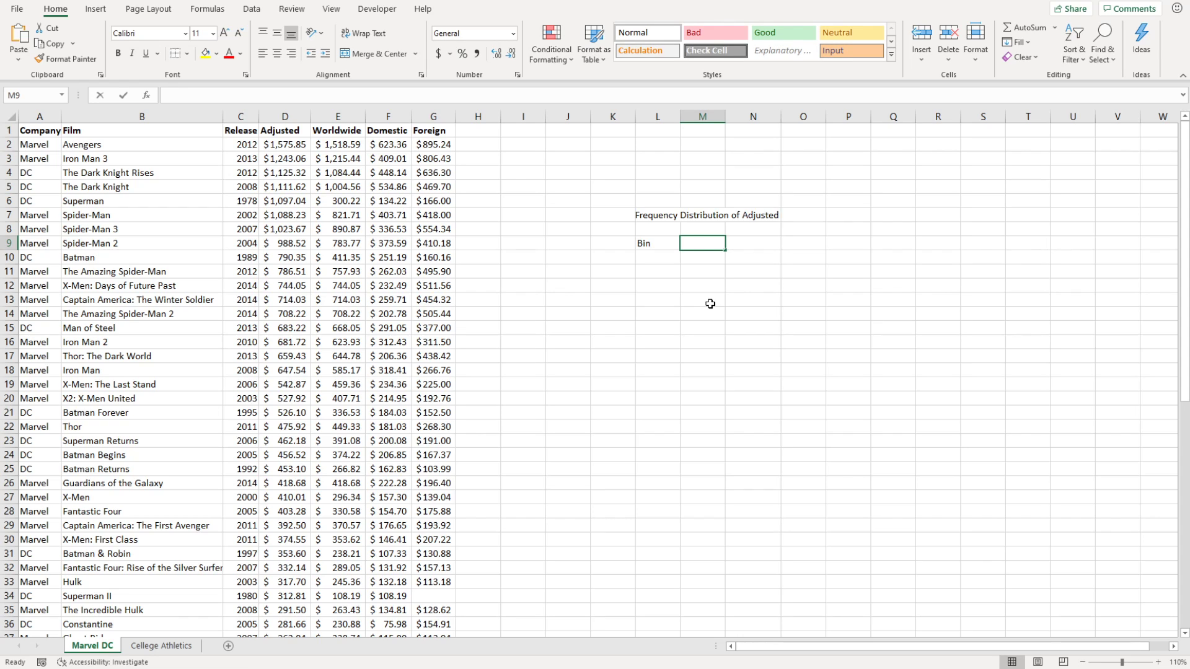
{"action": "type", "text": "Upper Limt"}
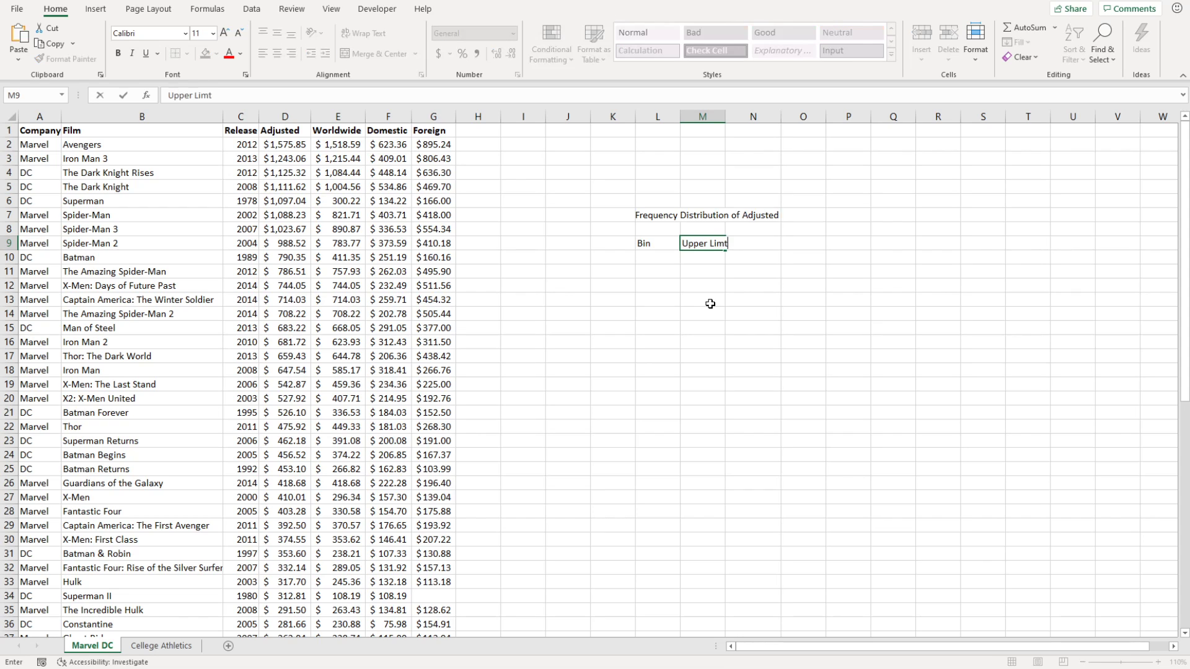
{"action": "key", "text": "BackSpace"}
{"action": "type", "text": "it"}
{"action": "left_click", "coordinate": [710, 304]}
{"action": "double_click", "coordinate": [725, 116]}
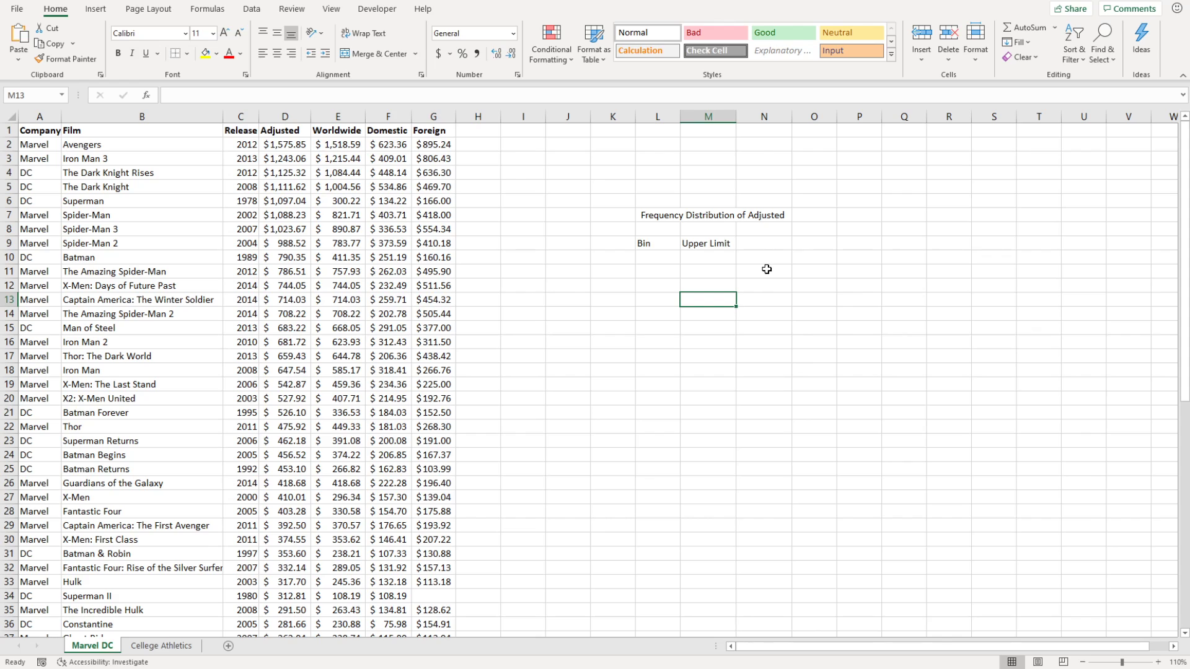
{"action": "left_click", "coordinate": [644, 354]}
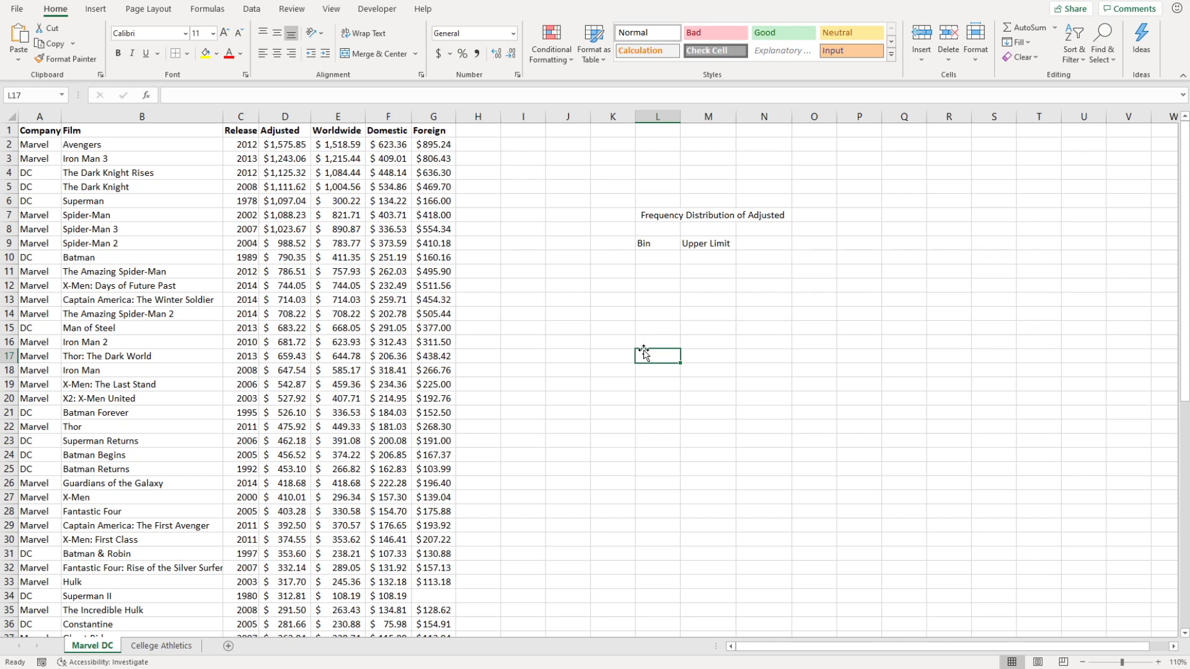
Note '2^k>n' in L17 and check the first and last film rows to count the films.
{"action": "type", "text": "2^k"}
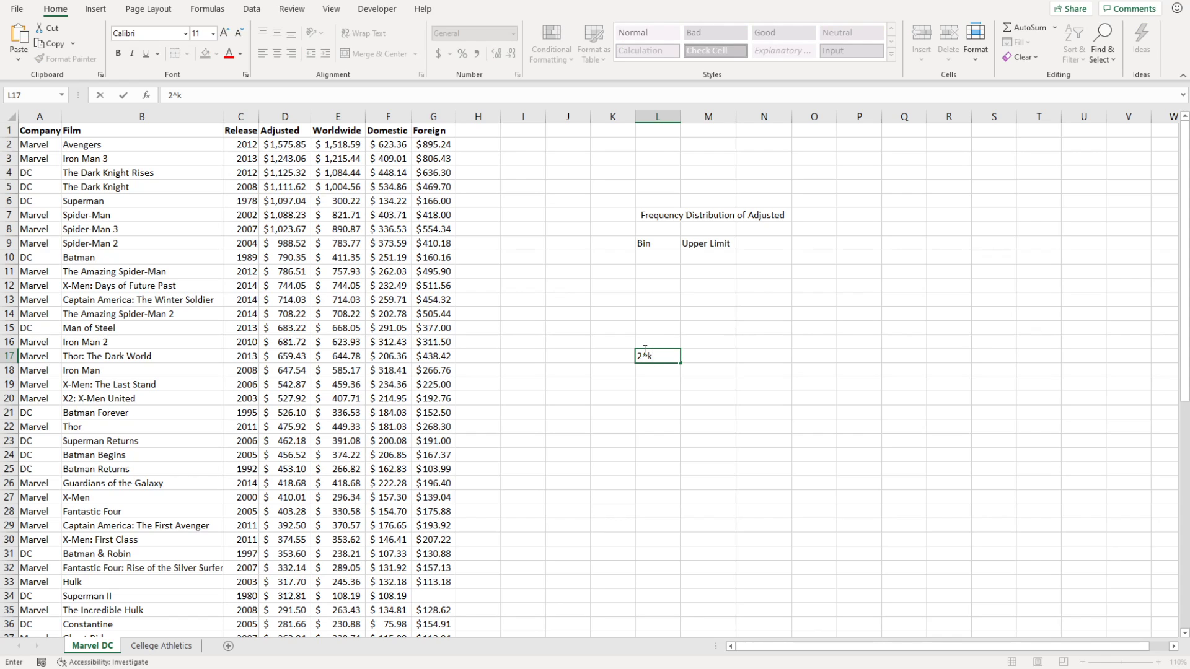
{"action": "type", "text": ">n"}
{"action": "left_click", "coordinate": [631, 441]}
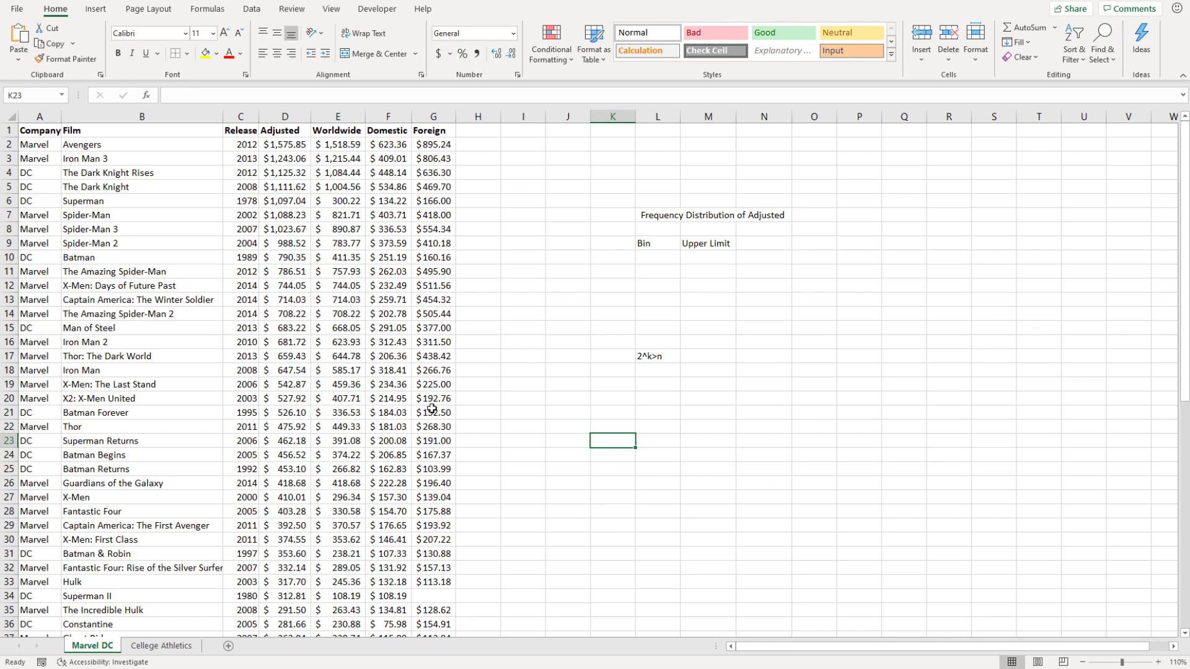
{"action": "left_click", "coordinate": [385, 414]}
{"action": "left_click", "coordinate": [248, 438]}
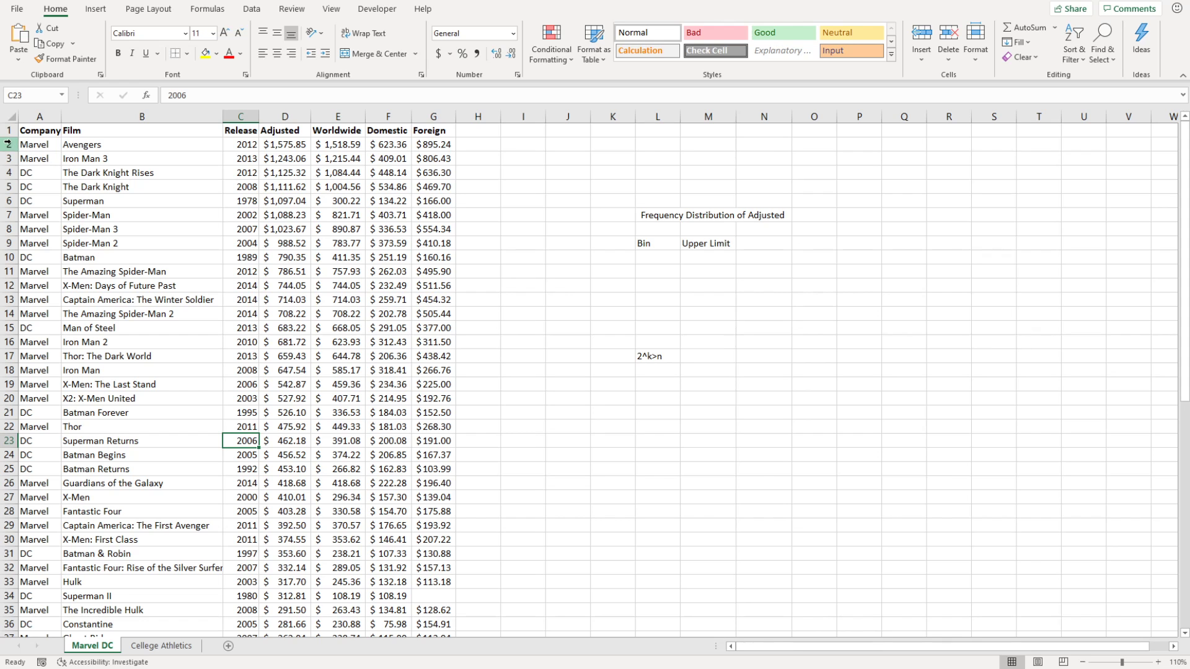
{"action": "scroll", "coordinate": [205, 545], "scroll_direction": "down", "scroll_amount": 12}
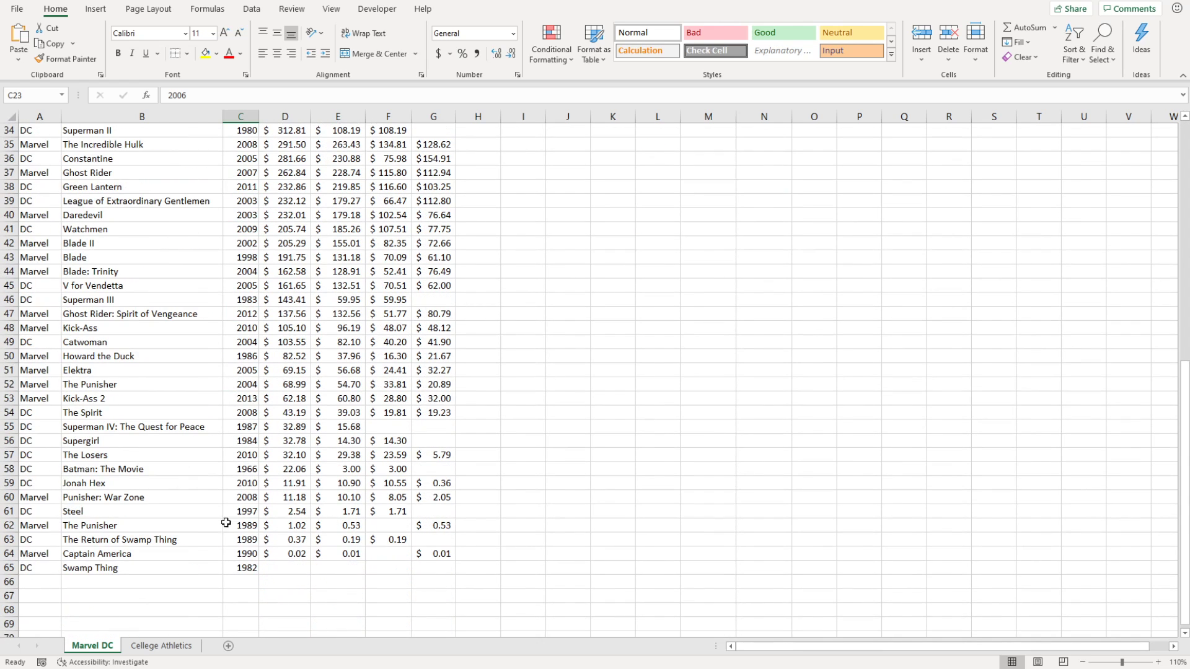
{"action": "left_click", "coordinate": [308, 523]}
{"action": "left_click", "coordinate": [296, 512]}
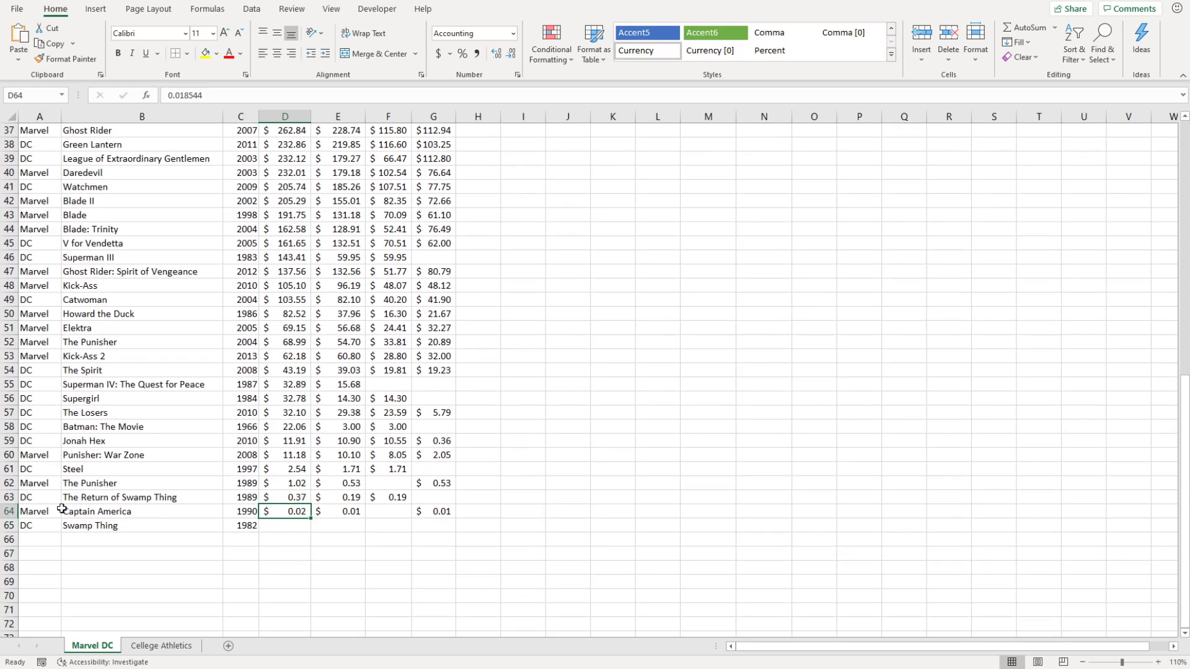
{"action": "left_click", "coordinate": [13, 525]}
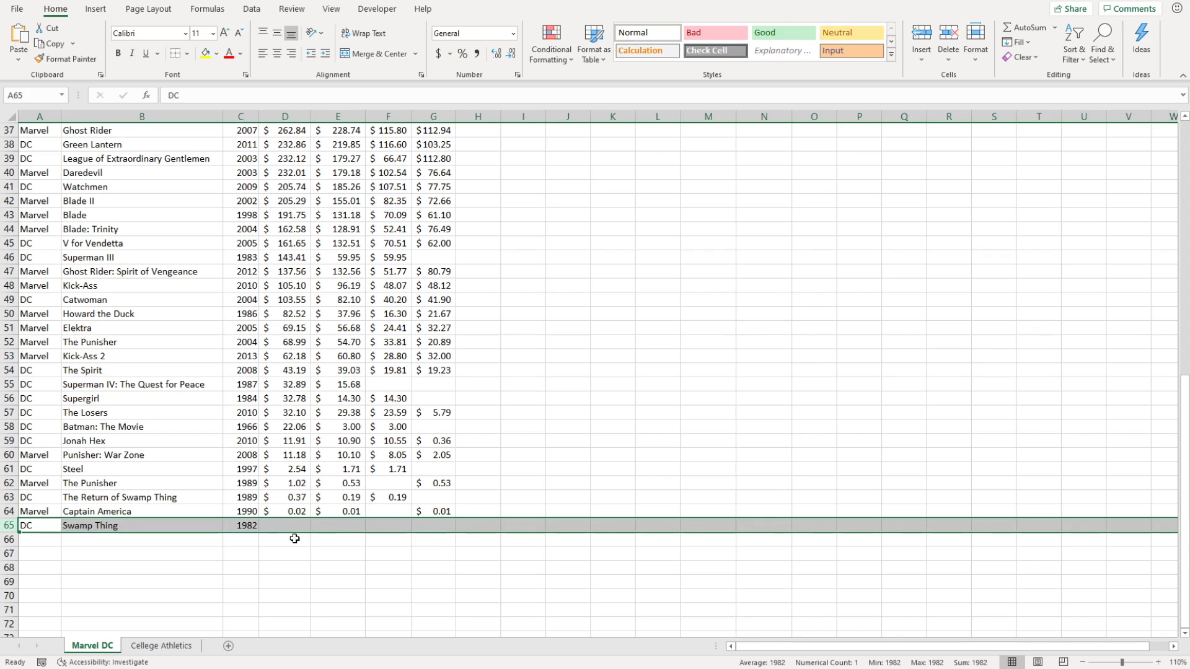
{"action": "left_click", "coordinate": [8, 512]}
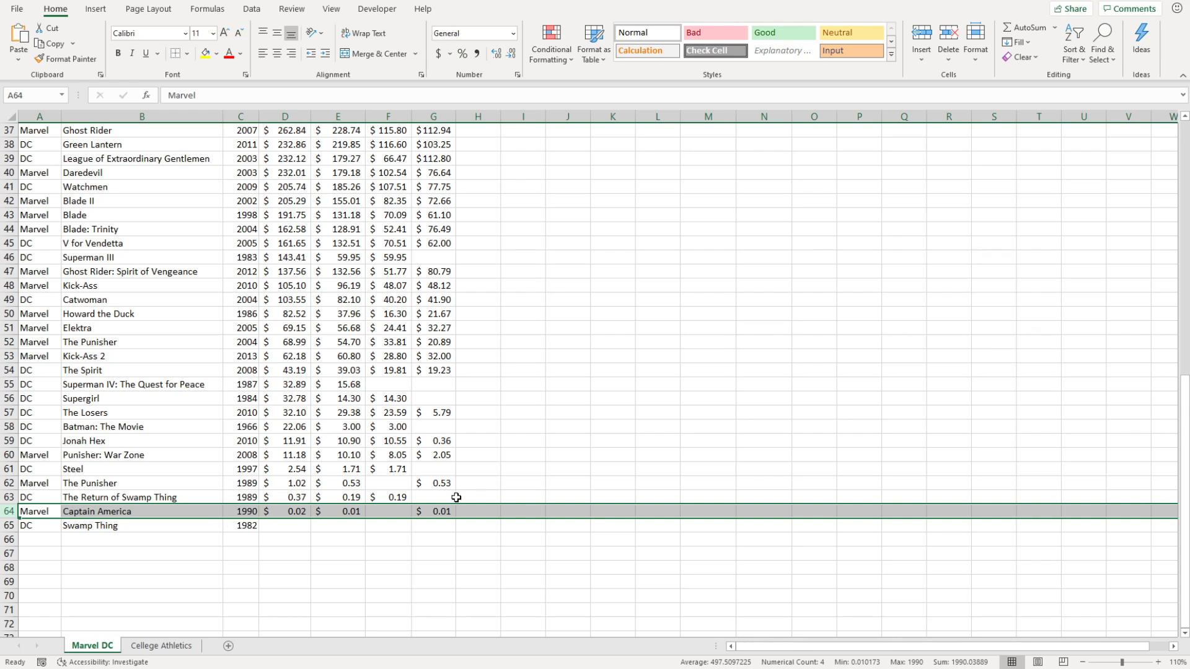
{"action": "scroll", "coordinate": [456, 498], "scroll_direction": "up", "scroll_amount": 12}
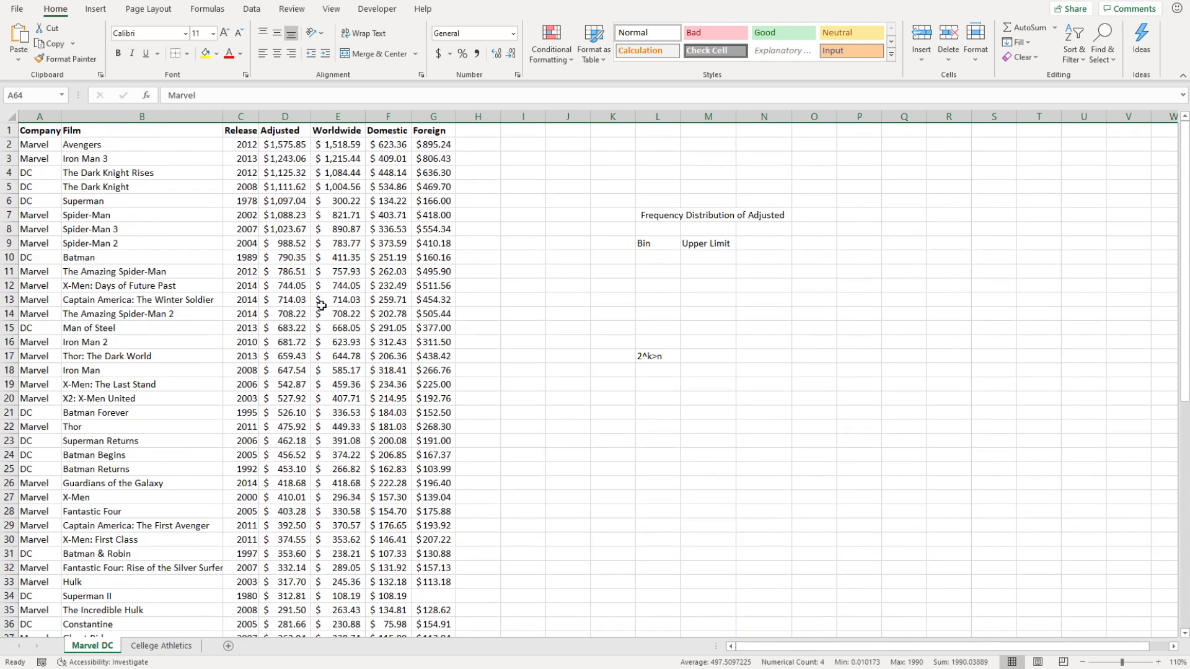
{"action": "left_click", "coordinate": [6, 159]}
{"action": "left_click", "coordinate": [7, 145]}
{"action": "left_click", "coordinate": [6, 132]}
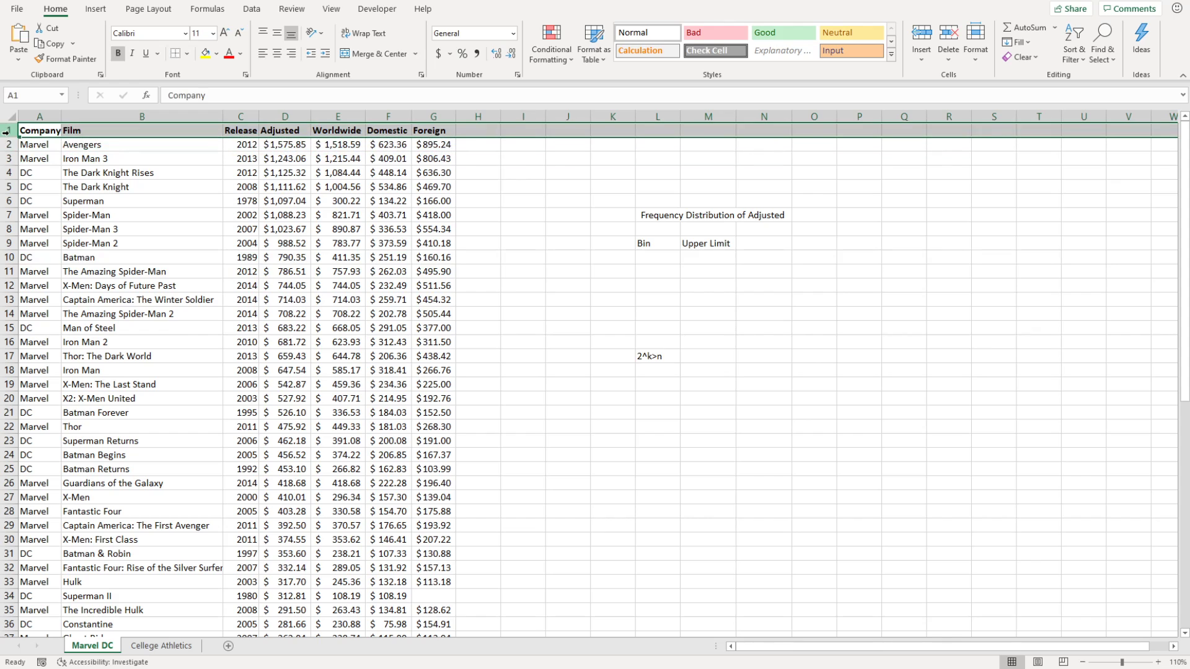
Enter 'n=63' in L19 and move both notes over to column J.
{"action": "left_click", "coordinate": [644, 339]}
{"action": "left_click", "coordinate": [674, 385]}
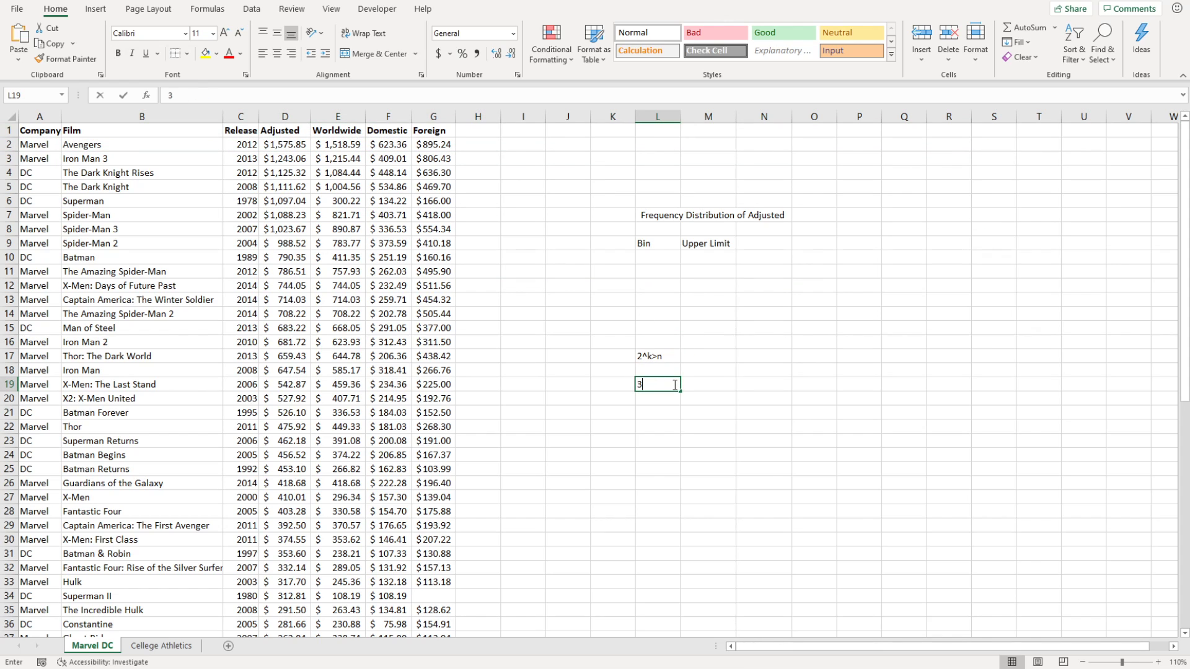
{"action": "type", "text": "3"}
{"action": "key", "text": "BackSpace"}
{"action": "type", "text": "n=63"}
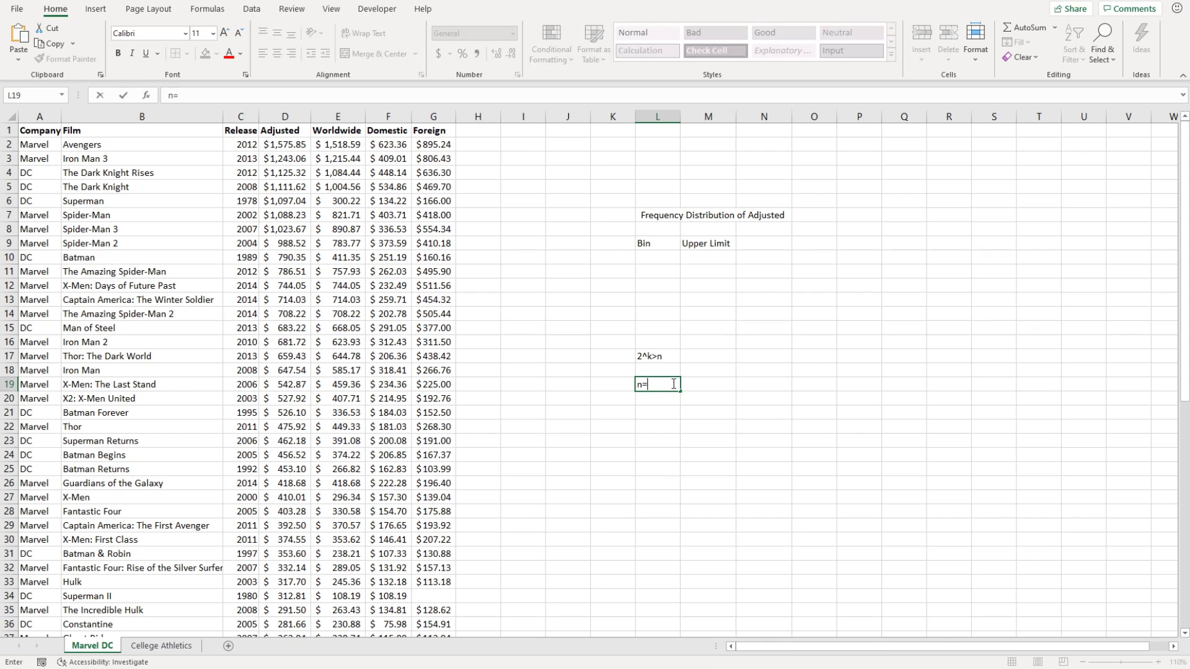
{"action": "key", "text": "Return"}
{"action": "left_click_drag", "start_coordinate": [664, 358], "coordinate": [581, 385]}
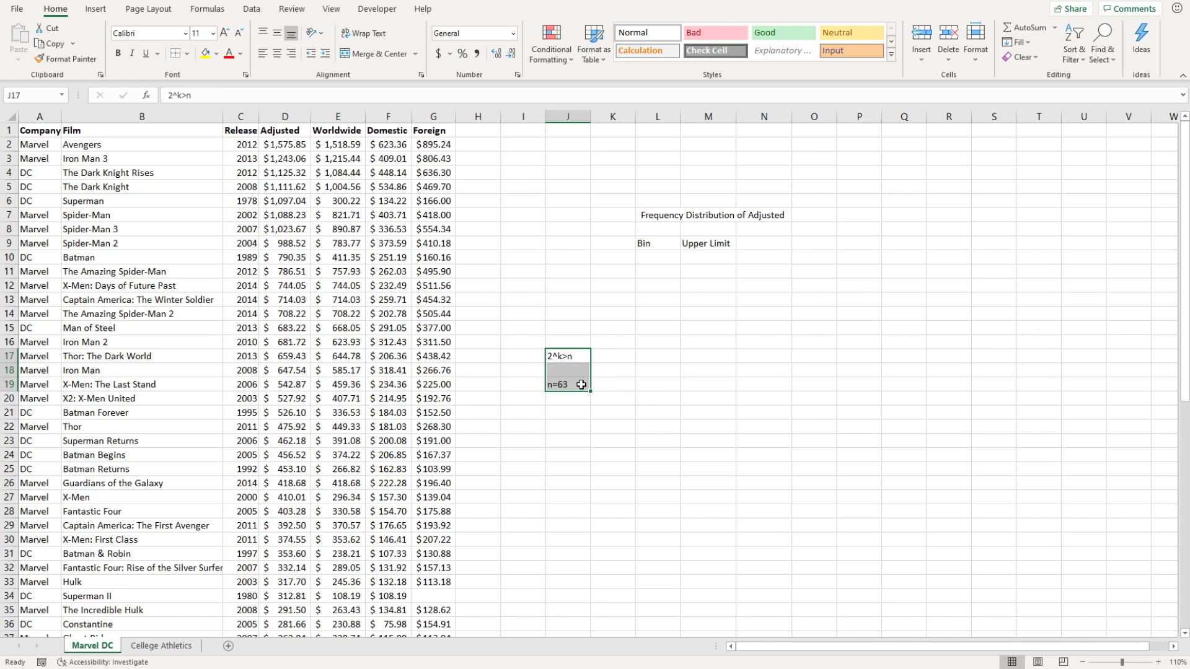
Enter =2^4 in K19 and =2^6 in K20, giving 16 and 64.
{"action": "left_click", "coordinate": [605, 386]}
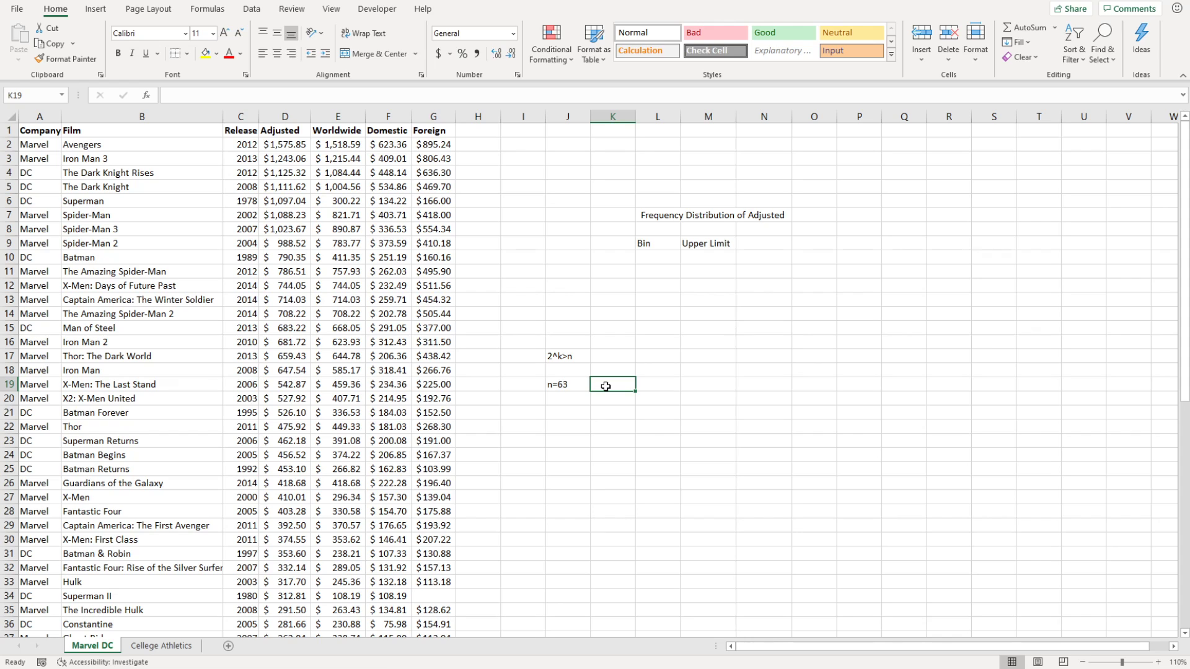
{"action": "type", "text": "="}
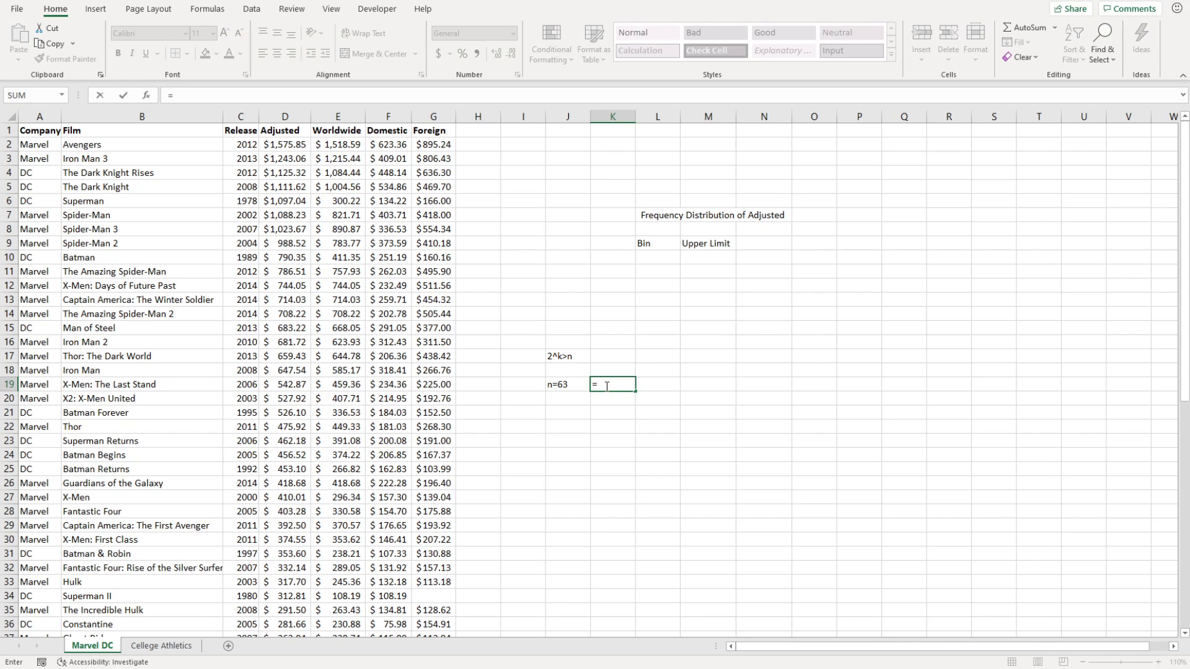
{"action": "type", "text": "2^4"}
{"action": "key", "text": "Return"}
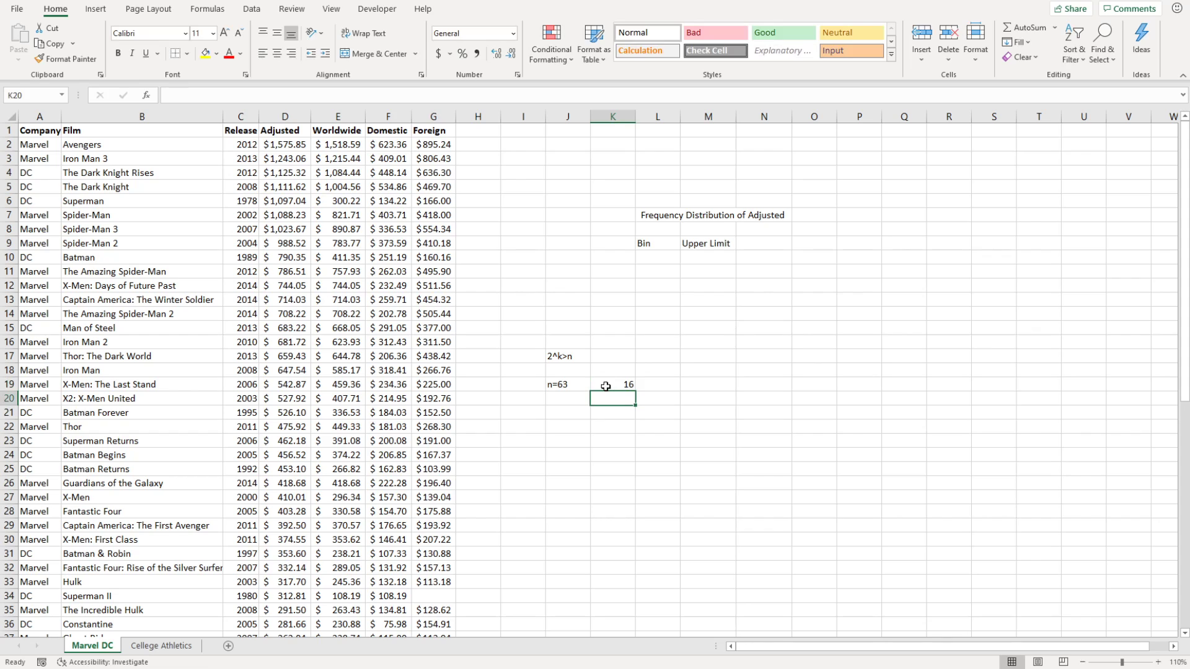
{"action": "type", "text": "=2"}
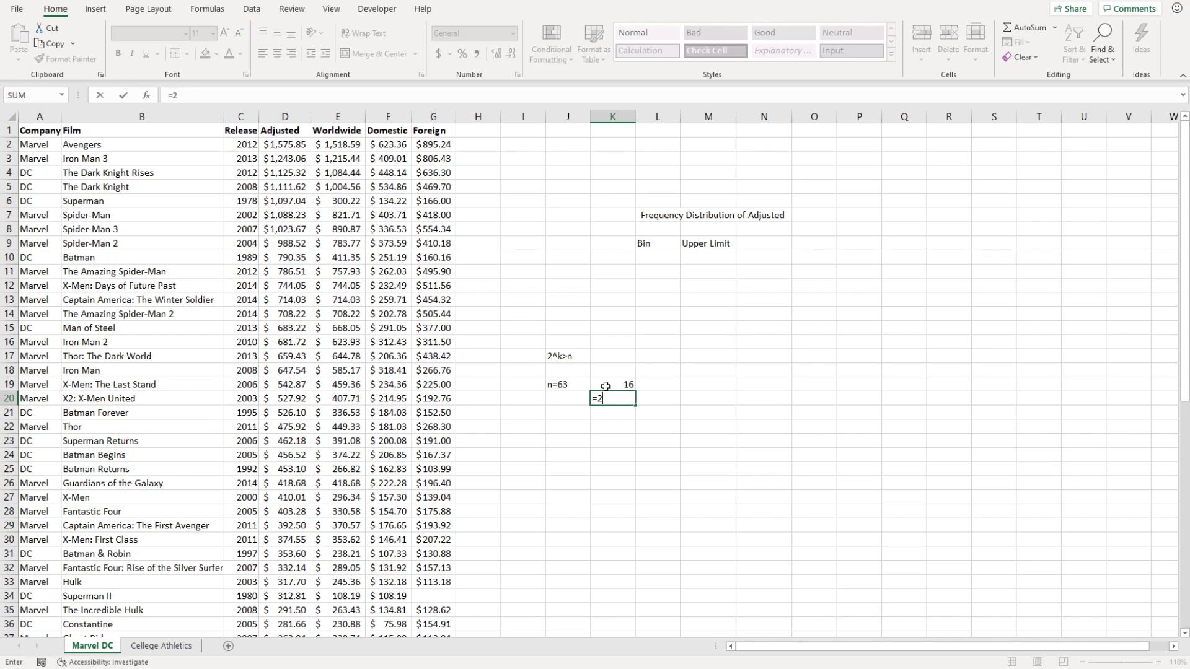
{"action": "type", "text": "^6"}
{"action": "key", "text": "Return"}
{"action": "left_click", "coordinate": [624, 401]}
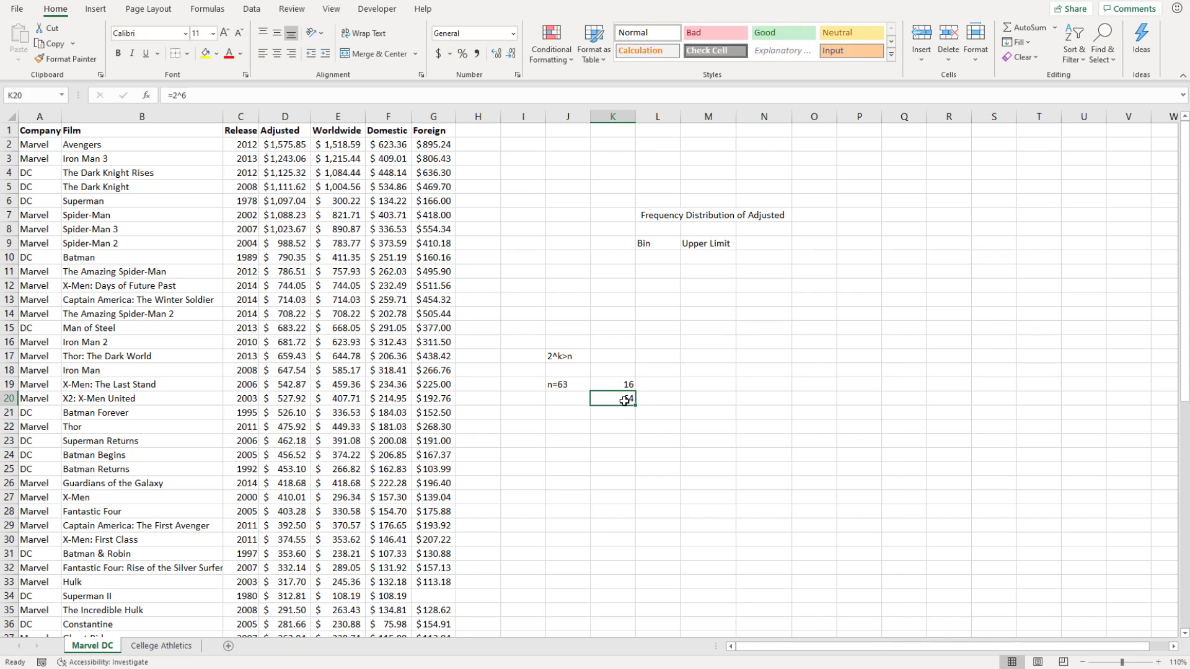
Note '6 bins' in J22 and zoom the sheet to 120%.
{"action": "left_click", "coordinate": [575, 427]}
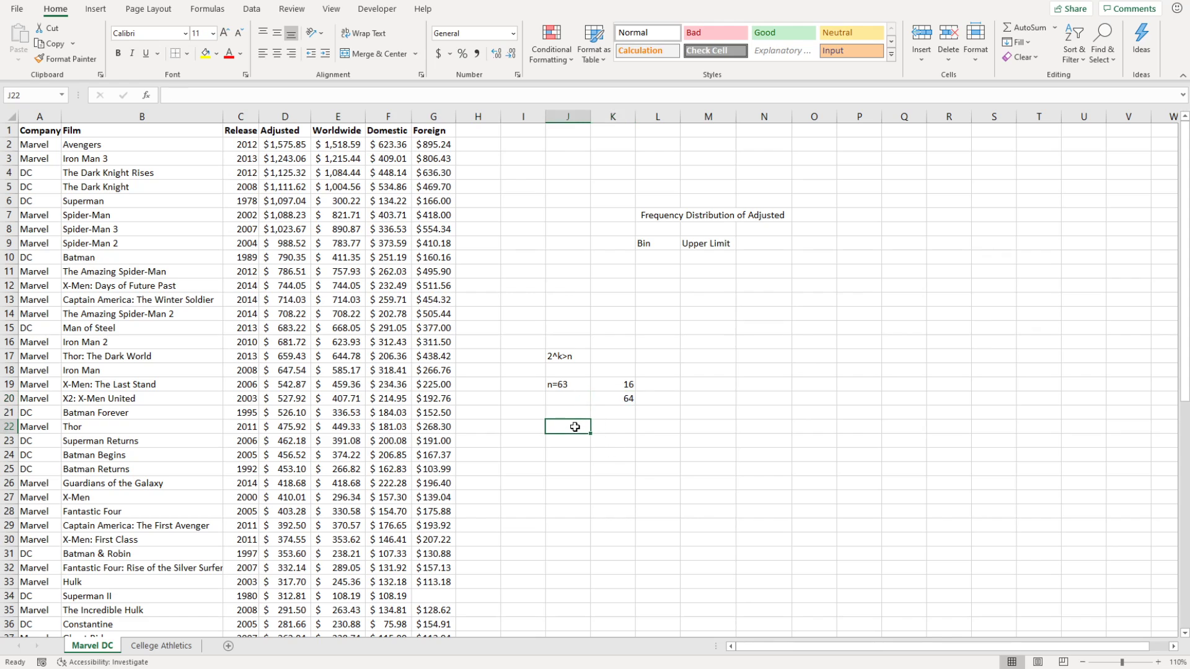
{"action": "type", "text": "6 bins"}
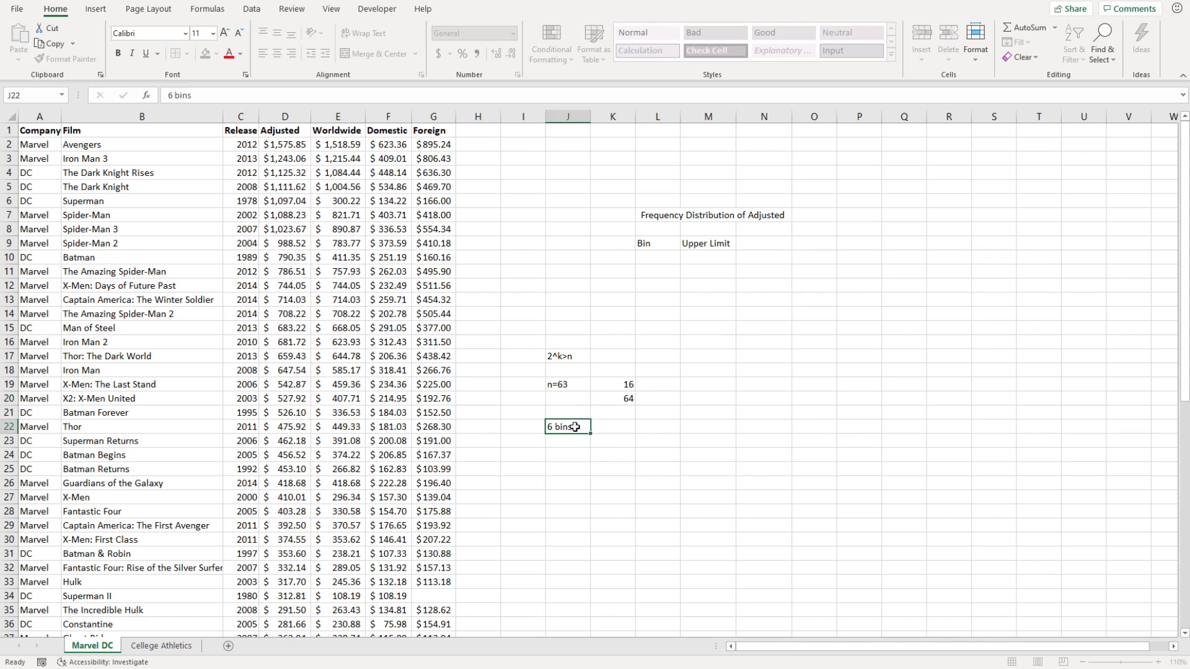
{"action": "key", "text": "Return"}
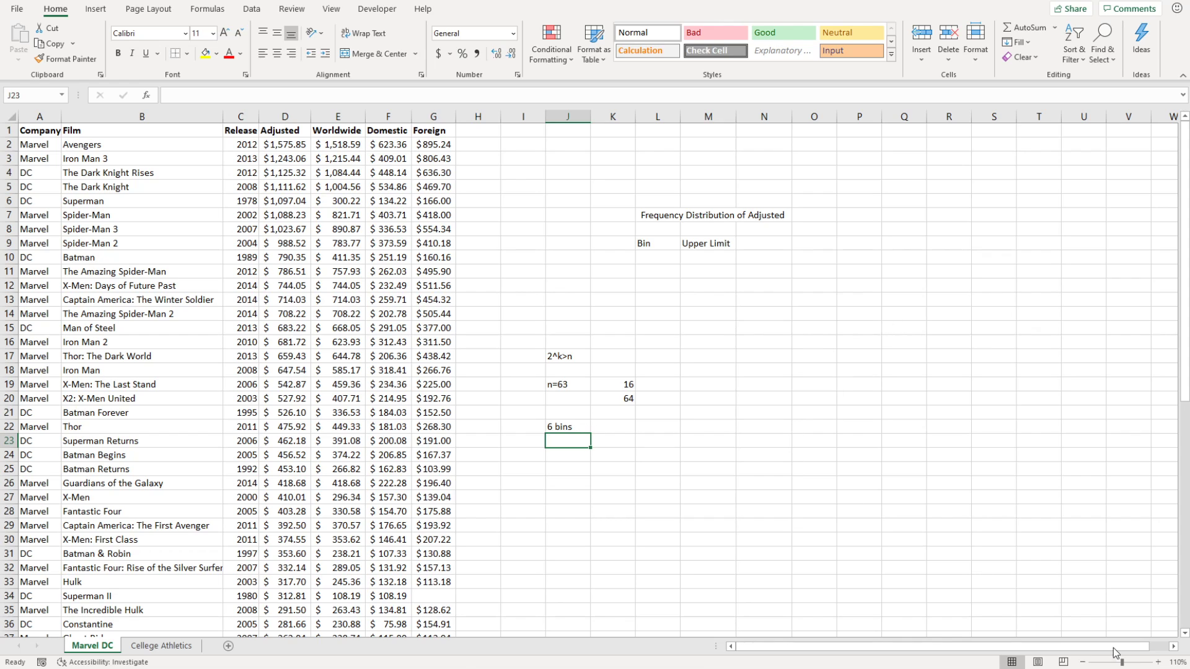
{"action": "left_click", "coordinate": [1157, 662]}
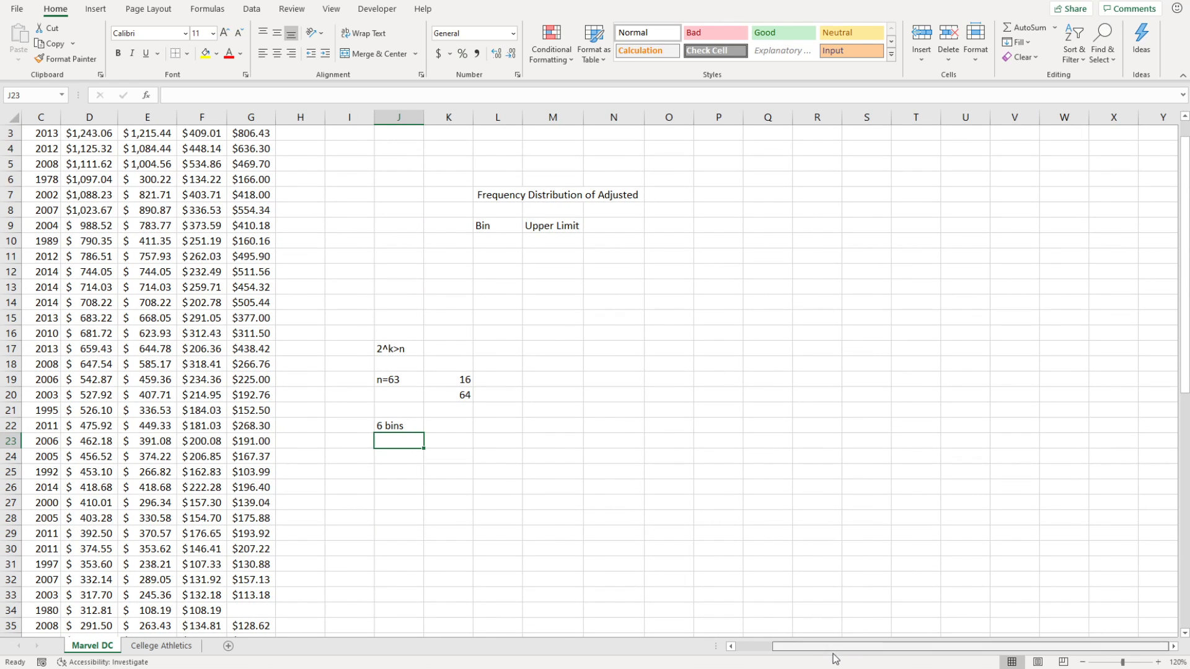
Type the note 'Mutualy exclusive' in J26.
{"action": "left_click_drag", "start_coordinate": [862, 646], "coordinate": [715, 647]}
{"action": "scroll", "coordinate": [714, 531], "scroll_direction": "up", "scroll_amount": 1}
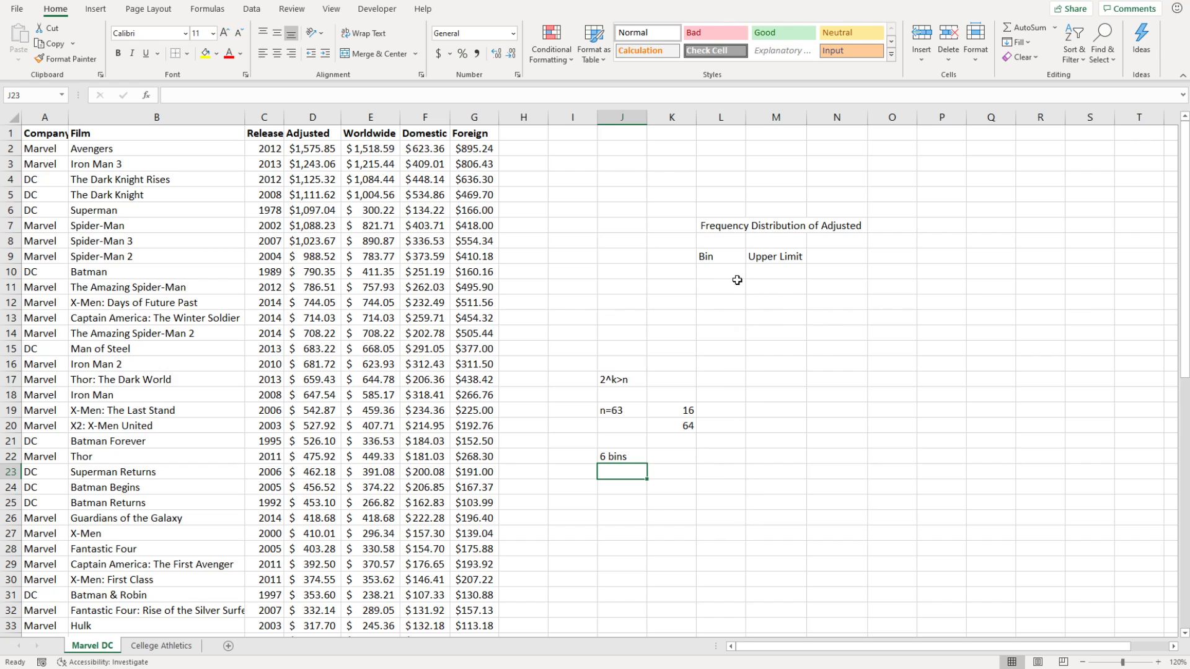
{"action": "left_click", "coordinate": [645, 490]}
{"action": "left_click", "coordinate": [617, 532]}
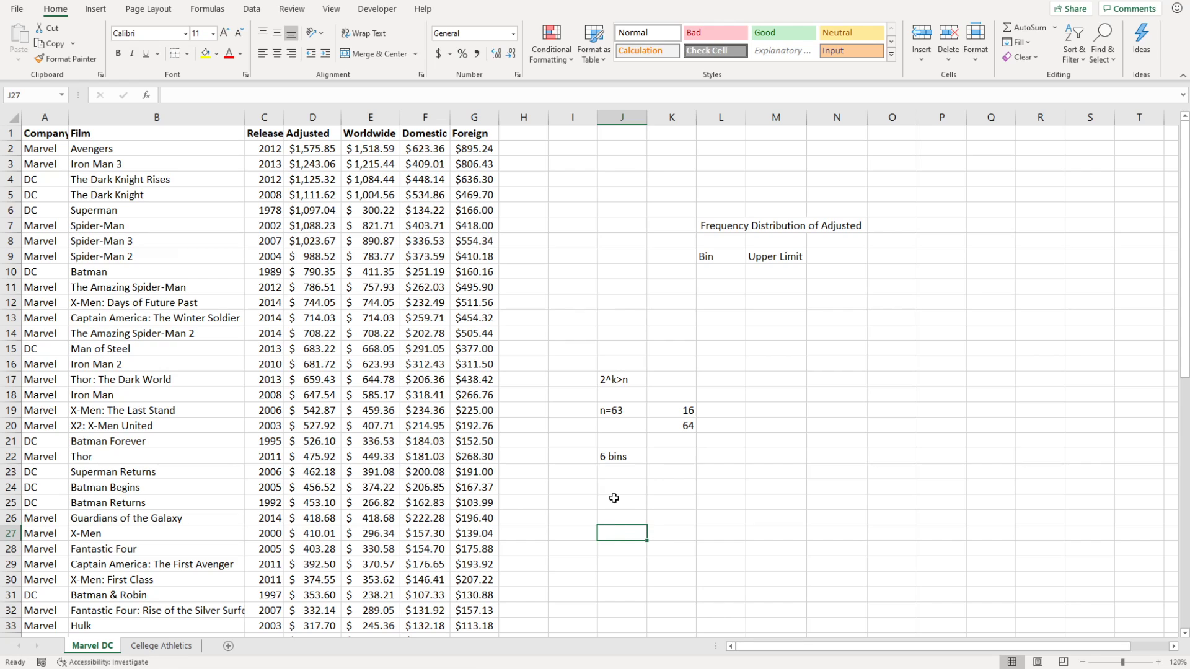
{"action": "left_click", "coordinate": [627, 515]}
{"action": "type", "text": "Mu"}
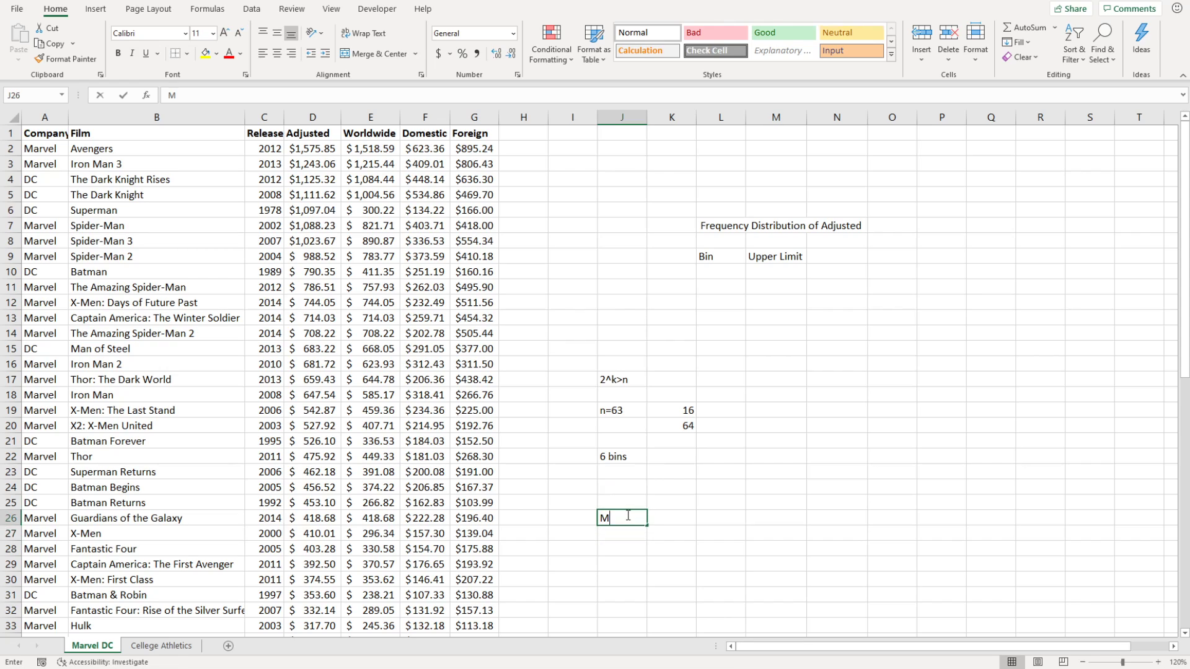
{"action": "type", "text": "tu"}
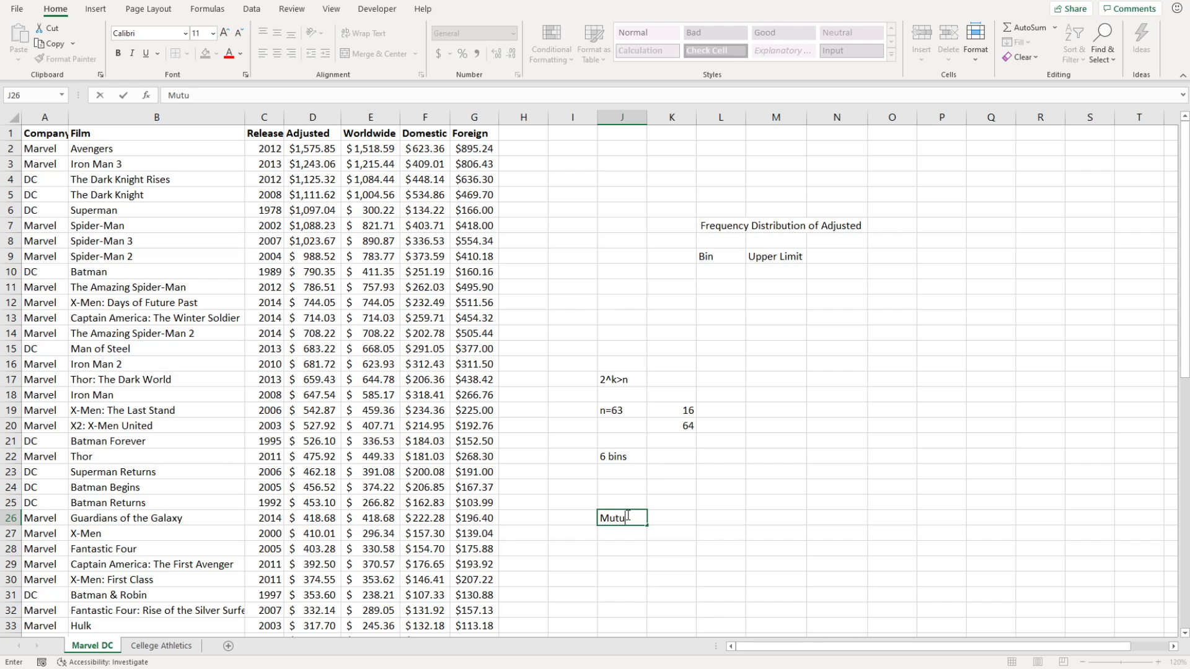
{"action": "type", "text": "aly exclusive"}
{"action": "key", "text": "Return"}
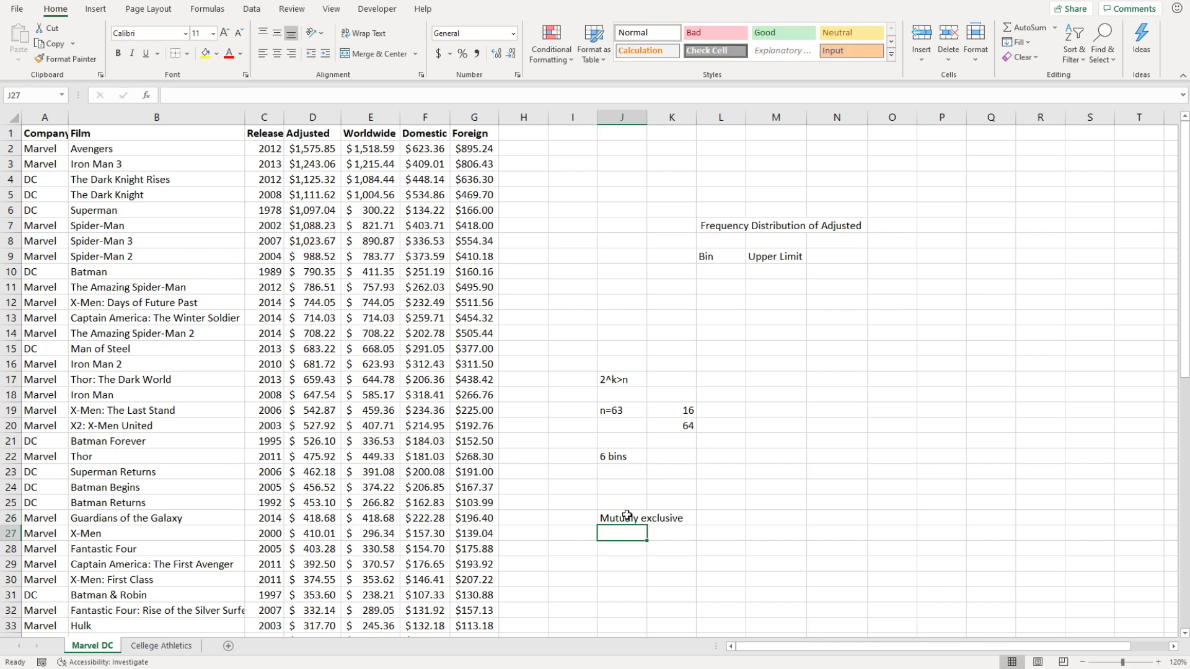
Add 'collectivley exhaustive' in J27 and correct J26 to 'Mutually exclusive'.
{"action": "type", "text": "collectiv"}
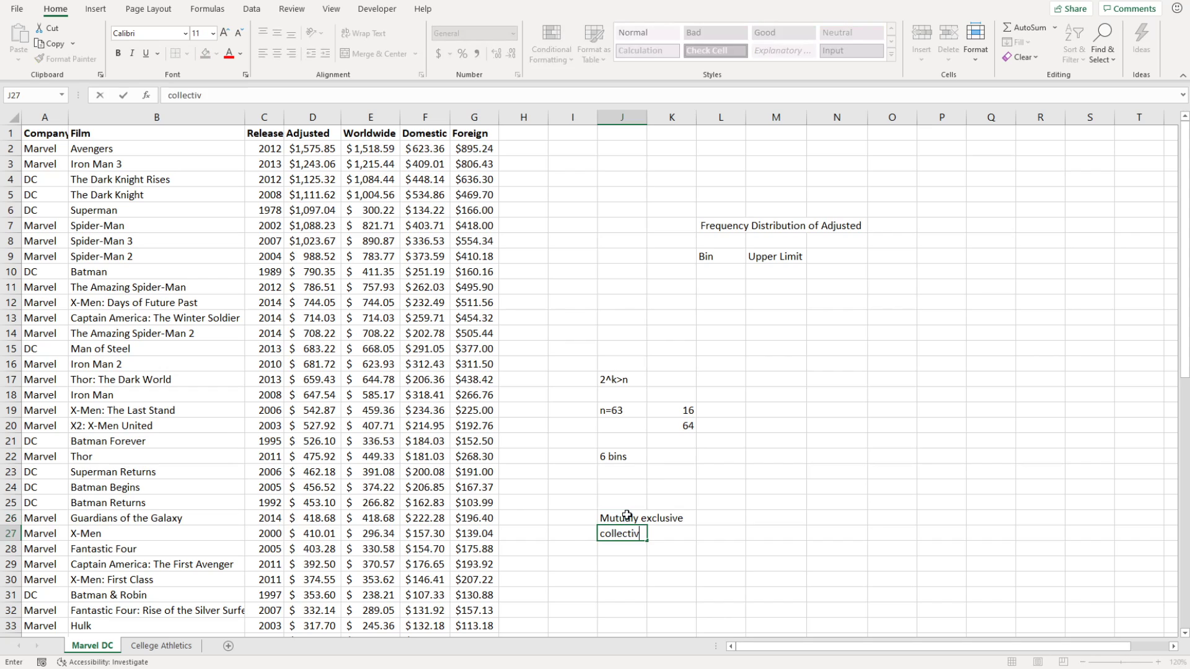
{"action": "type", "text": "ley exhaustive"}
{"action": "key", "text": "Return"}
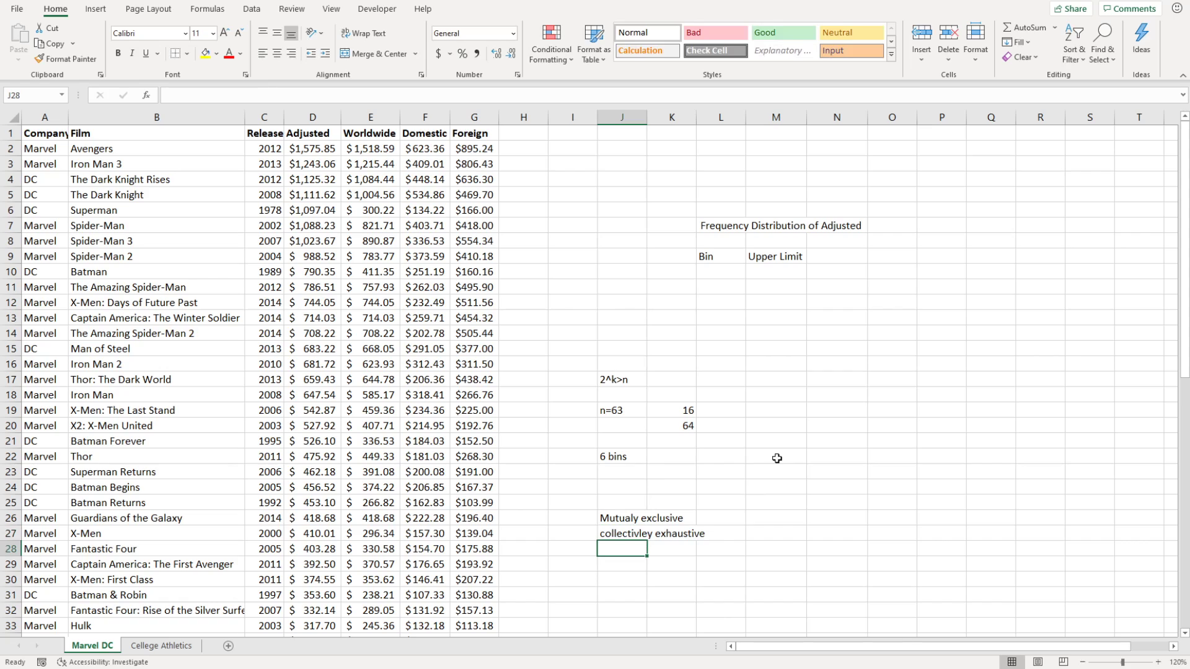
{"action": "left_click", "coordinate": [626, 521]}
{"action": "left_click", "coordinate": [195, 96]}
{"action": "type", "text": "l"}
{"action": "key", "text": "Return"}
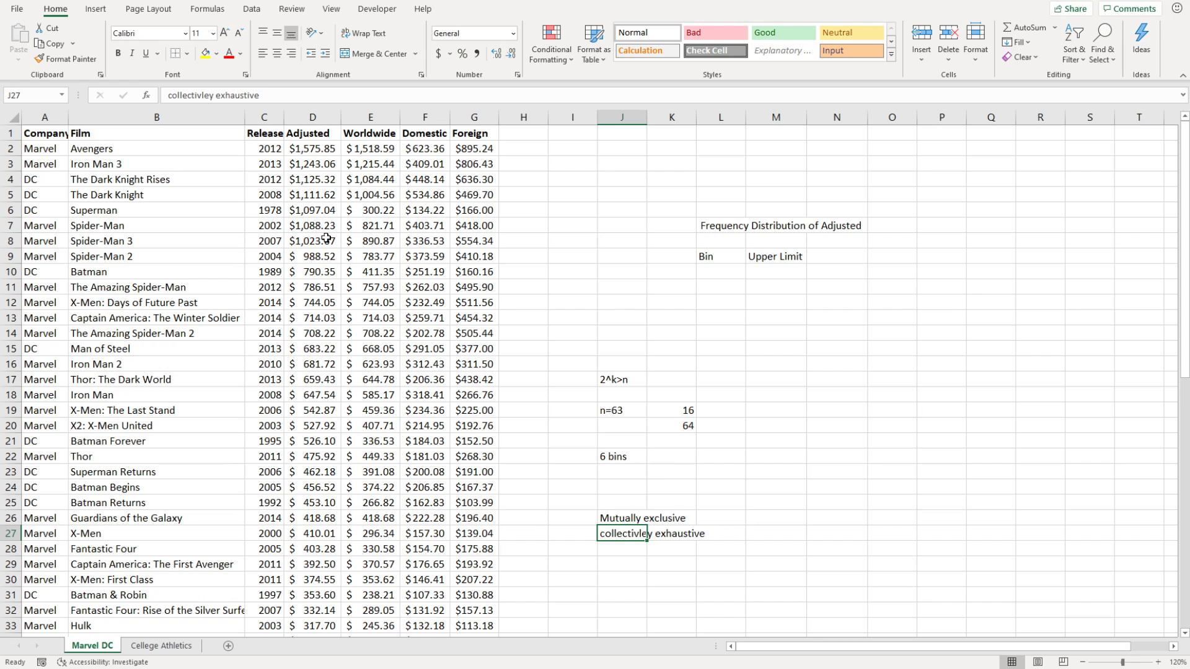
Check the first several Adjusted values in column D one by one.
{"action": "left_click", "coordinate": [317, 150]}
{"action": "left_click", "coordinate": [315, 164]}
{"action": "left_click", "coordinate": [312, 180]}
{"action": "left_click", "coordinate": [312, 194]}
{"action": "left_click", "coordinate": [313, 211]}
{"action": "left_click", "coordinate": [313, 225]}
{"action": "left_click", "coordinate": [313, 241]}
{"action": "left_click", "coordinate": [313, 251]}
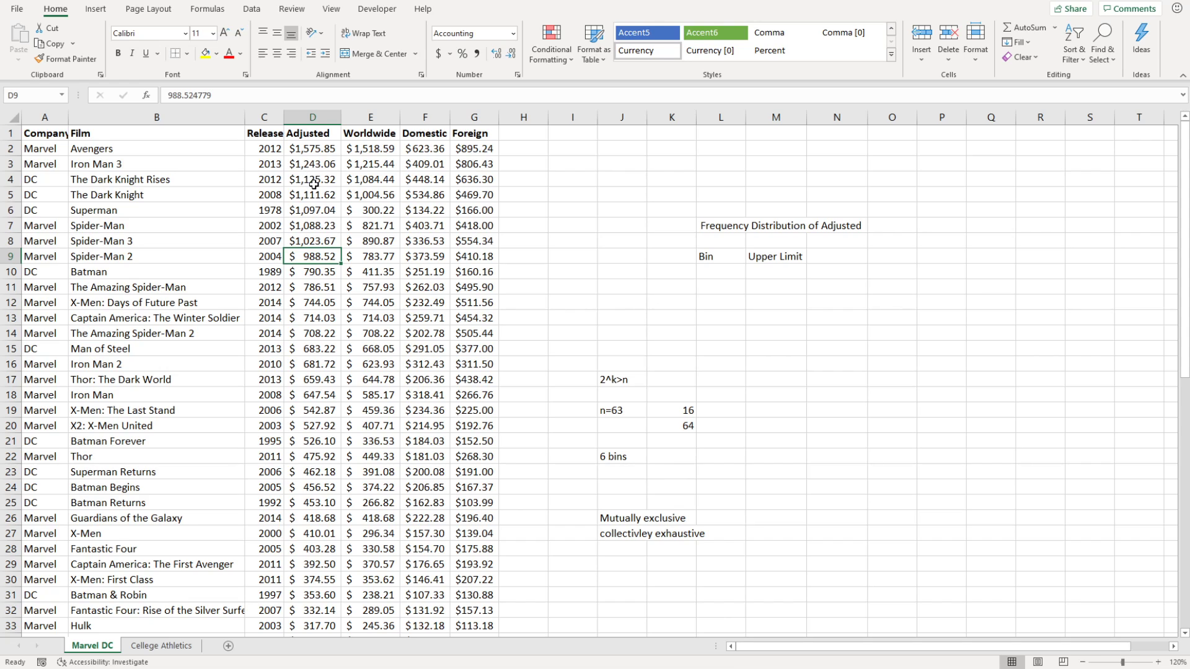
{"action": "left_click_drag", "start_coordinate": [315, 231], "coordinate": [308, 155]}
{"action": "left_click", "coordinate": [304, 288]}
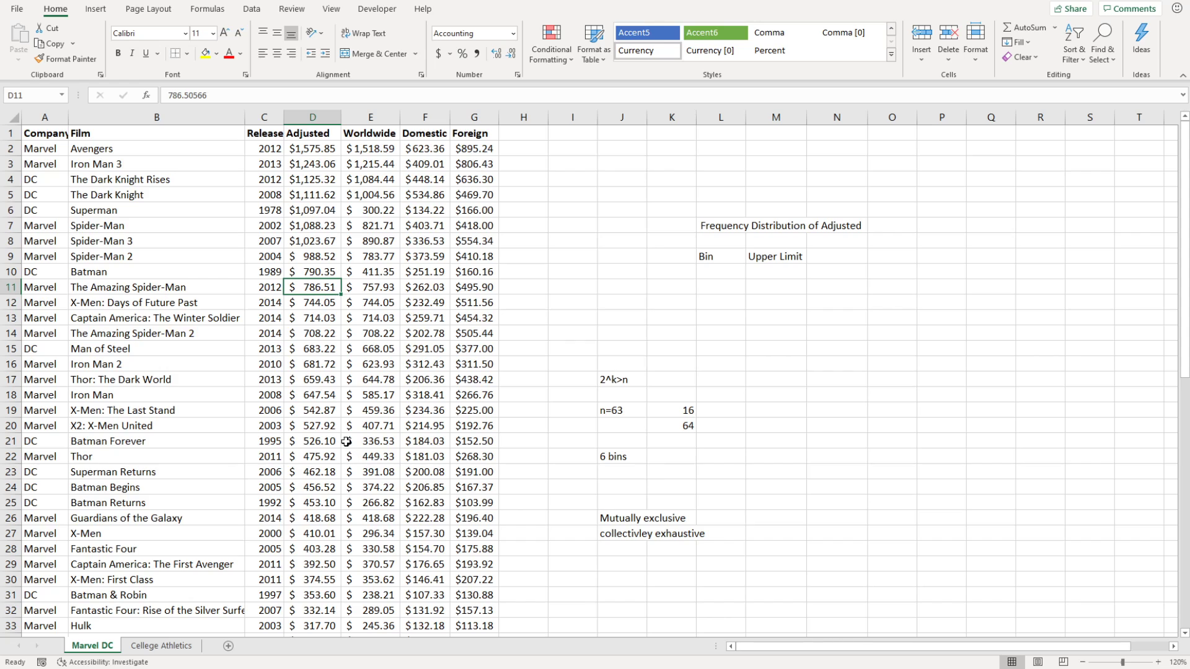
{"action": "left_click", "coordinate": [324, 150]}
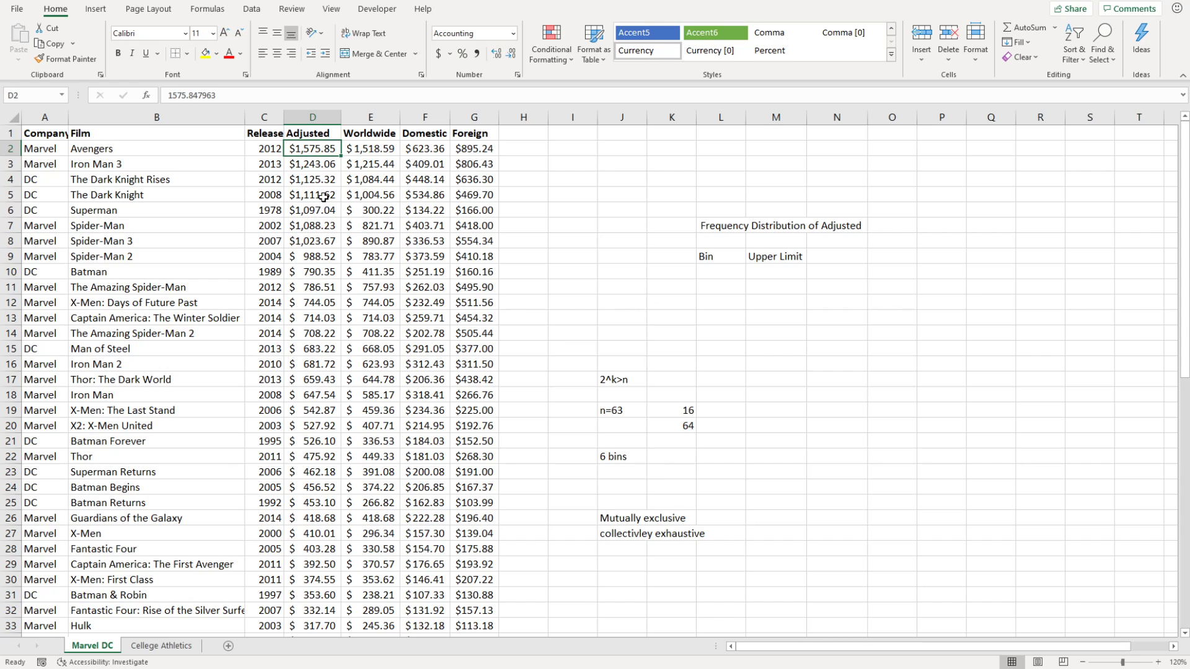
{"action": "scroll", "coordinate": [320, 314], "scroll_direction": "down", "scroll_amount": 13}
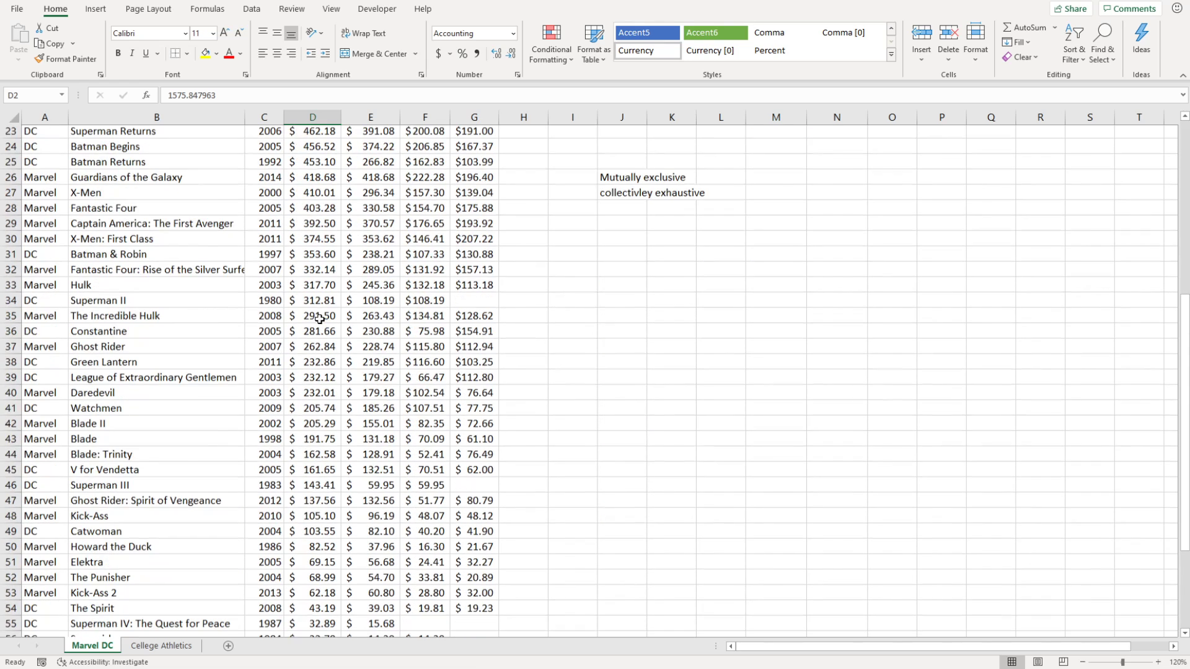
{"action": "scroll", "coordinate": [317, 507], "scroll_direction": "up", "scroll_amount": 13}
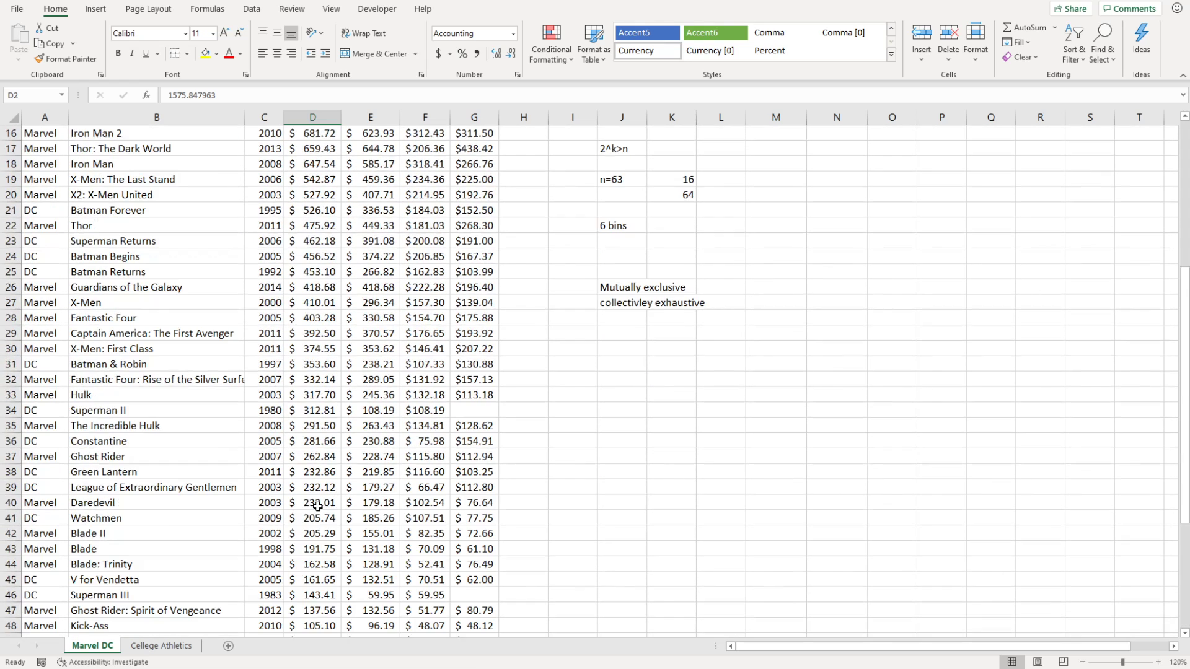
Enter the labels 'max' in I29 and 'min' in I30.
{"action": "left_click", "coordinate": [584, 563]}
{"action": "type", "text": "max"}
{"action": "key", "text": "Return"}
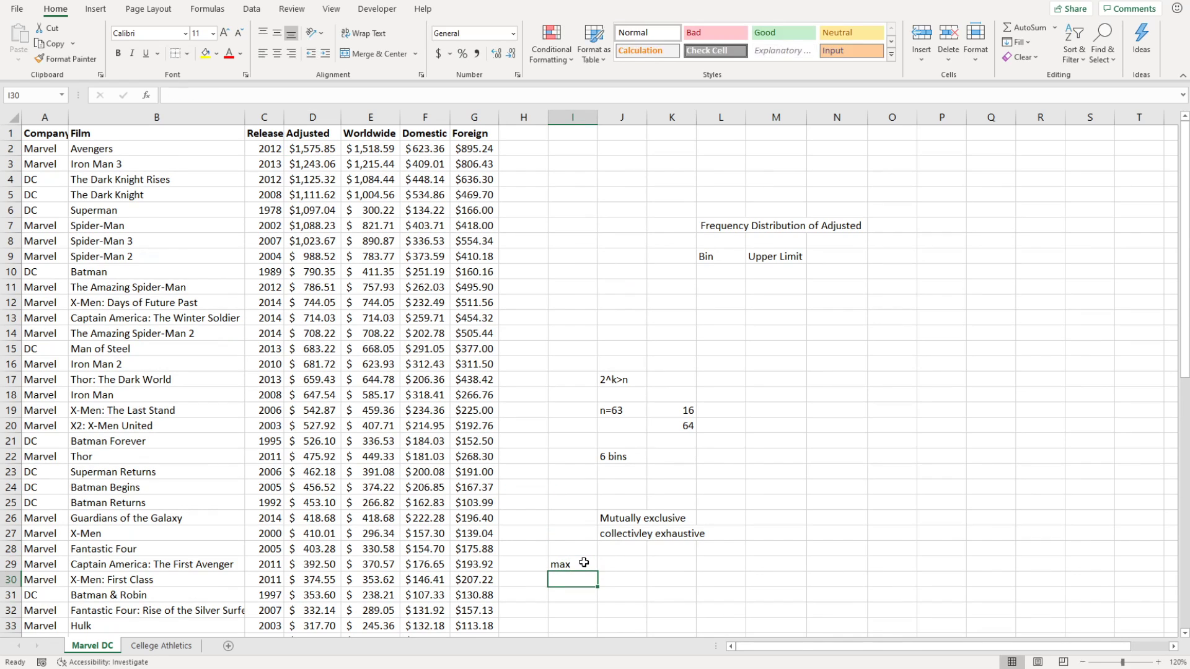
{"action": "type", "text": "min"}
{"action": "key", "text": "Return"}
{"action": "key", "text": "Up"}
{"action": "key", "text": "Up"}
{"action": "key", "text": "Right"}
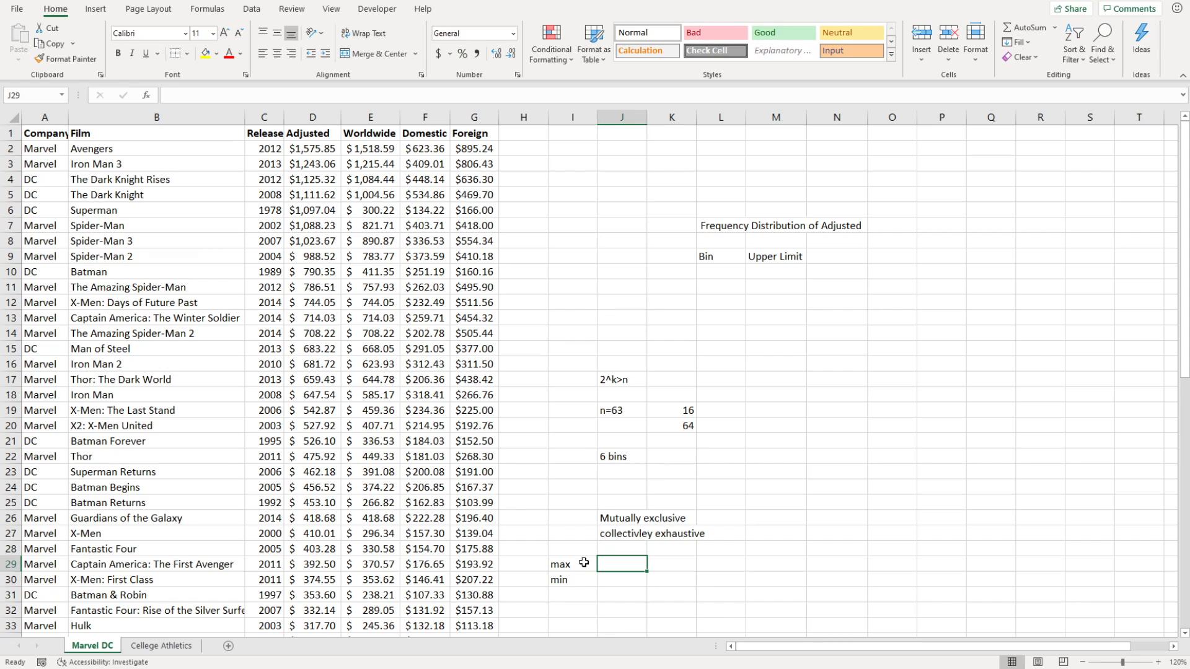
Enter =MAX(D:D) in J29 and =MIN(D:D) in J30, giving 1575.85 and 0.01854.
{"action": "type", "text": "="}
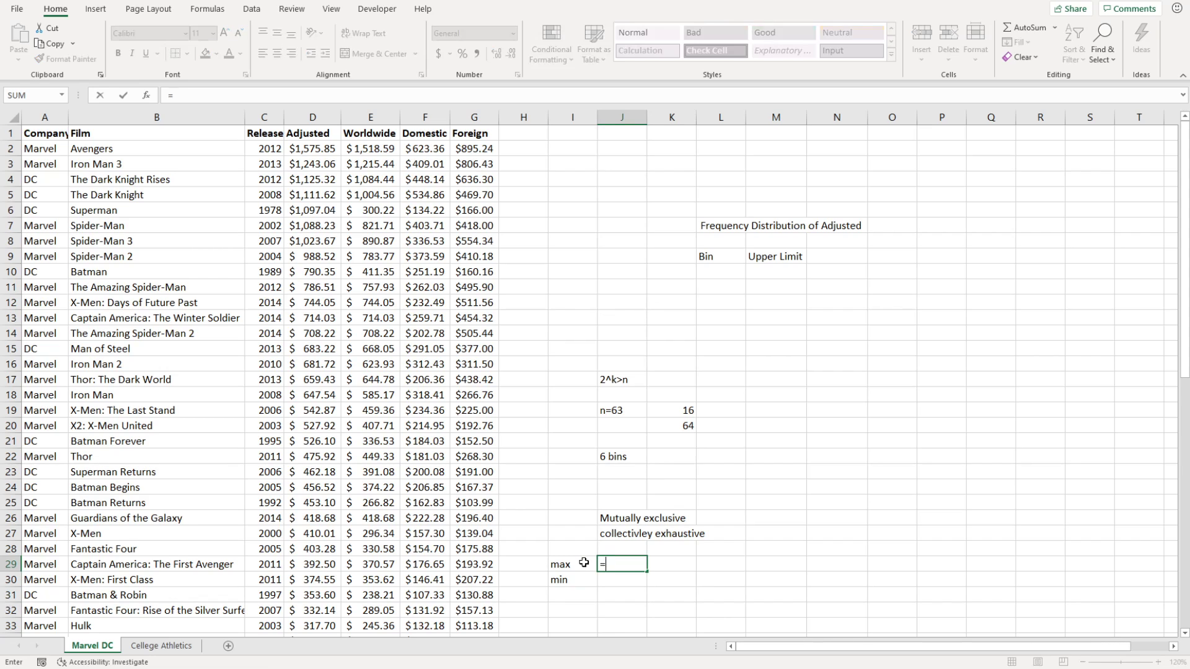
{"action": "type", "text": "max("}
{"action": "left_click", "coordinate": [312, 116]}
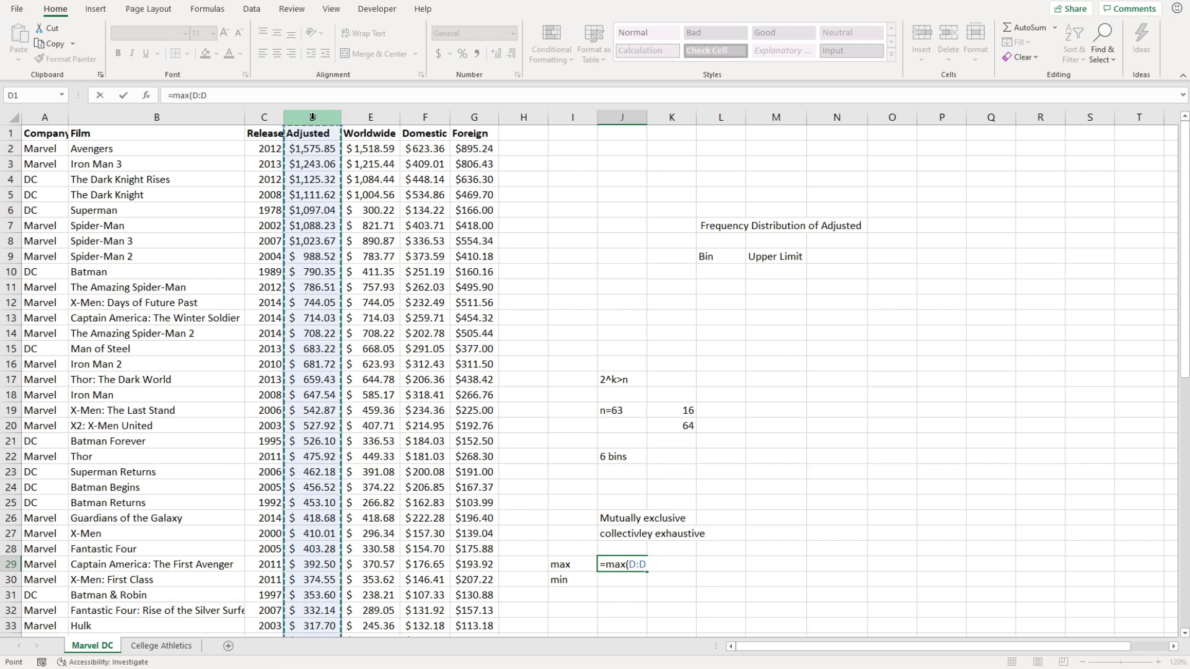
{"action": "type", "text": ")"}
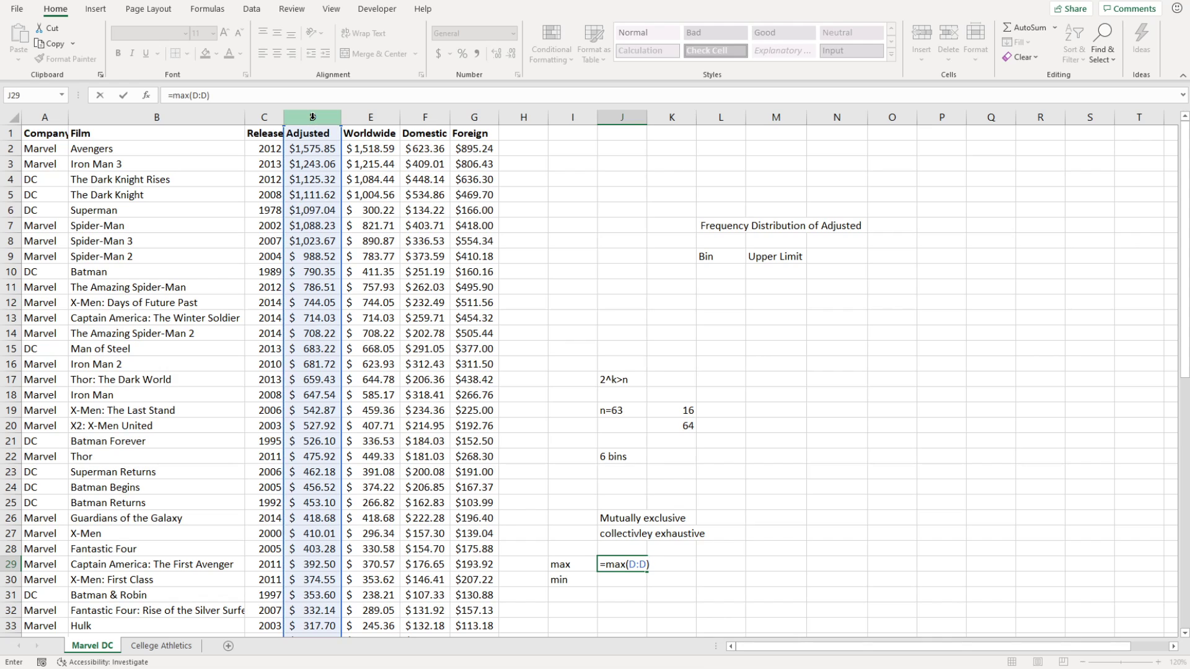
{"action": "key", "text": "Return"}
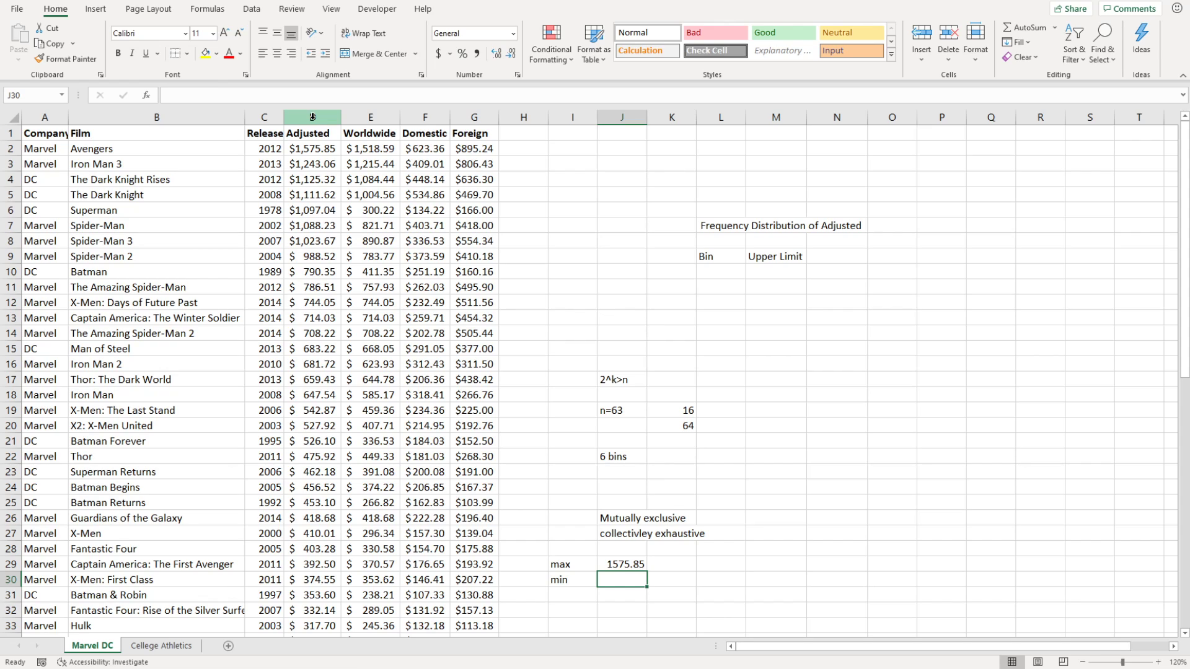
{"action": "type", "text": "=min("}
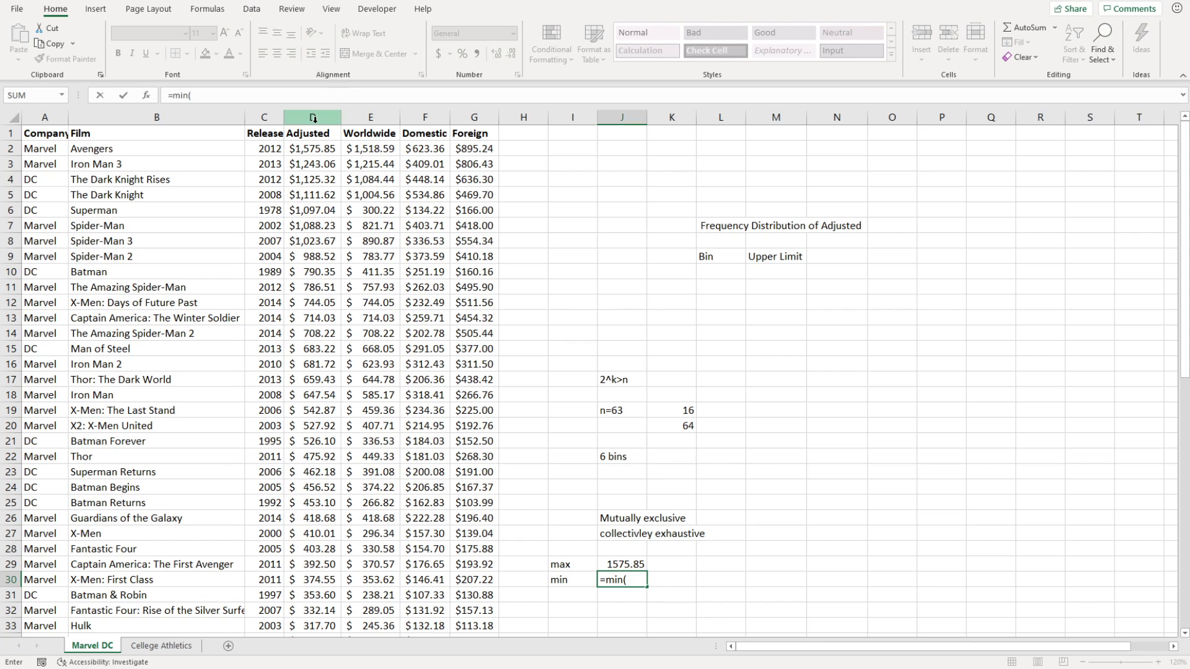
{"action": "left_click", "coordinate": [314, 118]}
{"action": "type", "text": ")"}
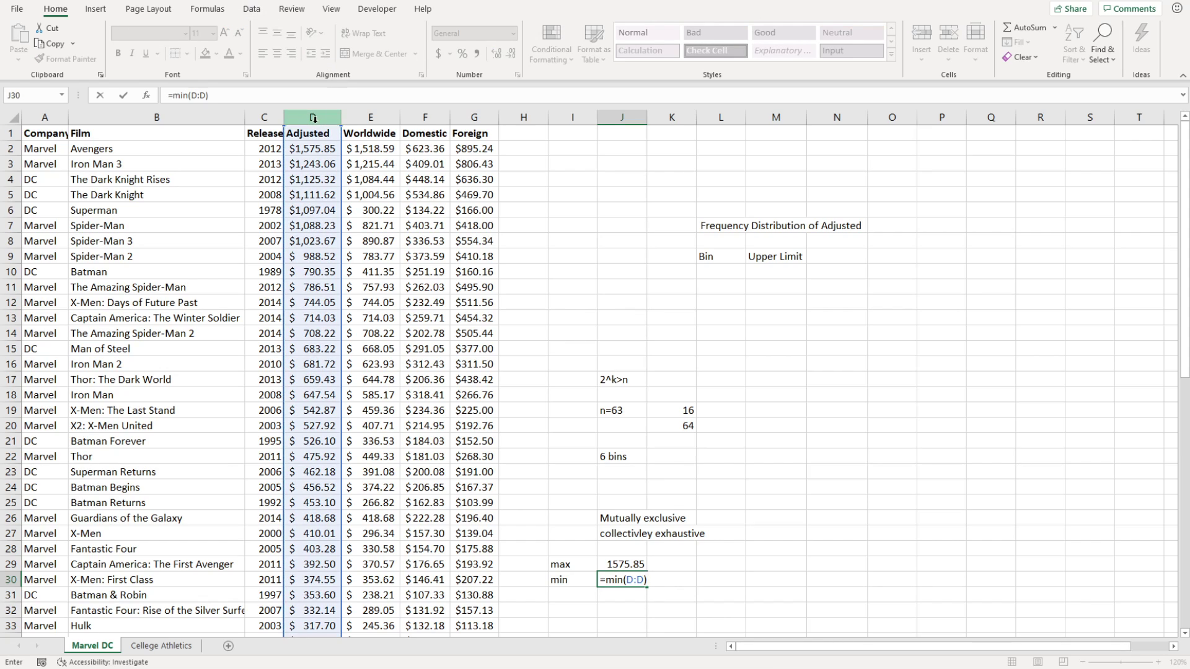
{"action": "key", "text": "Return"}
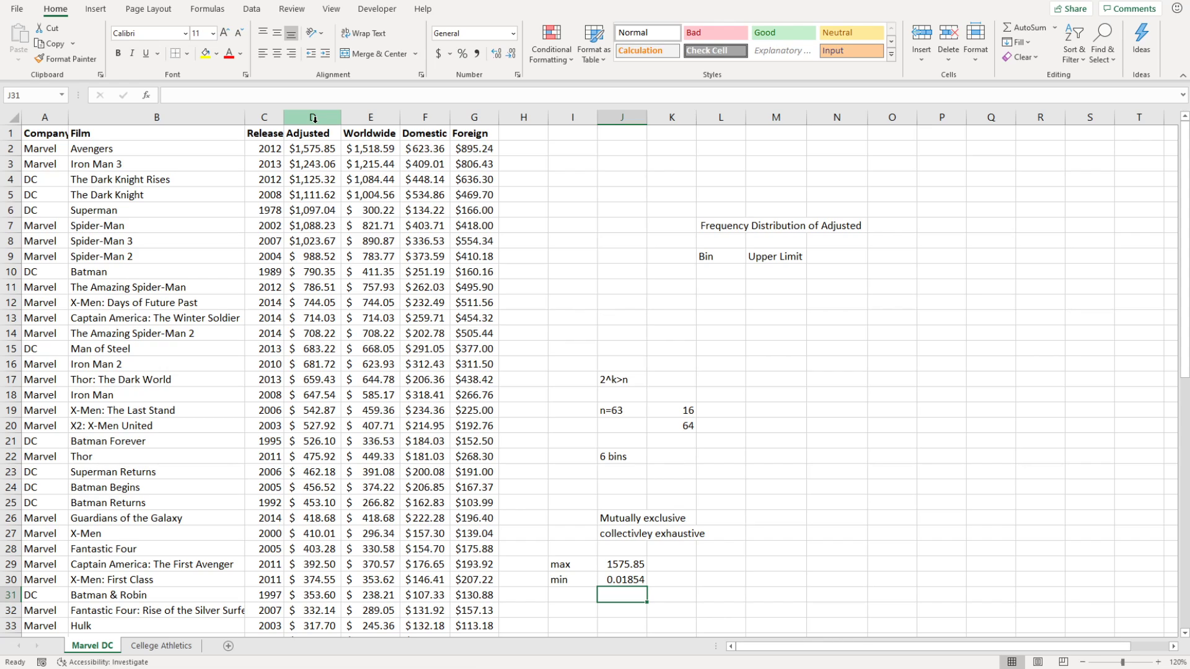
Review the max and min labels and results in I29:J30.
{"action": "left_click", "coordinate": [562, 581]}
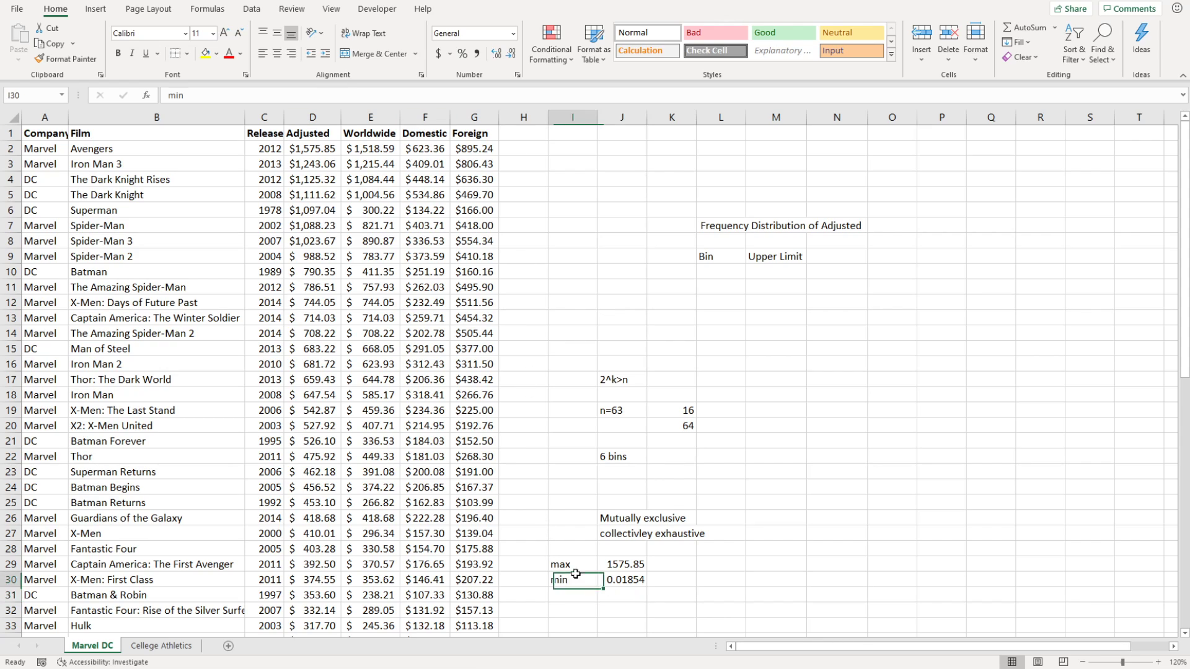
{"action": "left_click", "coordinate": [613, 577]}
{"action": "left_click", "coordinate": [614, 564]}
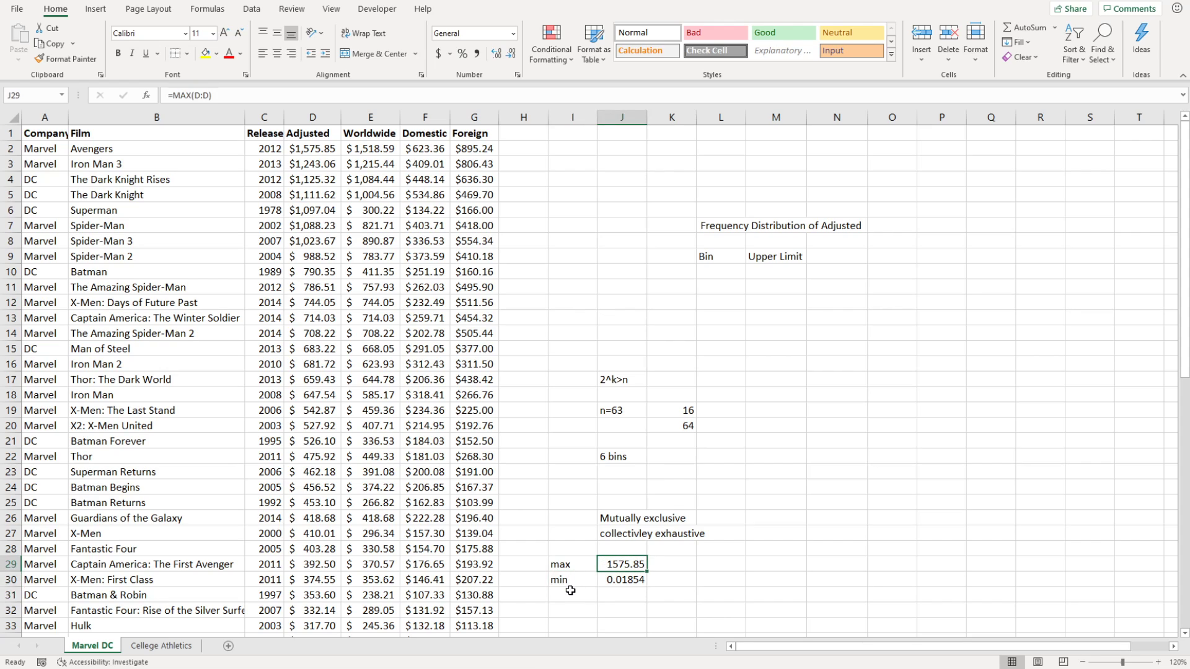
{"action": "left_click", "coordinate": [571, 592]}
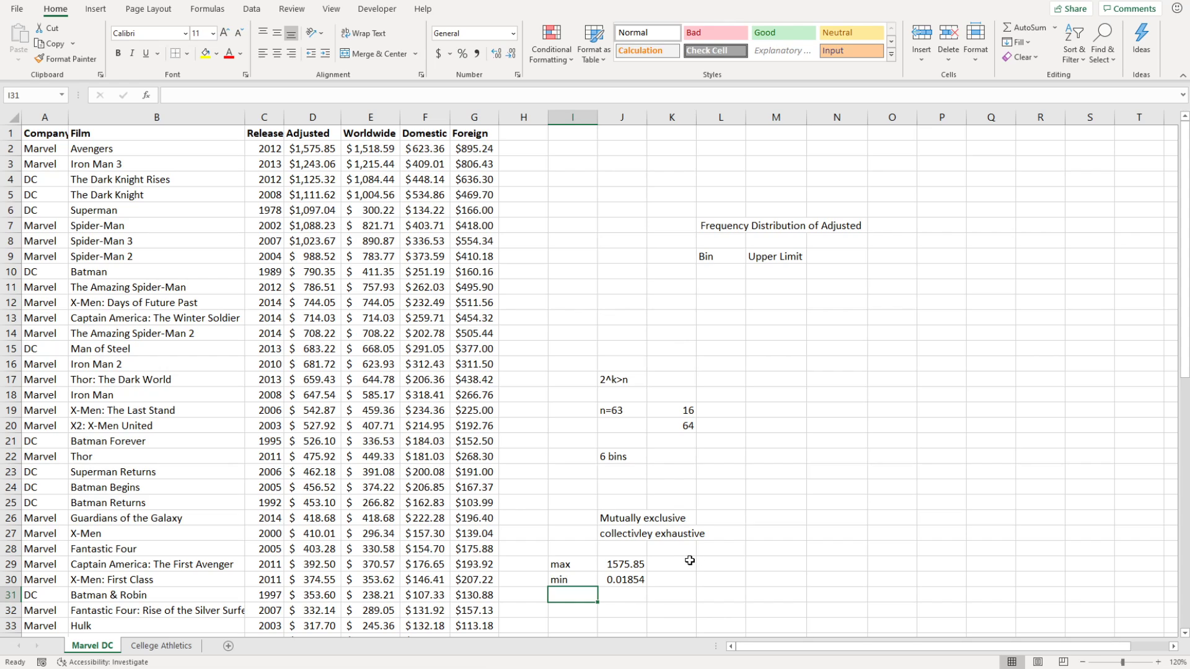
{"action": "left_click", "coordinate": [639, 565]}
{"action": "left_click", "coordinate": [668, 567]}
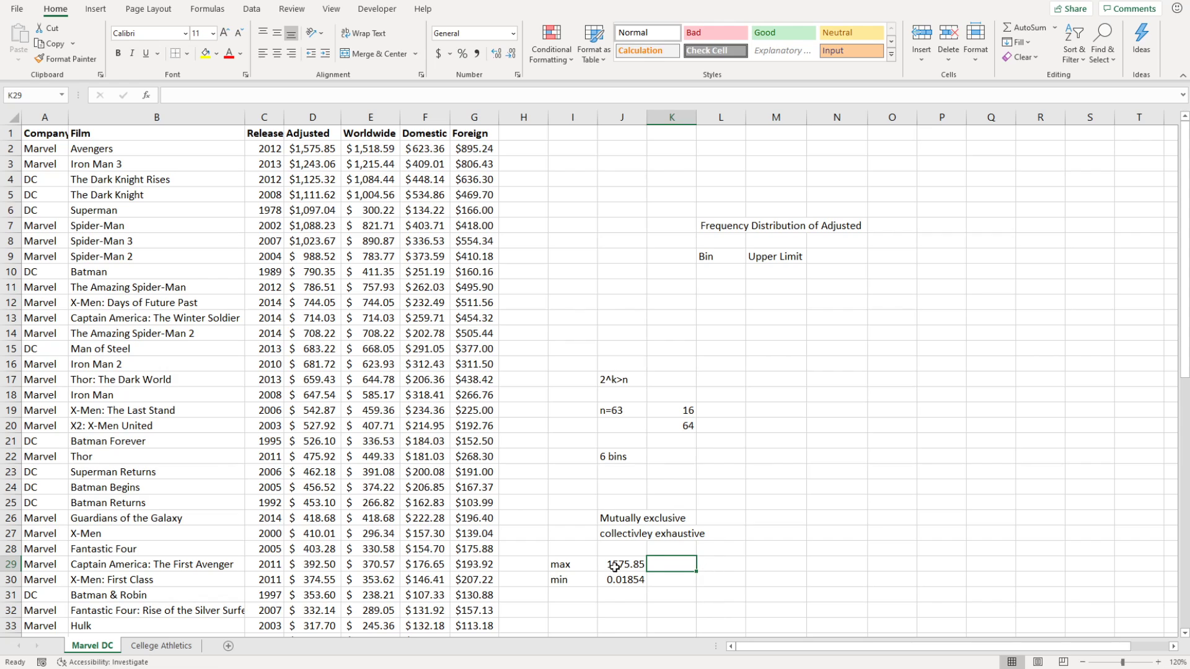
{"action": "left_click_drag", "start_coordinate": [614, 565], "coordinate": [619, 579]}
Label I32 'range' and enter =J29-J30 in J32, giving 1575.83.
{"action": "left_click", "coordinate": [595, 609]}
{"action": "type", "text": "range"}
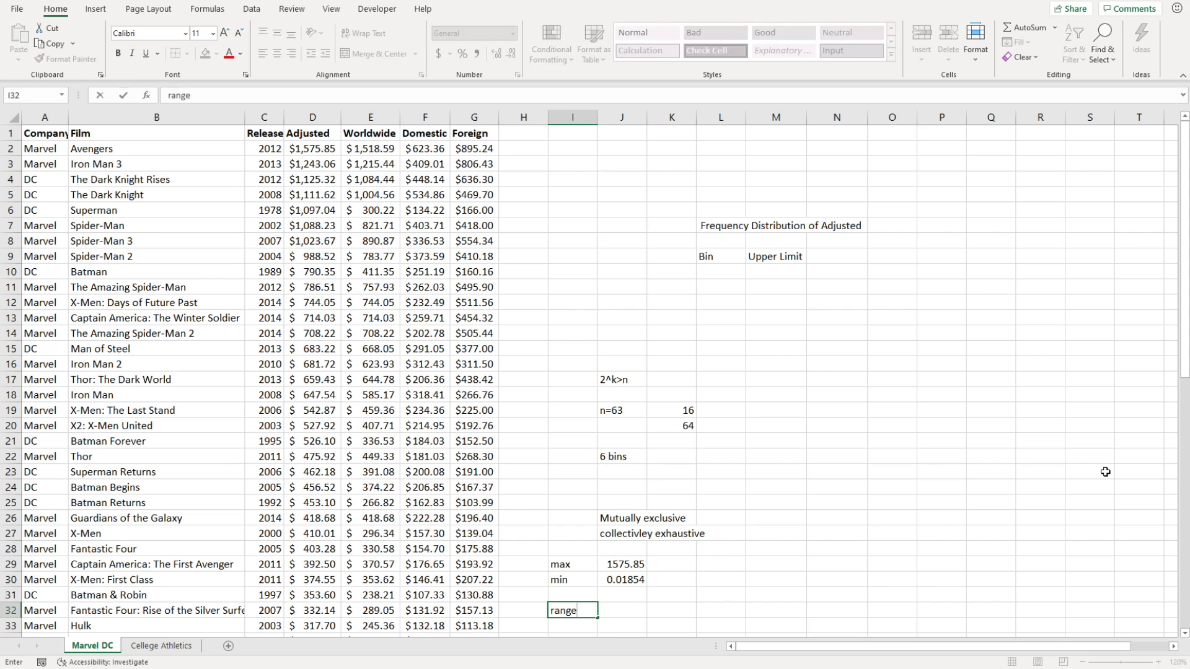
{"action": "key", "text": "Tab"}
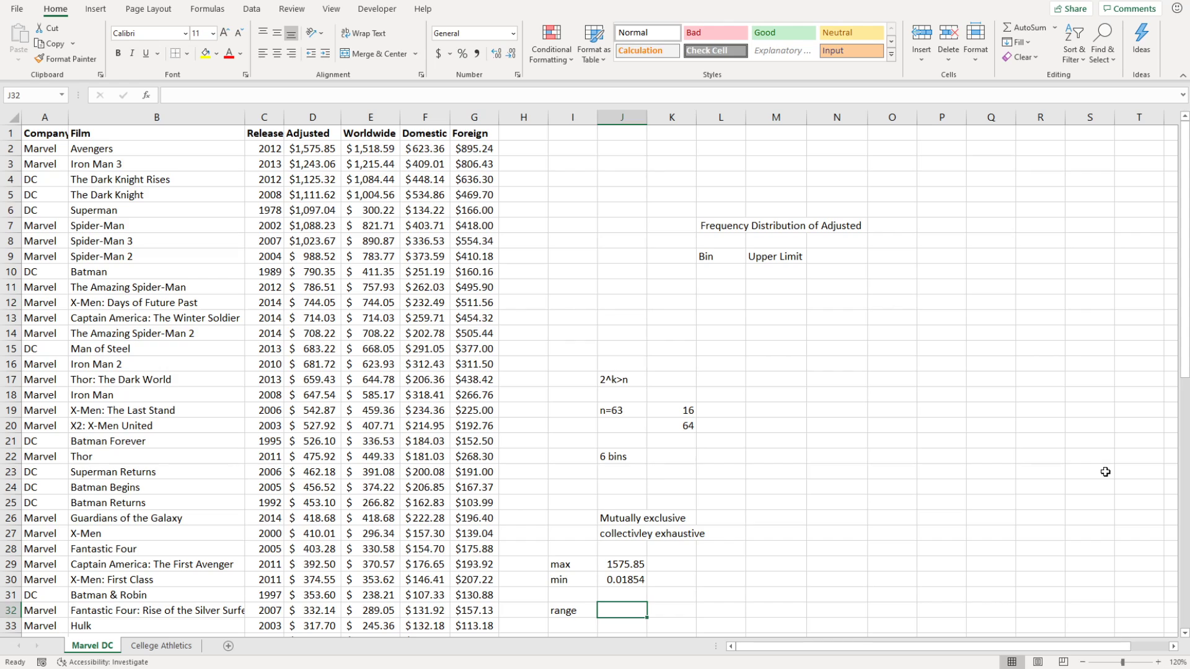
{"action": "type", "text": "="}
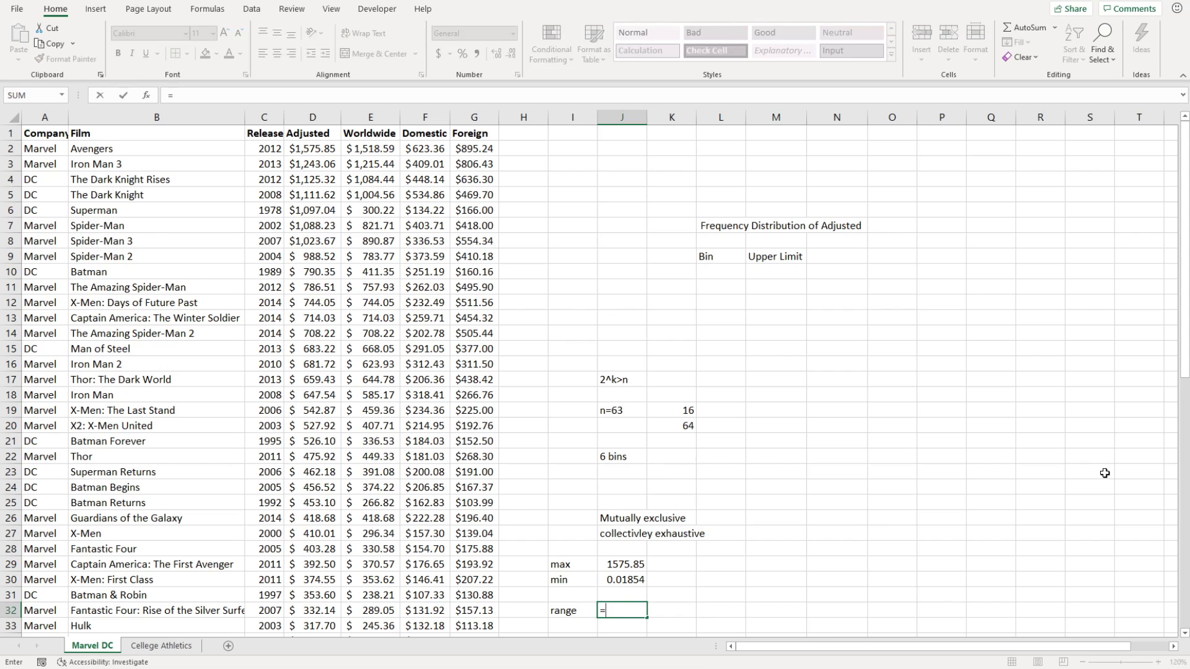
{"action": "left_click", "coordinate": [636, 565]}
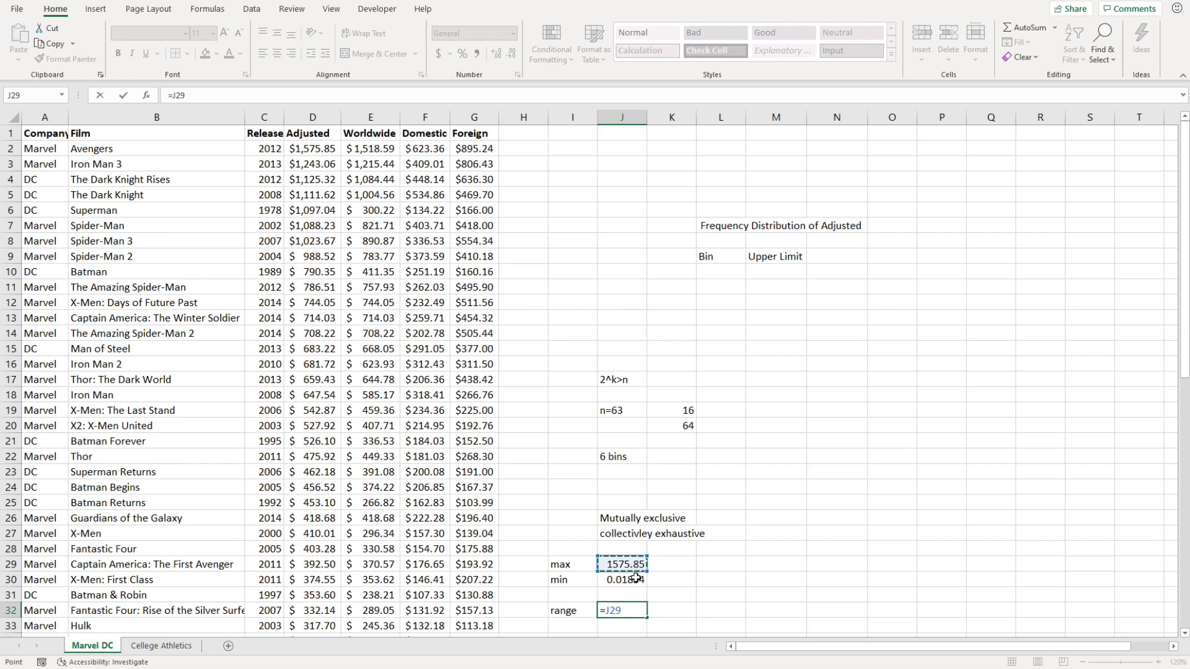
{"action": "type", "text": "-"}
{"action": "left_click", "coordinate": [635, 581]}
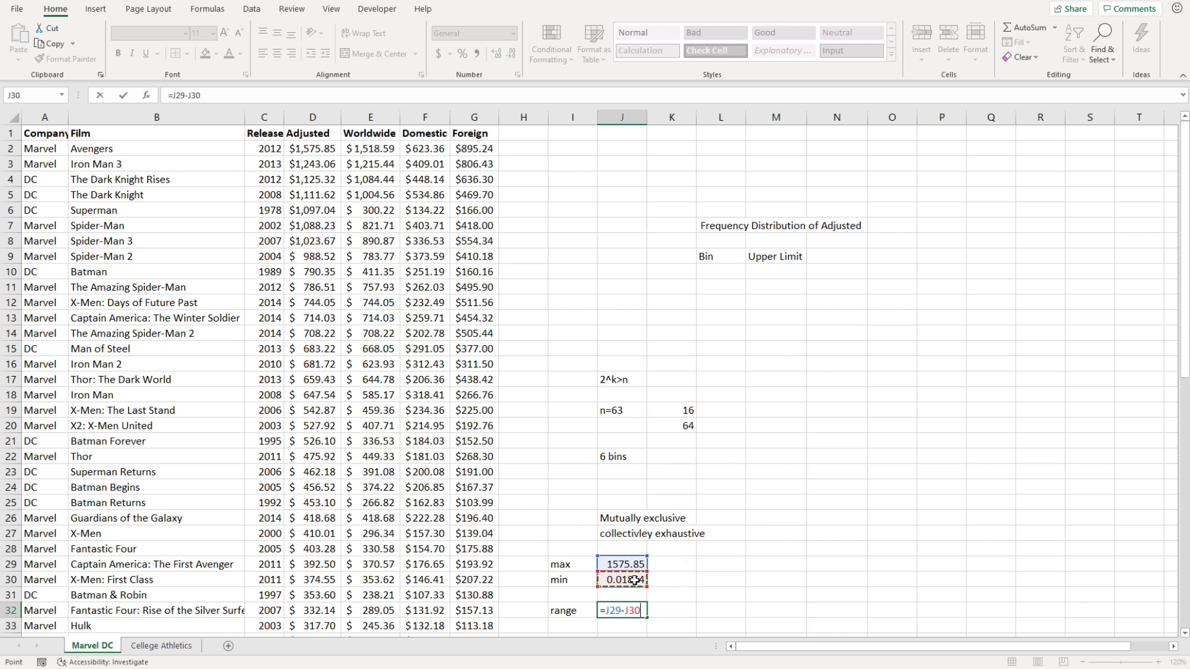
{"action": "key", "text": "Return"}
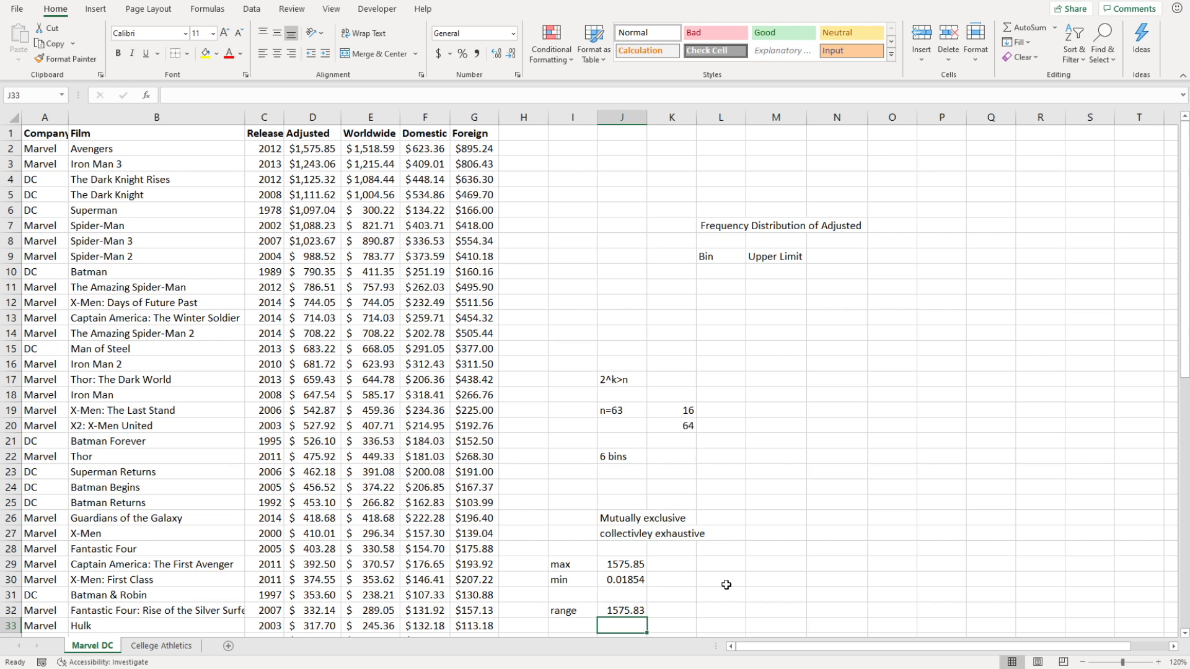
{"action": "scroll", "coordinate": [726, 585], "scroll_direction": "down", "scroll_amount": 1}
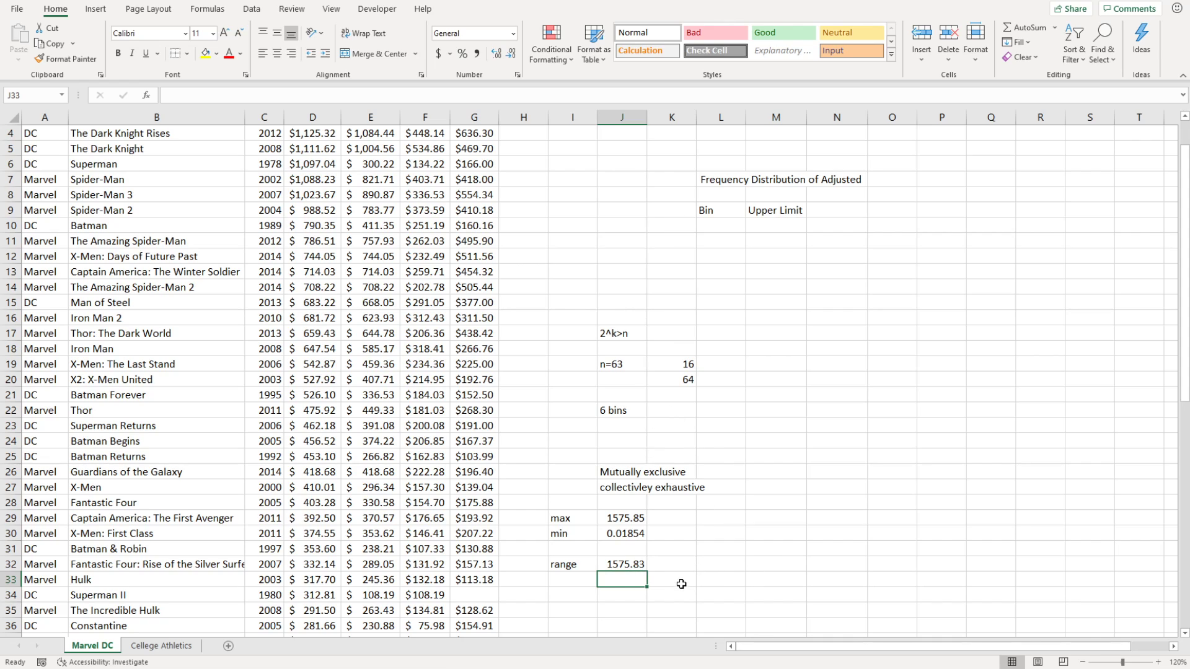
Enter =J32/6 in L32 to get a bin width of 262.638.
{"action": "double_click", "coordinate": [725, 564]}
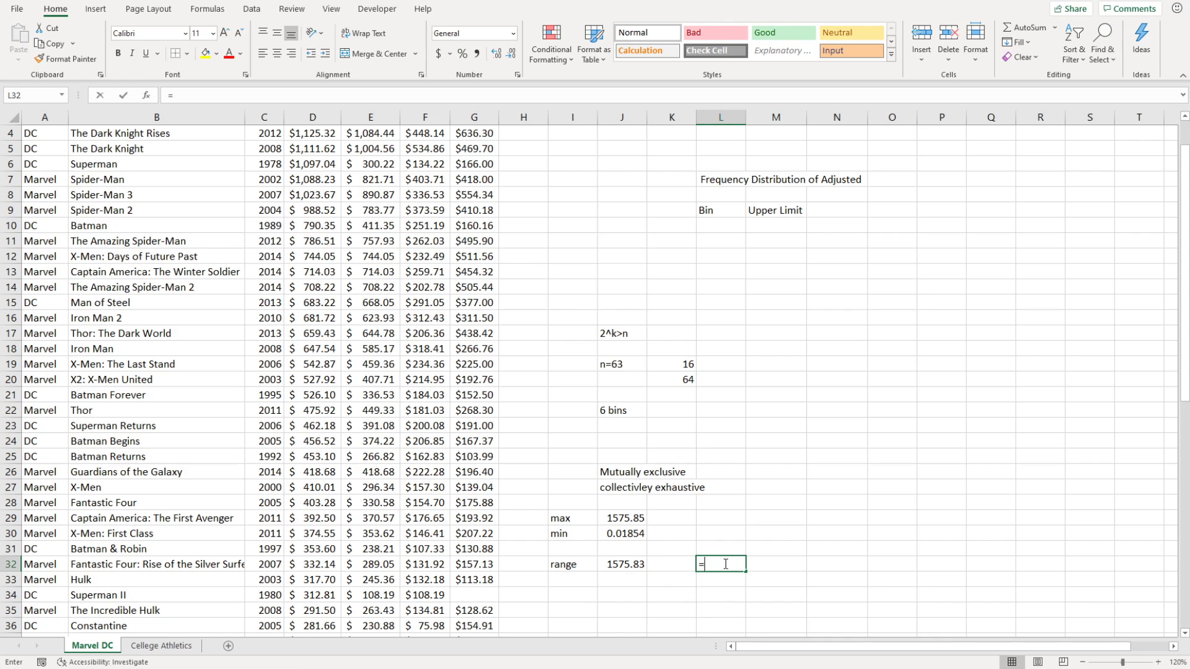
{"action": "type", "text": "="}
{"action": "left_click", "coordinate": [626, 565]}
{"action": "type", "text": "/"}
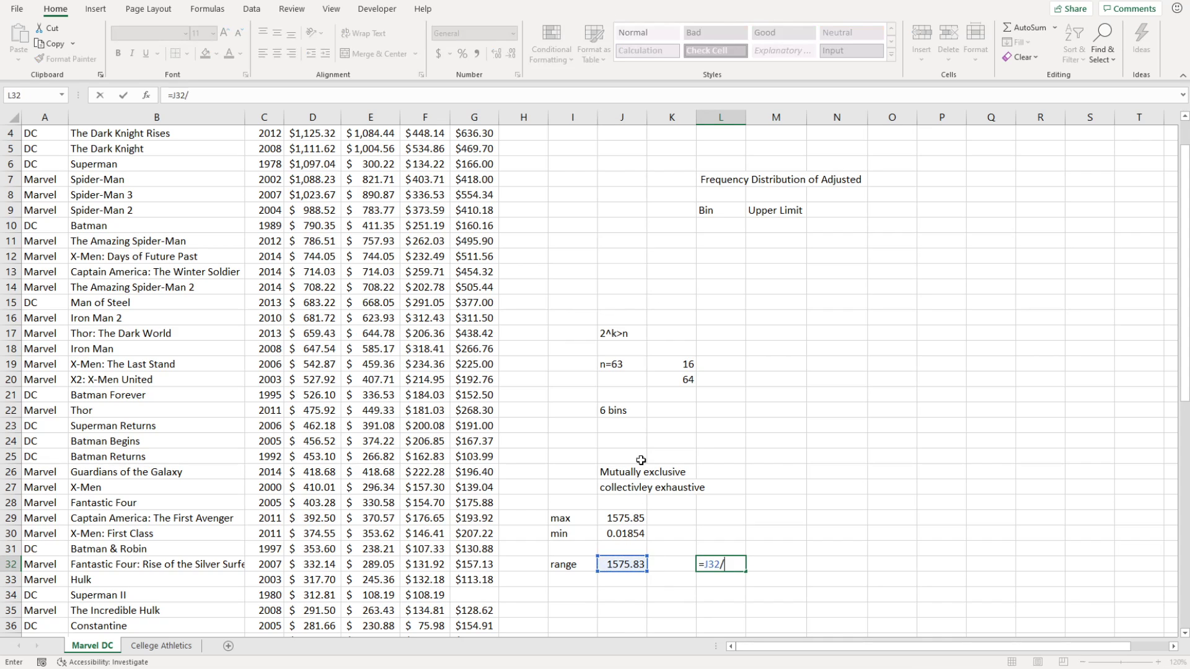
{"action": "type", "text": "6"}
{"action": "key", "text": "Return"}
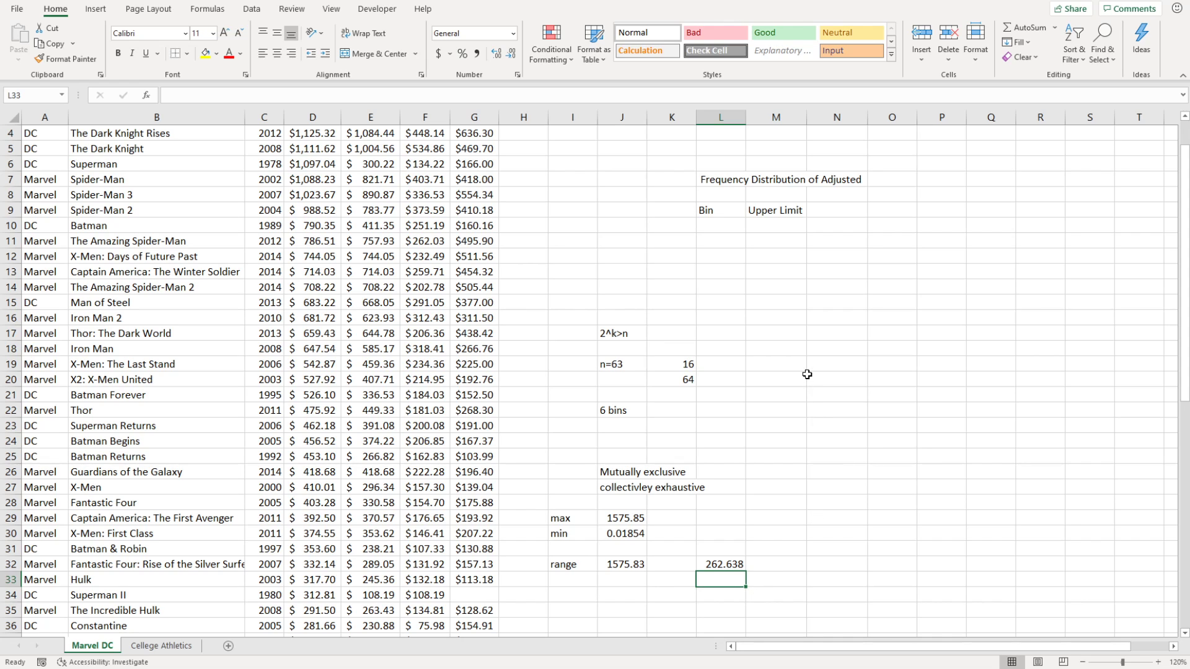
{"action": "scroll", "coordinate": [807, 374], "scroll_direction": "up", "scroll_amount": 1}
Fill L10:L15 with bins 0-300, 300-600, 600-900, 900-1200, 1200-1500, 1500-1800.
{"action": "left_click", "coordinate": [724, 273]}
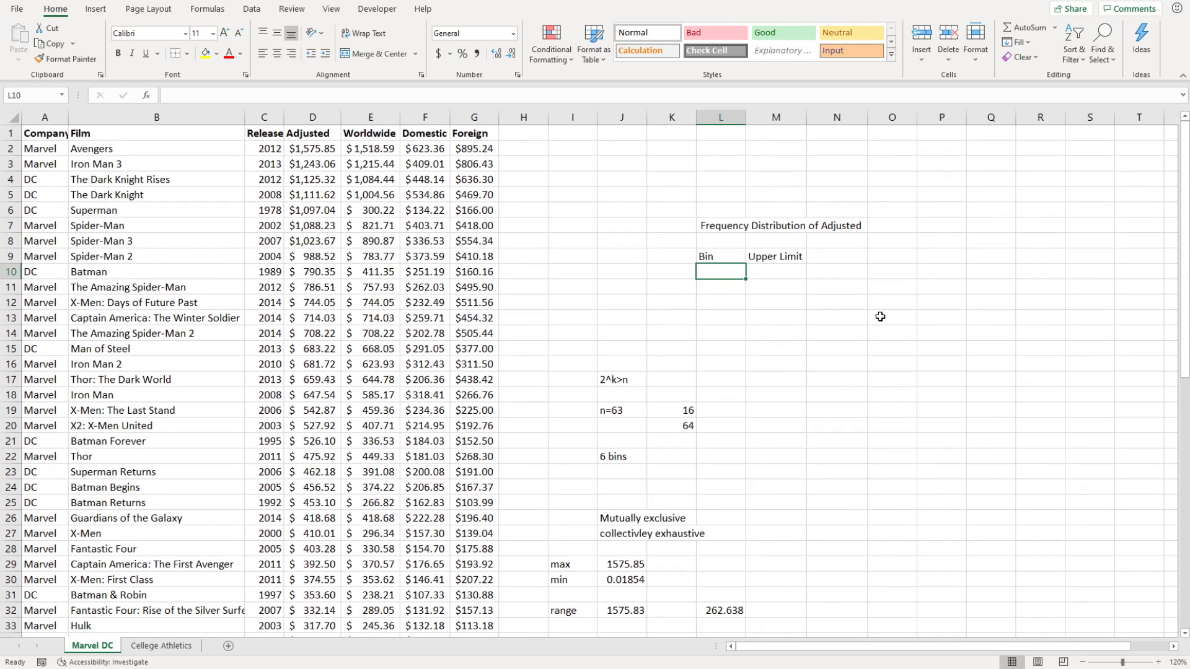
{"action": "type", "text": "0-3 00"}
{"action": "key", "text": "Return"}
{"action": "type", "text": "300-600"}
{"action": "key", "text": "Return"}
{"action": "type", "text": "600-900"}
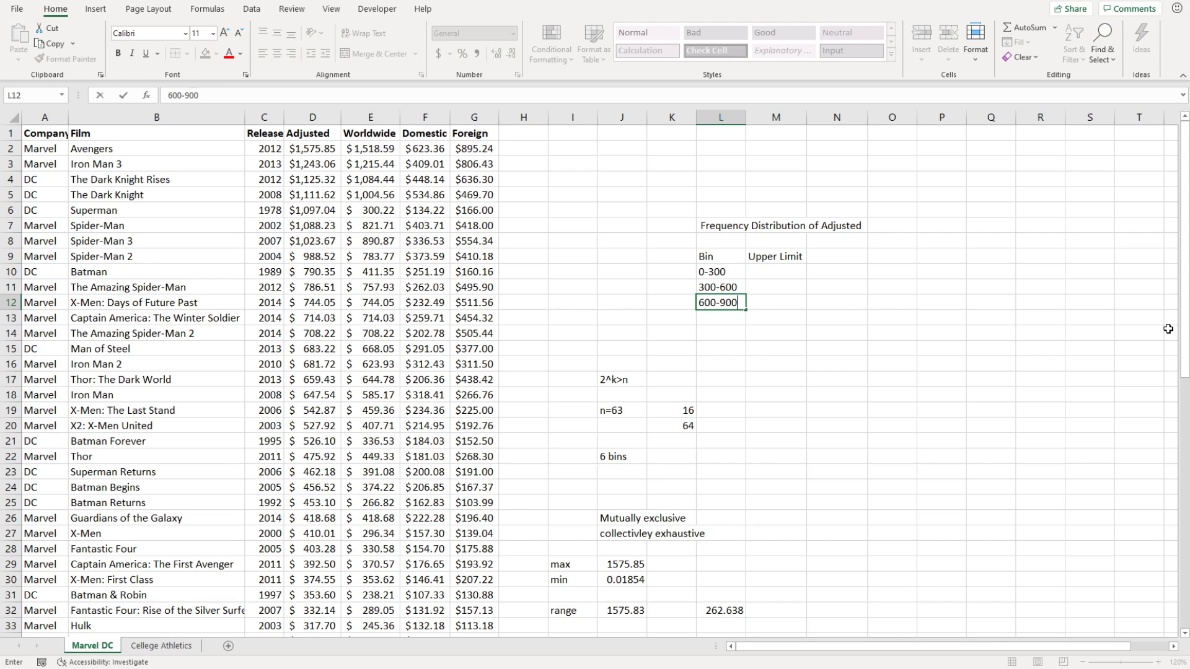
{"action": "key", "text": "Return"}
{"action": "type", "text": "900-1200"}
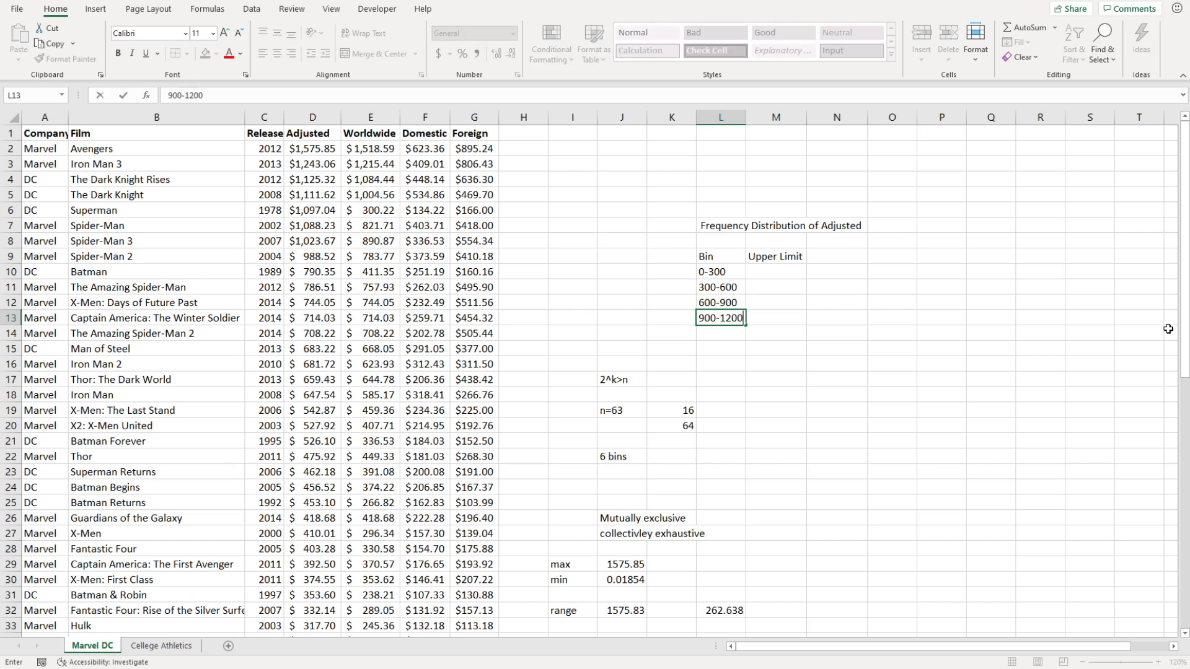
{"action": "key", "text": "Return"}
{"action": "type", "text": "12"}
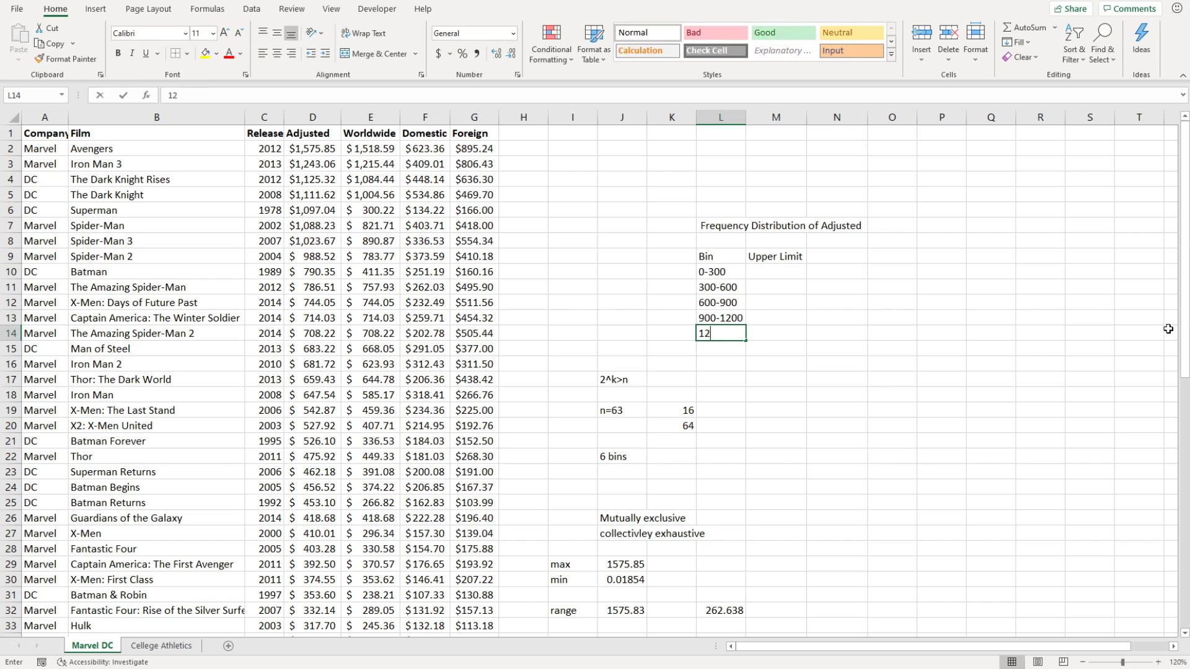
{"action": "type", "text": "00-1500"}
{"action": "key", "text": "Return"}
{"action": "type", "text": "150"}
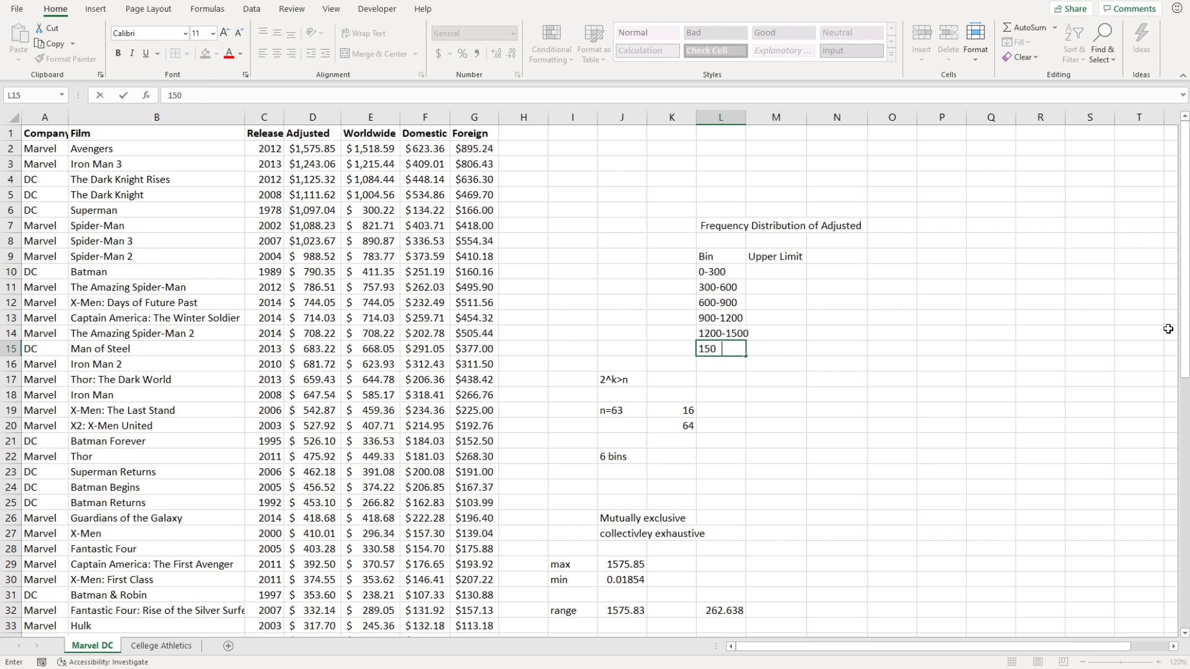
{"action": "type", "text": "0-1800"}
{"action": "key", "text": "Return"}
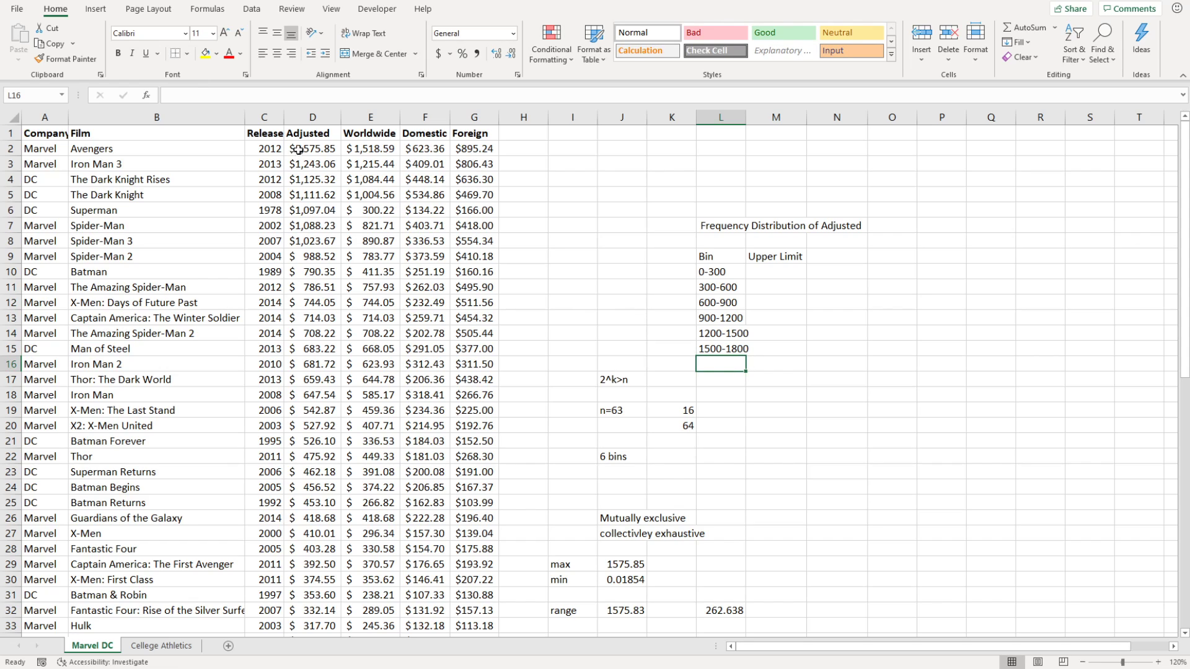
Autofit column L and enter 300 as the first upper limit in M10.
{"action": "double_click", "coordinate": [746, 117]}
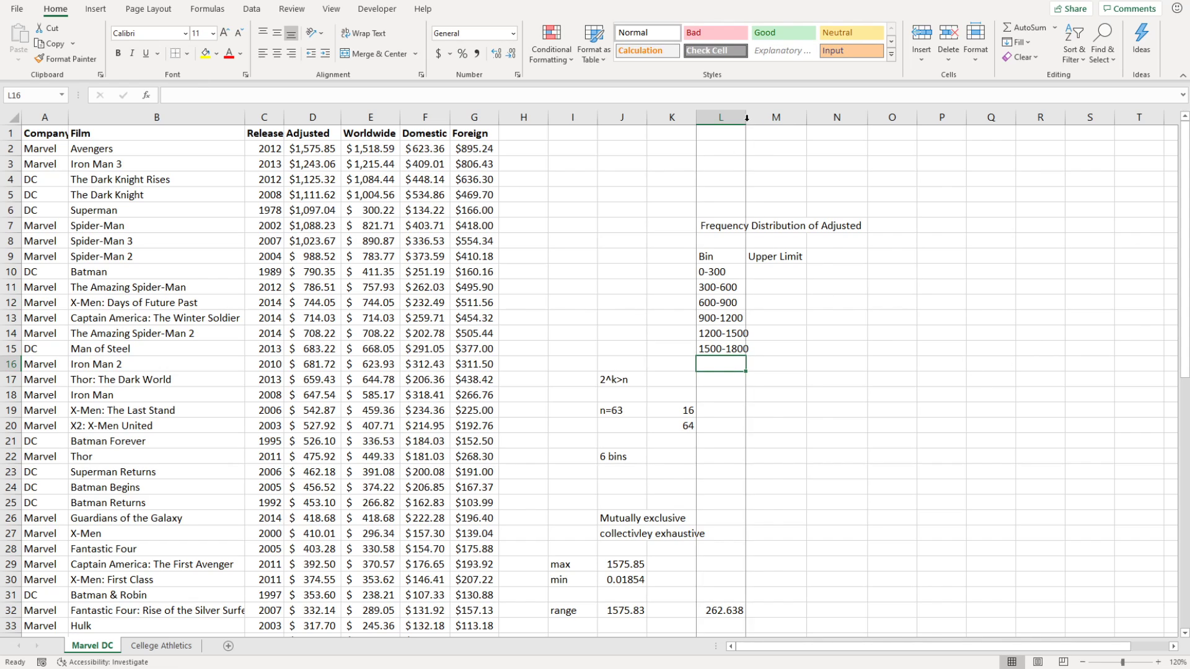
{"action": "left_click", "coordinate": [815, 340]}
{"action": "left_click", "coordinate": [800, 270]}
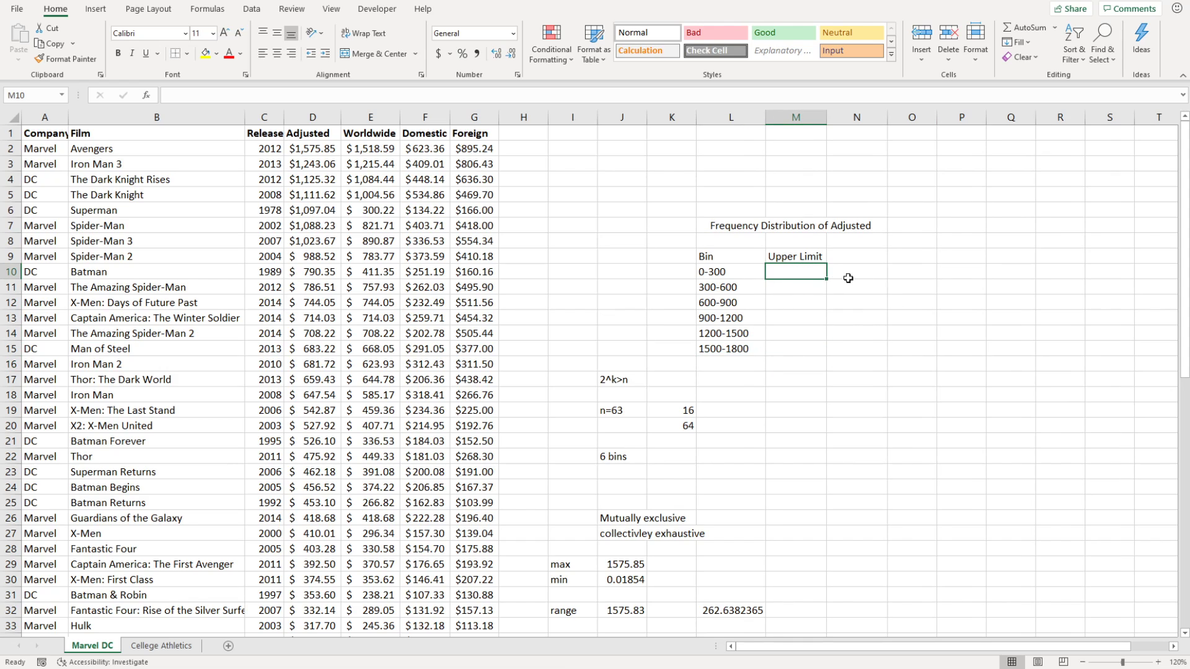
{"action": "type", "text": "300"}
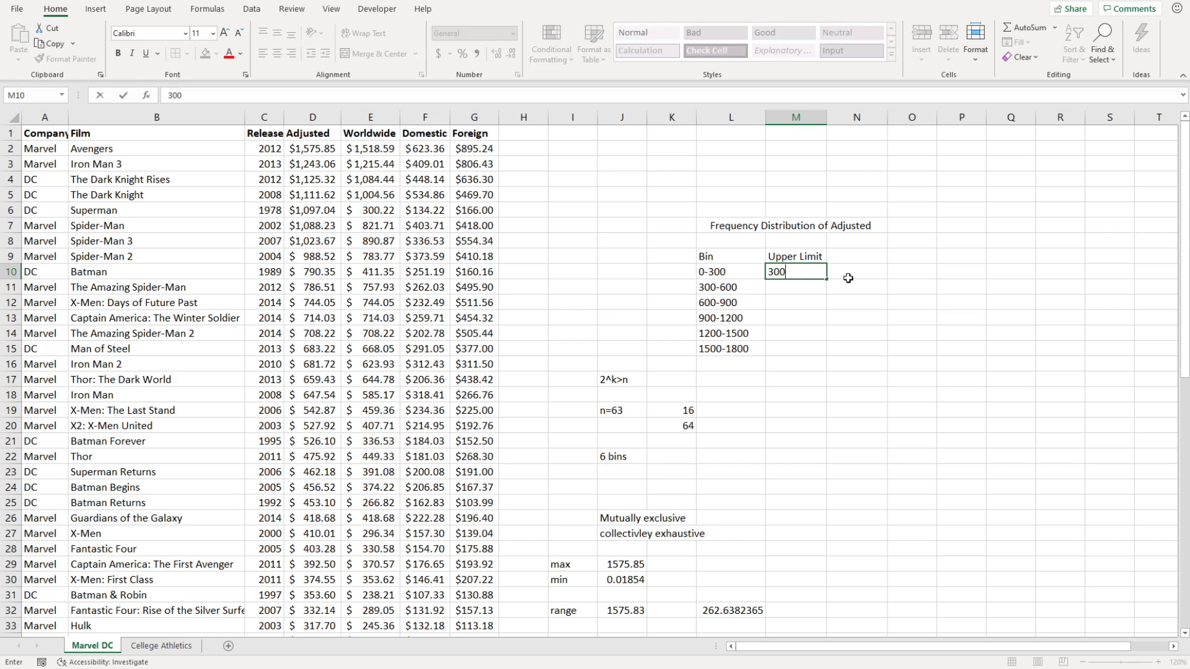
{"action": "key", "text": "Return"}
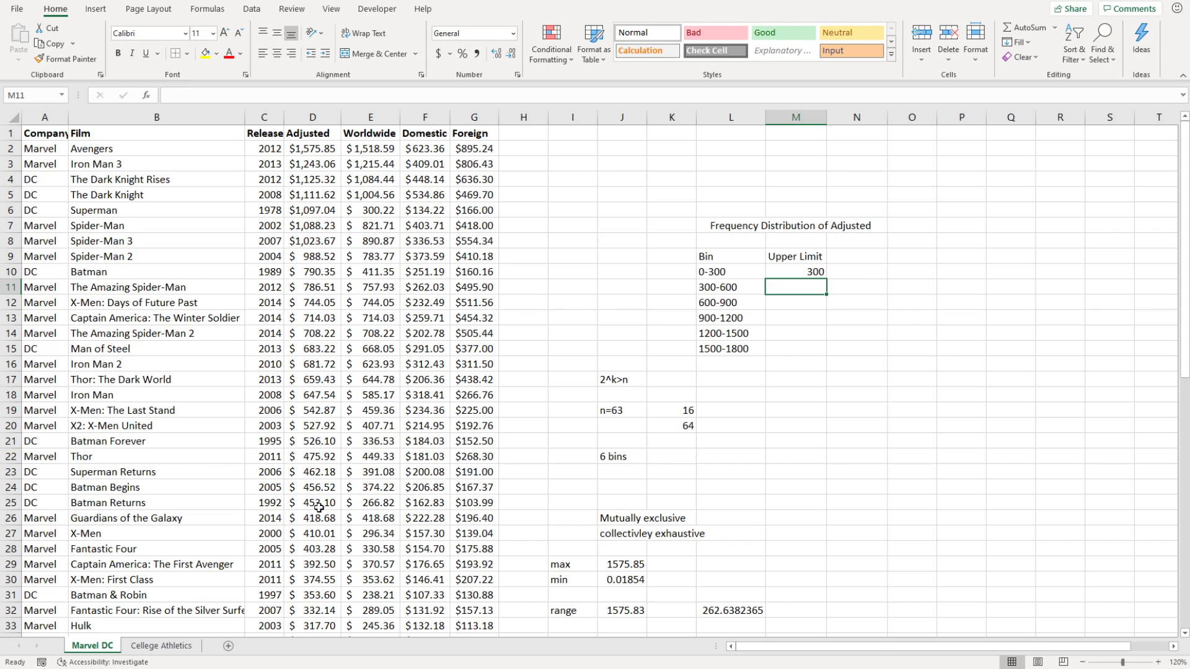
{"action": "double_click", "coordinate": [873, 313]}
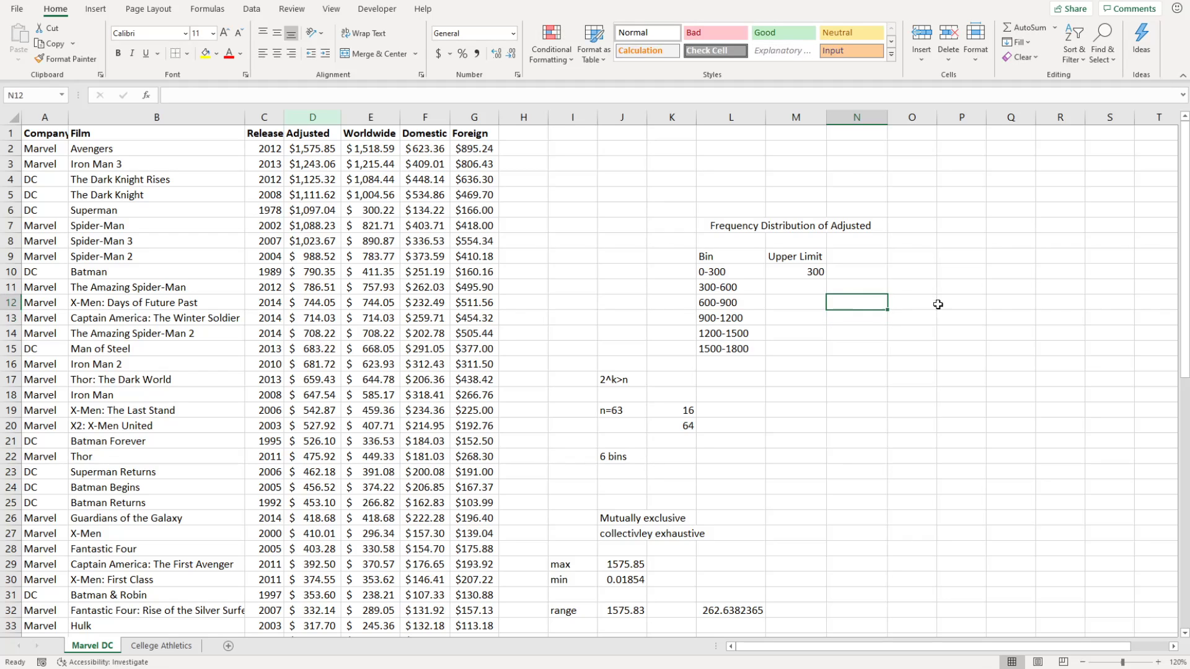
Enter upper limits 600 and 900 in M11 and M12.
{"action": "left_click", "coordinate": [1003, 304]}
{"action": "left_click", "coordinate": [869, 410]}
{"action": "left_click", "coordinate": [882, 351]}
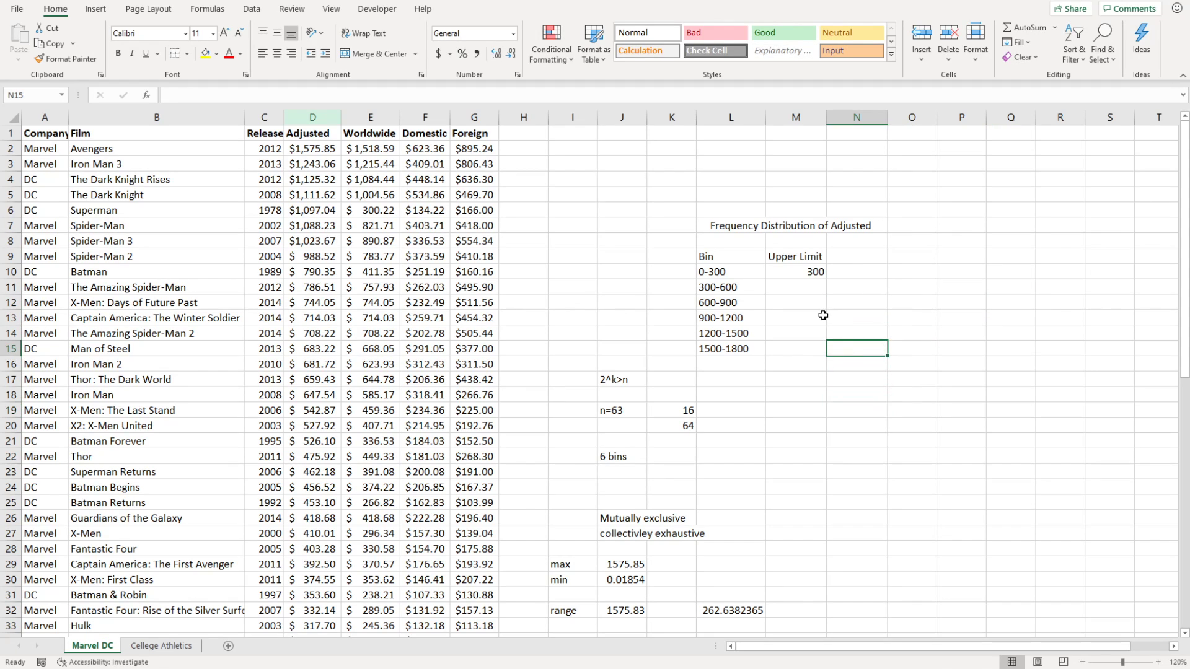
{"action": "left_click", "coordinate": [800, 286]}
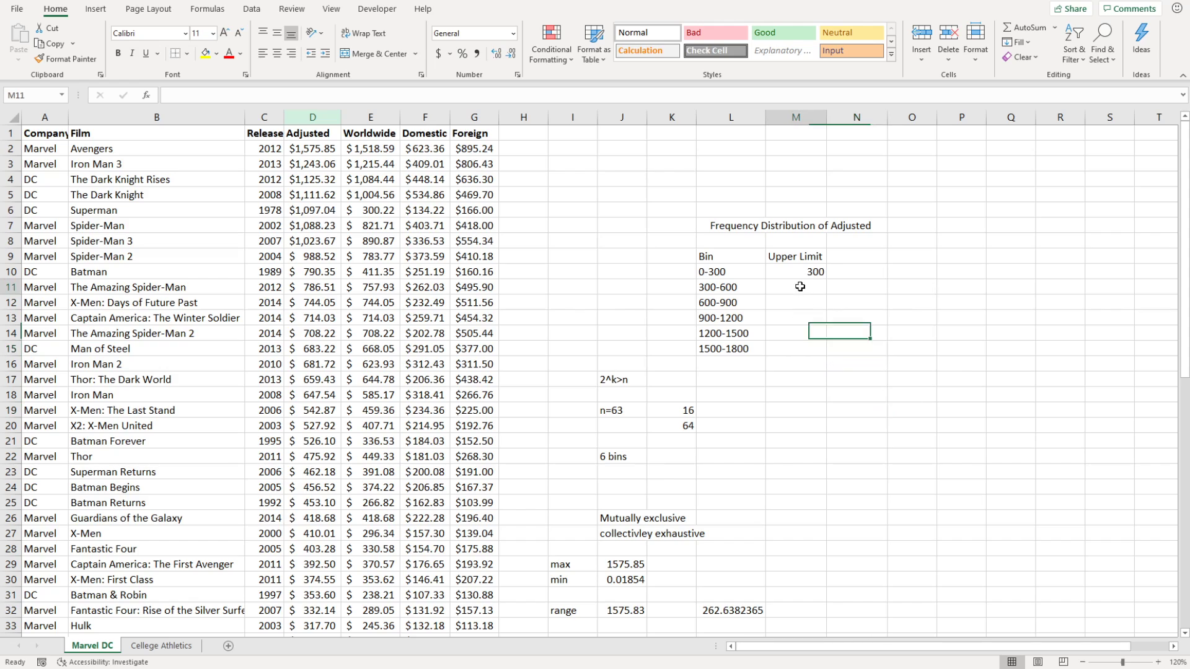
{"action": "type", "text": "600"}
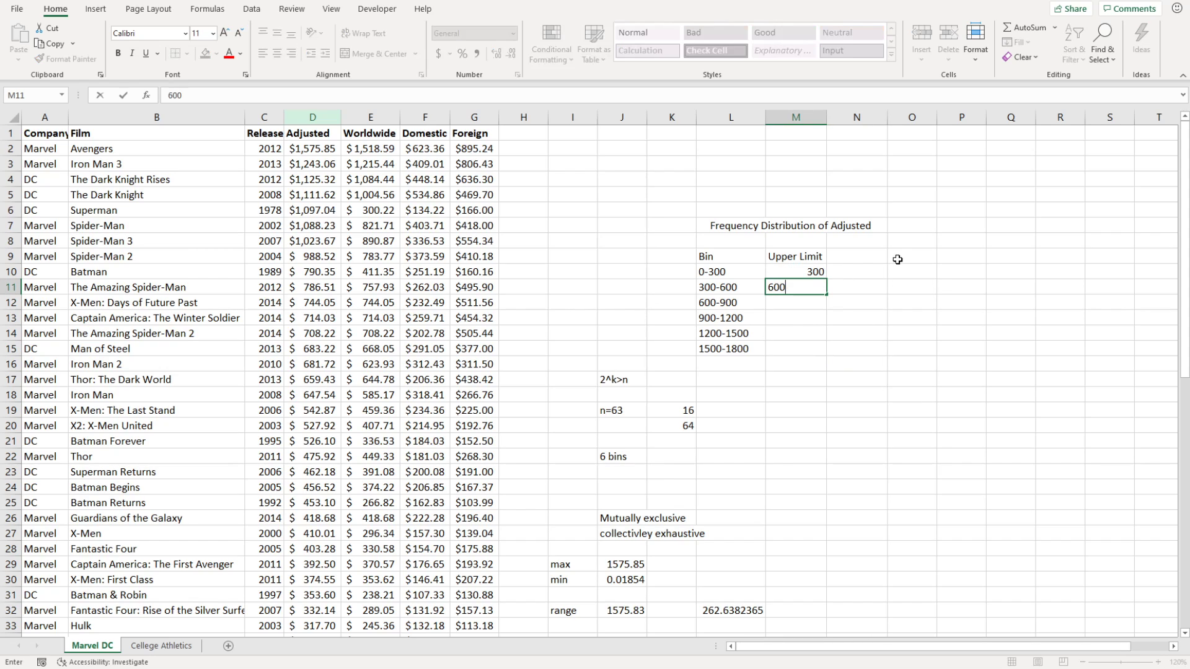
{"action": "key", "text": "Return"}
{"action": "type", "text": "900"}
{"action": "key", "text": "Return"}
Enter upper limits 1200, 1500 and 1800 in M13:M15.
{"action": "type", "text": "1200"}
{"action": "key", "text": "Return"}
{"action": "type", "text": "1500"}
{"action": "key", "text": "Return"}
{"action": "type", "text": "1800"}
{"action": "key", "text": "Return"}
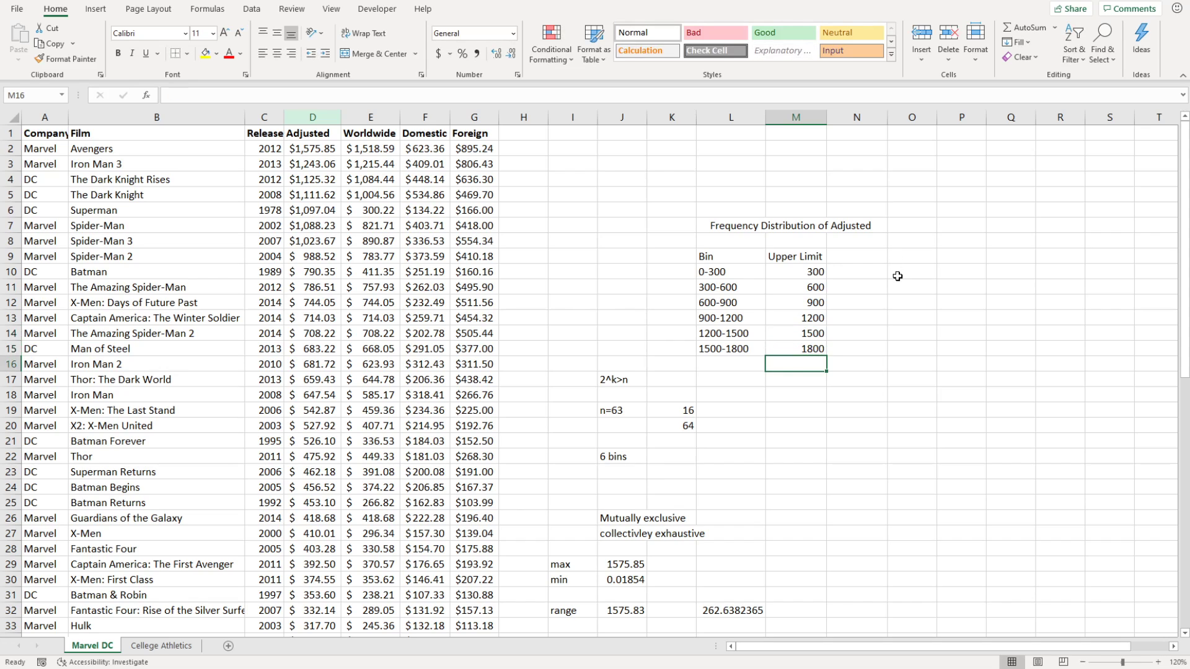
{"action": "left_click", "coordinate": [898, 276]}
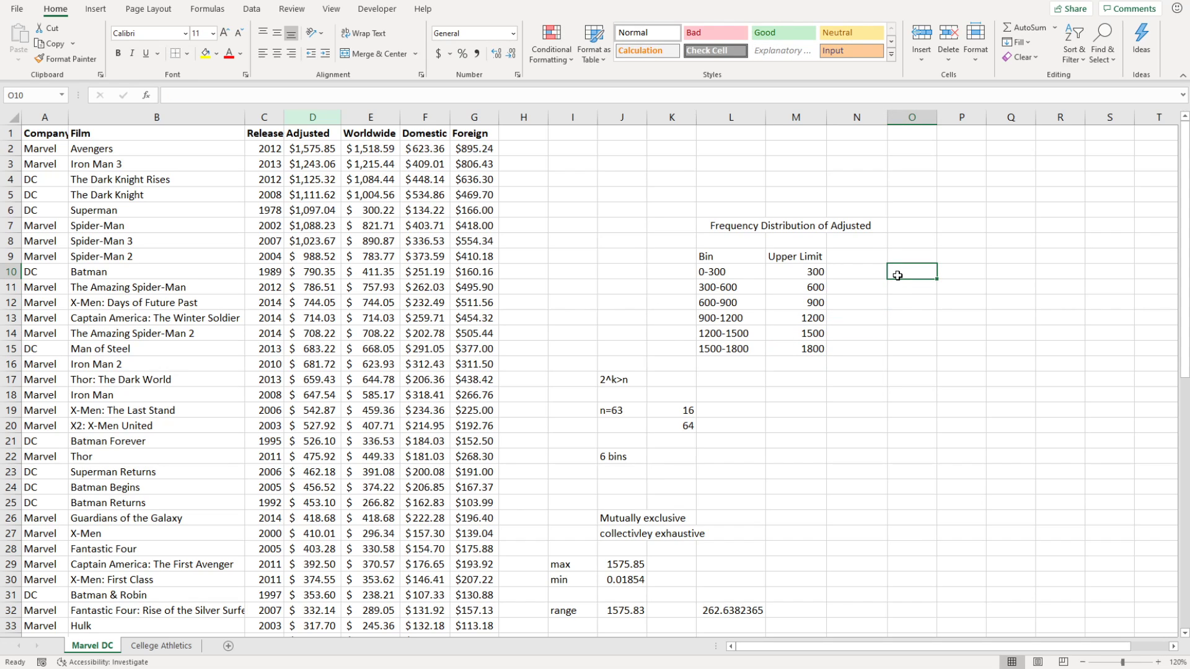
Count Adjusted grosses up to 300 with =COUNTIFS(D:D,"<=300") and move the result of 30 into N10.
{"action": "type", "text": "="}
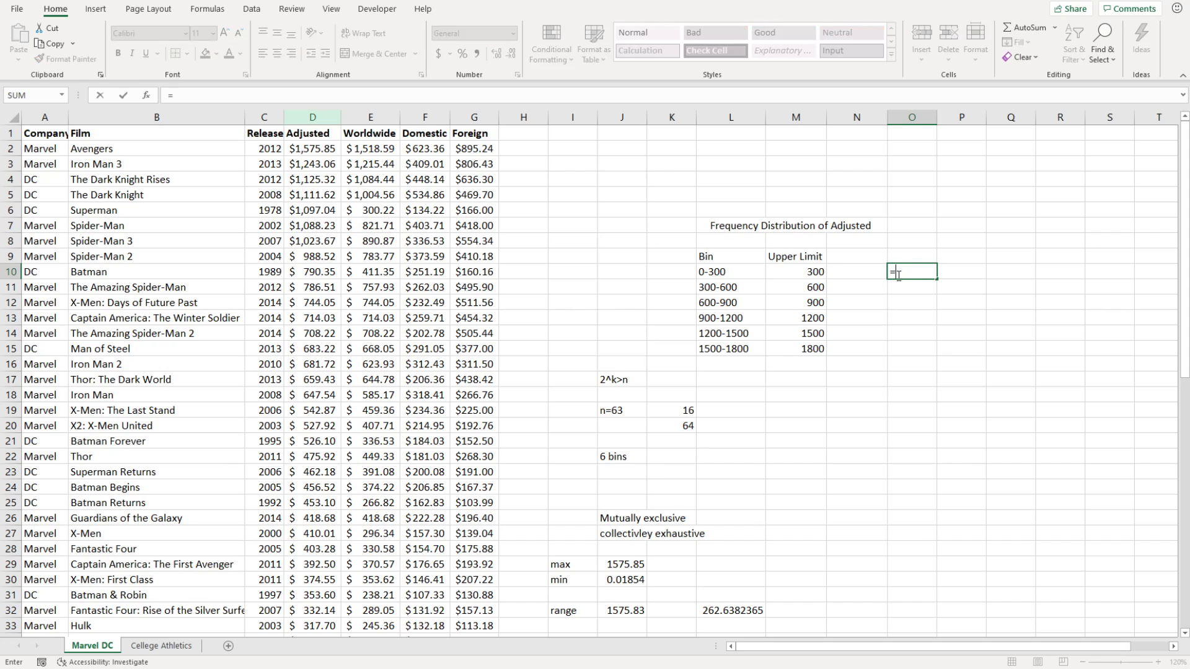
{"action": "type", "text": "Countifs("}
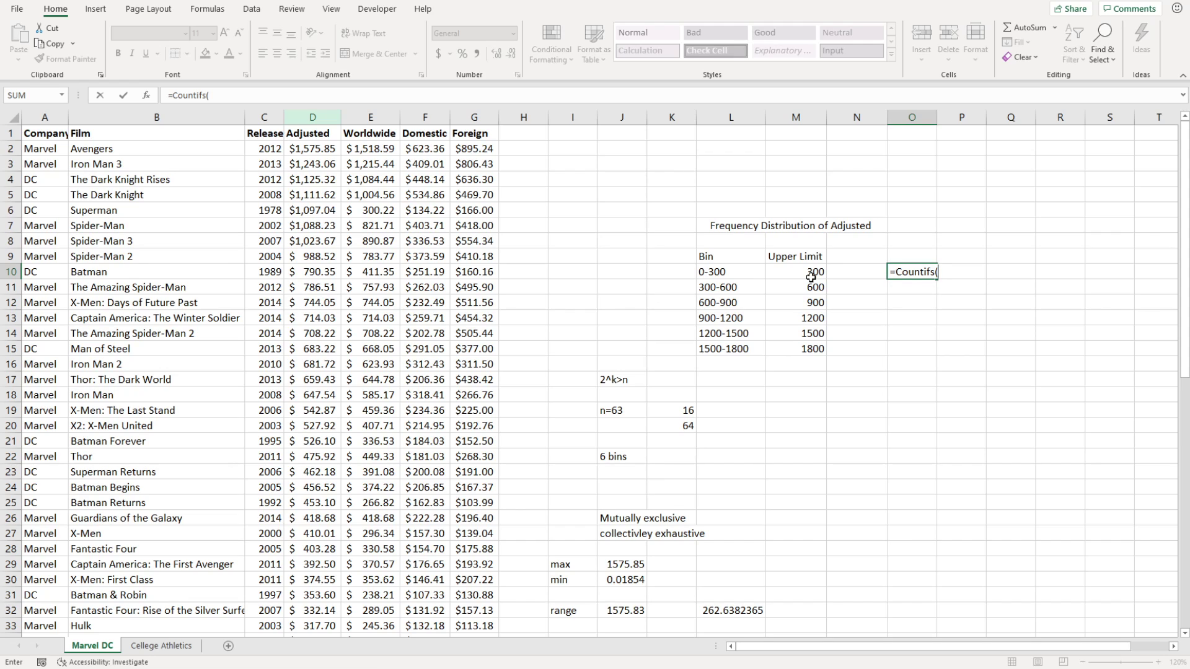
{"action": "left_click", "coordinate": [313, 117]}
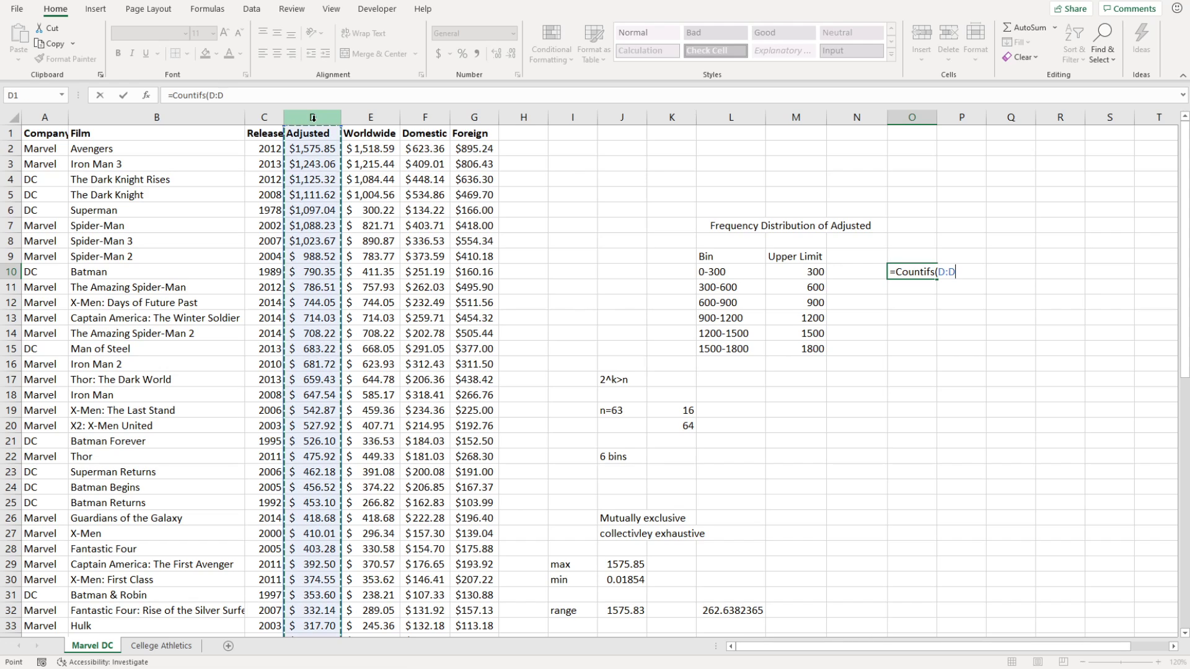
{"action": "type", "text": ",\"<"}
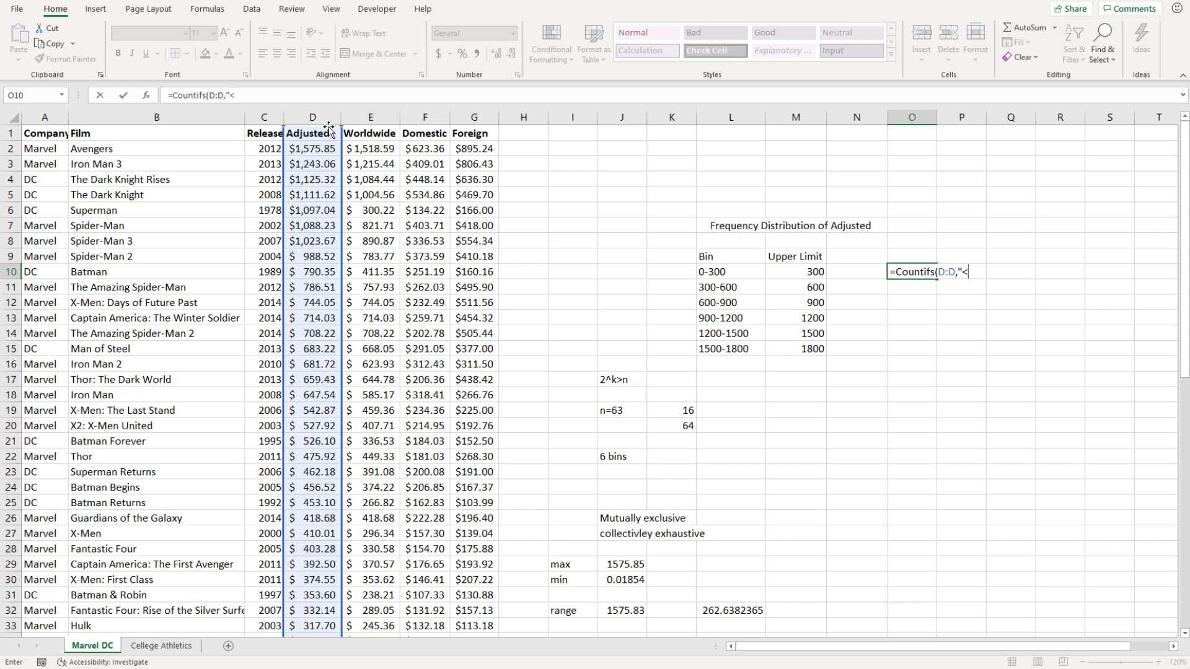
{"action": "type", "text": "=300\")"}
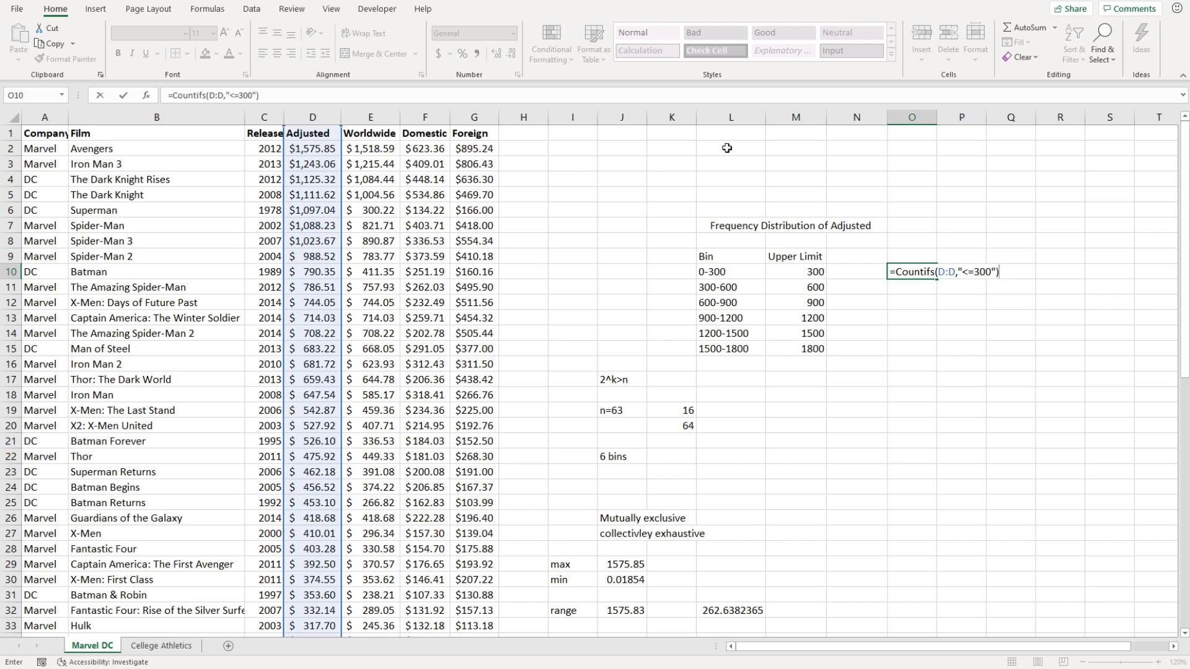
{"action": "key", "text": "Return"}
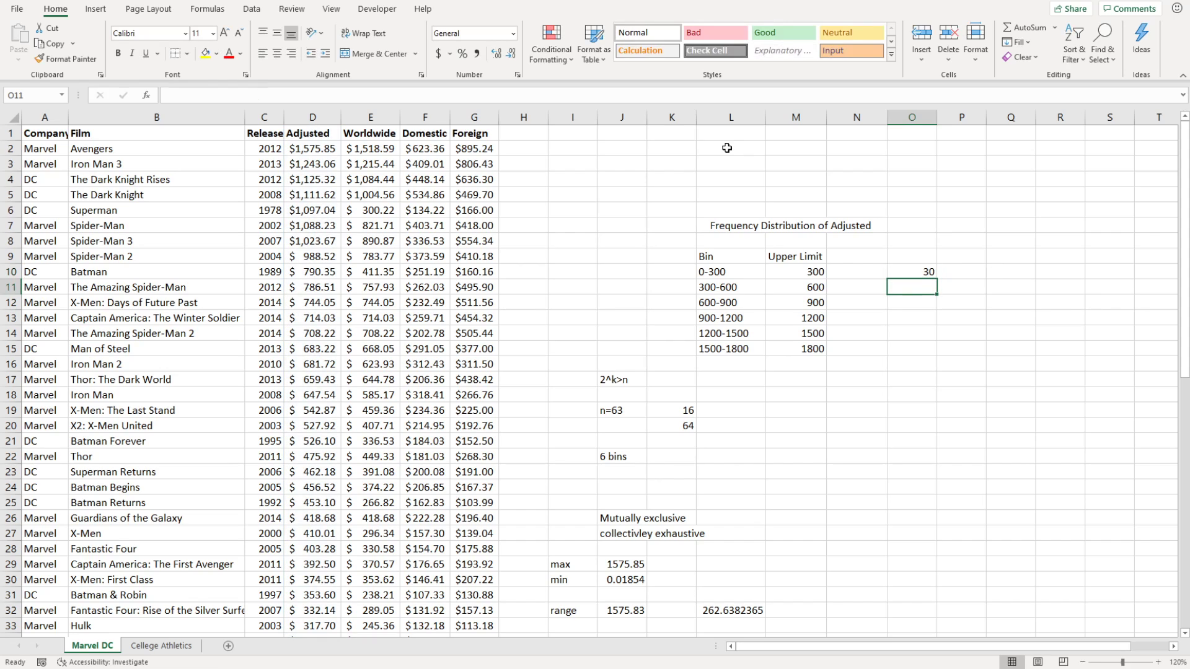
{"action": "left_click", "coordinate": [906, 272]}
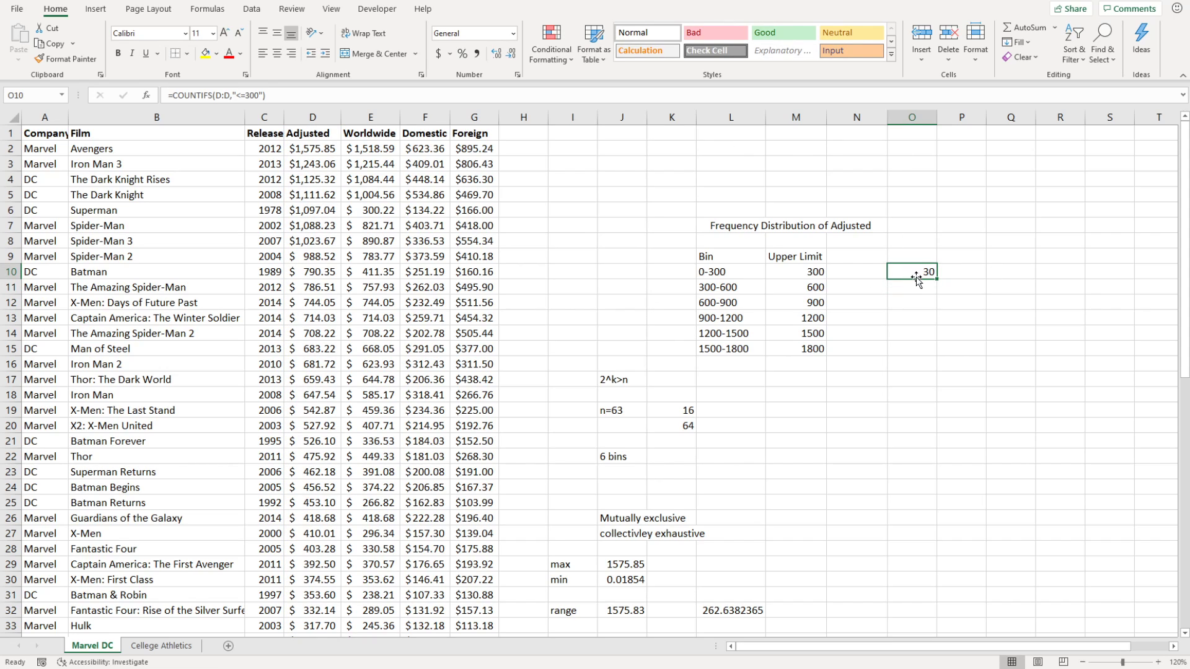
{"action": "left_click_drag", "start_coordinate": [895, 280], "coordinate": [868, 280]}
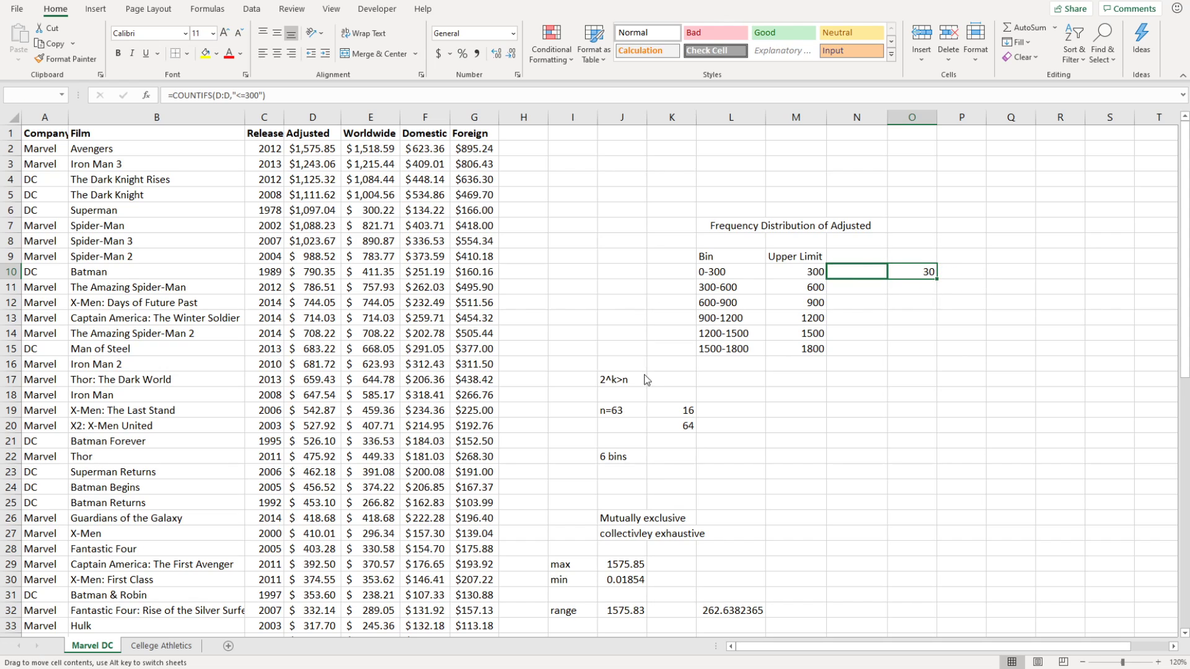
Label the N9 column heading Frequency.
{"action": "left_click", "coordinate": [864, 257]}
{"action": "type", "text": "Fre"}
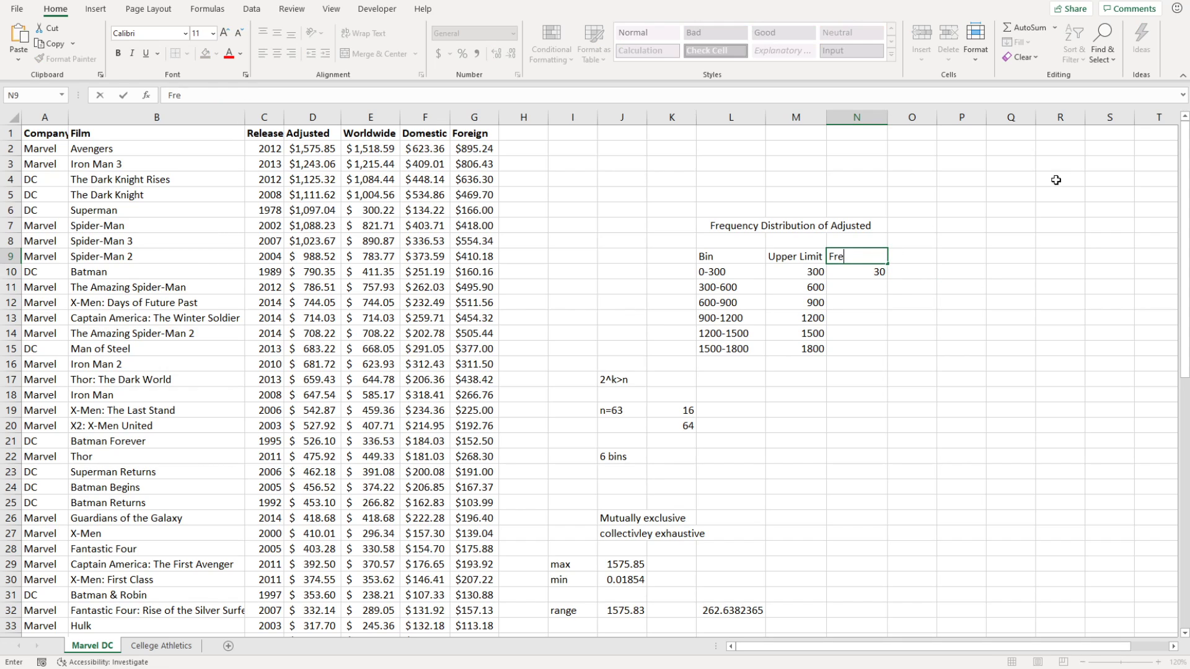
{"action": "type", "text": "quency"}
{"action": "left_click", "coordinate": [879, 292]}
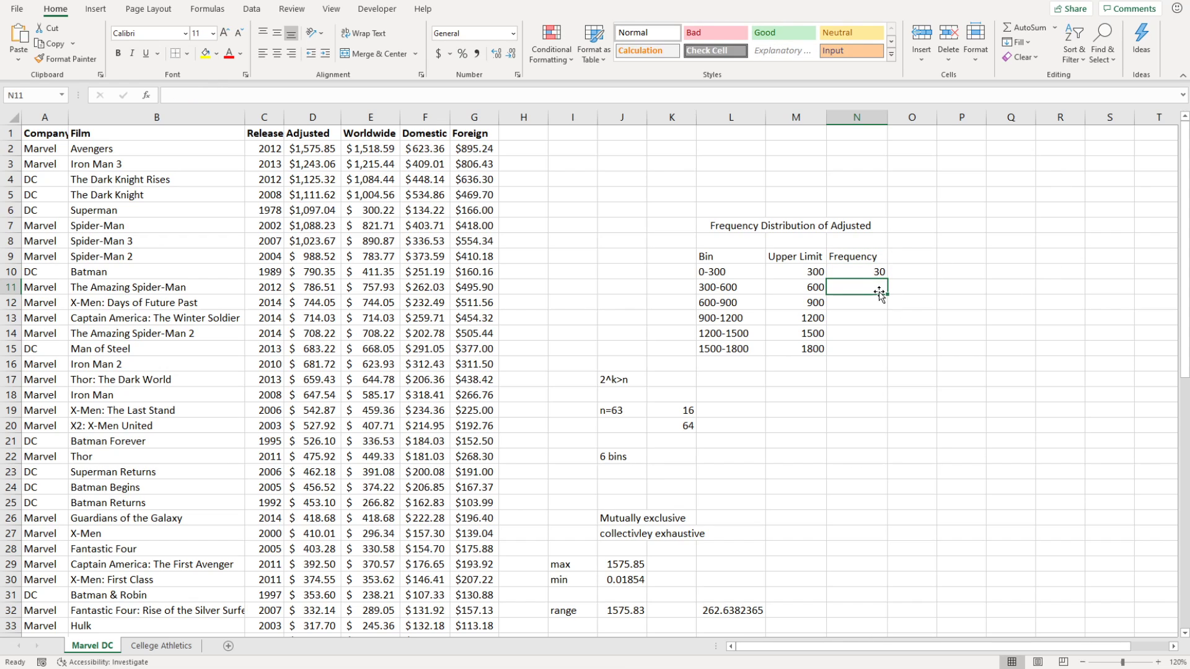
In N11 enter =COUNTIFS(D:D,"<=600",D:D,">300") to count the 300-600 bin, giving 16.
{"action": "type", "text": "=C"}
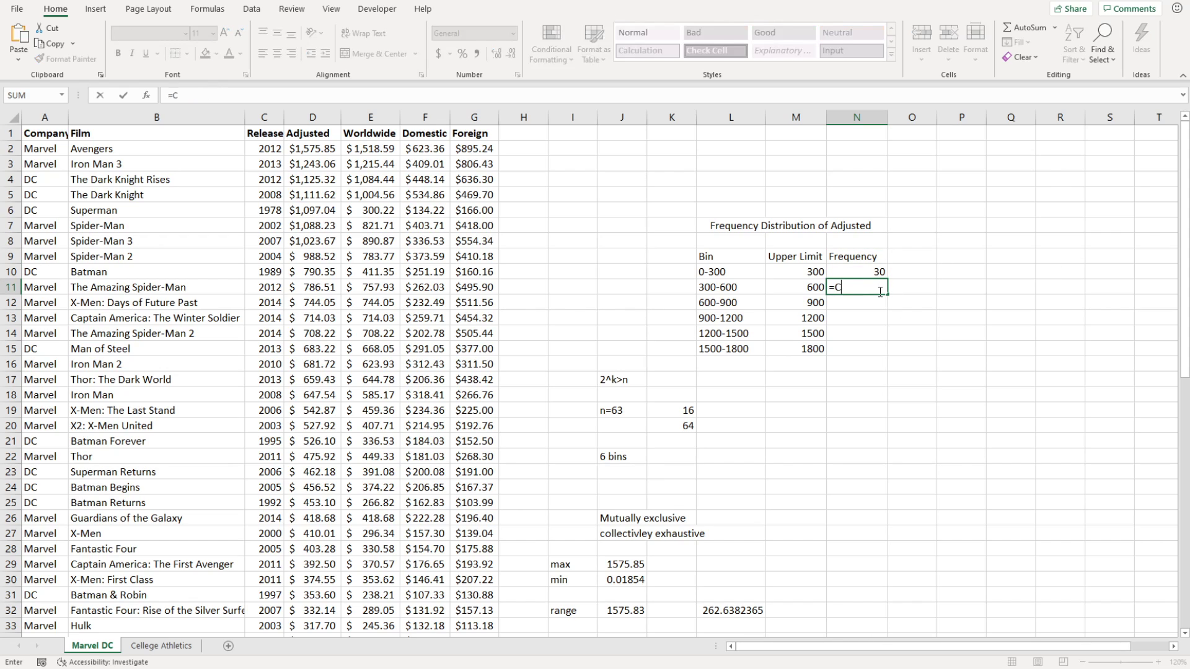
{"action": "type", "text": "ountifs(D:D"}
{"action": "left_click", "coordinate": [313, 117]}
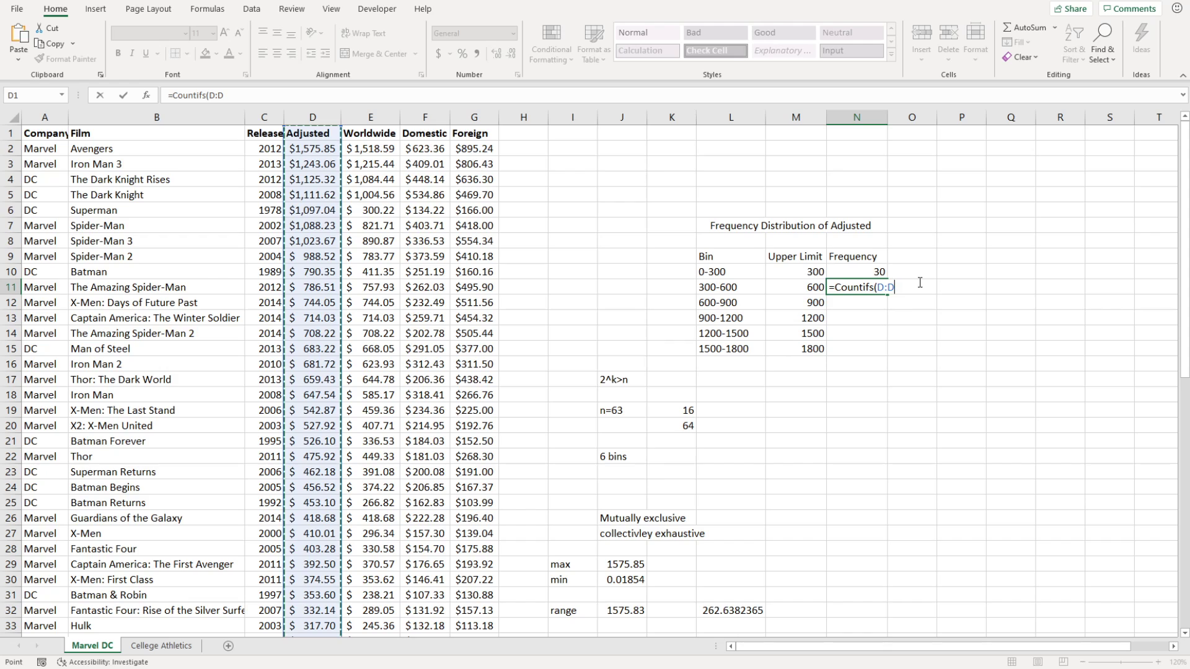
{"action": "type", "text": ","}
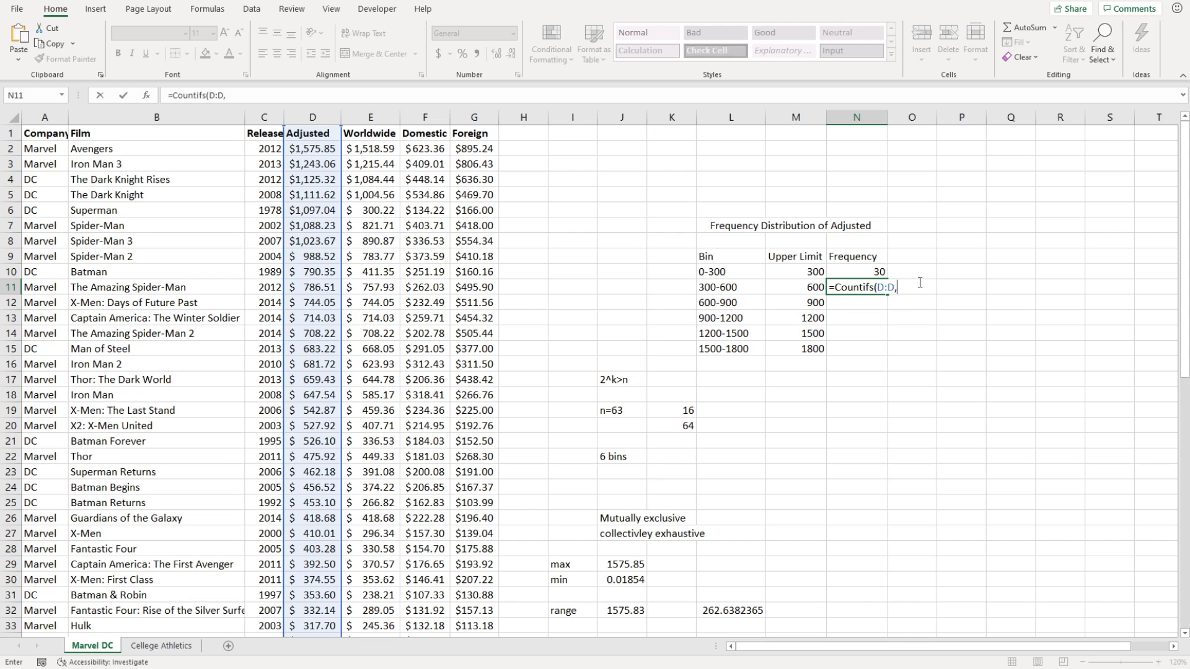
{"action": "type", "text": "\"<=600\","}
{"action": "left_click", "coordinate": [313, 118]}
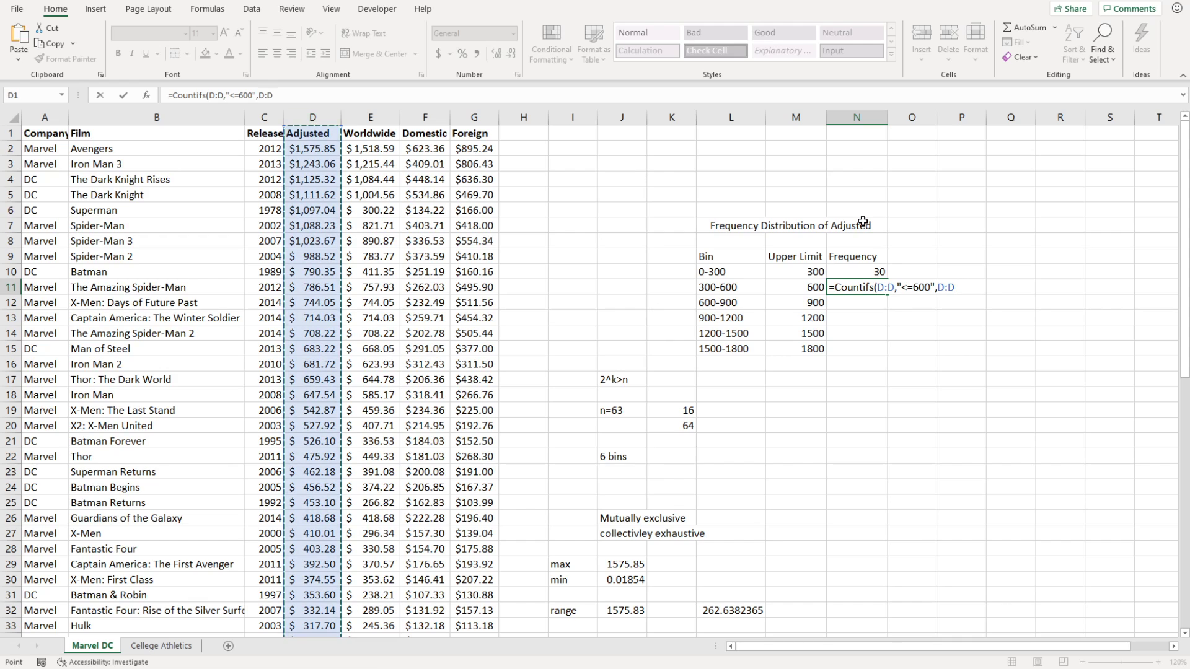
{"action": "type", "text": ",\""}
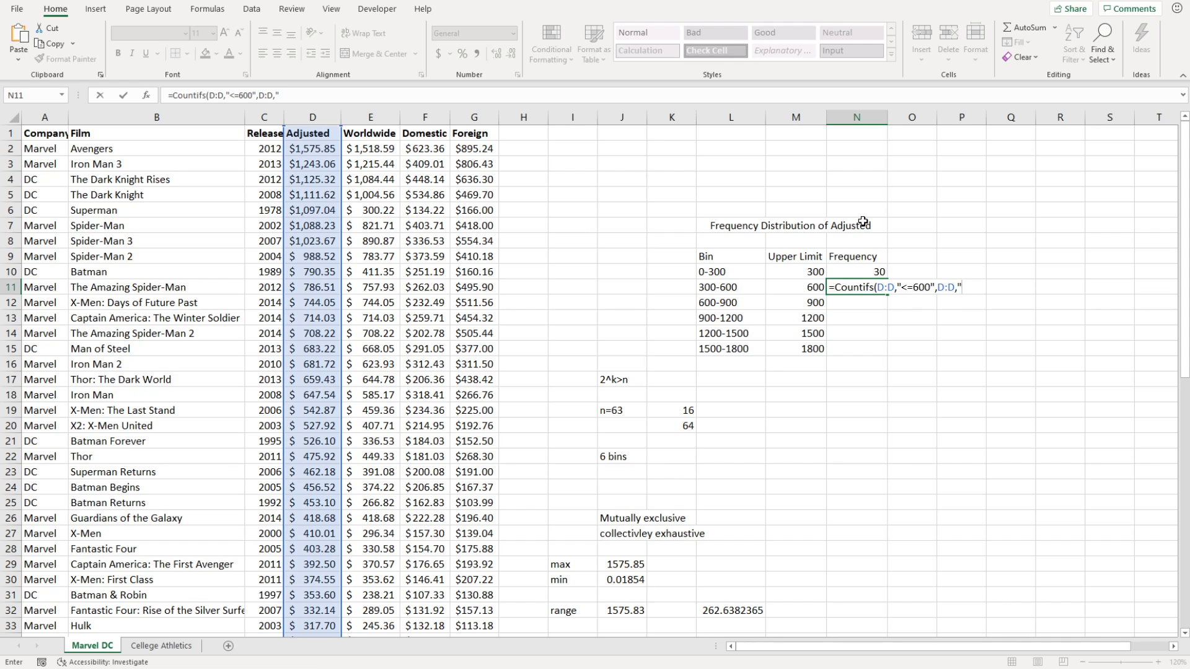
{"action": "type", "text": ">300"}
{"action": "type", "text": ")"}
{"action": "key", "text": "Return"}
Compare the COUNTIFS formulas of the 0-300 and 300-600 bins.
{"action": "left_click", "coordinate": [877, 272]}
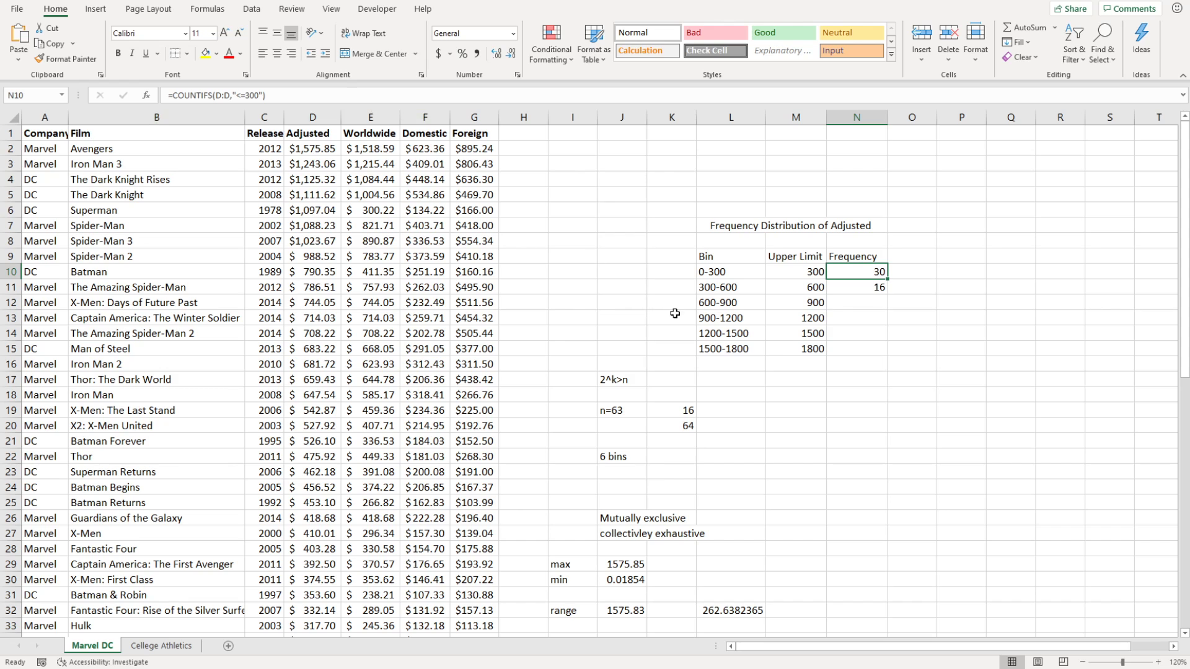
{"action": "scroll", "coordinate": [562, 438], "scroll_direction": "down", "scroll_amount": 1}
{"action": "scroll", "coordinate": [562, 437], "scroll_direction": "down", "scroll_amount": 1}
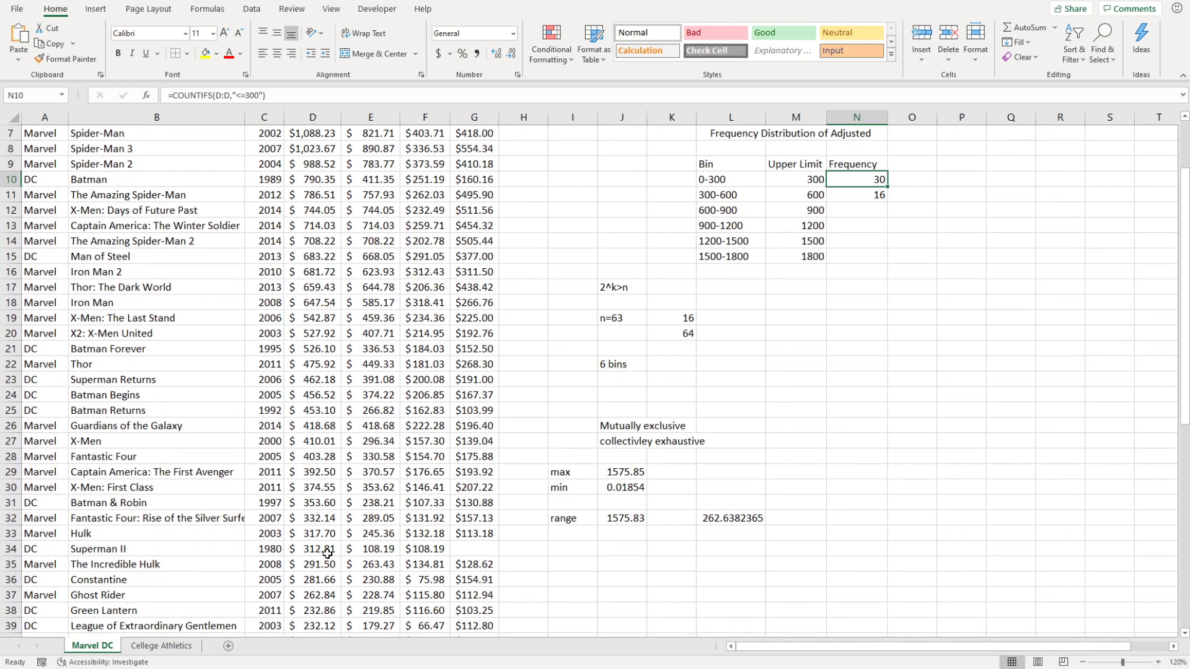
{"action": "scroll", "coordinate": [710, 460], "scroll_direction": "up", "scroll_amount": 1}
{"action": "scroll", "coordinate": [710, 461], "scroll_direction": "up", "scroll_amount": 2}
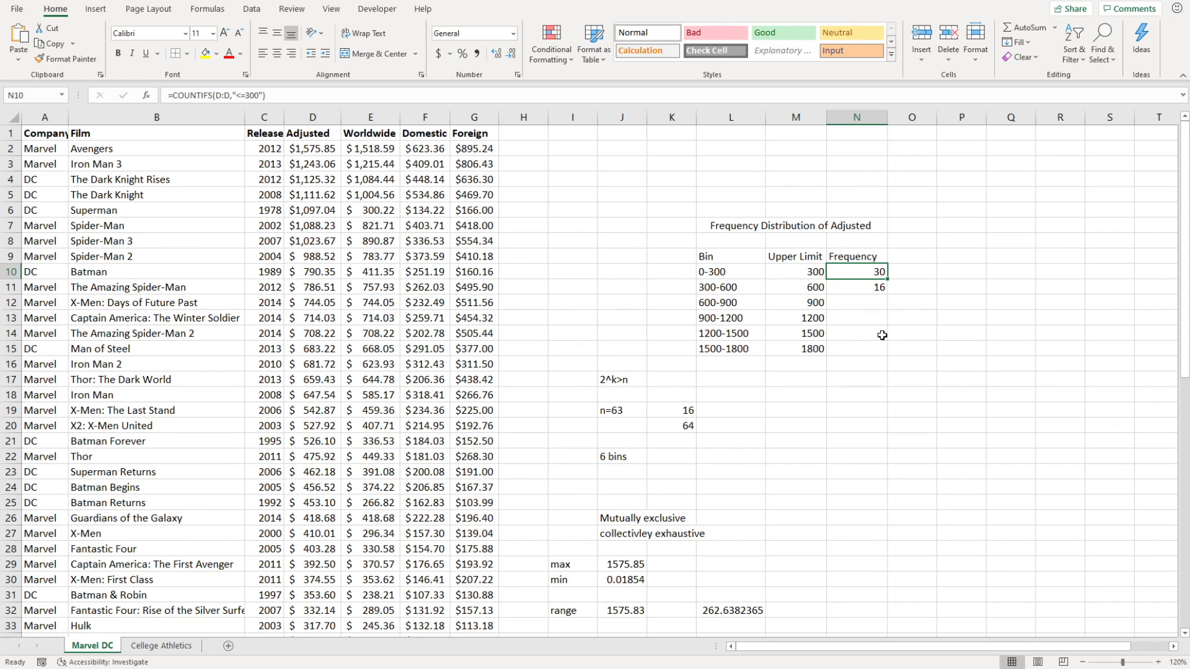
{"action": "left_click", "coordinate": [869, 283]}
{"action": "left_click", "coordinate": [869, 272]}
{"action": "left_click", "coordinate": [872, 287]}
{"action": "left_click", "coordinate": [866, 271]}
{"action": "left_click", "coordinate": [846, 289]}
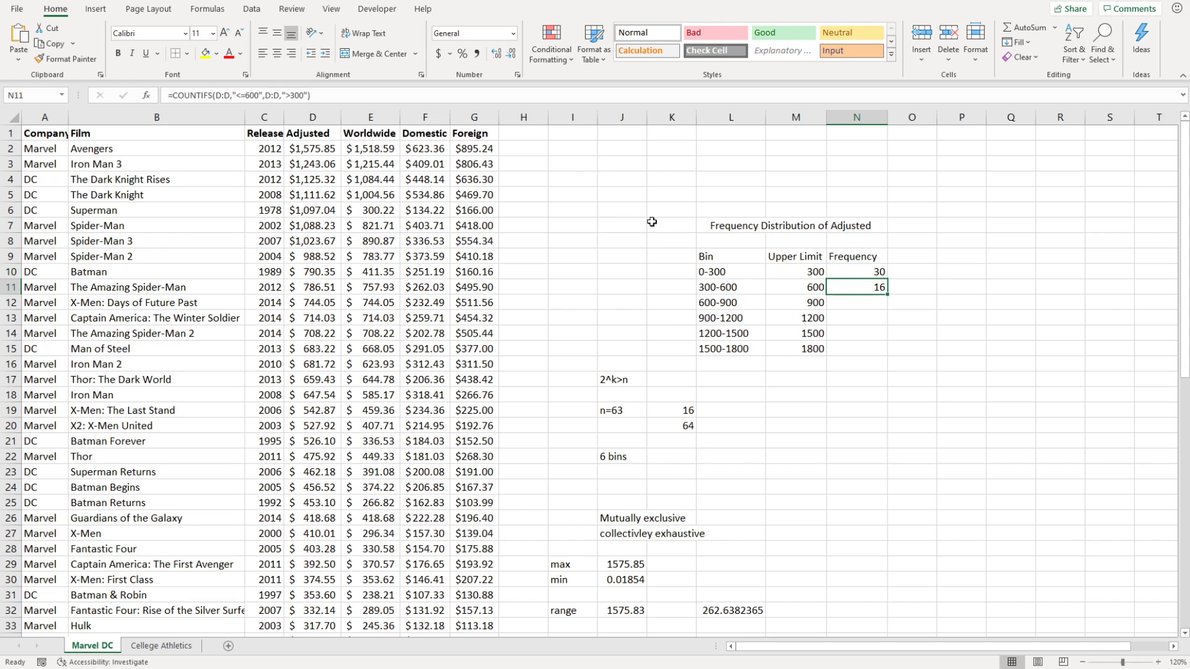
Change N11's lower-bound criterion to ">=300" so exactly 300 is counted.
{"action": "left_click", "coordinate": [308, 97]}
{"action": "type", "text": "="}
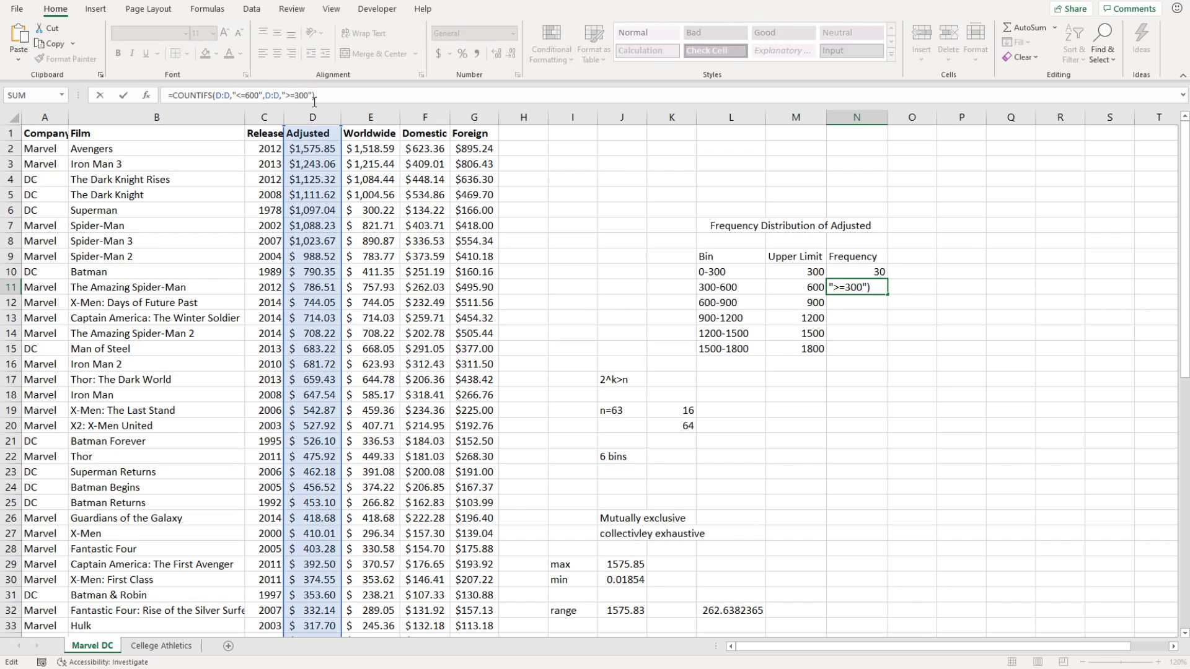
{"action": "key", "text": "Return"}
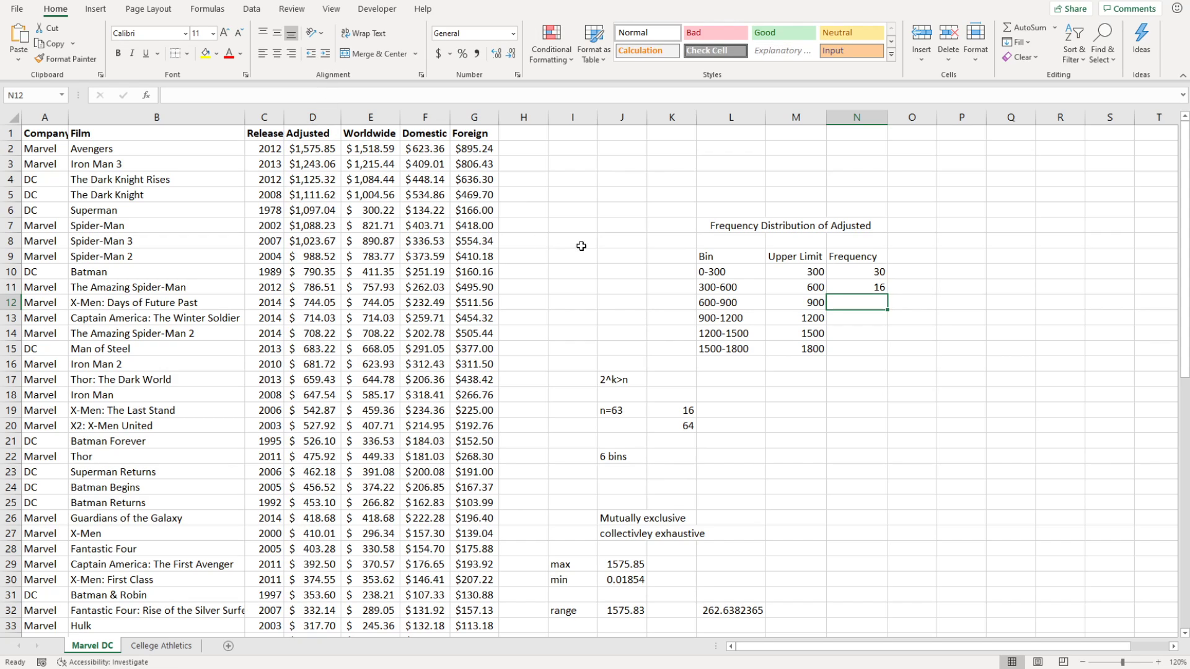
{"action": "left_click", "coordinate": [874, 287]}
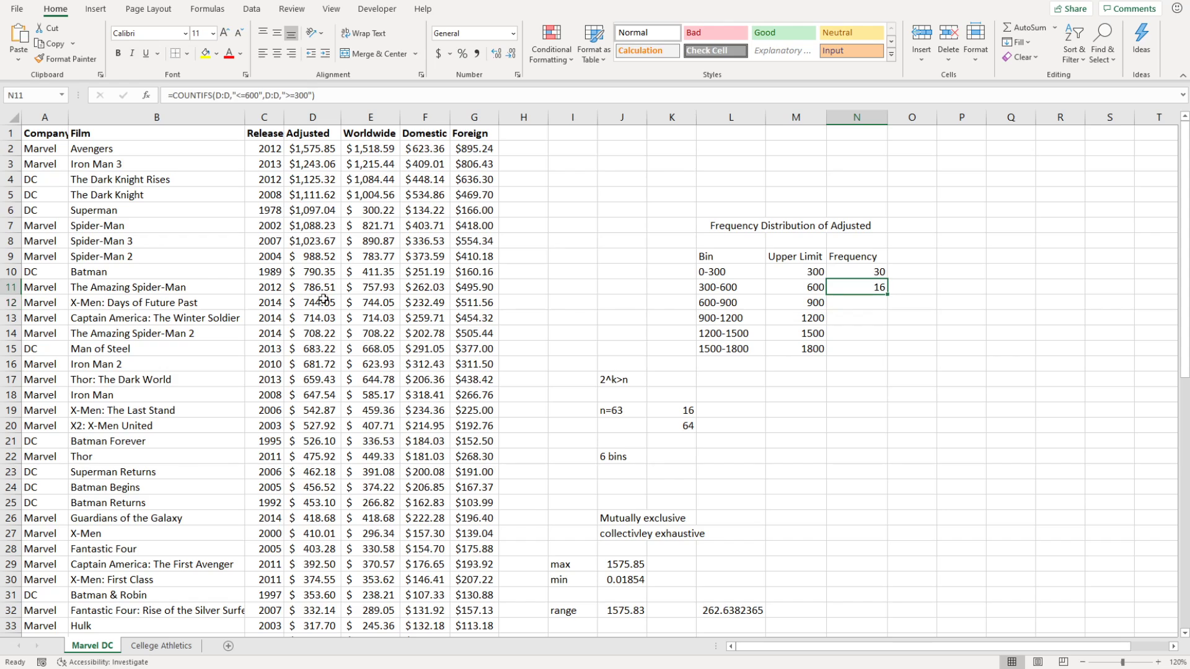
Test with a temporary 300 in D14, then undo it to restore 708.22.
{"action": "left_click", "coordinate": [875, 378]}
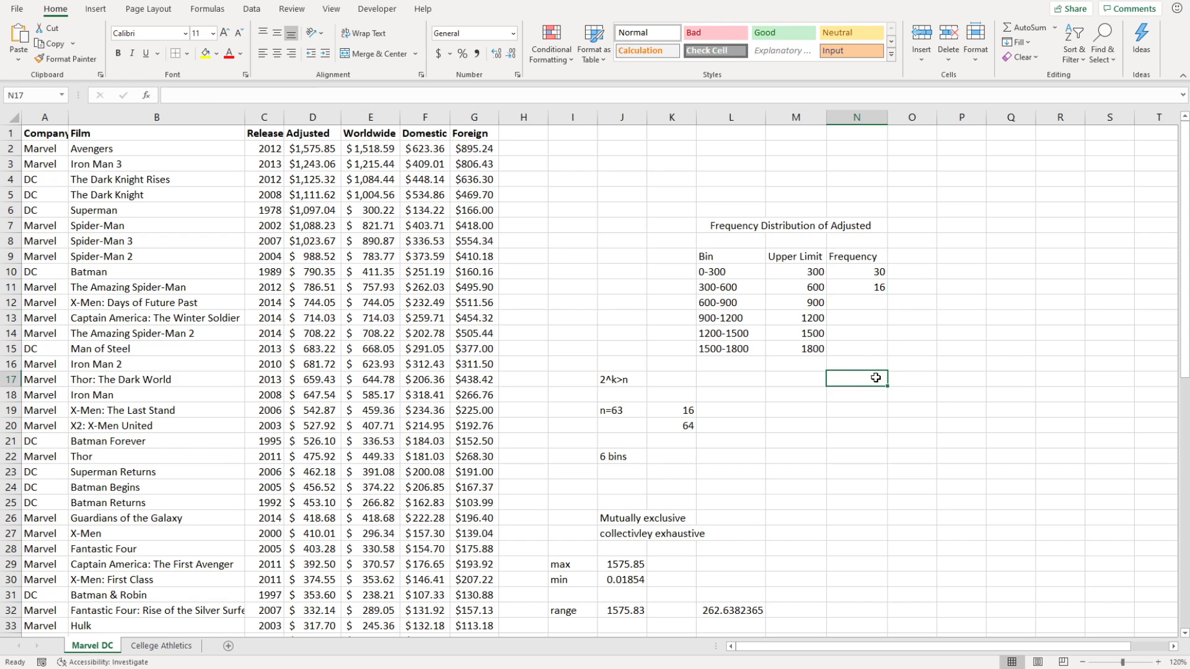
{"action": "left_click", "coordinate": [319, 333]}
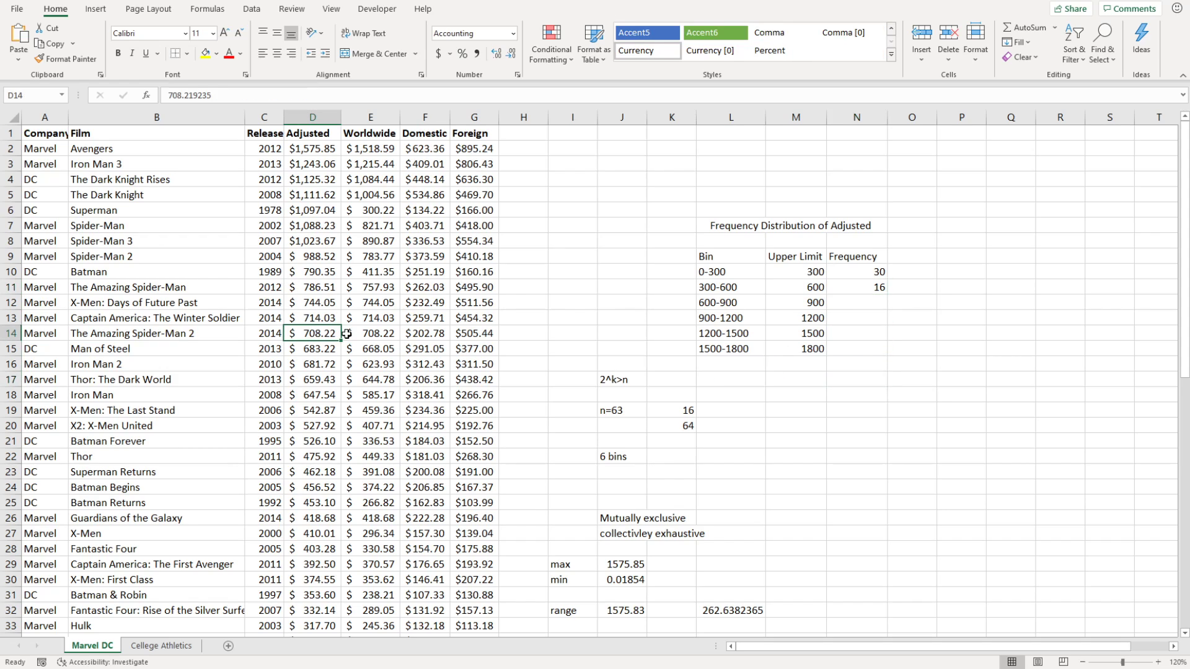
{"action": "type", "text": "300"}
{"action": "key", "text": "Return"}
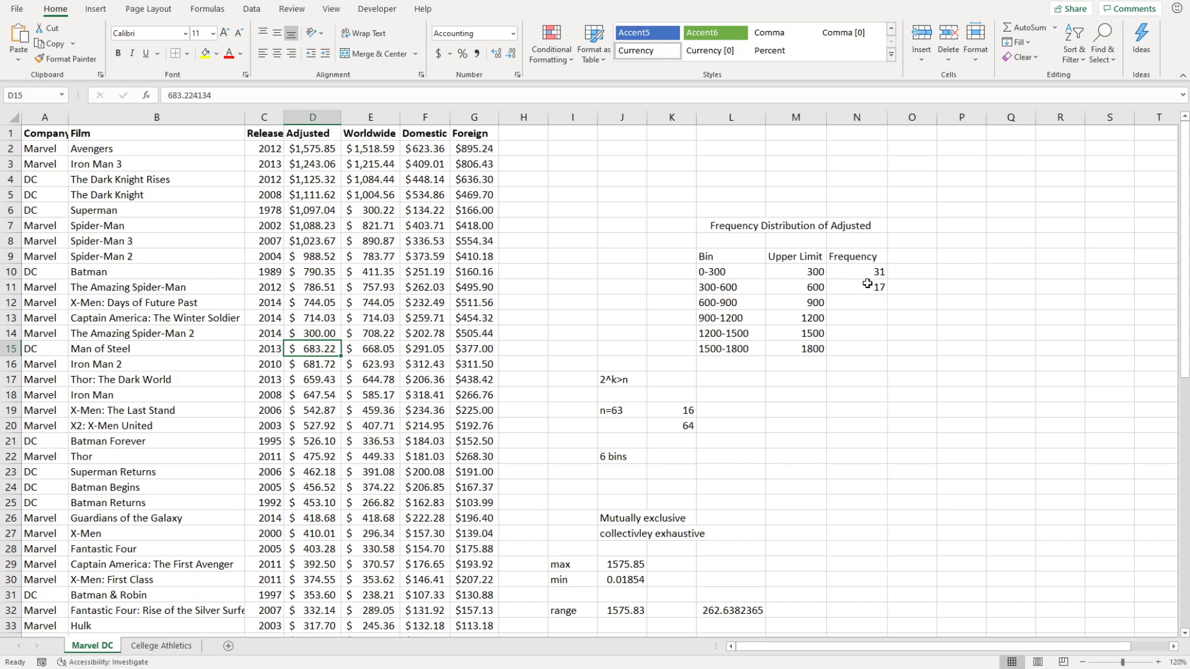
{"action": "key", "text": "ctrl+z"}
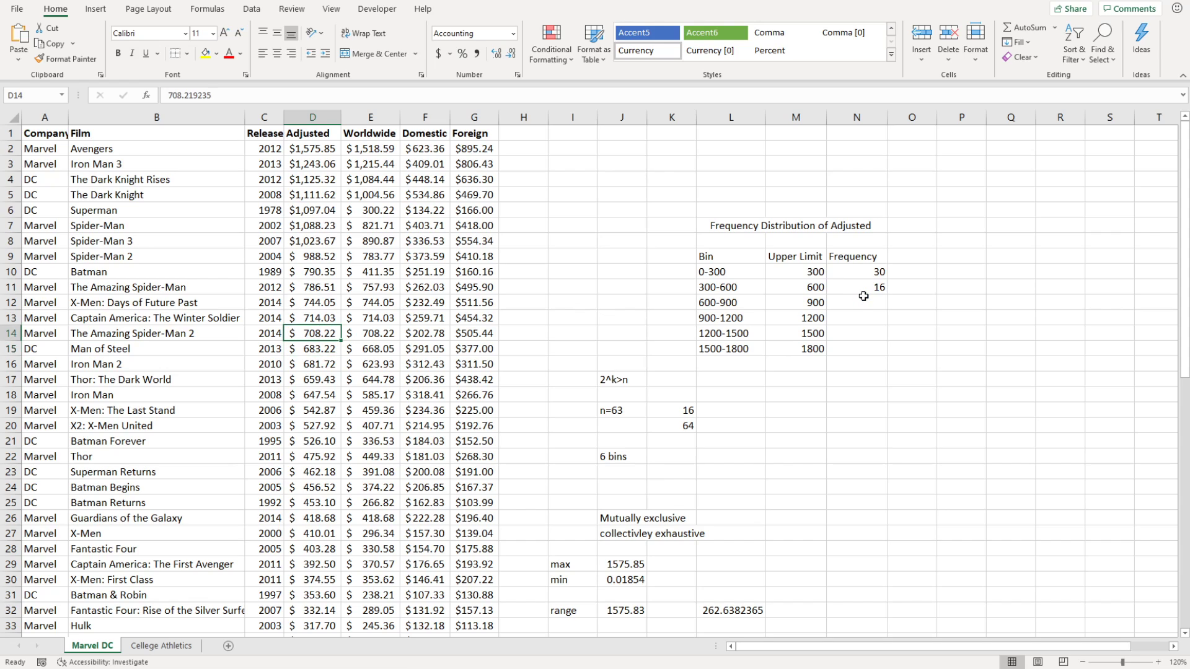
Recheck the 0-300 and 300-600 bin formulas against each other.
{"action": "left_click", "coordinate": [966, 301]}
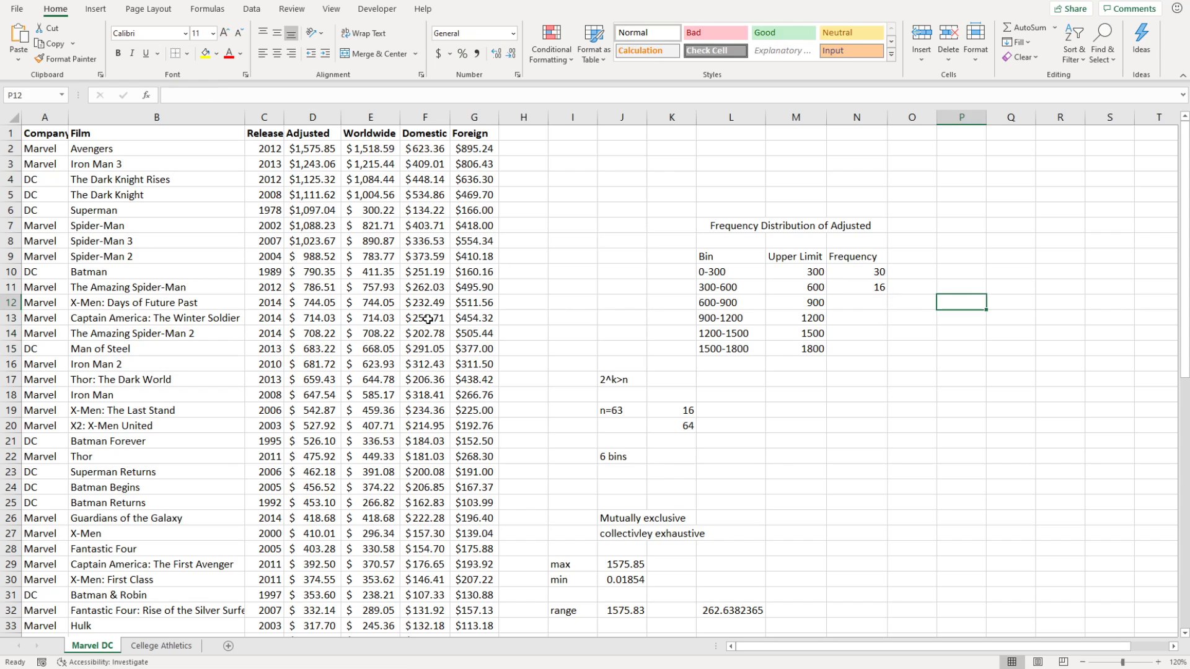
{"action": "left_click", "coordinate": [858, 276]}
{"action": "left_click", "coordinate": [862, 291]}
{"action": "left_click", "coordinate": [861, 273]}
{"action": "left_click", "coordinate": [861, 290]}
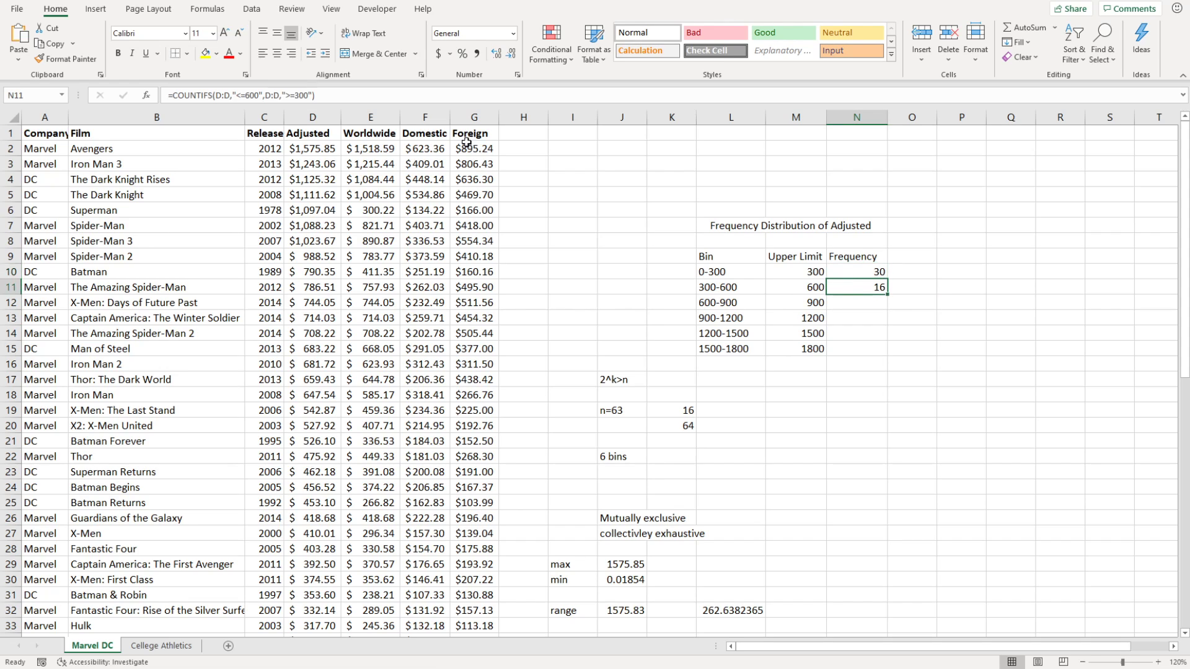
Revert N11's lower bound to ">300" and fill its formula down to N15.
{"action": "left_click", "coordinate": [297, 95]}
{"action": "key", "text": "BackSpace"}
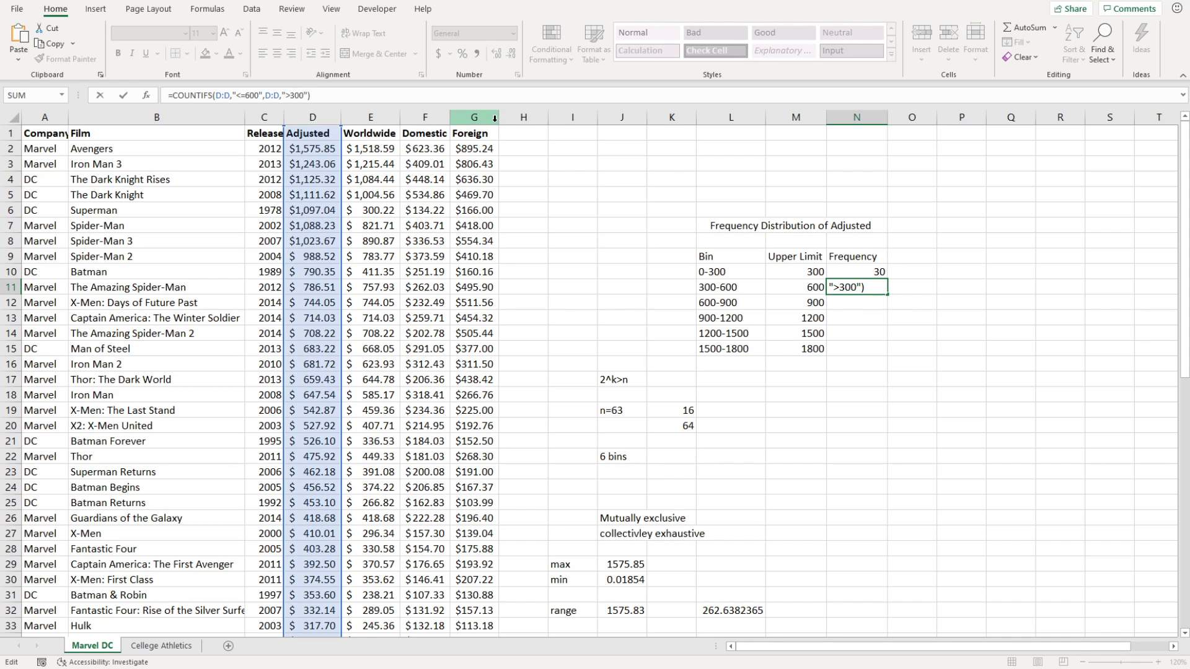
{"action": "key", "text": "ctrl+Return"}
{"action": "left_click", "coordinate": [912, 334]}
{"action": "left_click", "coordinate": [868, 302]}
{"action": "left_click", "coordinate": [874, 288]}
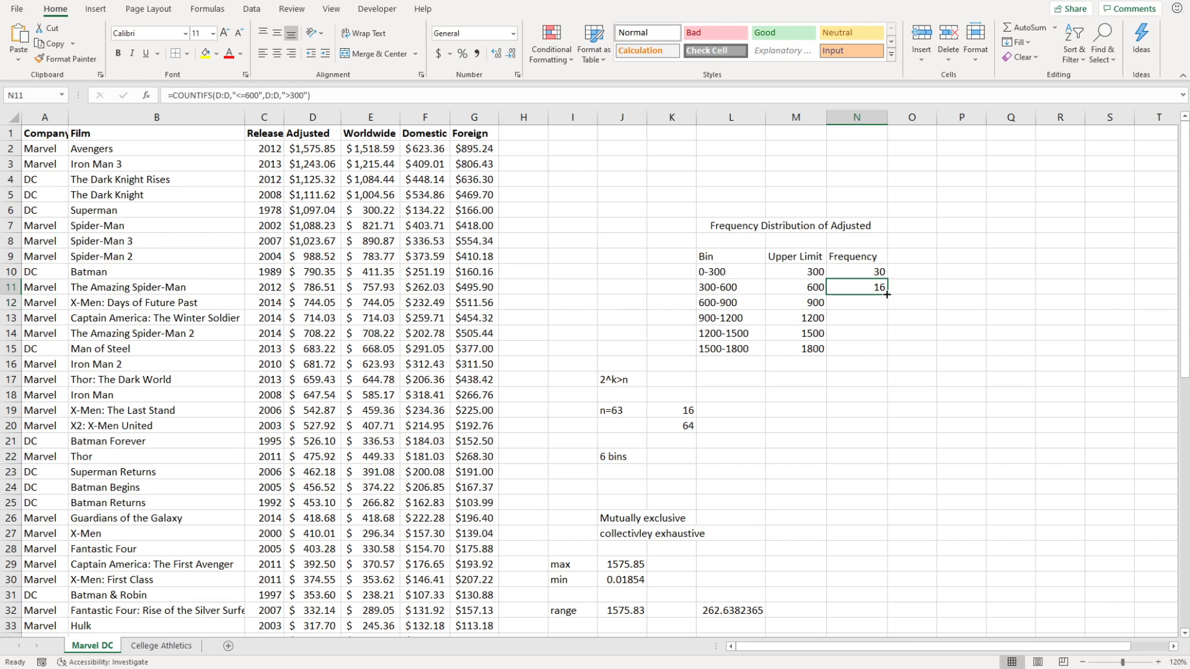
{"action": "left_click_drag", "start_coordinate": [887, 295], "coordinate": [892, 357]}
Change the 600-900 bin formula to "<=900" and ">600", giving 9.
{"action": "left_click", "coordinate": [881, 300]}
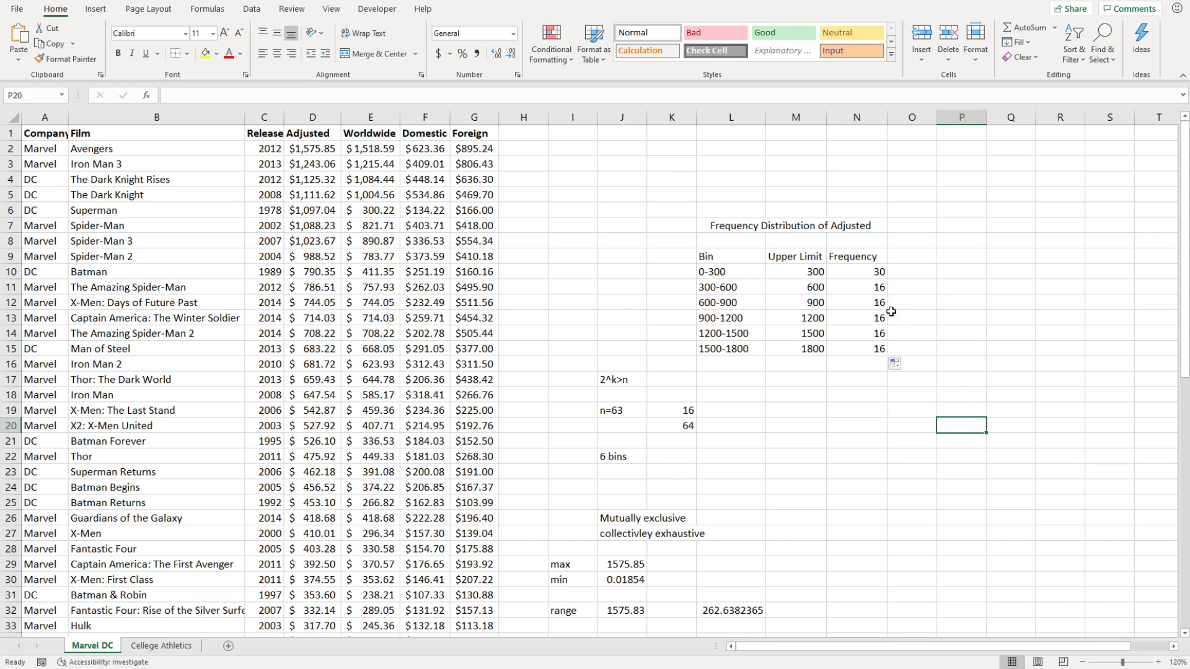
{"action": "left_click", "coordinate": [258, 96]}
{"action": "left_click", "coordinate": [259, 97]}
{"action": "key", "text": "BackSpace"}
{"action": "key", "text": "BackSpace"}
{"action": "key", "text": "BackSpace"}
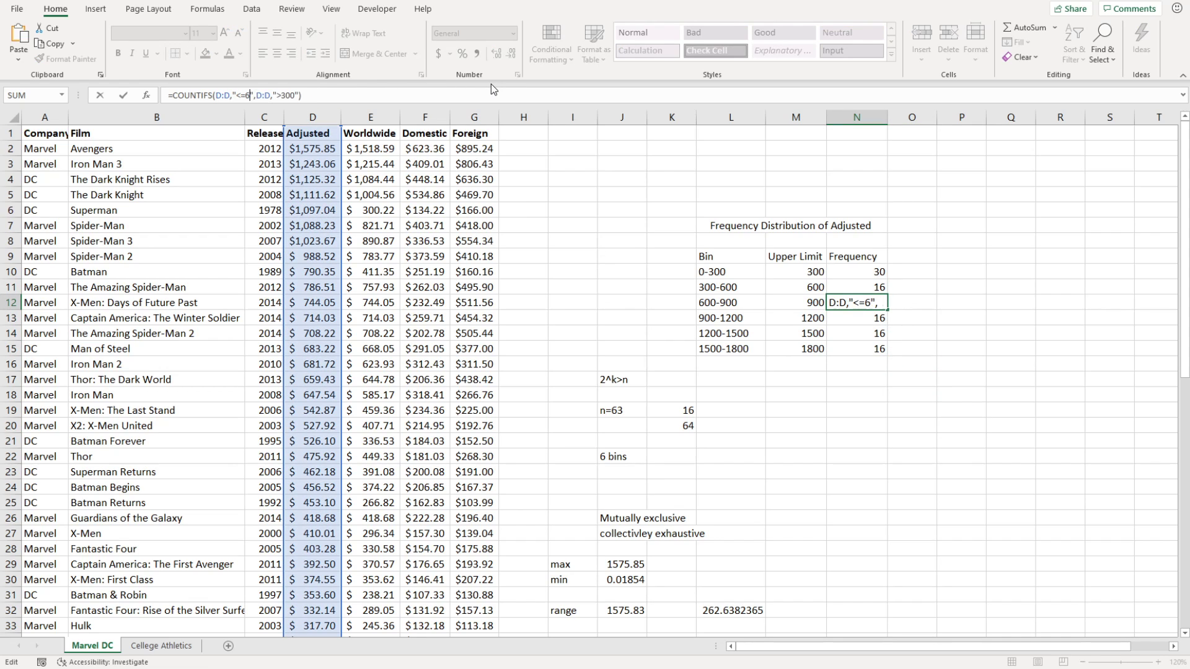
{"action": "type", "text": "900"}
{"action": "left_click", "coordinate": [295, 96]}
{"action": "key", "text": "BackSpace"}
{"action": "type", "text": "6"}
{"action": "key", "text": "Return"}
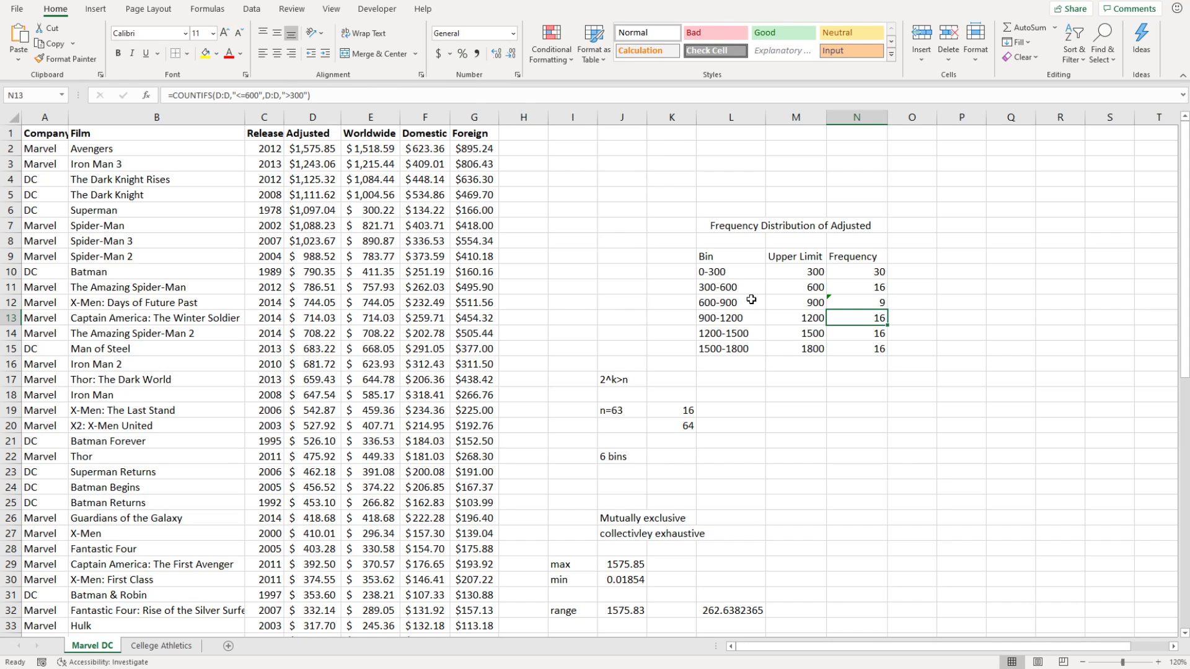
Change the 900-1200 bin formula to "<=1200" and ">900", giving 6.
{"action": "left_click", "coordinate": [253, 96]}
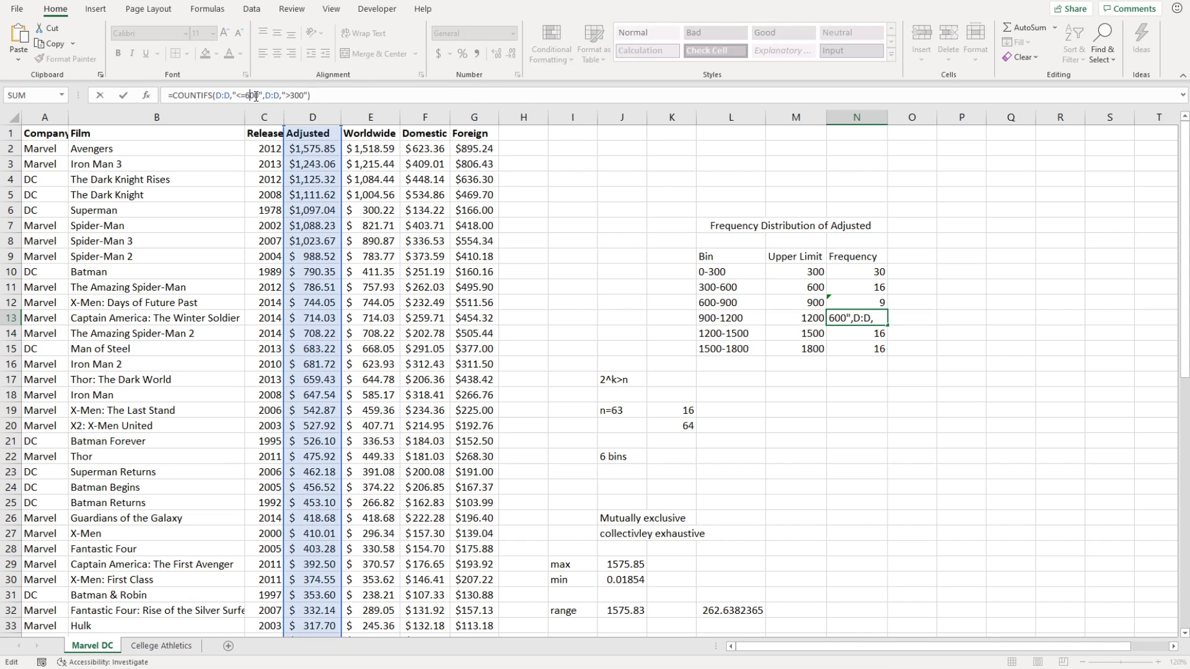
{"action": "key", "text": "BackSpace"}
{"action": "type", "text": "12"}
{"action": "left_click", "coordinate": [297, 95]}
{"action": "key", "text": "BackSpace"}
{"action": "type", "text": "9"}
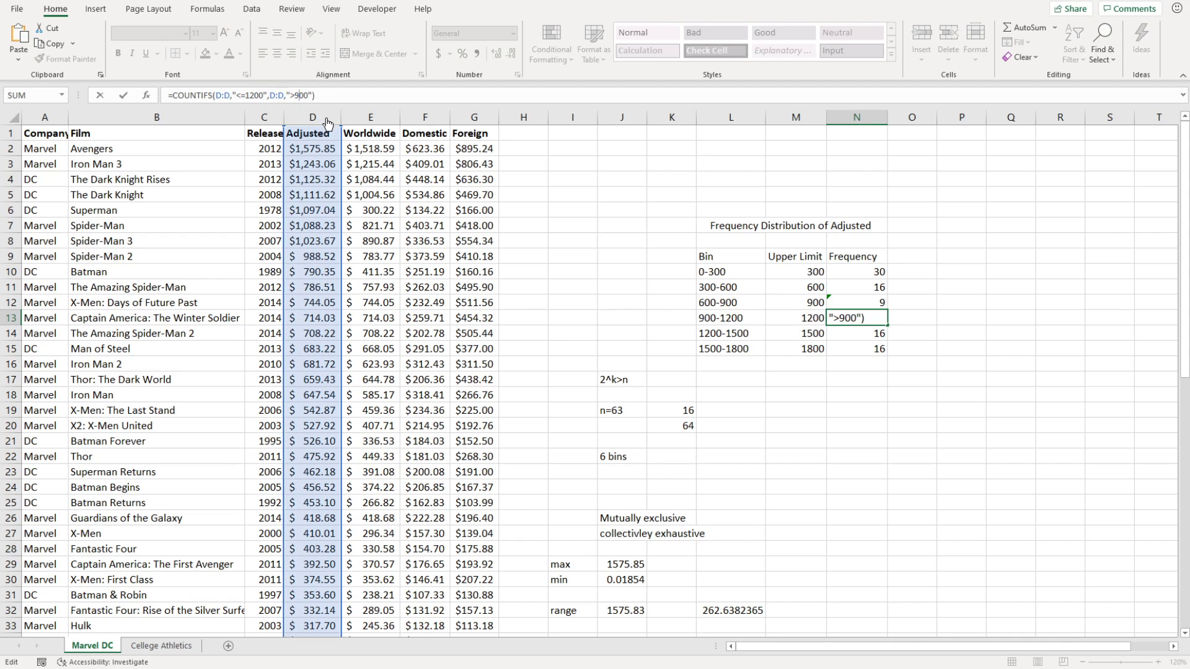
{"action": "key", "text": "Return"}
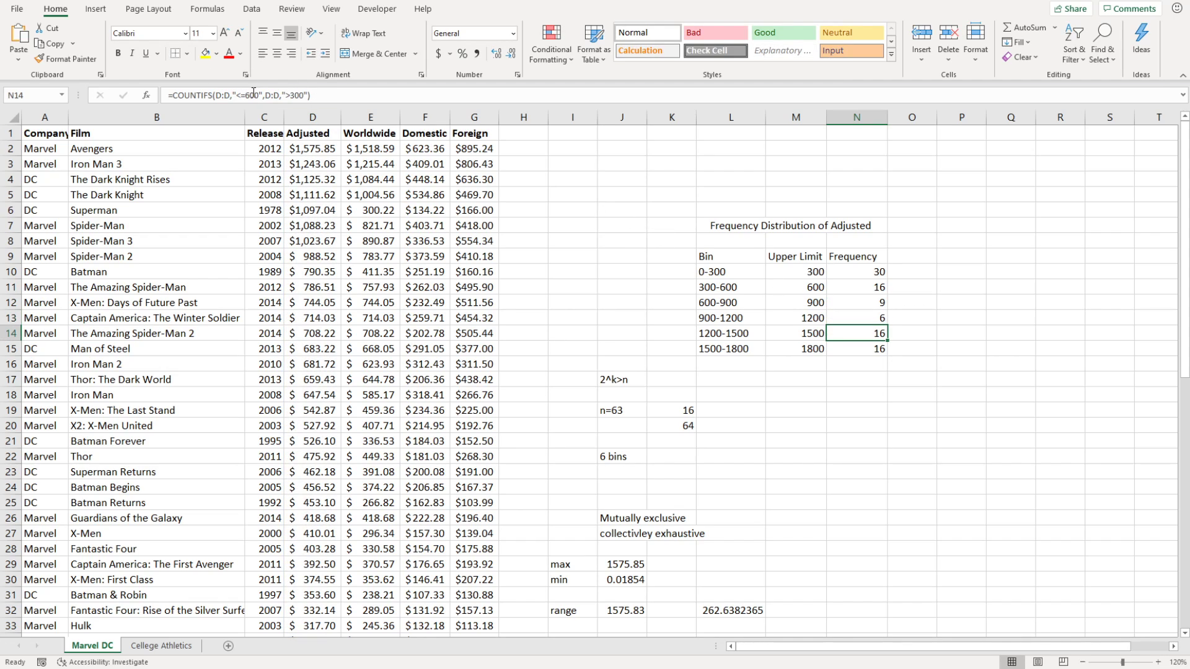
Change the 1200-1500 bin formula to "<=1500" and ">1200", giving 1.
{"action": "left_click", "coordinate": [251, 95]}
{"action": "key", "text": "BackSpace"}
{"action": "type", "text": "15"}
{"action": "left_click", "coordinate": [300, 95]}
{"action": "key", "text": "BackSpace"}
{"action": "type", "text": "12"}
{"action": "key", "text": "Return"}
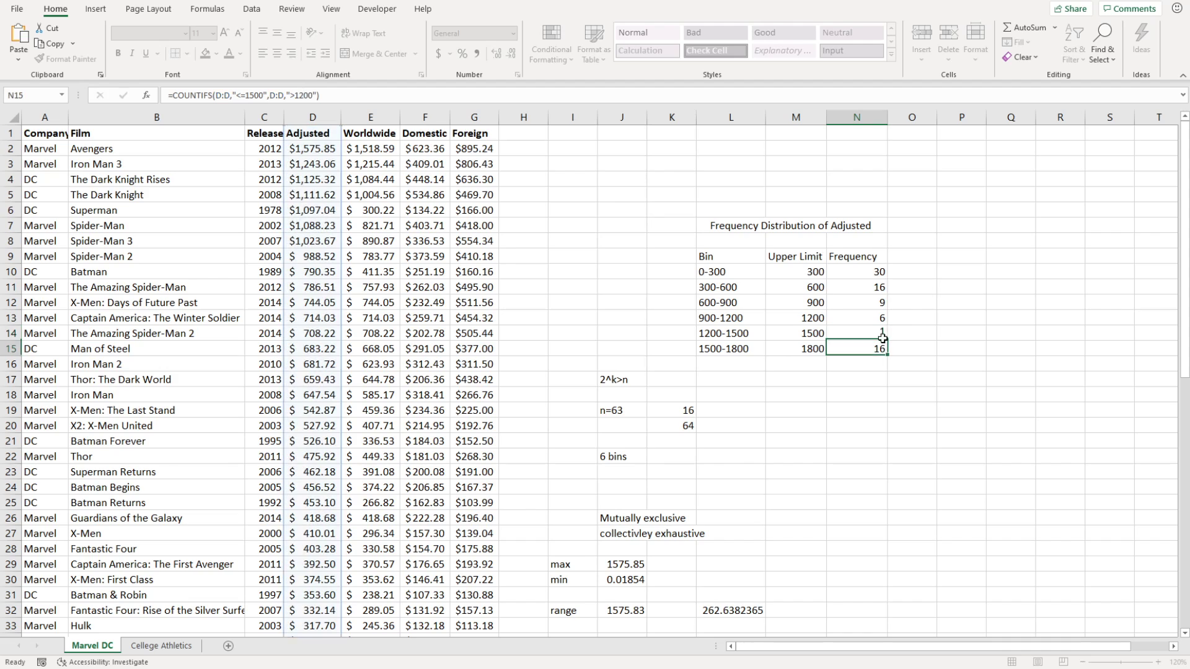
Change the 1500-1800 bin formula to "<=1800" and ">1500", giving 1.
{"action": "left_click", "coordinate": [251, 95]}
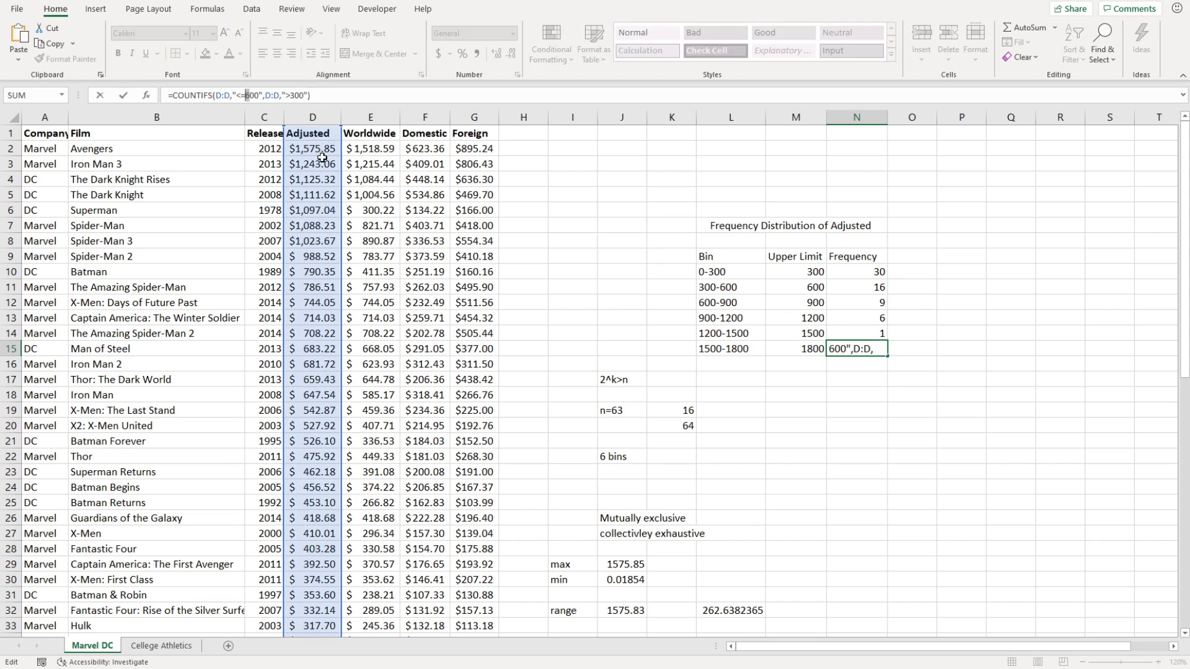
{"action": "key", "text": "Delete"}
{"action": "type", "text": "18"}
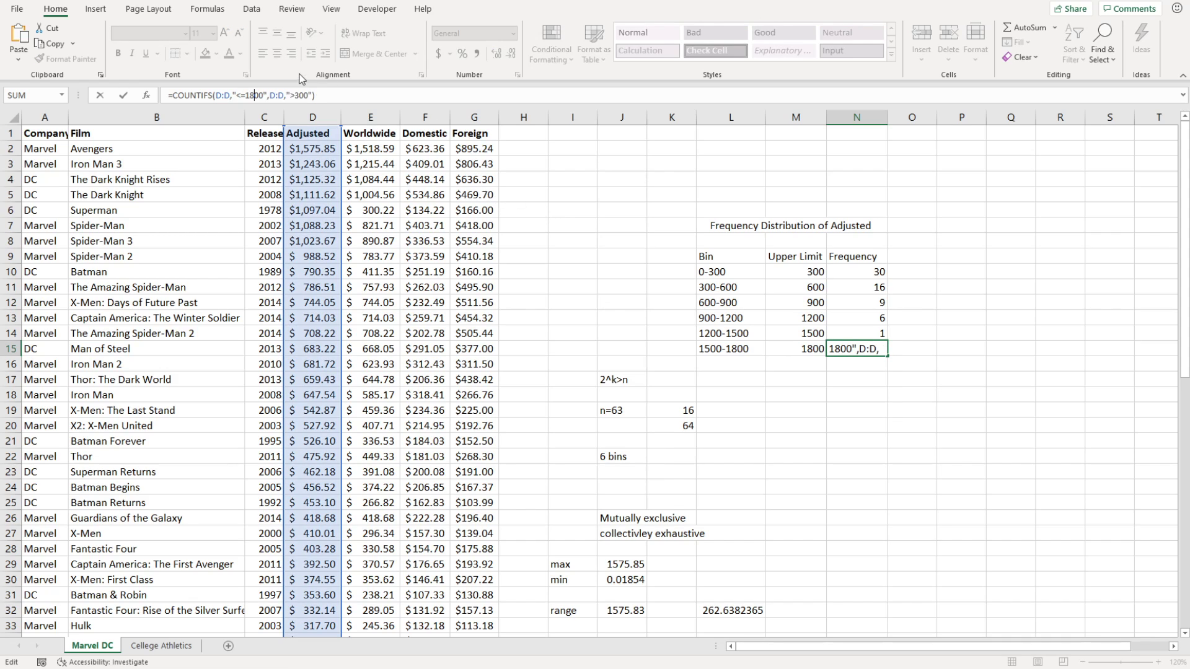
{"action": "left_click", "coordinate": [299, 97]}
{"action": "key", "text": "Delete"}
{"action": "type", "text": "15"}
{"action": "key", "text": "Return"}
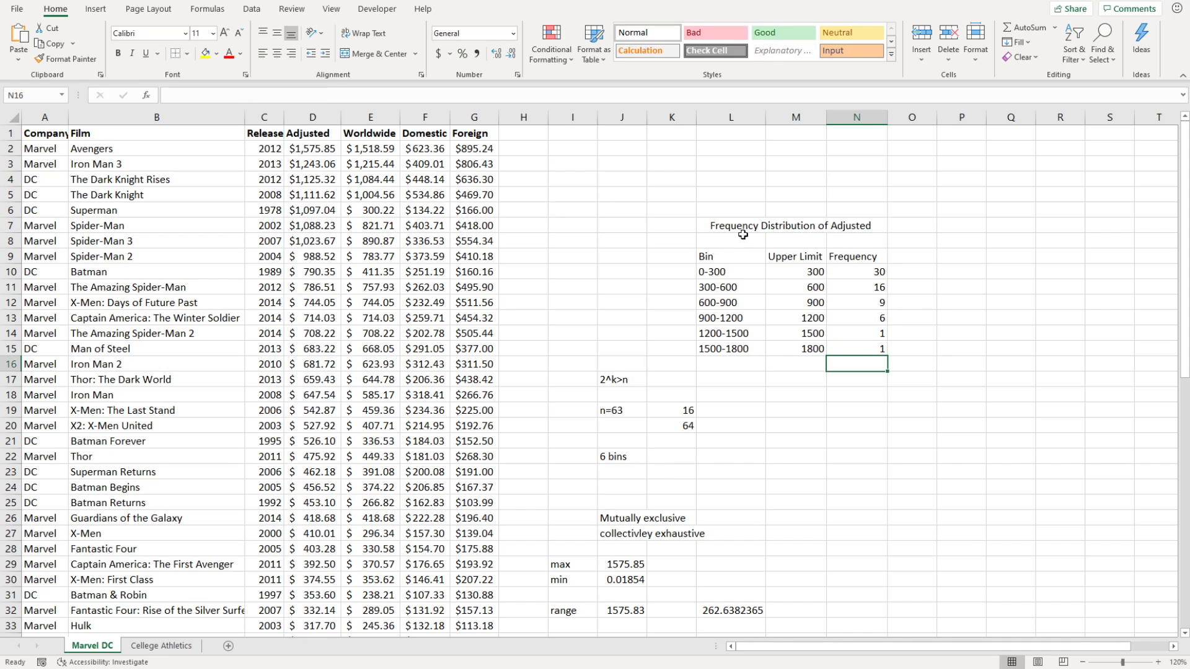
{"action": "left_click", "coordinate": [920, 394]}
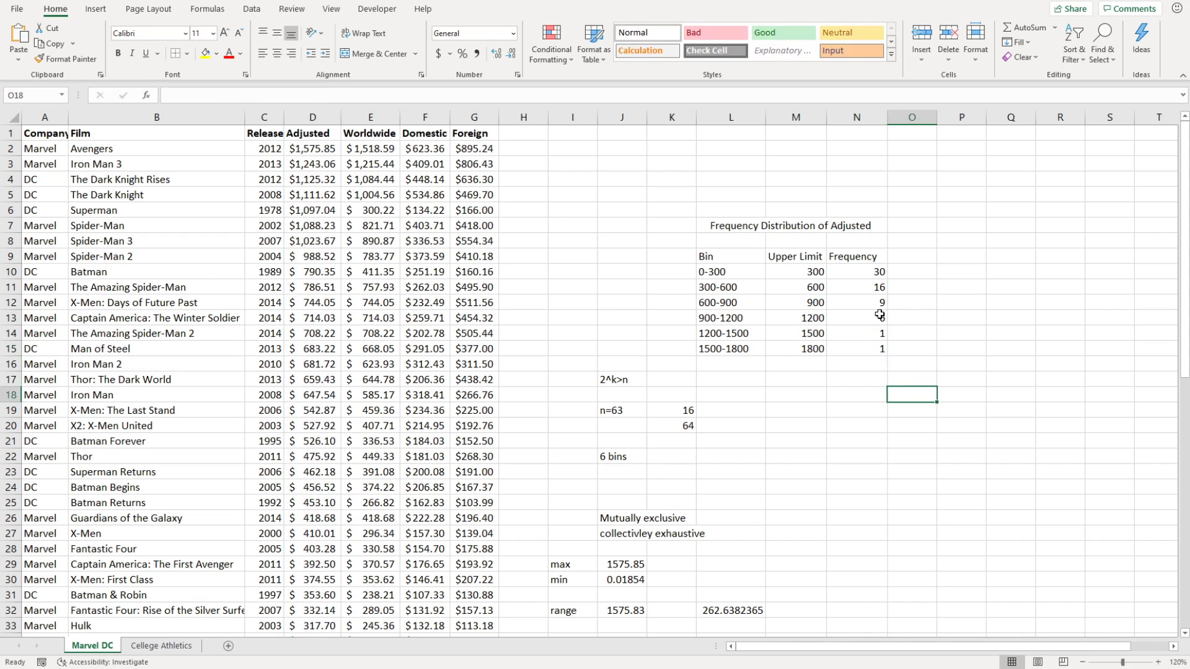
{"action": "left_click", "coordinate": [881, 362]}
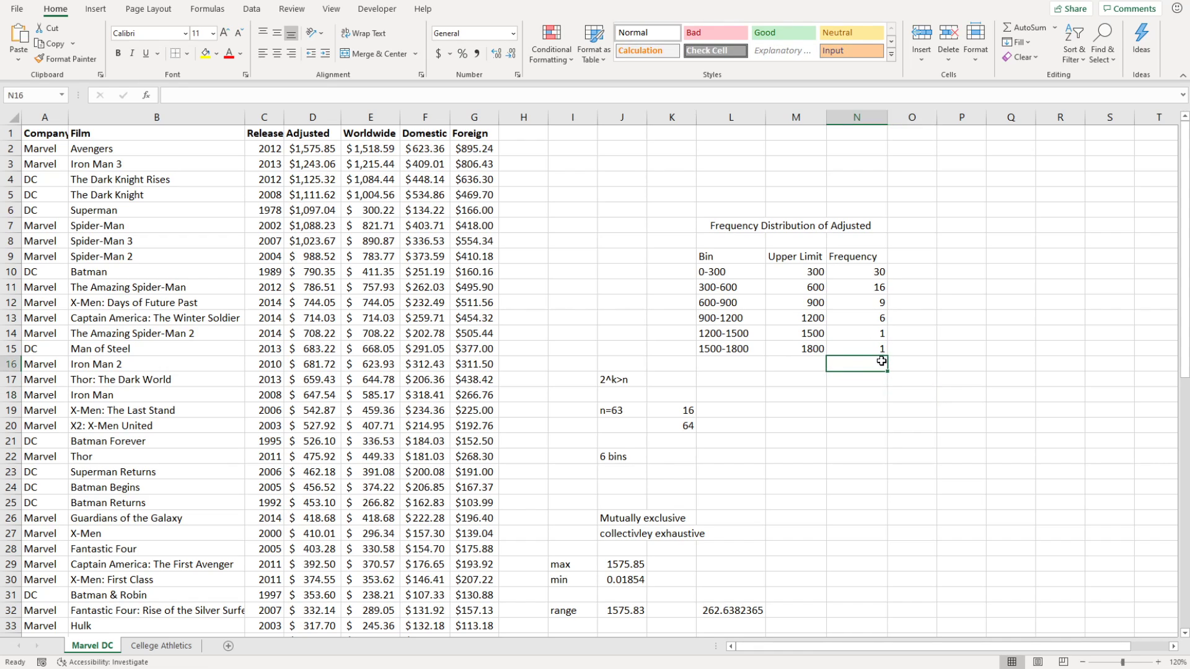
{"action": "type", "text": "=SUM("}
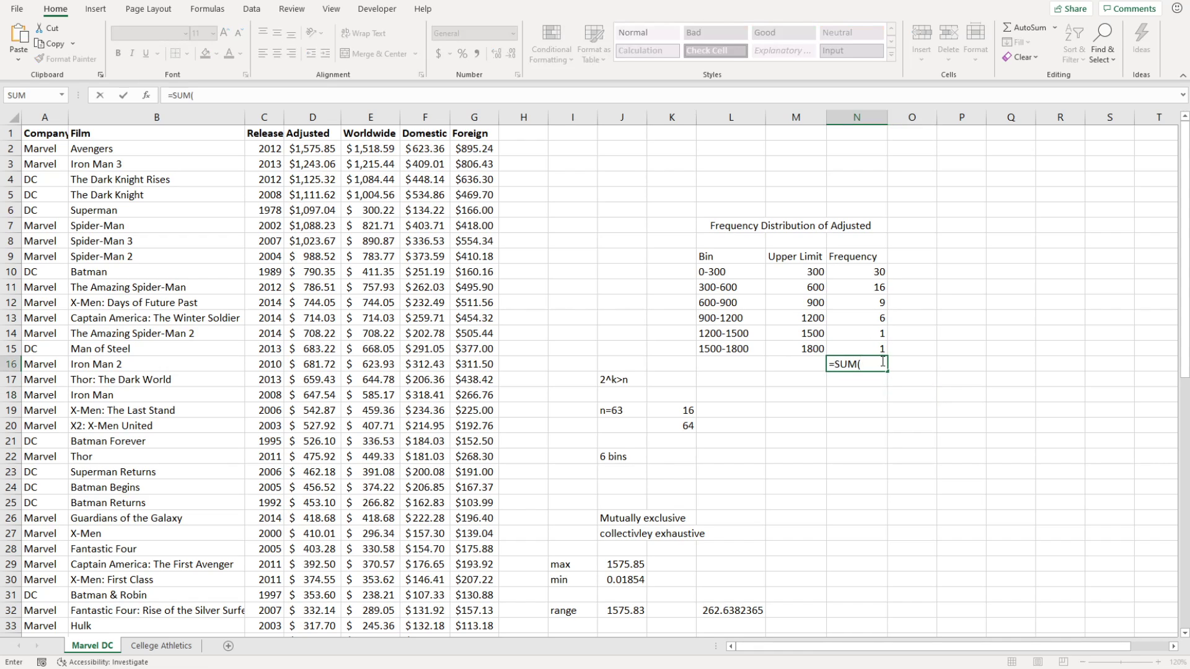
{"action": "left_click_drag", "start_coordinate": [830, 271], "coordinate": [849, 351]}
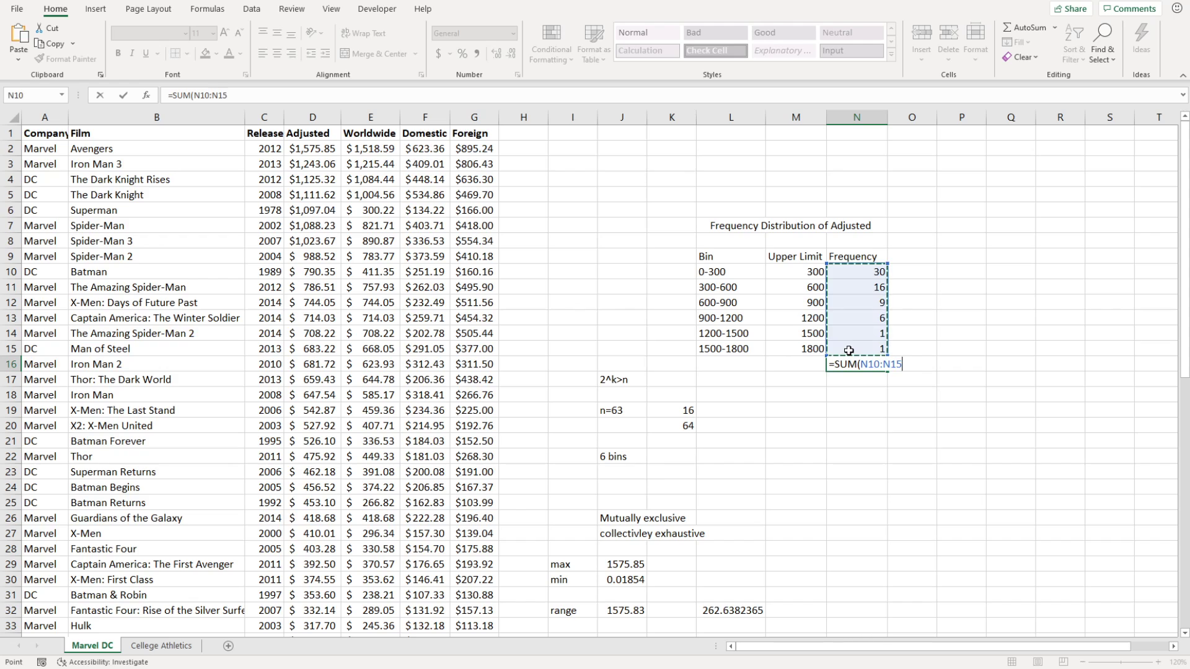
{"action": "key", "text": "Return"}
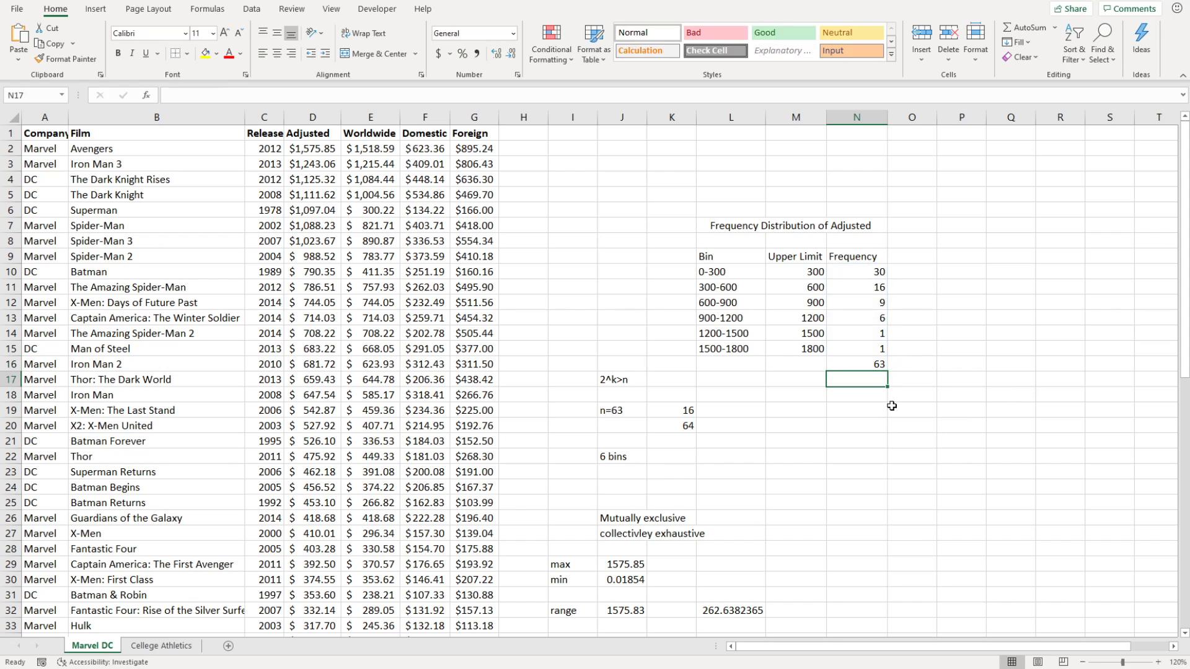
{"action": "left_click", "coordinate": [604, 414]}
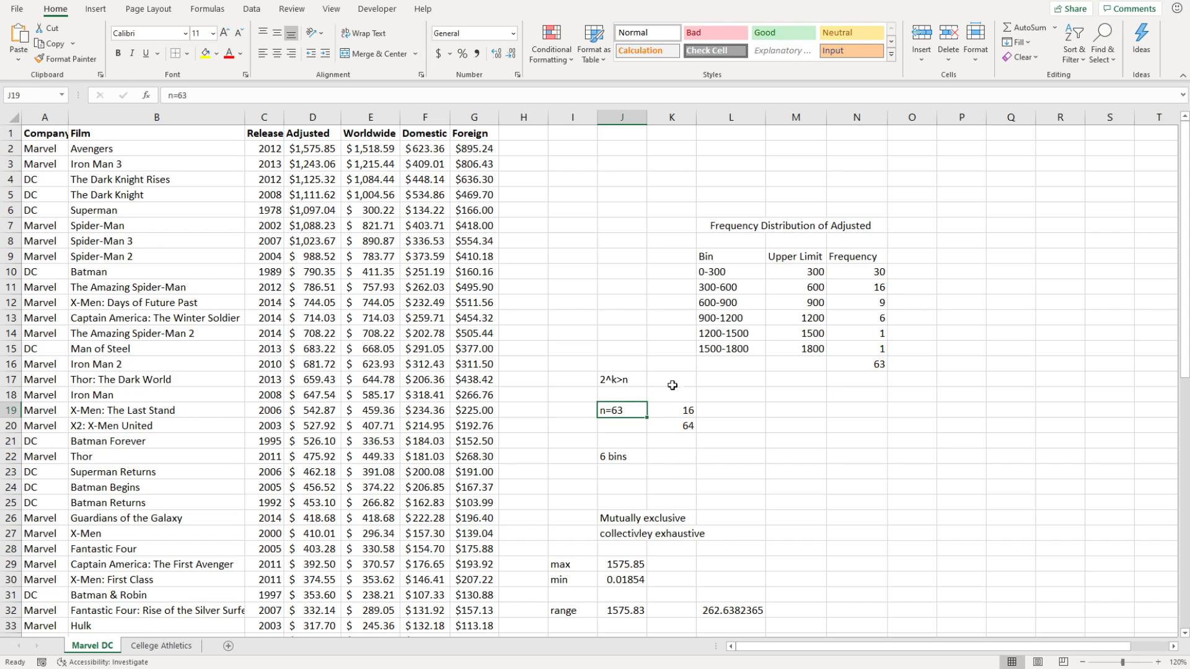
{"action": "left_click", "coordinate": [844, 370]}
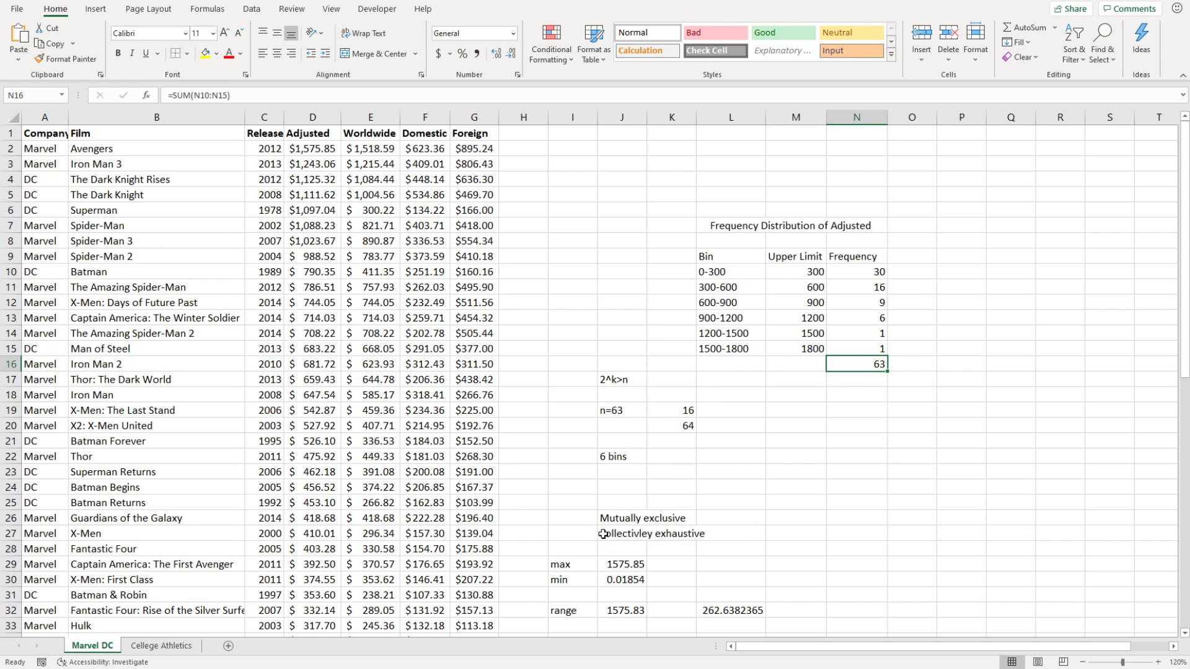
{"action": "left_click", "coordinate": [921, 413]}
{"action": "left_click", "coordinate": [913, 268]}
{"action": "left_click", "coordinate": [915, 252]}
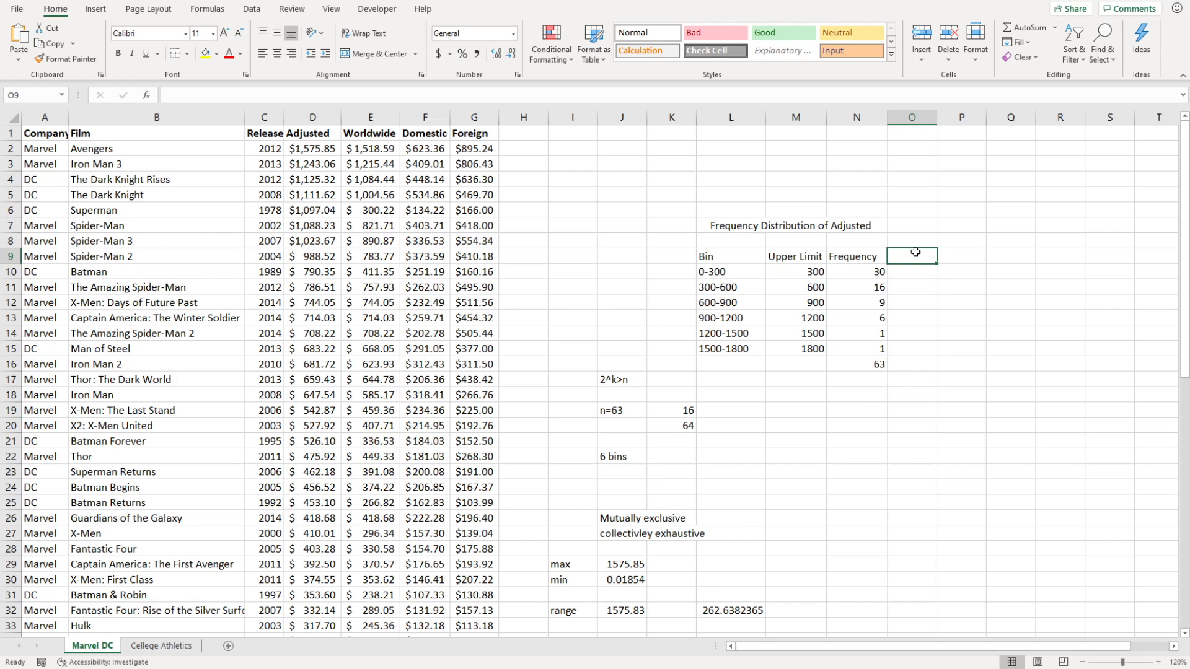
Label M16 Total and add a top border across M16:N16.
{"action": "left_click", "coordinate": [776, 365]}
{"action": "type", "text": "Total"}
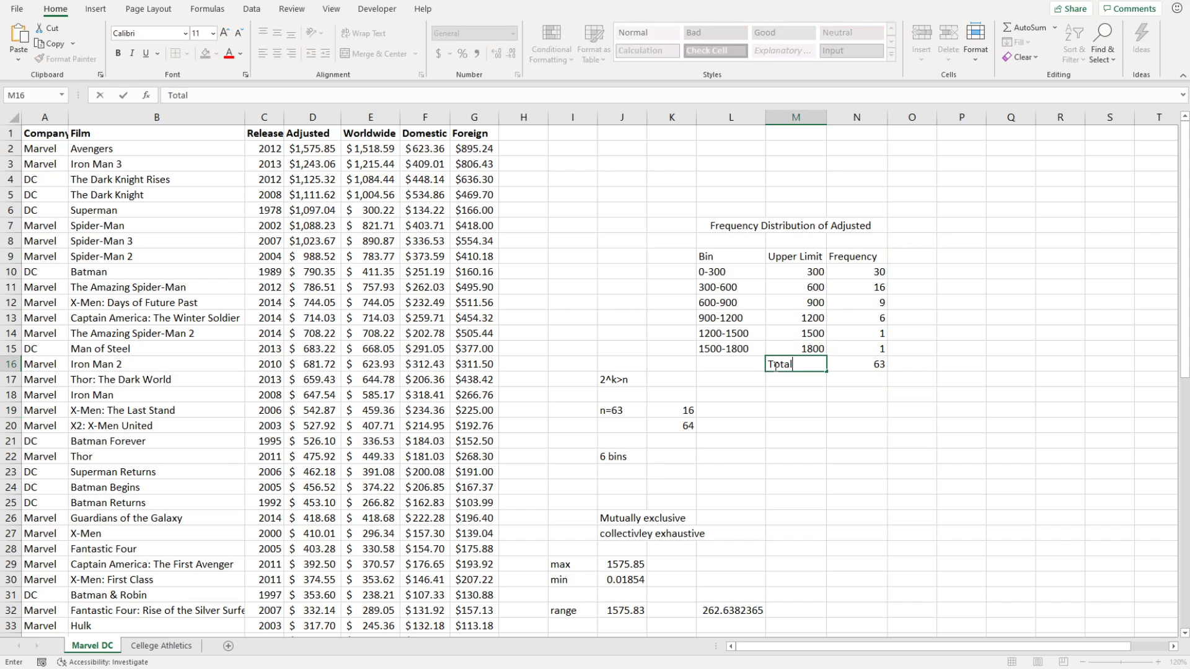
{"action": "key", "text": "Return"}
{"action": "left_click_drag", "start_coordinate": [800, 365], "coordinate": [871, 363]}
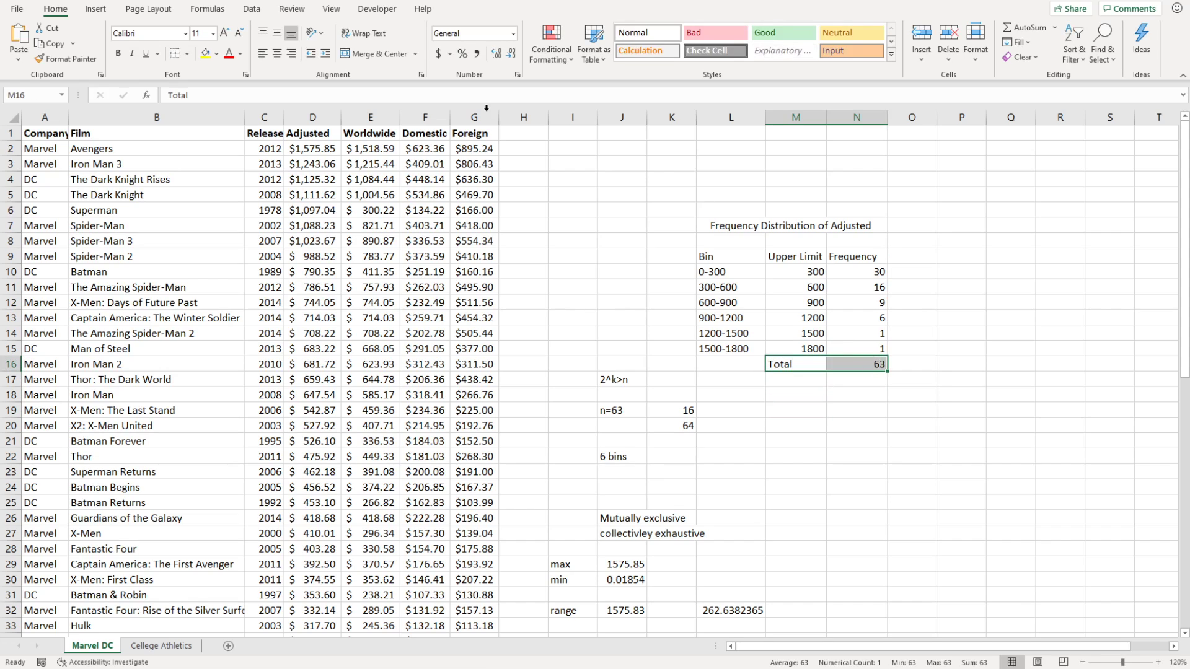
{"action": "left_click", "coordinate": [176, 54]}
{"action": "left_click", "coordinate": [855, 457]}
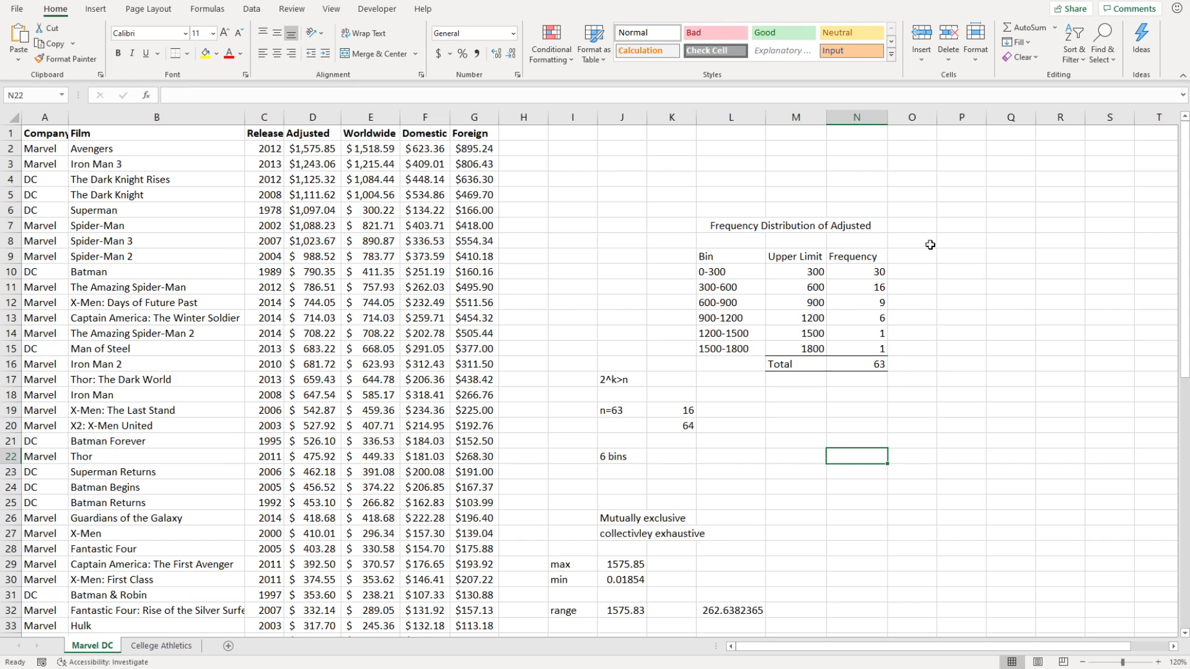
Add the heading Rel Freq in O9 beside Frequency.
{"action": "left_click", "coordinate": [909, 255]}
{"action": "type", "text": "Rel Freq"}
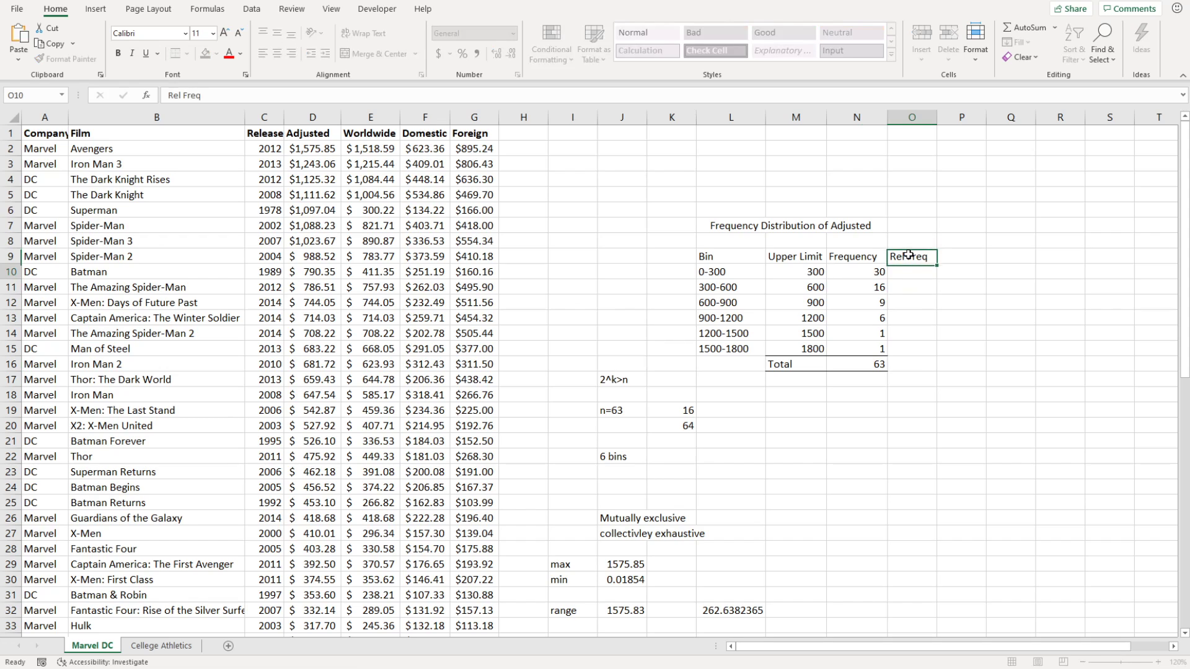
{"action": "key", "text": "Return"}
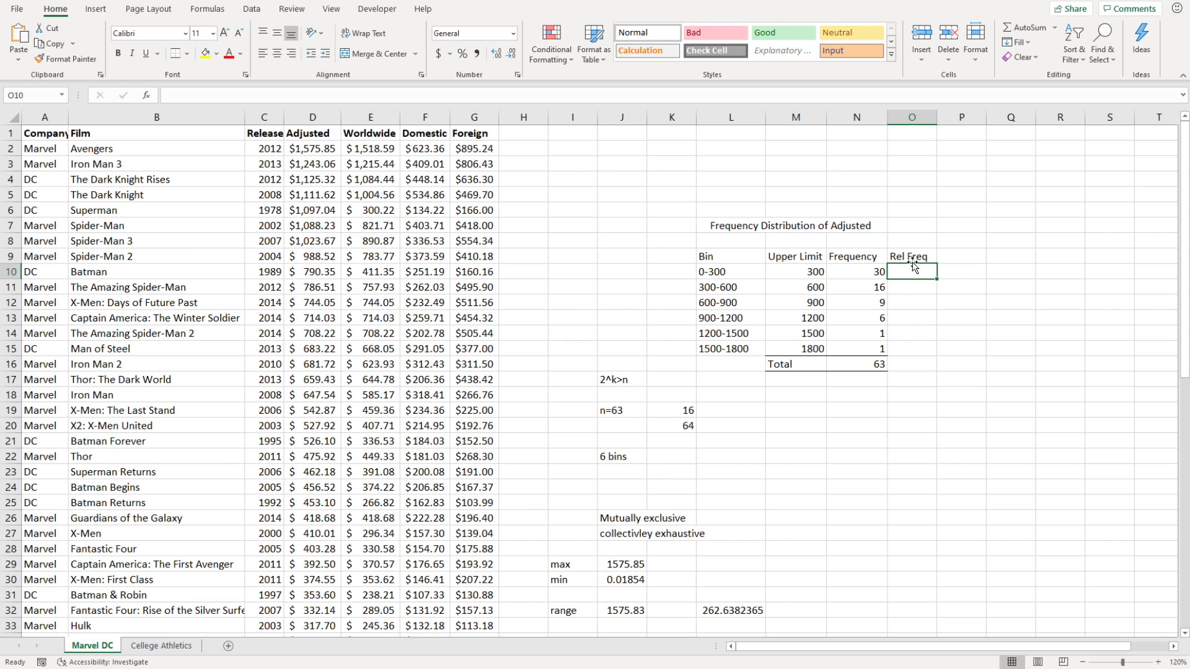
{"action": "type", "text": "="}
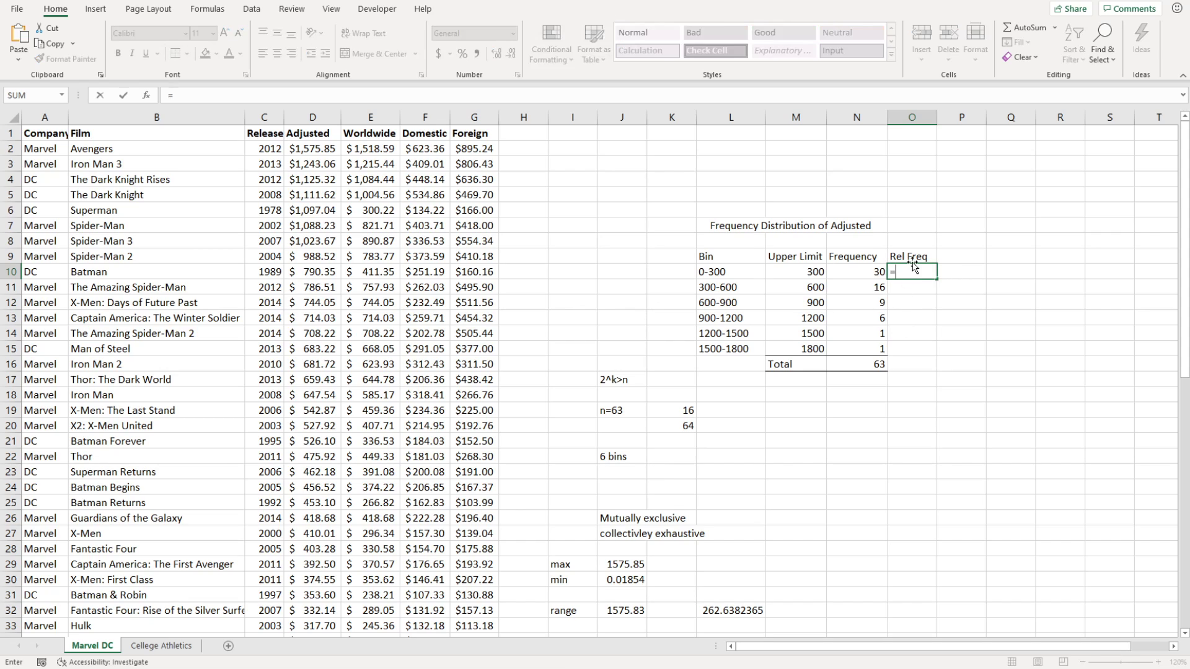
Enter =N10/N$16 in O10 for the first bin's relative frequency.
{"action": "left_click", "coordinate": [870, 271]}
{"action": "type", "text": "/"}
{"action": "left_click", "coordinate": [863, 366]}
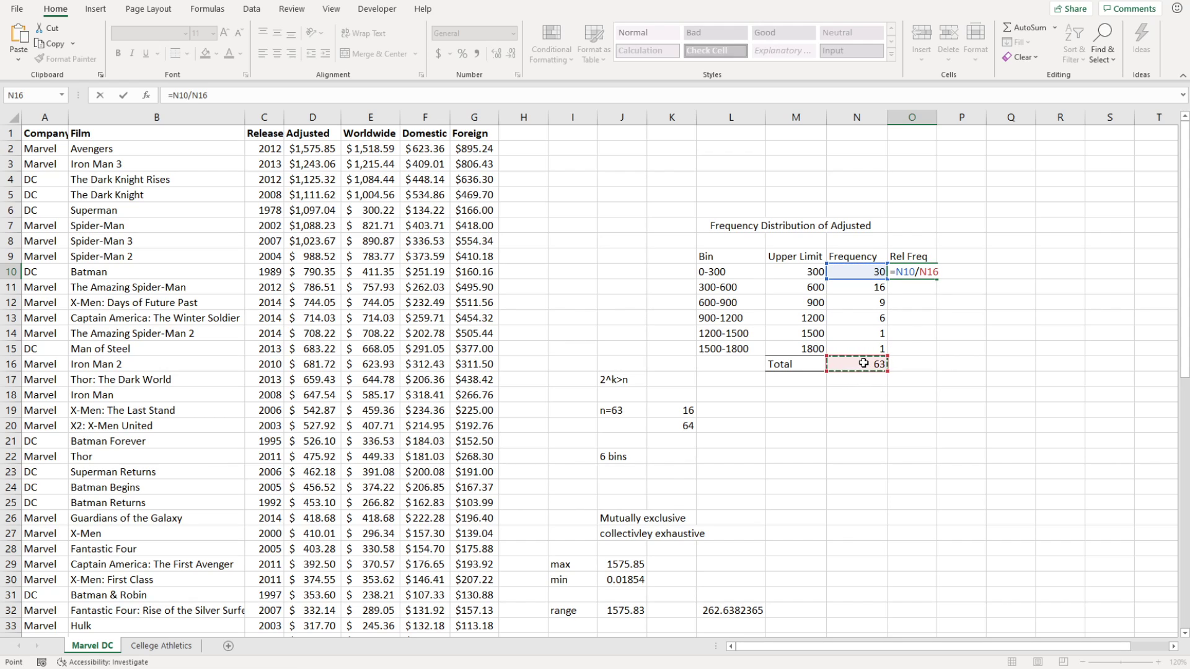
{"action": "left_click", "coordinate": [926, 272]}
{"action": "type", "text": "$"}
{"action": "key", "text": "Return"}
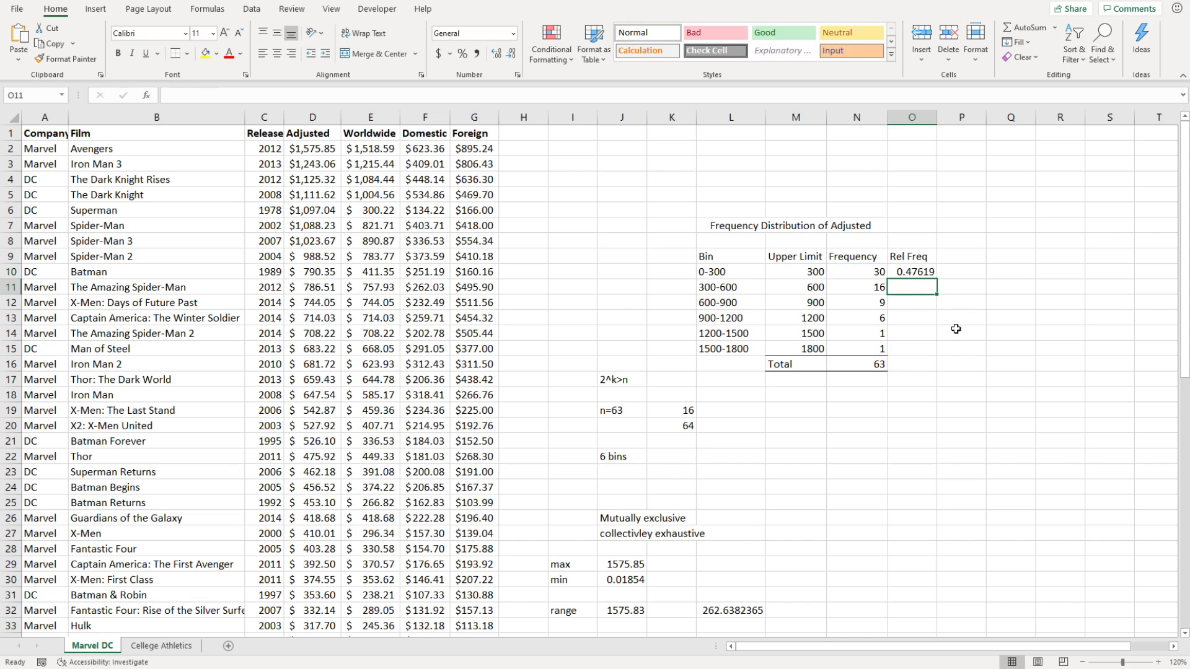
Fill the relative frequency formula down to O15, giving 0.47619 through 0.01587.
{"action": "left_click", "coordinate": [920, 273]}
{"action": "left_click_drag", "start_coordinate": [936, 279], "coordinate": [934, 294]}
{"action": "left_click", "coordinate": [911, 287]}
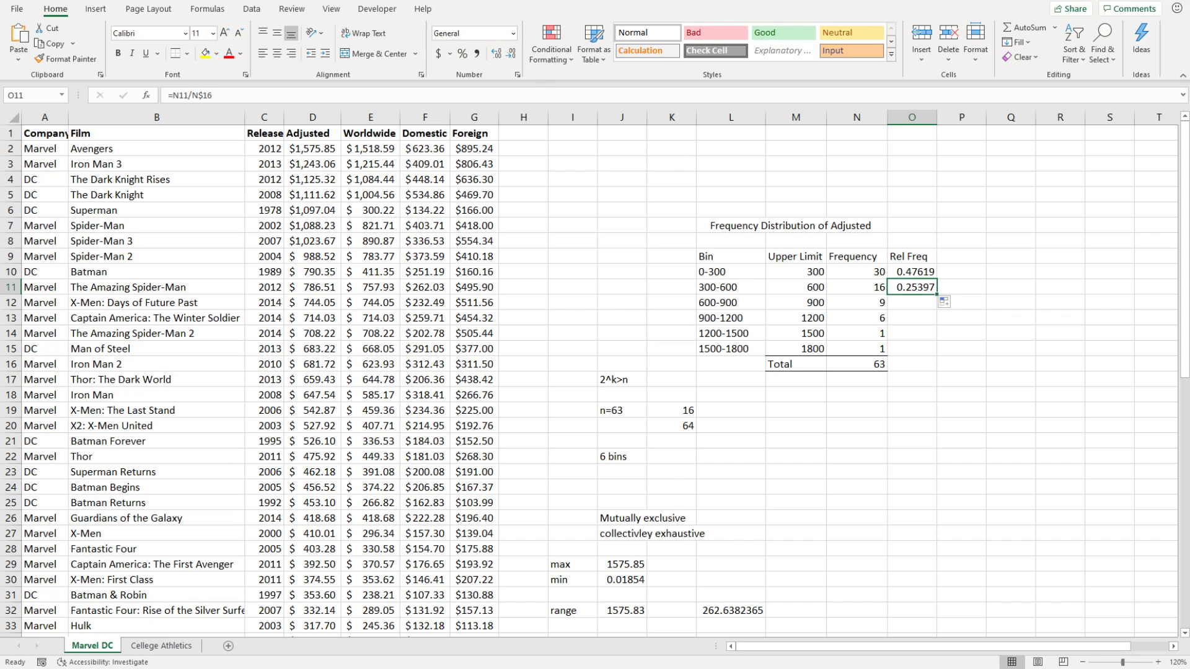
{"action": "left_click", "coordinate": [911, 272]}
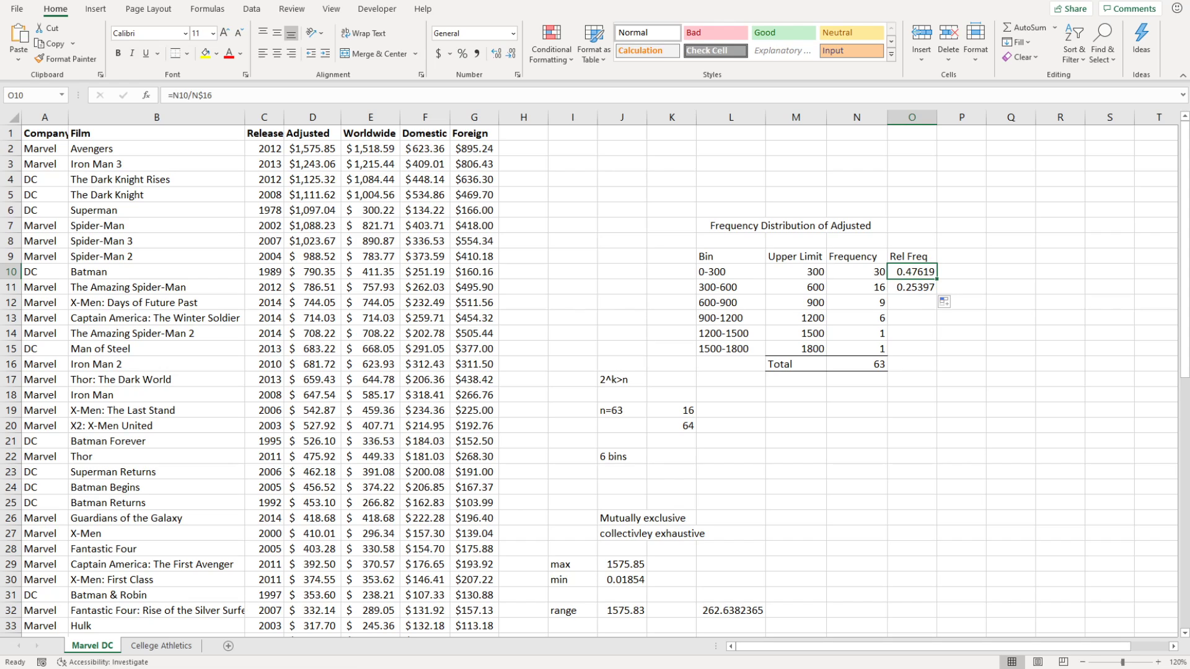
{"action": "left_click", "coordinate": [912, 288]}
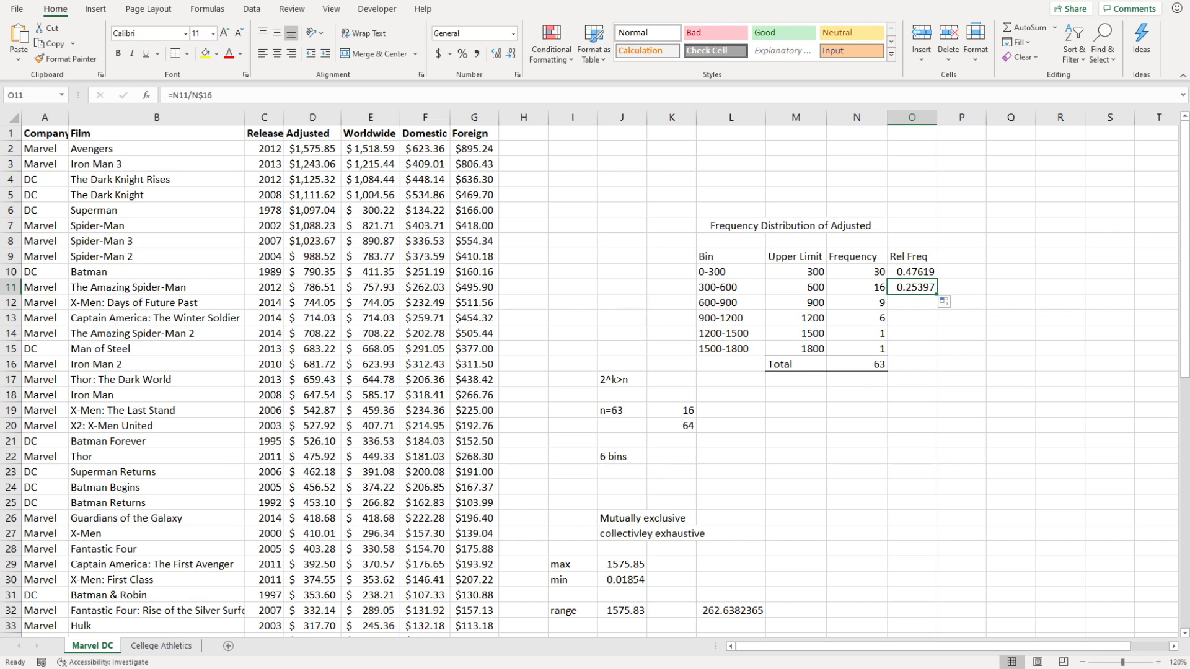
{"action": "left_click", "coordinate": [1012, 376]}
{"action": "left_click", "coordinate": [904, 290]}
{"action": "left_click_drag", "start_coordinate": [939, 293], "coordinate": [933, 359]}
{"action": "left_click", "coordinate": [957, 379]}
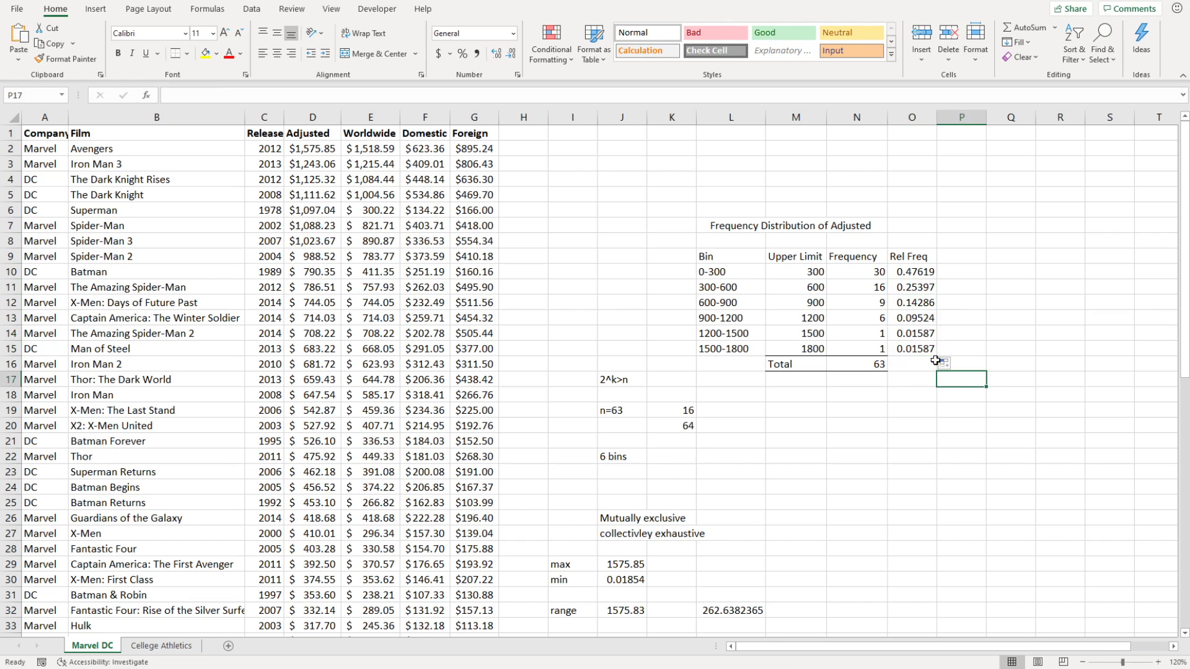
{"action": "left_click_drag", "start_coordinate": [920, 355], "coordinate": [917, 272]}
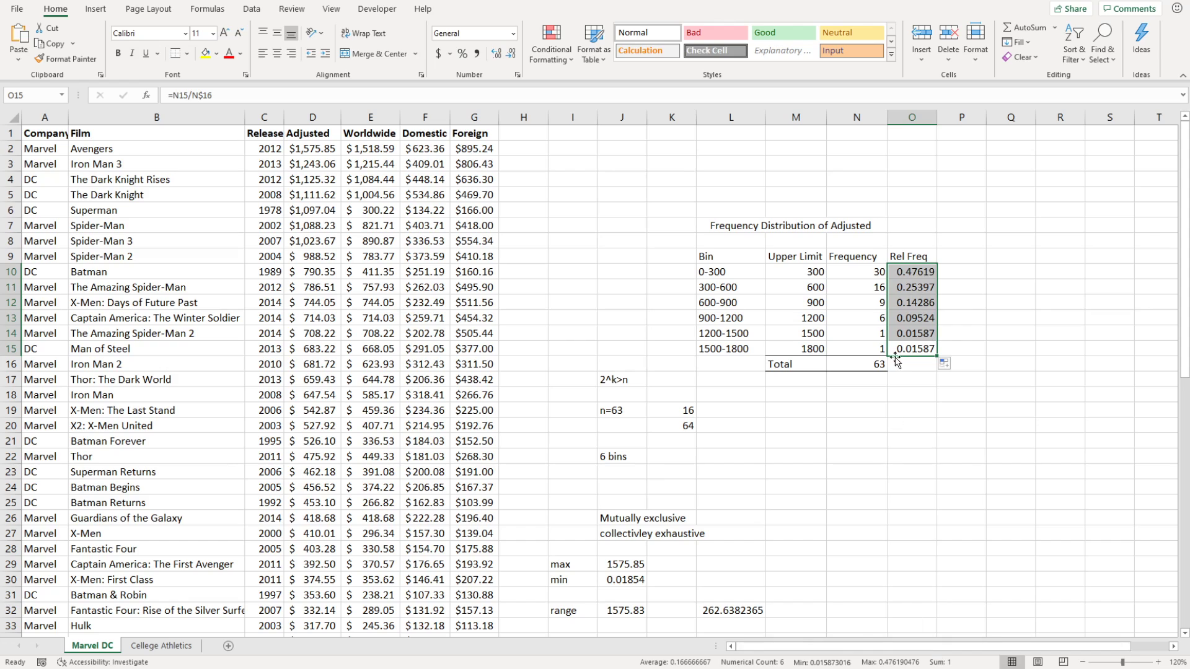
{"action": "left_click", "coordinate": [1006, 277]}
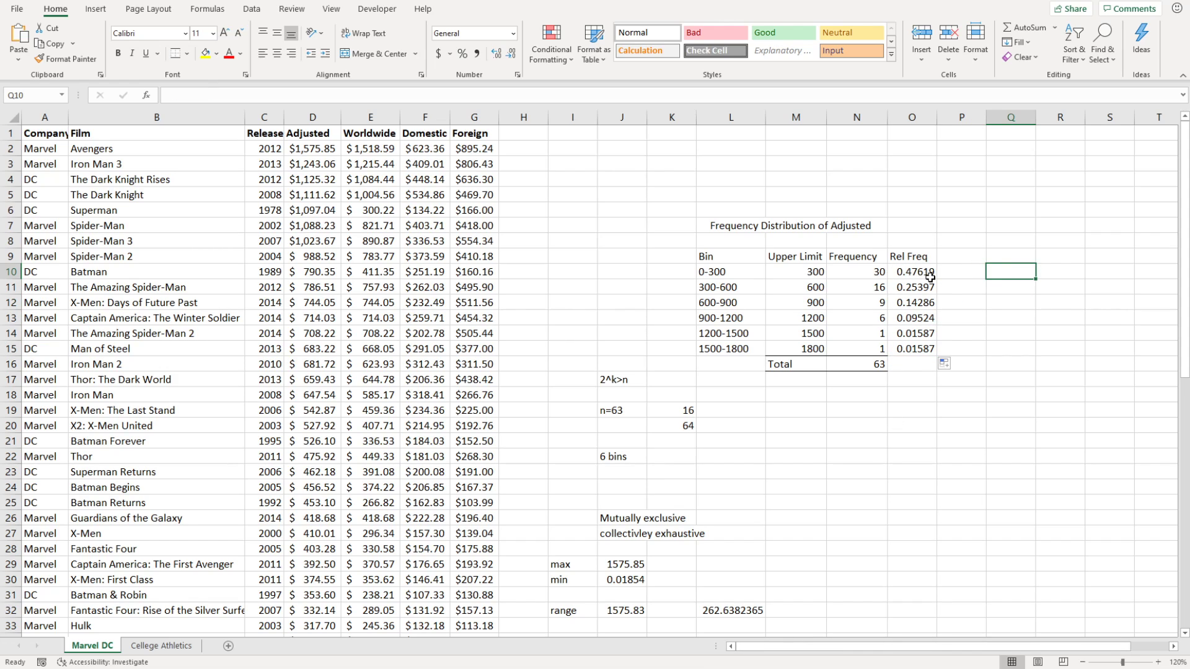
{"action": "left_click_drag", "start_coordinate": [923, 274], "coordinate": [917, 348]}
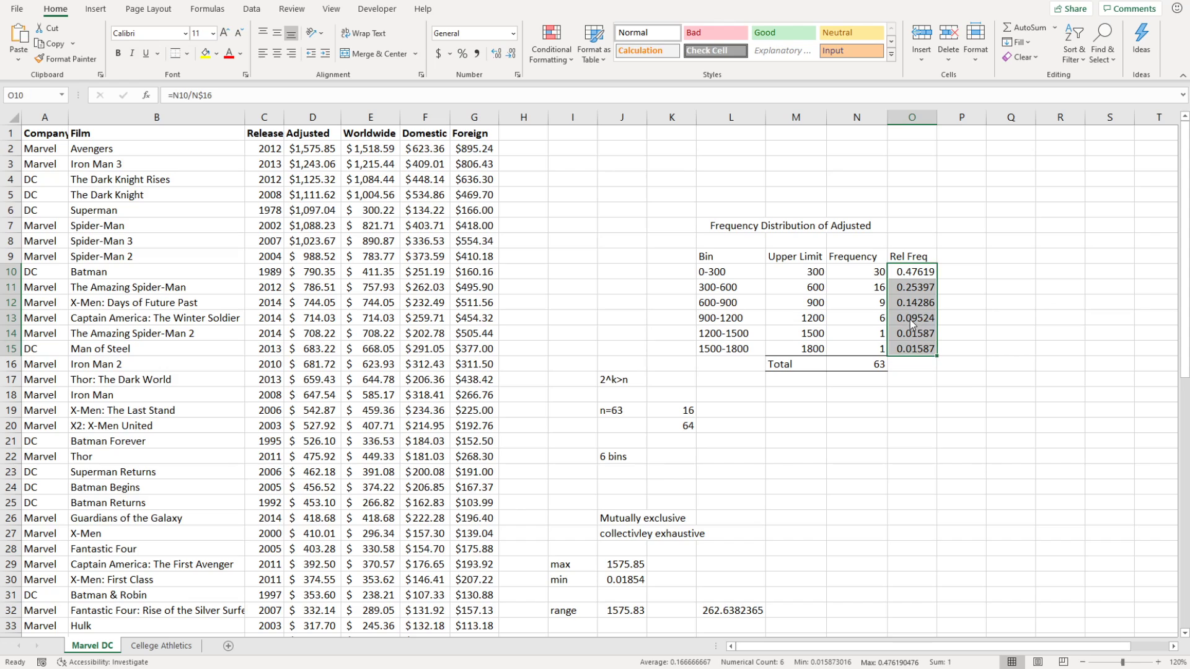
{"action": "left_click_drag", "start_coordinate": [909, 272], "coordinate": [908, 349]}
Show Rel Freq to three decimals and copy the N16 total into O16, totalling 1.
{"action": "left_click", "coordinate": [911, 364]}
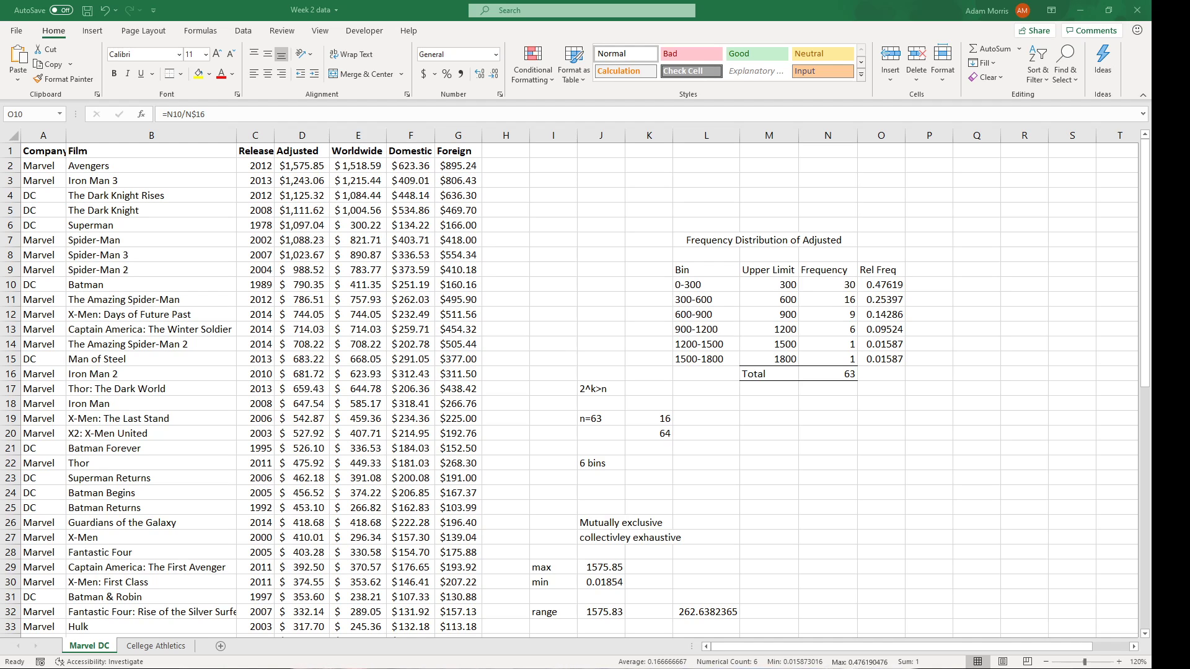
{"action": "left_click", "coordinate": [878, 285]}
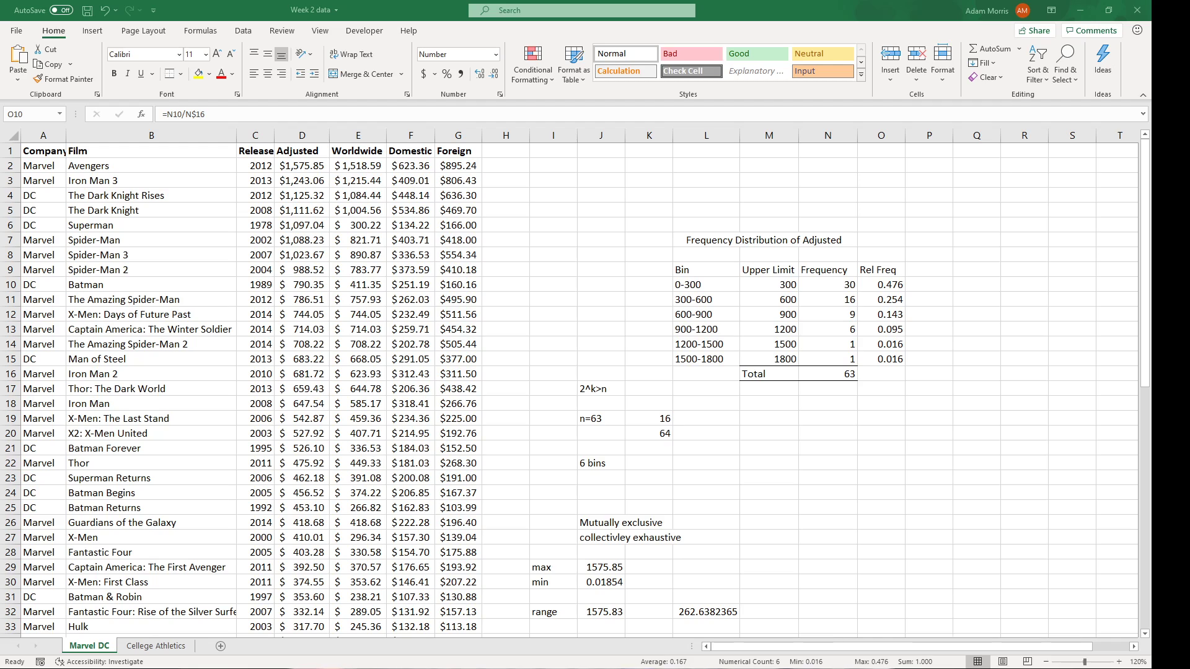
{"action": "left_click", "coordinate": [965, 414]}
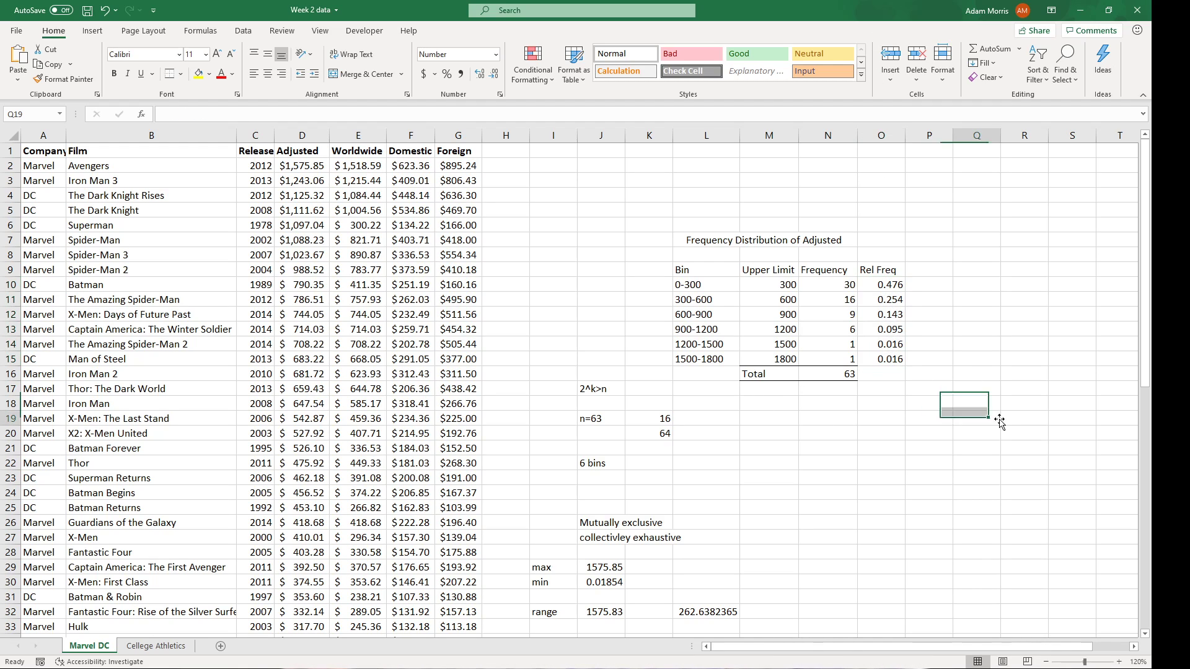
{"action": "left_click", "coordinate": [841, 377]}
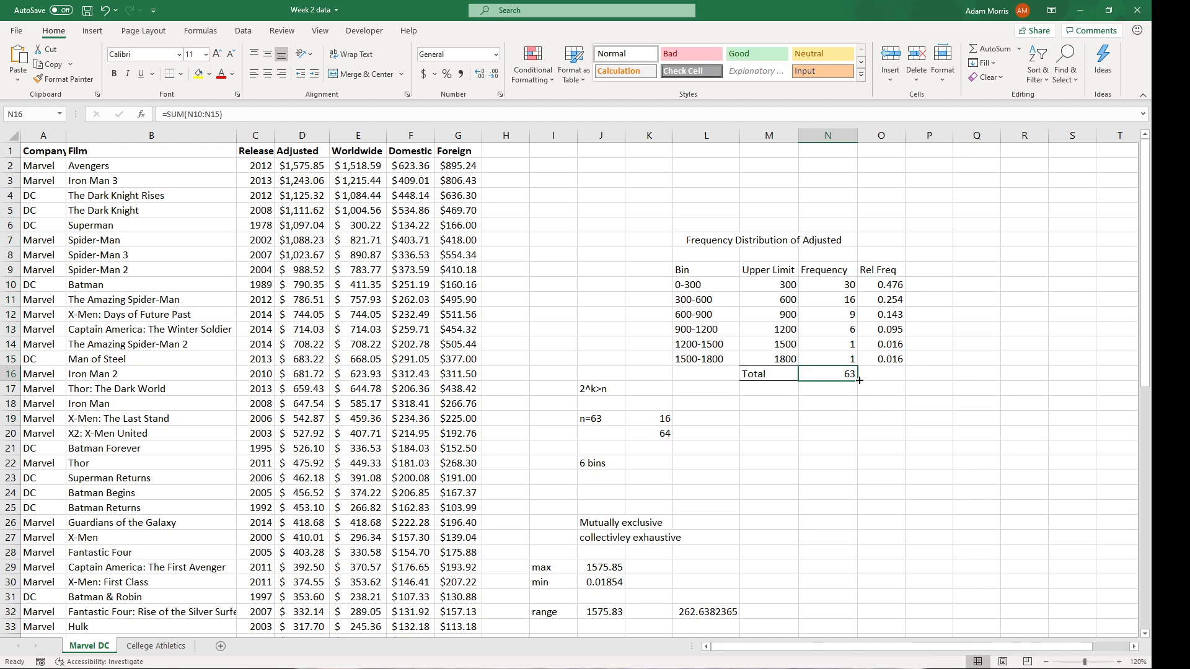
{"action": "left_click_drag", "start_coordinate": [893, 381], "coordinate": [893, 381]}
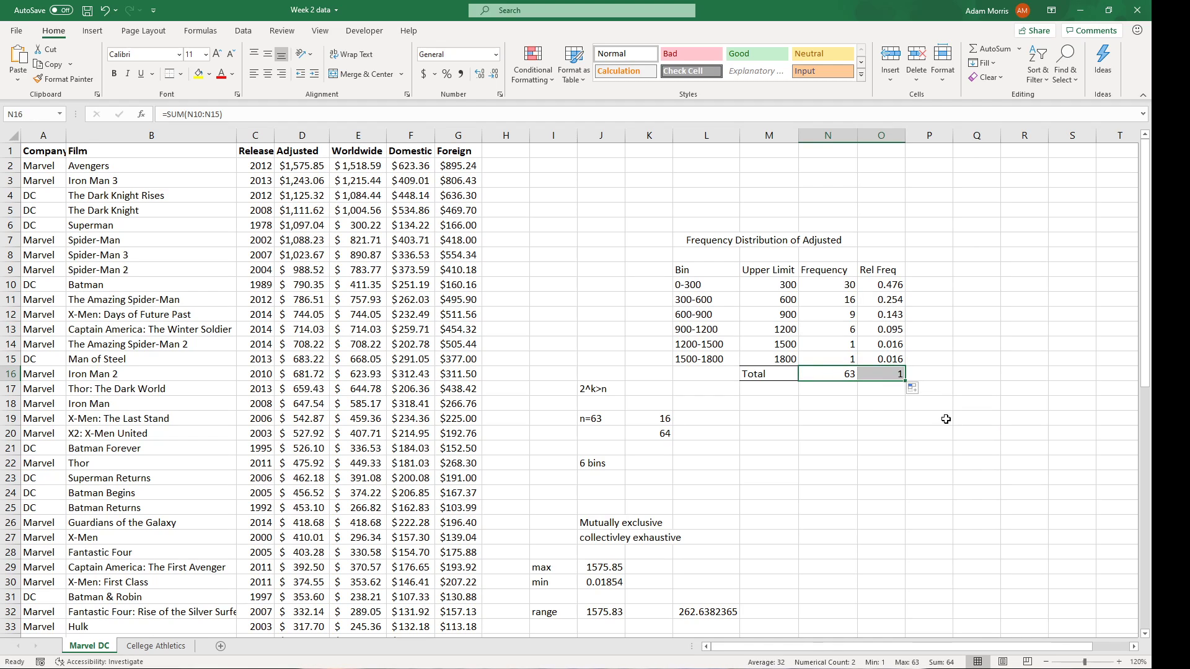
{"action": "left_click", "coordinate": [891, 375]}
{"action": "left_click", "coordinate": [975, 475]}
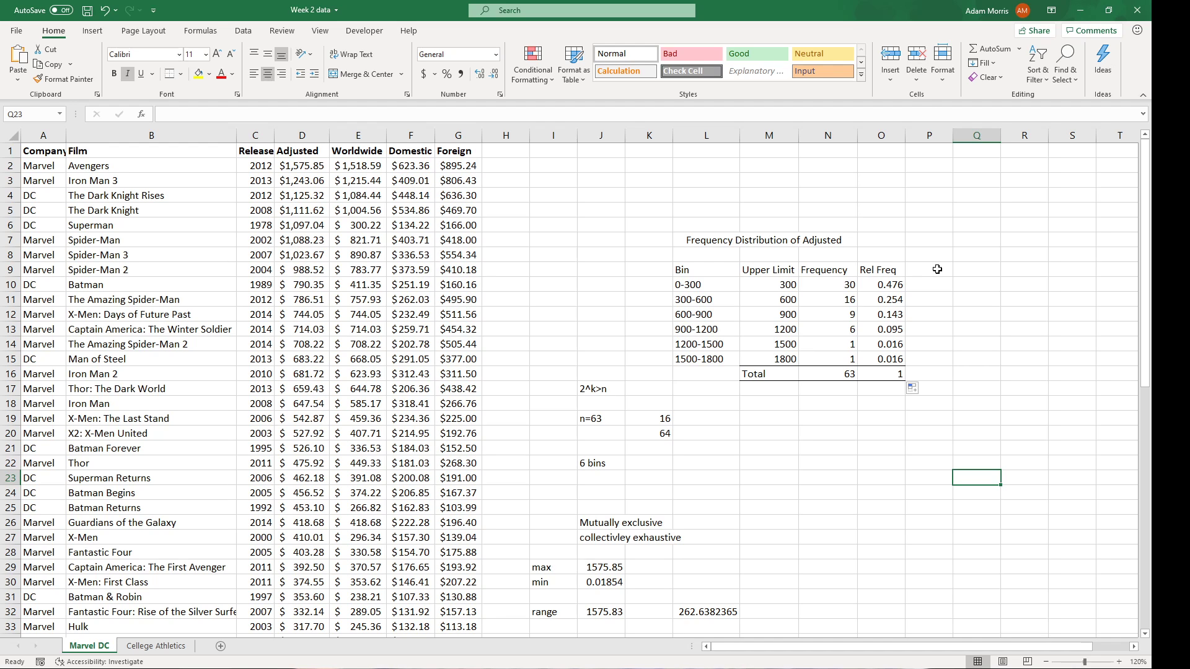
{"action": "scroll", "coordinate": [949, 400], "scroll_direction": "down", "scroll_amount": 2}
{"action": "scroll", "coordinate": [868, 391], "scroll_direction": "up", "scroll_amount": 2}
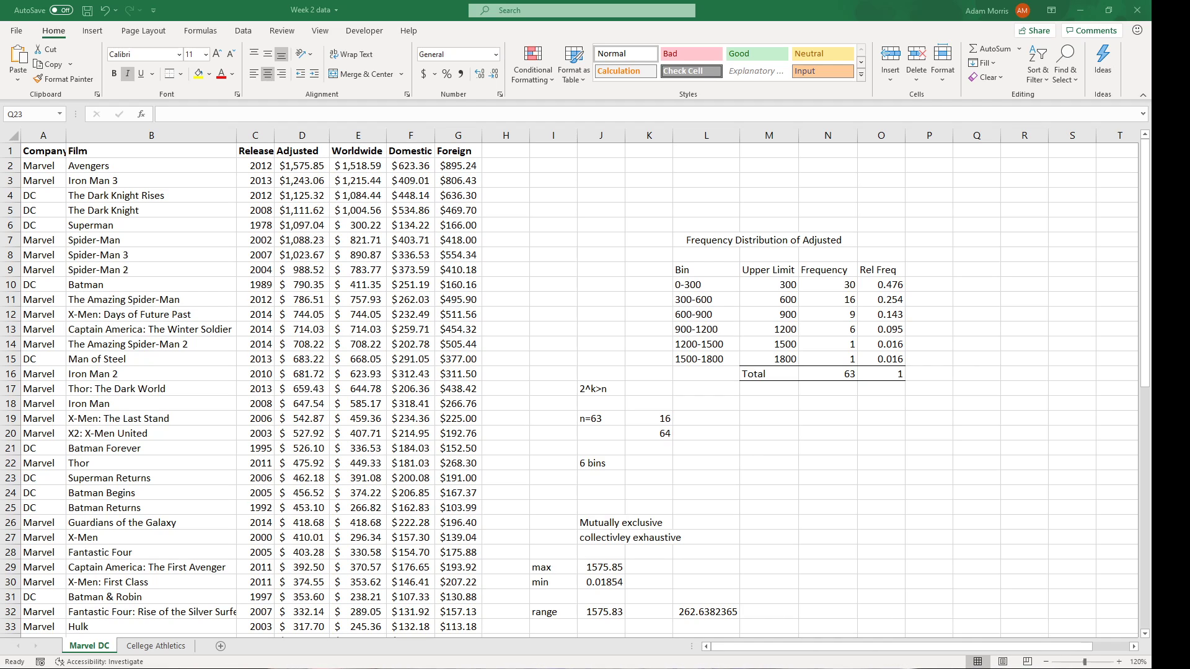
{"action": "left_click", "coordinate": [913, 443]}
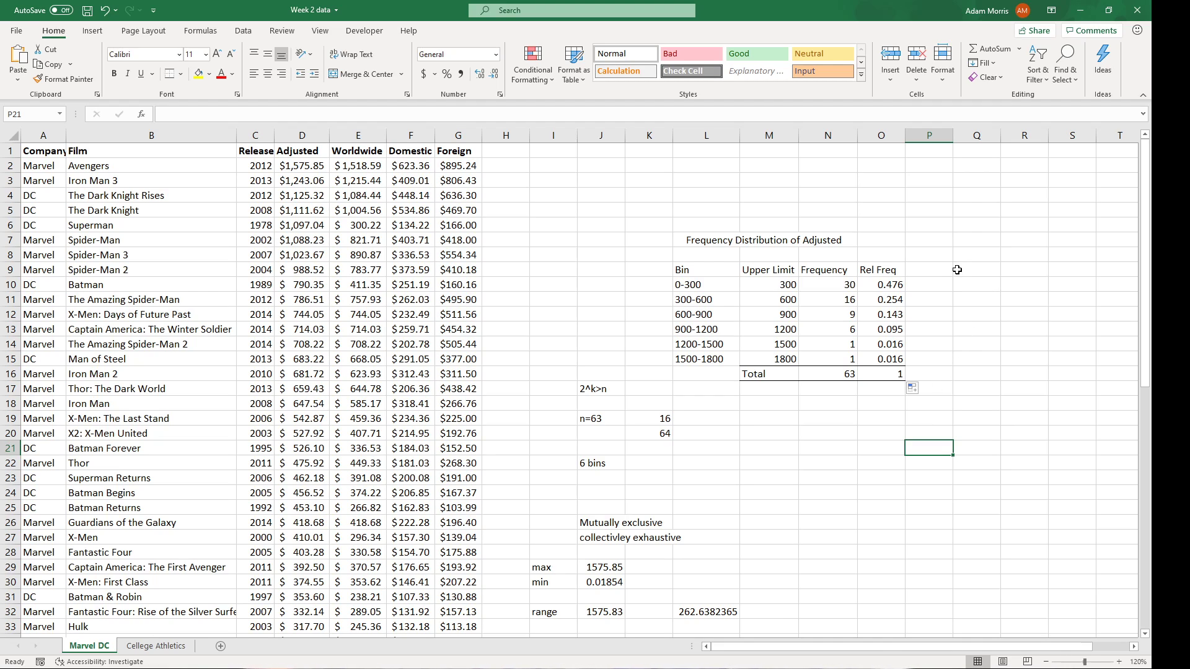
Enter the heading 'Culmulative Freq Dist' past the Rel Freq column.
{"action": "left_click", "coordinate": [962, 270]}
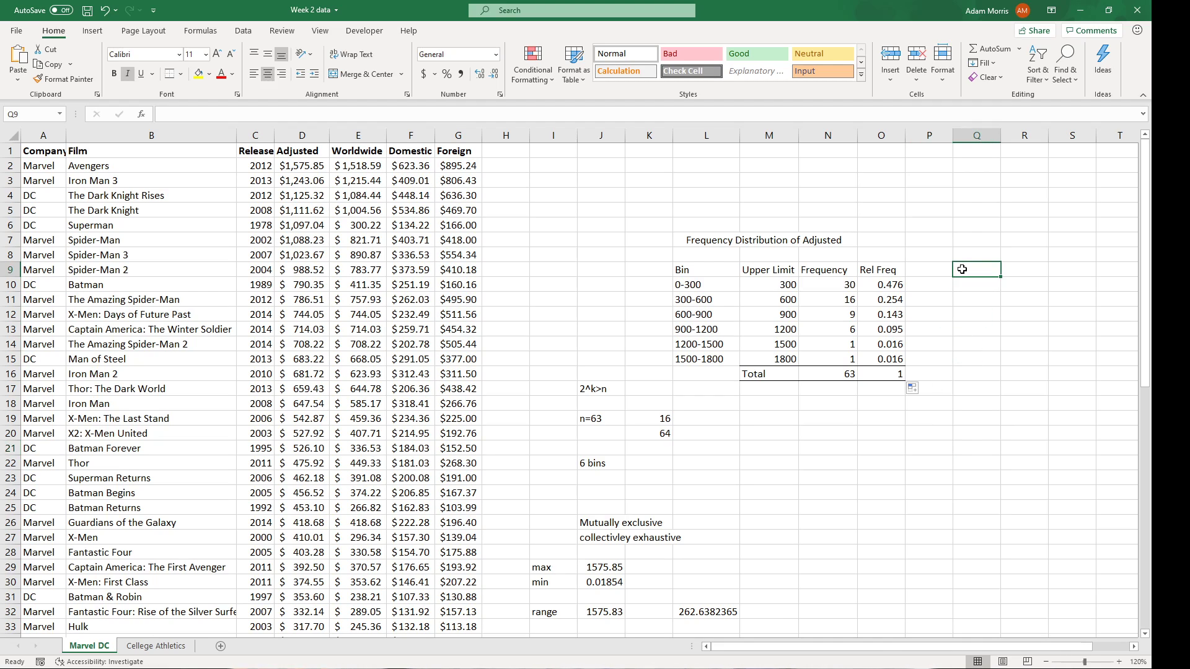
{"action": "type", "text": "Culmul"}
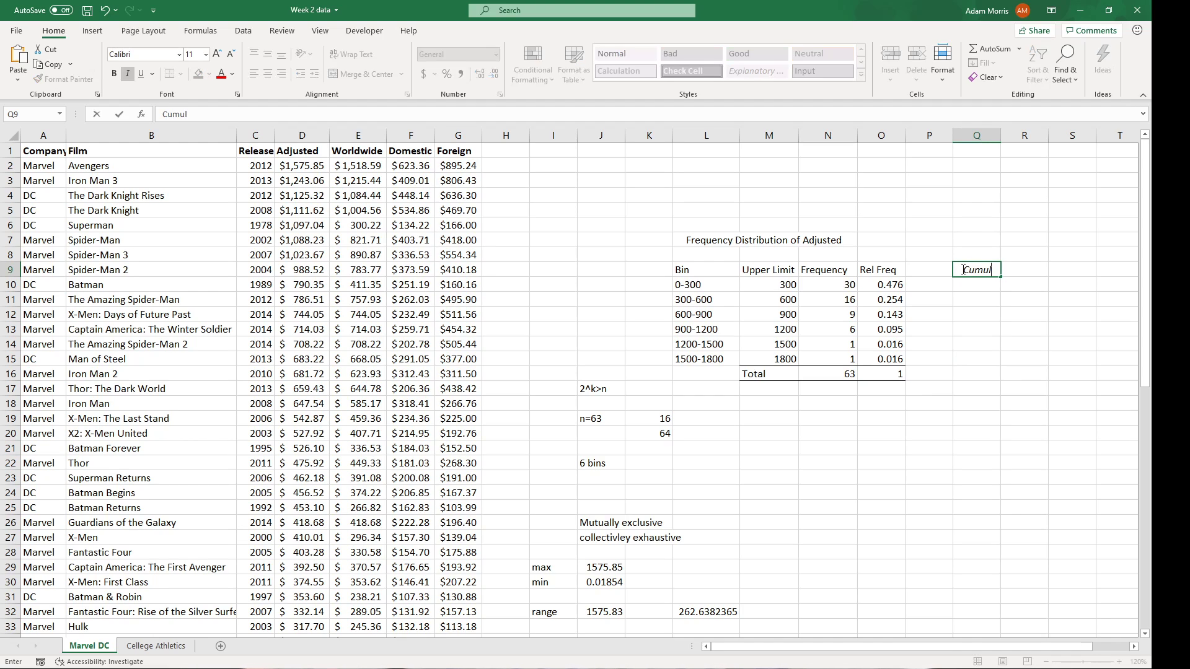
{"action": "type", "text": "ative Freq Dist"}
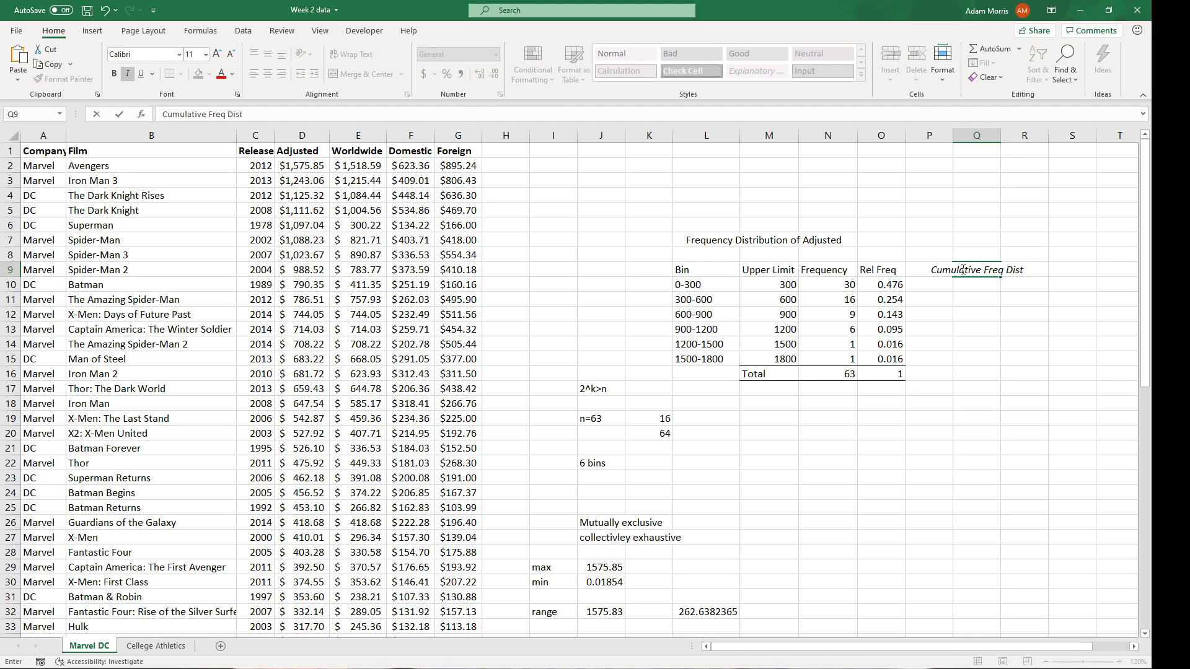
{"action": "key", "text": "Return"}
{"action": "left_click", "coordinate": [961, 270]}
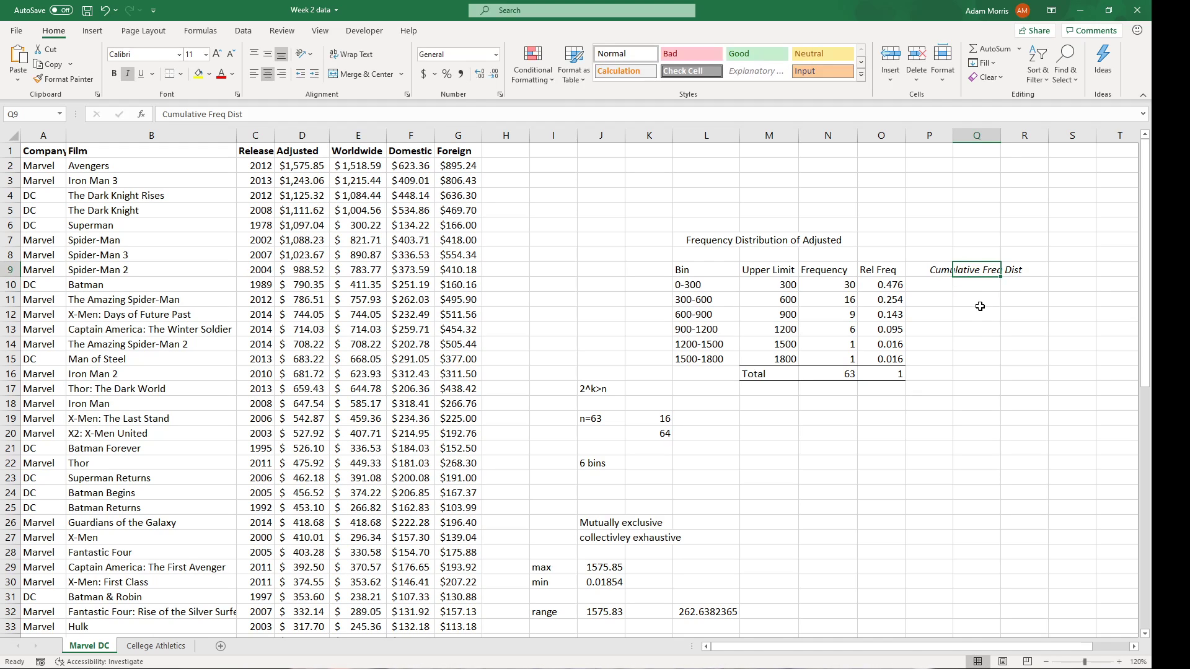
{"action": "left_click", "coordinate": [971, 288]}
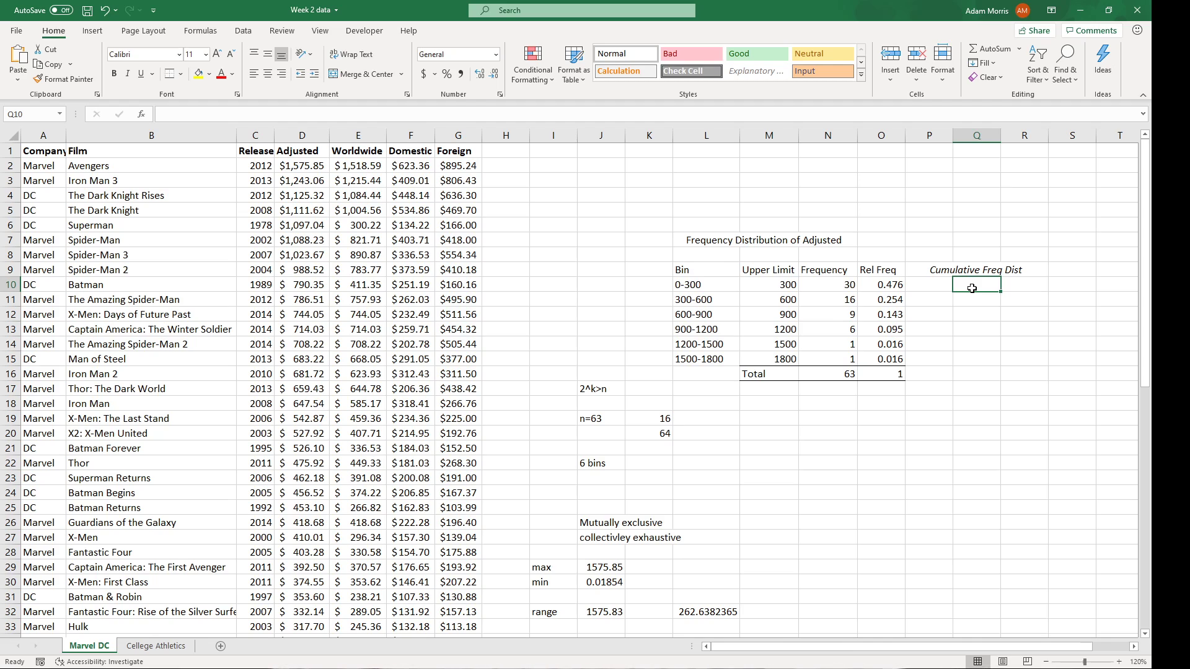
Enter running totals =N10 (30) and =N11+N10 (46), then shift the block one column right.
{"action": "type", "text": "="}
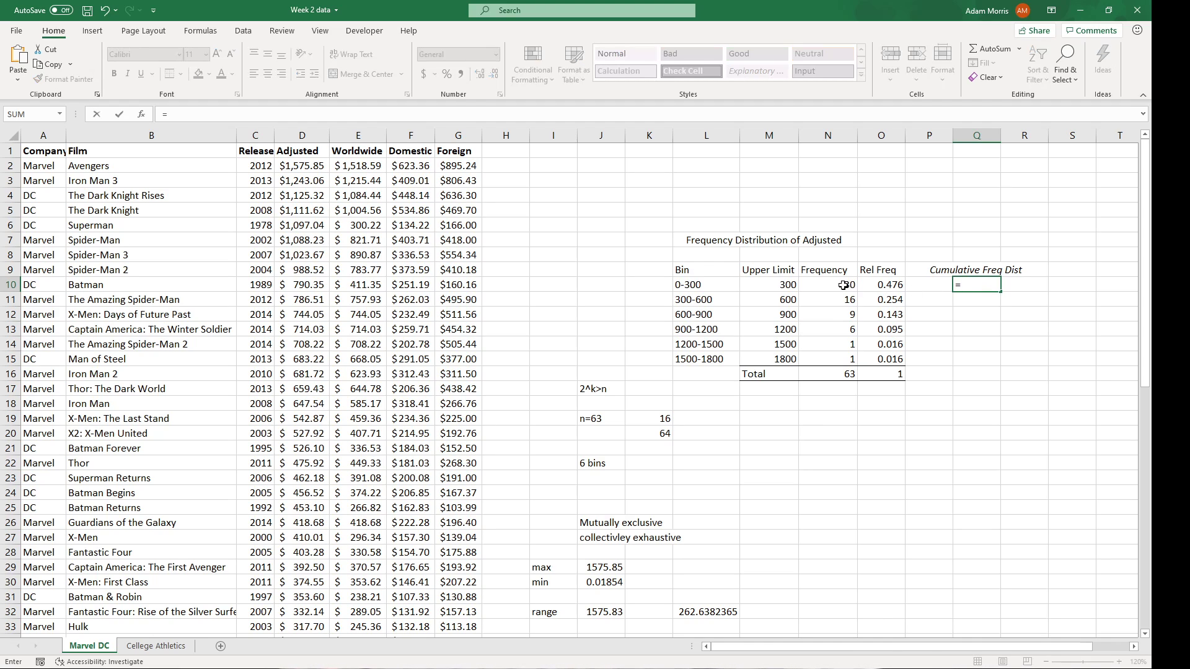
{"action": "left_click", "coordinate": [843, 285]}
{"action": "key", "text": "Return"}
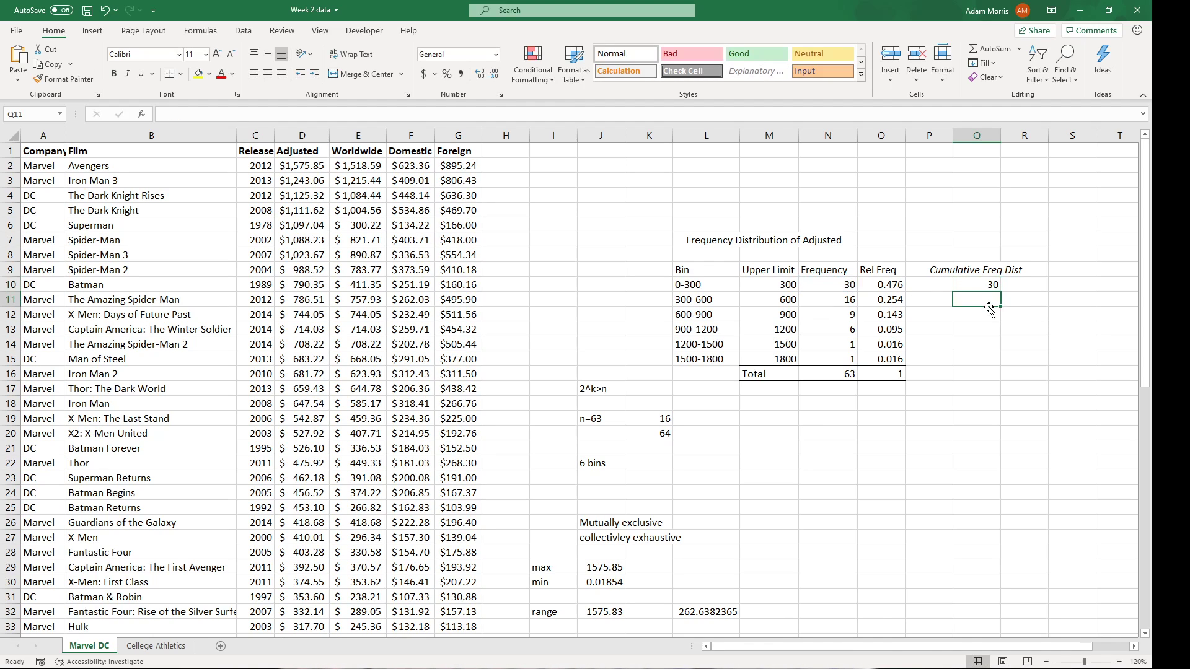
{"action": "type", "text": "="}
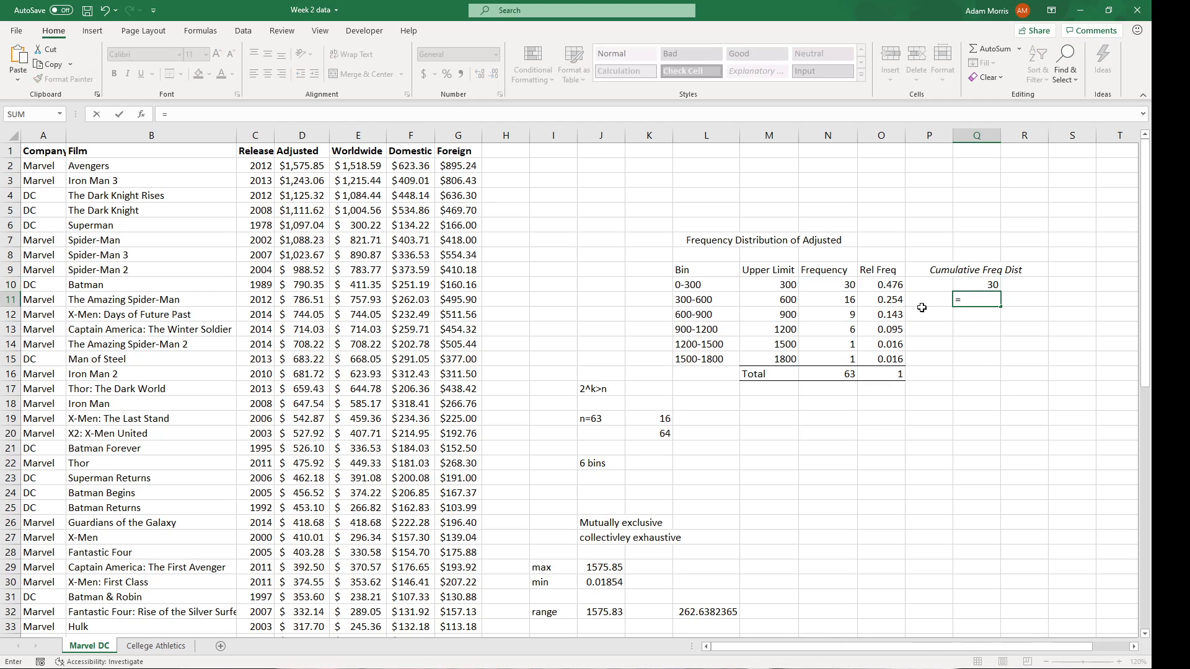
{"action": "left_click", "coordinate": [850, 301]}
{"action": "type", "text": "+"}
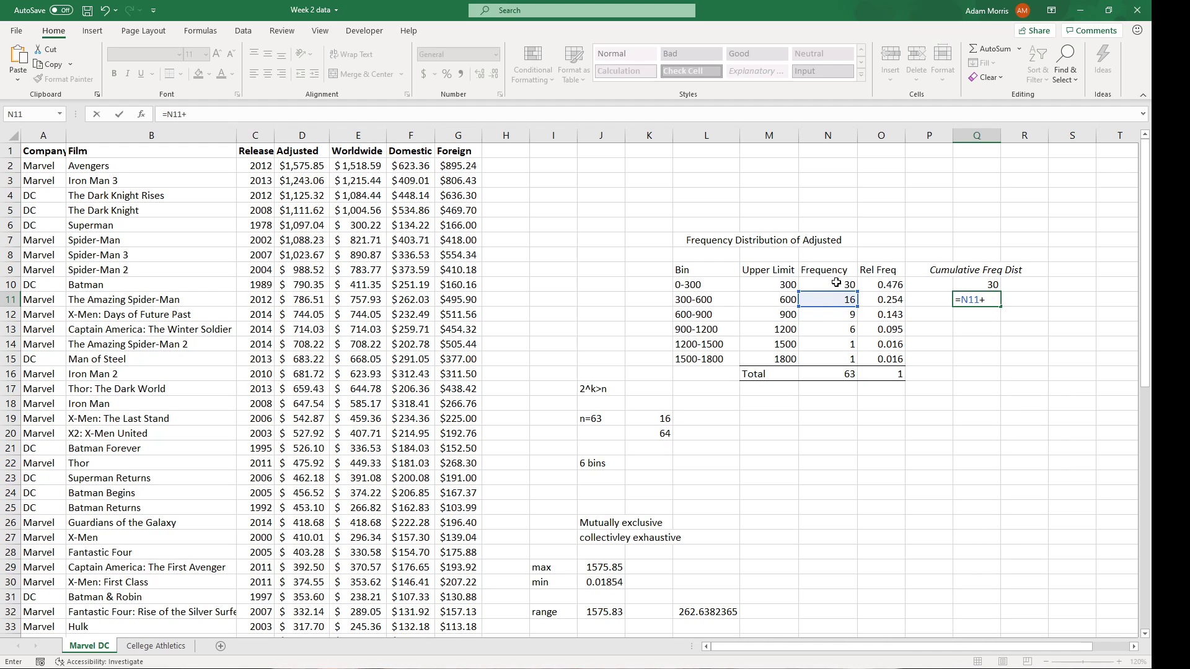
{"action": "left_click", "coordinate": [836, 283]}
{"action": "key", "text": "Return"}
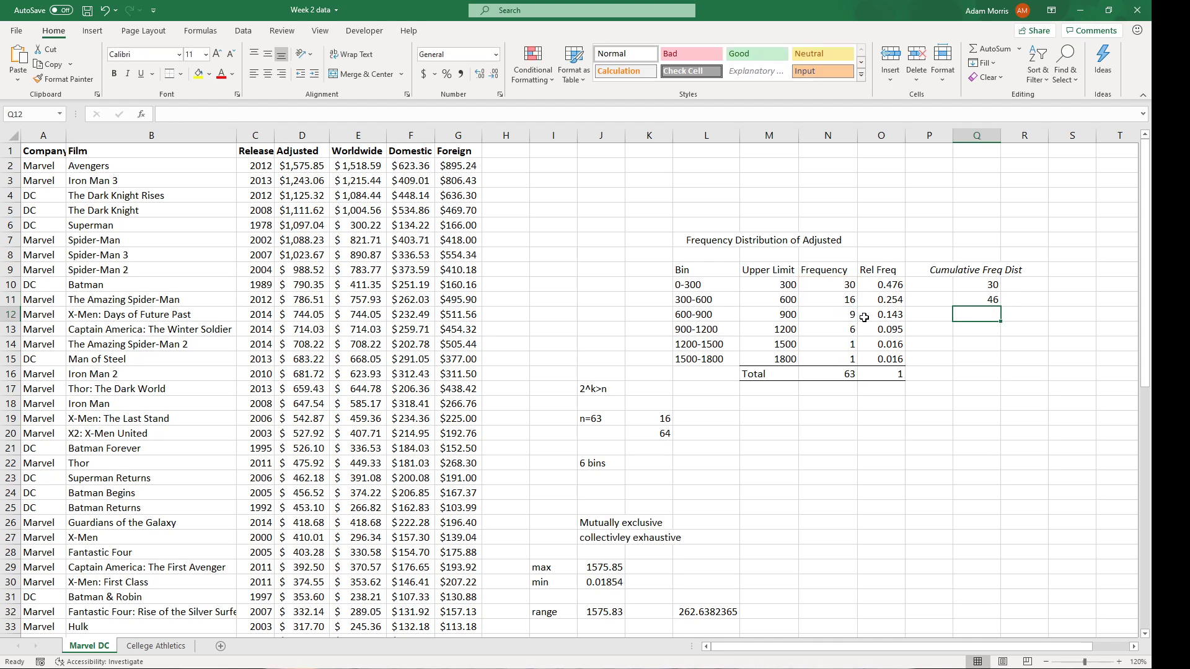
{"action": "left_click_drag", "start_coordinate": [939, 270], "coordinate": [968, 285]}
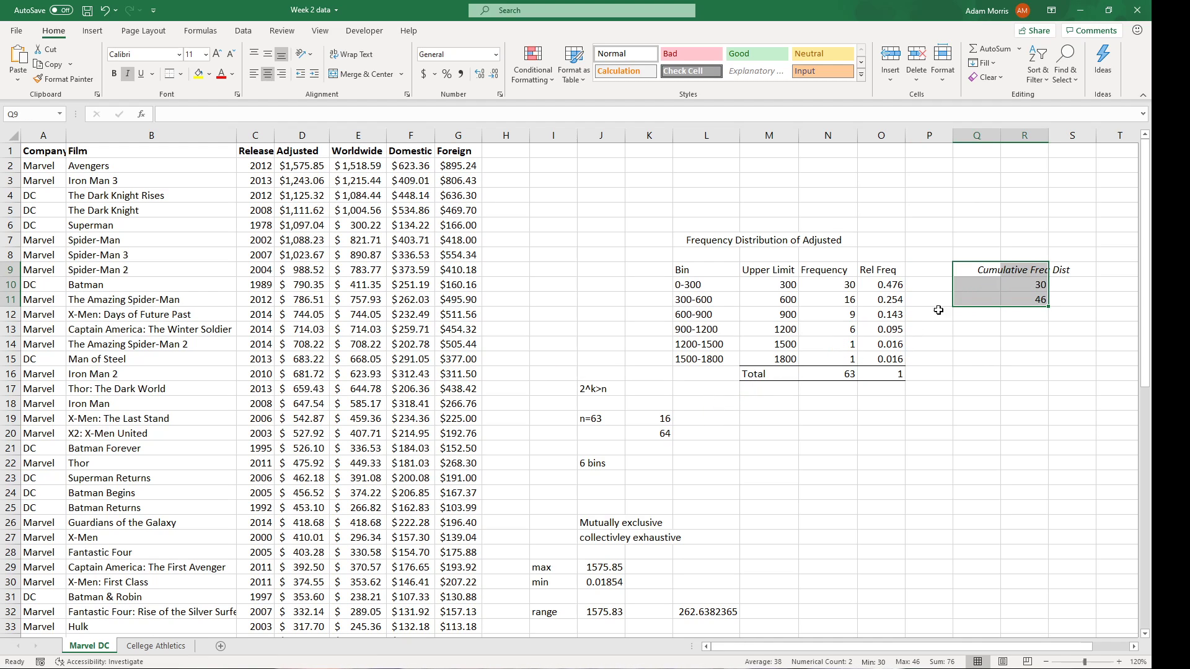
Enter the cumulative bin labels <=300, <=600 and <=900 in Q10:Q12.
{"action": "left_click", "coordinate": [987, 273]}
{"action": "left_click", "coordinate": [987, 282]}
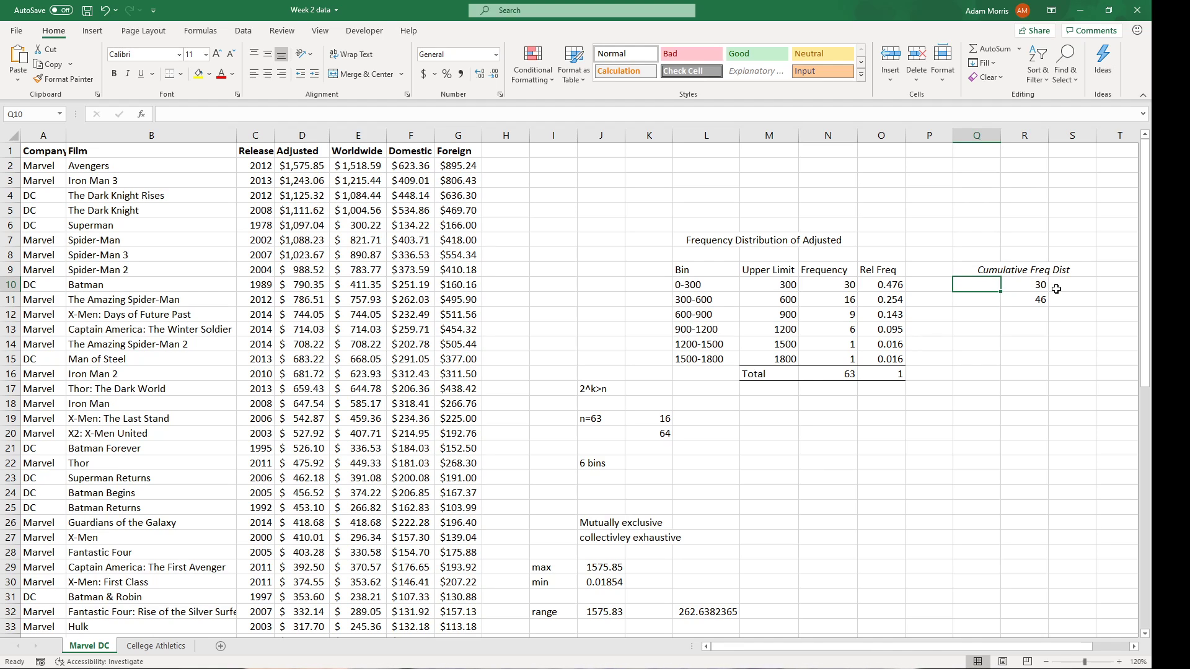
{"action": "type", "text": "<=300"}
{"action": "key", "text": "Return"}
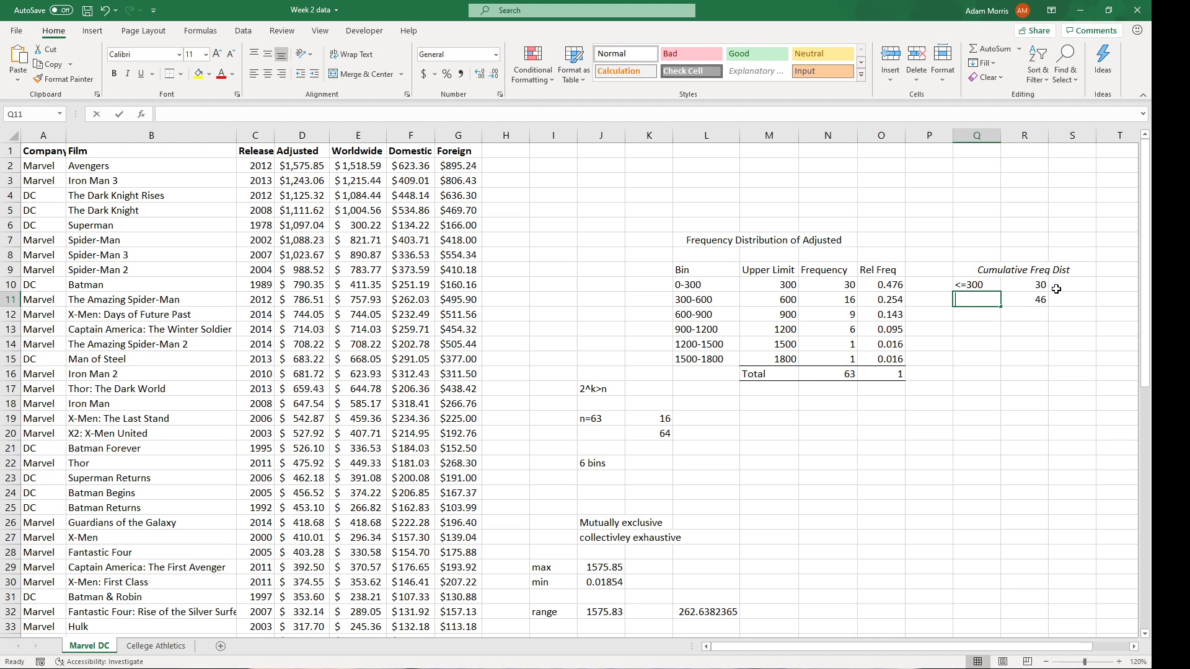
{"action": "type", "text": "<=600"}
{"action": "key", "text": "Return"}
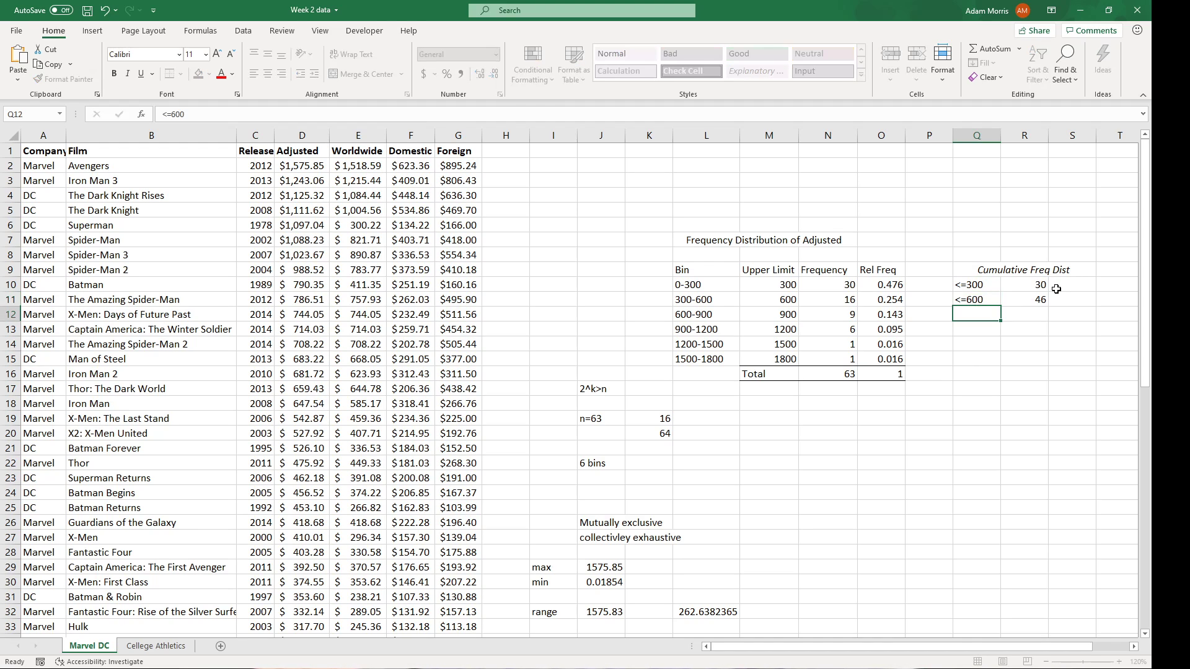
{"action": "type", "text": "<=900"}
{"action": "key", "text": "Return"}
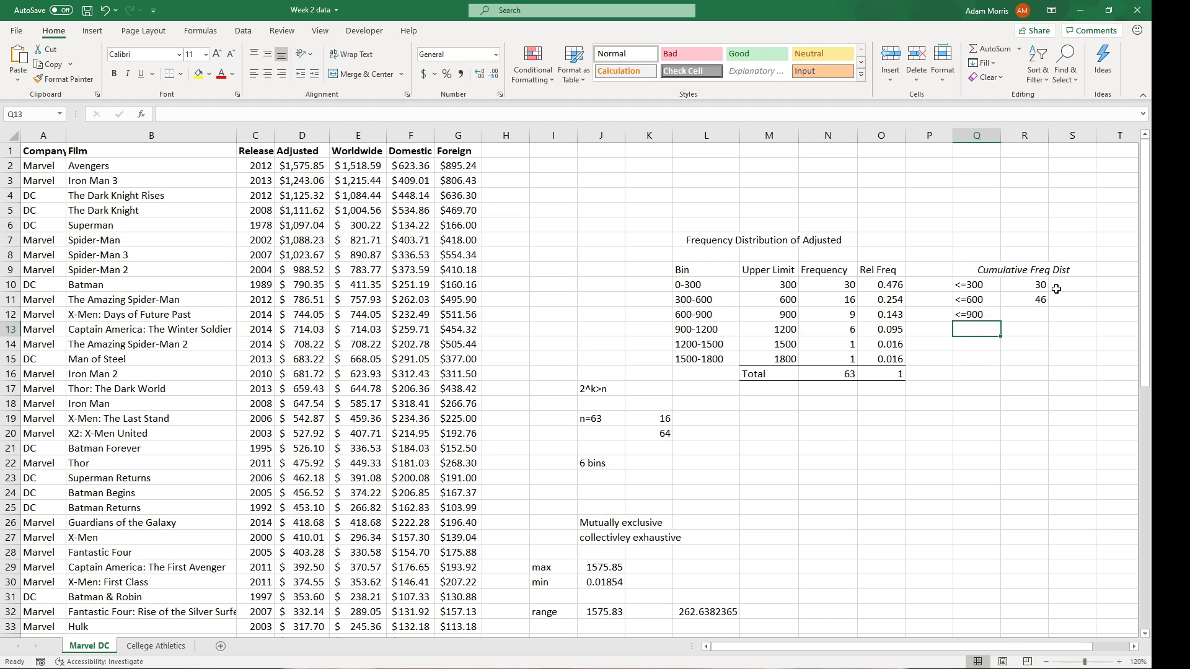
Set R11 to =R10+N11 and fill the running totals down to R15.
{"action": "left_click", "coordinate": [1034, 313]}
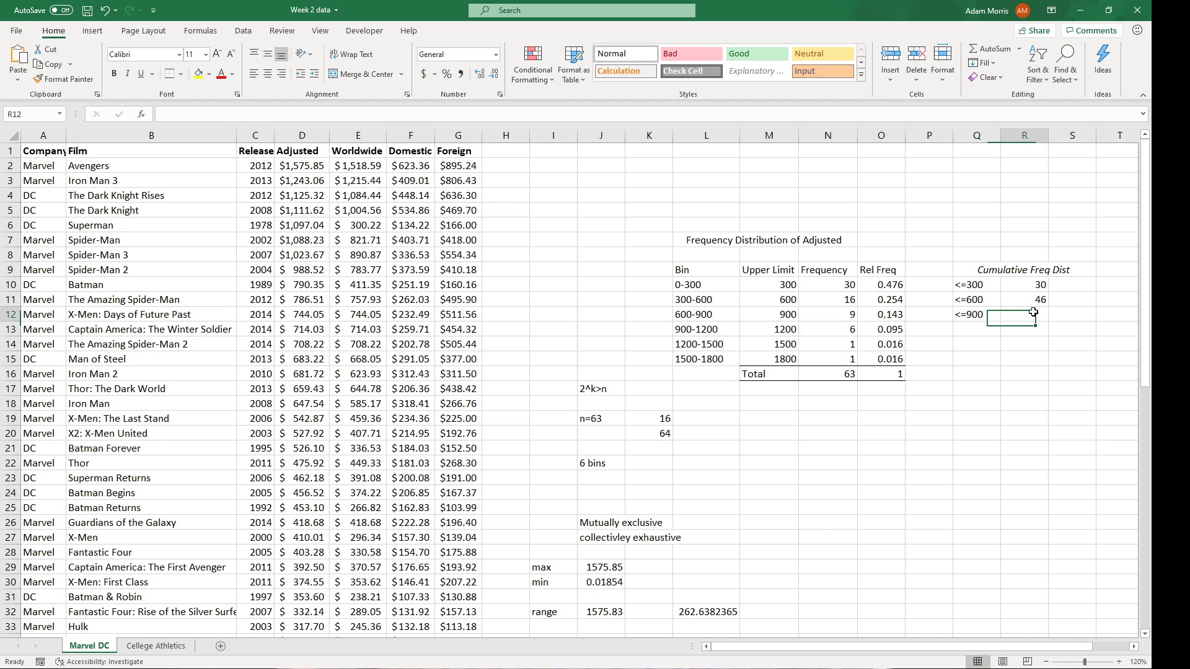
{"action": "left_click", "coordinate": [1043, 297]}
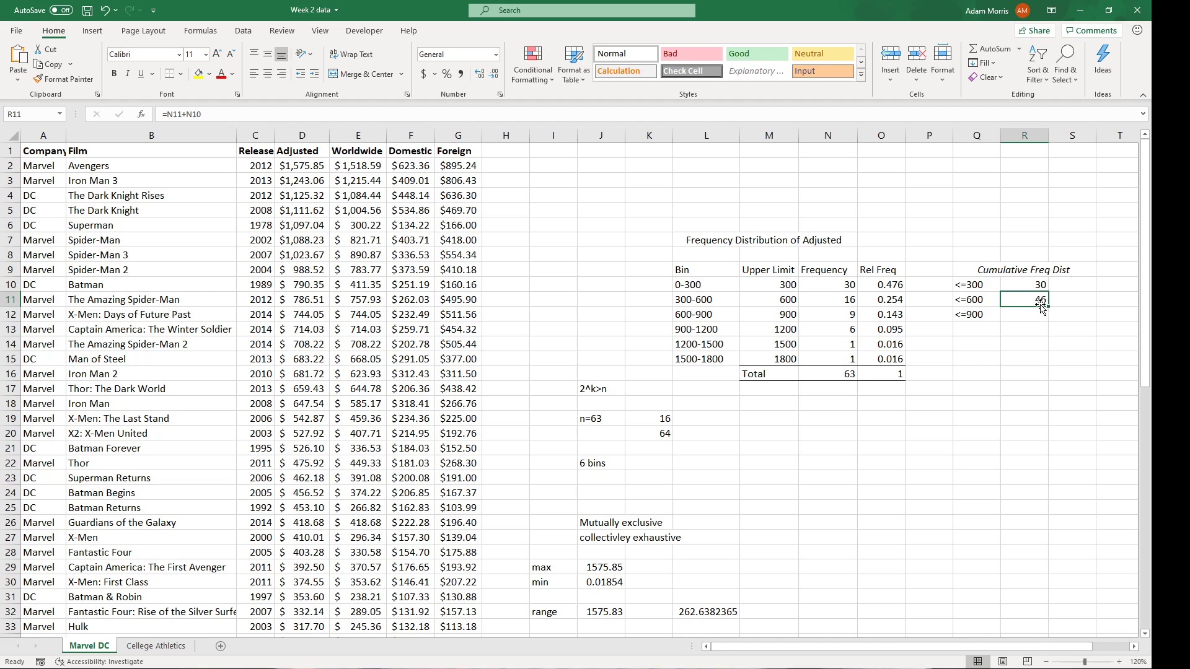
{"action": "type", "text": "="}
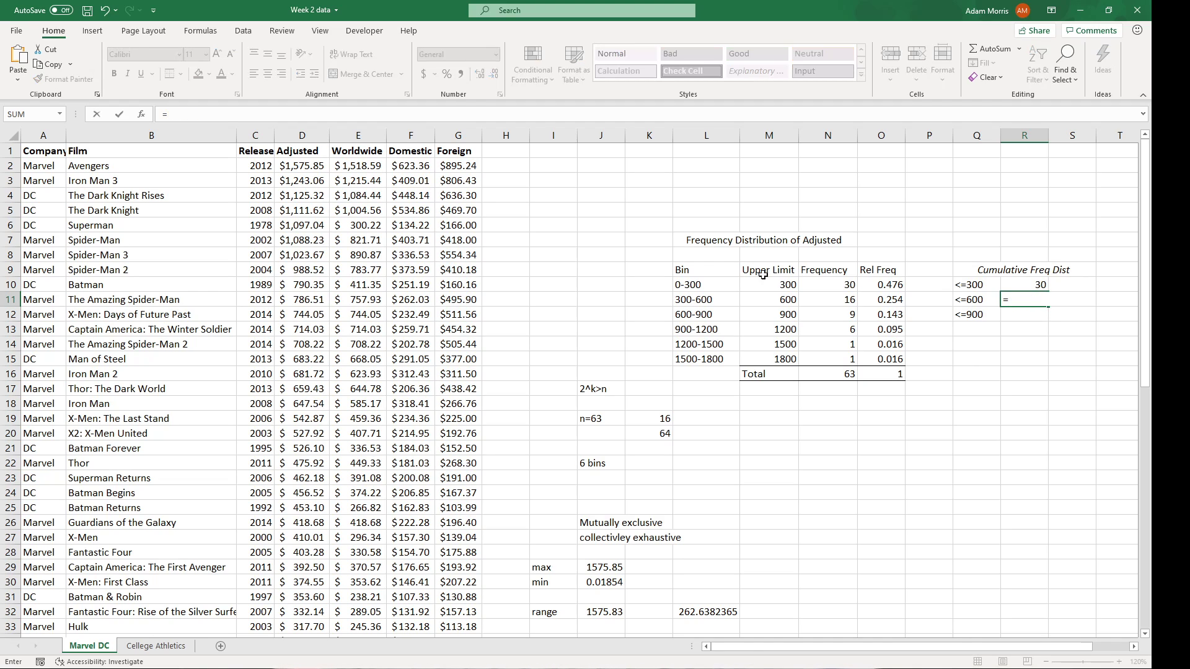
{"action": "left_click", "coordinate": [1006, 284]}
{"action": "type", "text": "+"}
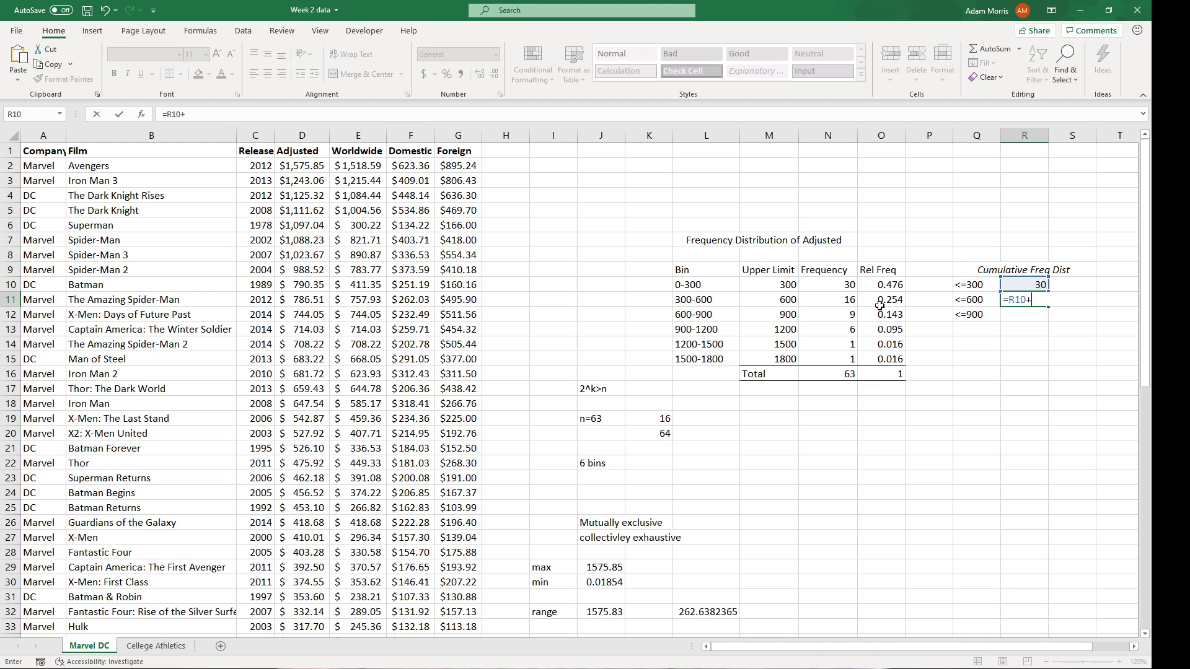
{"action": "left_click", "coordinate": [847, 299]}
{"action": "key", "text": "Return"}
{"action": "left_click", "coordinate": [1018, 300]}
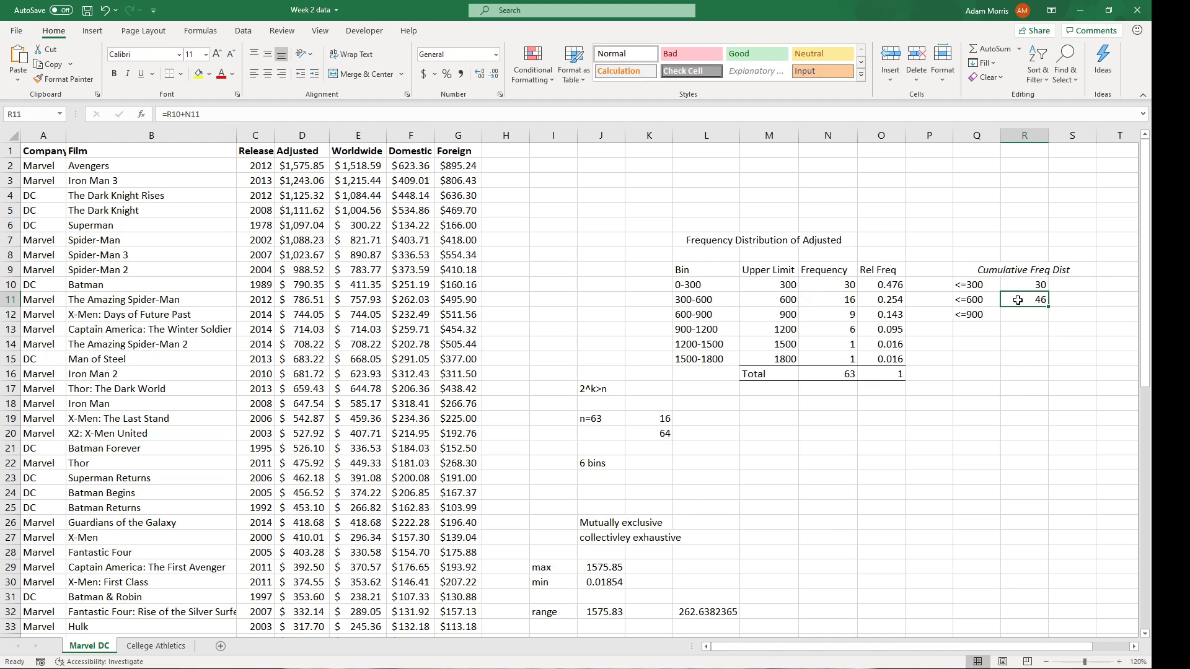
{"action": "left_click", "coordinate": [180, 119]}
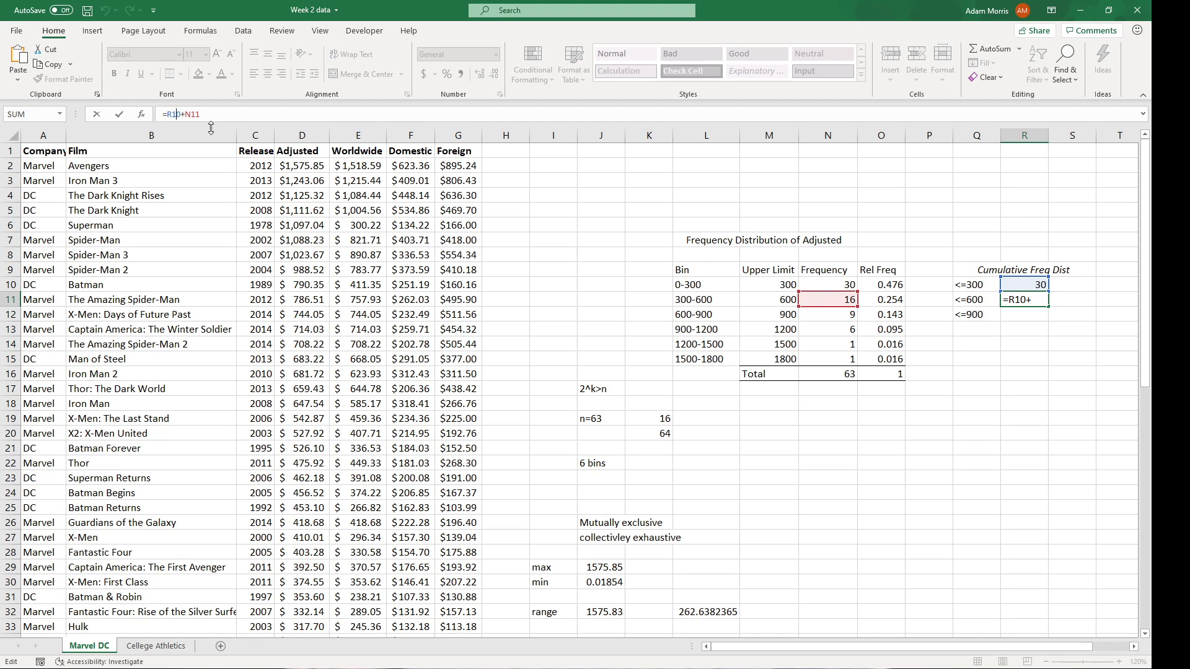
{"action": "left_click", "coordinate": [227, 113]}
{"action": "left_click", "coordinate": [119, 114]}
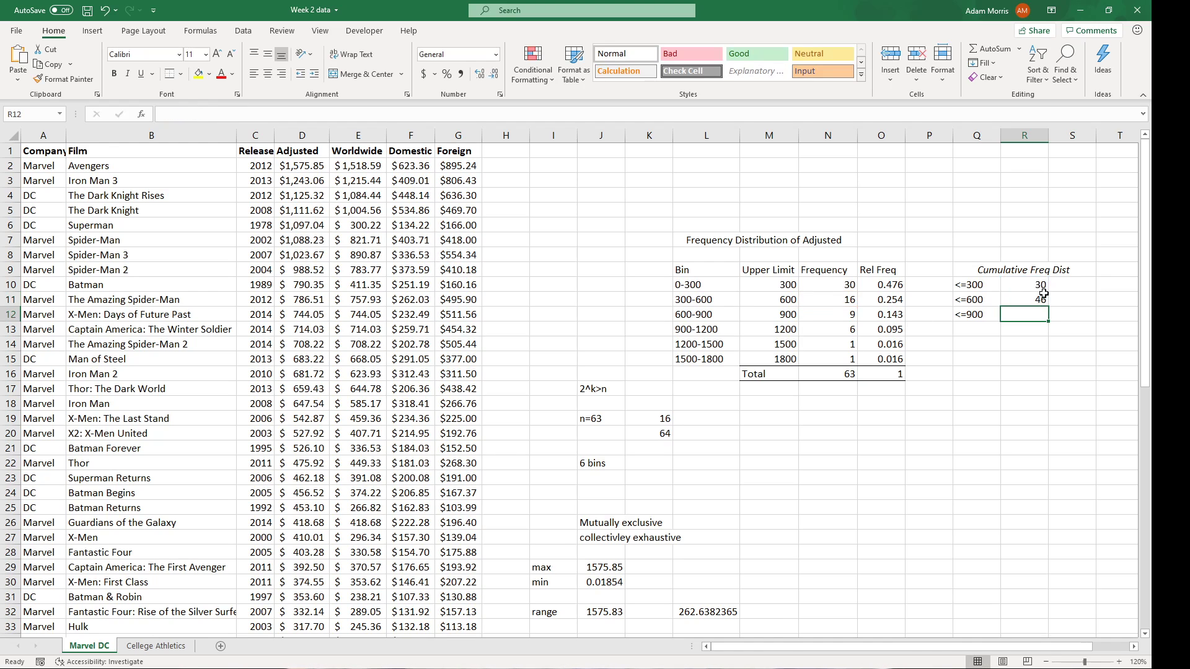
{"action": "left_click_drag", "start_coordinate": [1047, 309], "coordinate": [1049, 369]}
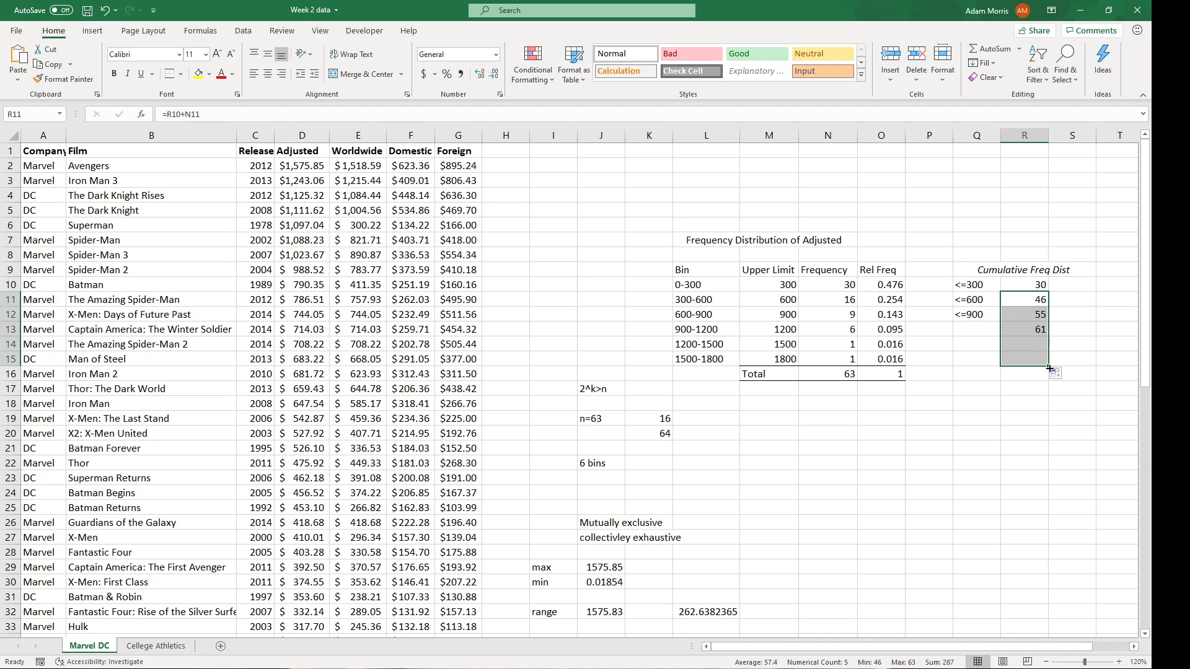
Add the remaining bin labels <=1200, <=1500 and <=1800 in Q13:Q15.
{"action": "left_click", "coordinate": [974, 330]}
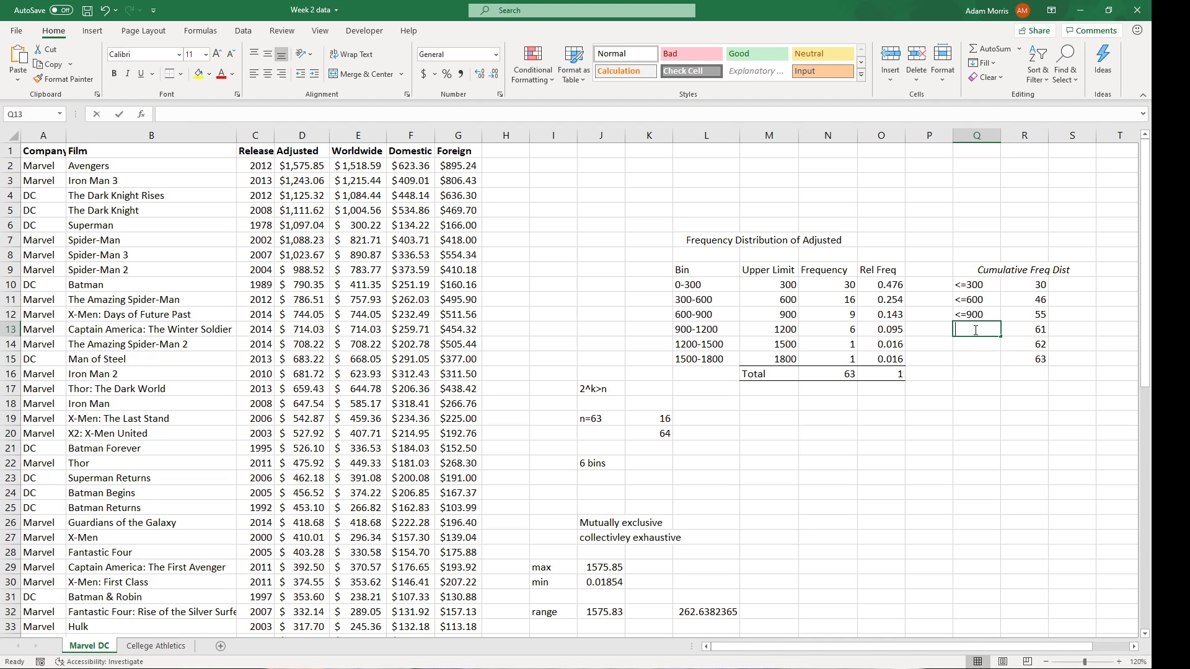
{"action": "type", "text": "<=1200"}
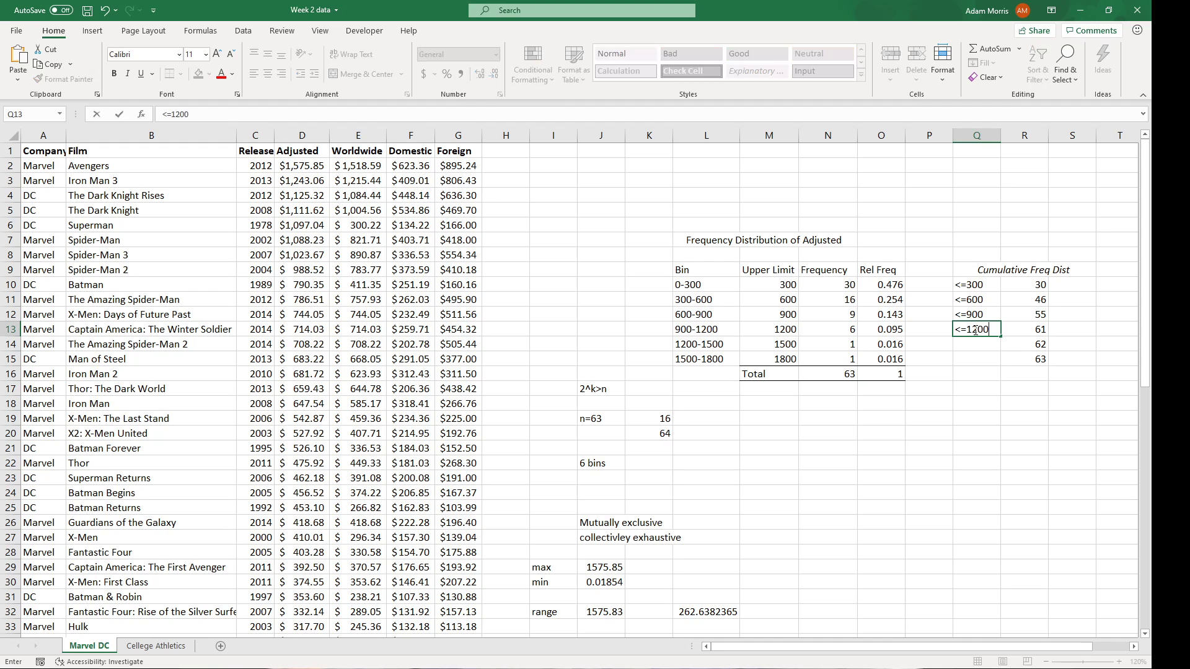
{"action": "key", "text": "Return"}
{"action": "type", "text": "<=1500"}
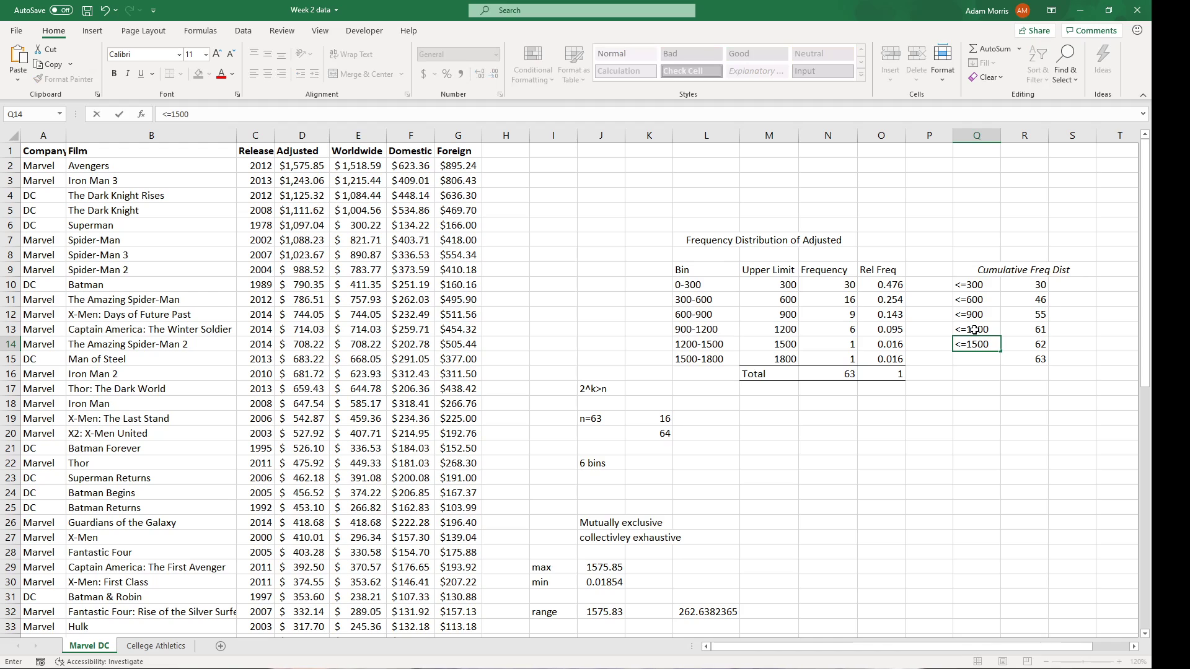
{"action": "key", "text": "Return"}
{"action": "type", "text": "<=1800"}
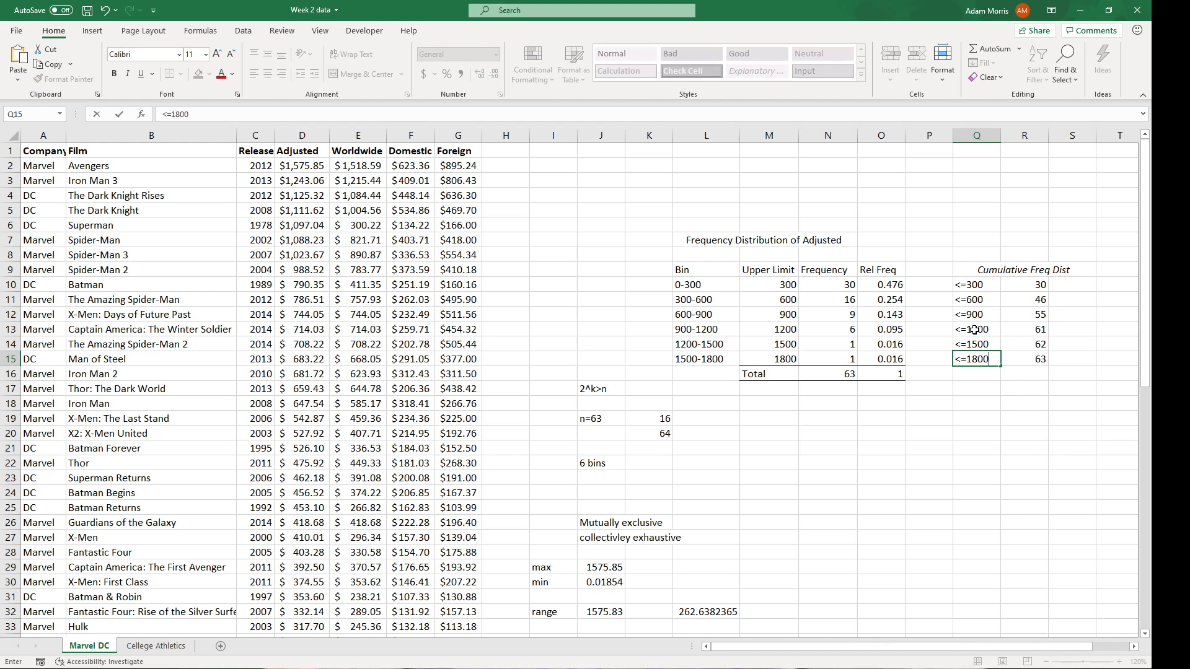
{"action": "key", "text": "Return"}
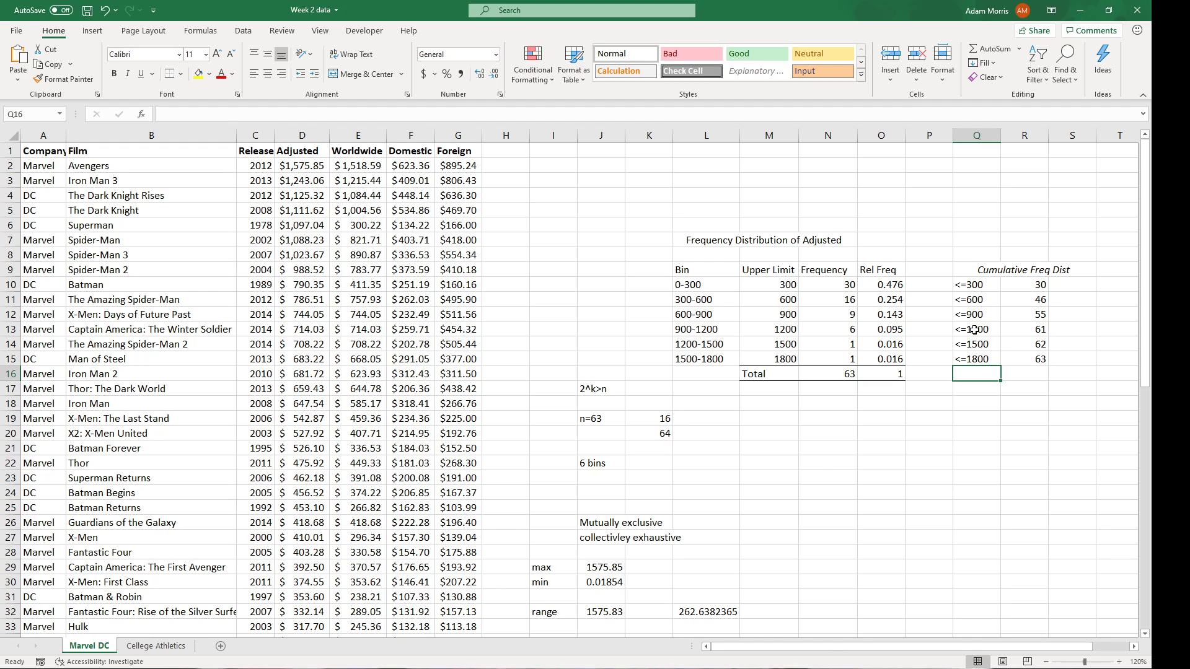
Select the bin frequencies, then the running totals, to check they reach 63.
{"action": "left_click_drag", "start_coordinate": [834, 285], "coordinate": [832, 359]}
{"action": "left_click", "coordinate": [881, 418]}
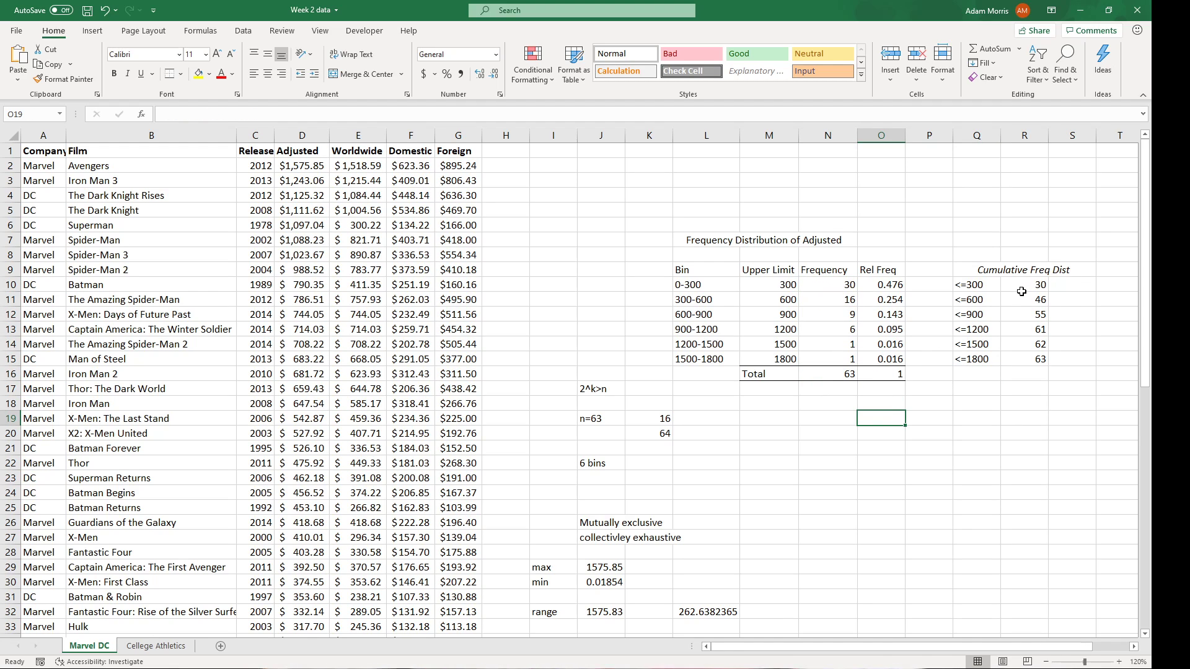
{"action": "left_click_drag", "start_coordinate": [1015, 289], "coordinate": [1017, 357]}
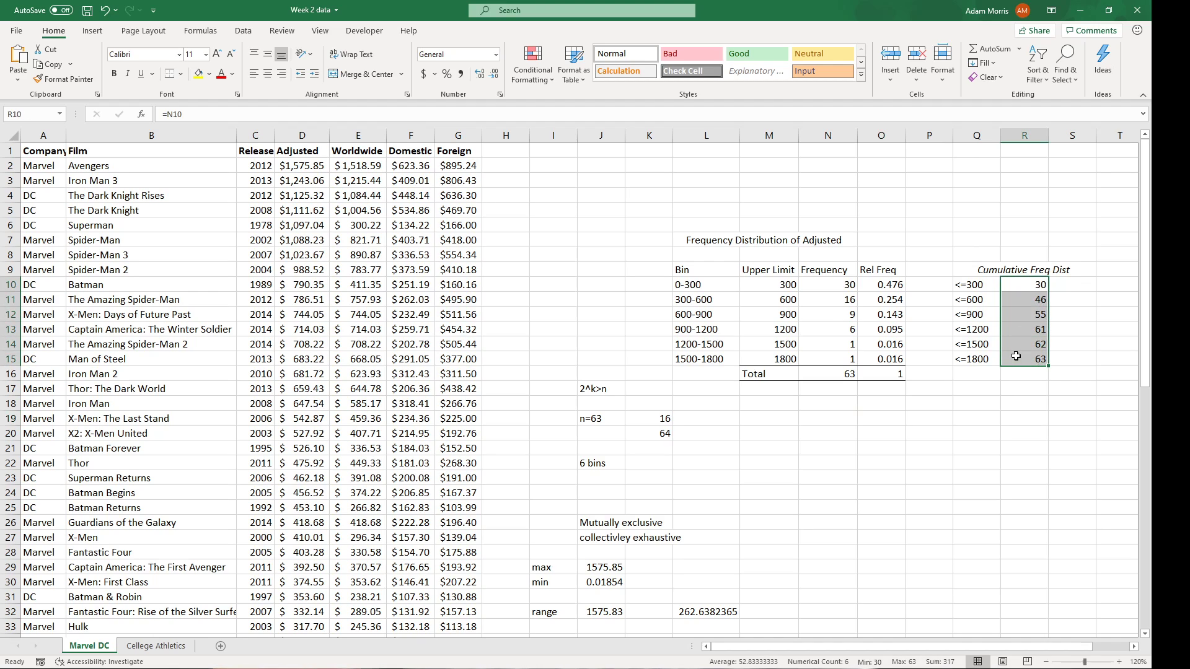
{"action": "left_click", "coordinate": [991, 391]}
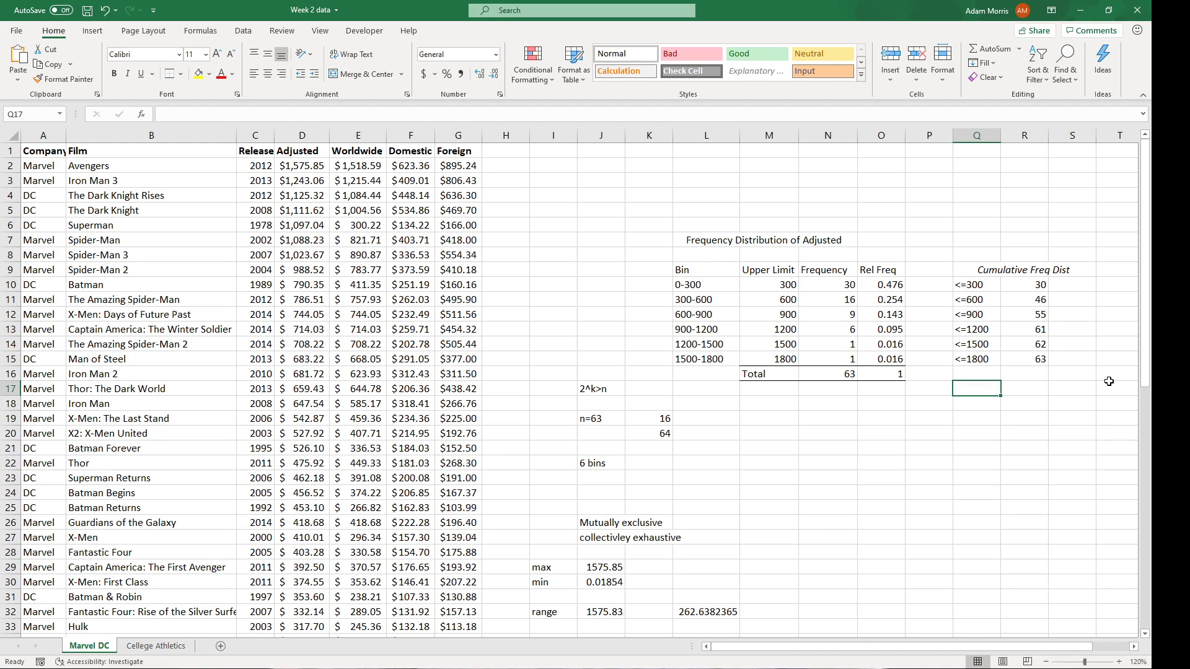
{"action": "left_click", "coordinate": [1077, 285]}
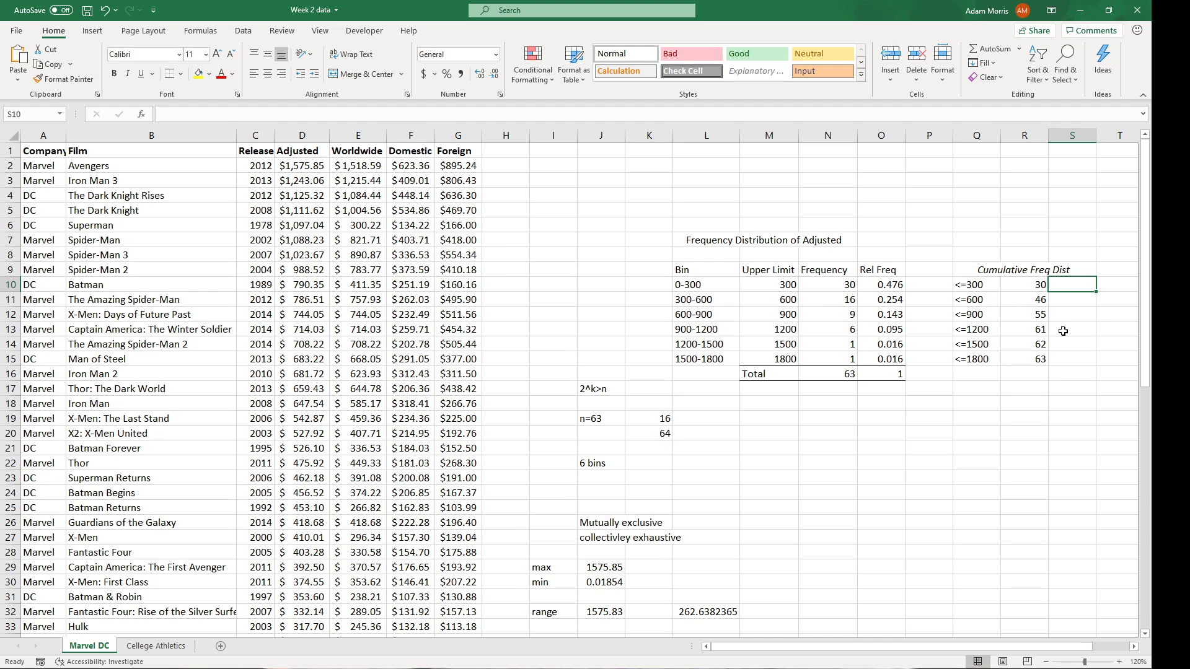
{"action": "type", "text": "="}
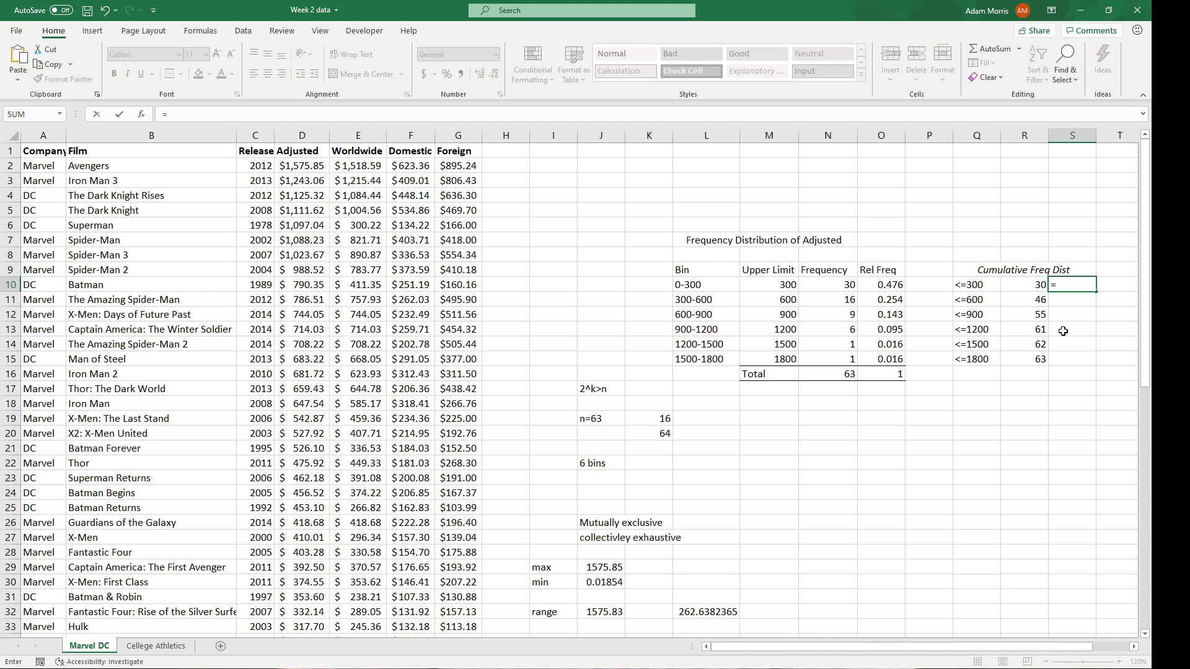
{"action": "left_click", "coordinate": [1037, 290]}
{"action": "type", "text": "/"}
{"action": "left_click", "coordinate": [833, 375]}
{"action": "key", "text": "Return"}
{"action": "left_click", "coordinate": [1060, 285]}
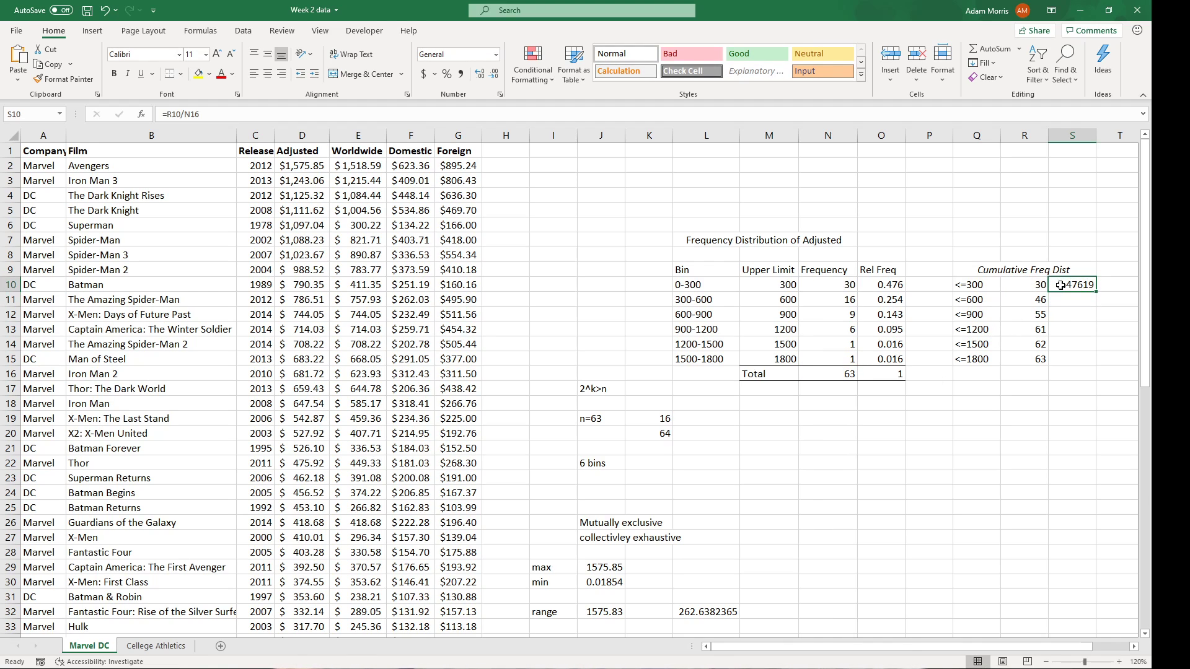
{"action": "left_click", "coordinate": [192, 113]}
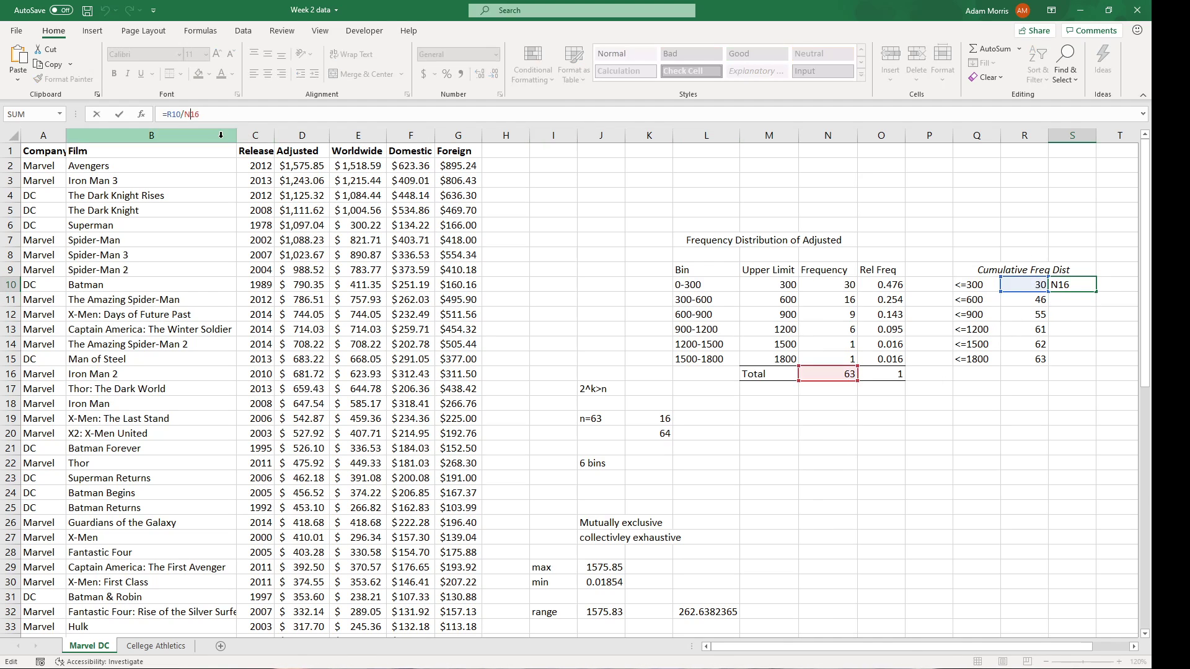
{"action": "type", "text": "$"}
{"action": "left_click", "coordinate": [119, 114]}
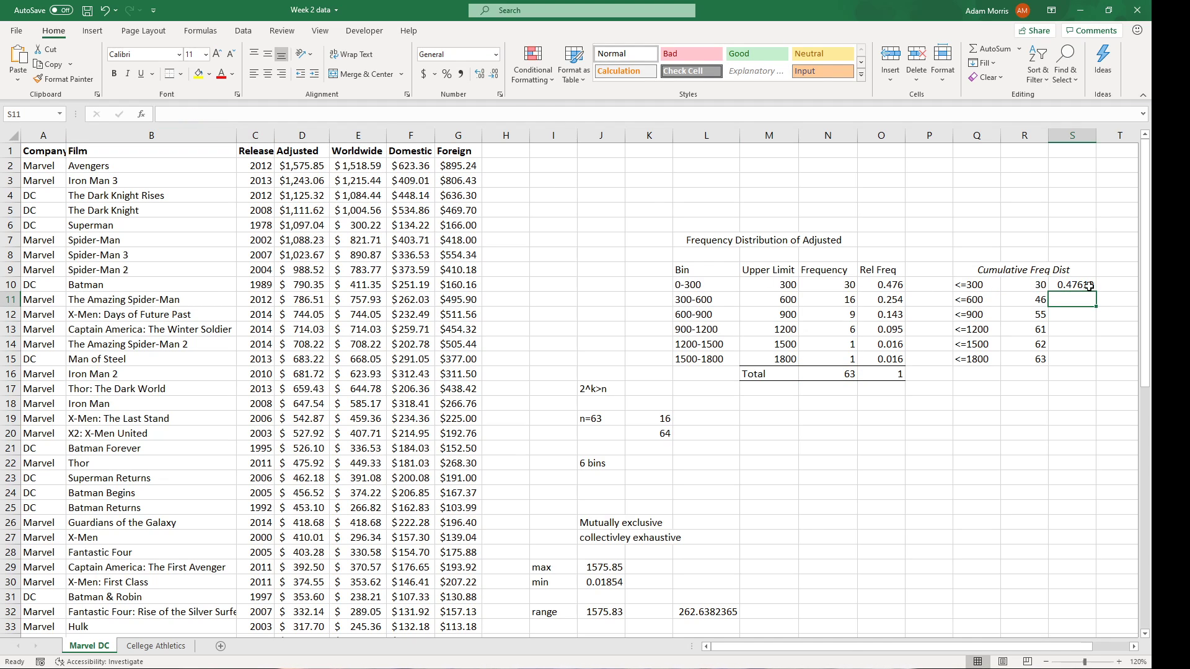
{"action": "left_click_drag", "start_coordinate": [1096, 289], "coordinate": [1095, 365]}
{"action": "left_click", "coordinate": [1065, 416]}
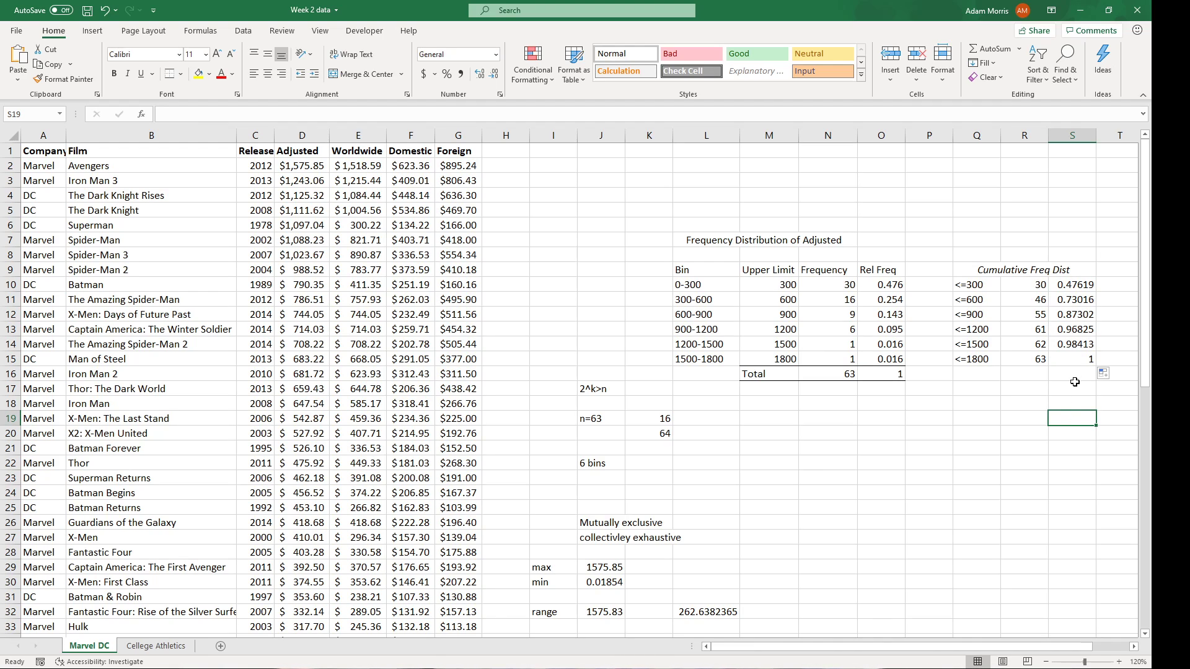
{"action": "left_click", "coordinate": [1088, 330]}
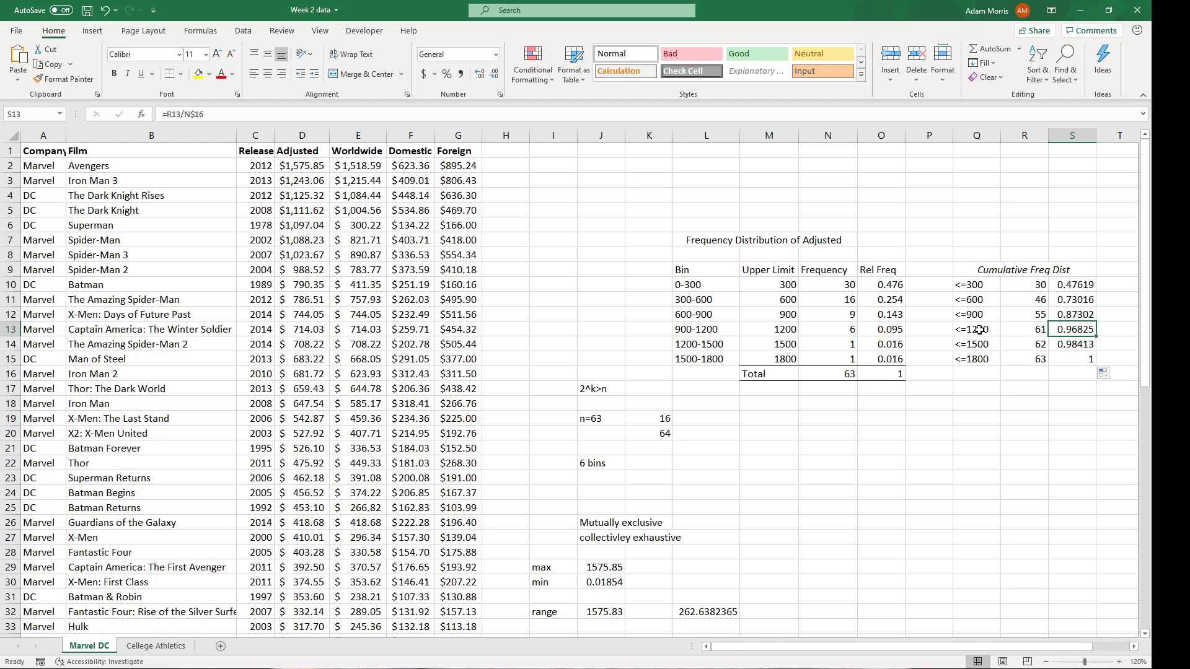
{"action": "left_click", "coordinate": [963, 455]}
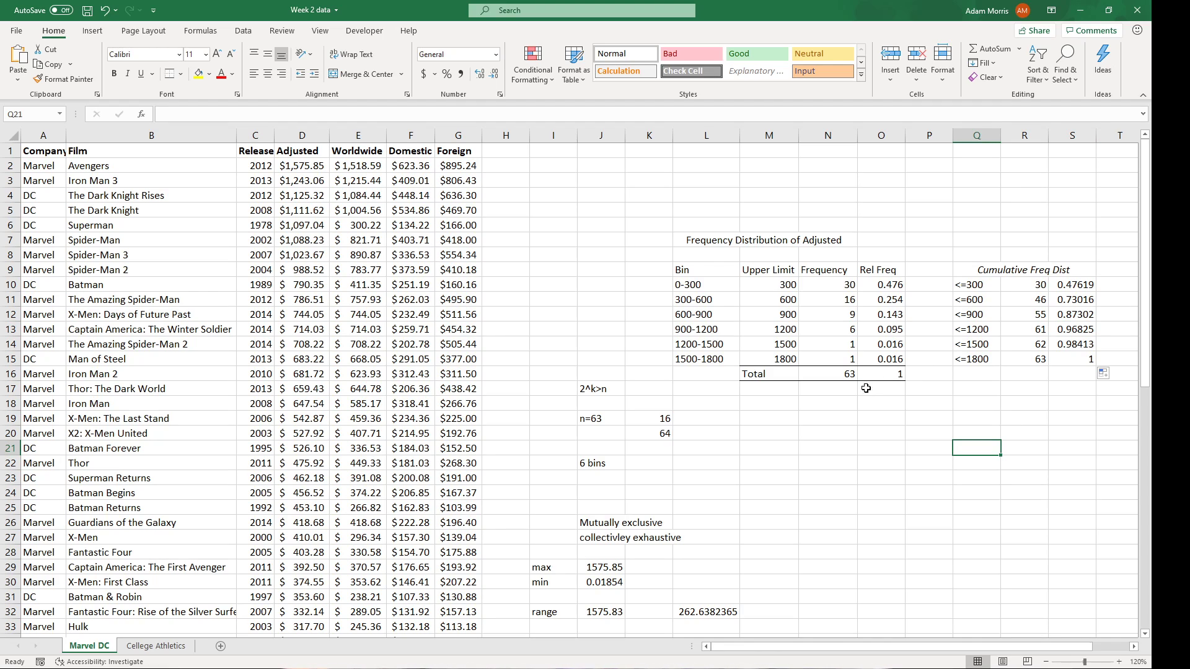
{"action": "left_click", "coordinate": [831, 412]}
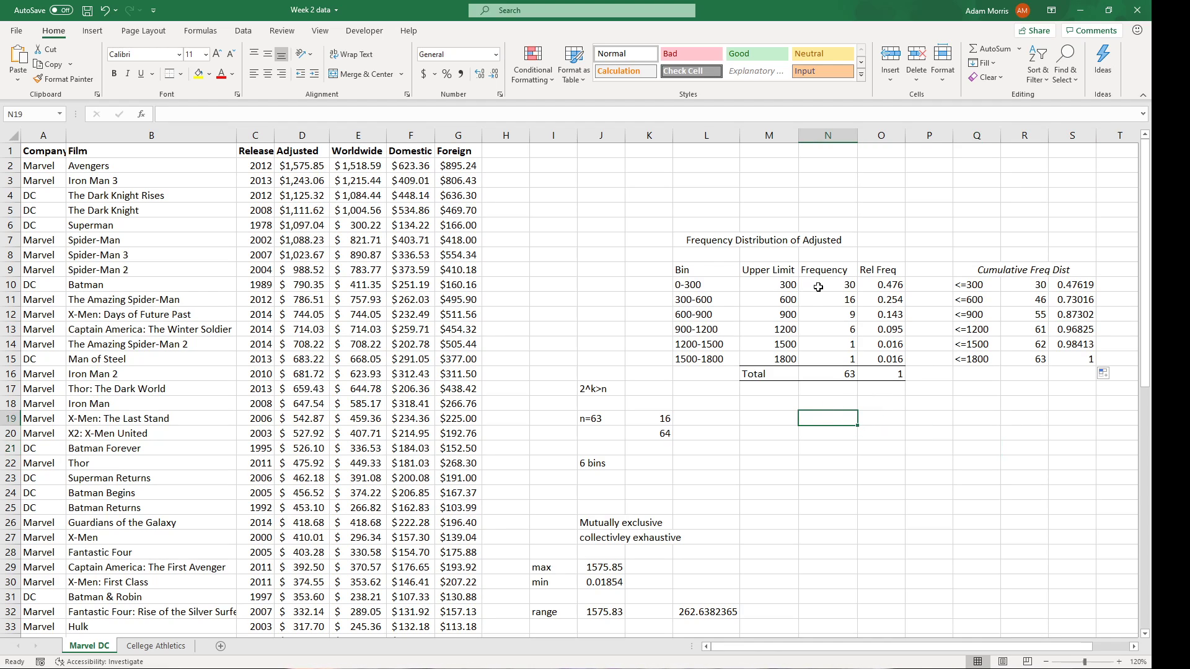
Insert a clustered column chart from M10:N15 and move it down-left.
{"action": "left_click", "coordinate": [759, 282]}
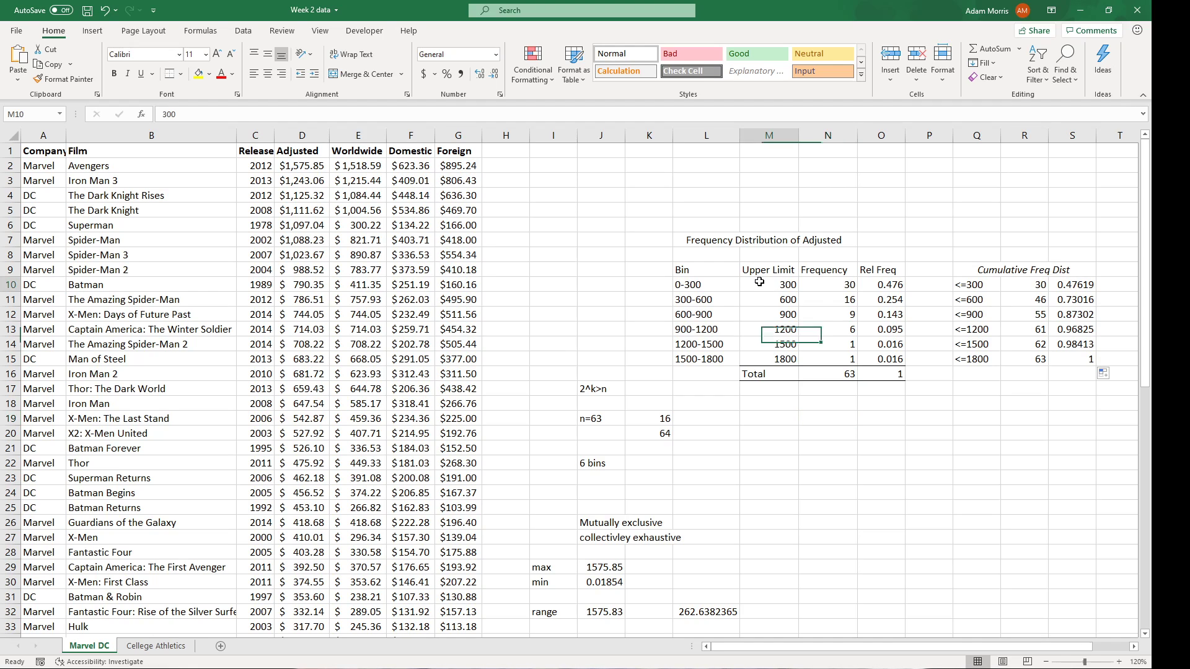
{"action": "left_click_drag", "start_coordinate": [759, 282], "coordinate": [828, 356]}
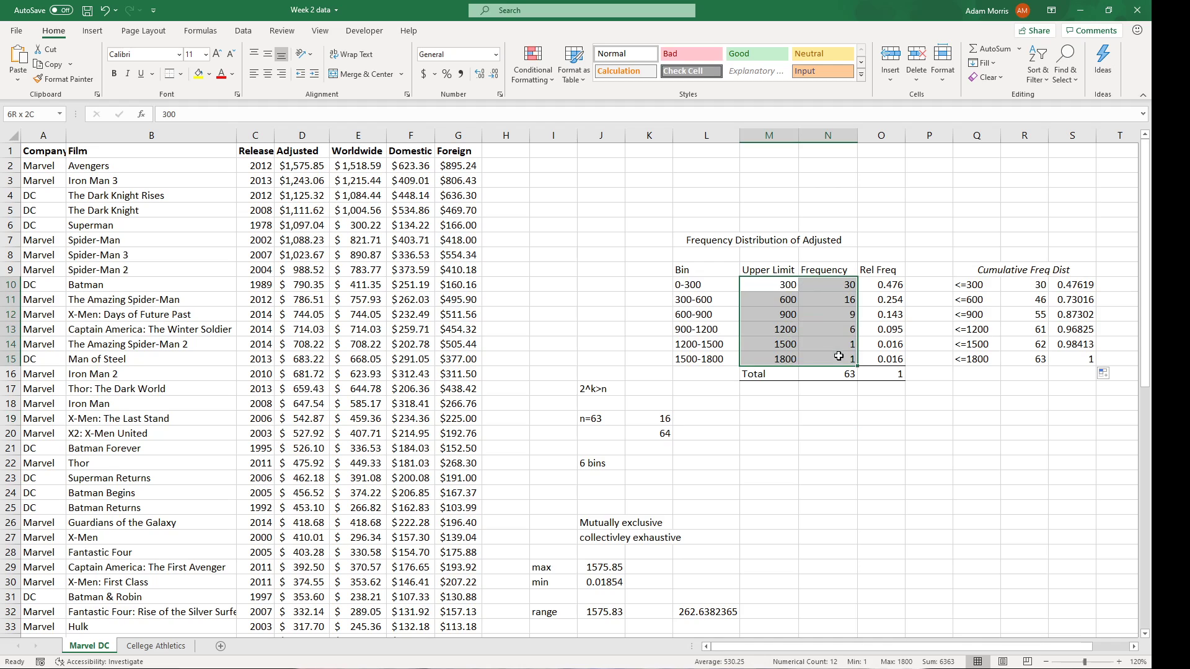
{"action": "left_click", "coordinate": [92, 30]}
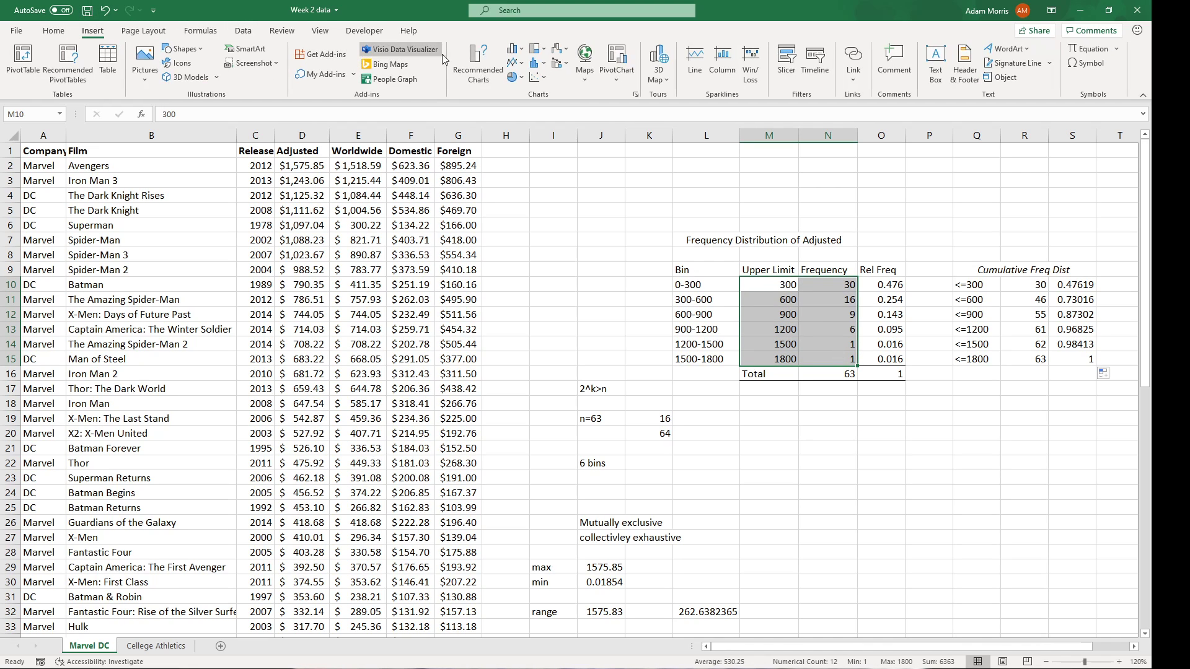
{"action": "left_click", "coordinate": [513, 54]}
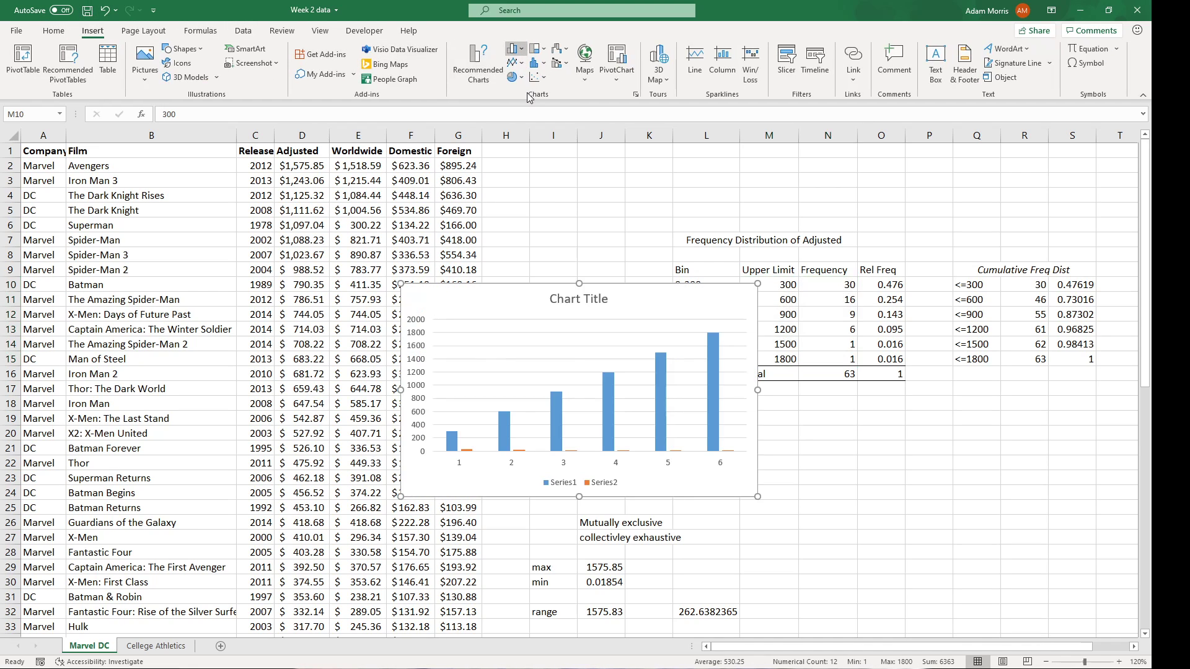
{"action": "left_click_drag", "start_coordinate": [632, 295], "coordinate": [565, 330]}
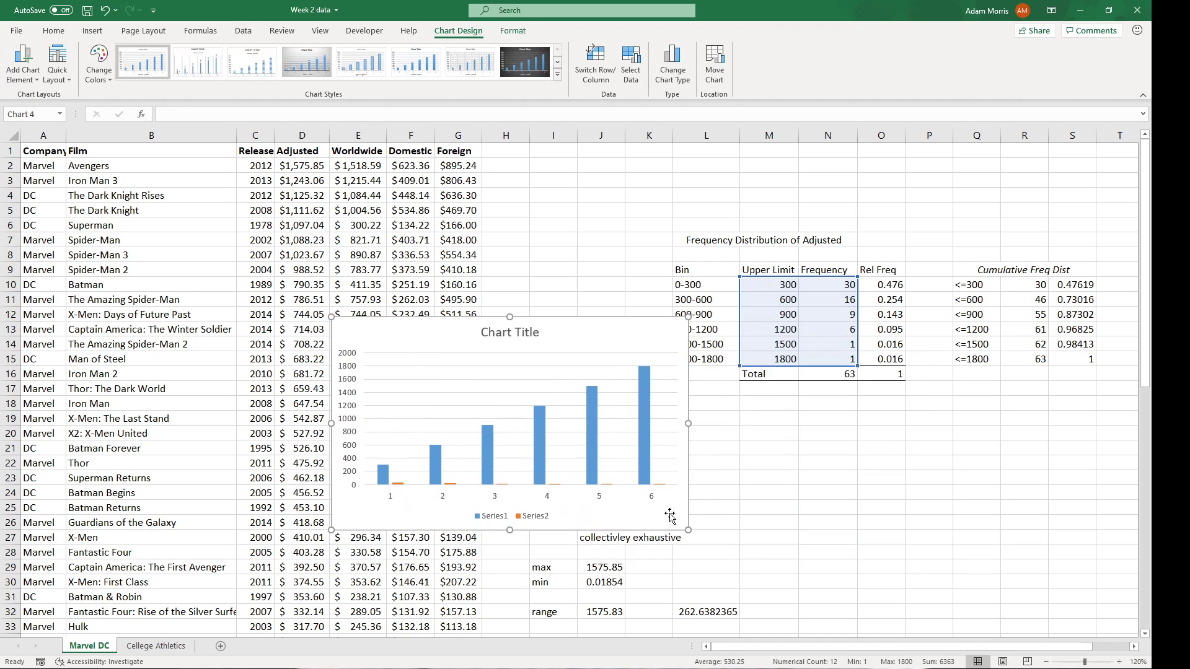
Delete the upper-limit series and set the axis labels to M10:M15 (300–1800).
{"action": "left_click", "coordinate": [644, 477]}
{"action": "key", "text": "Delete"}
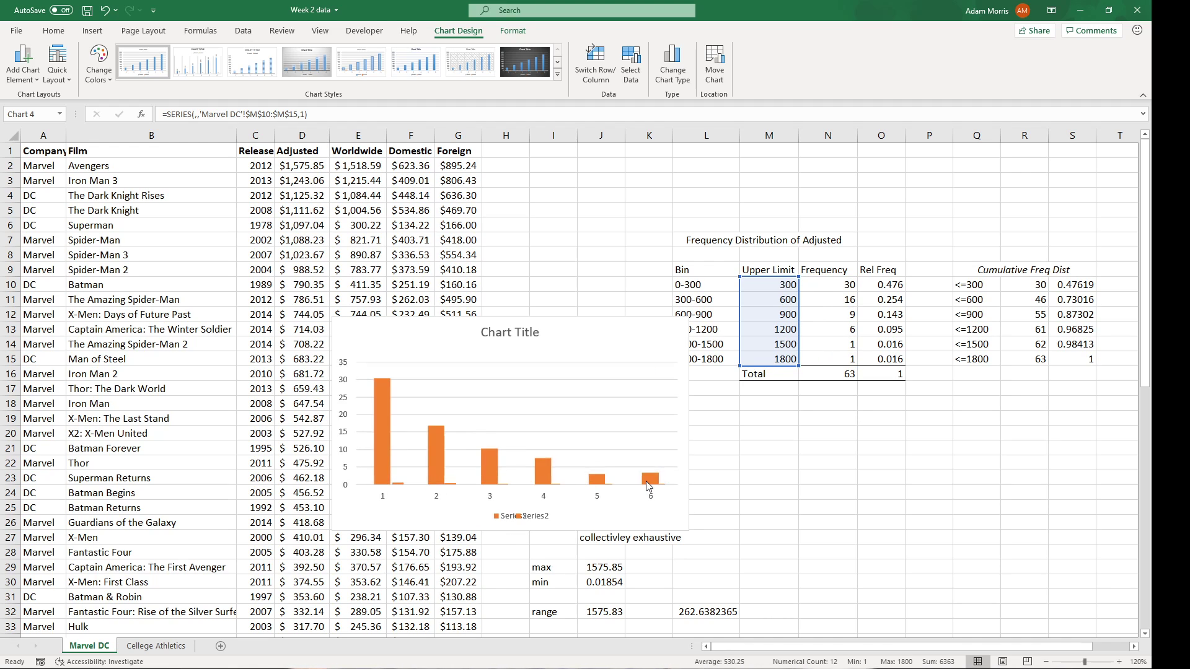
{"action": "left_click_drag", "start_coordinate": [616, 337], "coordinate": [901, 429]}
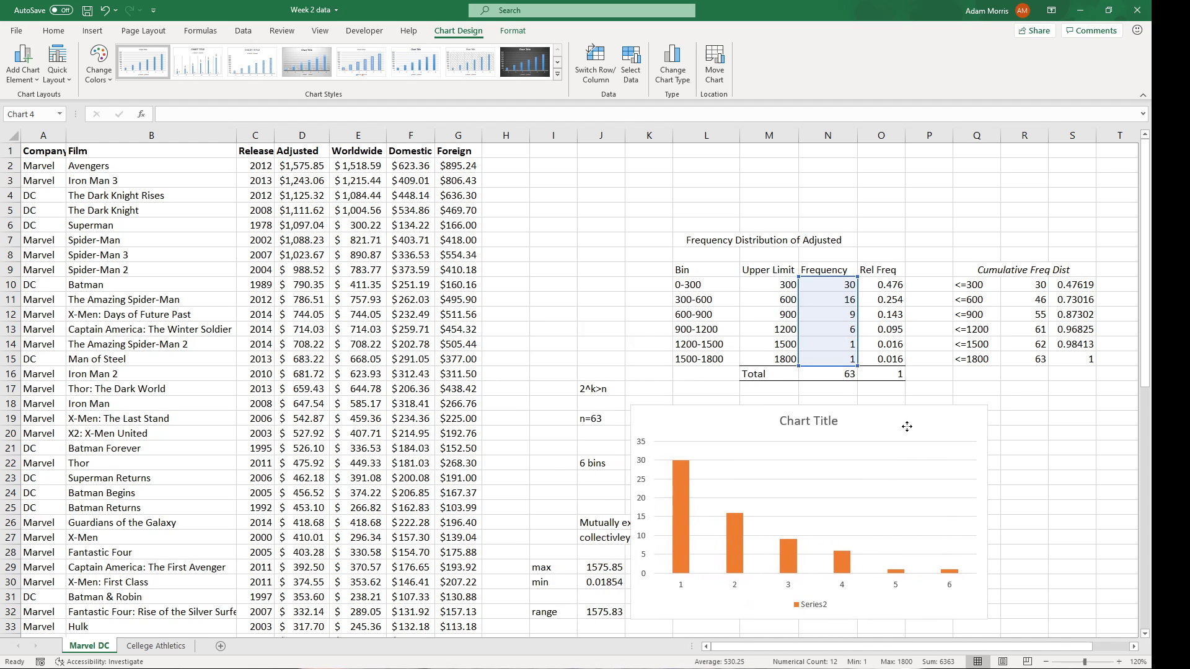
{"action": "left_click", "coordinate": [843, 587]}
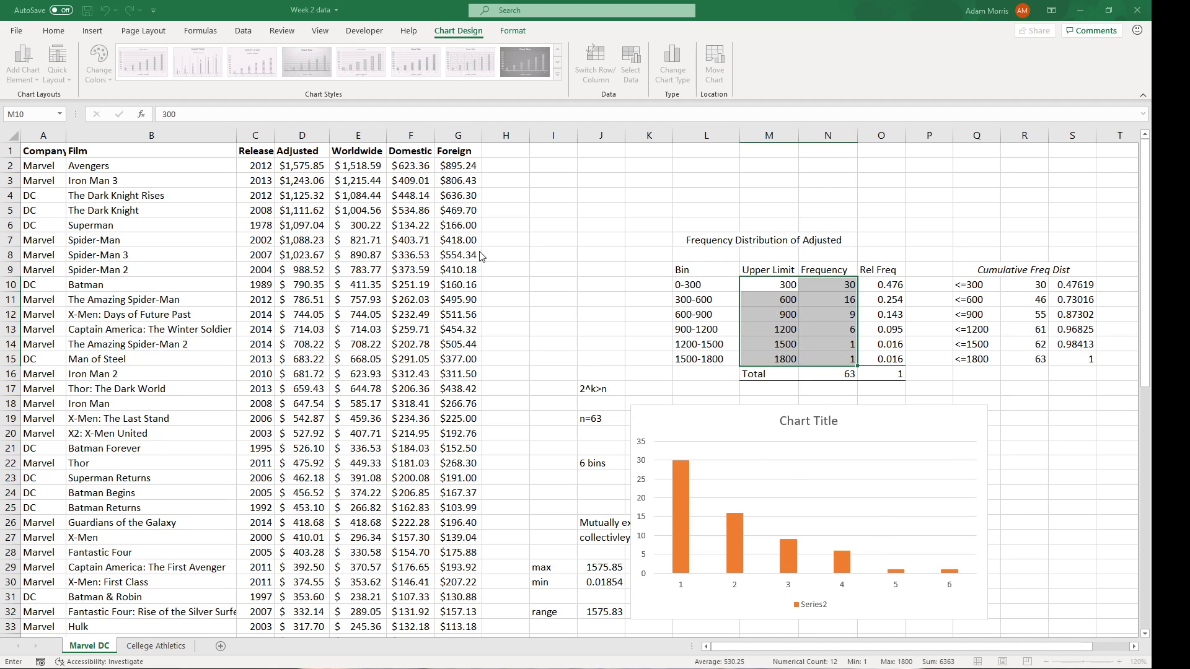
{"action": "left_click_drag", "start_coordinate": [761, 286], "coordinate": [775, 364]}
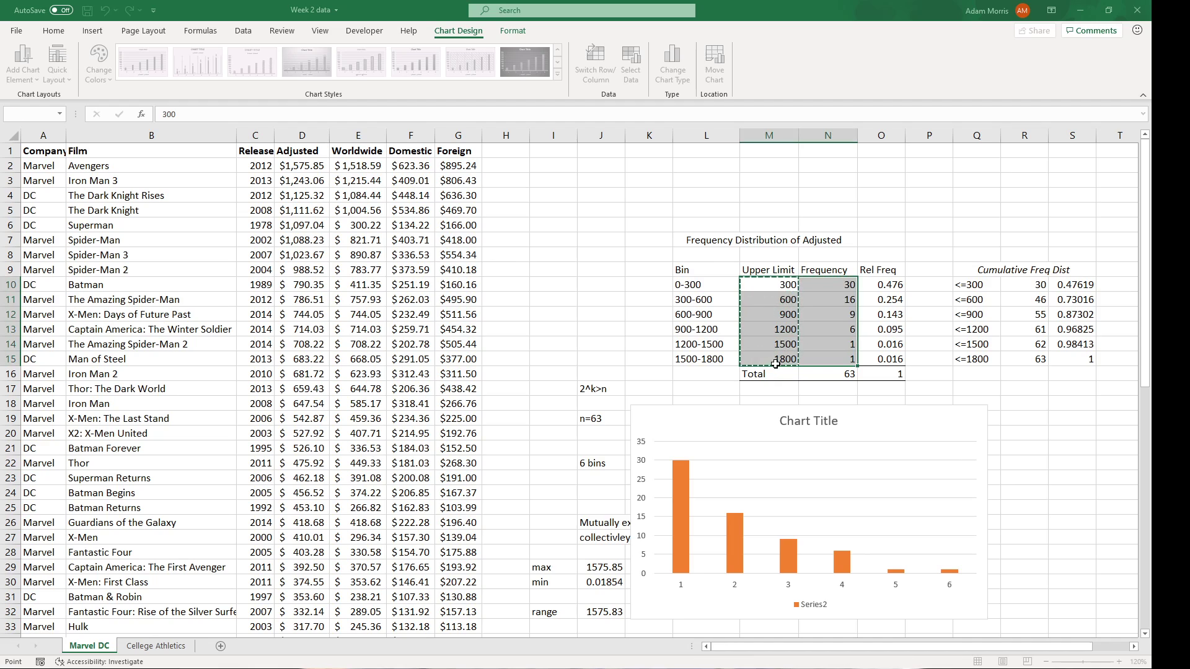
{"action": "key", "text": "Return"}
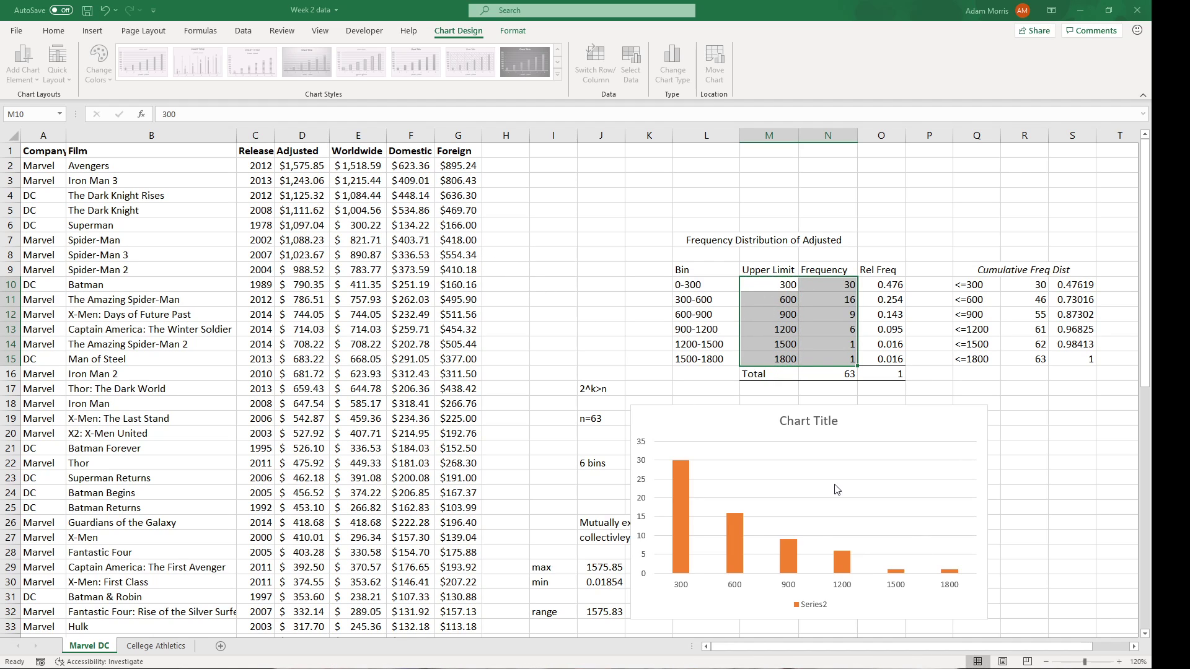
{"action": "left_click", "coordinate": [609, 330]}
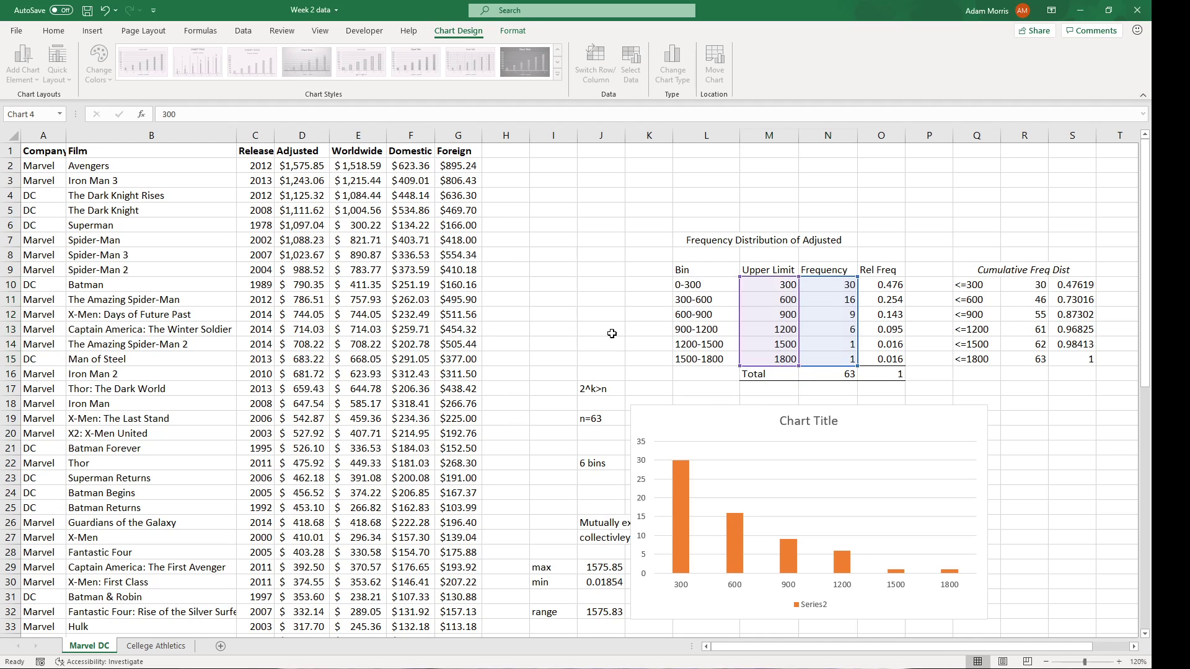
Replace the chart title text with 'Histogram'.
{"action": "double_click", "coordinate": [810, 421]}
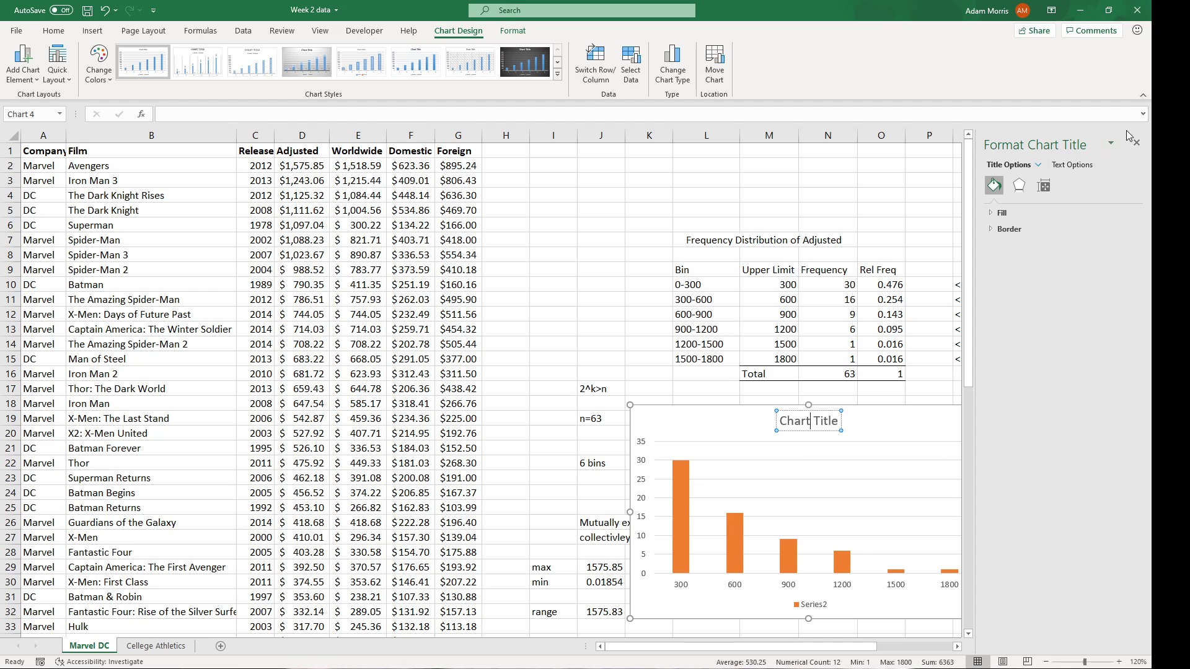
{"action": "left_click", "coordinate": [1137, 142]}
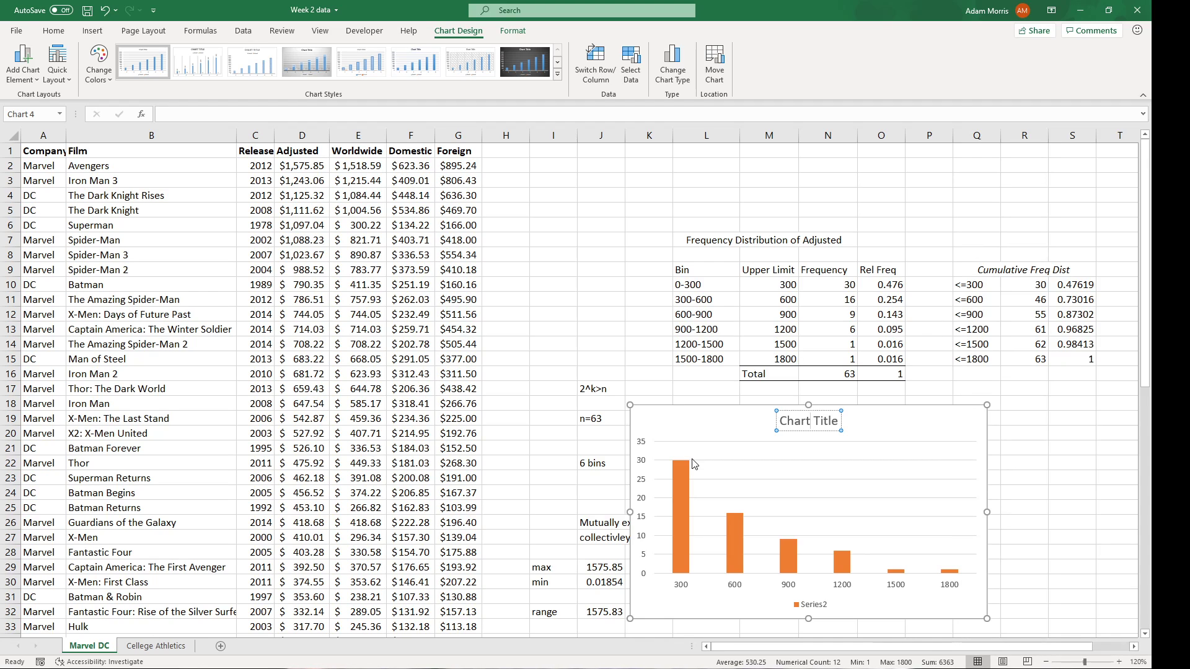
{"action": "double_click", "coordinate": [822, 420]}
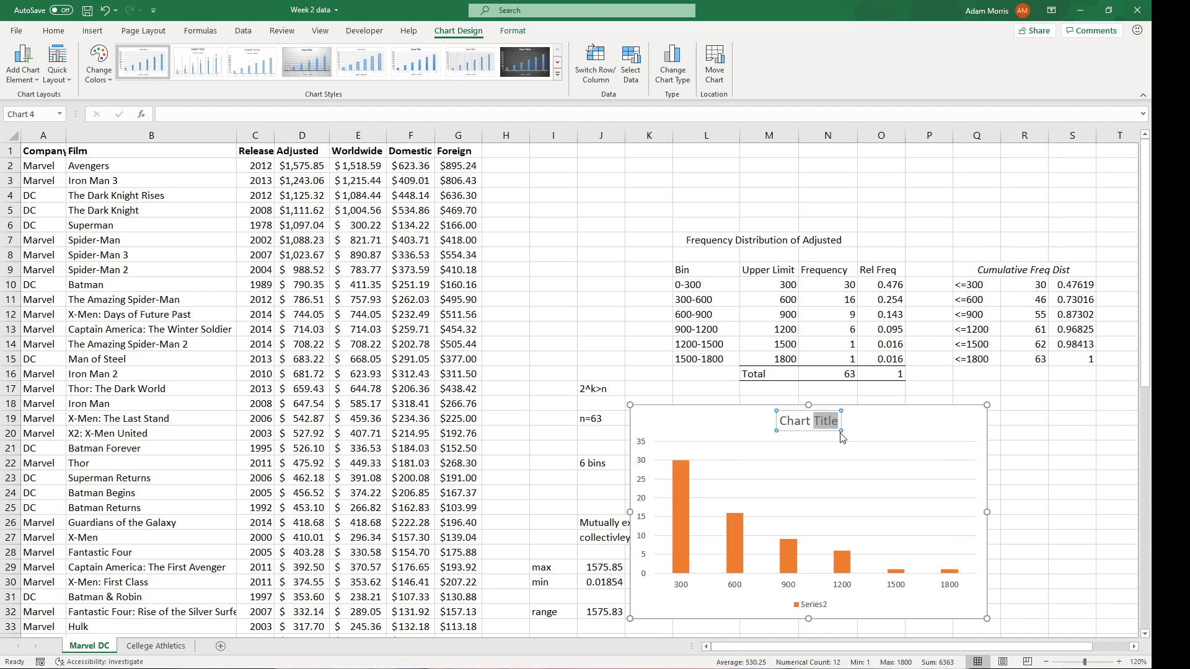
{"action": "triple_click", "coordinate": [825, 421]}
{"action": "double_click", "coordinate": [825, 422]}
{"action": "triple_click", "coordinate": [825, 421]}
{"action": "type", "text": "Hi"}
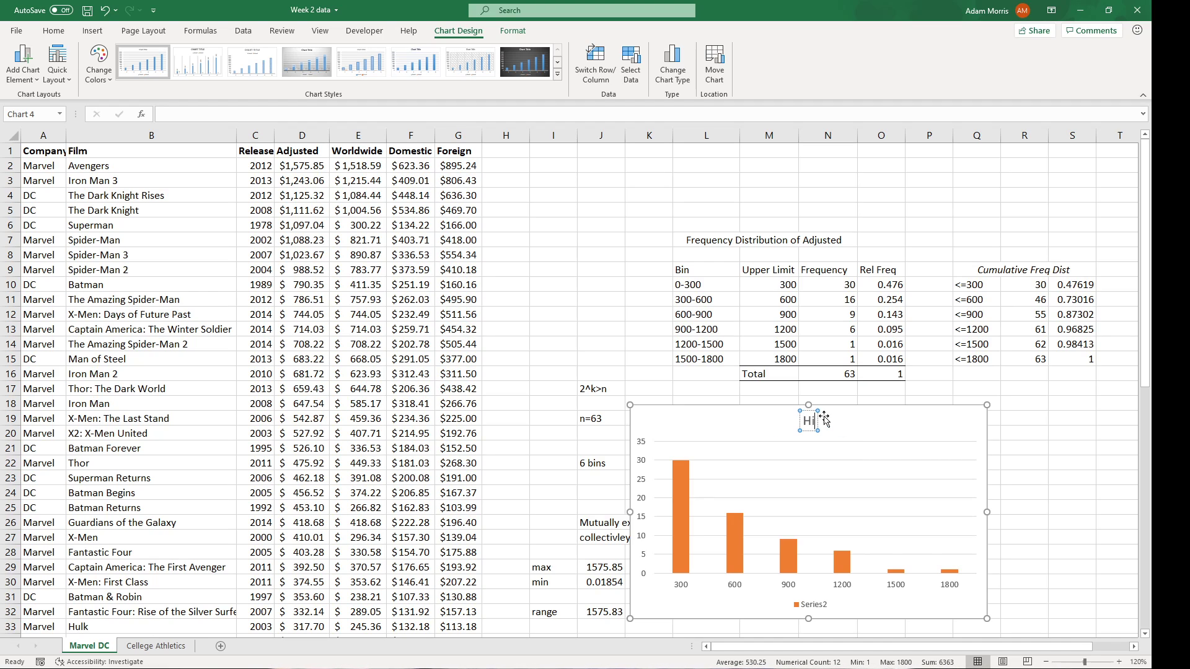
{"action": "type", "text": "stogrem"}
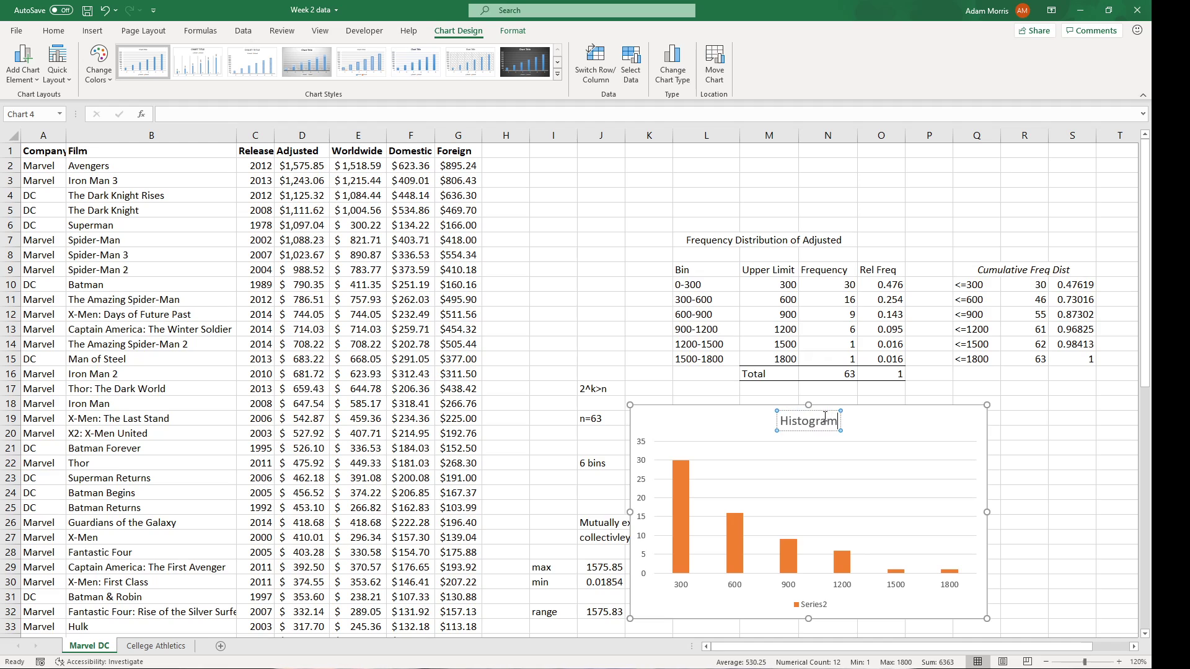
{"action": "key", "text": "Return"}
{"action": "key", "text": "BackSpace"}
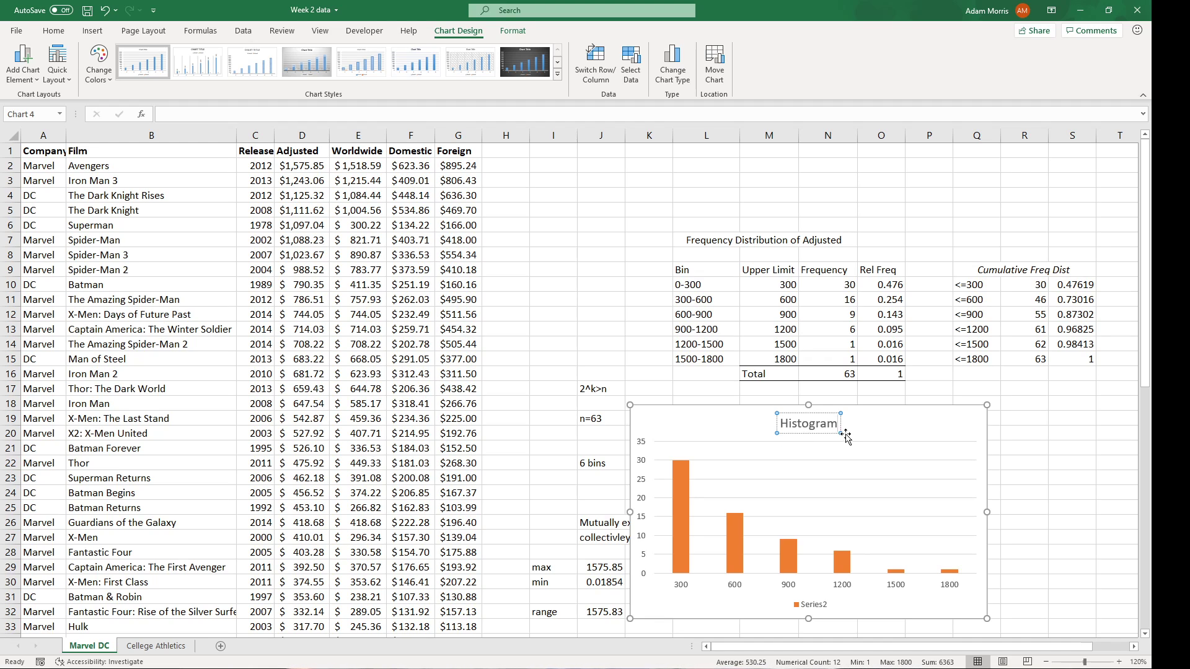
Move the Histogram chart up over the film data in columns C–H.
{"action": "left_click", "coordinate": [894, 437]}
{"action": "left_click_drag", "start_coordinate": [893, 437], "coordinate": [526, 235]}
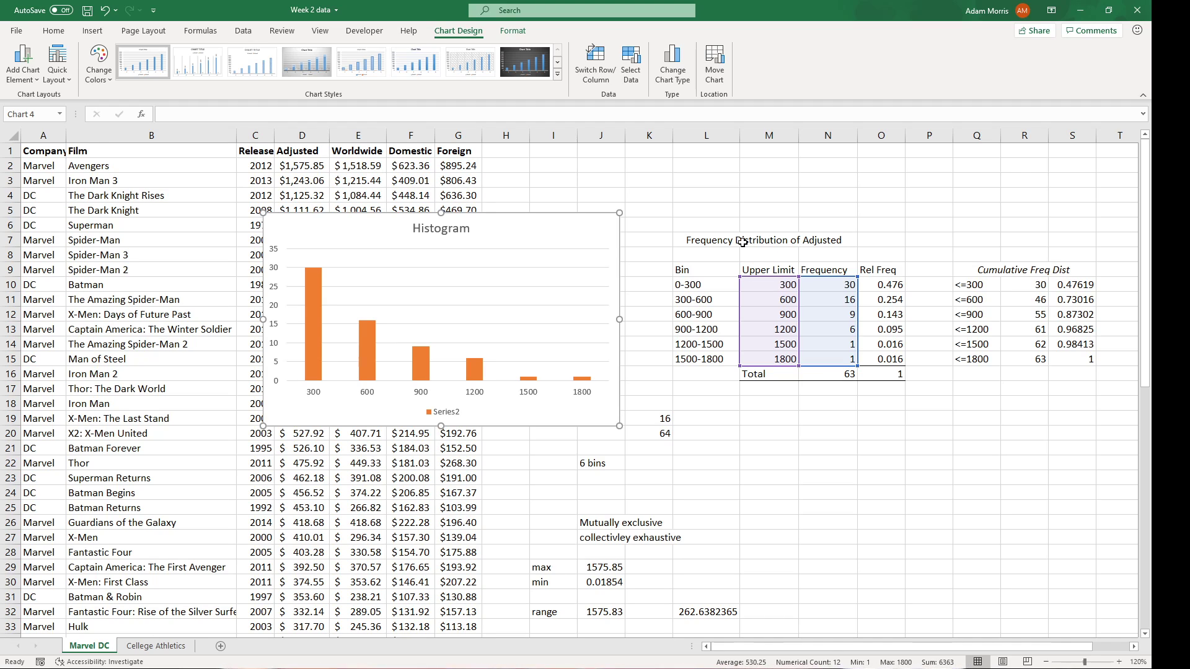
{"action": "left_click", "coordinate": [827, 403]}
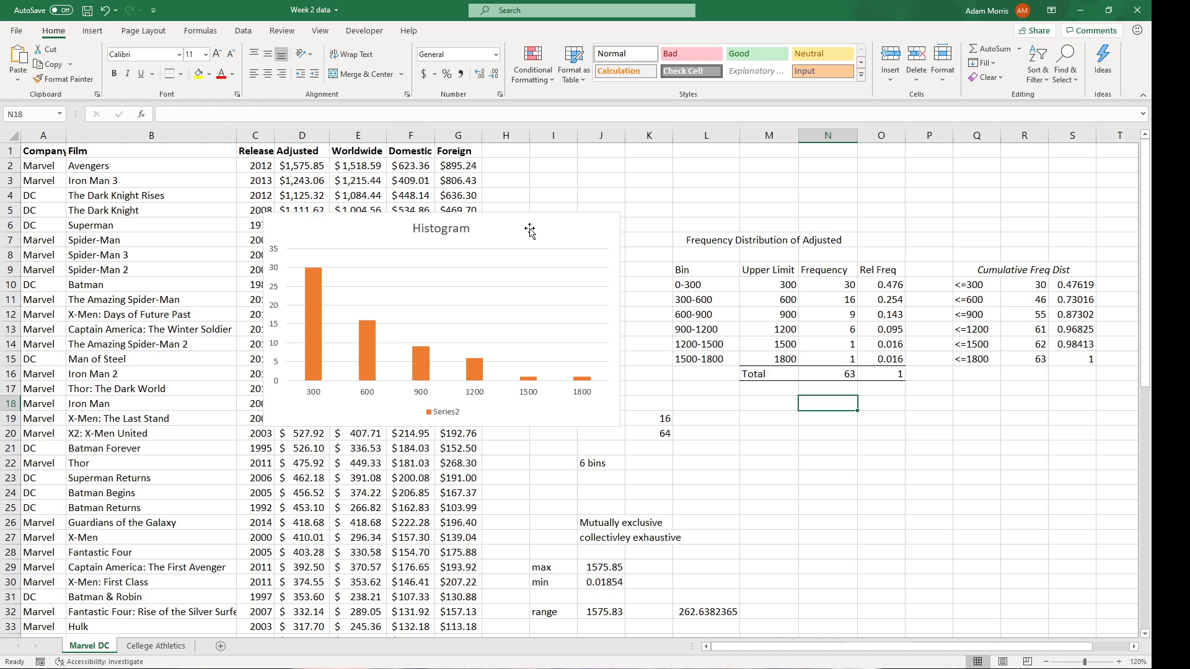
Copy the upper limits M10:M15 (300–1800) into O26:O31.
{"action": "left_click", "coordinate": [844, 512]}
{"action": "left_click_drag", "start_coordinate": [771, 284], "coordinate": [776, 356]}
{"action": "key", "text": "ctrl+c"}
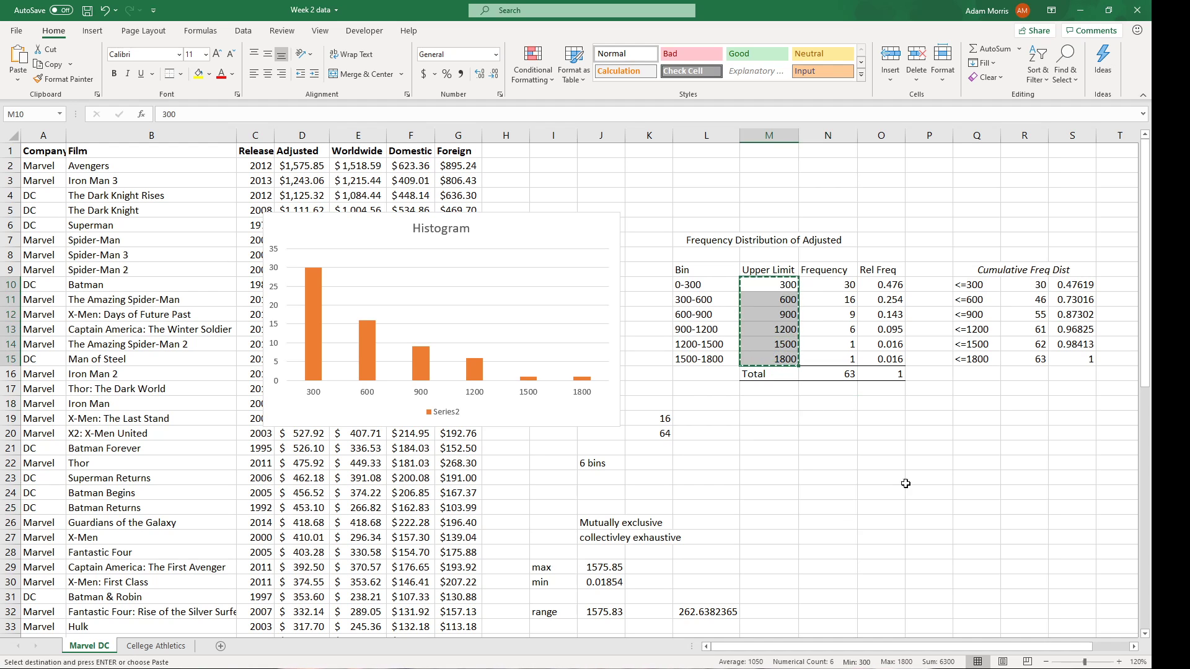
{"action": "scroll", "coordinate": [957, 515], "scroll_direction": "down", "scroll_amount": 2}
{"action": "left_click", "coordinate": [887, 434]}
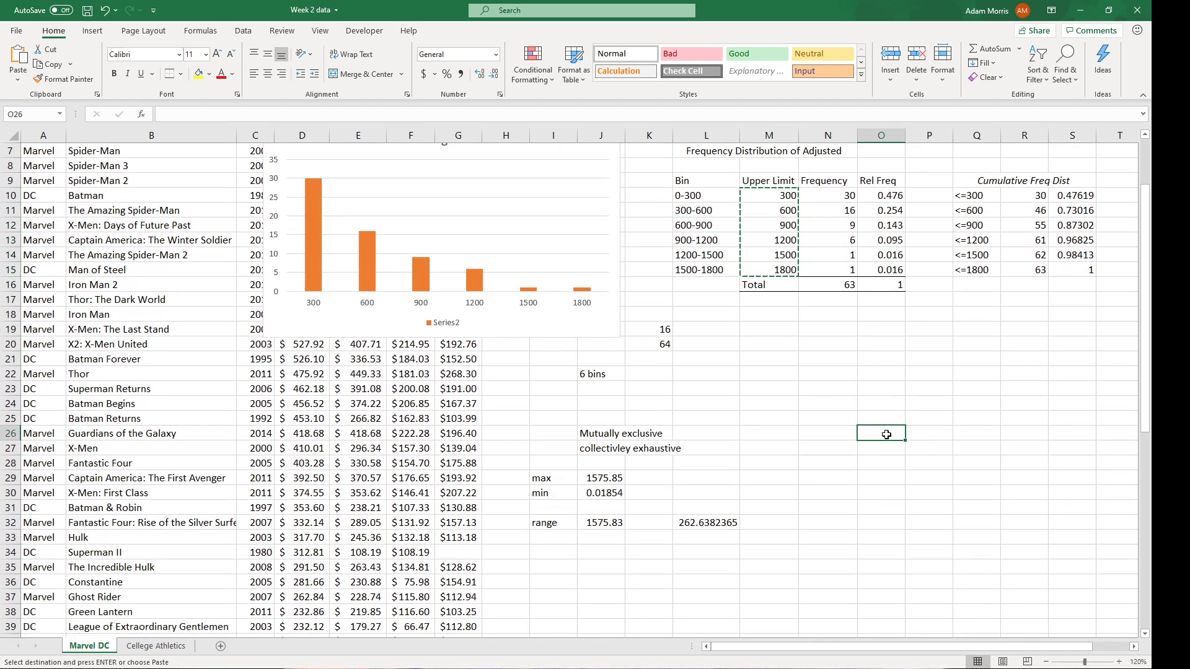
{"action": "key", "text": "ctrl+v"}
{"action": "left_click", "coordinate": [939, 450]}
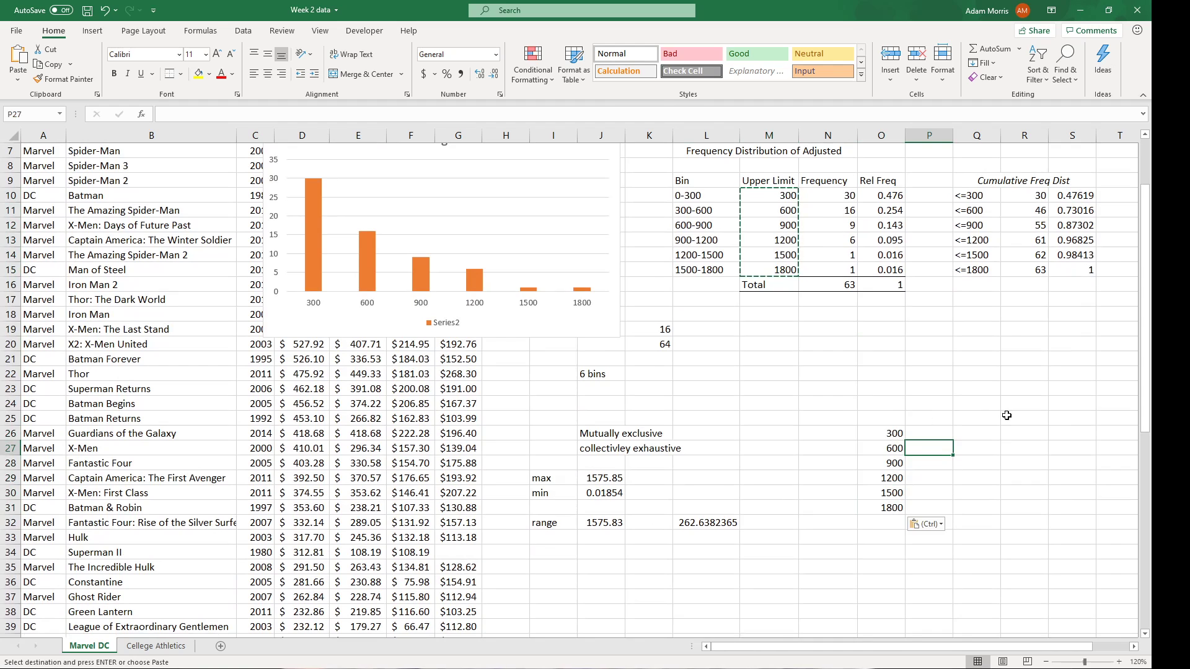
Label cell N23 'Data Analysis Toolpak' and bring up the Data tools.
{"action": "scroll", "coordinate": [1004, 416], "scroll_direction": "up", "scroll_amount": 1}
{"action": "left_click", "coordinate": [827, 438]}
{"action": "type", "text": "Data Analysis Toolpak"}
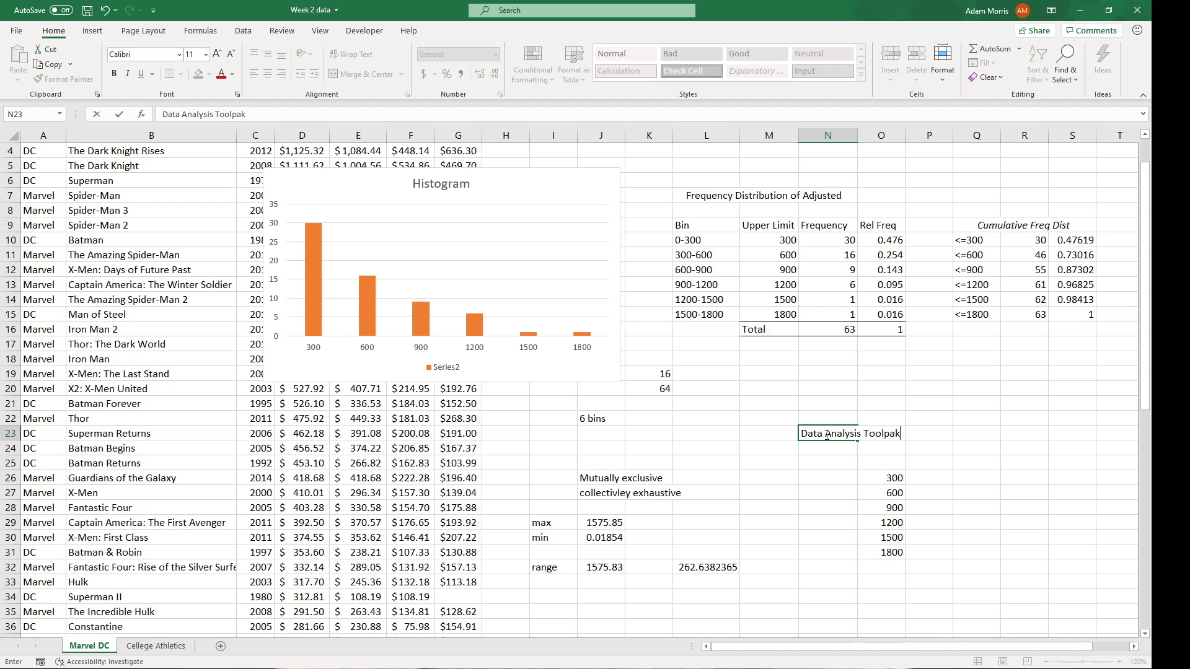
{"action": "key", "text": "Return"}
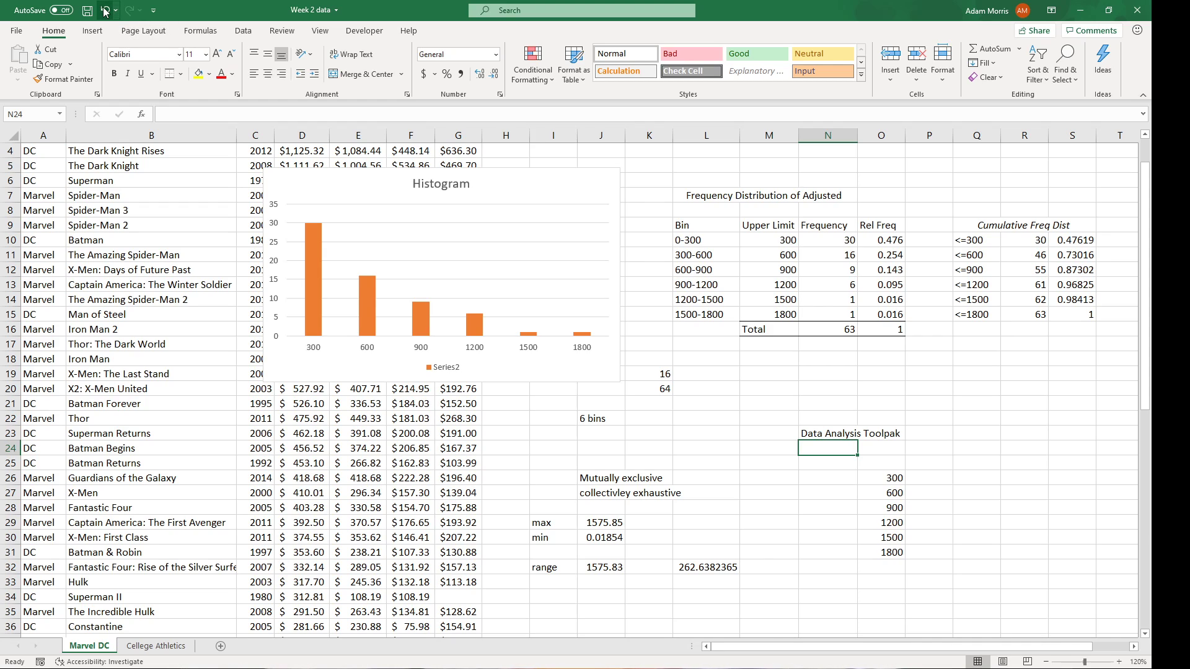
{"action": "left_click", "coordinate": [242, 34]}
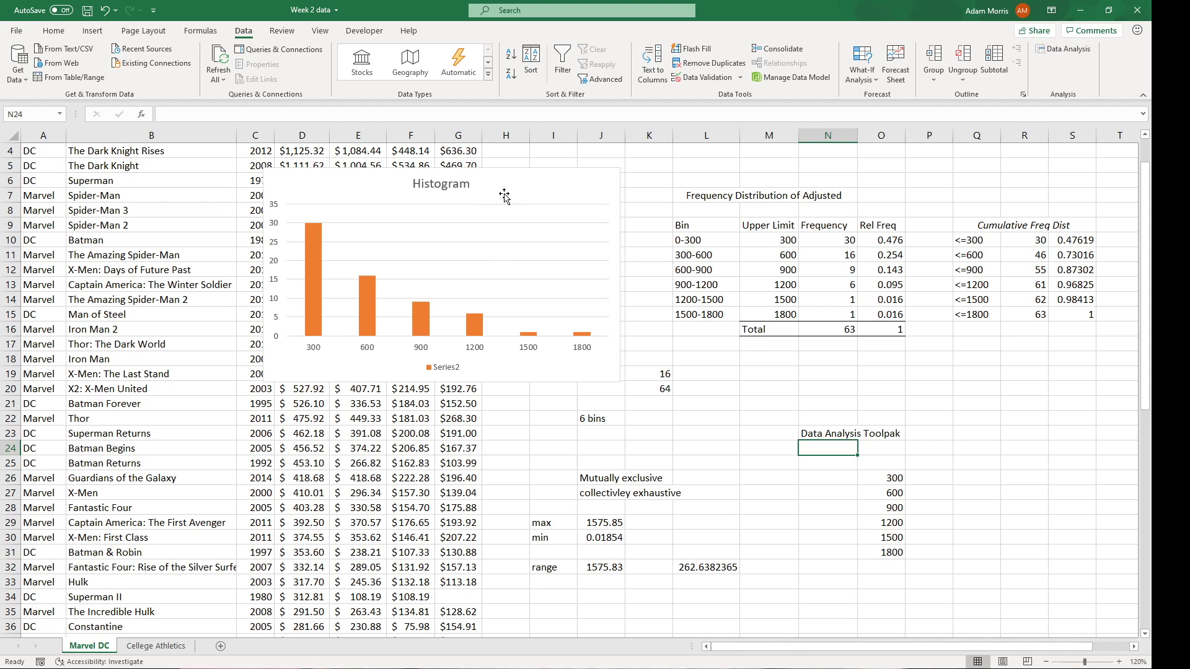
Choose the Histogram tool from the Data Analysis tools list.
{"action": "left_click", "coordinate": [1059, 50]}
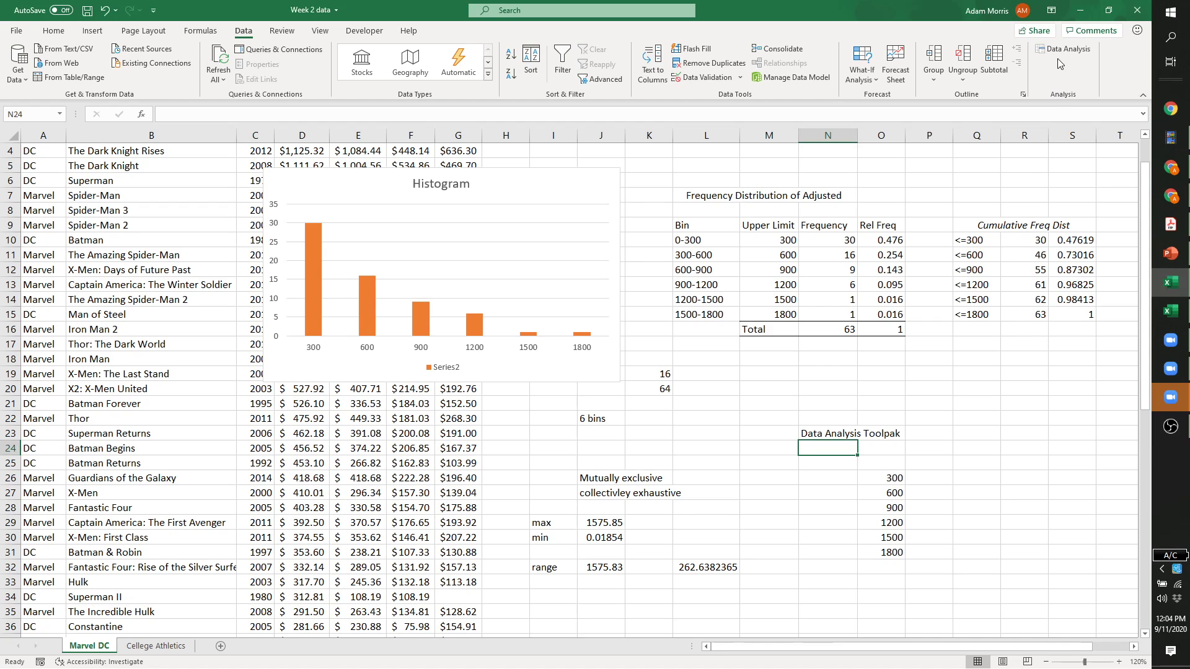
{"action": "left_click", "coordinate": [1060, 50]}
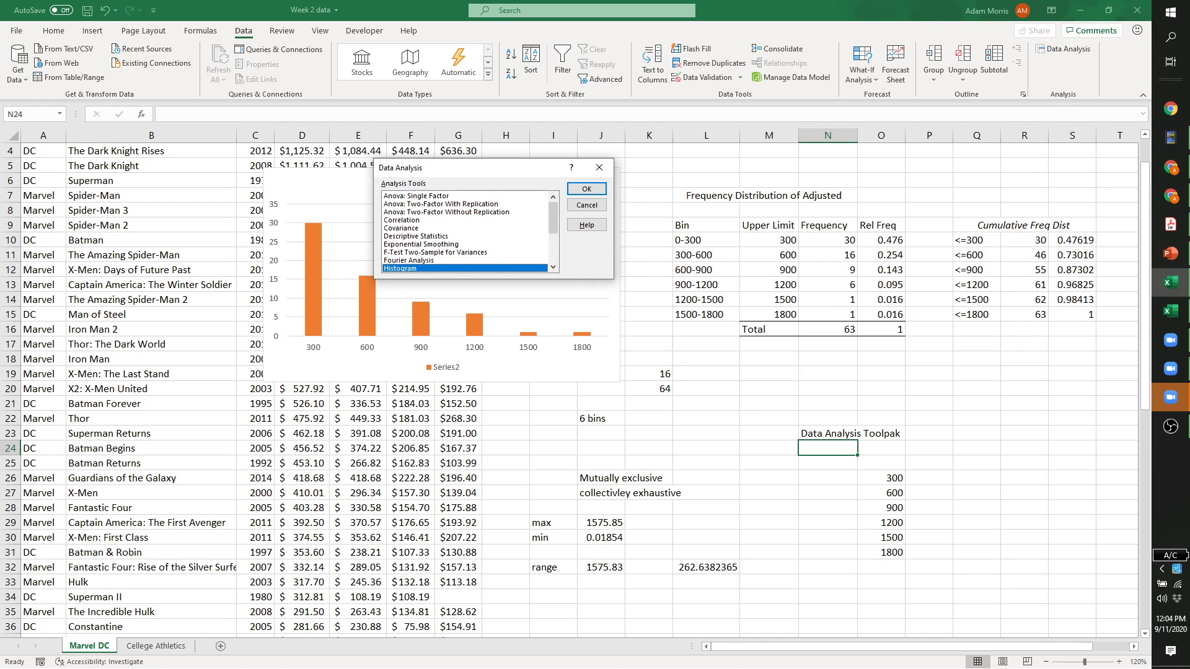
{"action": "left_click_drag", "start_coordinate": [475, 167], "coordinate": [506, 273]}
{"action": "left_click", "coordinate": [456, 343]}
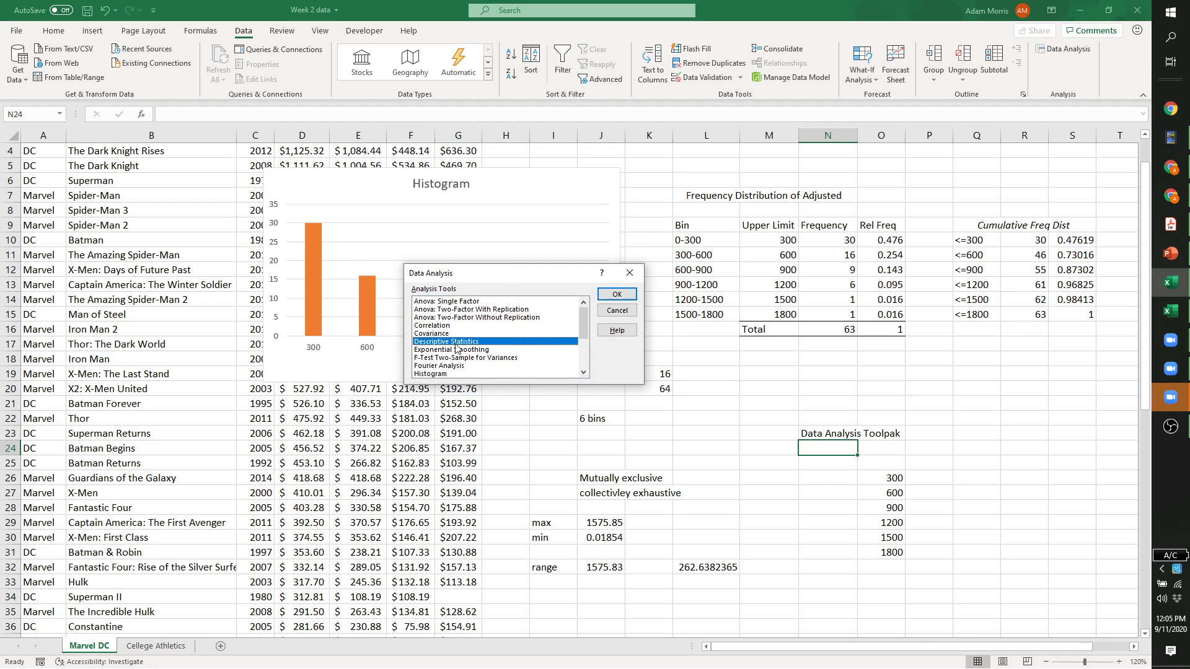
{"action": "scroll", "coordinate": [468, 360], "scroll_direction": "down", "scroll_amount": 1}
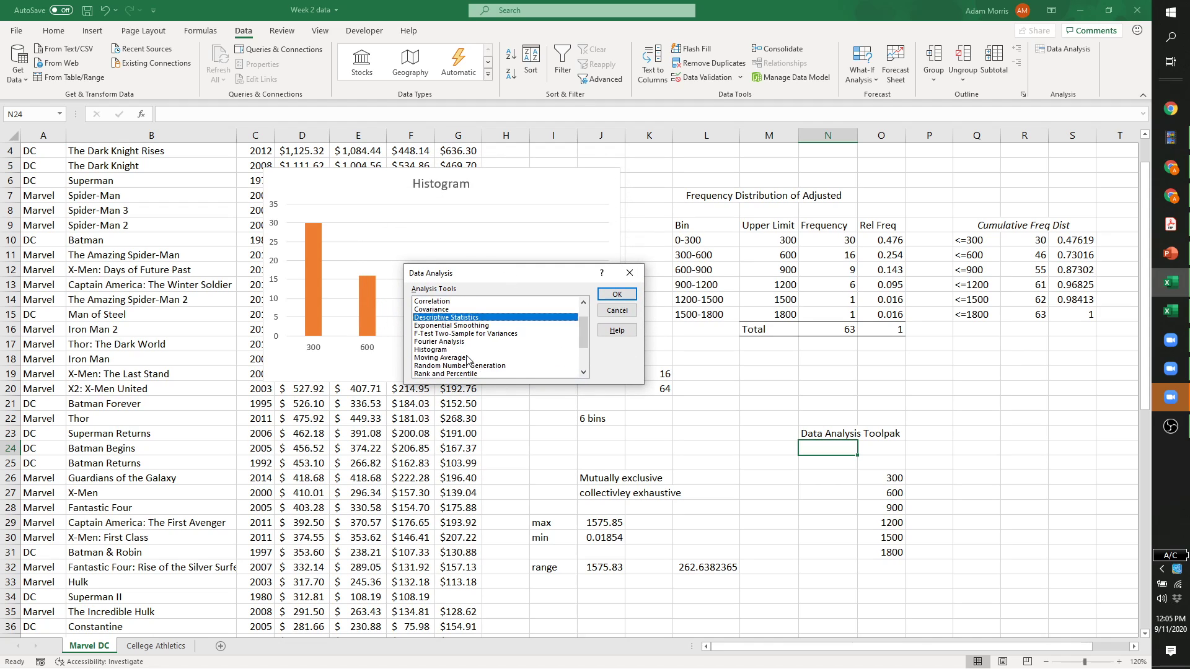
{"action": "scroll", "coordinate": [468, 359], "scroll_direction": "down", "scroll_amount": 2}
{"action": "scroll", "coordinate": [468, 359], "scroll_direction": "up", "scroll_amount": 3}
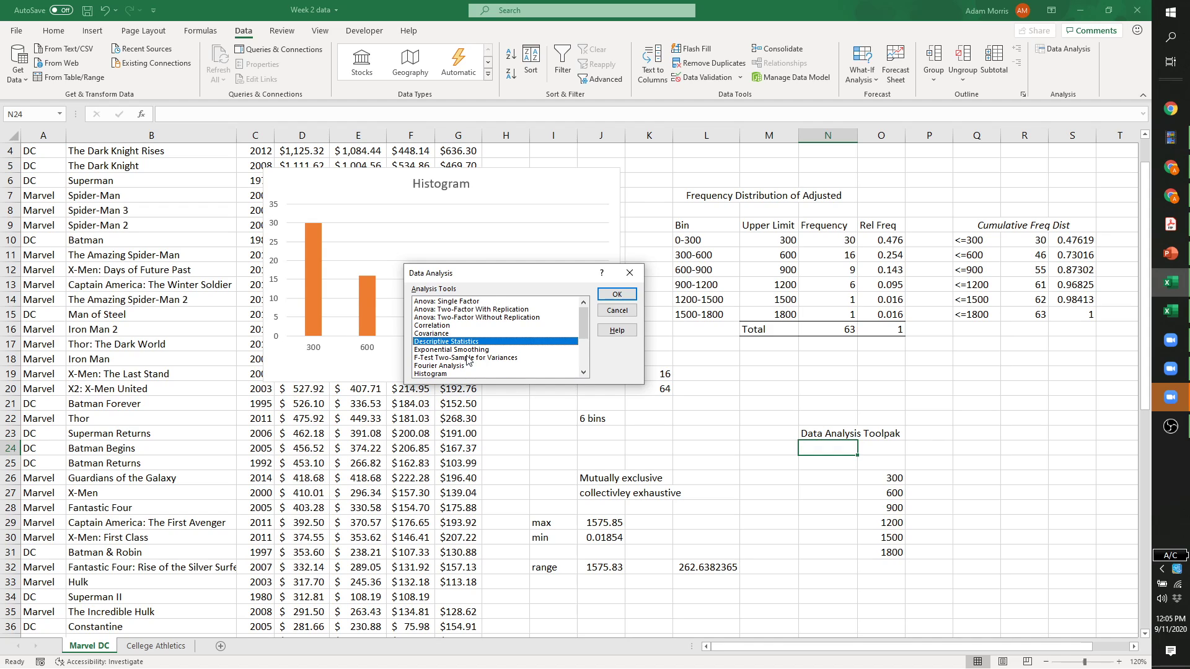
{"action": "scroll", "coordinate": [467, 355], "scroll_direction": "down", "scroll_amount": 3}
{"action": "scroll", "coordinate": [467, 351], "scroll_direction": "up", "scroll_amount": 3}
{"action": "left_click", "coordinate": [443, 374]}
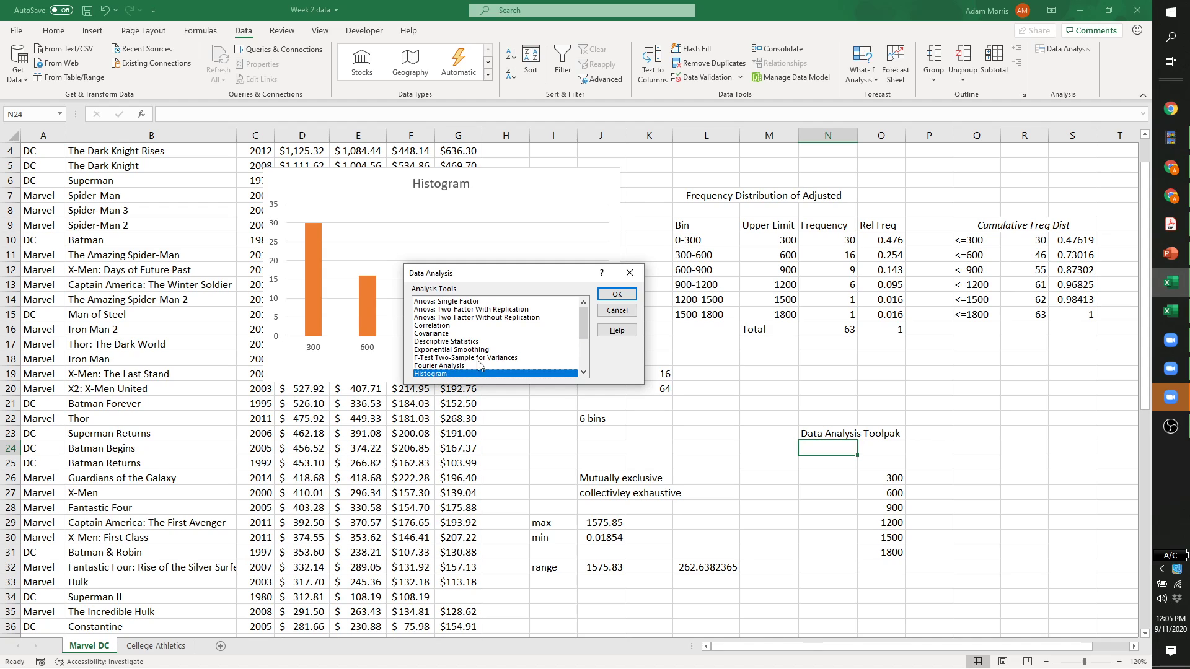
{"action": "left_click", "coordinate": [617, 296]}
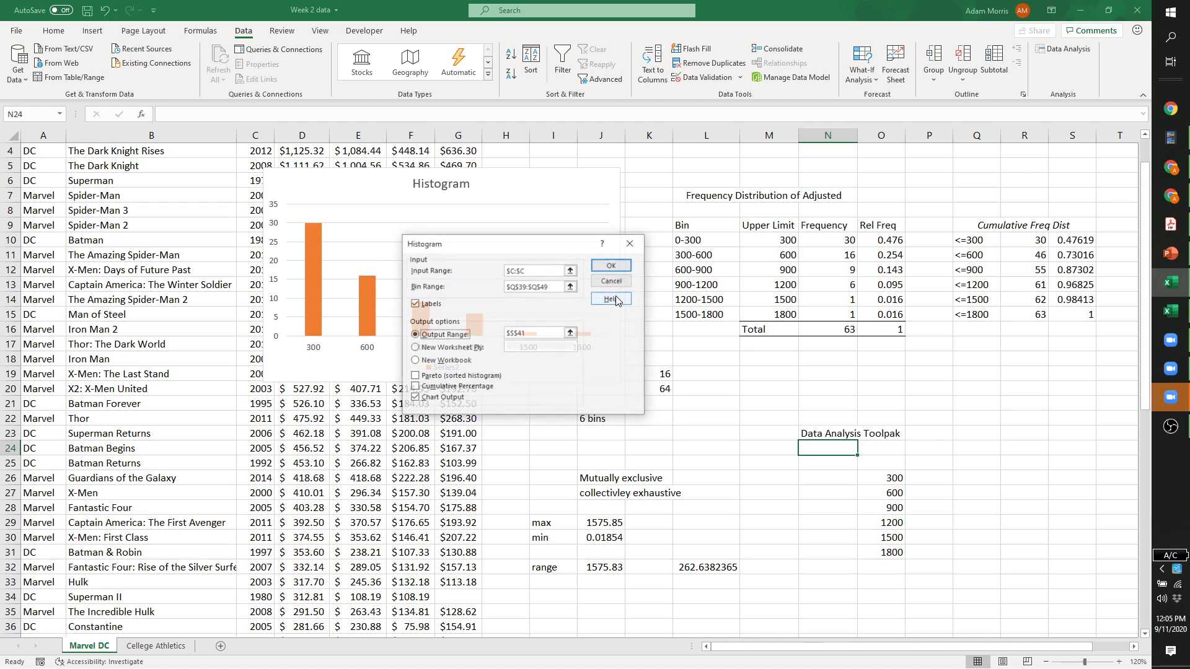
Set input range $D:$D, bins $O$26:$O$31 and output at $Q$26, then run the histogram.
{"action": "left_click", "coordinate": [554, 272]}
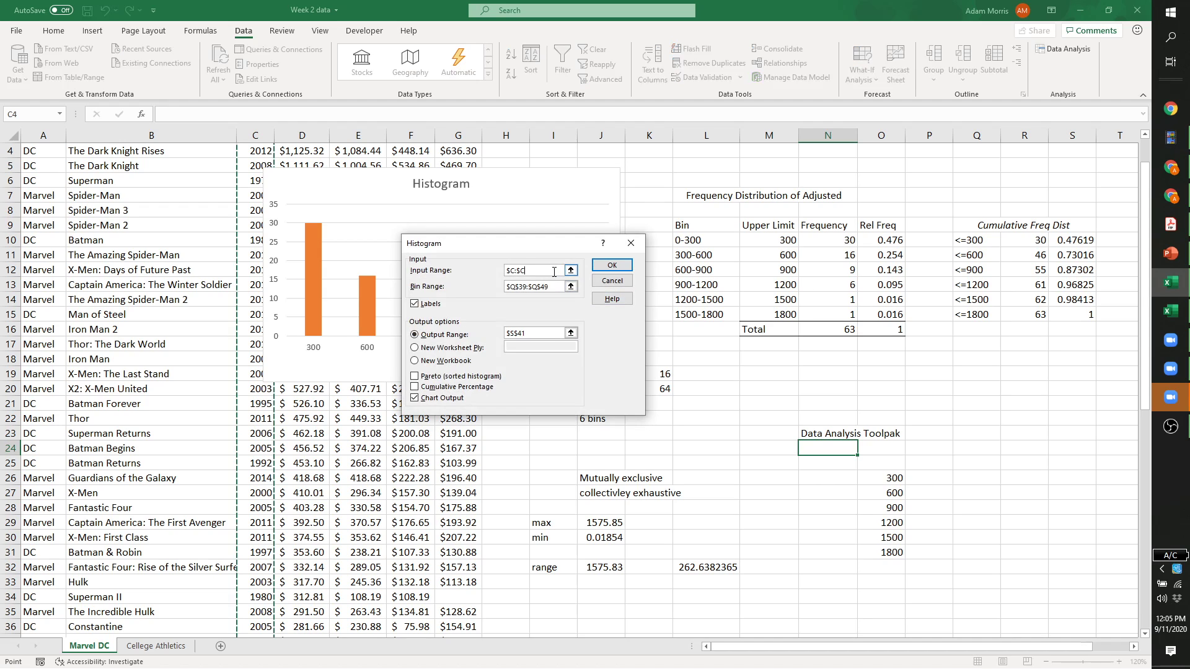
{"action": "scroll", "coordinate": [546, 271], "scroll_direction": "up", "scroll_amount": 1}
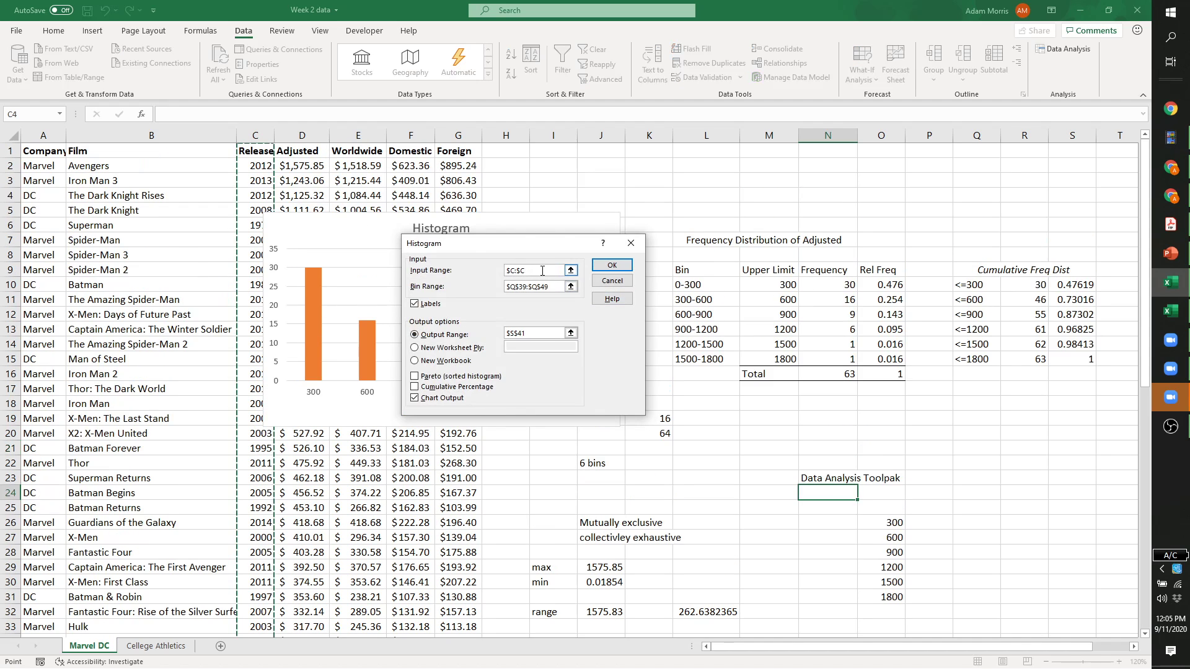
{"action": "double_click", "coordinate": [542, 271]}
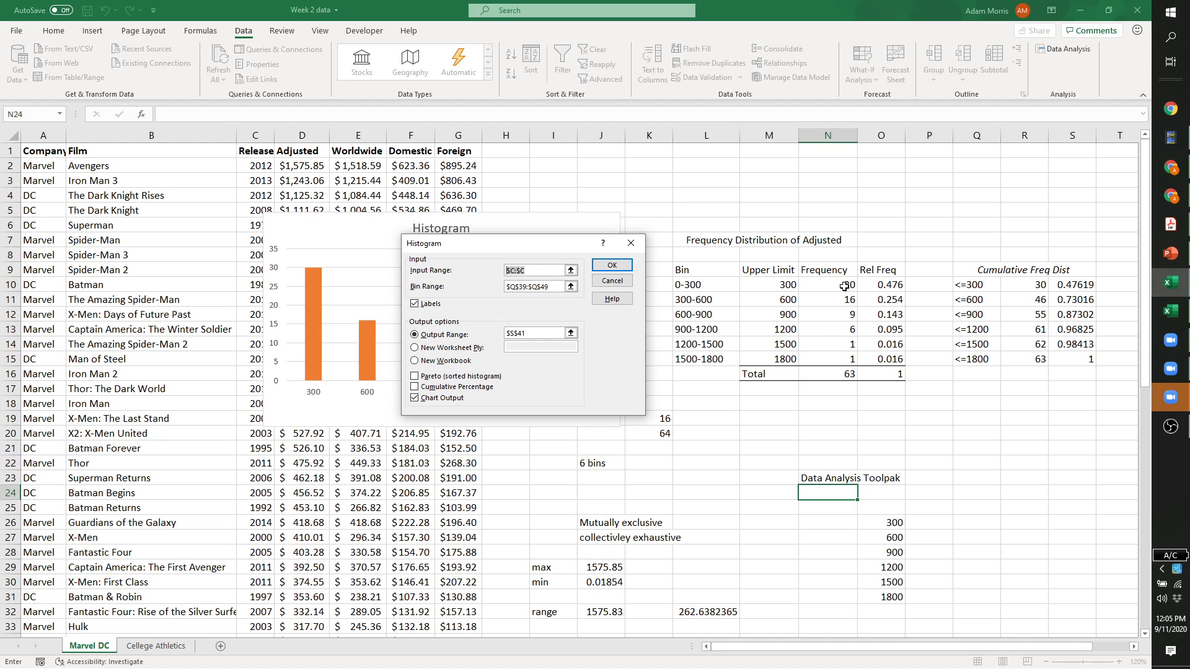
{"action": "left_click", "coordinate": [299, 136]}
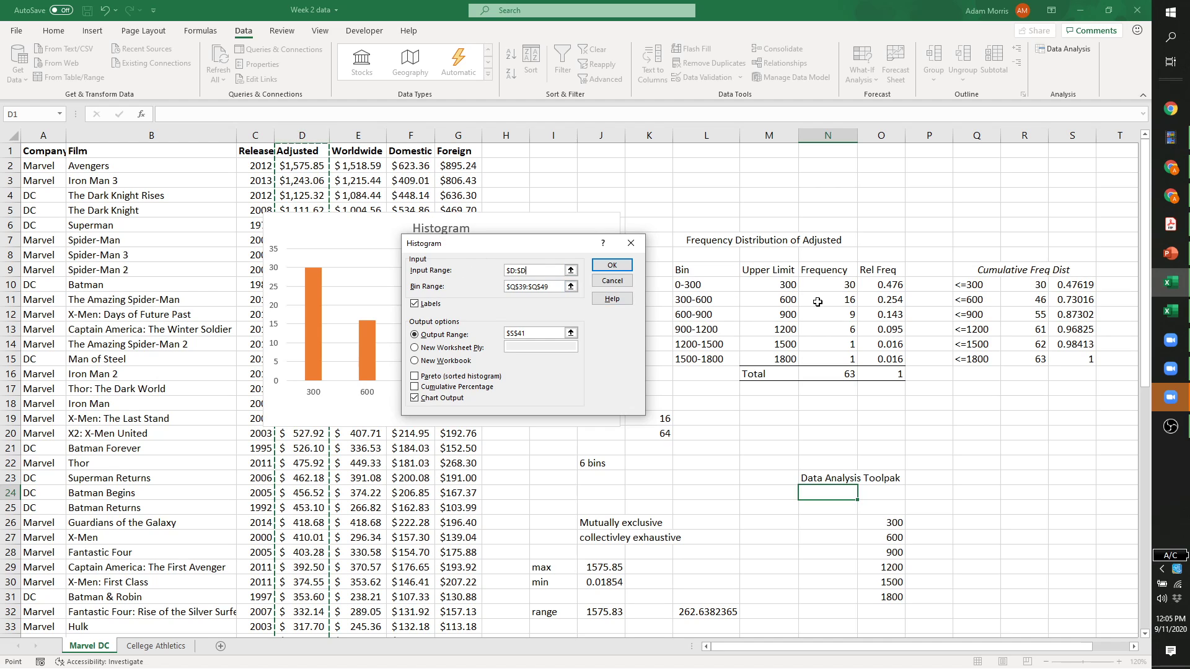
{"action": "left_click", "coordinate": [536, 286]}
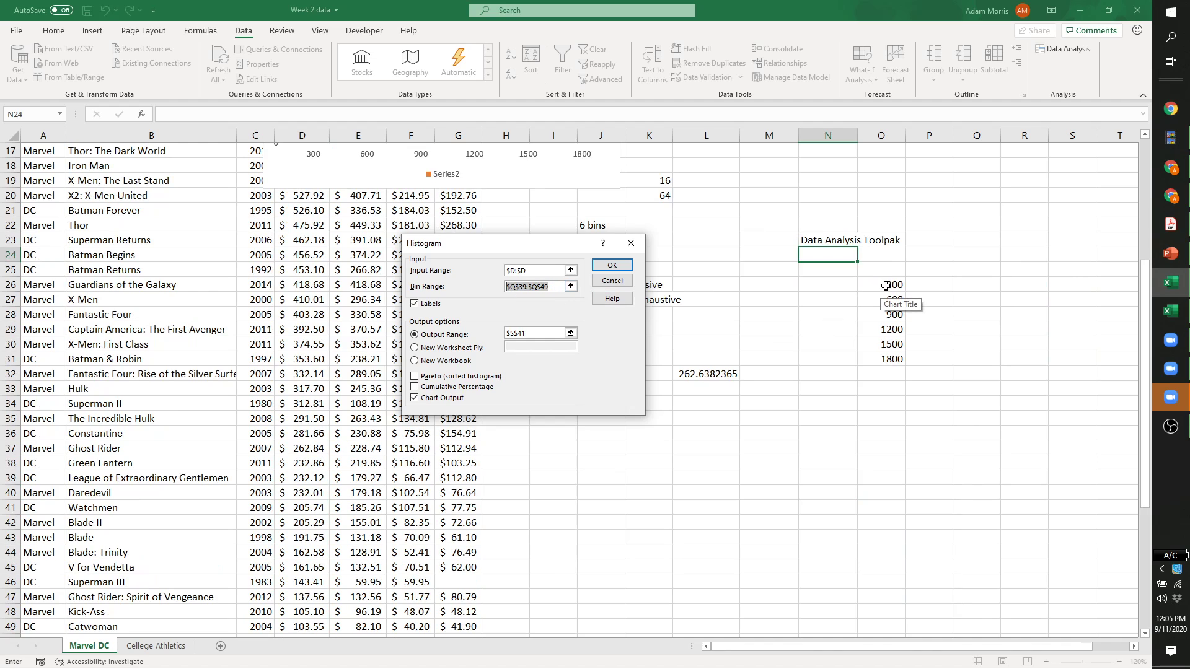
{"action": "left_click_drag", "start_coordinate": [881, 285], "coordinate": [881, 359]}
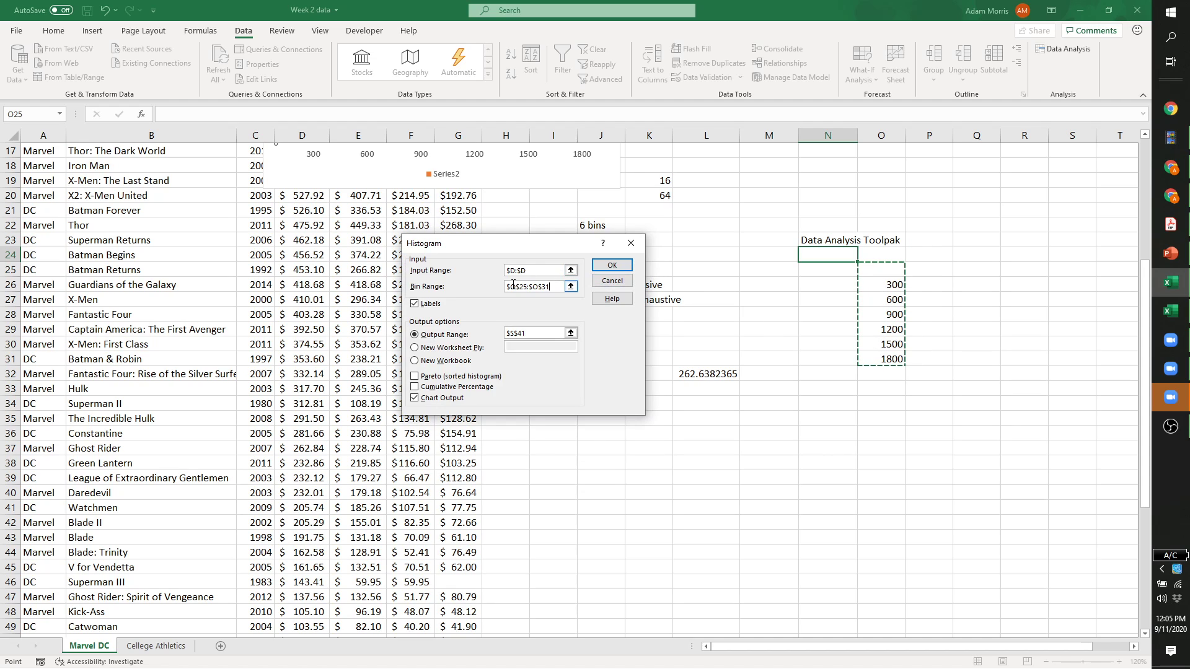
{"action": "left_click_drag", "start_coordinate": [548, 335], "coordinate": [489, 335]}
{"action": "left_click", "coordinate": [976, 285]}
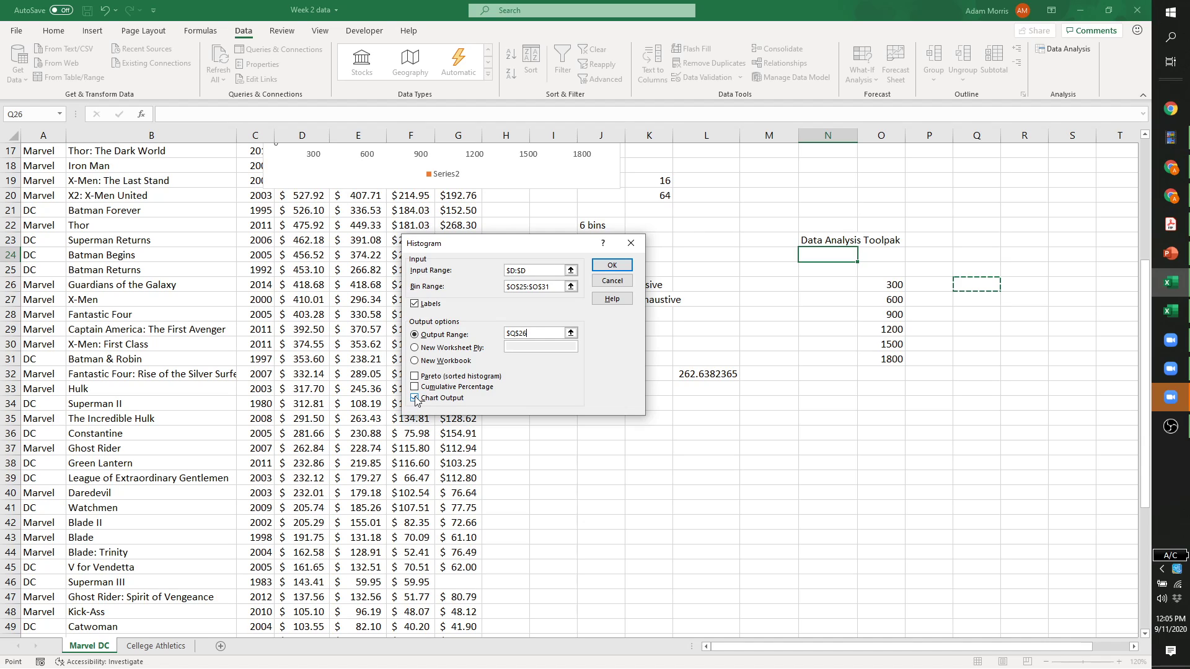
{"action": "left_click", "coordinate": [612, 266]}
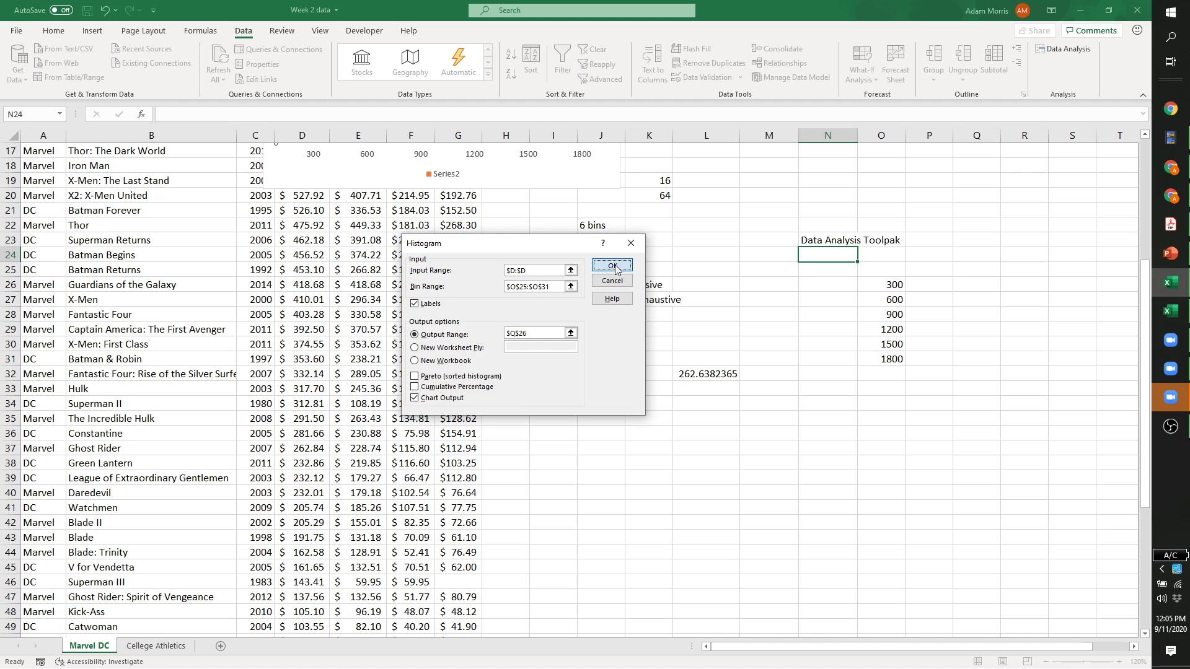
Move the new histogram chart down beside its frequency output at Q26.
{"action": "left_click_drag", "start_coordinate": [956, 650], "coordinate": [1031, 649]}
{"action": "scroll", "coordinate": [944, 426], "scroll_direction": "up", "scroll_amount": 4}
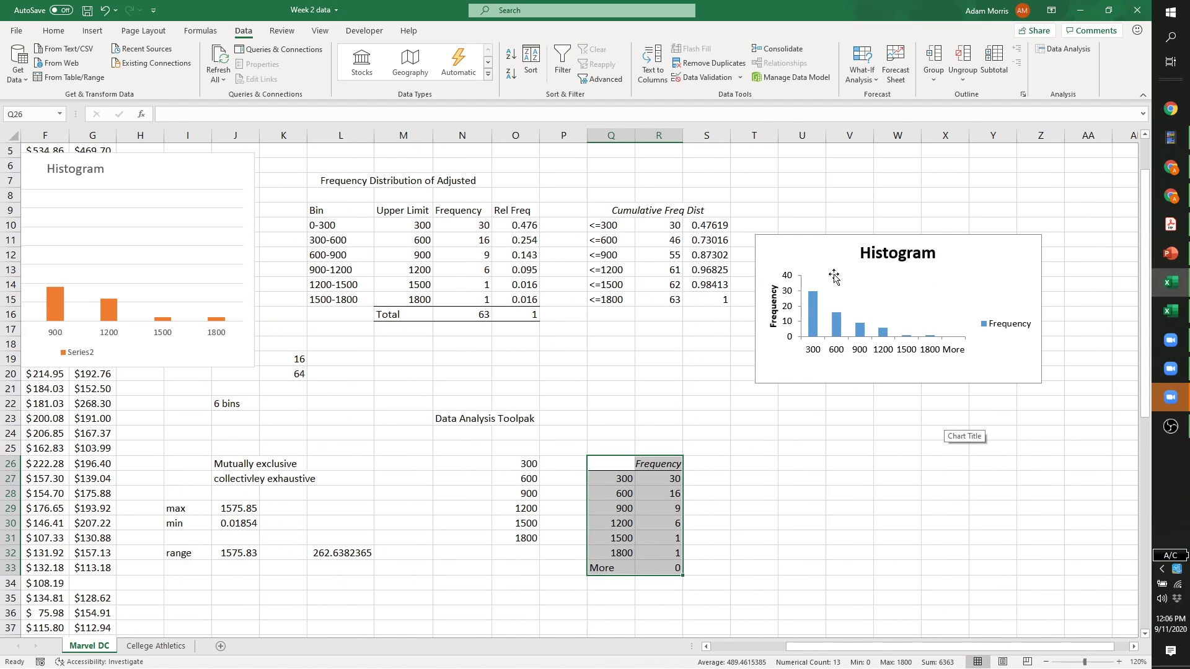
{"action": "left_click_drag", "start_coordinate": [833, 260], "coordinate": [811, 415]}
{"action": "scroll", "coordinate": [810, 414], "scroll_direction": "up", "scroll_amount": 2}
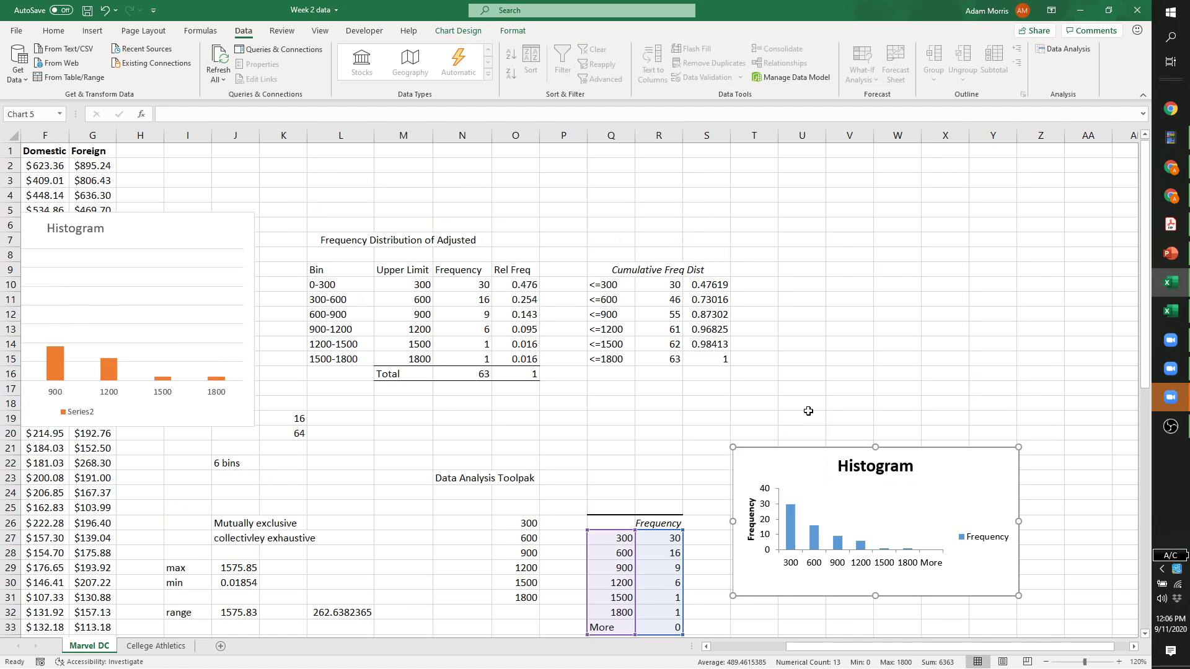
{"action": "scroll", "coordinate": [880, 582], "scroll_direction": "down", "scroll_amount": 1}
{"action": "left_click_drag", "start_coordinate": [900, 645], "coordinate": [951, 646]}
{"action": "scroll", "coordinate": [948, 575], "scroll_direction": "down", "scroll_amount": 1}
{"action": "left_click_drag", "start_coordinate": [839, 372], "coordinate": [836, 424]}
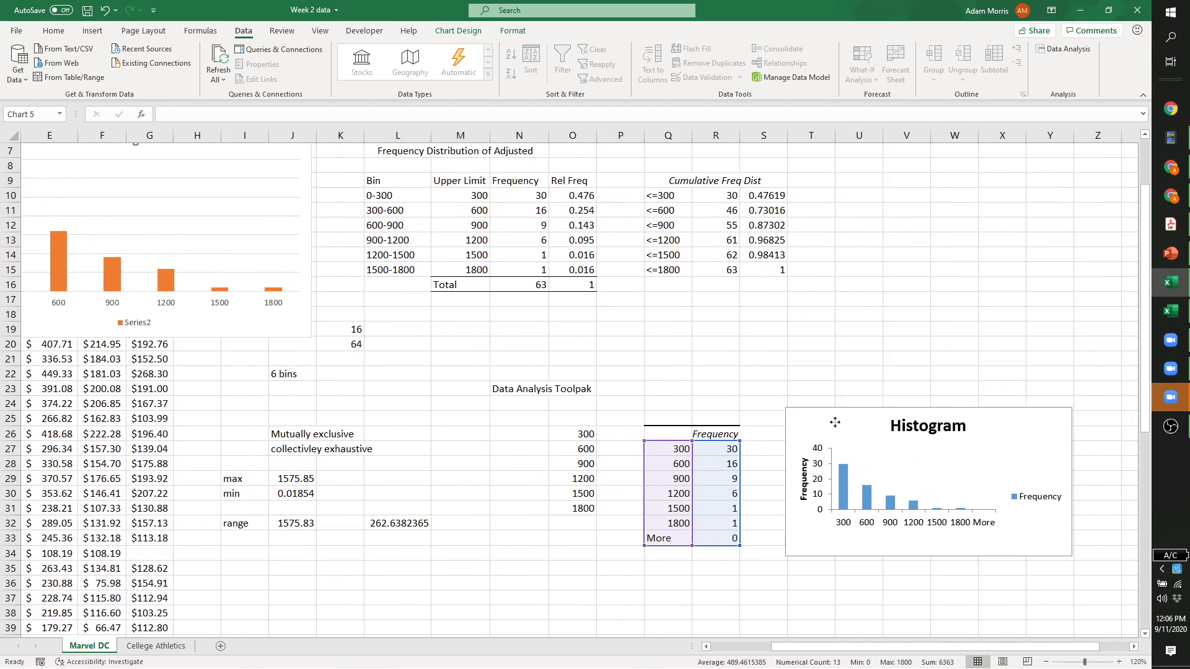
{"action": "left_click", "coordinate": [670, 403]}
Review the new frequency output and the relative frequency and COUNTIFS formulas in O10 and N13.
{"action": "left_click_drag", "start_coordinate": [654, 437], "coordinate": [736, 538]}
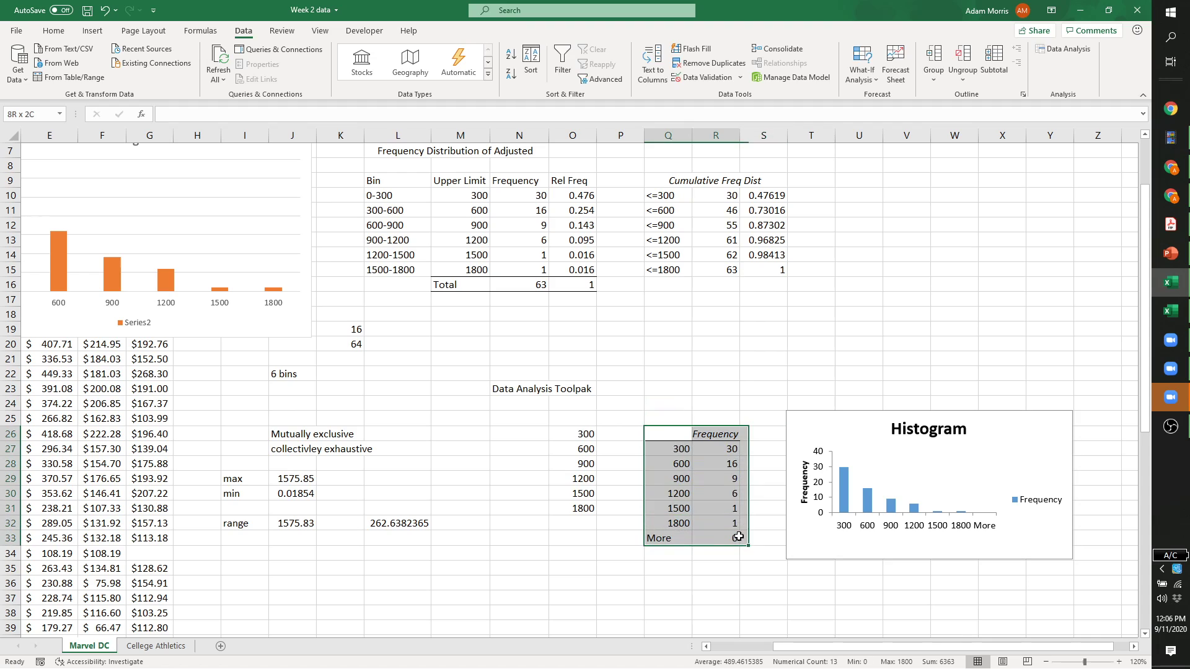
{"action": "left_click", "coordinate": [747, 376]}
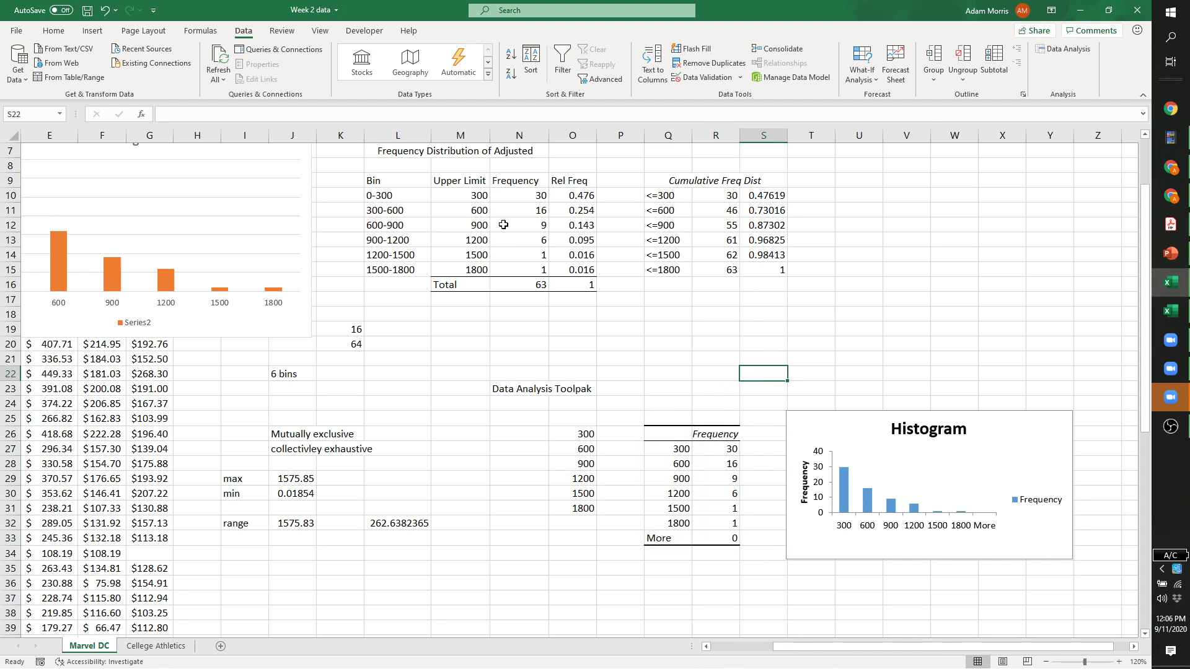
{"action": "left_click", "coordinate": [561, 196]}
{"action": "double_click", "coordinate": [561, 195]}
{"action": "left_click", "coordinate": [565, 214]}
{"action": "left_click", "coordinate": [500, 238]}
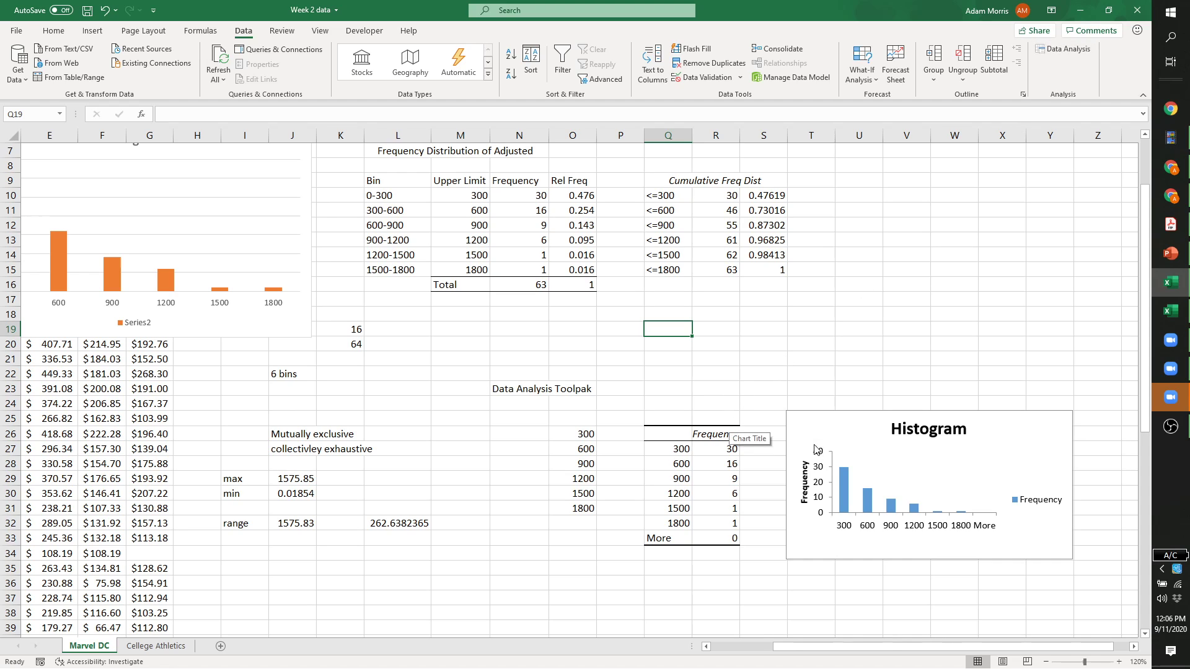
Delete the chart's Frequency legend and clear the More row in Q33:R33.
{"action": "left_click", "coordinate": [846, 429]}
{"action": "left_click", "coordinate": [983, 535]}
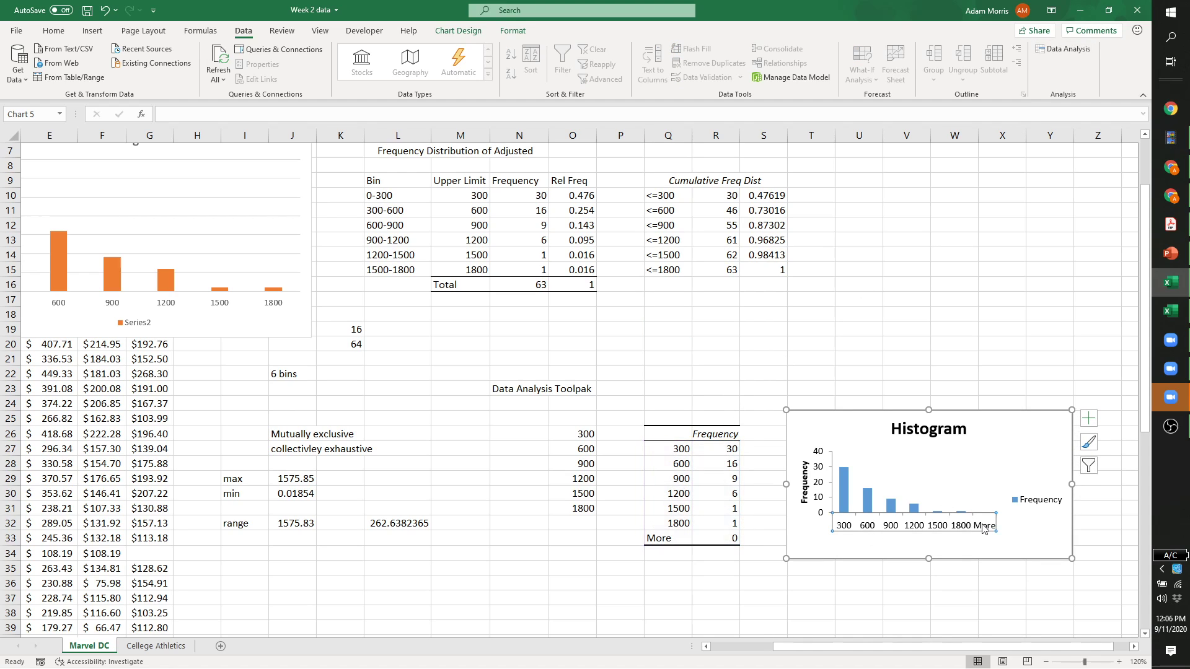
{"action": "left_click", "coordinate": [1029, 505]}
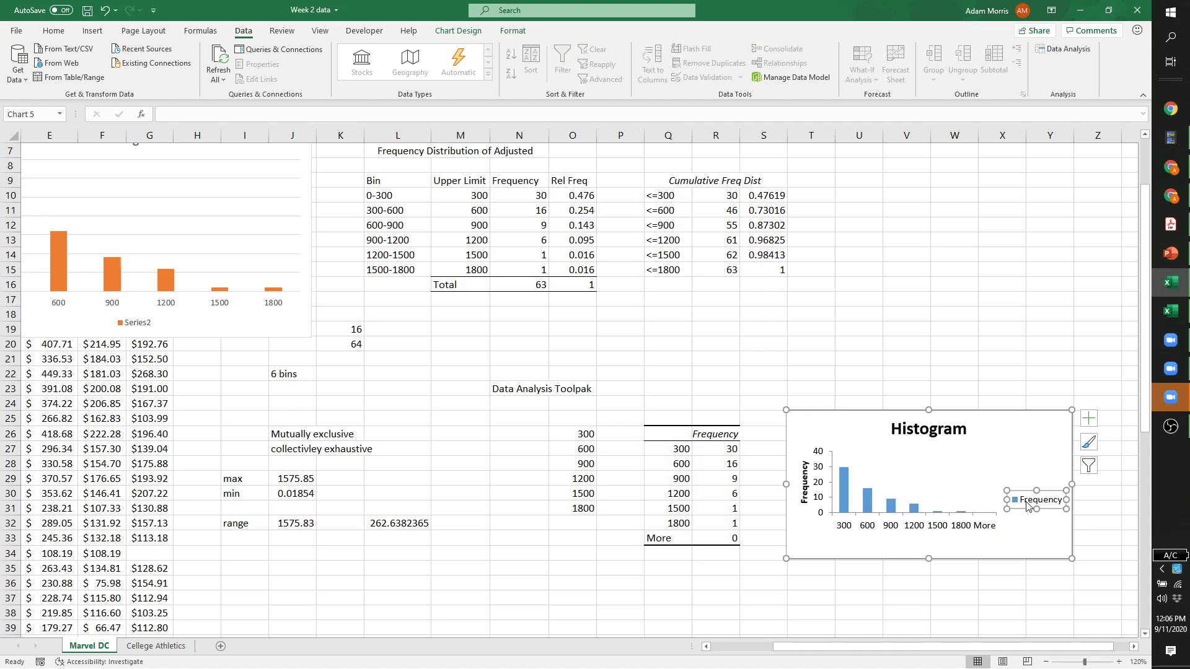
{"action": "key", "text": "Delete"}
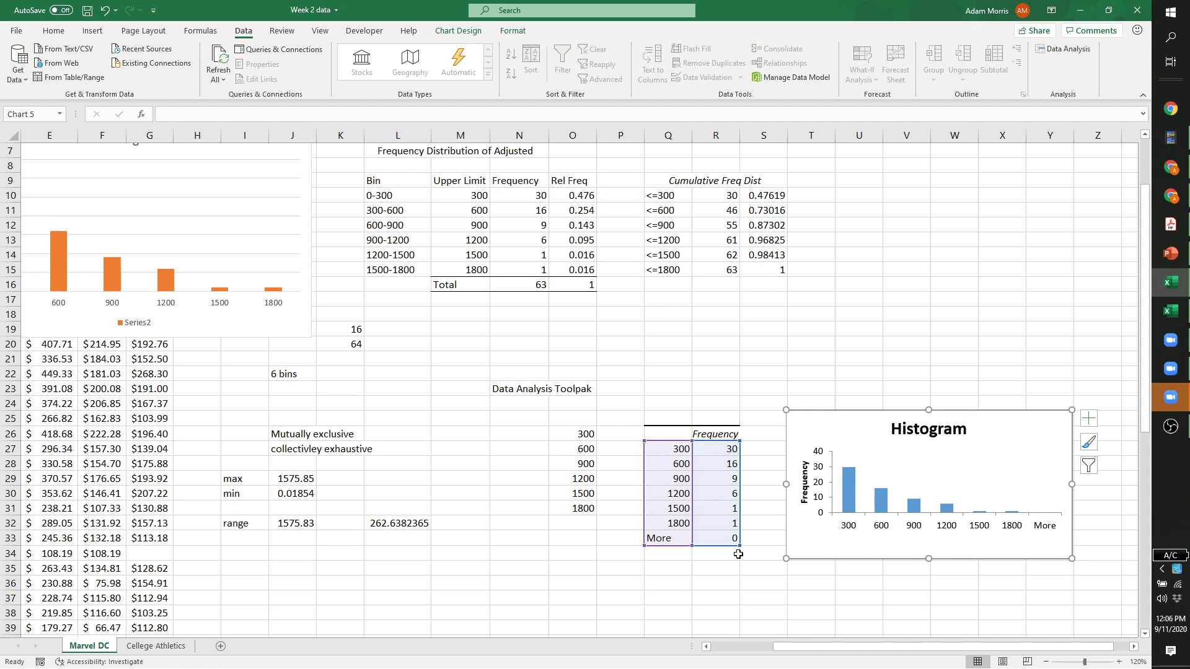
{"action": "left_click", "coordinate": [684, 541]}
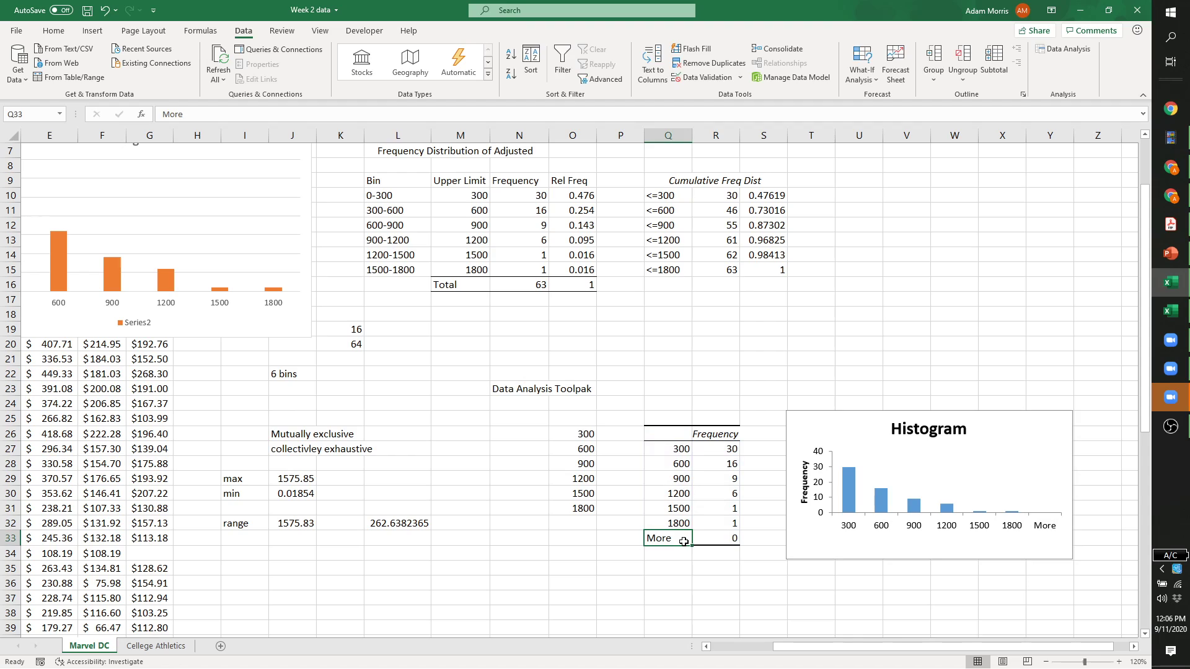
{"action": "key", "text": "Delete"}
{"action": "left_click", "coordinate": [725, 543]}
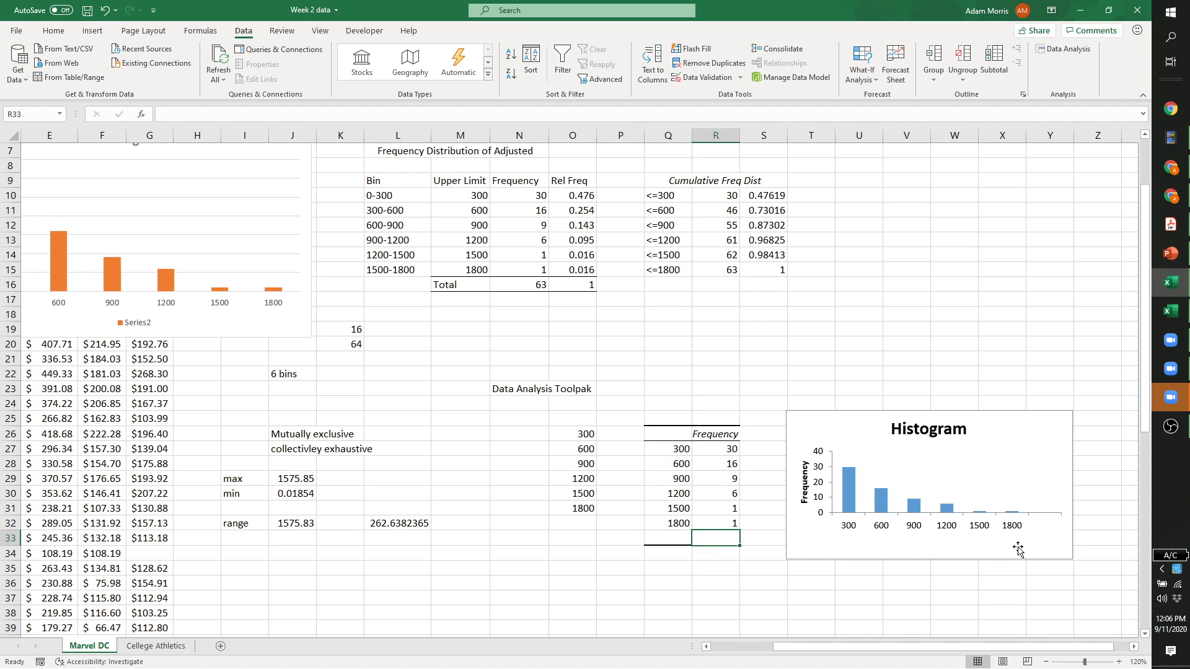
{"action": "left_click", "coordinate": [713, 554]}
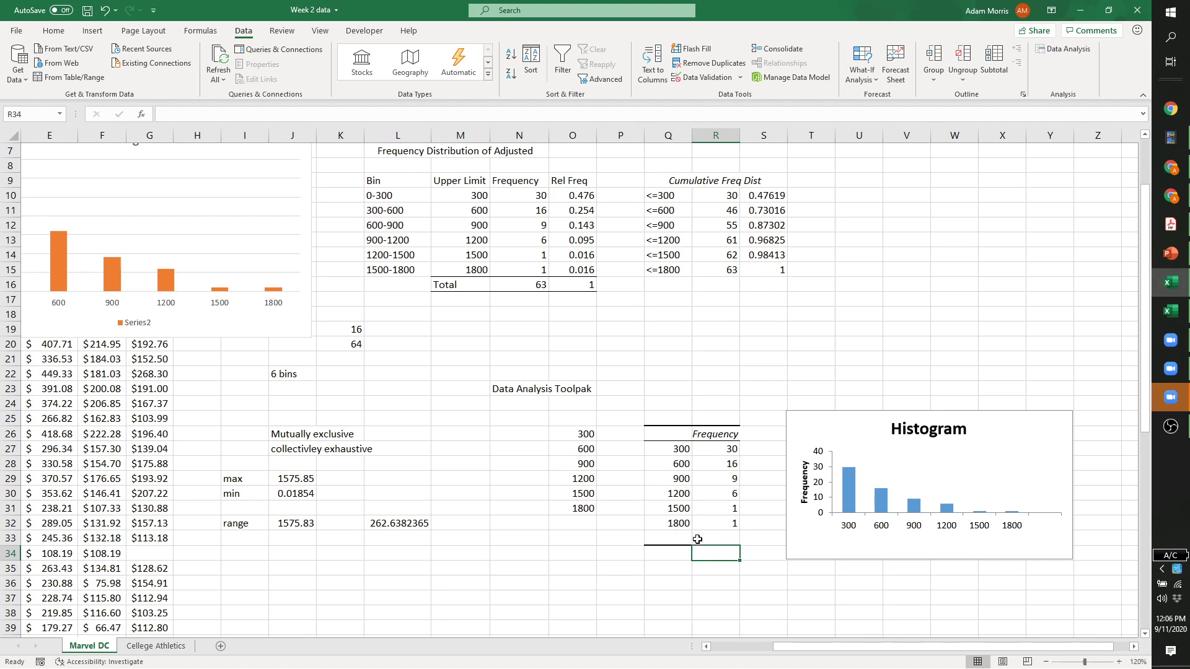
Relabel the first two bins as '0-300' and '300-600'.
{"action": "left_click", "coordinate": [666, 455]}
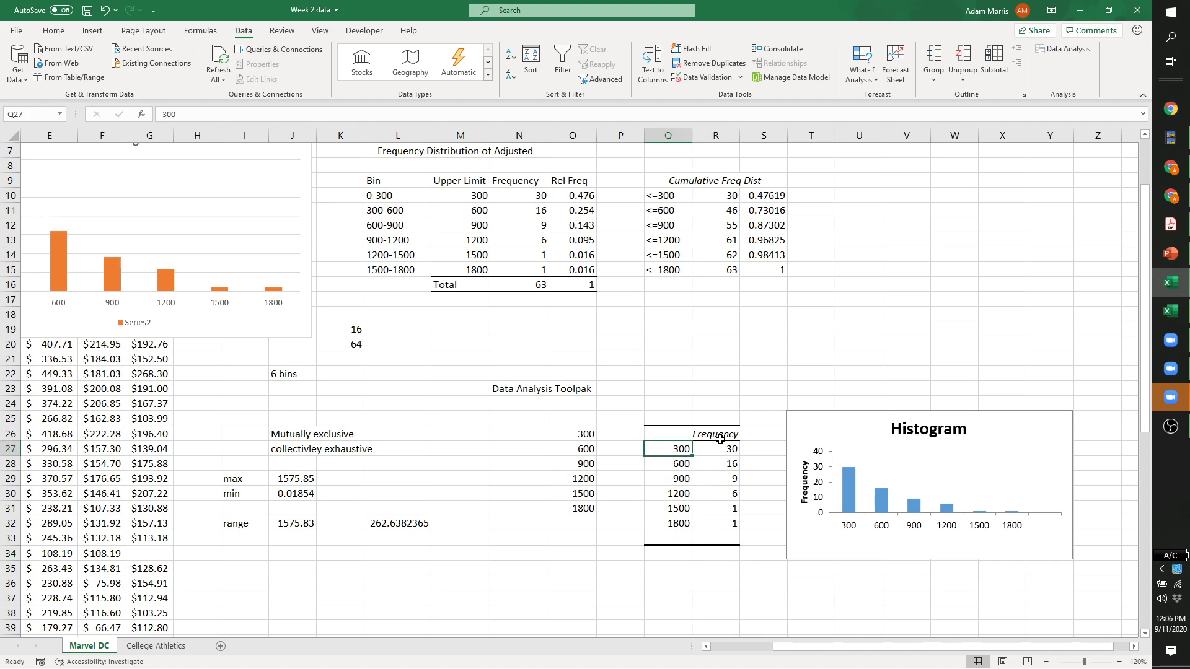
{"action": "type", "text": "0-"}
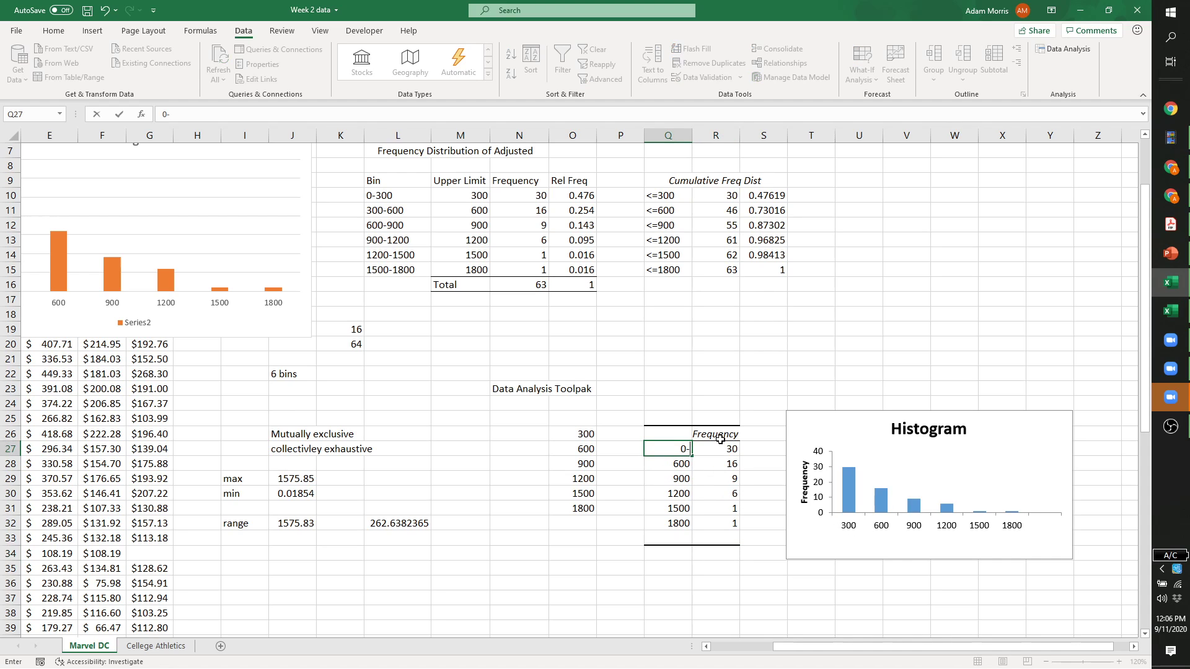
{"action": "type", "text": "300"}
{"action": "key", "text": "Return"}
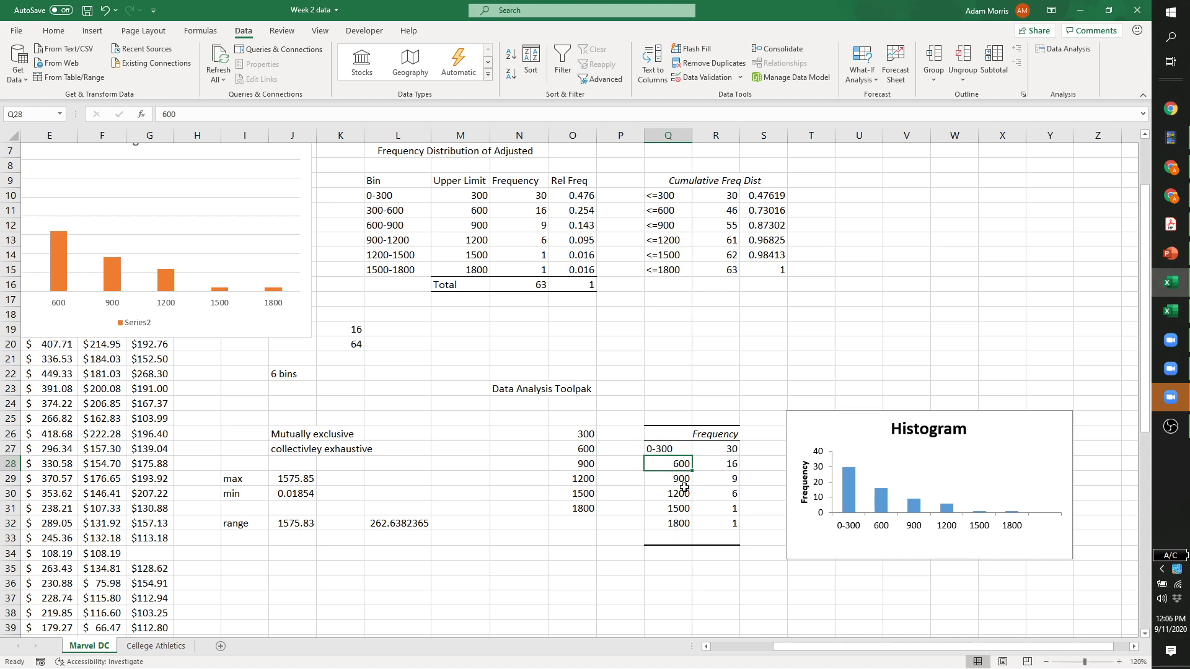
{"action": "type", "text": "300-600"}
{"action": "key", "text": "Return"}
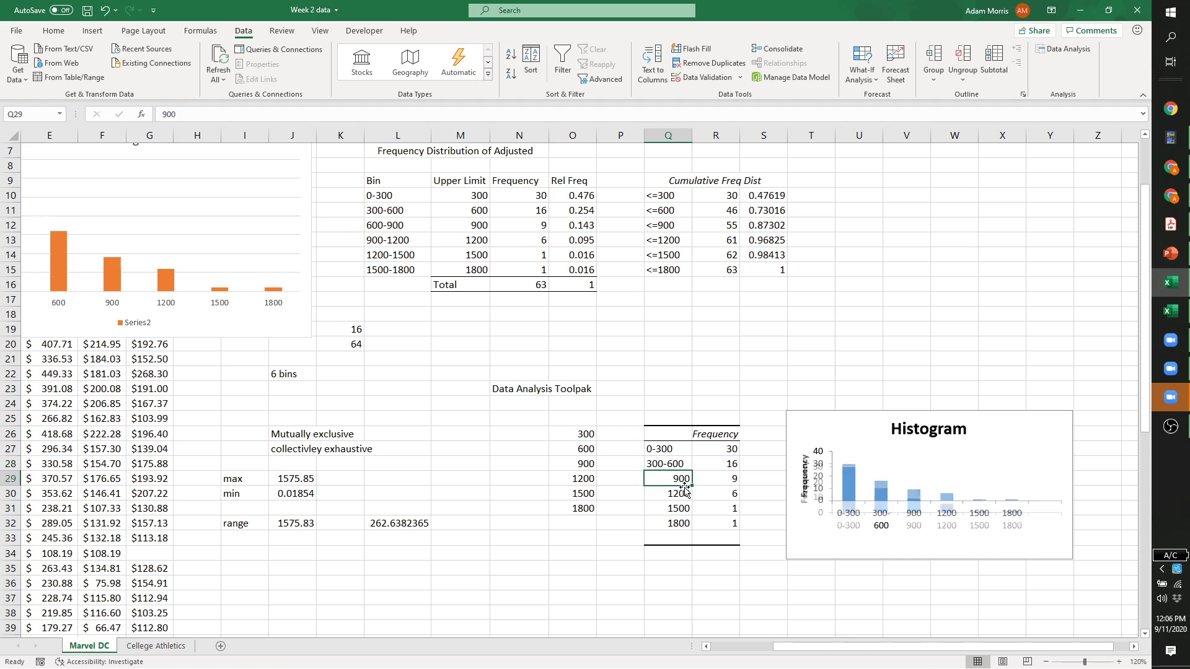
Tilt the histogram's category axis labels to a custom angle of -25°.
{"action": "left_click", "coordinate": [880, 520]}
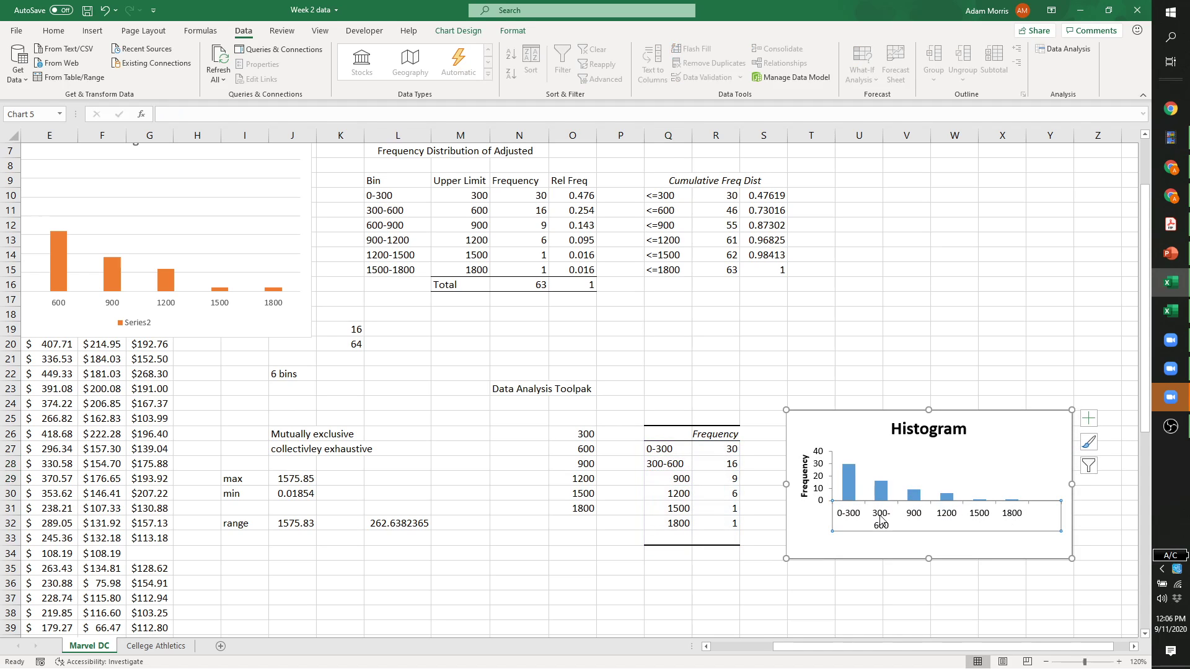
{"action": "right_click", "coordinate": [881, 520]}
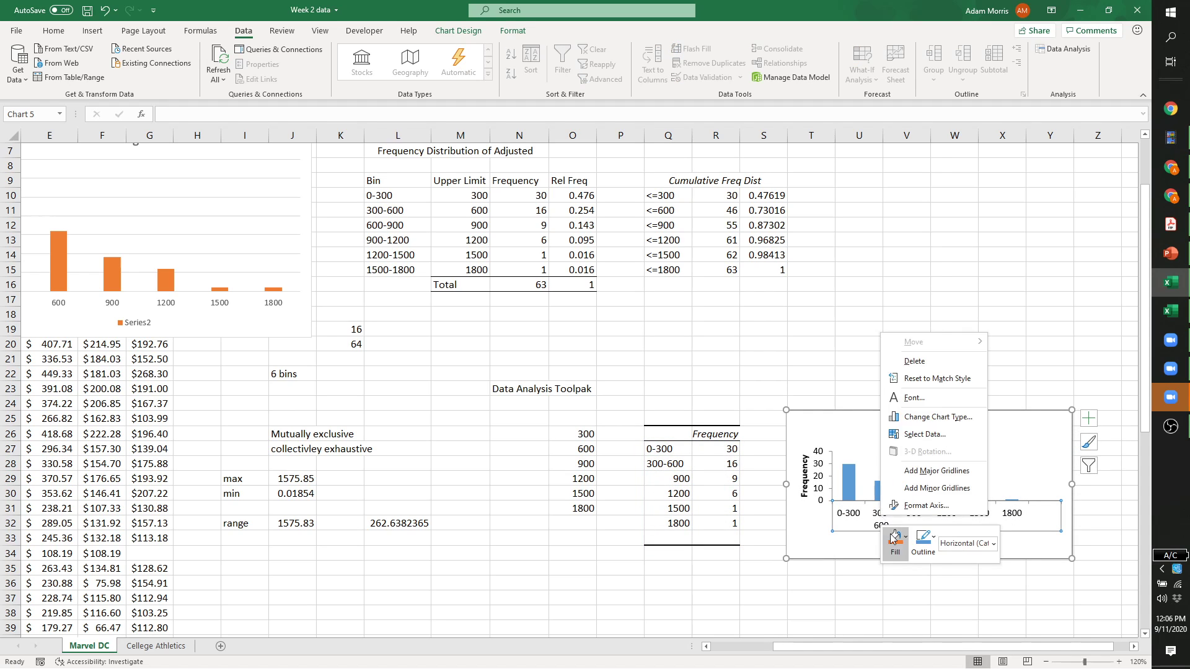
{"action": "left_click", "coordinate": [921, 507]}
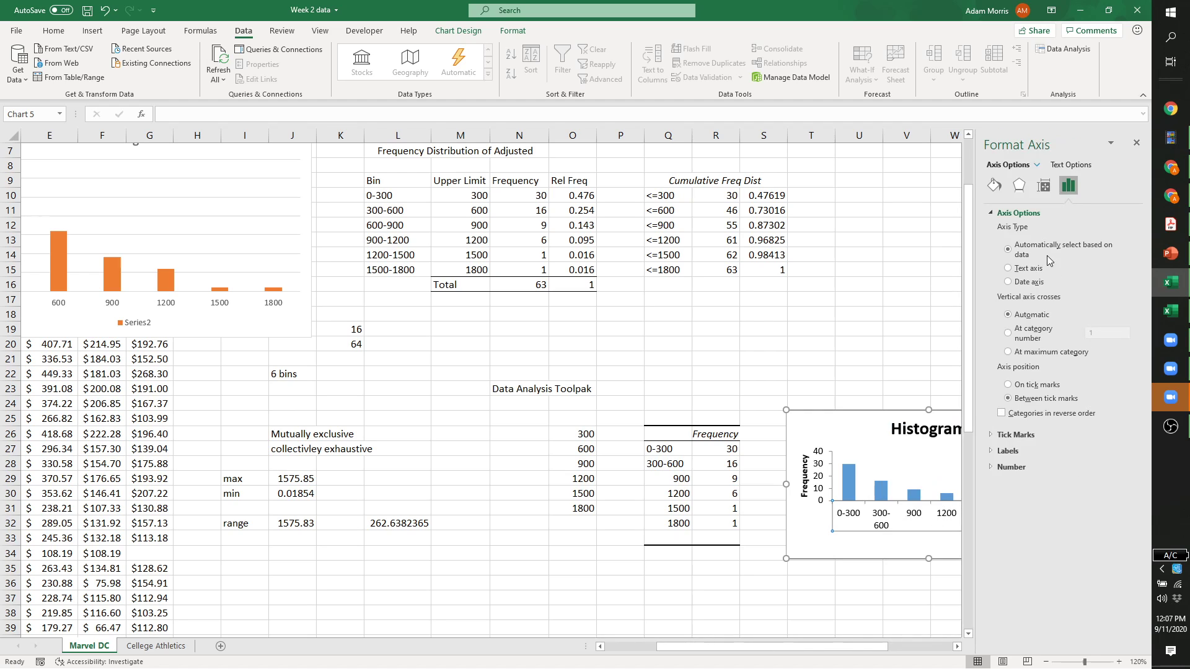
{"action": "left_click", "coordinate": [1050, 187]}
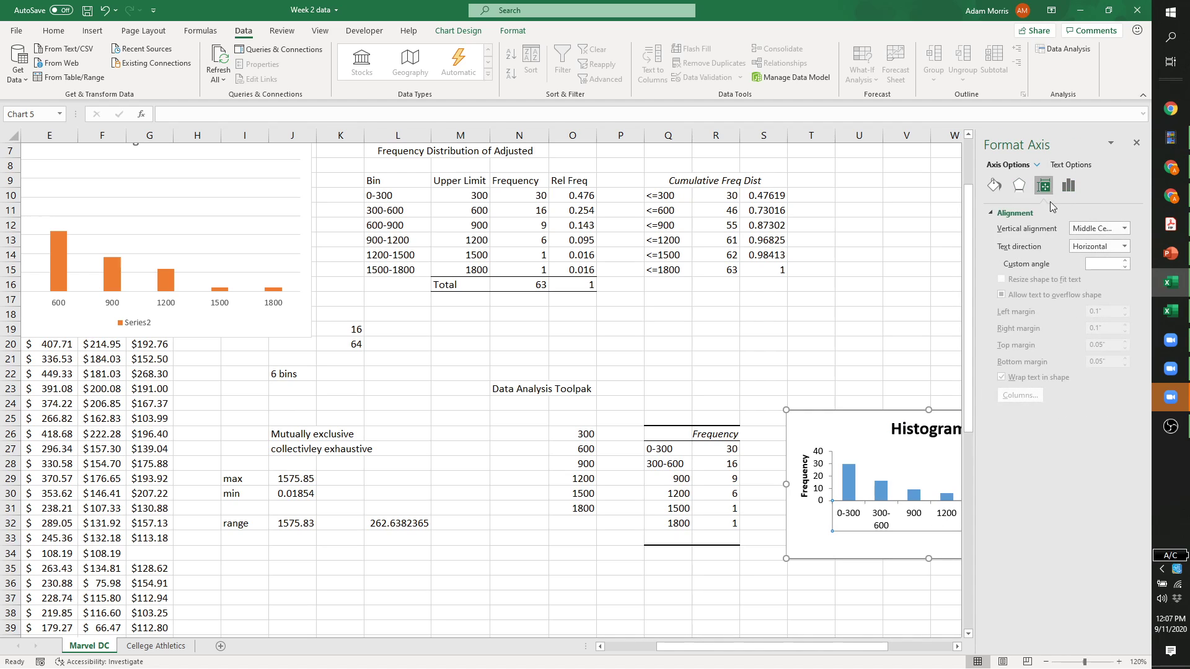
{"action": "left_click", "coordinate": [1125, 267]}
{"action": "left_click", "coordinate": [1126, 267]}
{"action": "left_click", "coordinate": [1126, 267]}
{"action": "left_click", "coordinate": [1125, 267]}
{"action": "left_click", "coordinate": [1125, 267]}
{"action": "left_click", "coordinate": [1125, 267]}
{"action": "left_click", "coordinate": [1126, 267]}
{"action": "left_click", "coordinate": [1125, 267]}
{"action": "left_click", "coordinate": [1125, 267]}
{"action": "left_click", "coordinate": [1125, 267]}
{"action": "left_click", "coordinate": [1125, 268]}
{"action": "left_click", "coordinate": [1125, 267]}
{"action": "left_click", "coordinate": [1126, 267]}
{"action": "left_click", "coordinate": [1136, 146]}
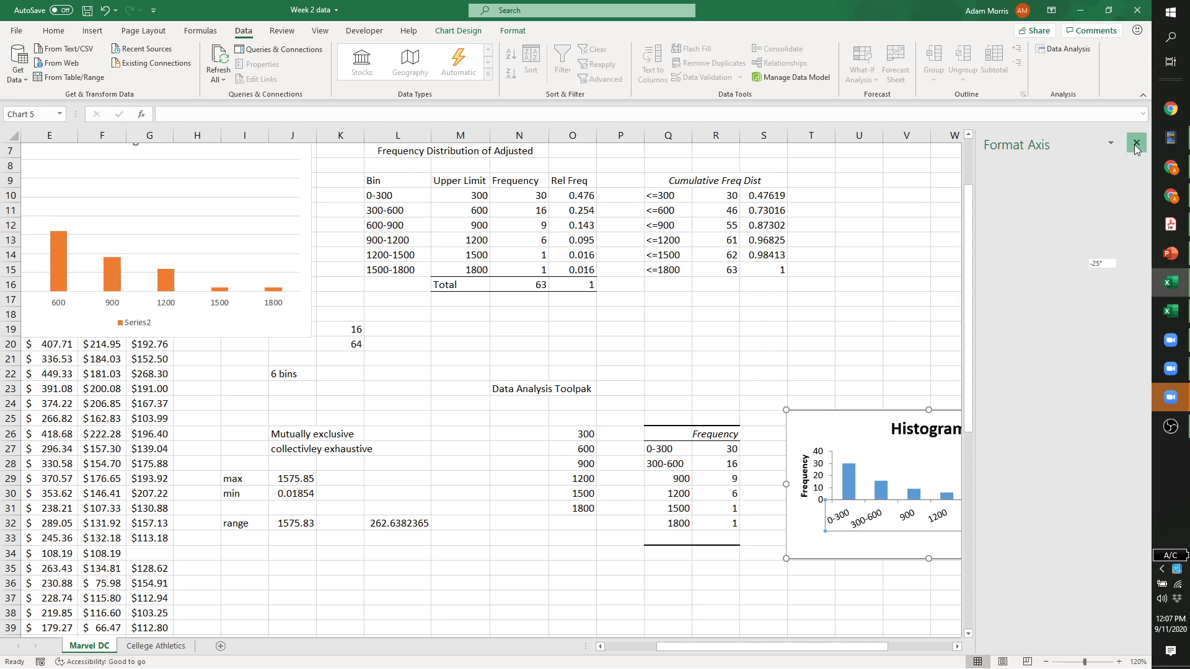
Drag the histogram's bottom edge down to make the chart taller.
{"action": "mouse_move", "coordinate": [884, 498]}
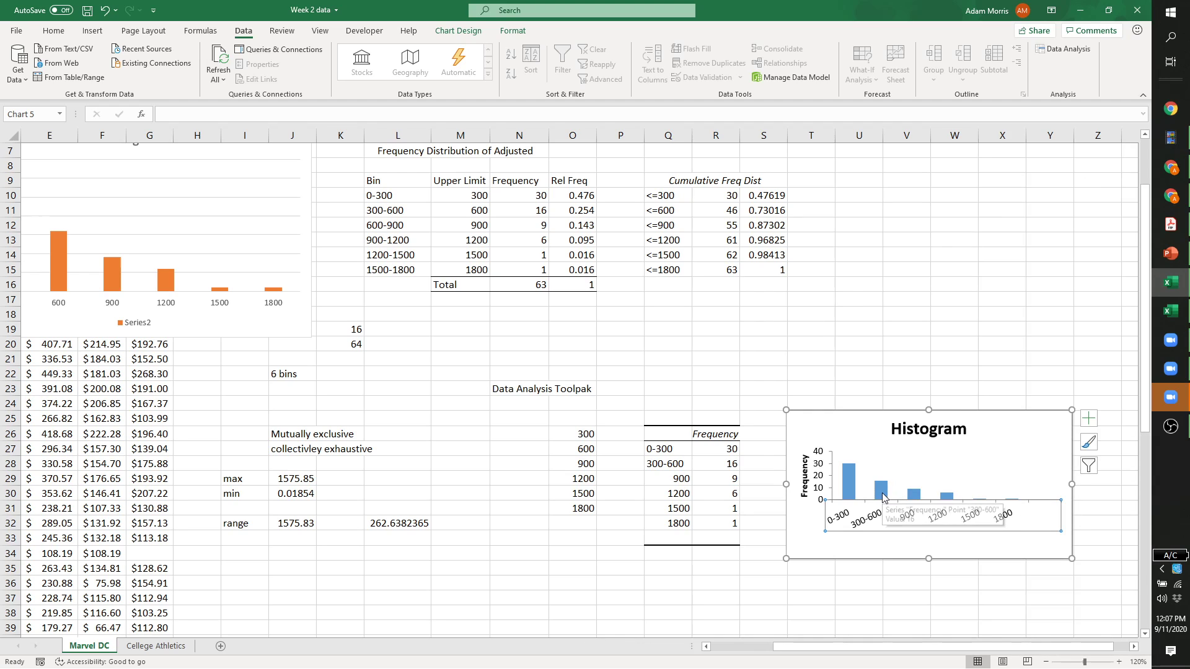
{"action": "left_click", "coordinate": [960, 461]}
{"action": "left_click_drag", "start_coordinate": [930, 561], "coordinate": [930, 596]}
{"action": "left_click", "coordinate": [949, 373]}
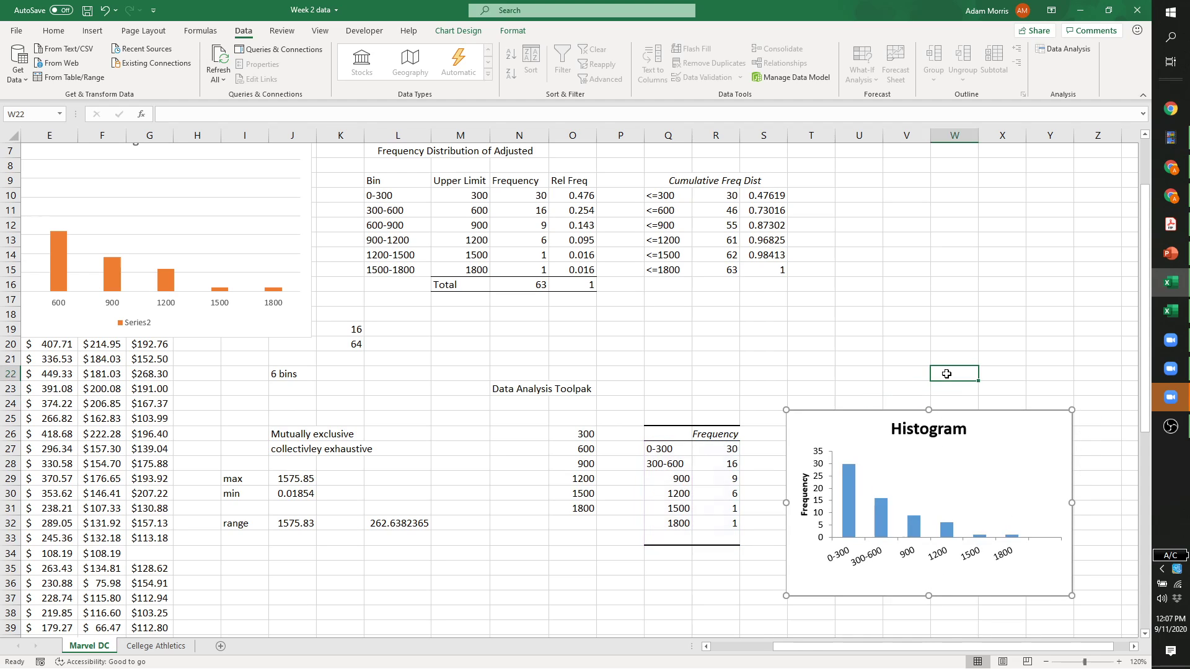
Enter 200, 400, 600, 800, 1000, 1200, 1400, 1600 down column O starting at O38.
{"action": "mouse_move", "coordinate": [884, 509]}
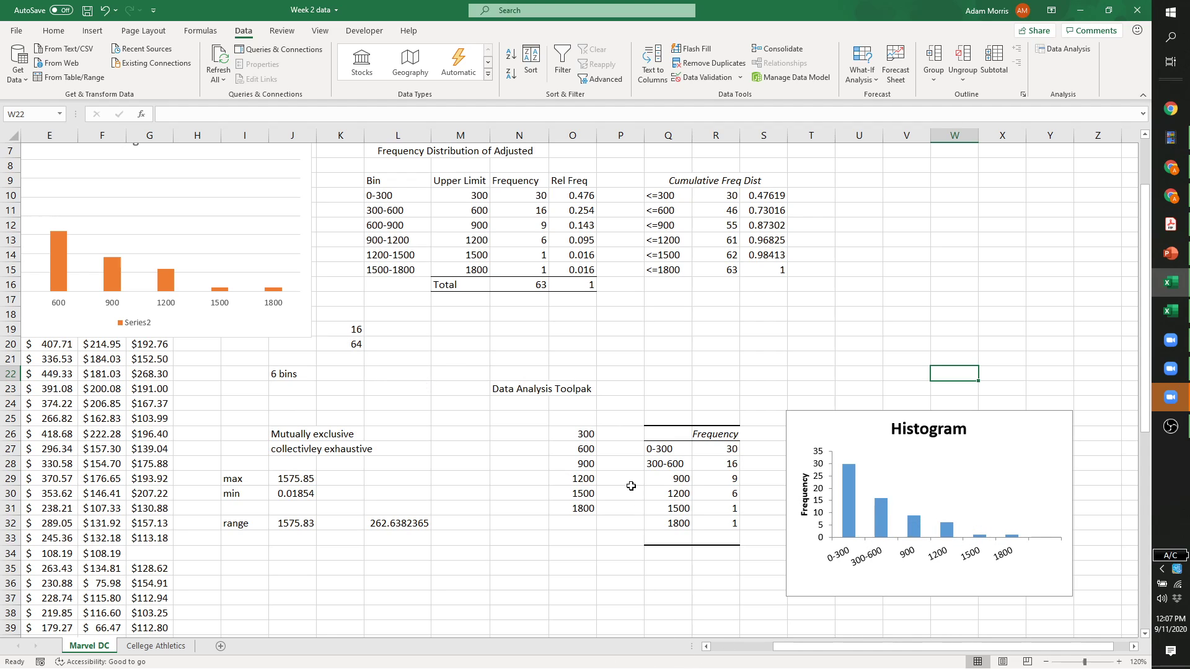
{"action": "left_click", "coordinate": [582, 567]}
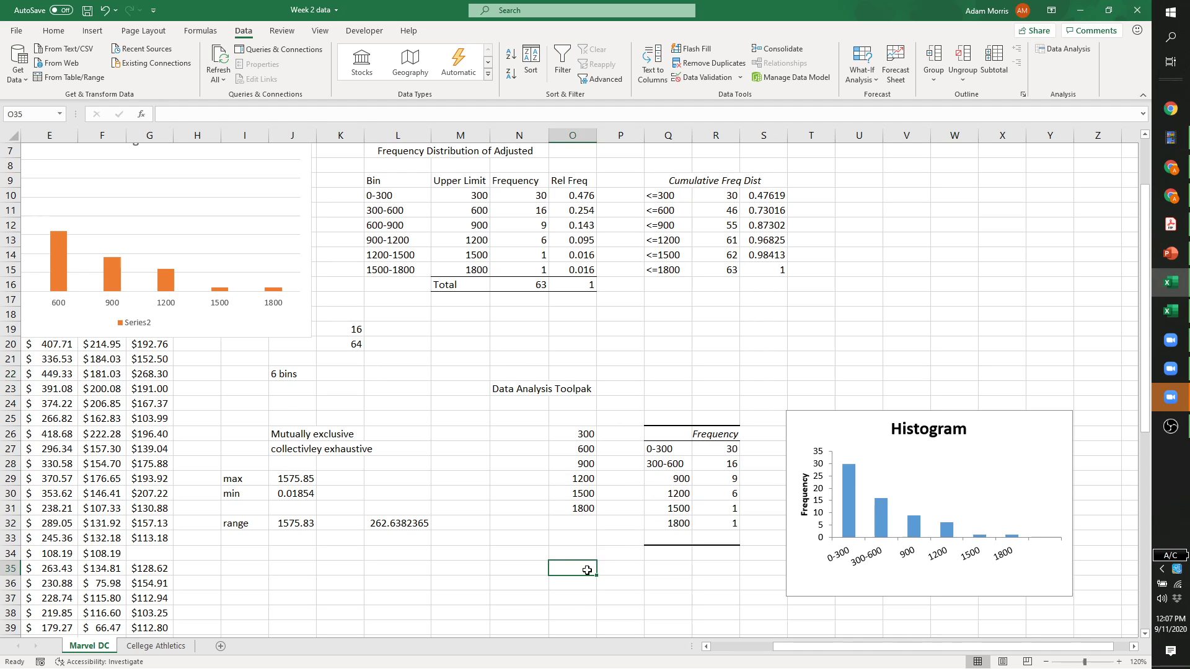
{"action": "scroll", "coordinate": [574, 595], "scroll_direction": "down", "scroll_amount": 3}
{"action": "left_click", "coordinate": [583, 481]}
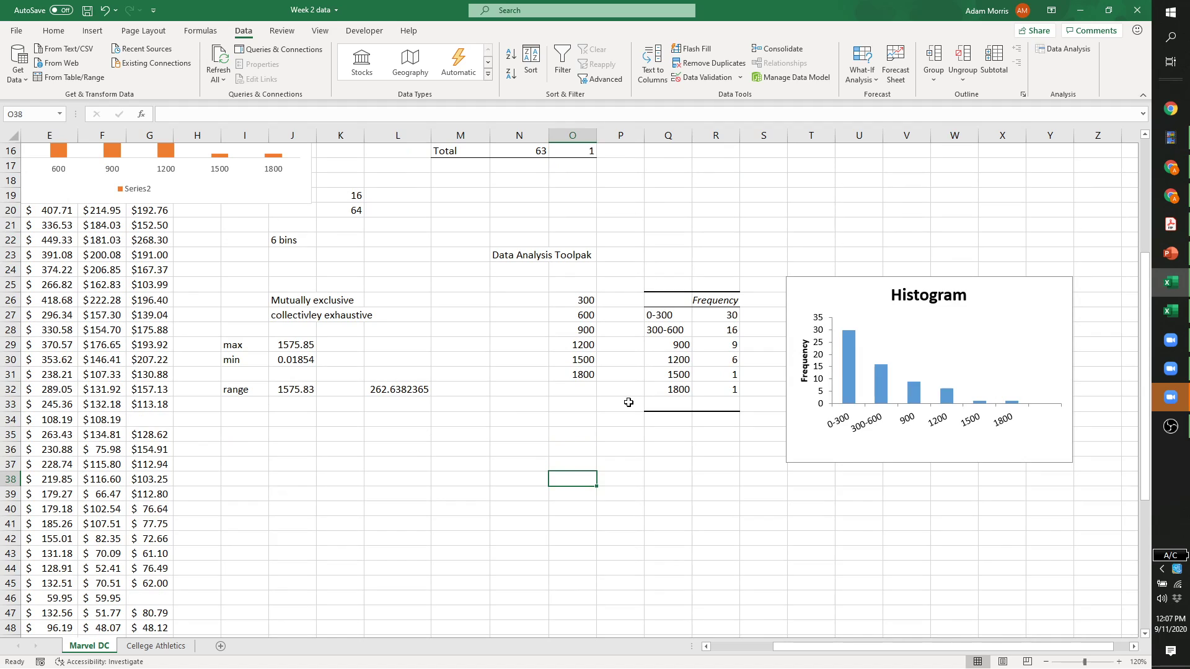
{"action": "type", "text": "200"}
{"action": "key", "text": "Return"}
{"action": "type", "text": "400"}
{"action": "key", "text": "Return"}
{"action": "type", "text": "600"}
{"action": "key", "text": "Return"}
{"action": "type", "text": "800"}
{"action": "key", "text": "Return"}
{"action": "type", "text": "1"}
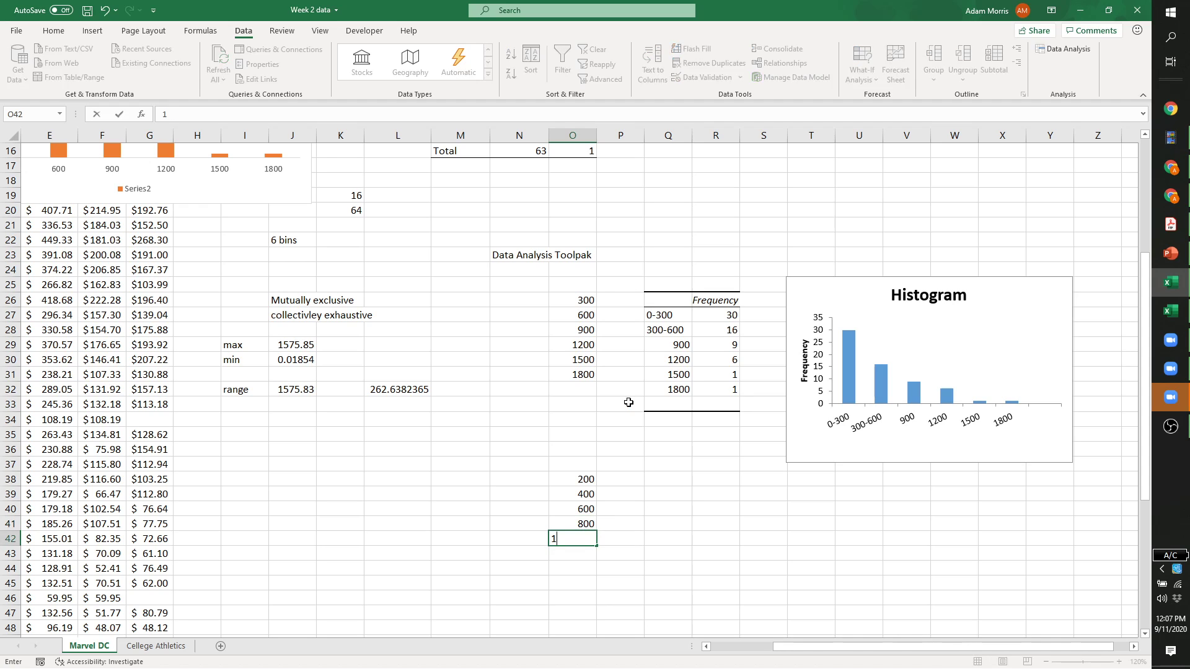
{"action": "type", "text": "000"}
{"action": "key", "text": "Return"}
{"action": "type", "text": "1200"}
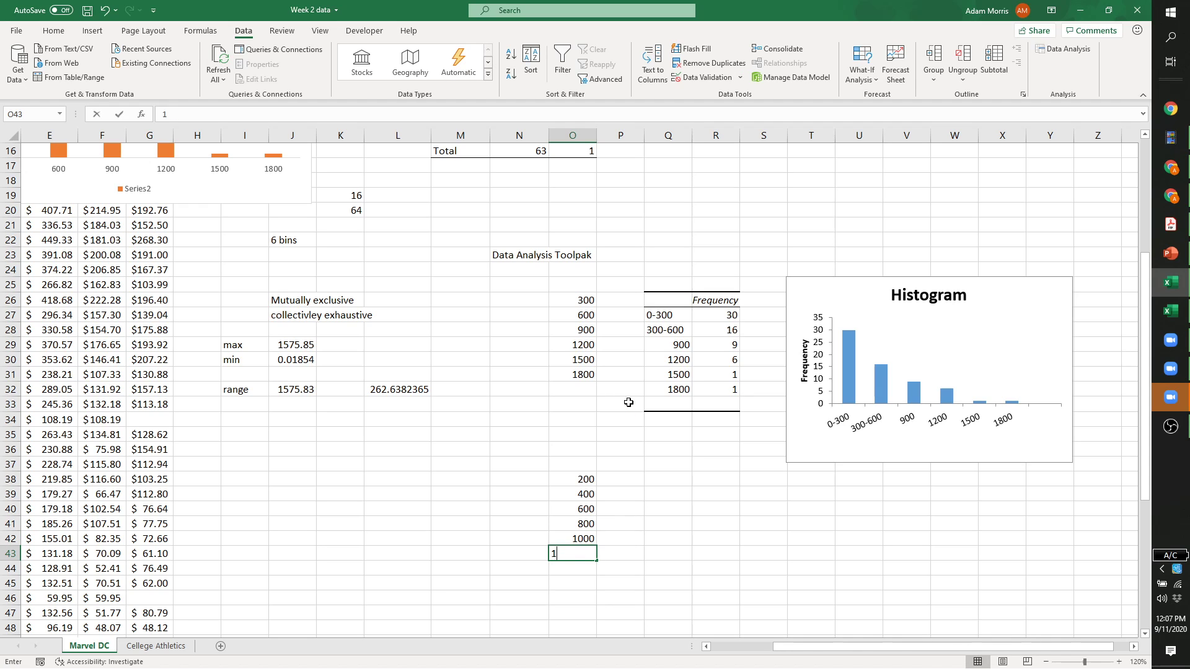
{"action": "key", "text": "Return"}
{"action": "type", "text": "1400"}
{"action": "key", "text": "Return"}
{"action": "type", "text": "1600"}
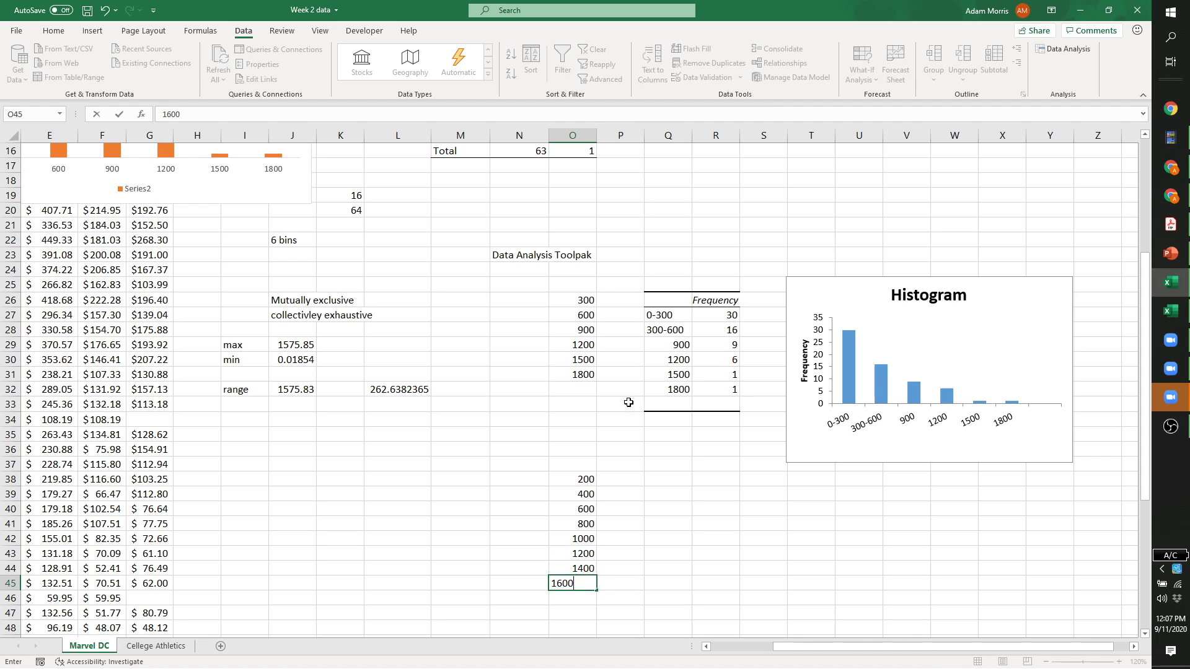
{"action": "key", "text": "Return"}
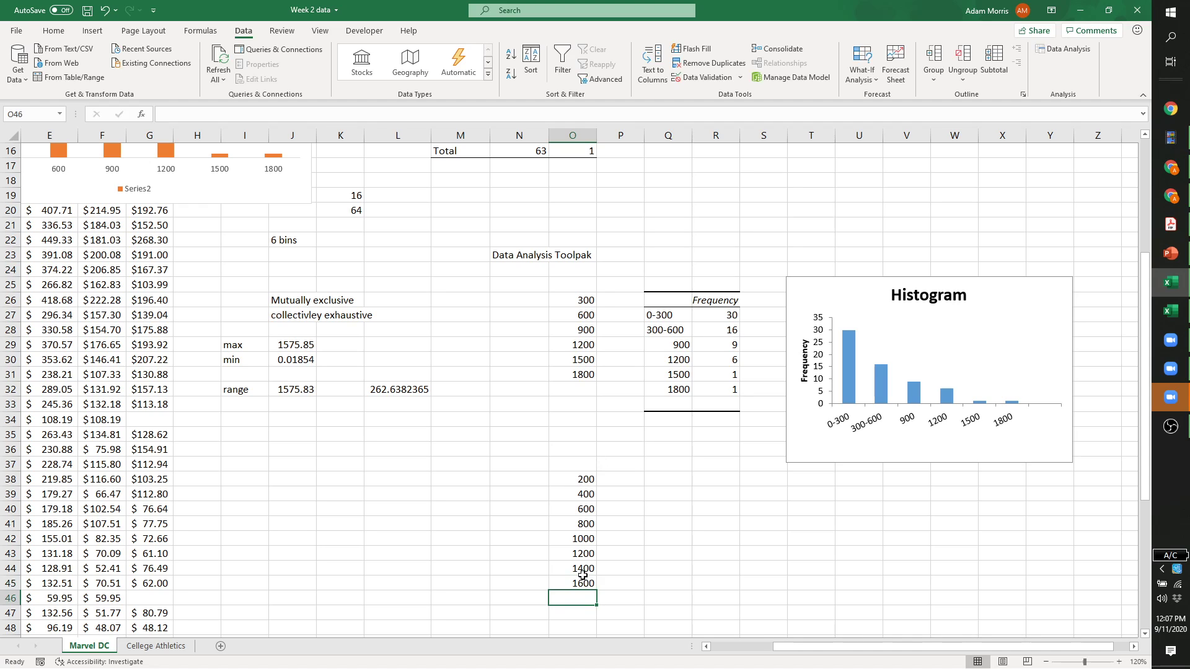
{"action": "left_click_drag", "start_coordinate": [581, 482], "coordinate": [580, 586]}
{"action": "left_click", "coordinate": [617, 554]}
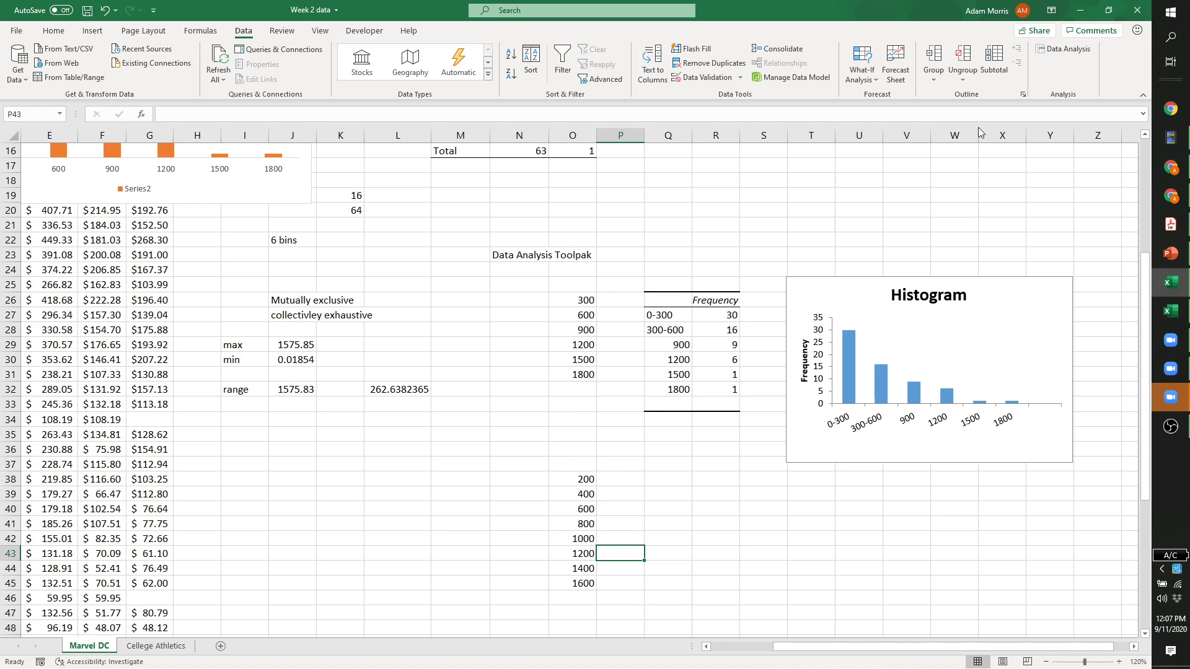
Run a Toolpak Histogram with bin range O37:O45 and output at Q41, placing the chart beside it.
{"action": "left_click", "coordinate": [1065, 50]}
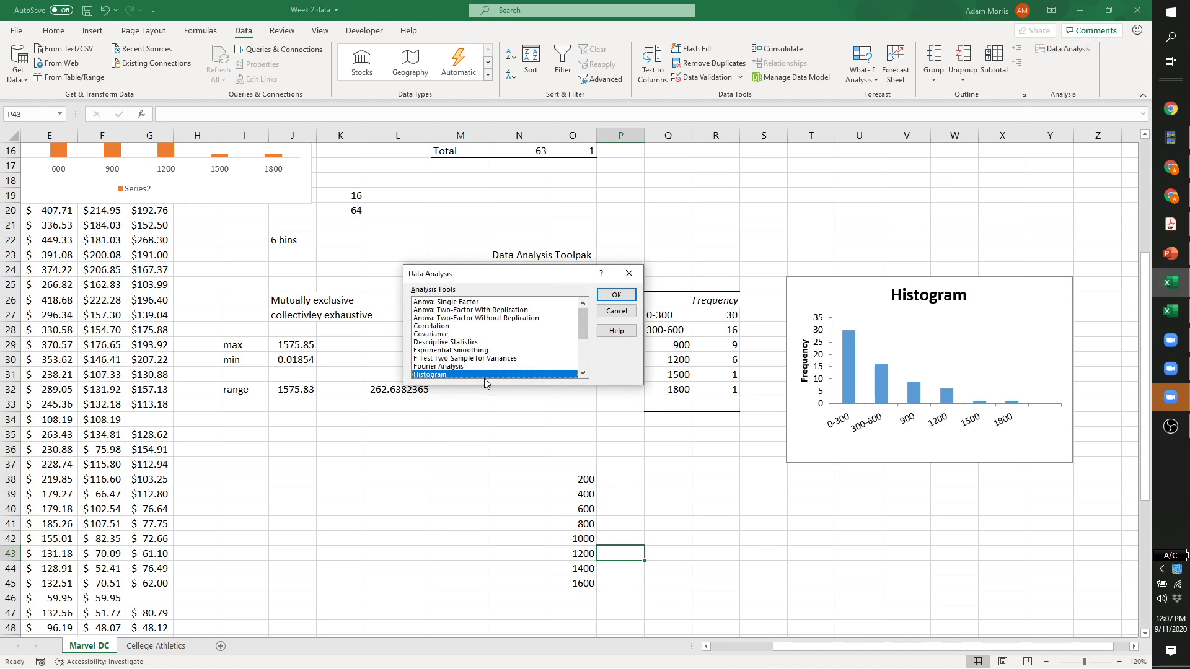
{"action": "left_click", "coordinate": [614, 295]}
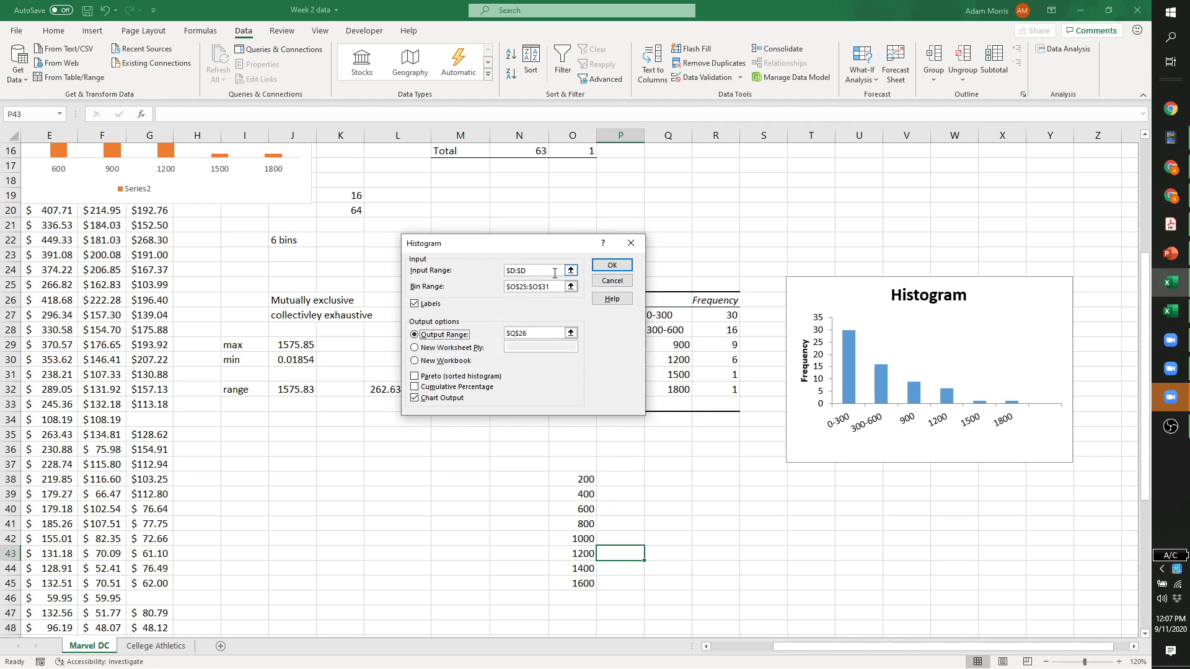
{"action": "left_click_drag", "start_coordinate": [561, 284], "coordinate": [506, 285]}
{"action": "left_click_drag", "start_coordinate": [571, 462], "coordinate": [581, 585]}
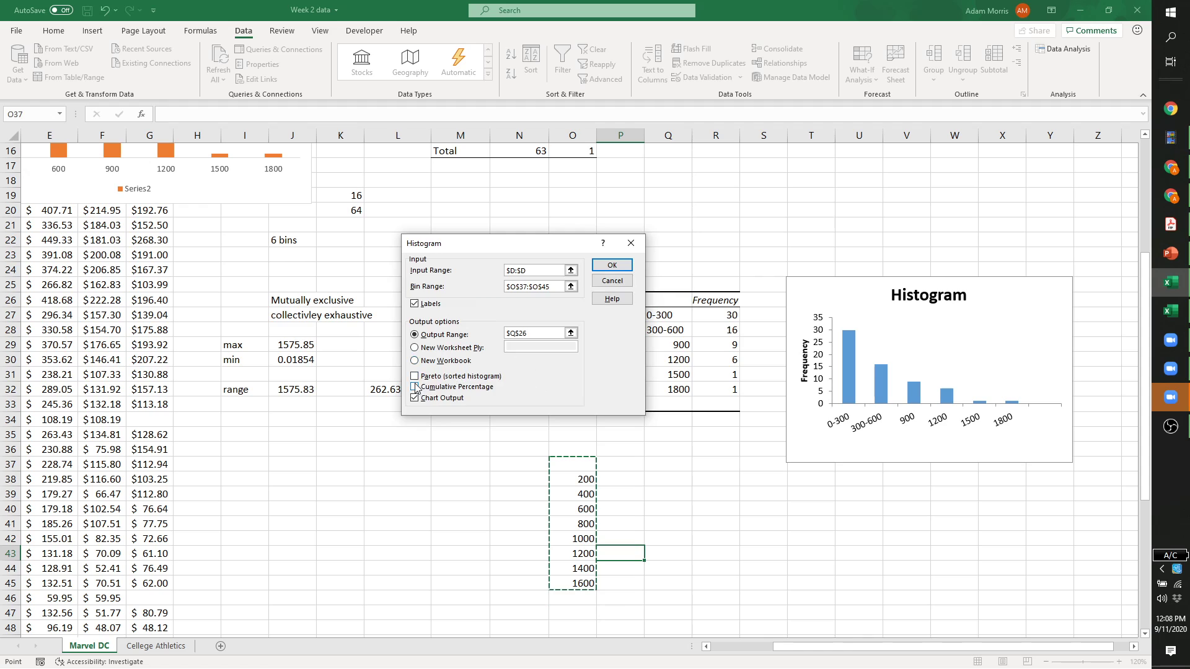
{"action": "left_click_drag", "start_coordinate": [560, 334], "coordinate": [507, 333]}
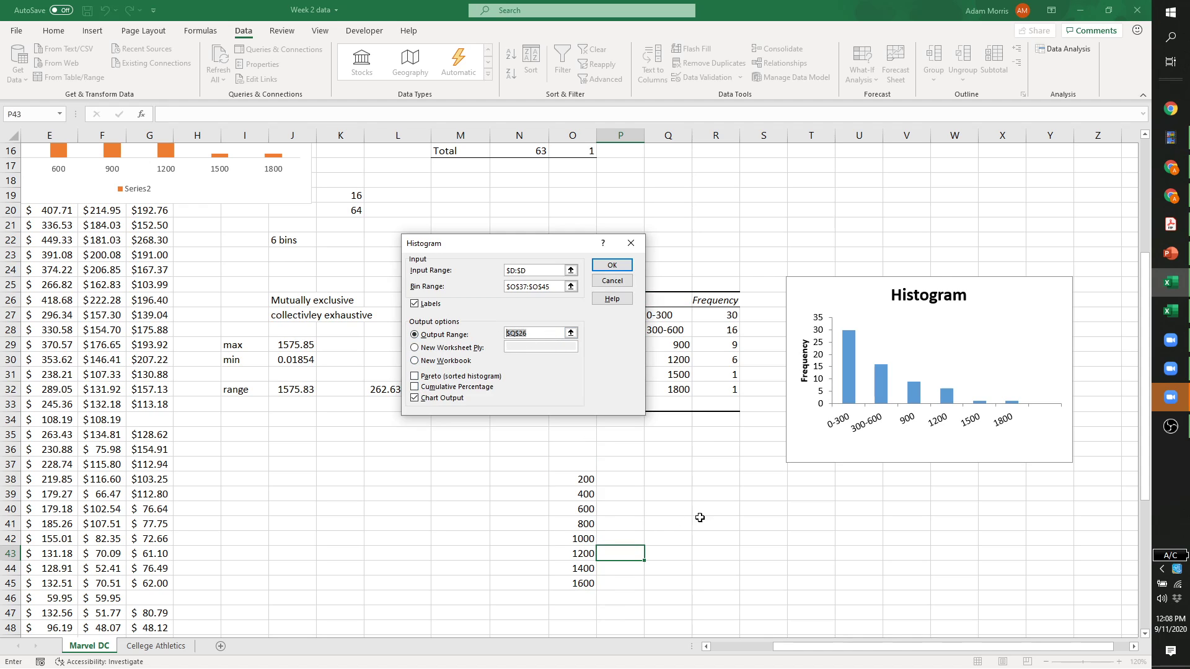
{"action": "left_click", "coordinate": [665, 523]}
{"action": "left_click", "coordinate": [612, 264]}
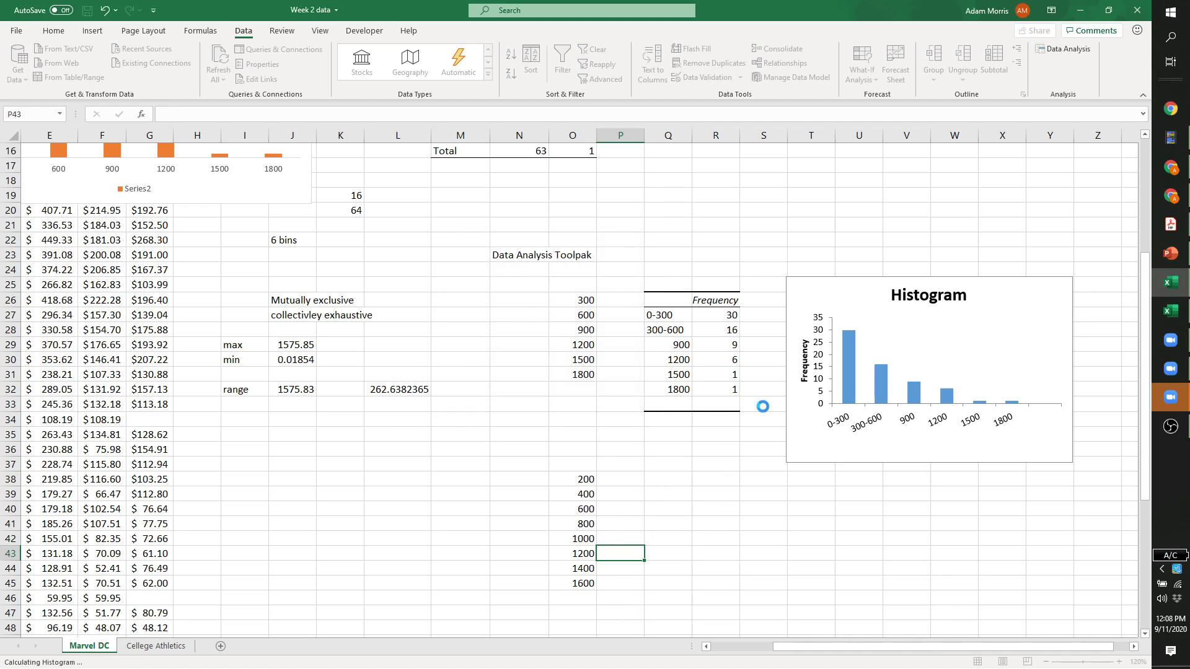
{"action": "left_click_drag", "start_coordinate": [696, 350], "coordinate": [969, 552]}
{"action": "scroll", "coordinate": [968, 552], "scroll_direction": "down", "scroll_amount": 2}
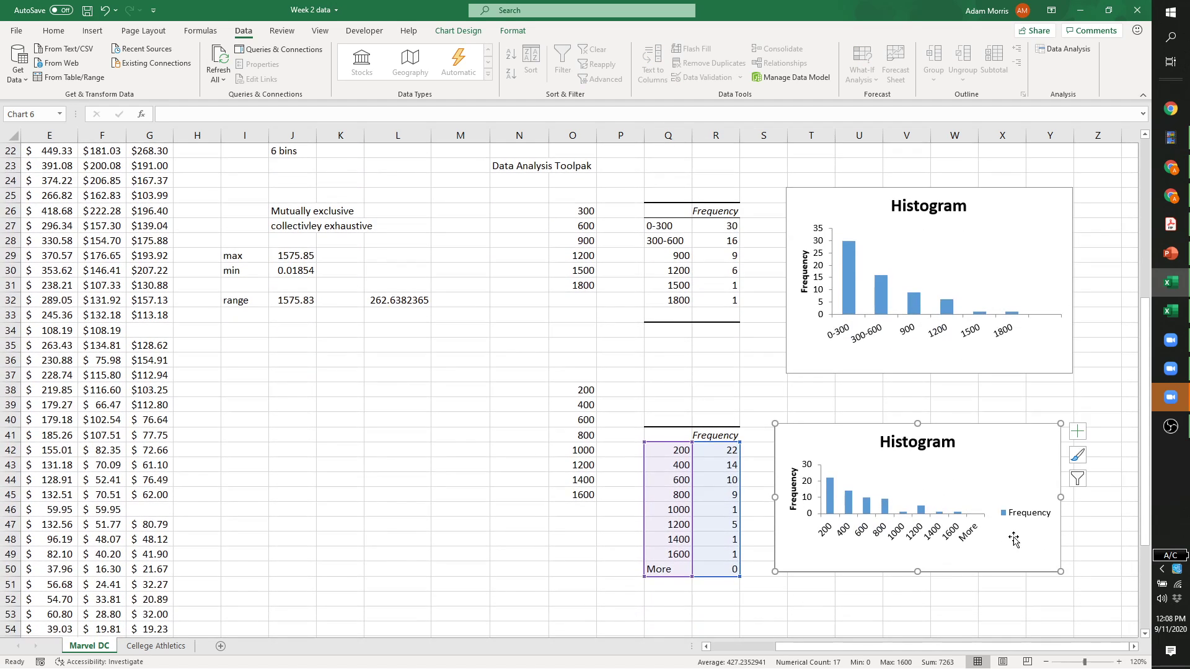
Delete the new chart's Frequency legend and stretch it taller and wider to match the first histogram.
{"action": "left_click", "coordinate": [1027, 521]}
{"action": "key", "text": "Delete"}
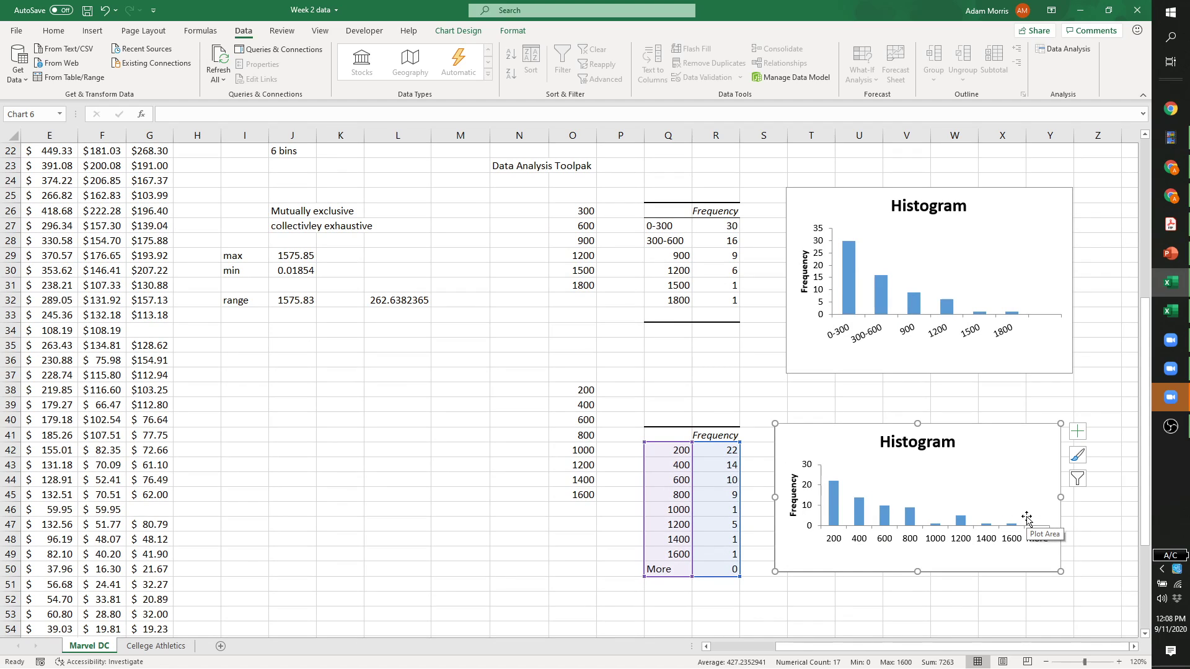
{"action": "left_click", "coordinate": [1015, 470]}
{"action": "left_click", "coordinate": [1006, 443]}
{"action": "left_click_drag", "start_coordinate": [918, 571], "coordinate": [920, 599]}
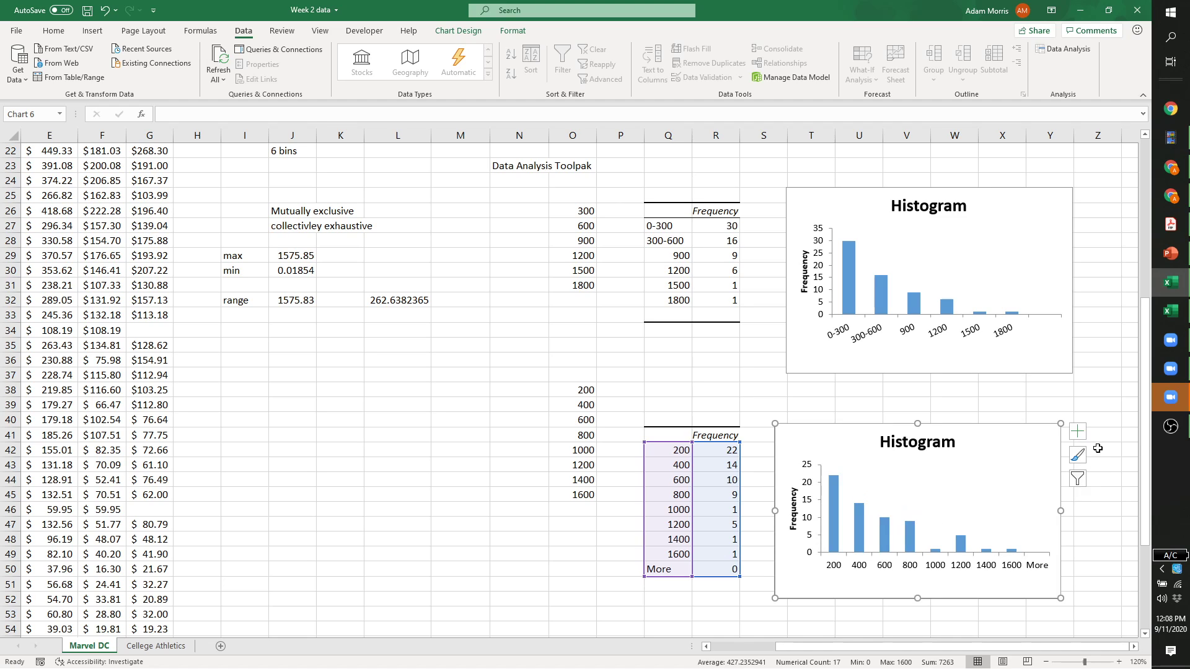
{"action": "left_click_drag", "start_coordinate": [1061, 511], "coordinate": [1073, 511]}
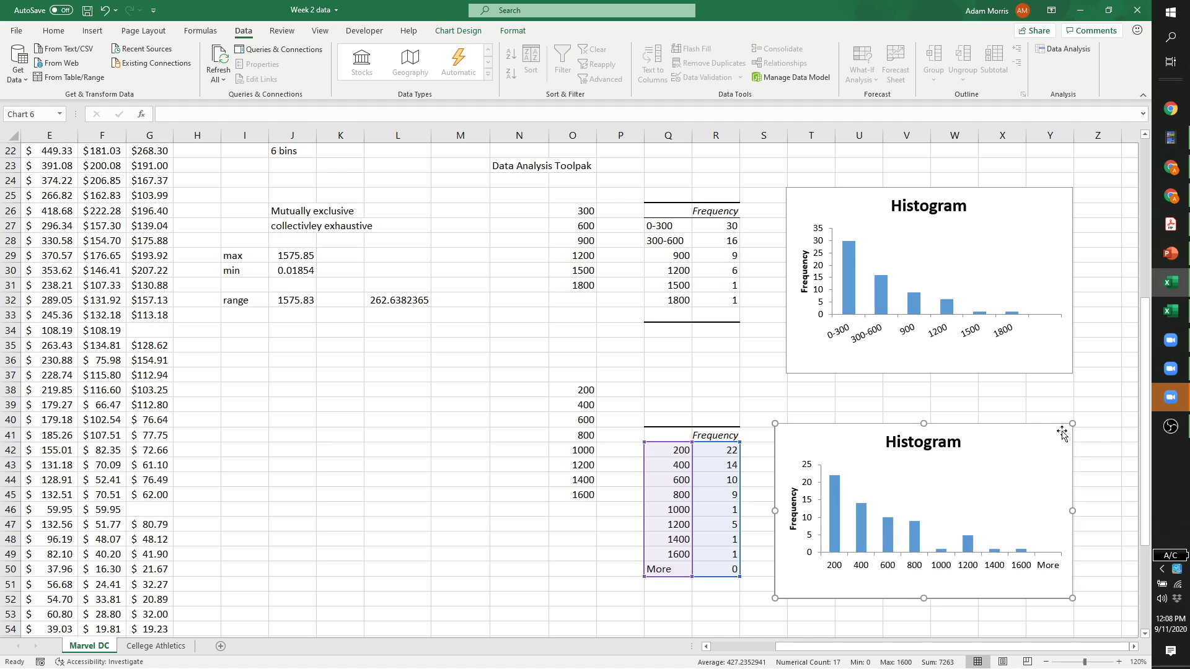
{"action": "left_click", "coordinate": [1043, 487]}
{"action": "left_click", "coordinate": [1026, 244]}
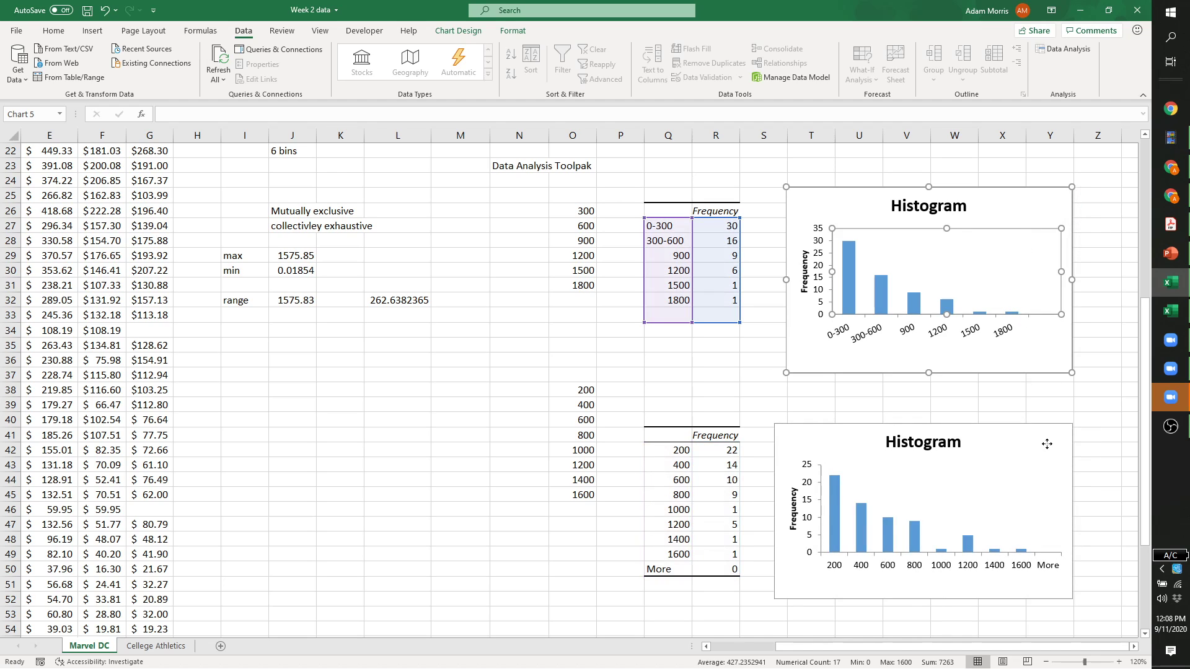
{"action": "left_click", "coordinate": [951, 483]}
{"action": "left_click", "coordinate": [515, 552]}
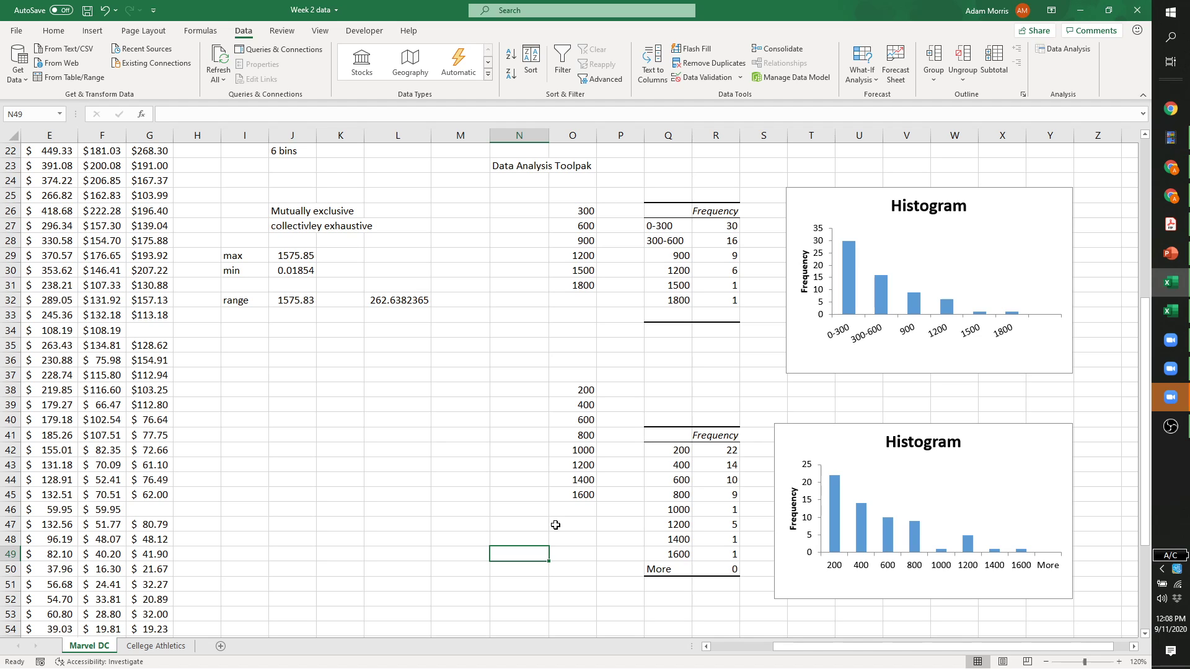
{"action": "scroll", "coordinate": [544, 545], "scroll_direction": "down", "scroll_amount": 1}
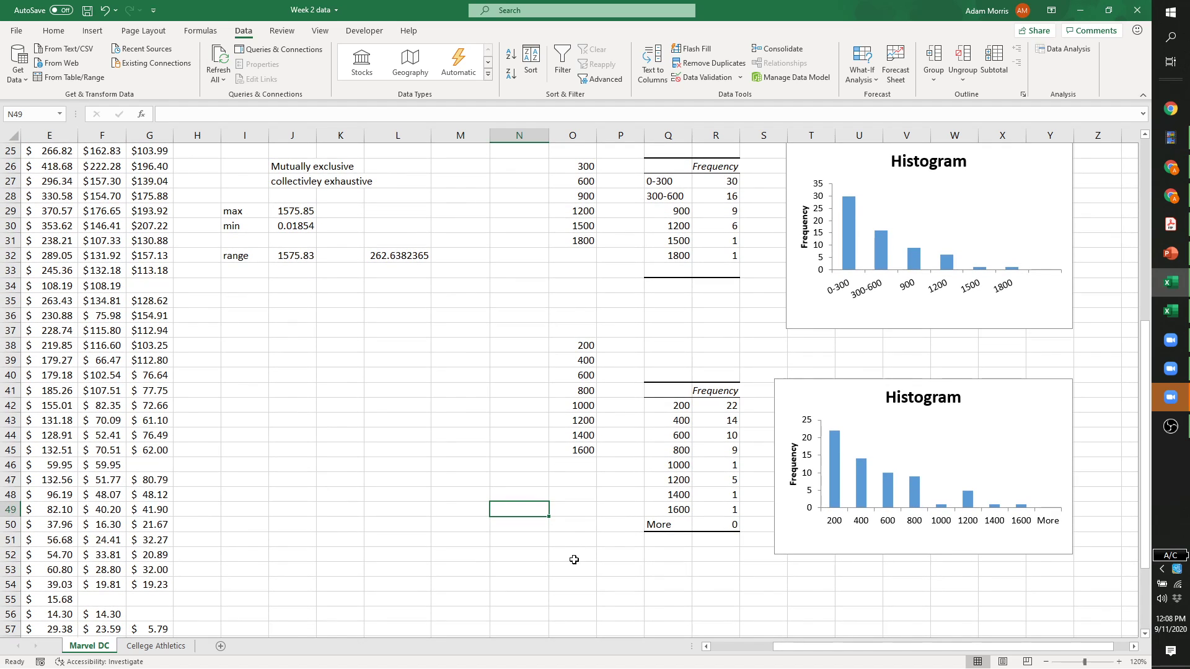
Enter bin values 600, 1200 and 1800 in O53:O55.
{"action": "left_click", "coordinate": [571, 567]}
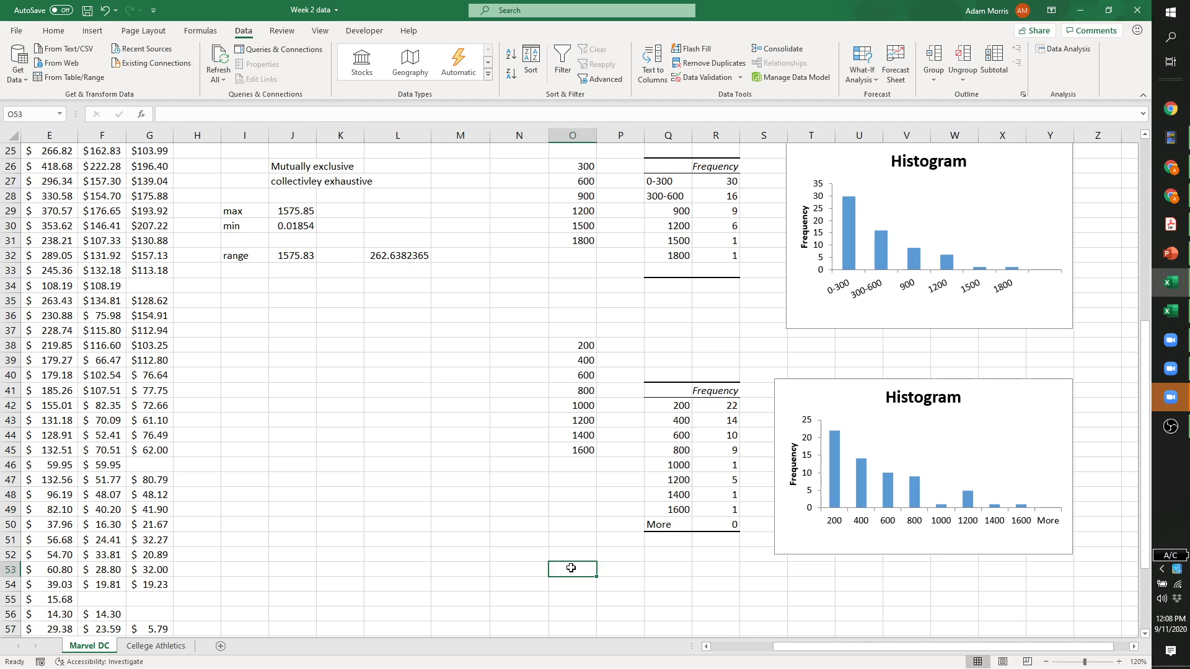
{"action": "type", "text": "600"}
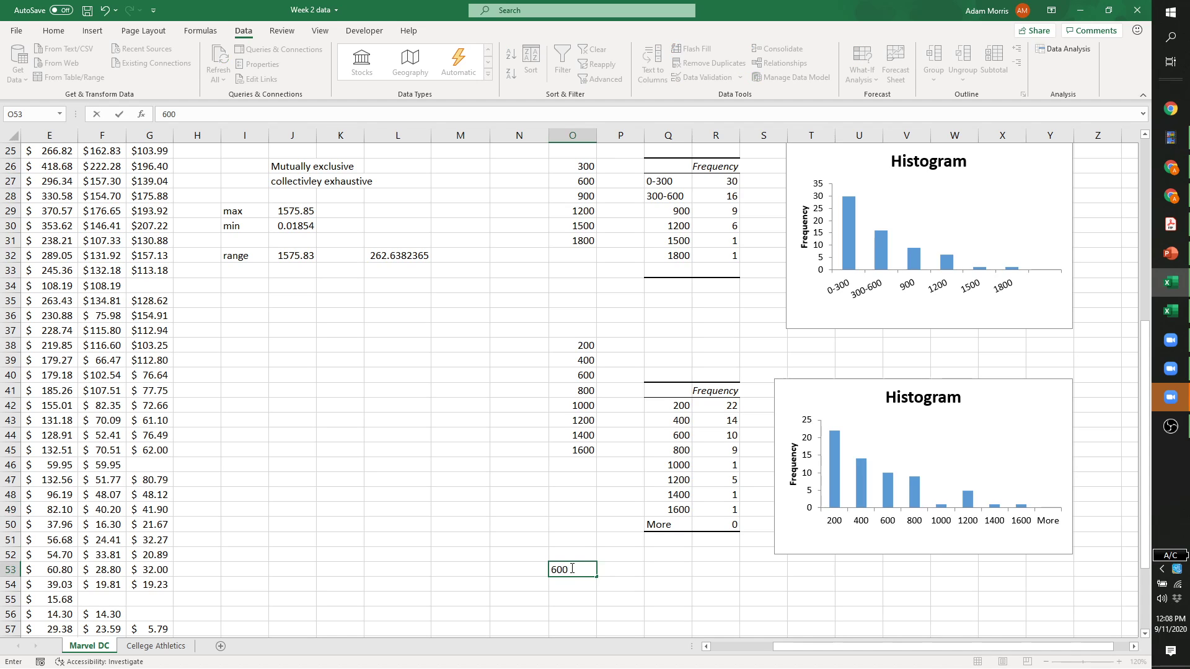
{"action": "key", "text": "Return"}
{"action": "type", "text": "1200"}
{"action": "key", "text": "Return"}
{"action": "type", "text": "1800"}
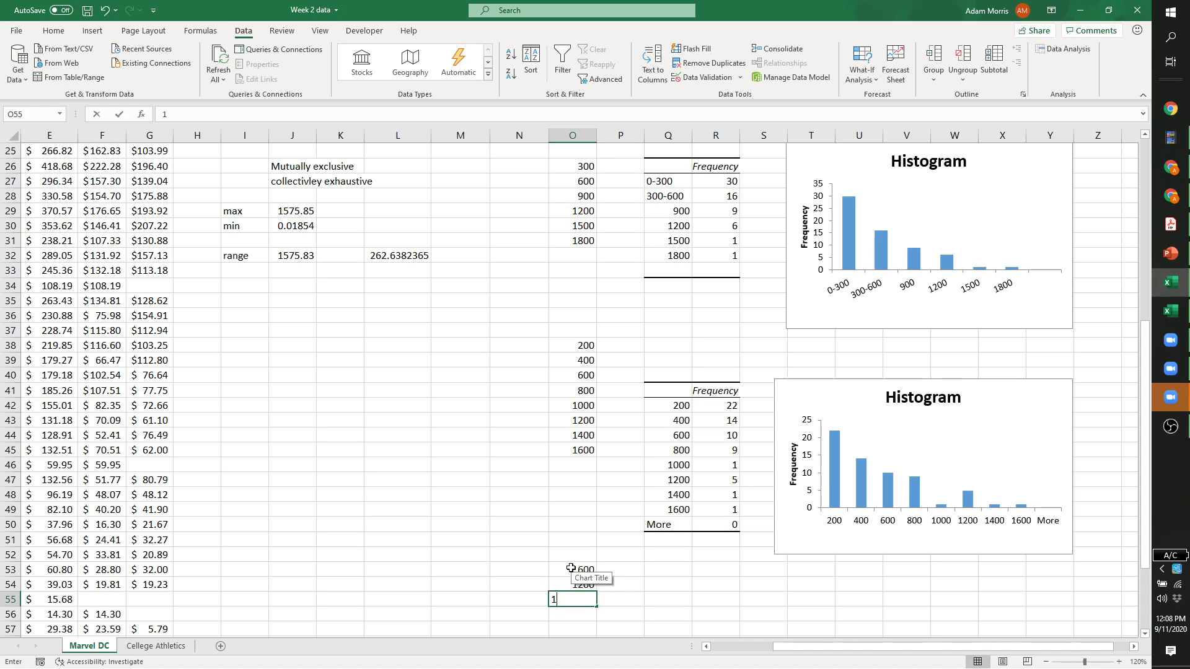
{"action": "key", "text": "Return"}
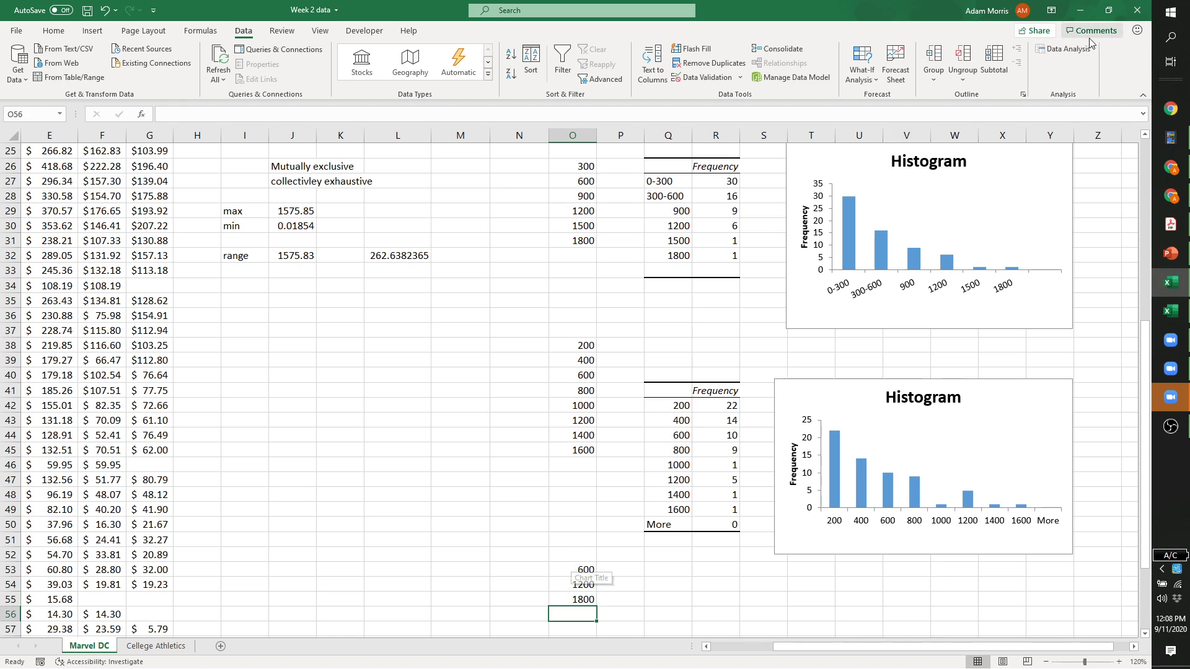
Run a Toolpak Histogram with bins O52:O55 and output at Q55, moving its chart beside the table.
{"action": "left_click", "coordinate": [1061, 49]}
{"action": "left_click", "coordinate": [616, 295]}
{"action": "left_click", "coordinate": [538, 287]}
{"action": "left_click_drag", "start_coordinate": [578, 554], "coordinate": [584, 595]}
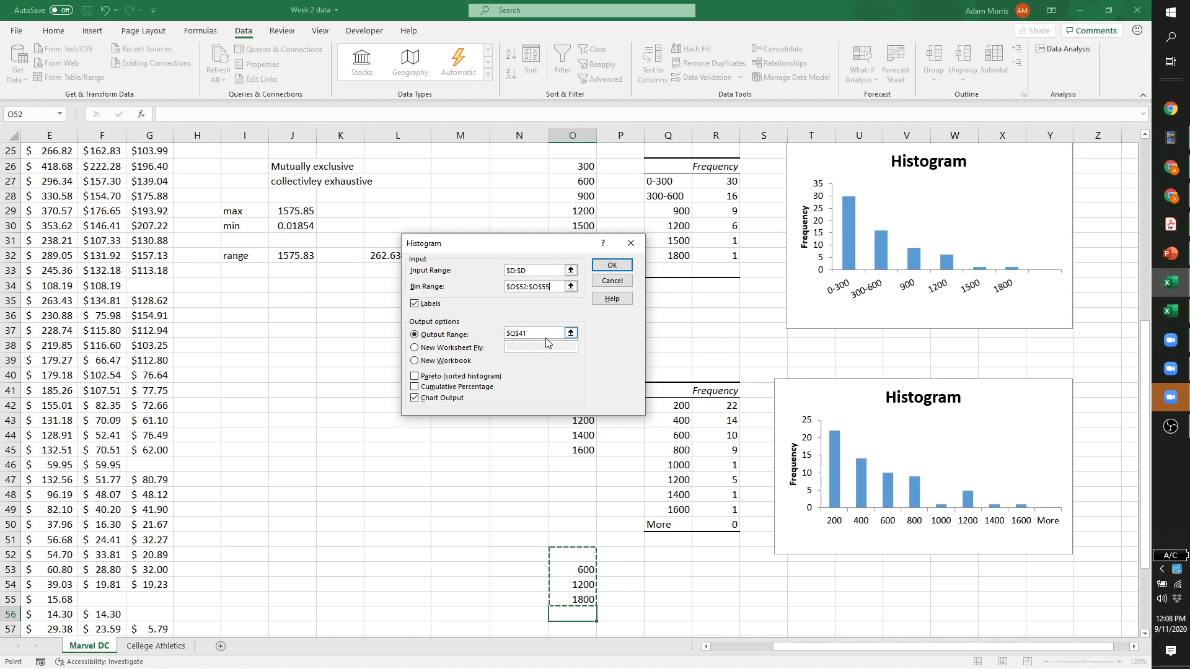
{"action": "left_click", "coordinate": [541, 335]}
{"action": "left_click", "coordinate": [669, 600]}
{"action": "left_click", "coordinate": [612, 265]}
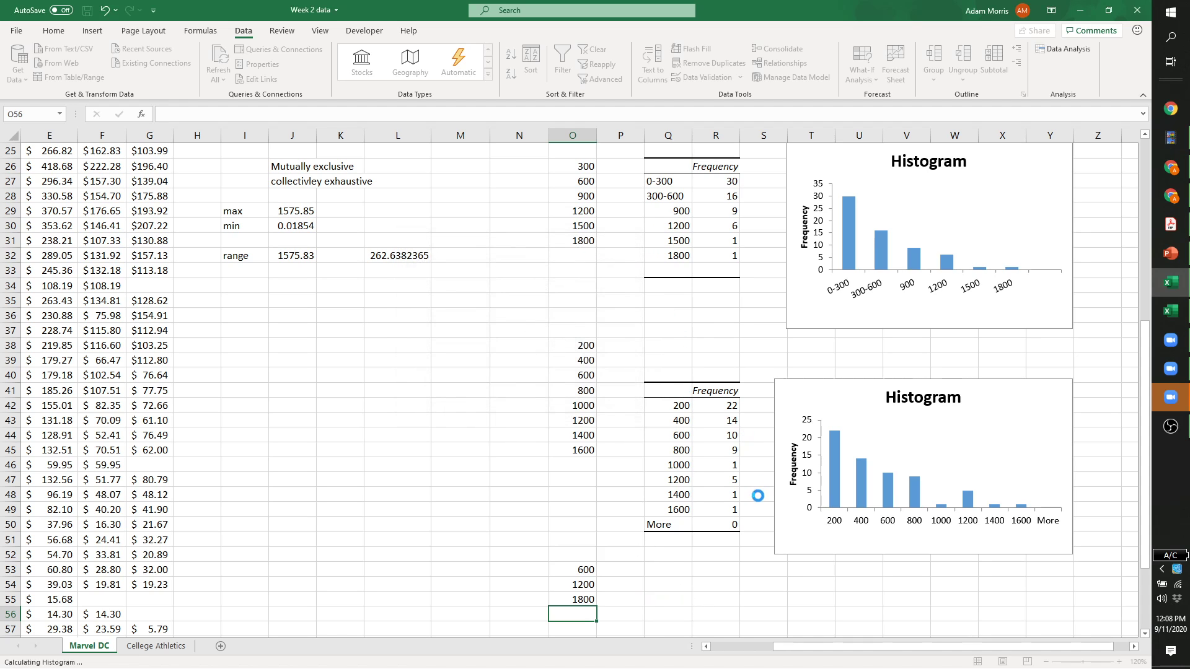
{"action": "scroll", "coordinate": [750, 552], "scroll_direction": "down", "scroll_amount": 4}
{"action": "left_click_drag", "start_coordinate": [744, 199], "coordinate": [1015, 560]}
{"action": "left_click", "coordinate": [859, 405]}
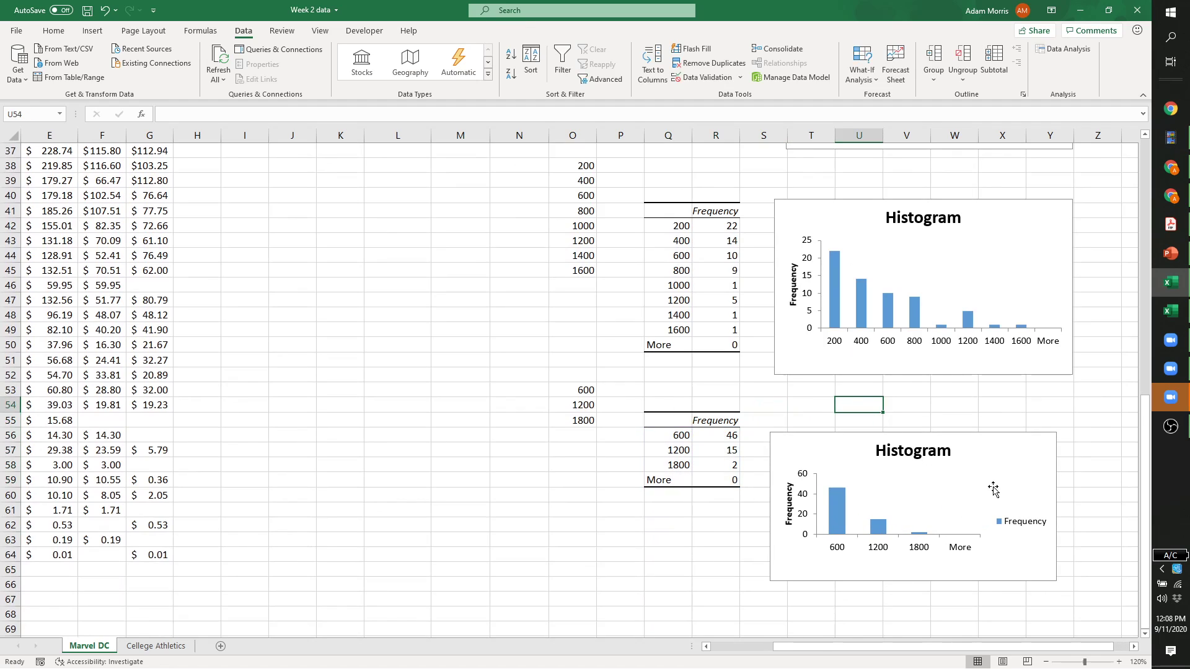
Delete the third histogram's legend, then scroll up to compare all three histogram charts.
{"action": "left_click", "coordinate": [1020, 520]}
{"action": "key", "text": "Delete"}
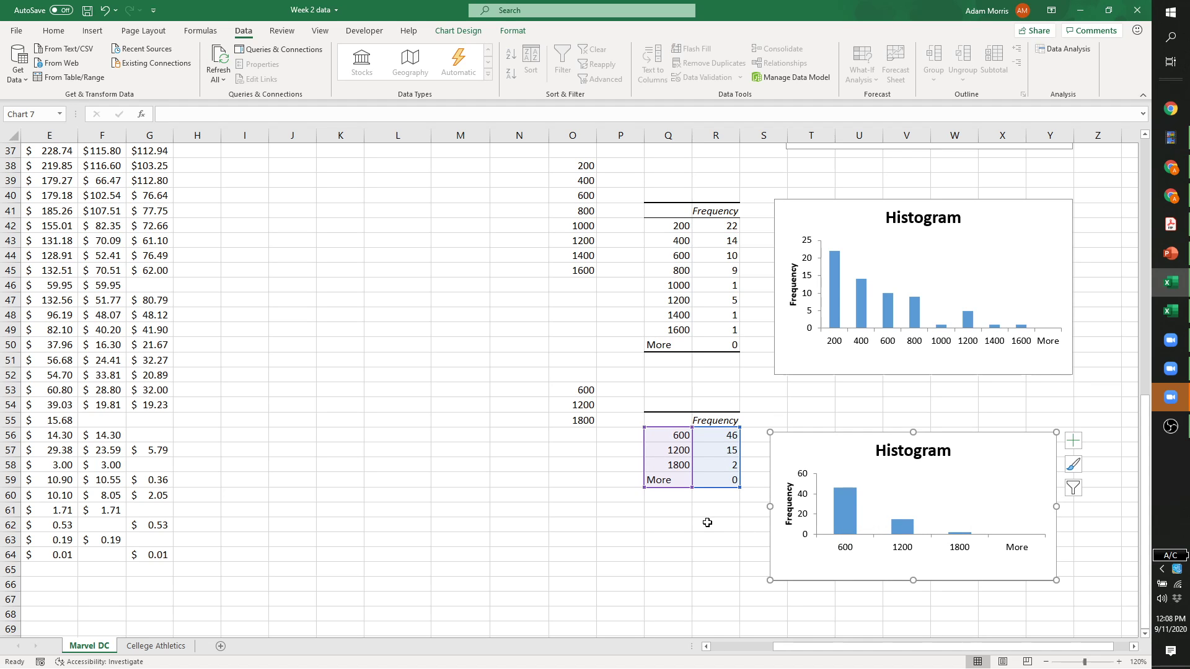
{"action": "scroll", "coordinate": [705, 528], "scroll_direction": "up", "scroll_amount": 3}
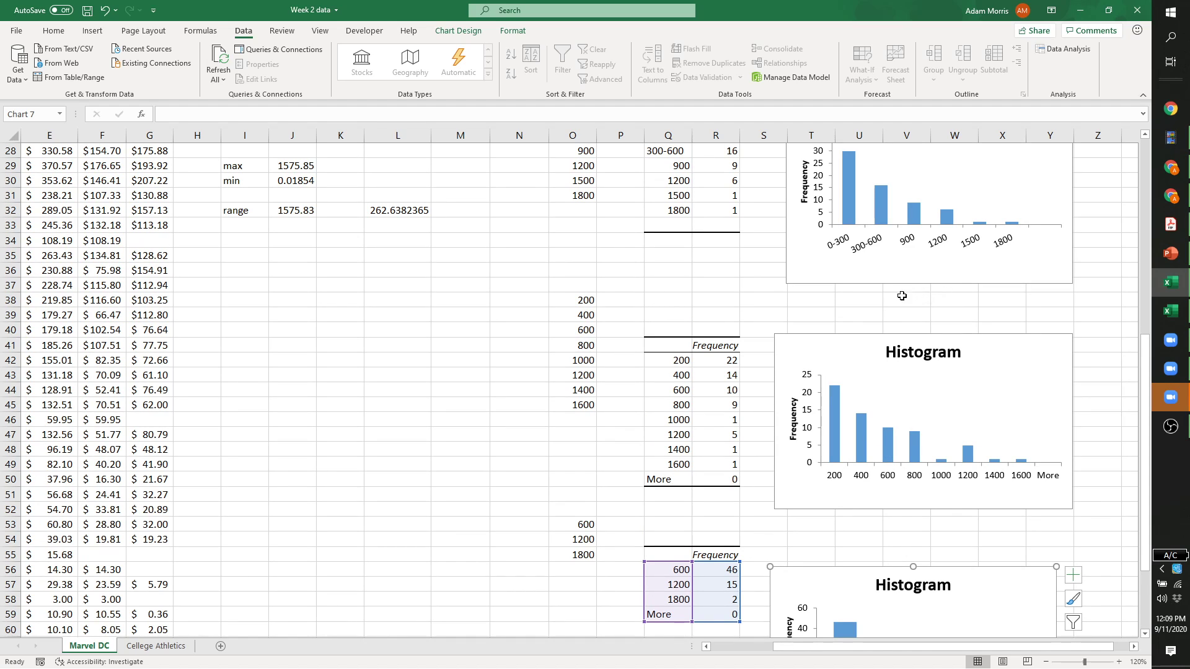
{"action": "left_click", "coordinate": [849, 366]}
{"action": "left_click", "coordinate": [850, 278]}
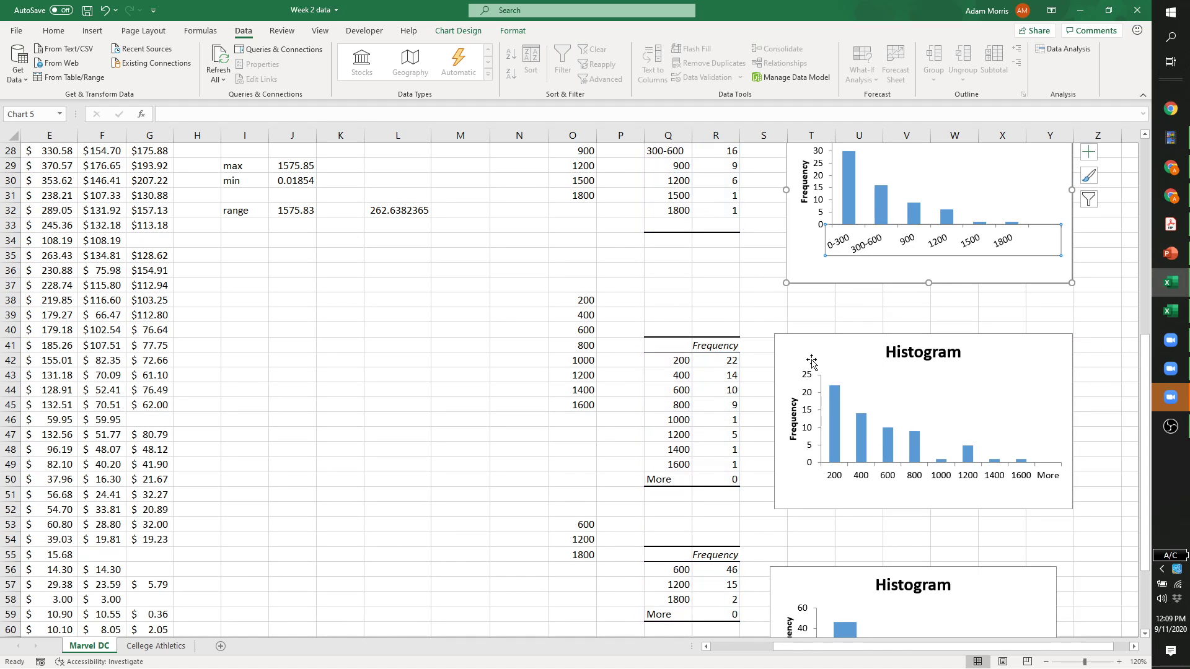
{"action": "left_click", "coordinate": [822, 355]}
{"action": "scroll", "coordinate": [822, 355], "scroll_direction": "up", "scroll_amount": 2}
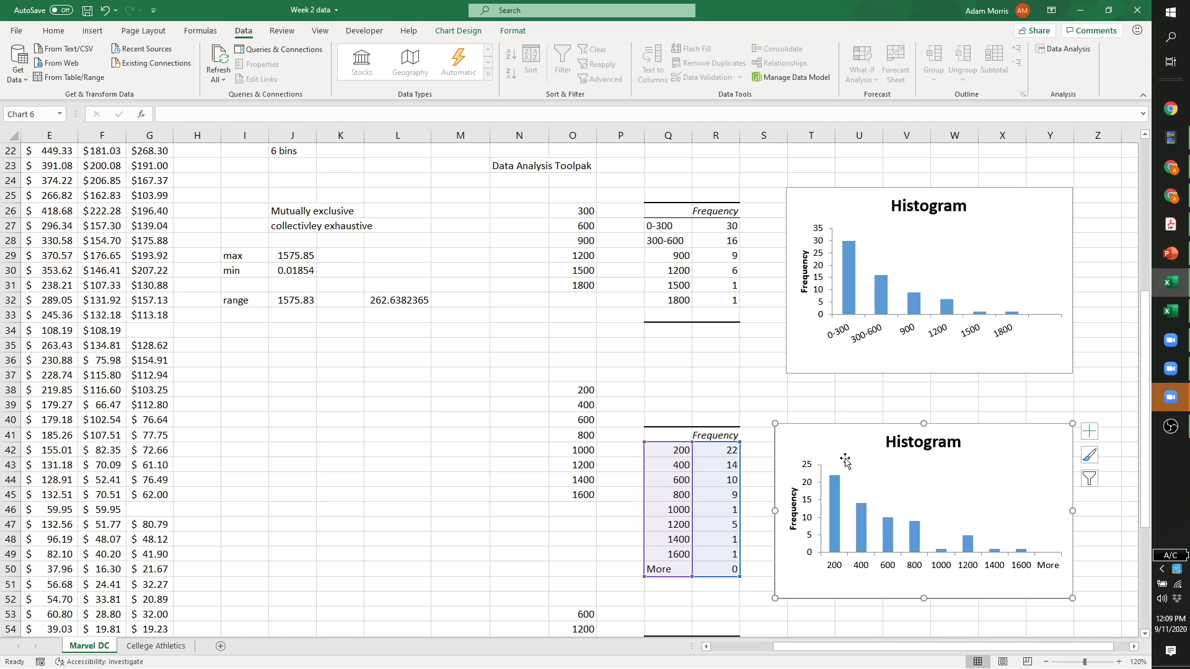
{"action": "left_click", "coordinate": [676, 568]}
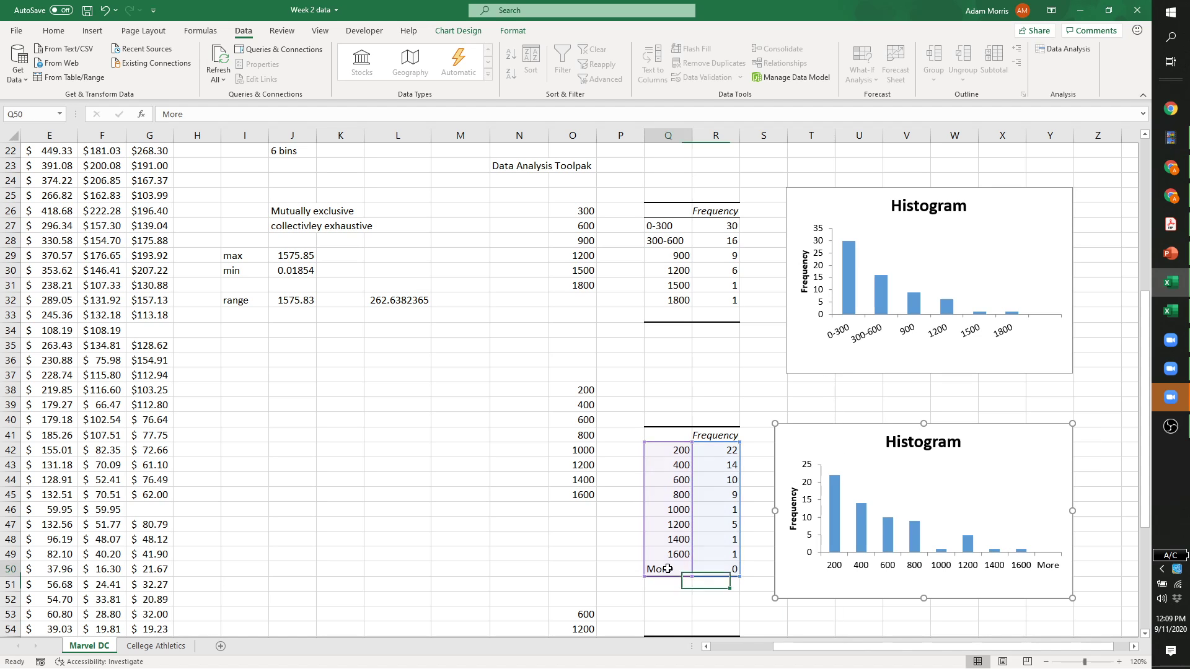
{"action": "scroll", "coordinate": [481, 517], "scroll_direction": "up", "scroll_amount": 2}
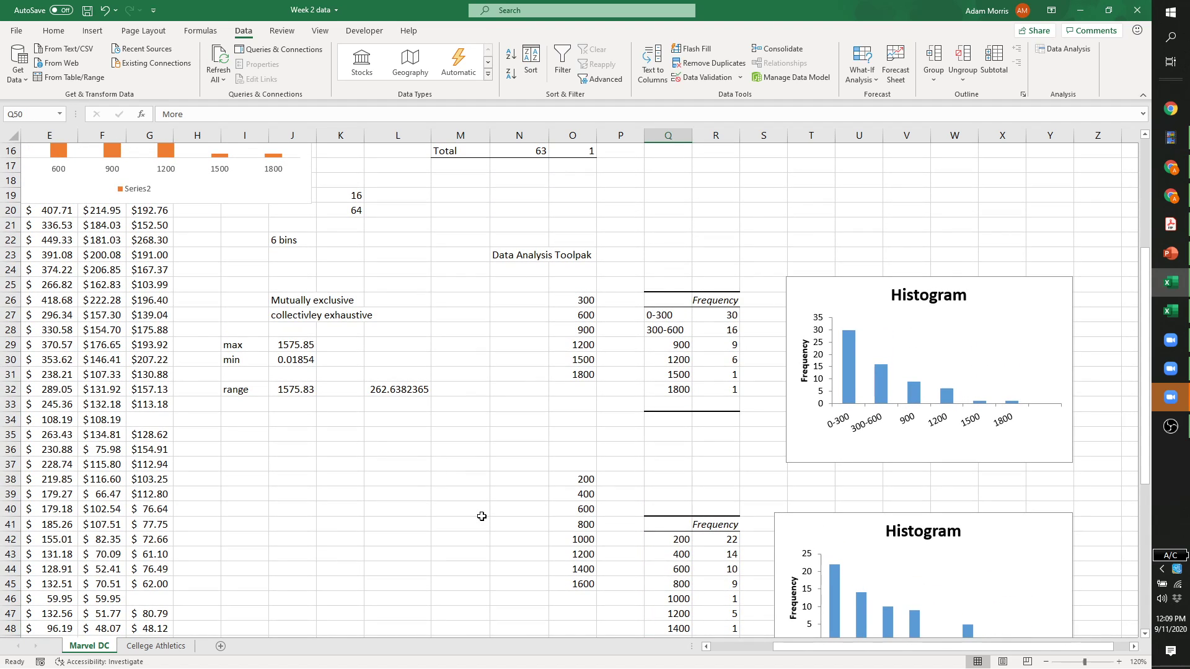
{"action": "scroll", "coordinate": [482, 516], "scroll_direction": "up", "scroll_amount": 5}
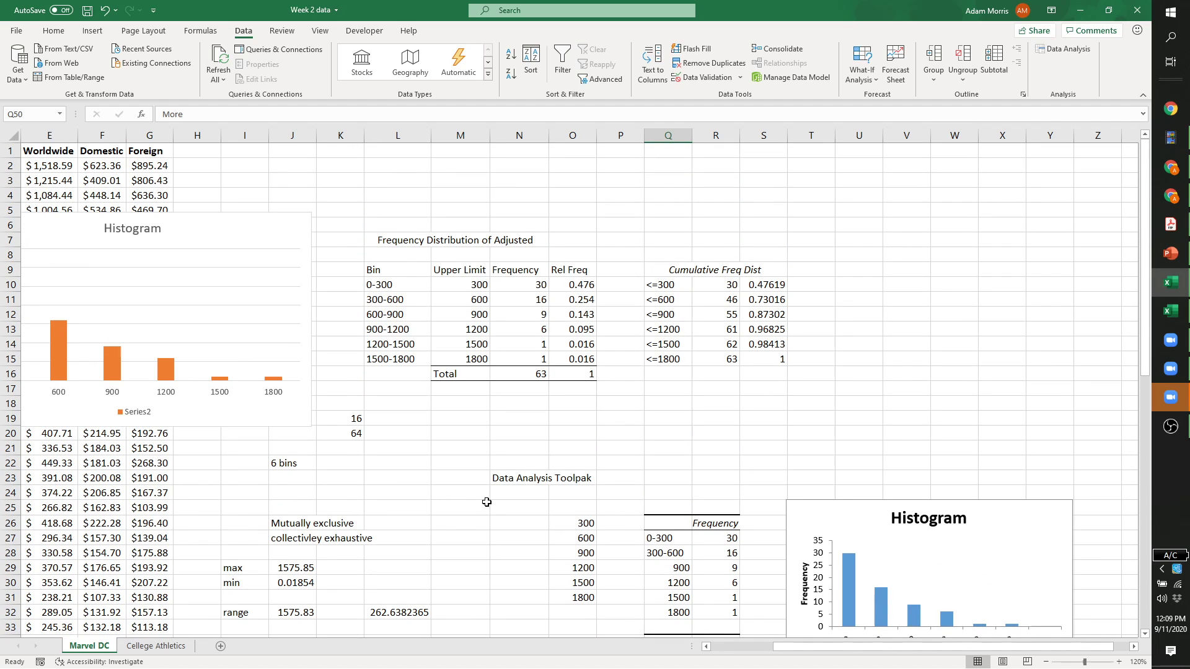
Check the frequency table's bin labels 300–1200 and their counts, including 6 for 1200.
{"action": "left_click", "coordinate": [746, 430]}
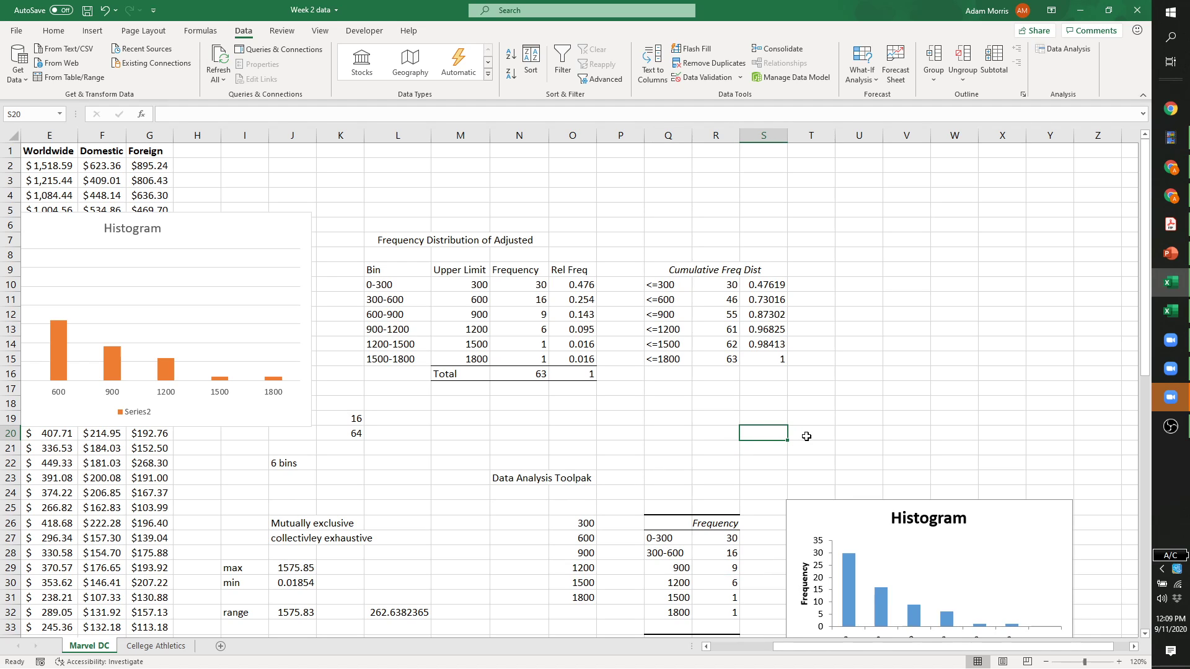
{"action": "scroll", "coordinate": [806, 436], "scroll_direction": "down", "scroll_amount": 4}
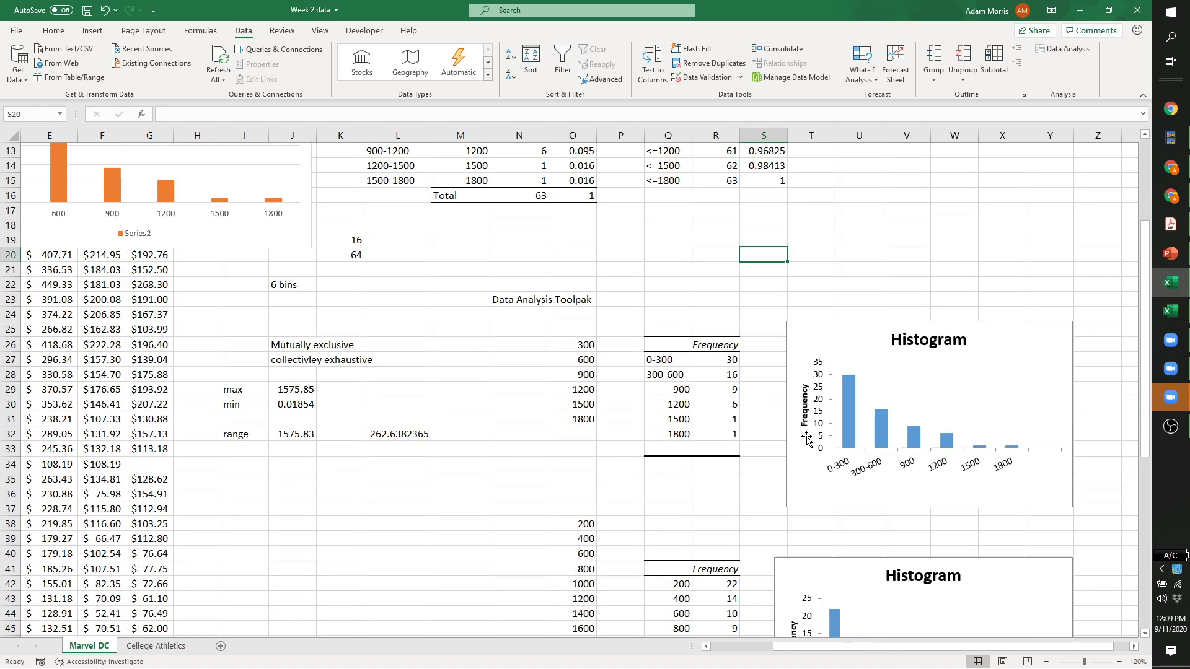
{"action": "left_click", "coordinate": [685, 376]}
{"action": "left_click", "coordinate": [686, 394]}
{"action": "left_click", "coordinate": [701, 394]}
{"action": "left_click", "coordinate": [654, 405]}
{"action": "left_click", "coordinate": [725, 403]}
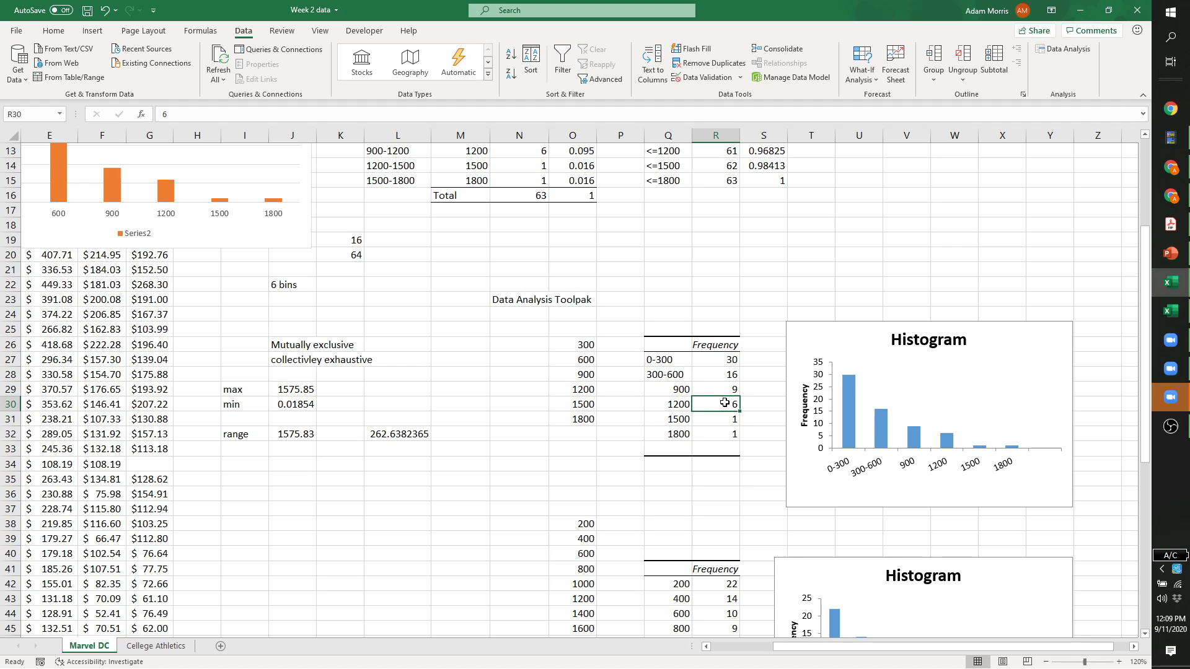
Review the cumulative frequency column and its R10 formula, then bring up the Insert options.
{"action": "left_click", "coordinate": [562, 462]}
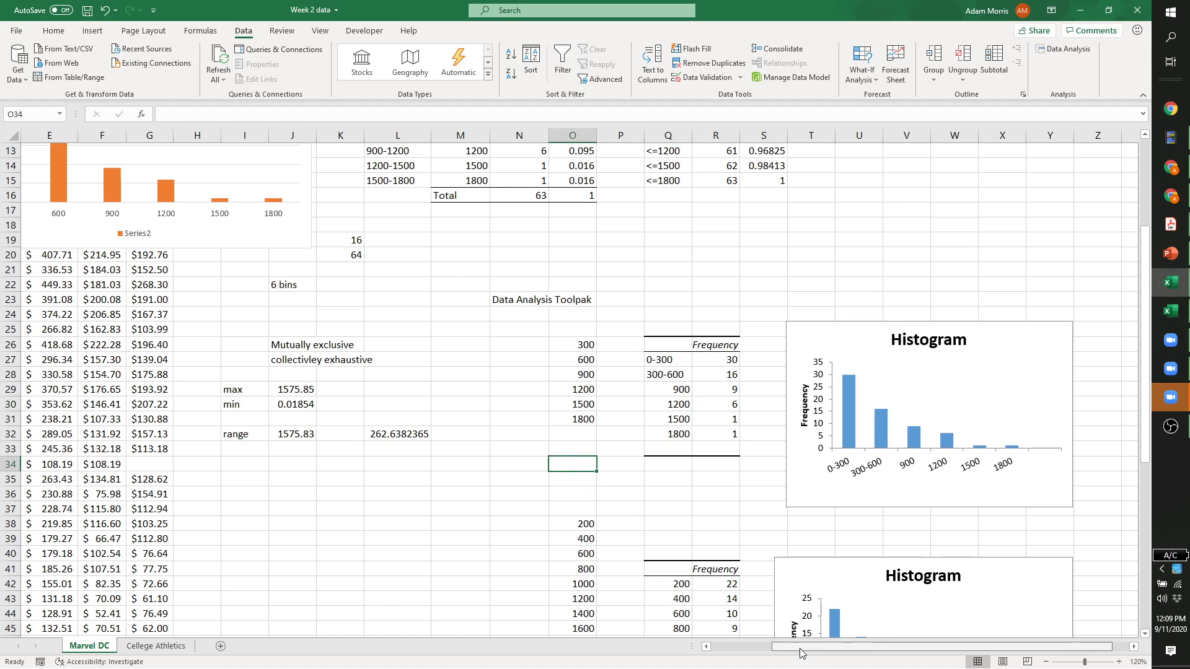
{"action": "left_click_drag", "start_coordinate": [803, 653], "coordinate": [727, 662]}
{"action": "scroll", "coordinate": [762, 657], "scroll_direction": "up", "scroll_amount": 4}
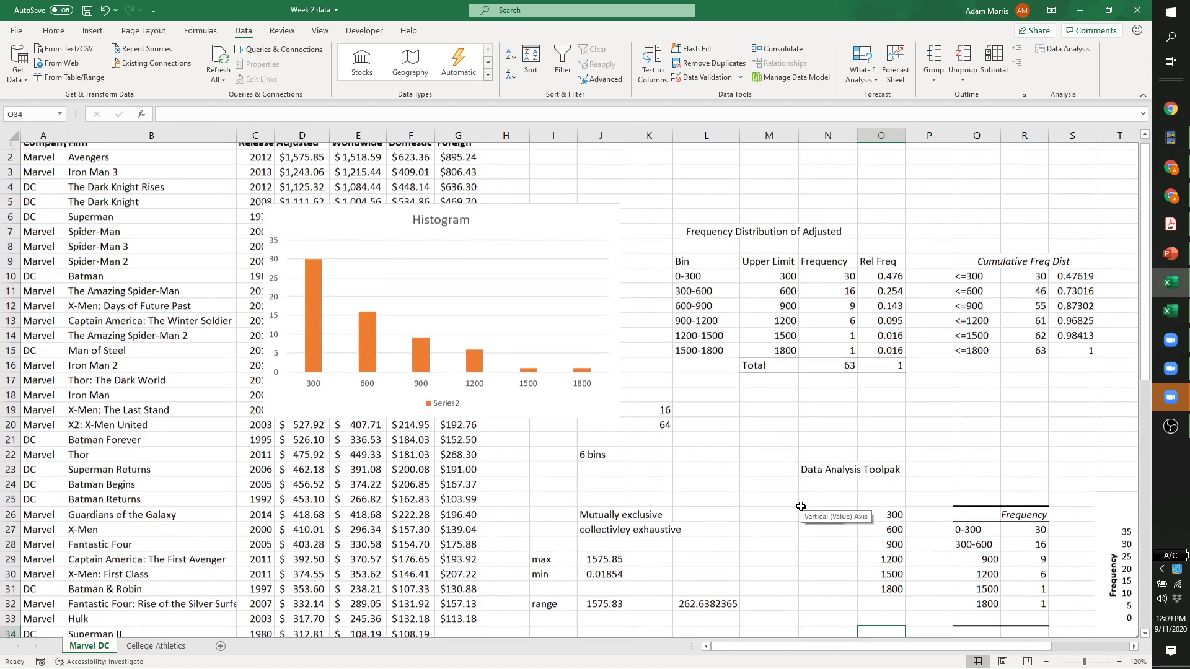
{"action": "left_click_drag", "start_coordinate": [810, 652], "coordinate": [872, 652]}
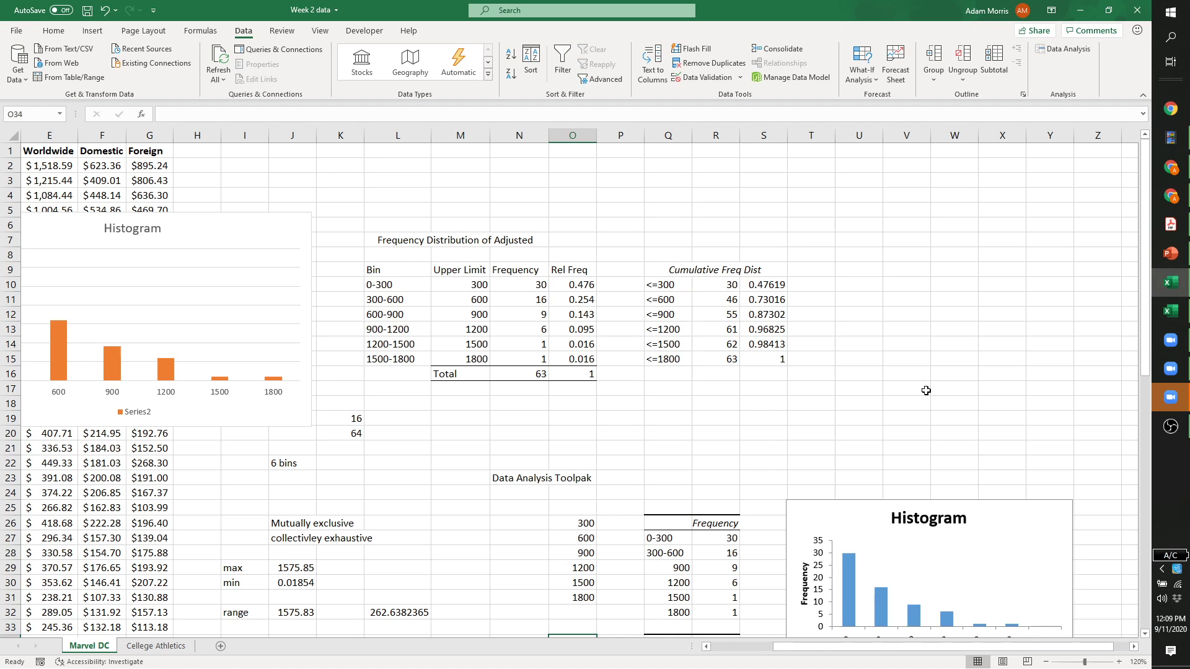
{"action": "scroll", "coordinate": [926, 390], "scroll_direction": "down", "scroll_amount": 4}
{"action": "scroll", "coordinate": [926, 395], "scroll_direction": "up", "scroll_amount": 4}
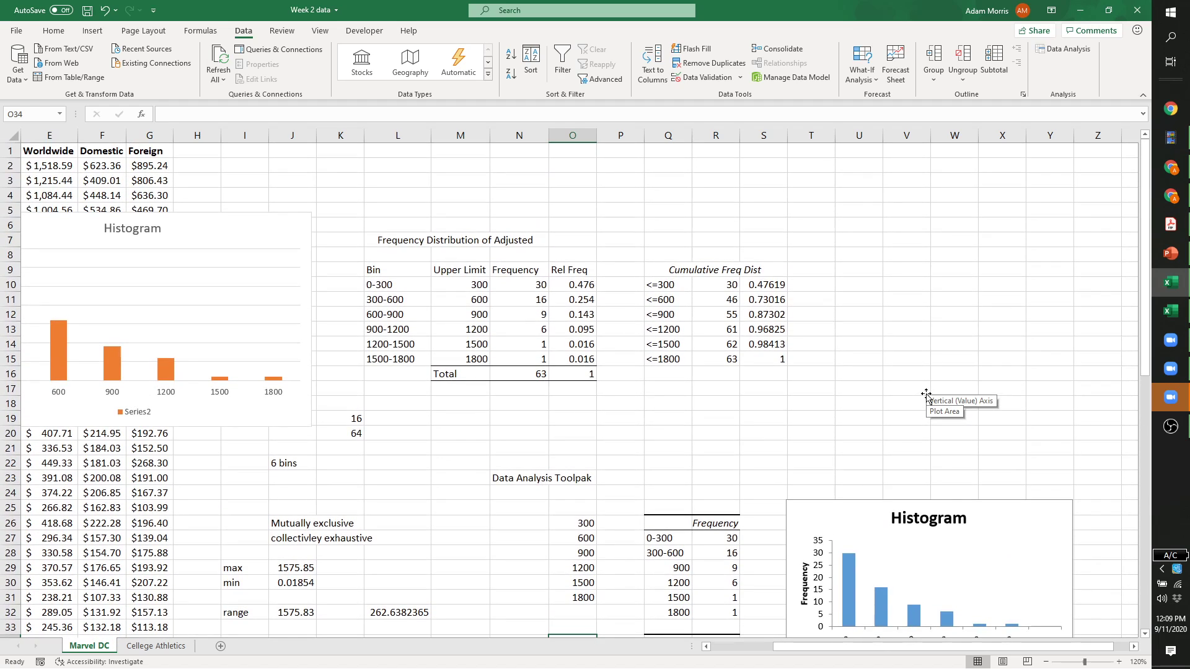
{"action": "left_click", "coordinate": [711, 283]}
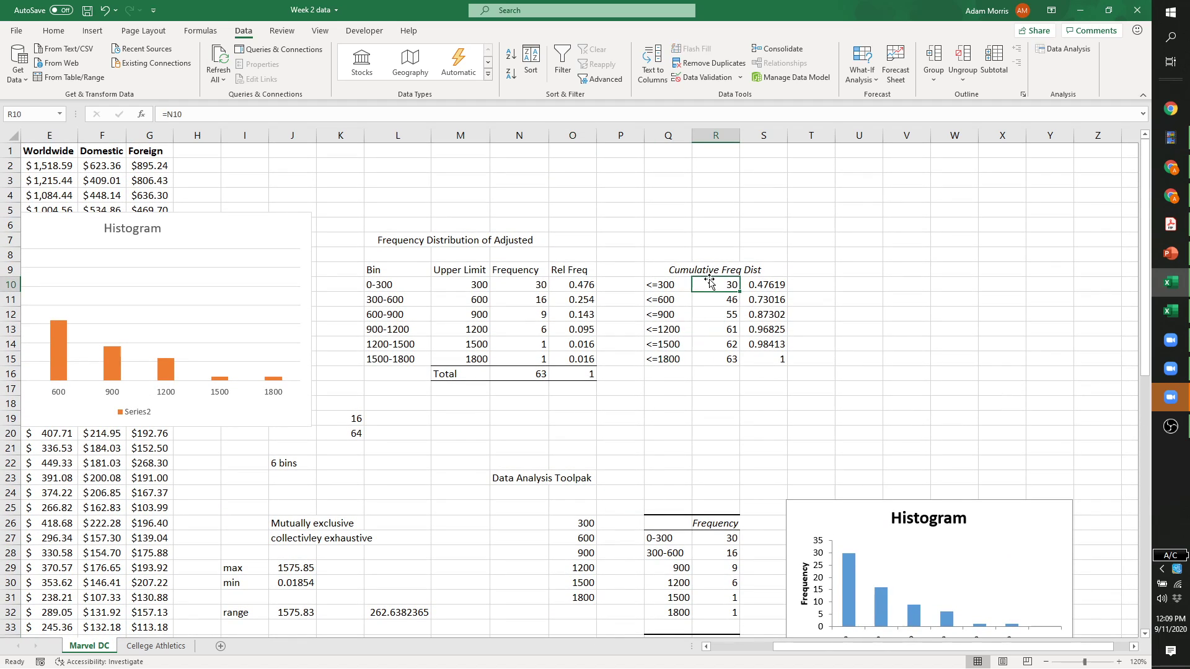
{"action": "left_click", "coordinate": [921, 295]}
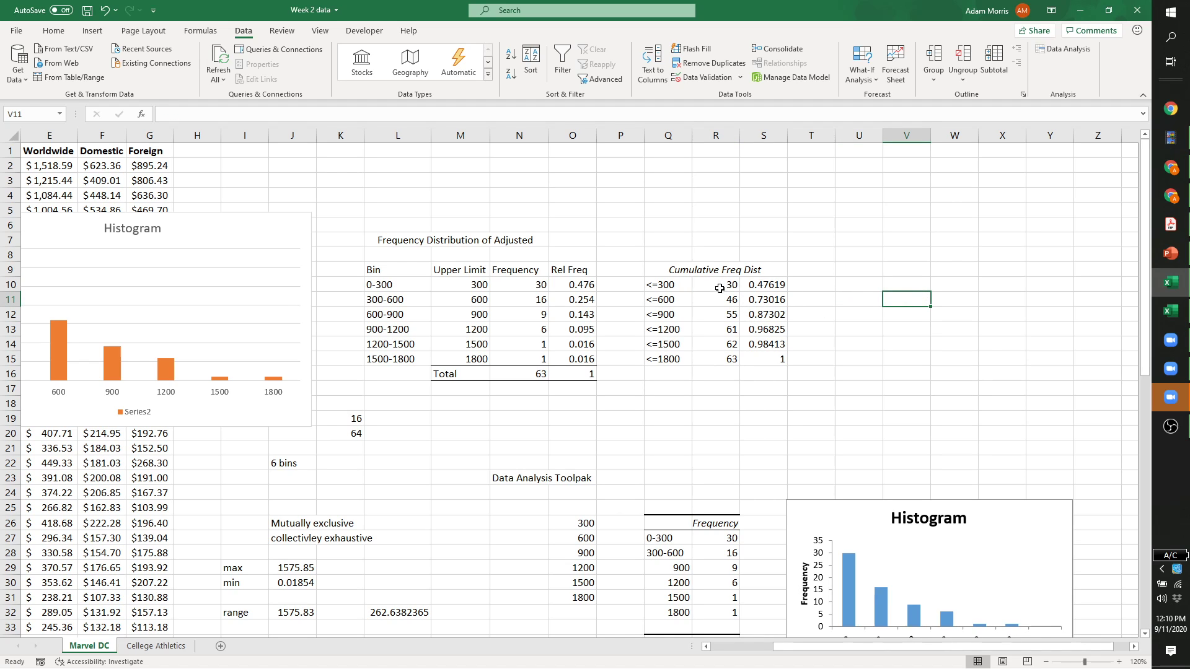
{"action": "scroll", "coordinate": [721, 302], "scroll_direction": "down", "scroll_amount": 2}
{"action": "scroll", "coordinate": [721, 302], "scroll_direction": "up", "scroll_amount": 2}
{"action": "left_click", "coordinate": [92, 30]}
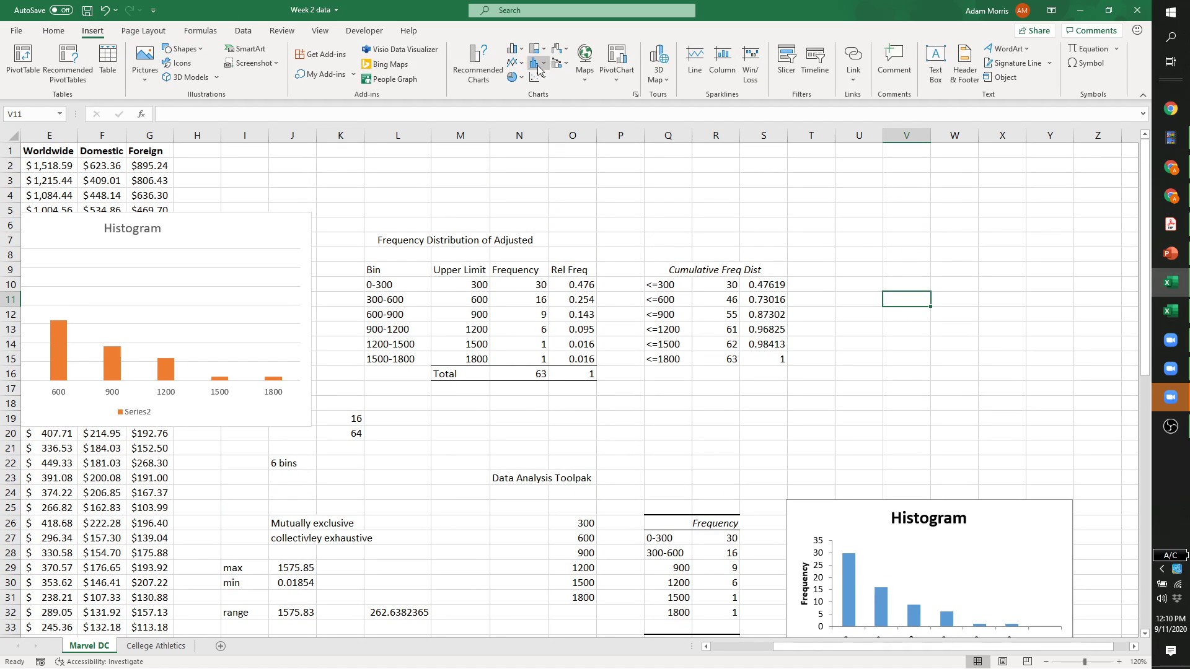
Chart upper limits 300–1500 against cumulative counts R10:R15 as a 100% stacked line with markers.
{"action": "left_click_drag", "start_coordinate": [471, 287], "coordinate": [470, 347]}
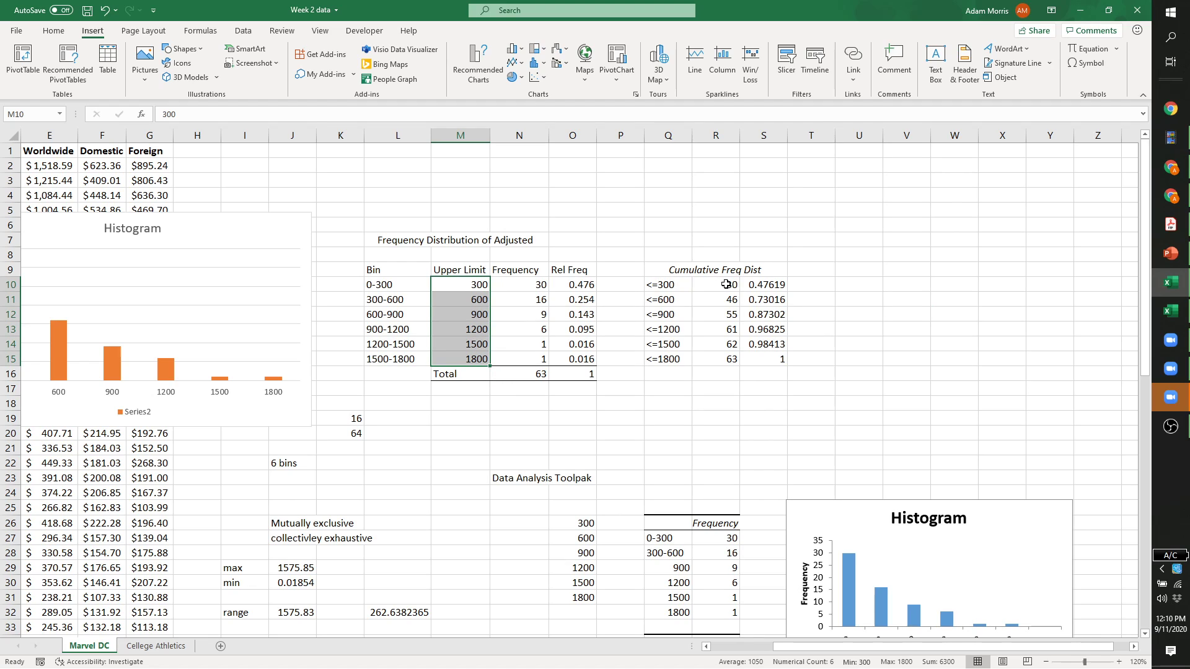
{"action": "left_click_drag", "start_coordinate": [710, 282], "coordinate": [714, 359]}
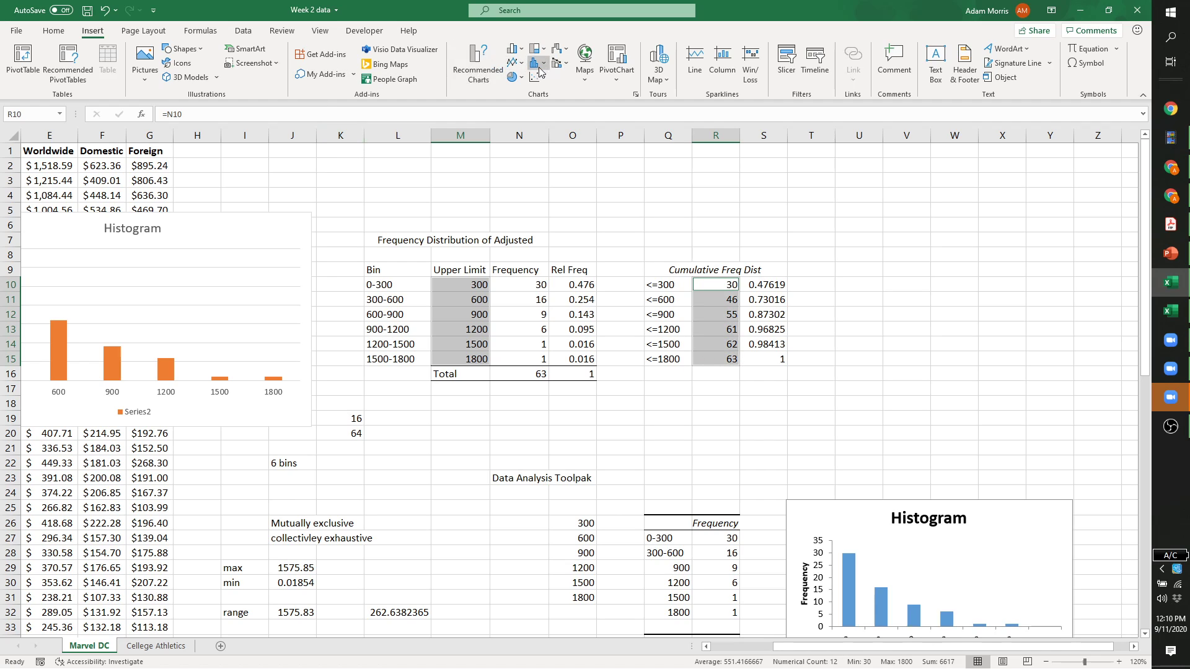
{"action": "left_click", "coordinate": [515, 48]}
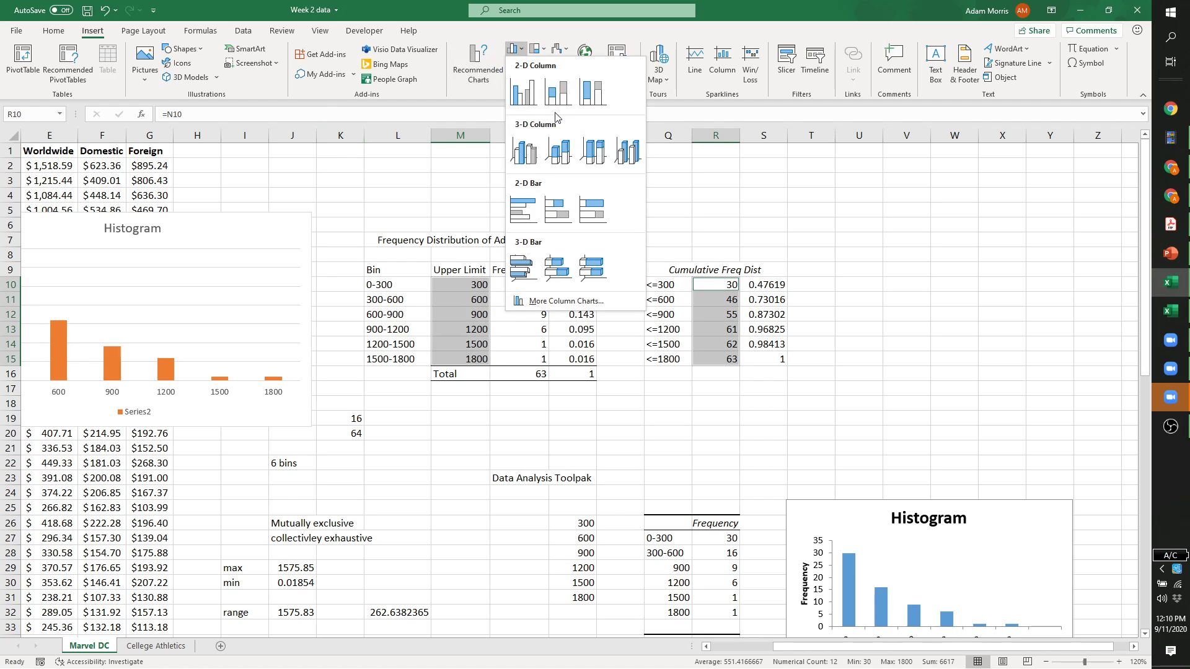
{"action": "left_click", "coordinate": [518, 48]}
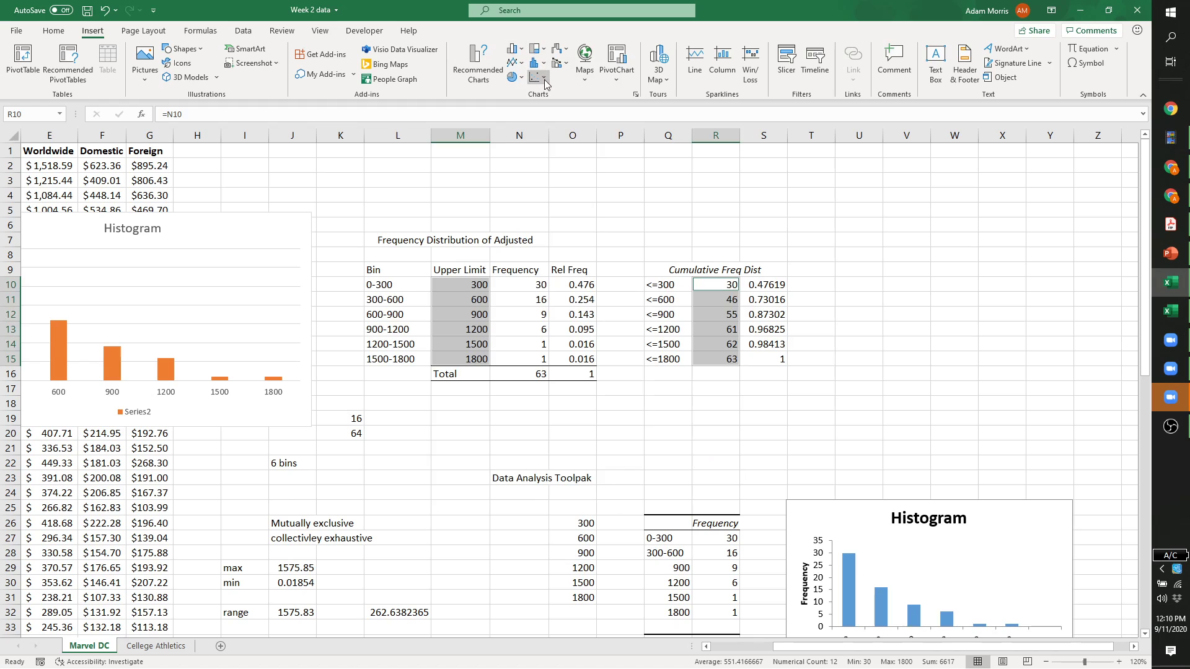
{"action": "left_click", "coordinate": [514, 62]}
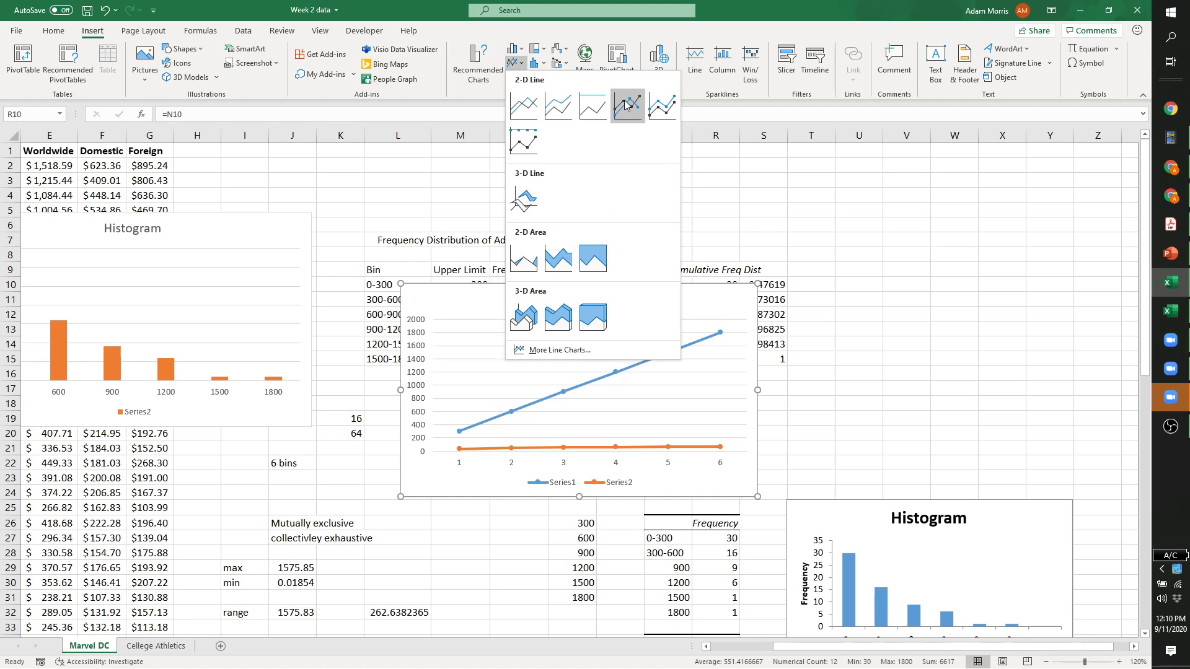
{"action": "left_click", "coordinate": [523, 142]}
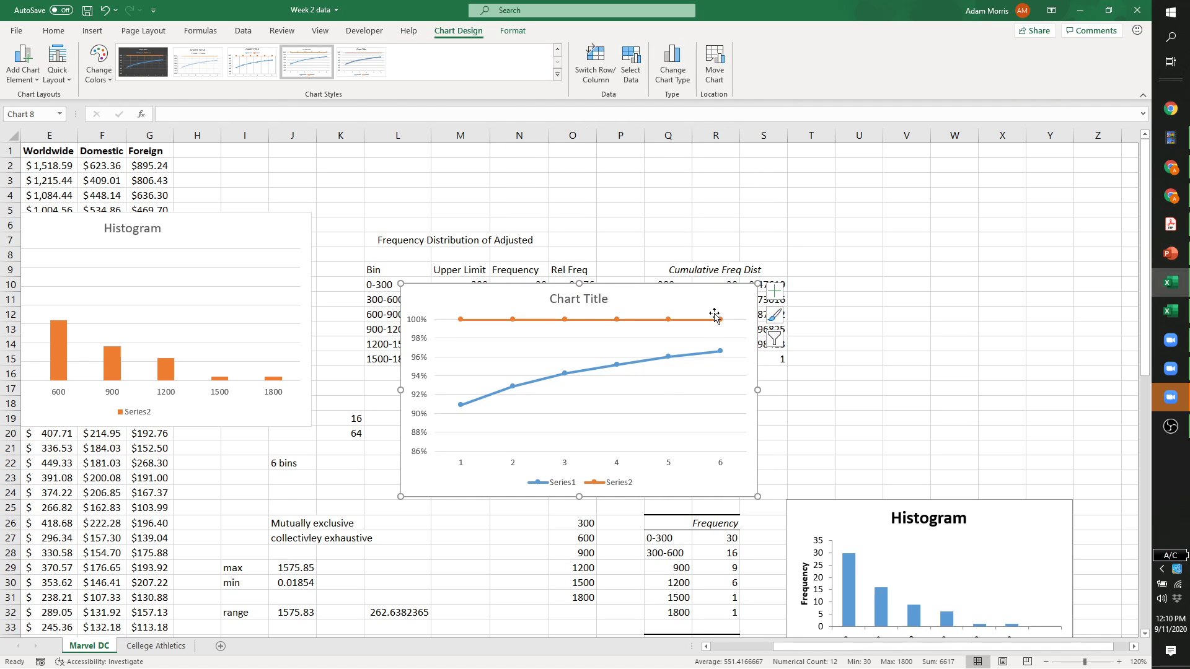
Move the new cumulative percentage line chart aside and delete it.
{"action": "left_click", "coordinate": [530, 321]}
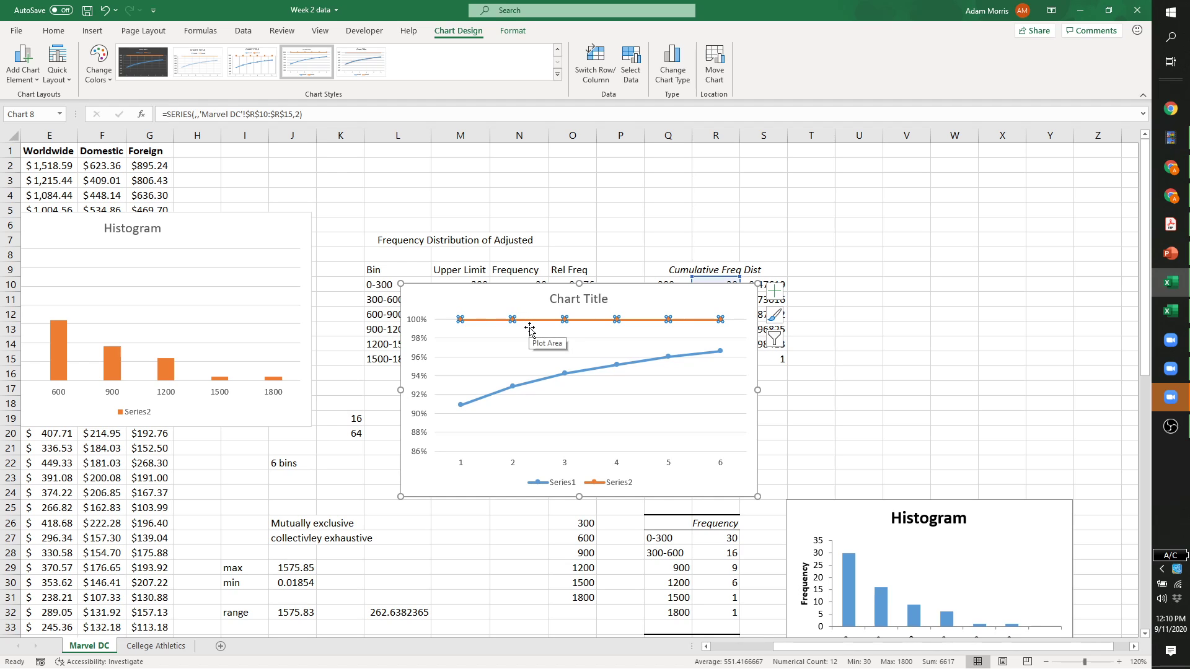
{"action": "left_click_drag", "start_coordinate": [636, 298], "coordinate": [912, 375]}
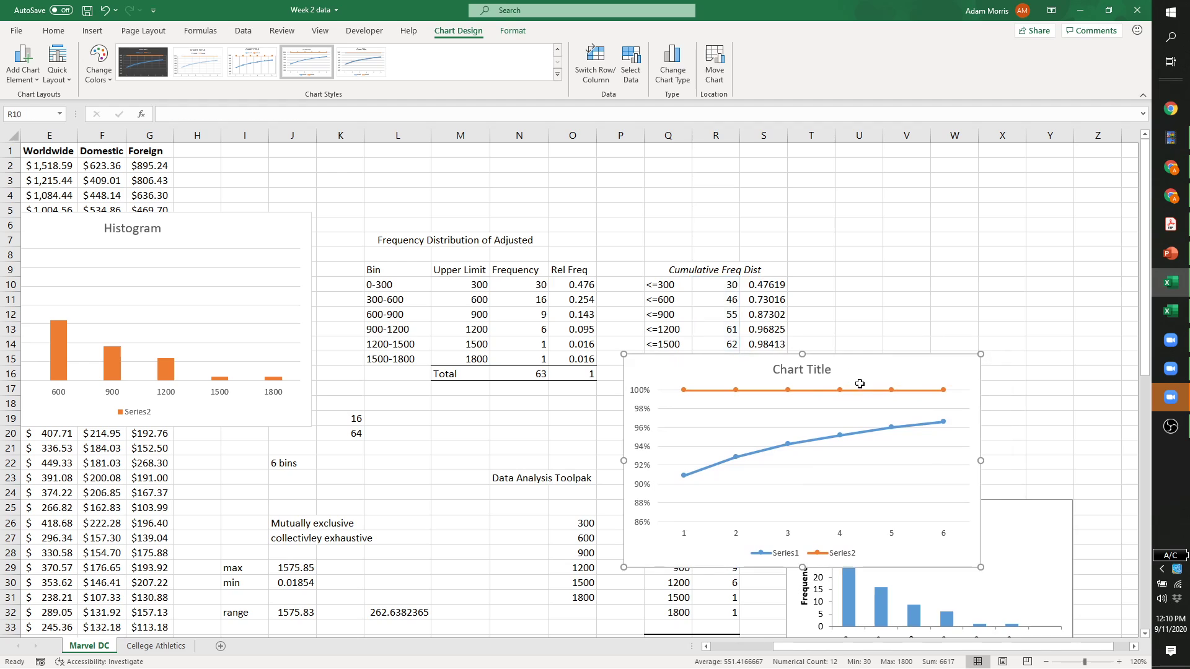
{"action": "key", "text": "Delete"}
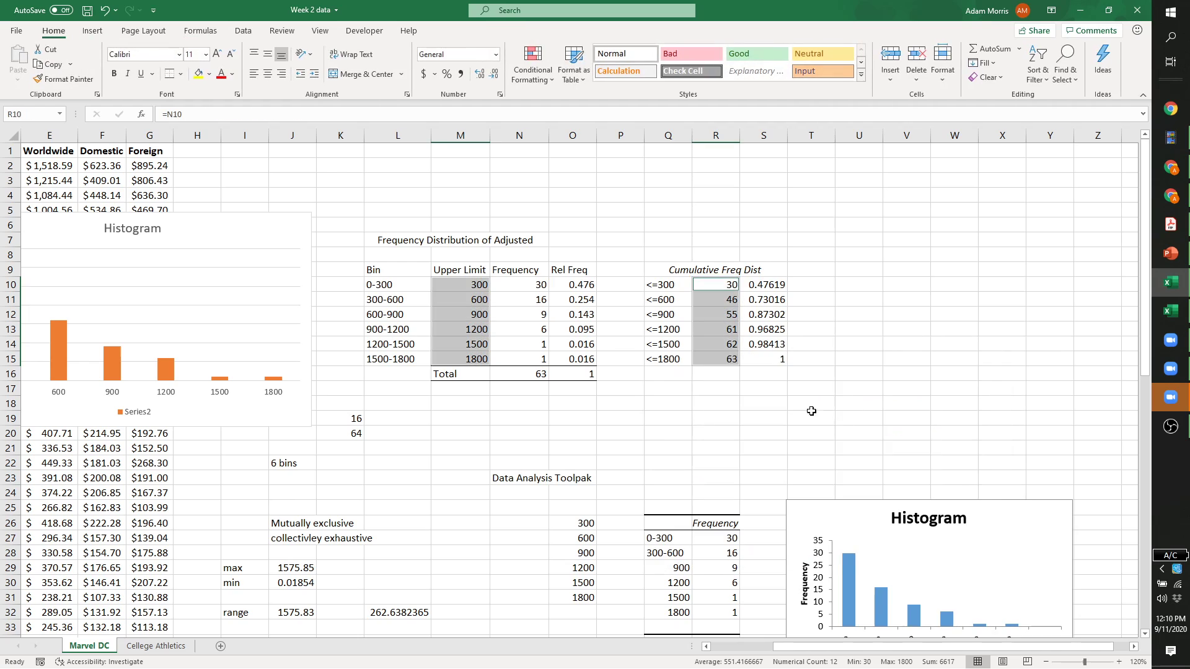
{"action": "right_click", "coordinate": [706, 284]}
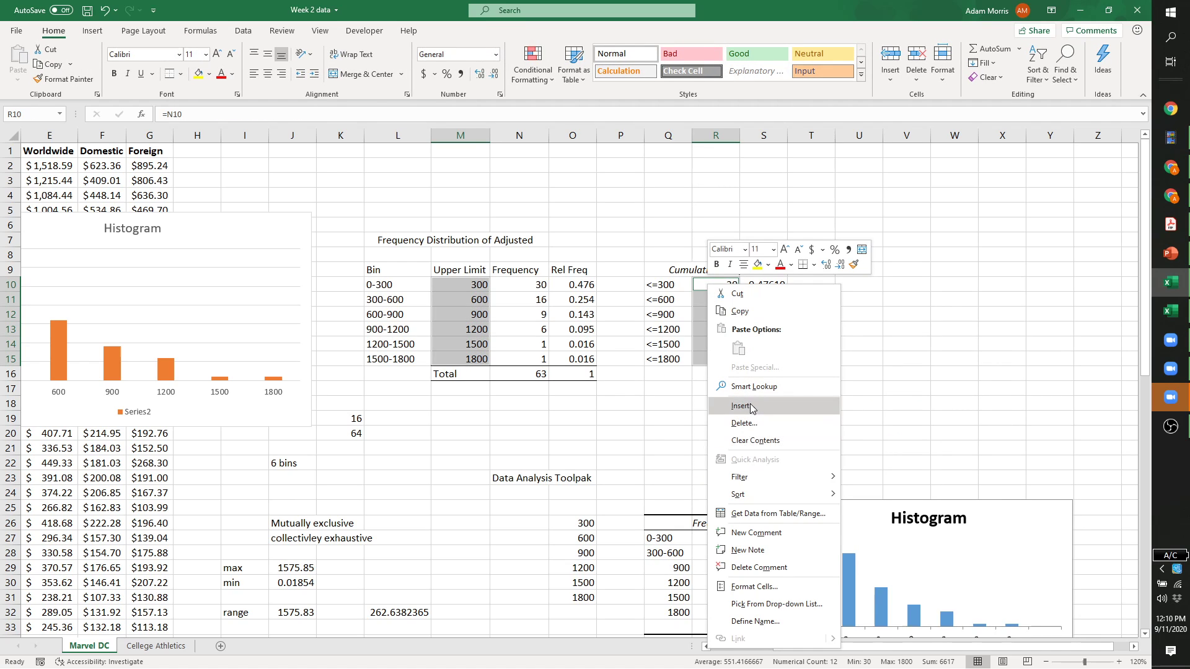
{"action": "left_click", "coordinate": [91, 34]}
{"action": "left_click", "coordinate": [92, 34]}
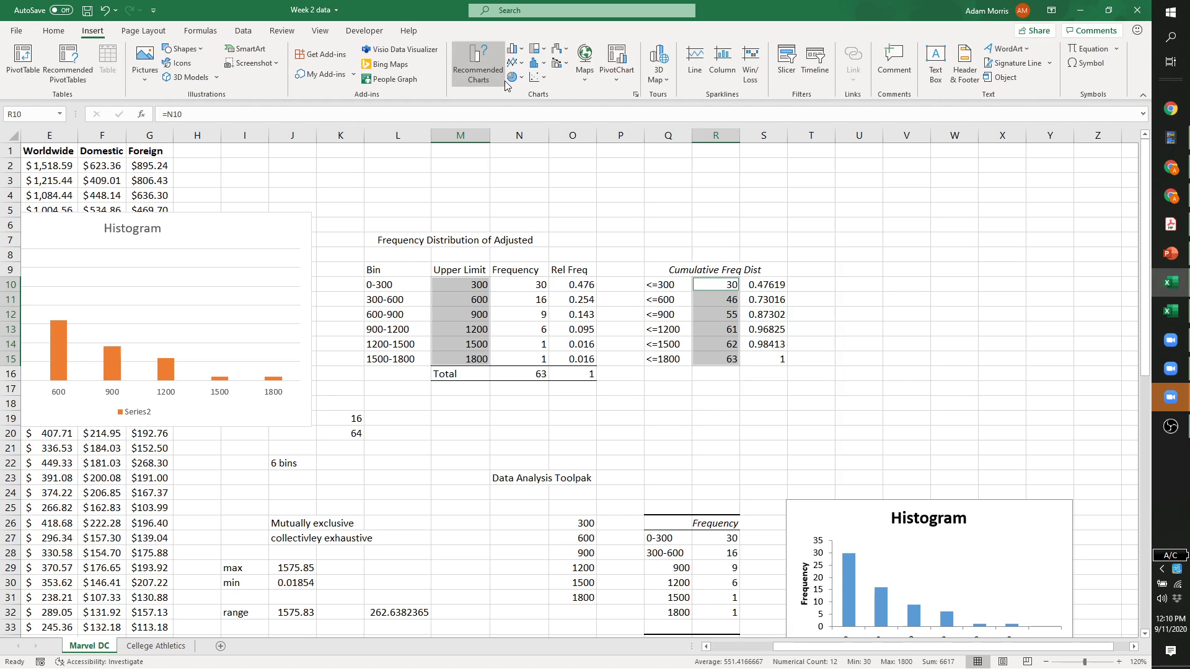
{"action": "left_click", "coordinate": [923, 287]}
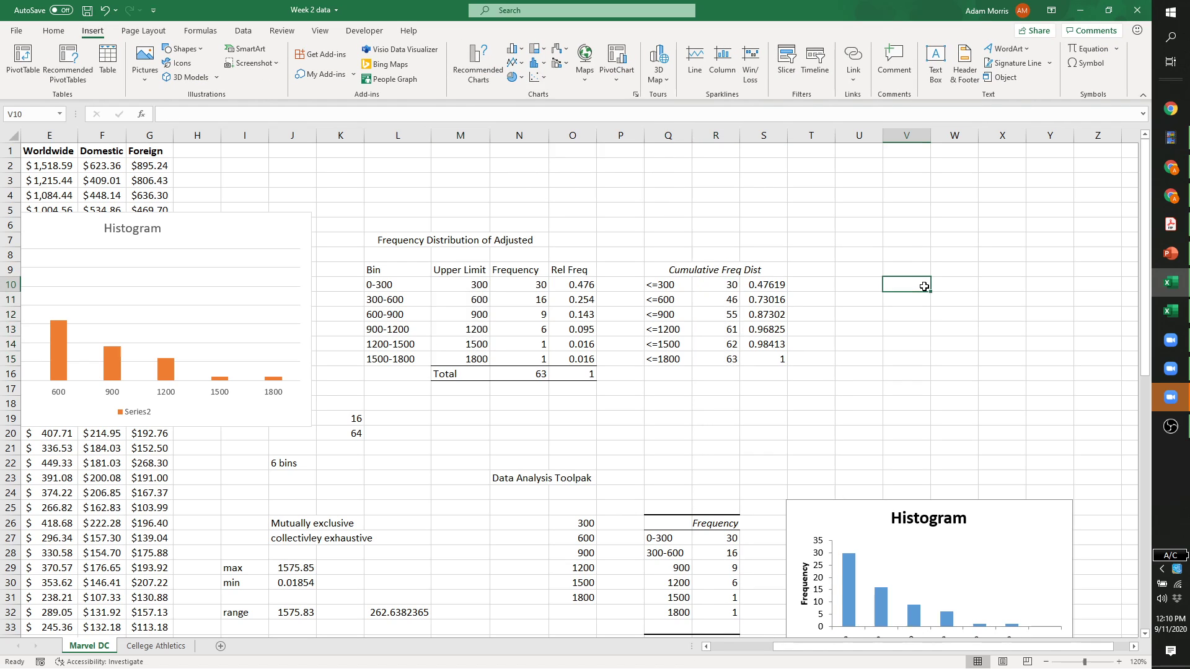
{"action": "scroll", "coordinate": [923, 287], "scroll_direction": "down", "scroll_amount": 1}
{"action": "scroll", "coordinate": [923, 287], "scroll_direction": "up", "scroll_amount": 1}
{"action": "scroll", "coordinate": [901, 322], "scroll_direction": "down", "scroll_amount": 12}
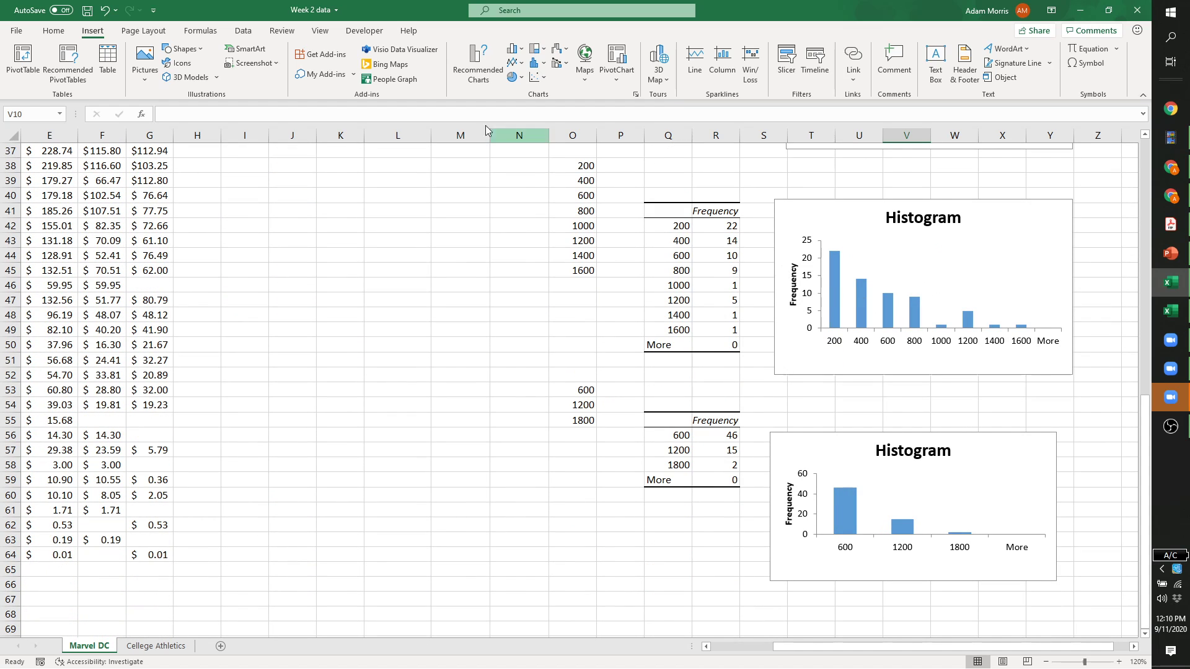
{"action": "scroll", "coordinate": [576, 209], "scroll_direction": "up", "scroll_amount": 8}
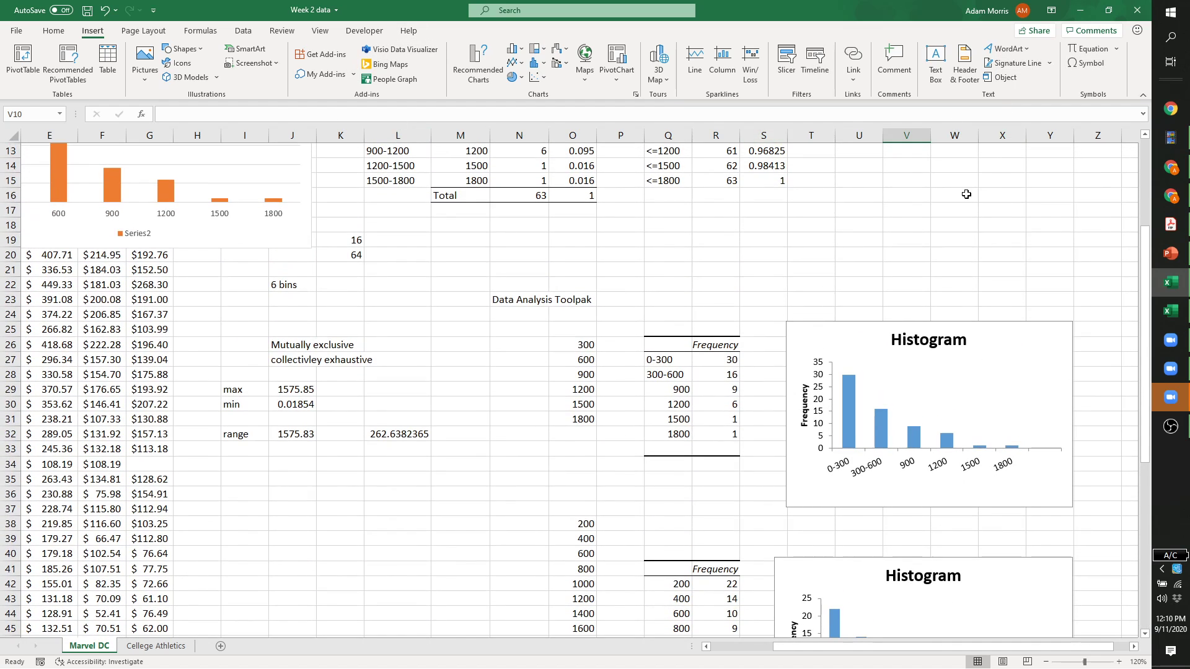
Start a Data Analysis Histogram on column D with bin range O25:O31.
{"action": "left_click", "coordinate": [242, 30]}
{"action": "left_click", "coordinate": [1061, 50]}
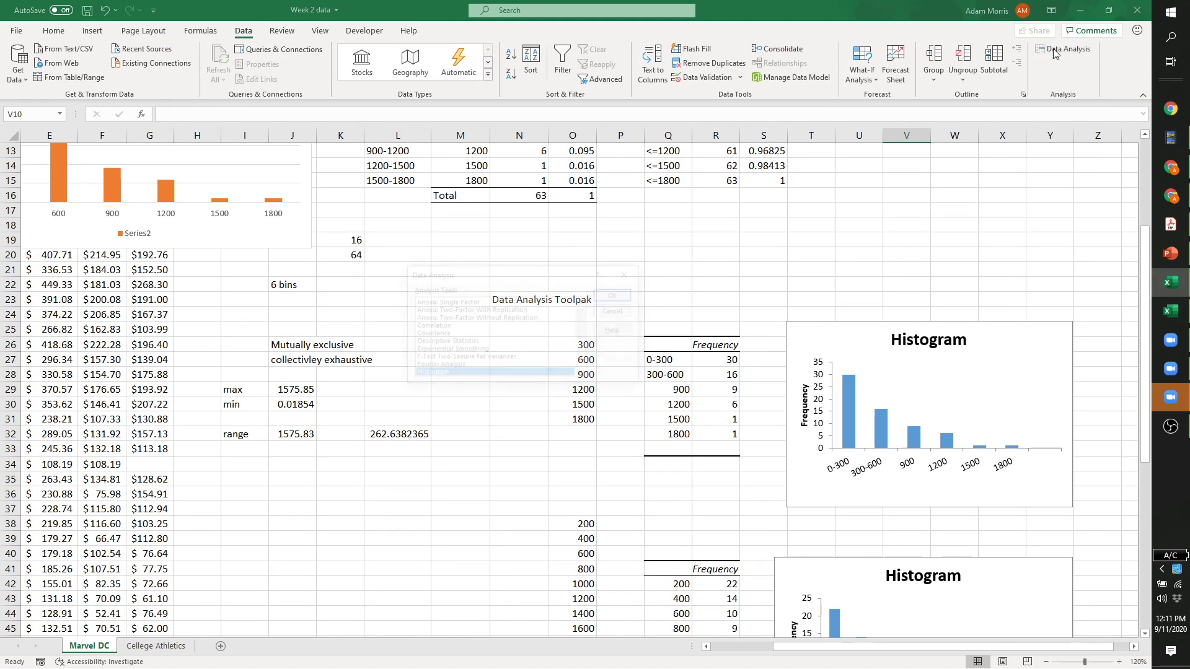
{"action": "left_click", "coordinate": [616, 295]}
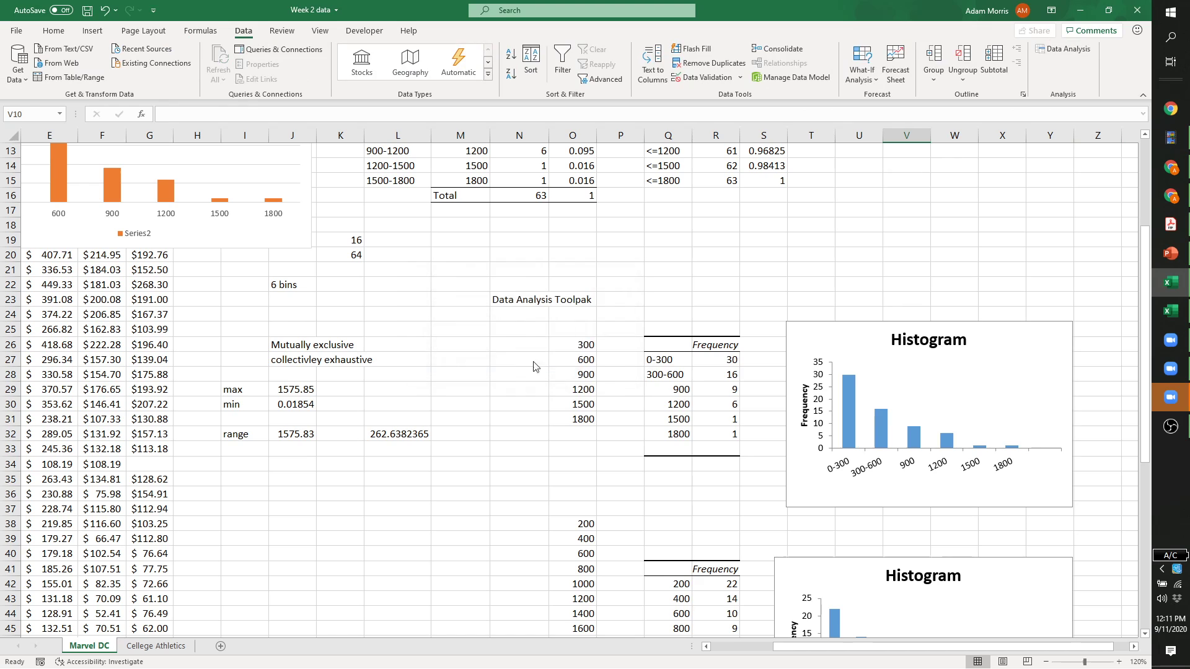
{"action": "left_click_drag", "start_coordinate": [557, 286], "coordinate": [506, 287]}
{"action": "scroll", "coordinate": [657, 347], "scroll_direction": "down", "scroll_amount": 4}
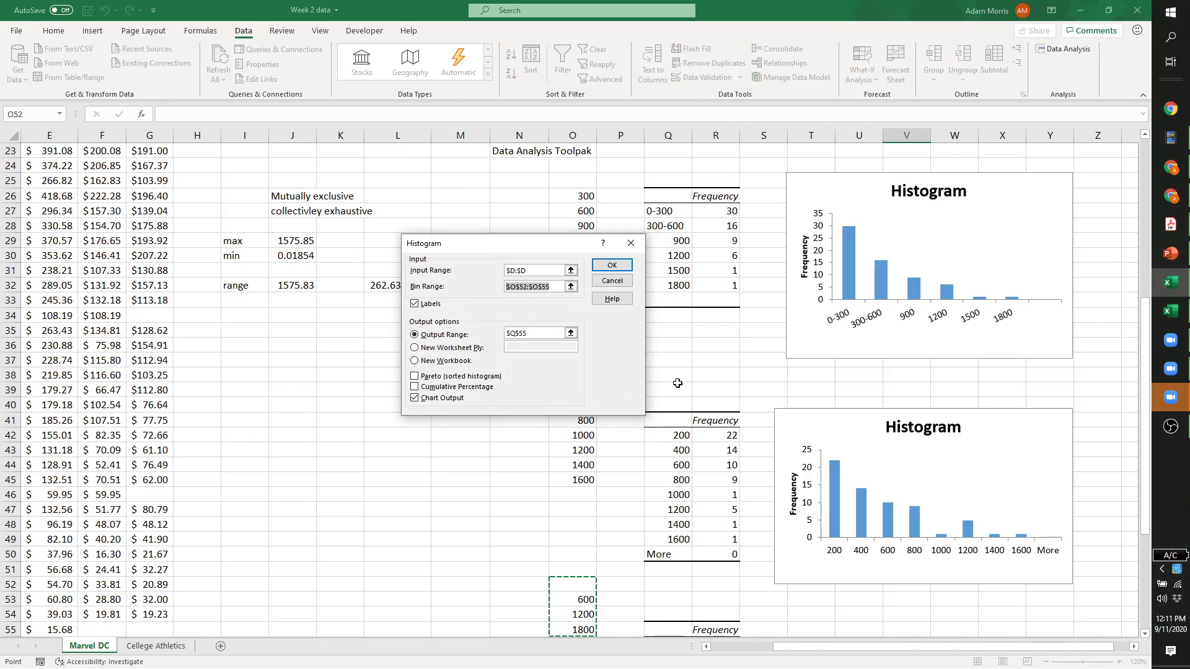
{"action": "scroll", "coordinate": [687, 362], "scroll_direction": "up", "scroll_amount": 4}
{"action": "scroll", "coordinate": [679, 451], "scroll_direction": "down", "scroll_amount": 2}
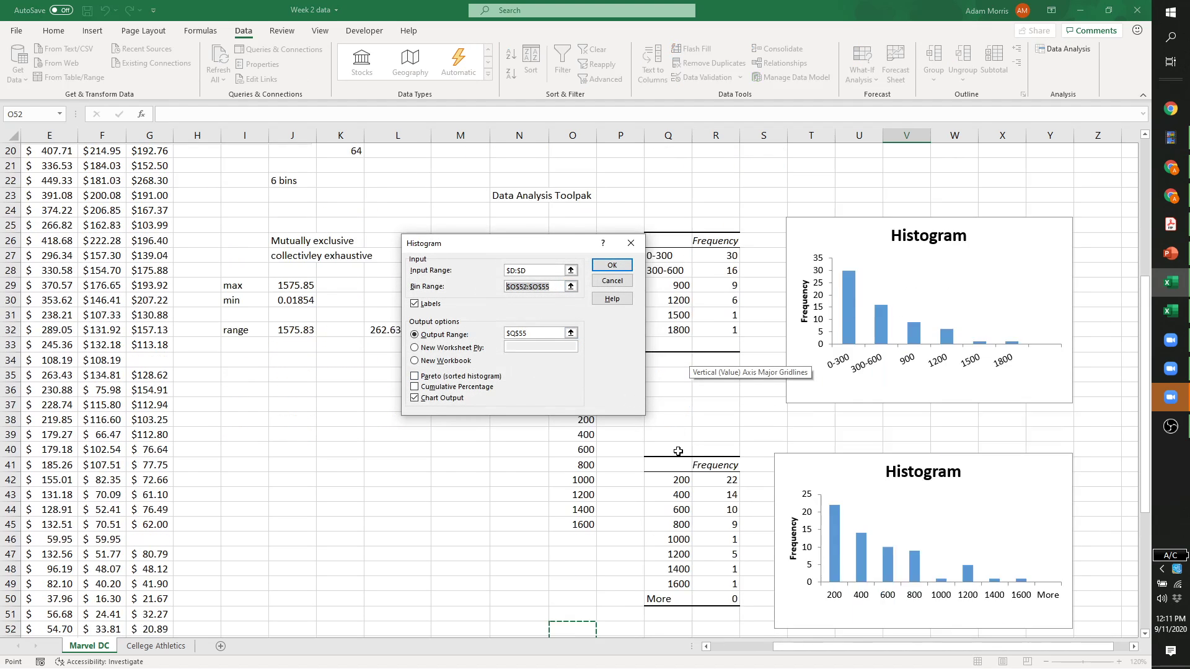
{"action": "scroll", "coordinate": [613, 483], "scroll_direction": "up", "scroll_amount": 4}
{"action": "scroll", "coordinate": [614, 483], "scroll_direction": "up", "scroll_amount": 2}
{"action": "scroll", "coordinate": [598, 490], "scroll_direction": "down", "scroll_amount": 1}
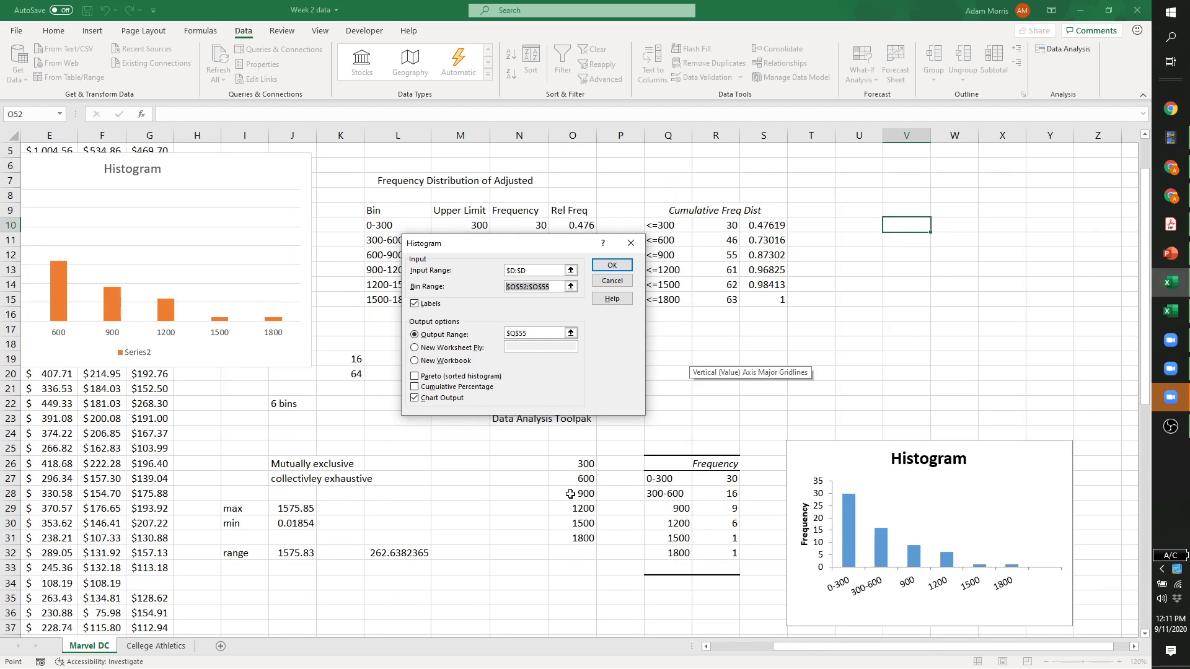
{"action": "left_click_drag", "start_coordinate": [569, 466], "coordinate": [576, 534]}
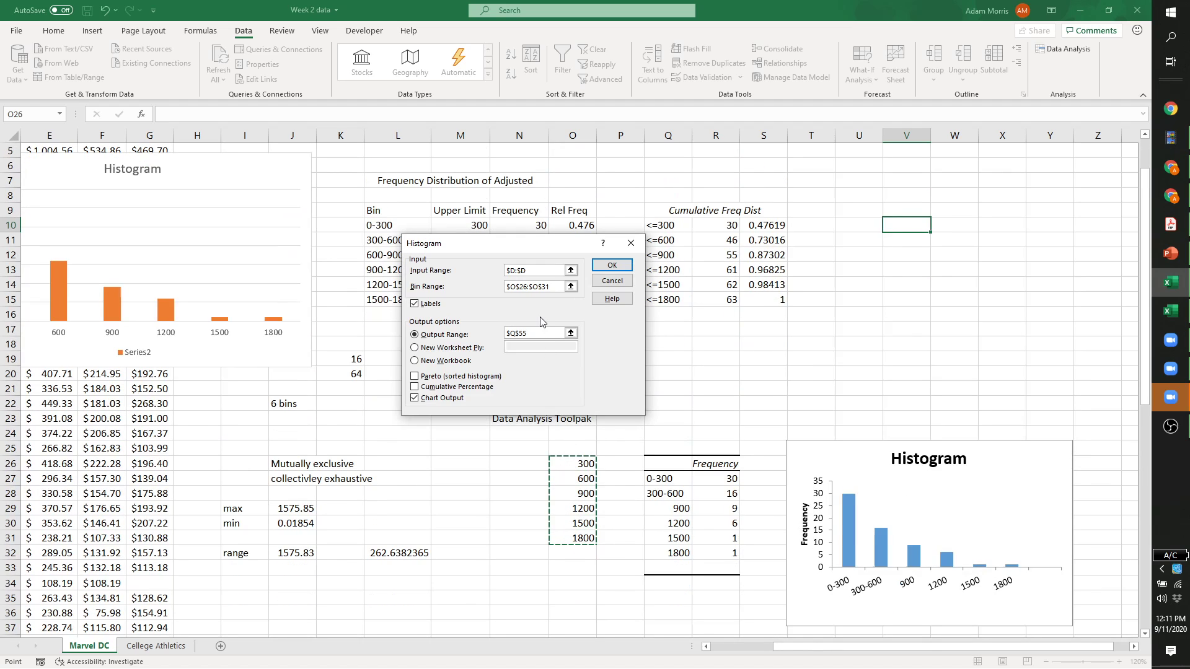
{"action": "left_click_drag", "start_coordinate": [571, 446], "coordinate": [578, 539]}
Send the histogram output to V10 with Cumulative Percentage and Chart Output, and run it.
{"action": "left_click_drag", "start_coordinate": [557, 336], "coordinate": [501, 345]}
{"action": "scroll", "coordinate": [725, 346], "scroll_direction": "up", "scroll_amount": 2}
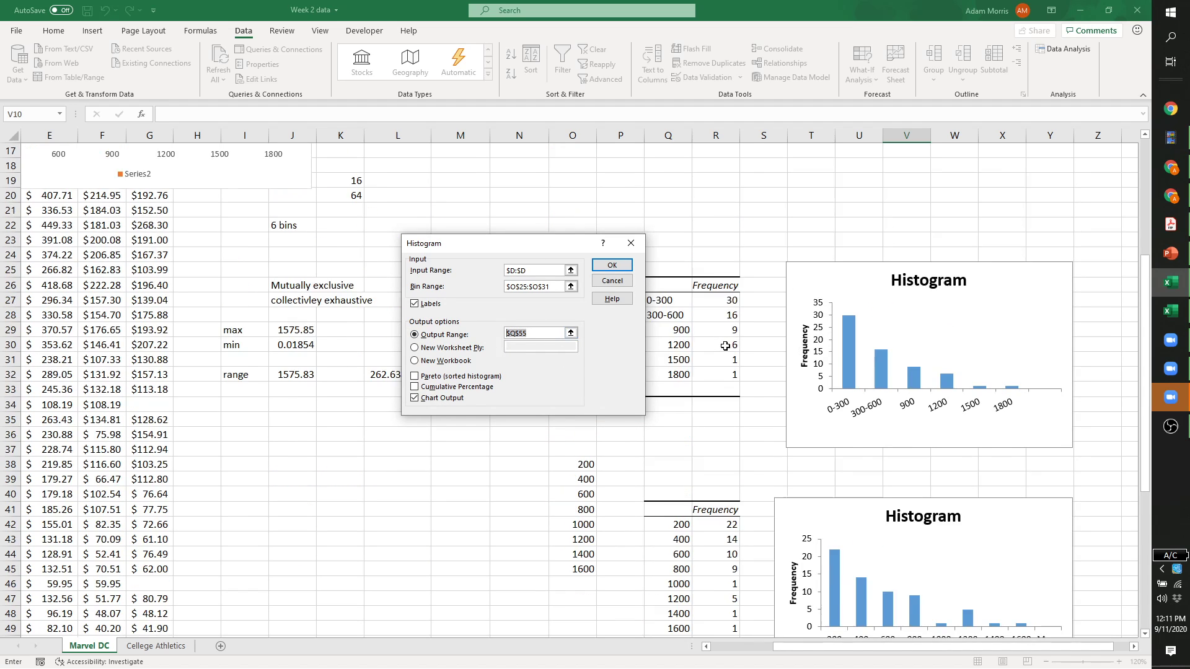
{"action": "scroll", "coordinate": [725, 346], "scroll_direction": "up", "scroll_amount": 2}
{"action": "scroll", "coordinate": [879, 265], "scroll_direction": "up", "scroll_amount": 2}
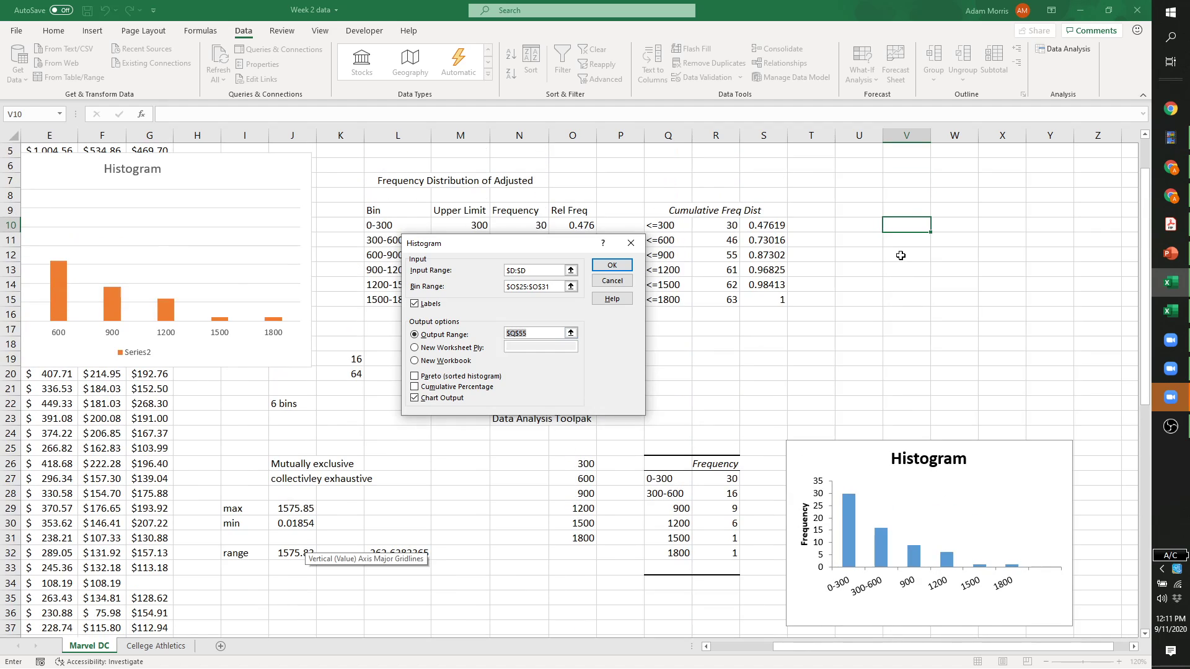
{"action": "left_click", "coordinate": [901, 229]}
{"action": "left_click", "coordinate": [415, 388]}
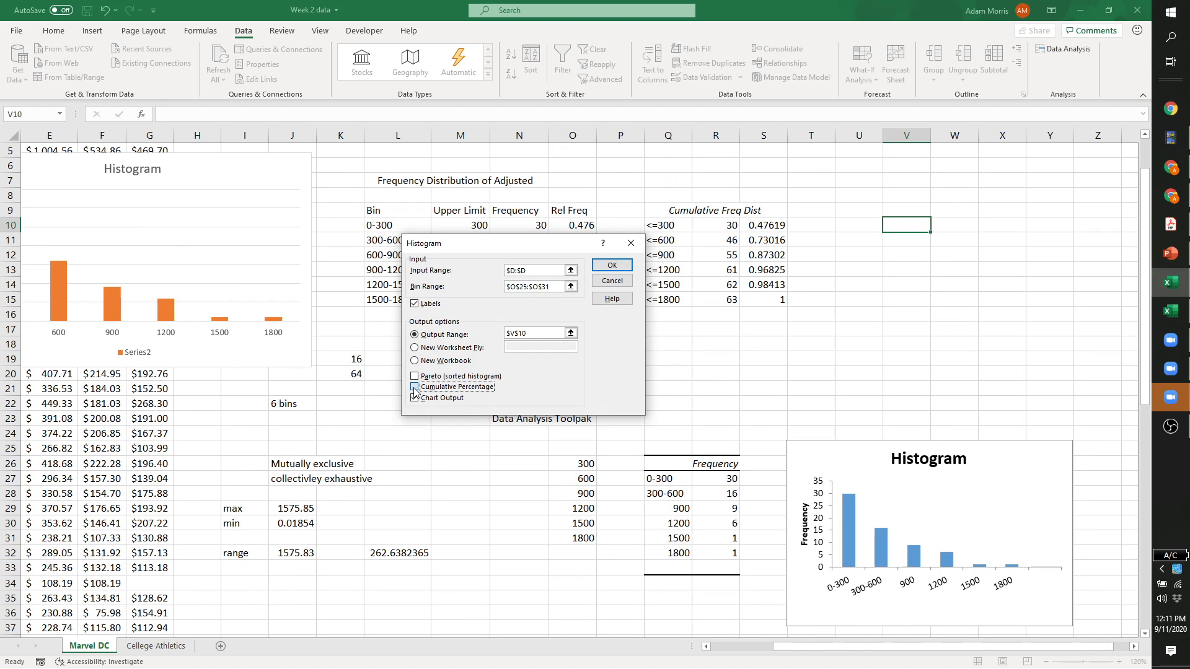
{"action": "left_click", "coordinate": [603, 270]}
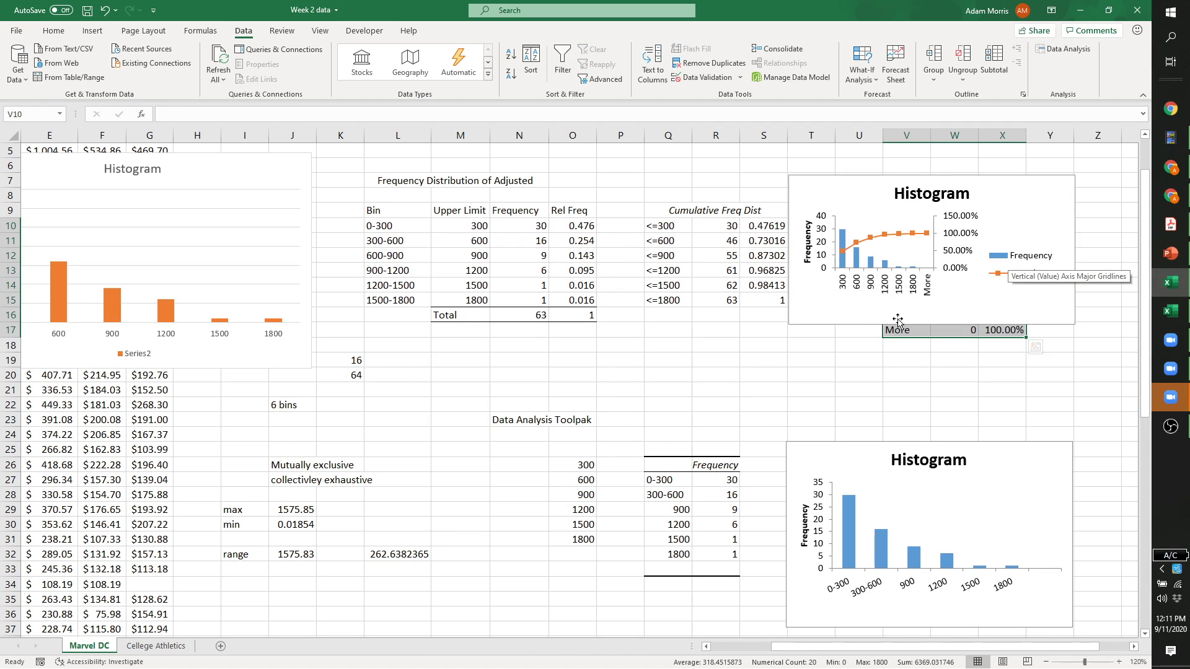
Move the Frequency/Cumulative % chart to the right of the V10:X17 table and inspect its series.
{"action": "left_click_drag", "start_coordinate": [897, 321], "coordinate": [867, 396]}
{"action": "scroll", "coordinate": [764, 321], "scroll_direction": "up", "scroll_amount": 1}
{"action": "left_click_drag", "start_coordinate": [765, 321], "coordinate": [1010, 292]}
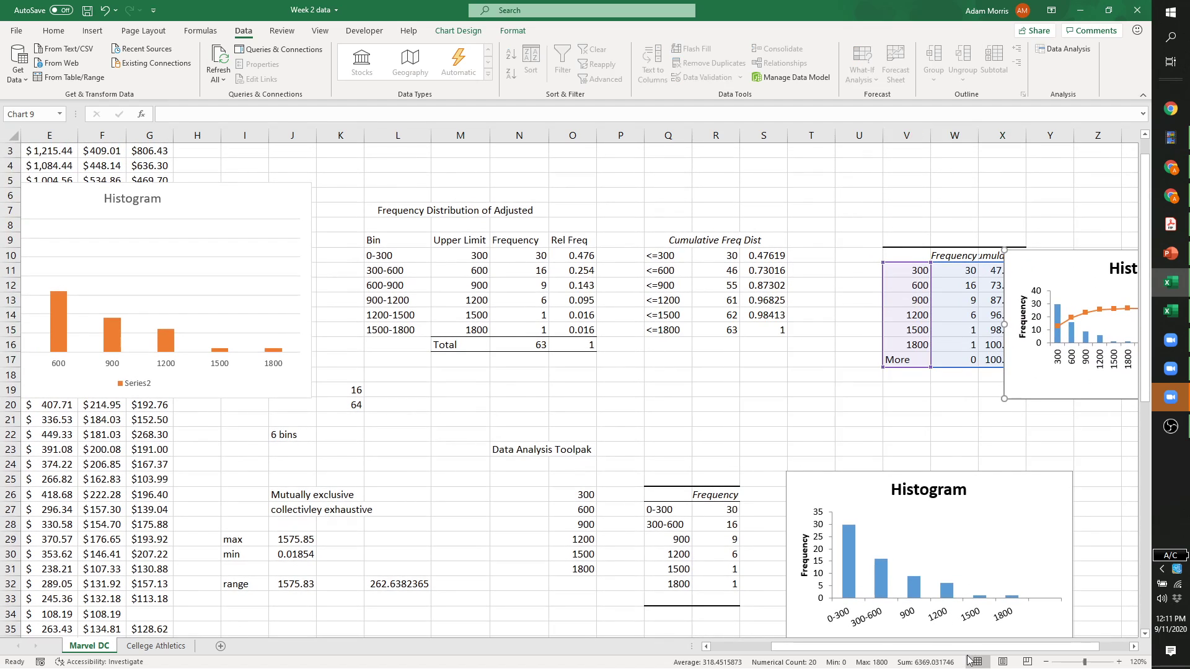
{"action": "left_click_drag", "start_coordinate": [982, 647], "coordinate": [1014, 647]}
{"action": "left_click_drag", "start_coordinate": [982, 268], "coordinate": [994, 238]}
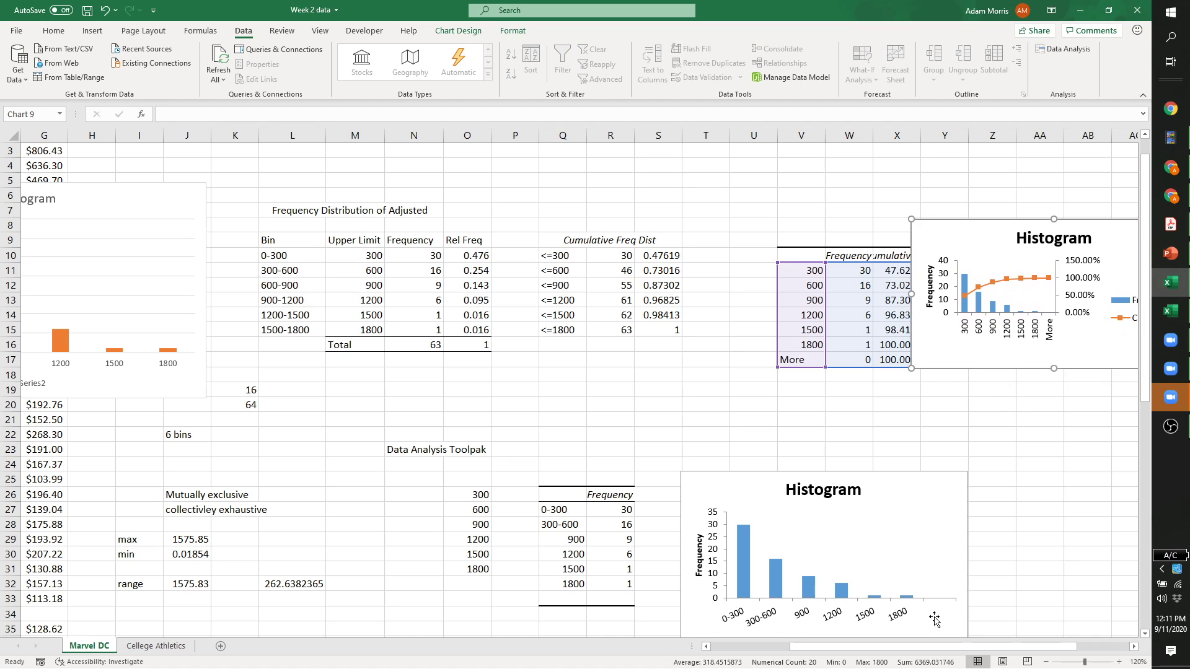
{"action": "left_click_drag", "start_coordinate": [936, 647], "coordinate": [987, 647]}
{"action": "left_click_drag", "start_coordinate": [823, 249], "coordinate": [868, 263]}
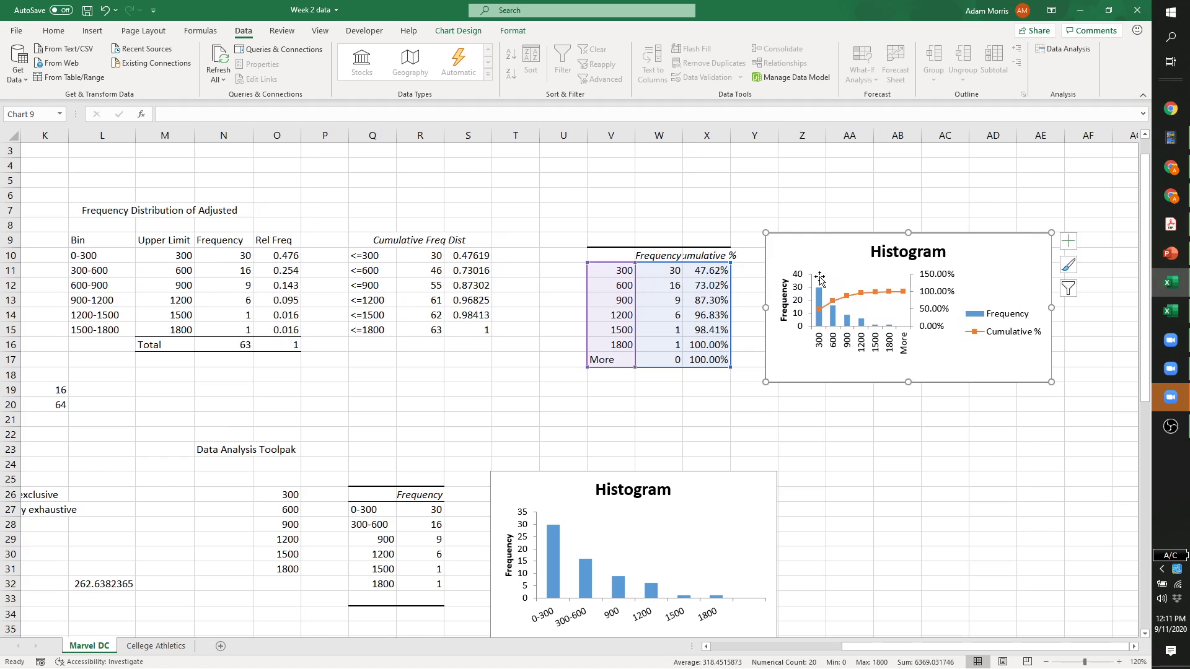
{"action": "left_click", "coordinate": [980, 322]}
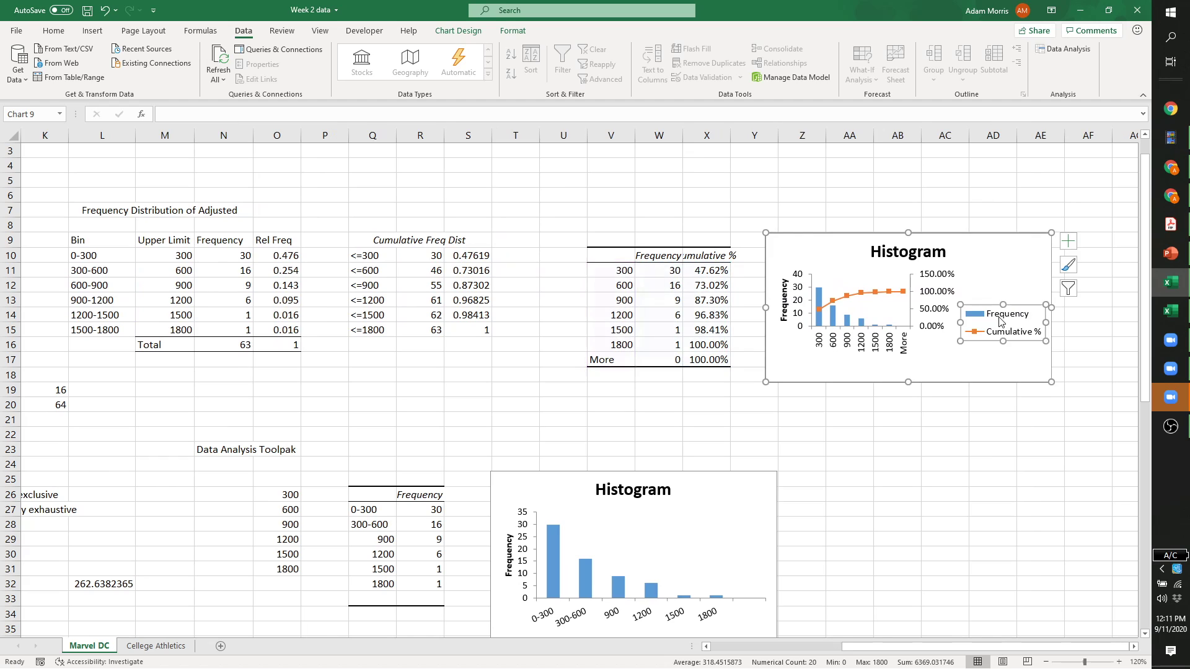
{"action": "right_click", "coordinate": [820, 322]}
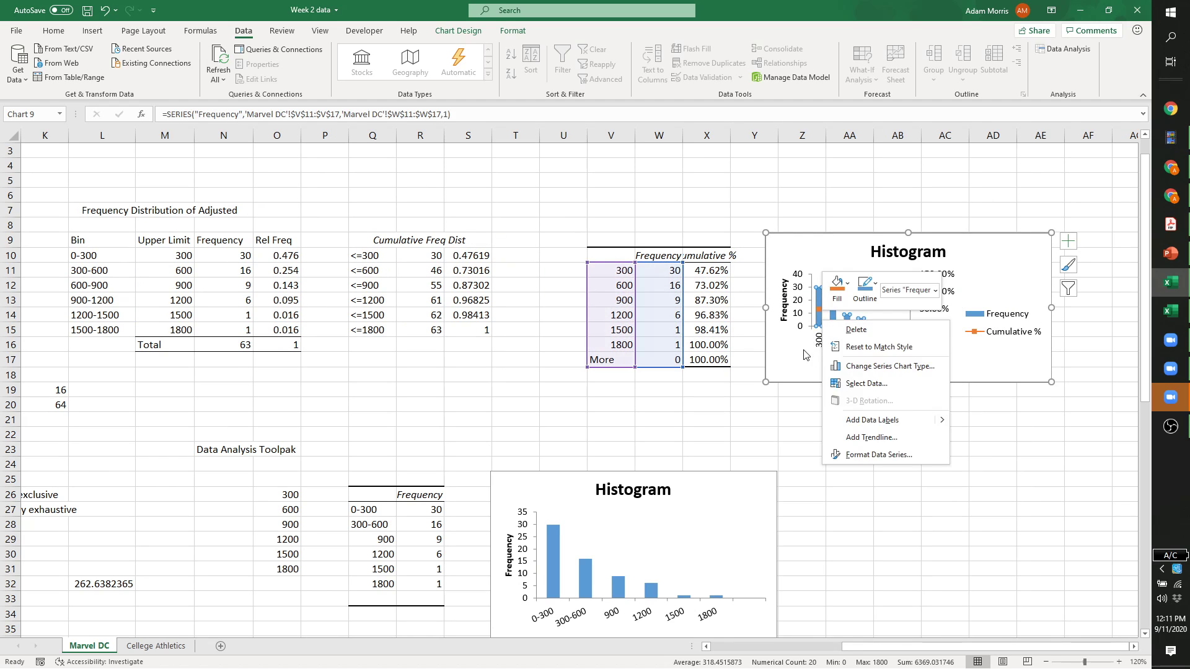
{"action": "key", "text": "Escape"}
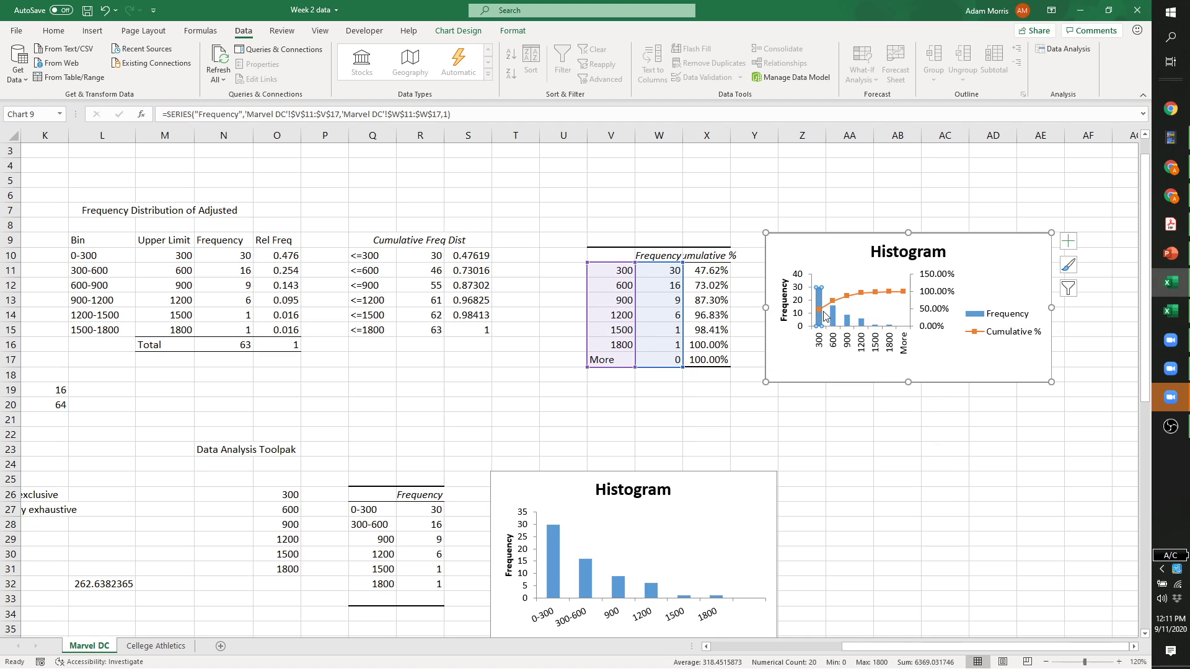
{"action": "mouse_move", "coordinate": [847, 303]}
Rerun the Histogram with Chart Output off, overwriting the V10 table, then select the cumulative chart.
{"action": "left_click", "coordinate": [1064, 49]}
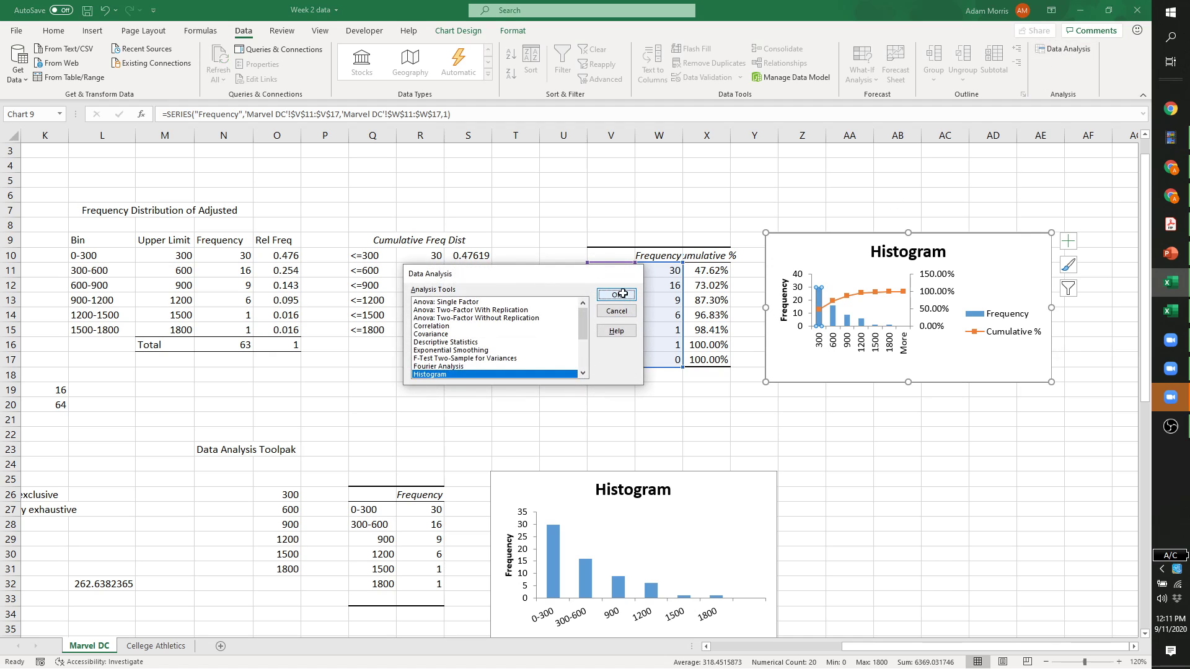
{"action": "left_click", "coordinate": [616, 294]}
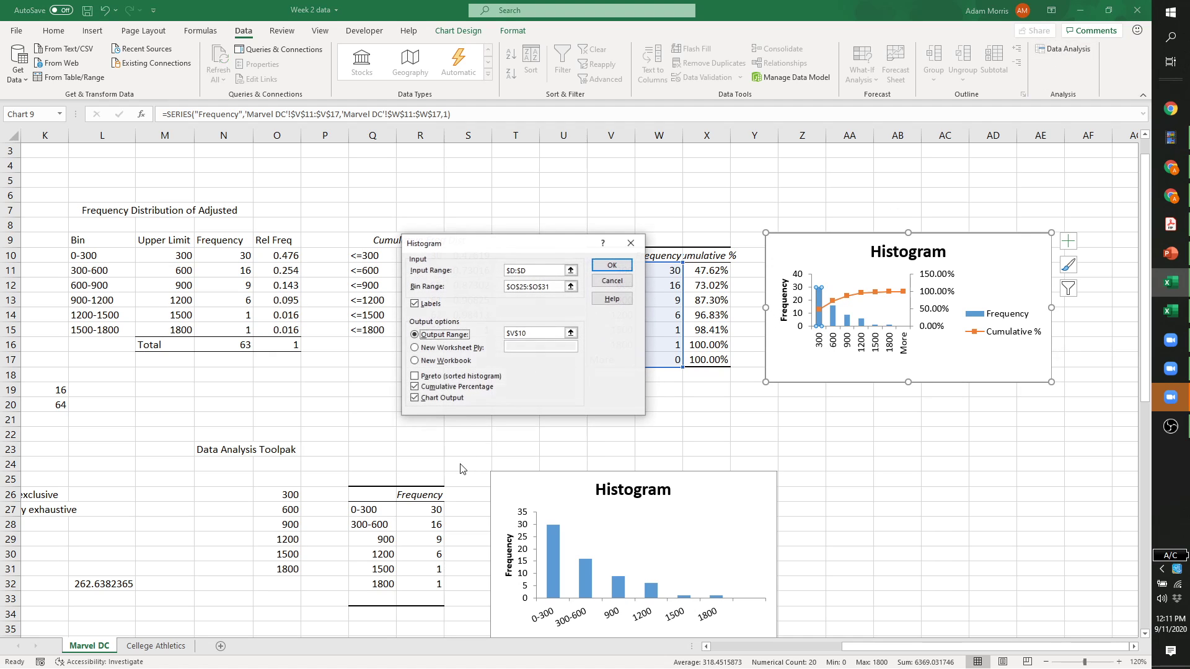
{"action": "left_click", "coordinate": [415, 399]}
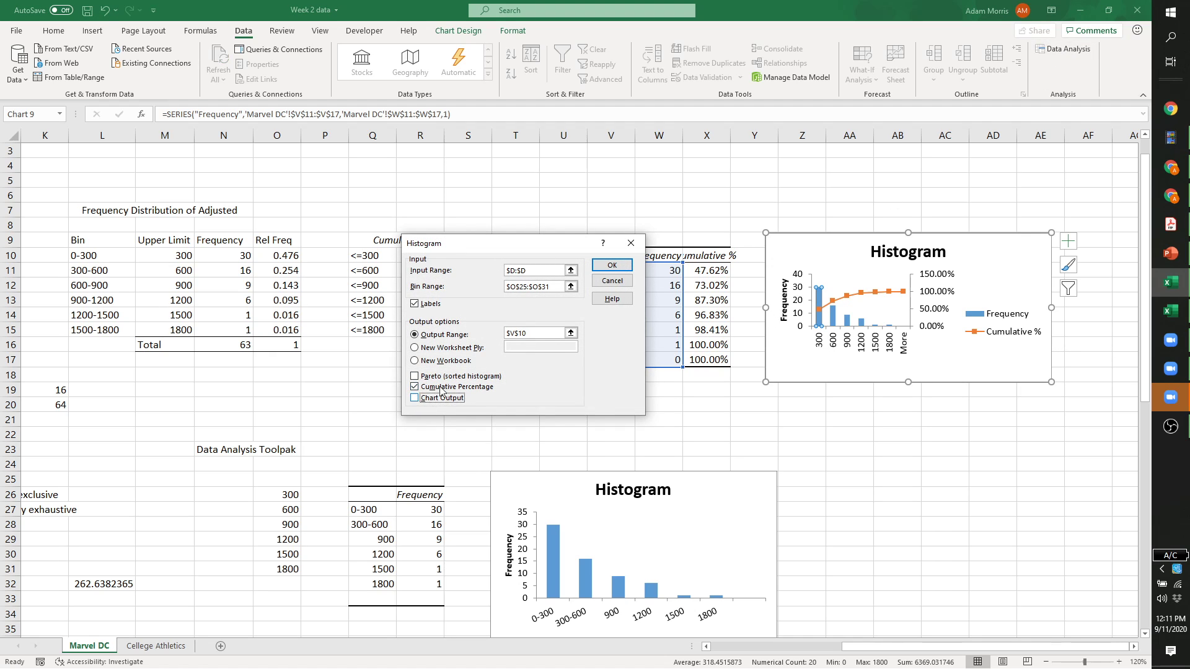
{"action": "left_click", "coordinate": [611, 268]}
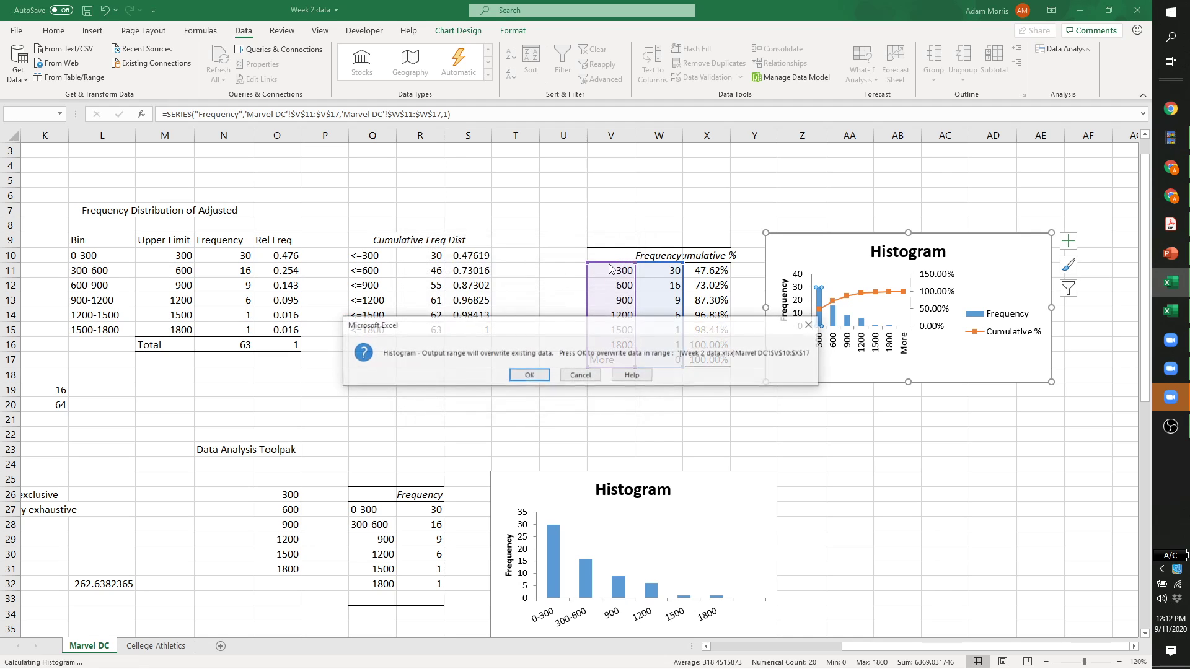
{"action": "left_click", "coordinate": [532, 375]}
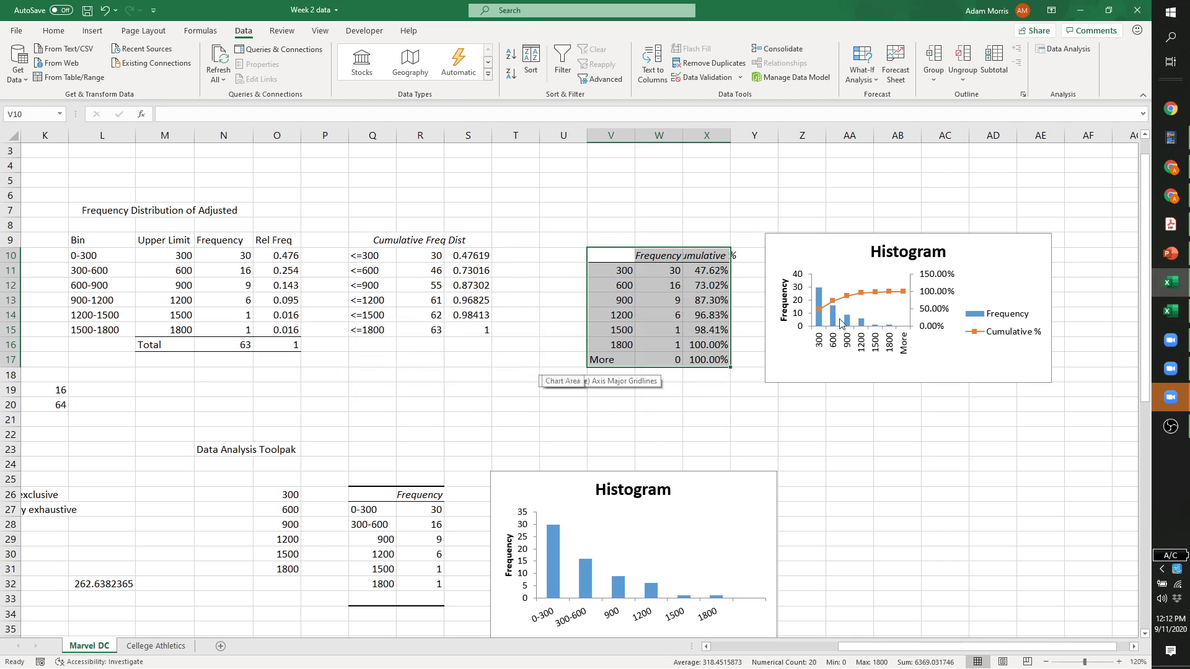
{"action": "left_click", "coordinate": [830, 266]}
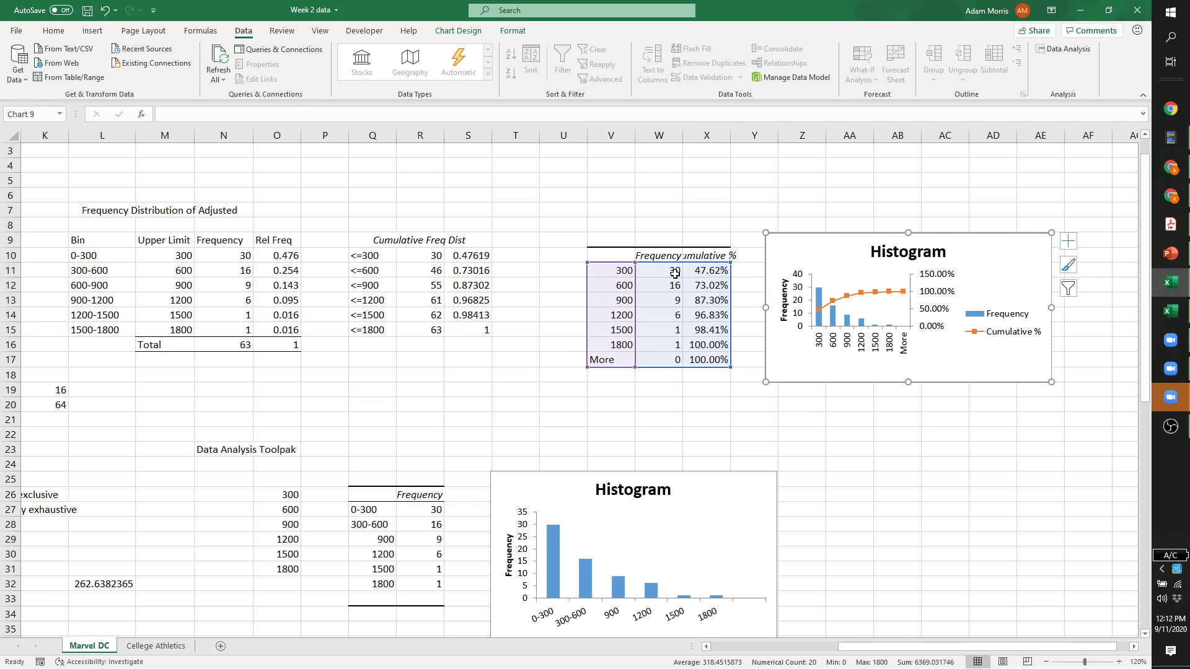
{"action": "right_click", "coordinate": [796, 362]}
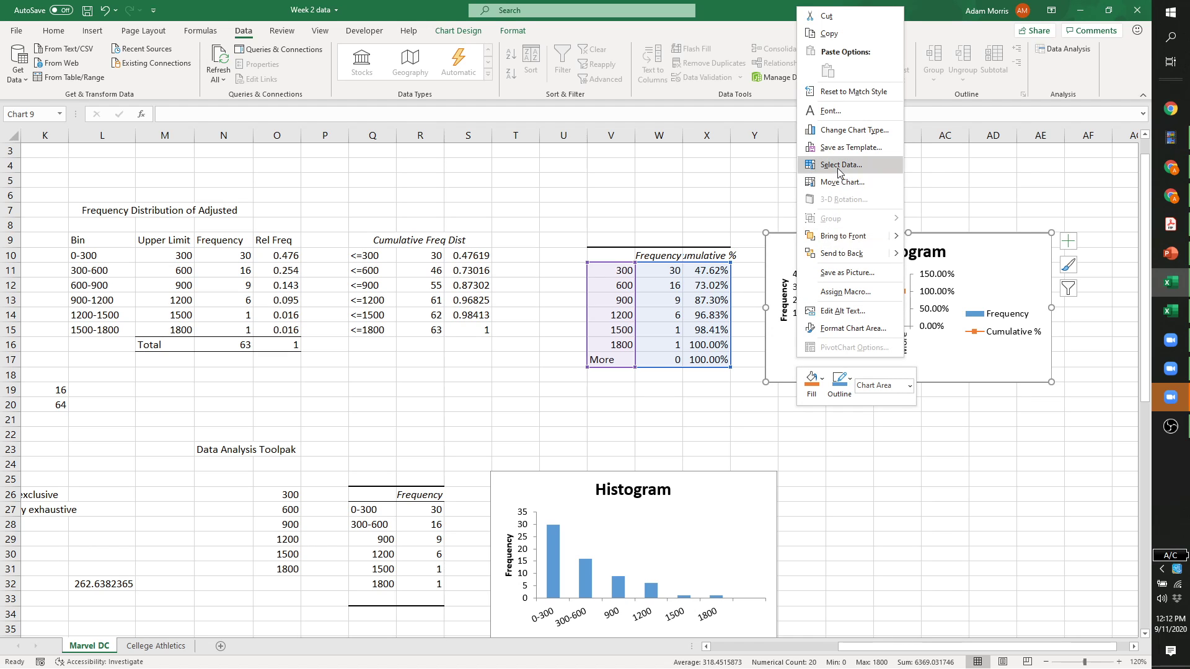
{"action": "left_click", "coordinate": [841, 168]}
{"action": "left_click", "coordinate": [354, 361]}
{"action": "left_click", "coordinate": [612, 433]}
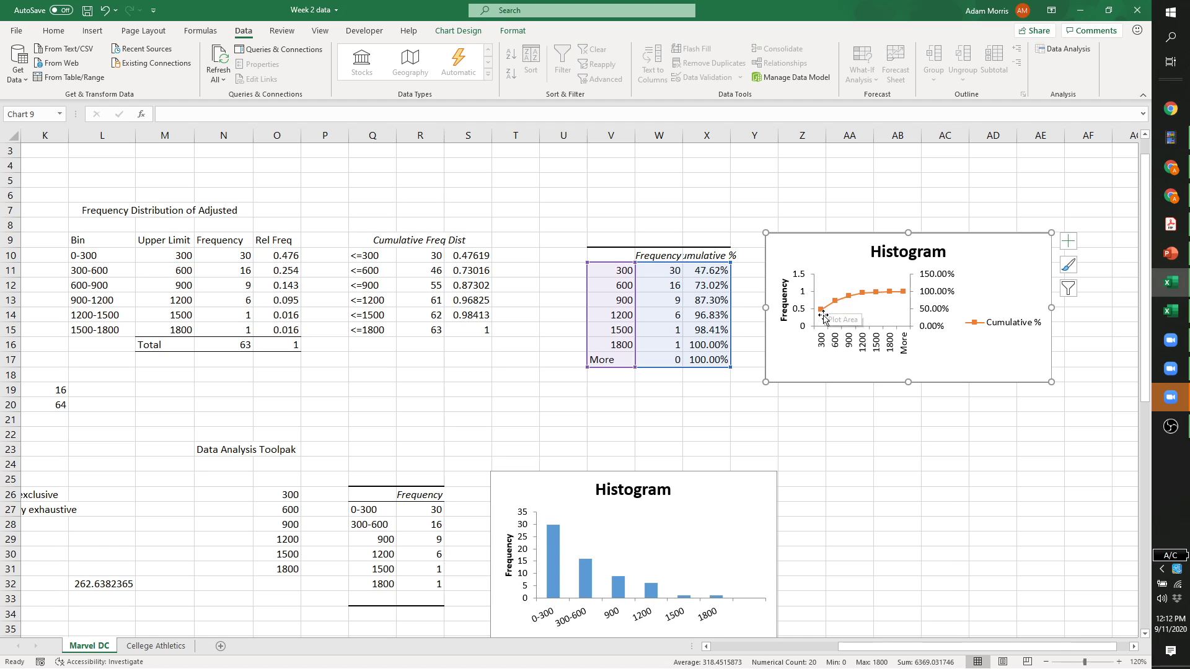
{"action": "left_click", "coordinate": [835, 303]}
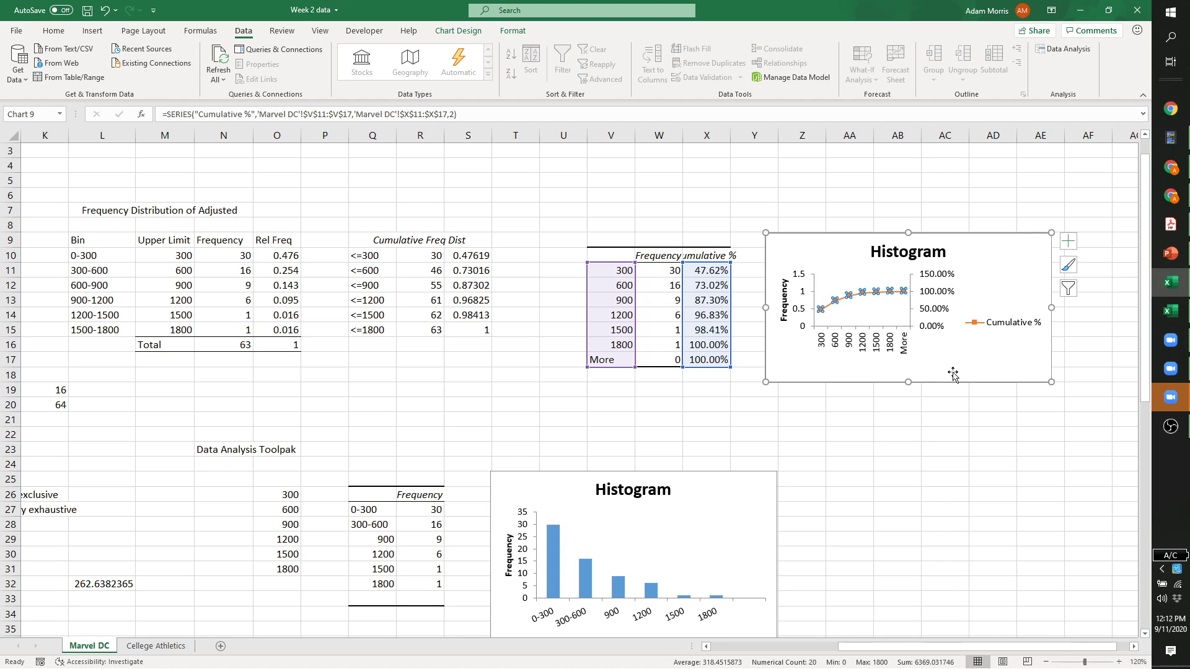
{"action": "left_click", "coordinate": [982, 375]}
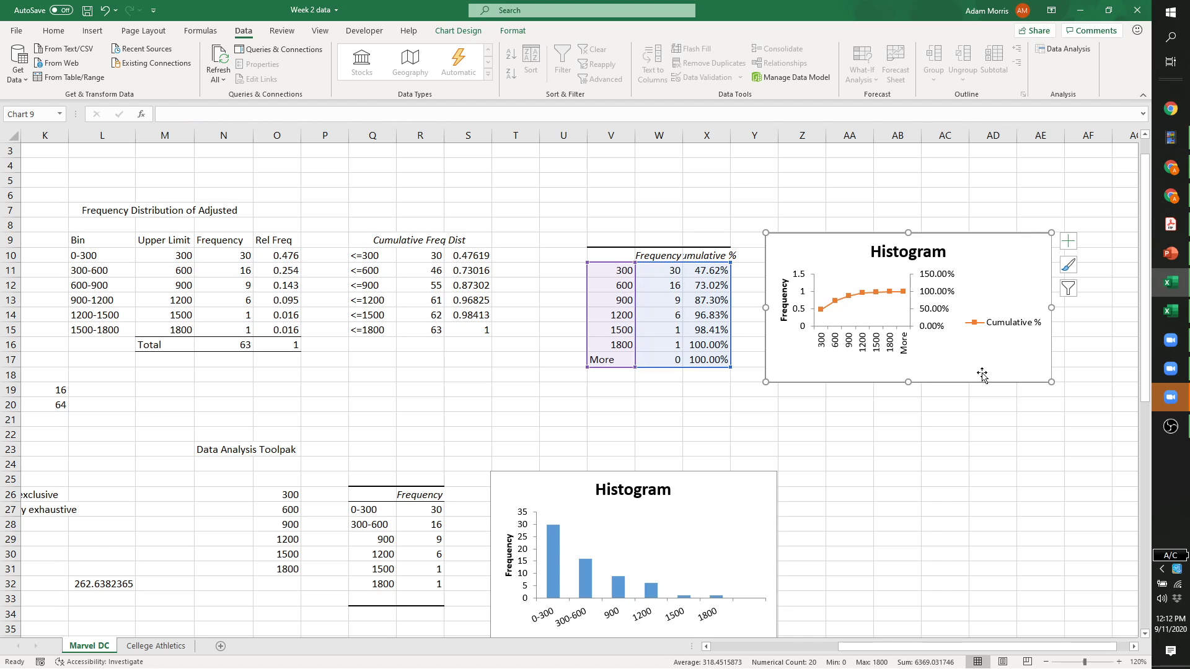
{"action": "mouse_move", "coordinate": [823, 313]}
{"action": "left_click_drag", "start_coordinate": [858, 649], "coordinate": [834, 649]}
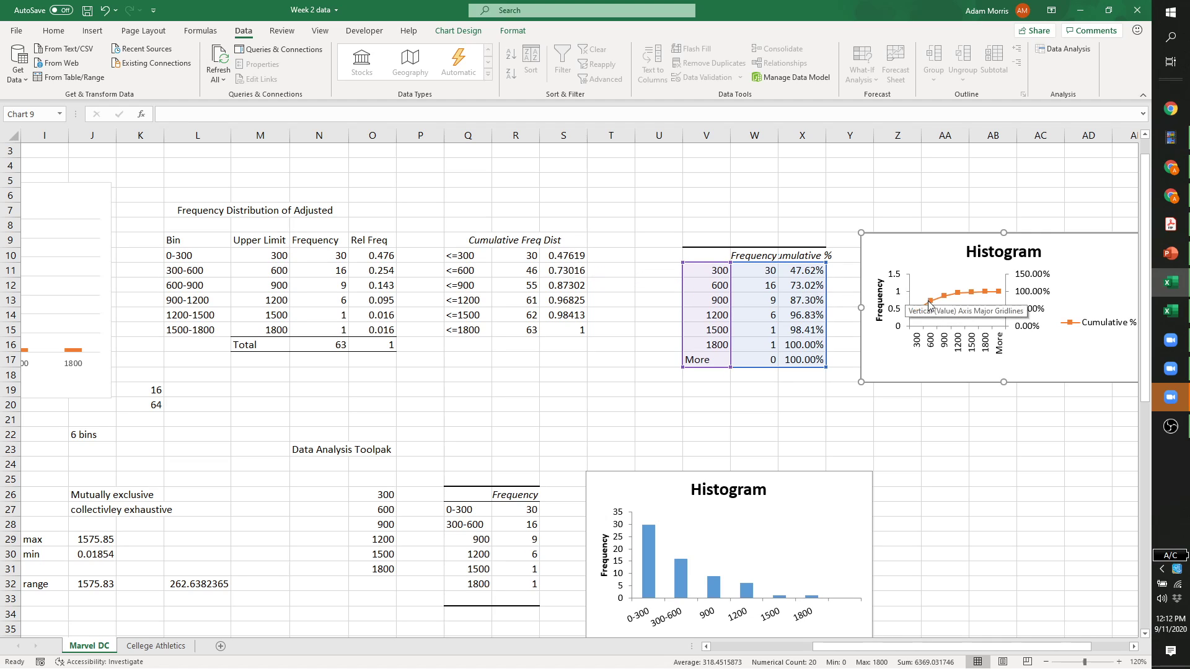
{"action": "left_click", "coordinate": [945, 297]}
{"action": "left_click", "coordinate": [945, 297]}
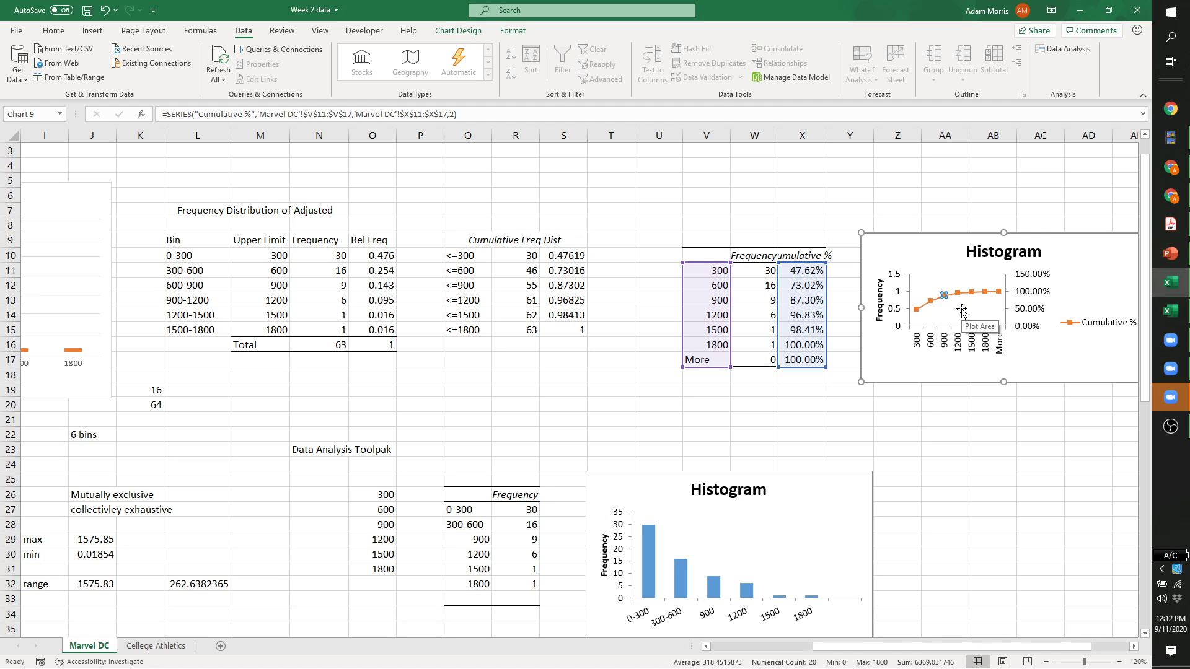
Set the secondary percentage axis Maximum to 1.0 so it tops out at 100%.
{"action": "right_click", "coordinate": [1036, 277]}
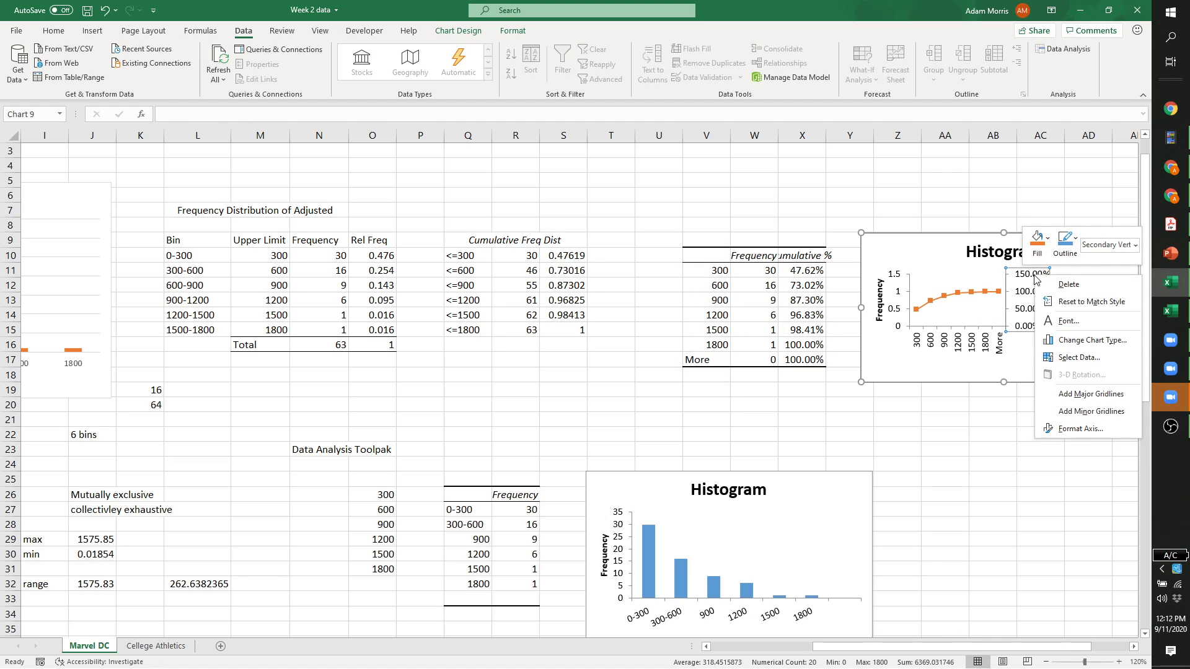
{"action": "left_click", "coordinate": [1076, 430]}
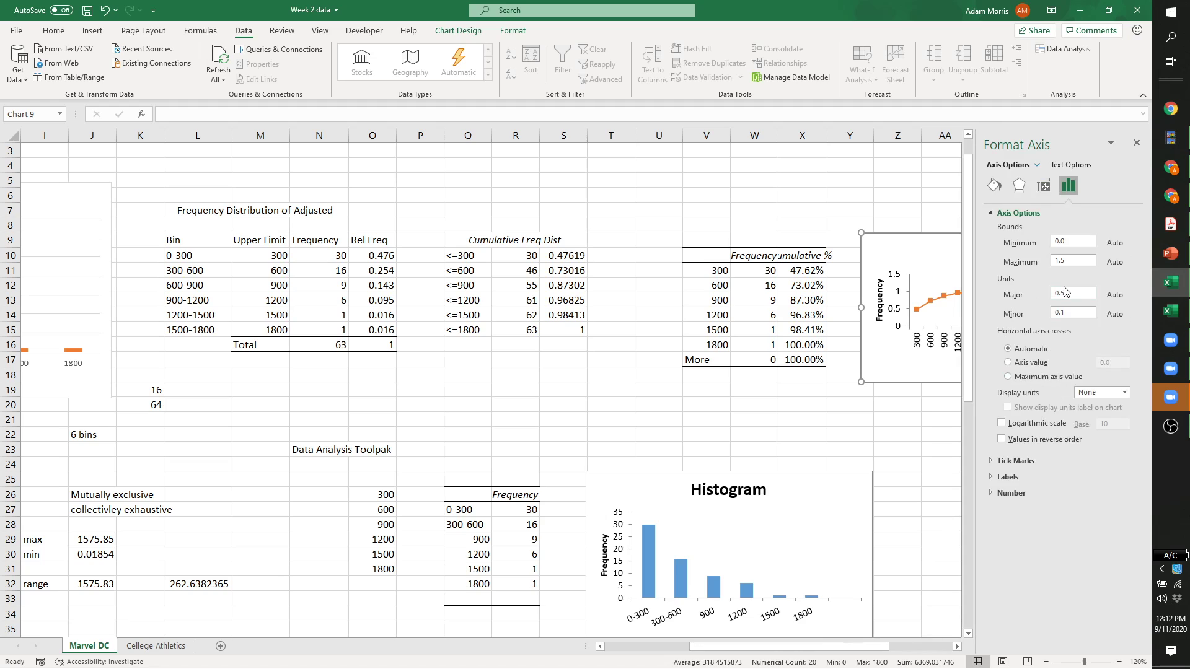
{"action": "left_click", "coordinate": [1062, 263]}
{"action": "key", "text": "Return"}
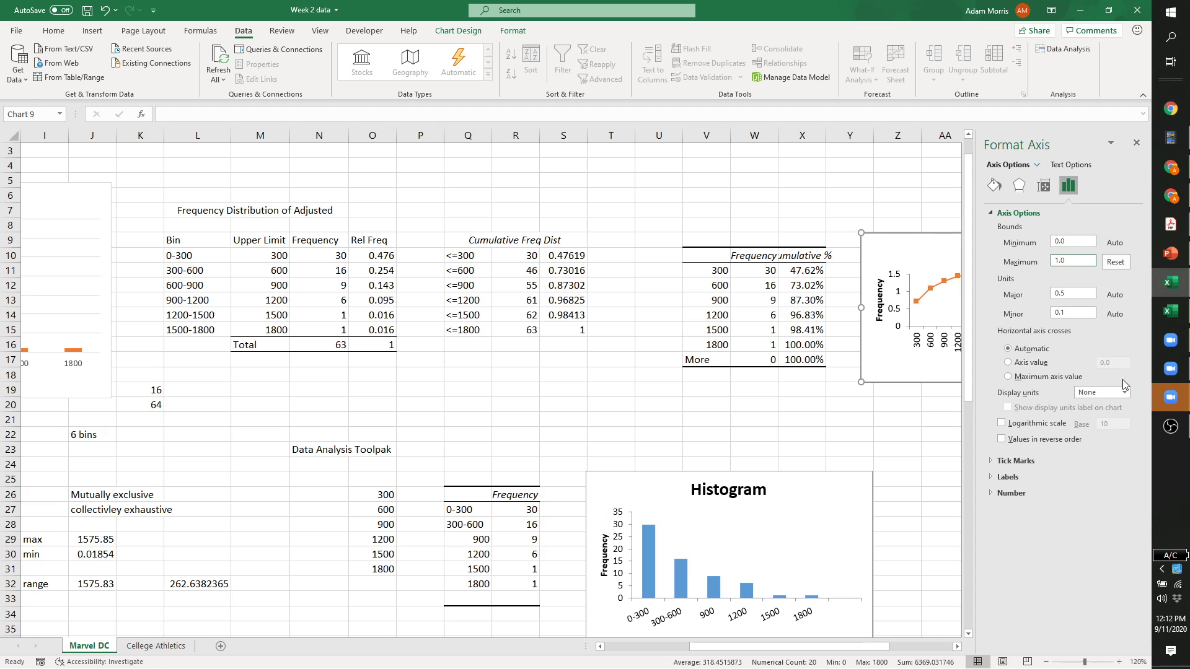
{"action": "left_click", "coordinate": [1136, 142]}
{"action": "left_click", "coordinate": [1117, 276]}
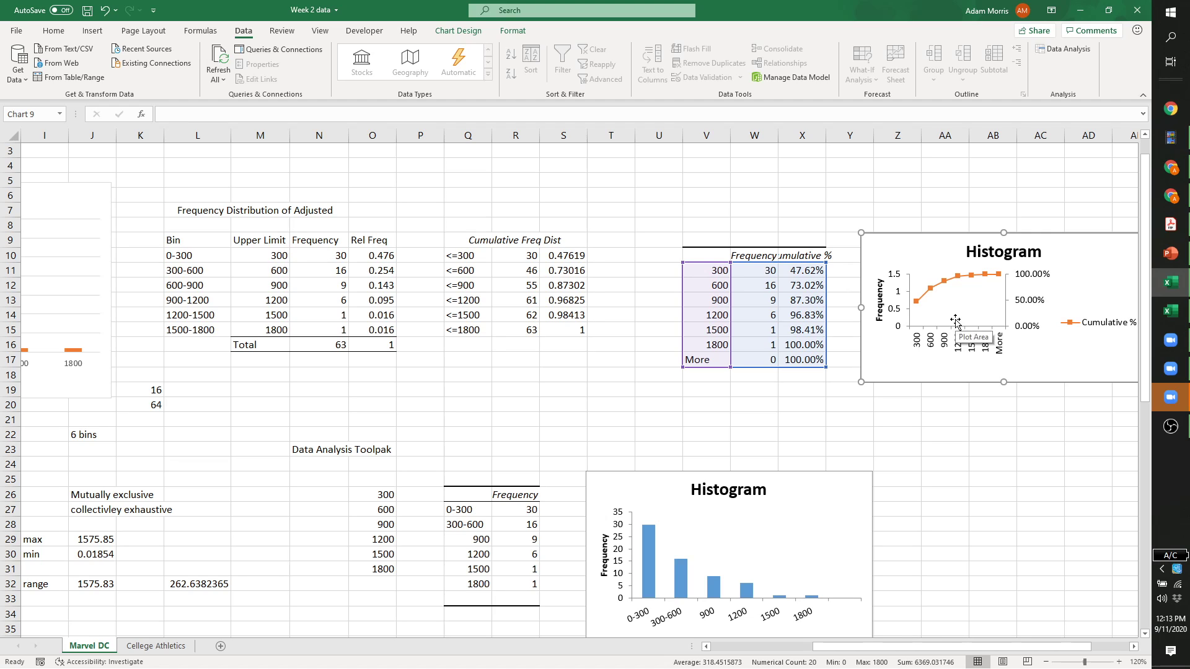
Look over the rescaled histogram chart with its cumulative line, then deselect it.
{"action": "left_click", "coordinate": [903, 421]}
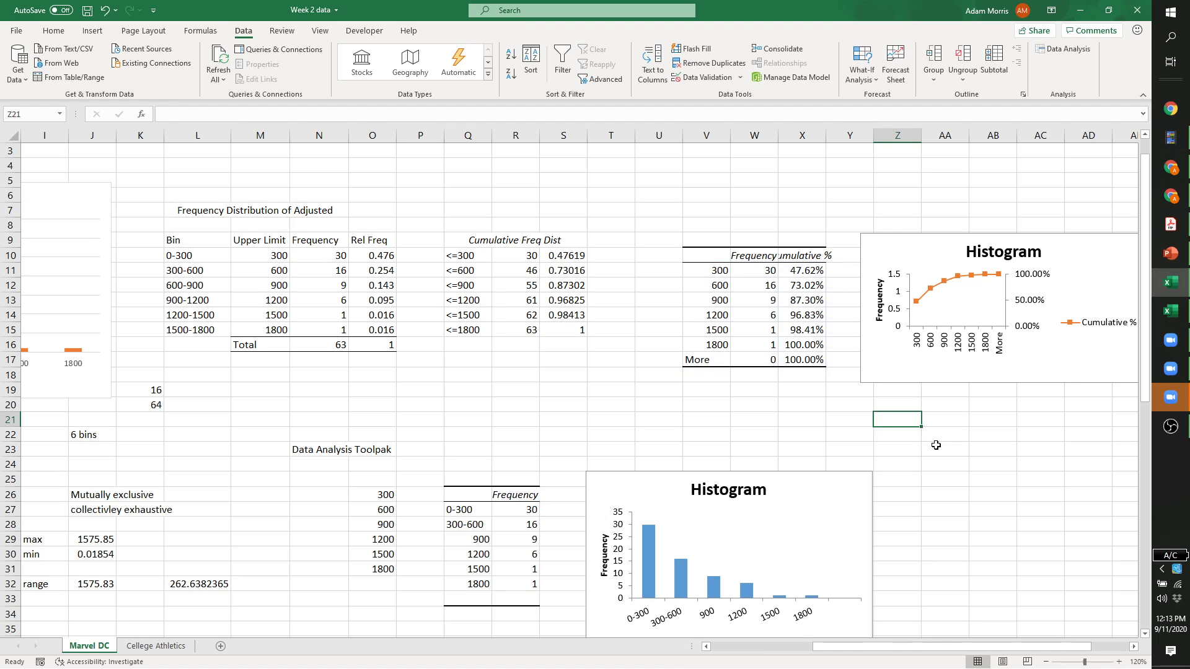
{"action": "scroll", "coordinate": [936, 567], "scroll_direction": "down", "scroll_amount": 1}
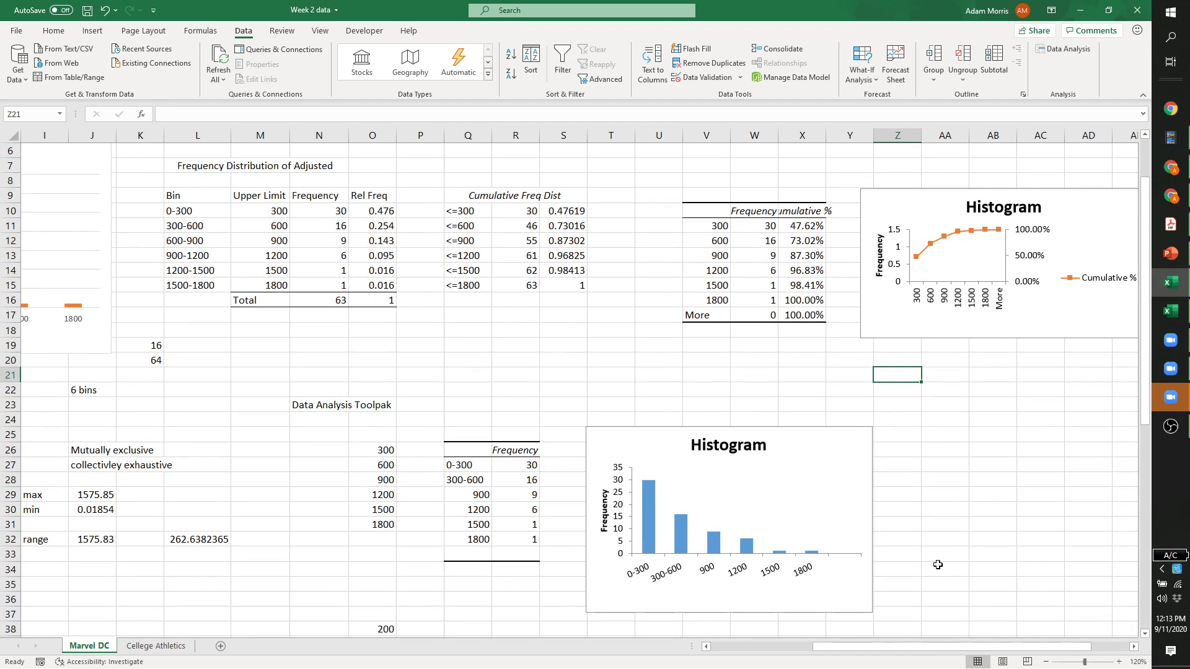
{"action": "left_click", "coordinate": [917, 287]}
{"action": "left_click", "coordinate": [806, 361]}
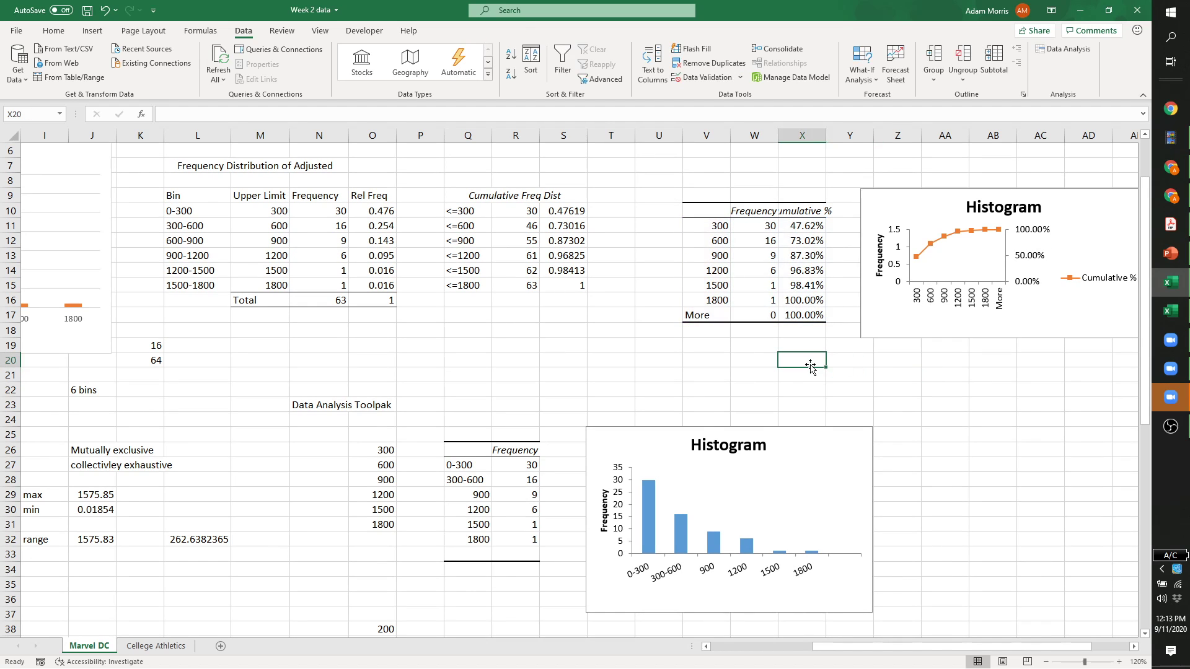
{"action": "left_click_drag", "start_coordinate": [855, 648], "coordinate": [600, 632]}
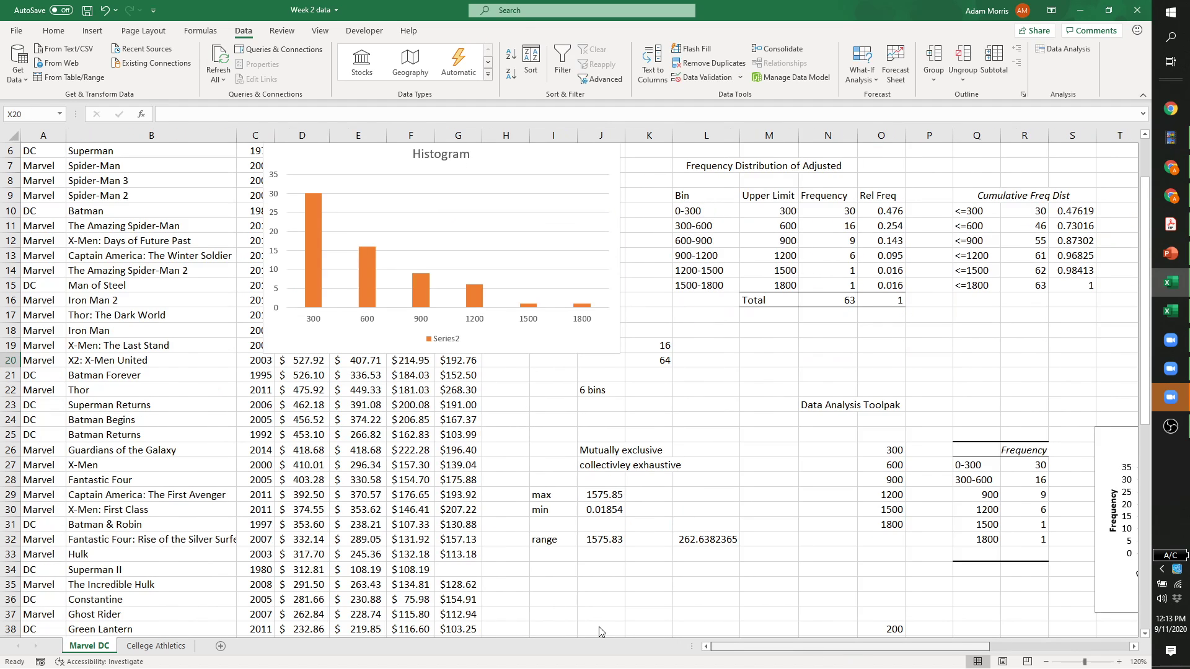
{"action": "scroll", "coordinate": [626, 494], "scroll_direction": "up", "scroll_amount": 2}
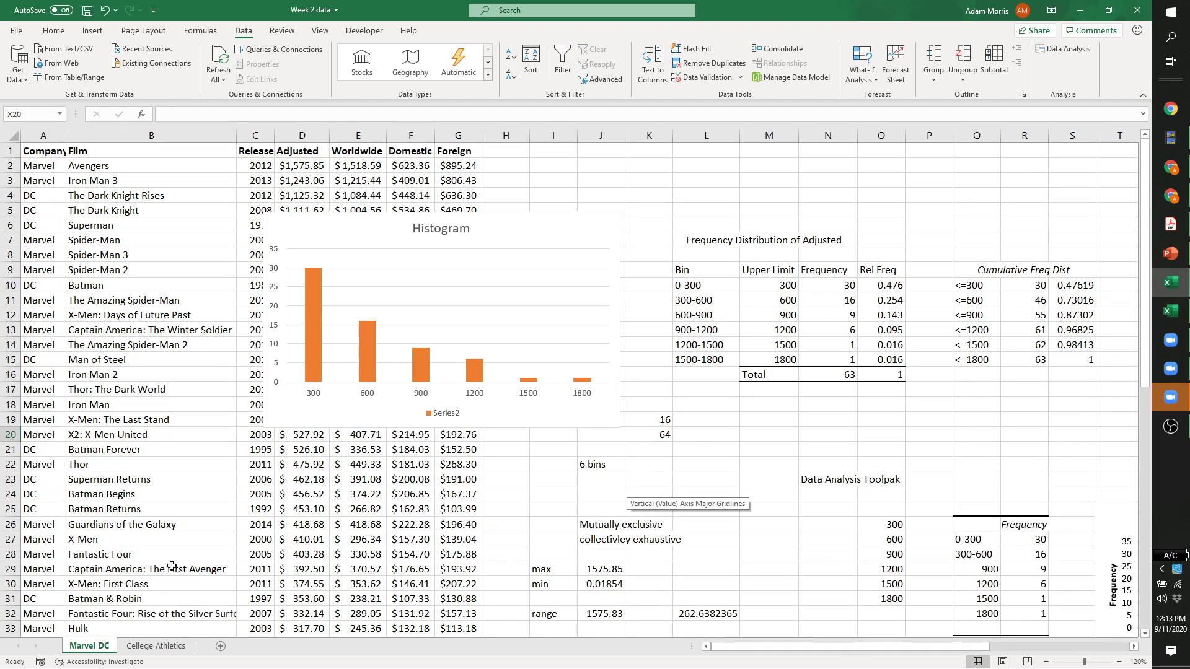
Switch to the College Athletics sheet and scroll through its data.
{"action": "left_click", "coordinate": [146, 648]}
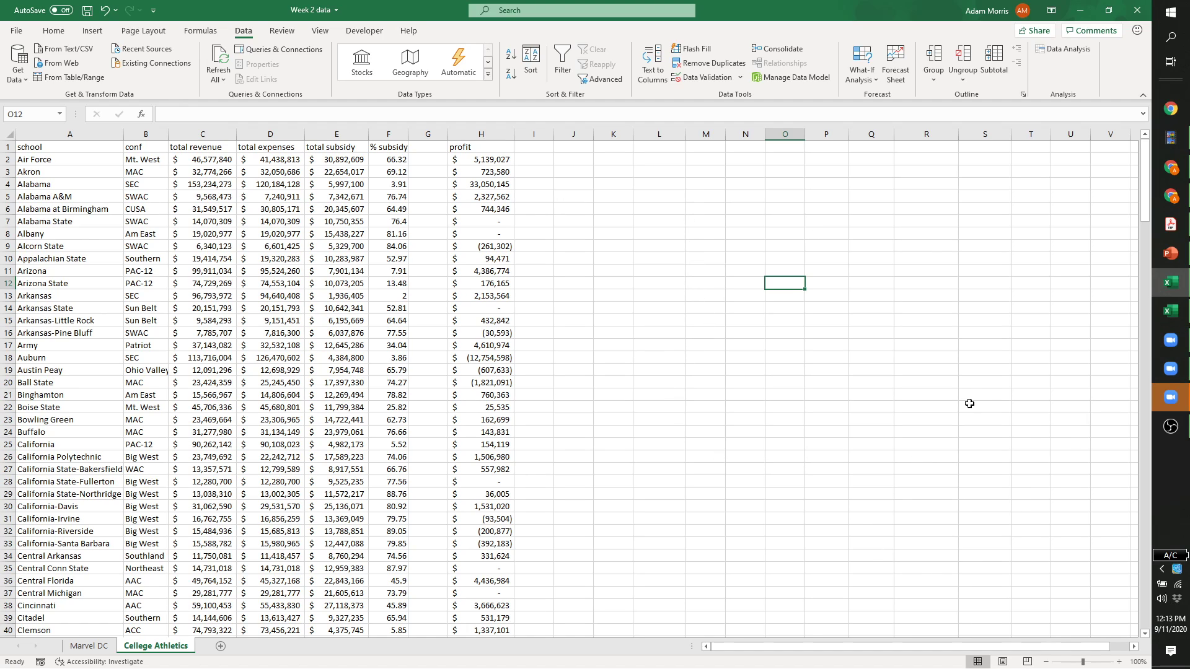
{"action": "left_click", "coordinate": [615, 209]}
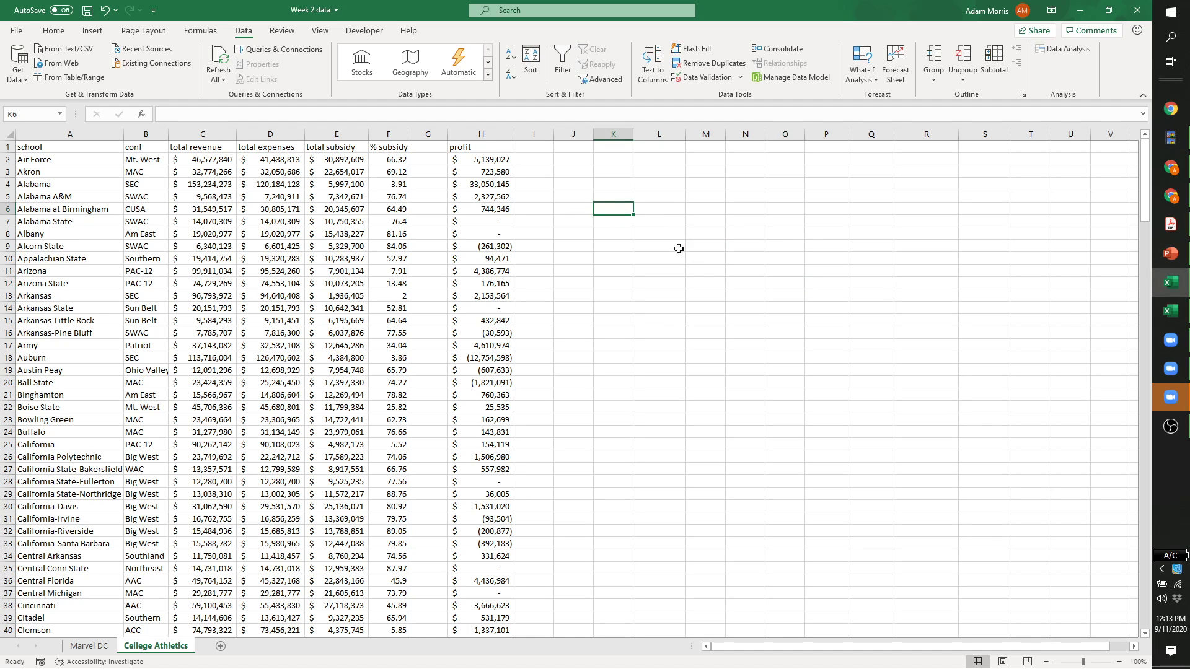
{"action": "scroll", "coordinate": [713, 257], "scroll_direction": "down", "scroll_amount": 3}
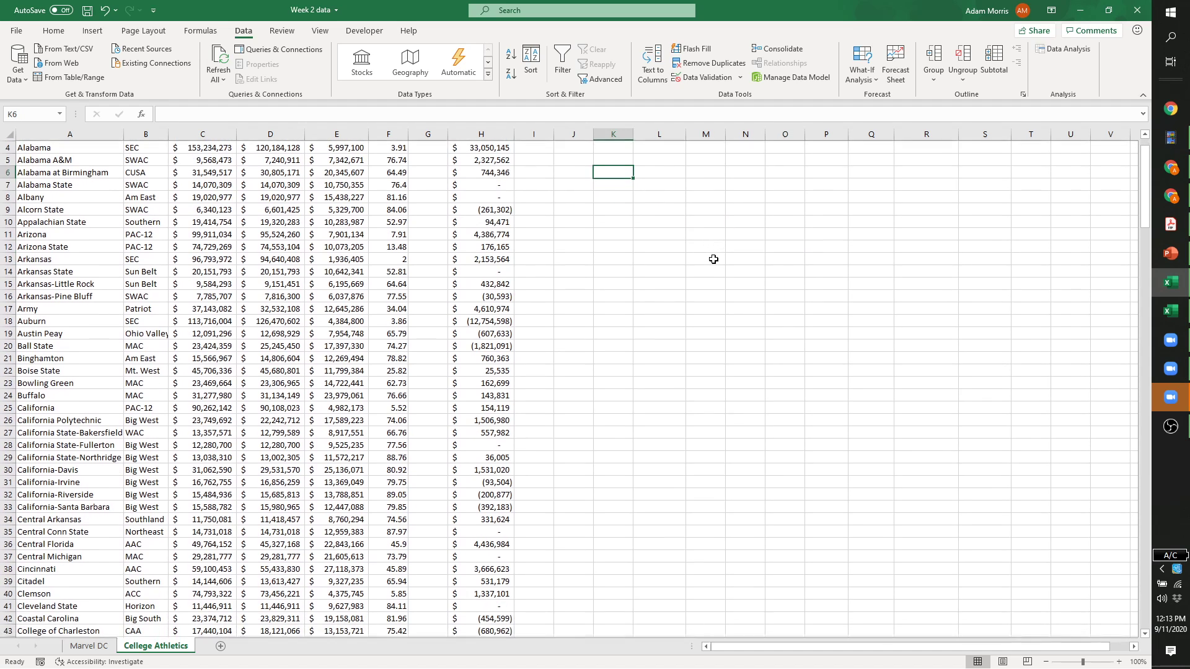
{"action": "scroll", "coordinate": [707, 248], "scroll_direction": "up", "scroll_amount": 3}
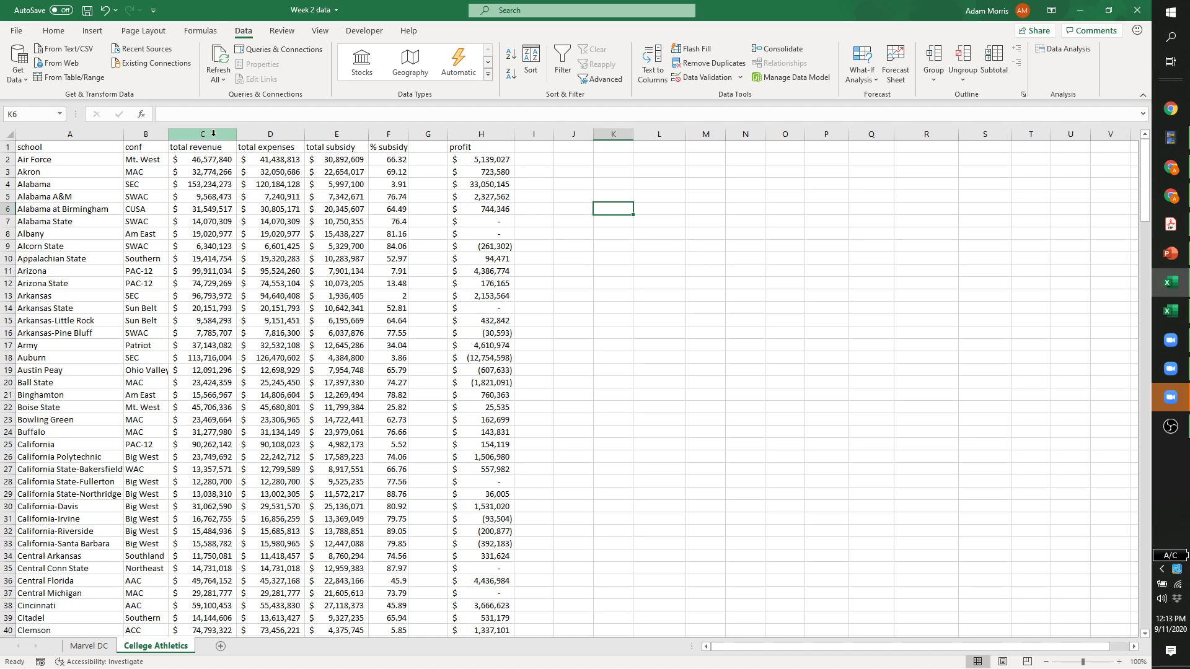
{"action": "scroll", "coordinate": [268, 273], "scroll_direction": "down", "scroll_amount": 7}
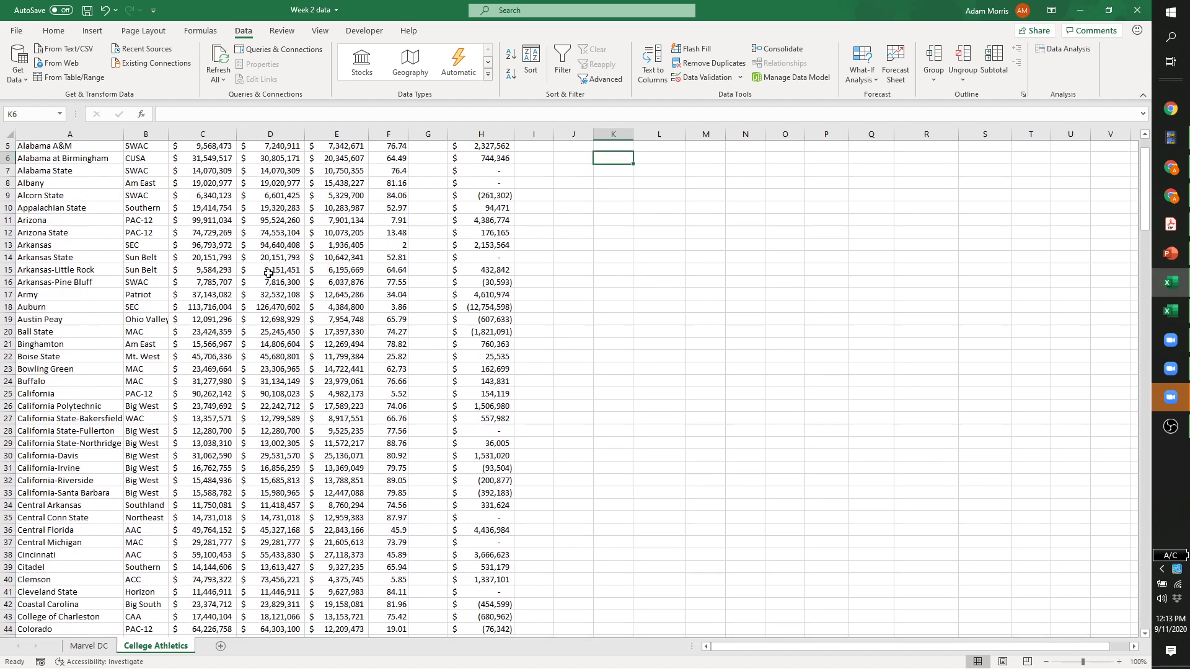
{"action": "scroll", "coordinate": [268, 273], "scroll_direction": "down", "scroll_amount": 12}
{"action": "scroll", "coordinate": [269, 273], "scroll_direction": "up", "scroll_amount": 15}
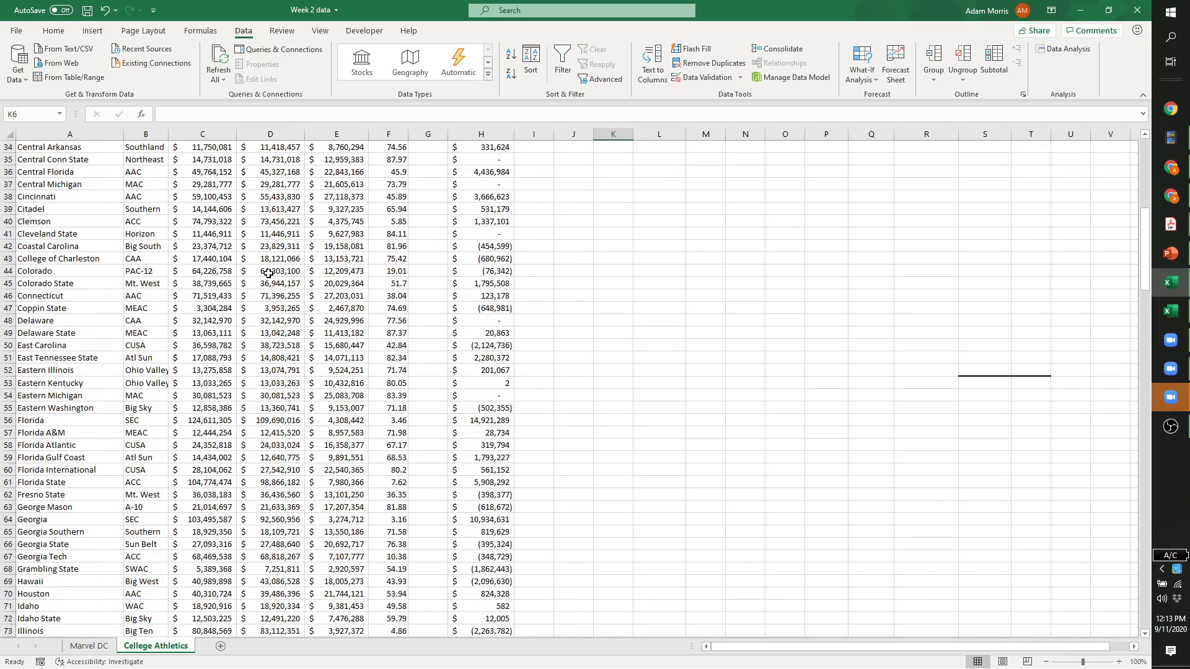
{"action": "scroll", "coordinate": [268, 273], "scroll_direction": "up", "scroll_amount": 4}
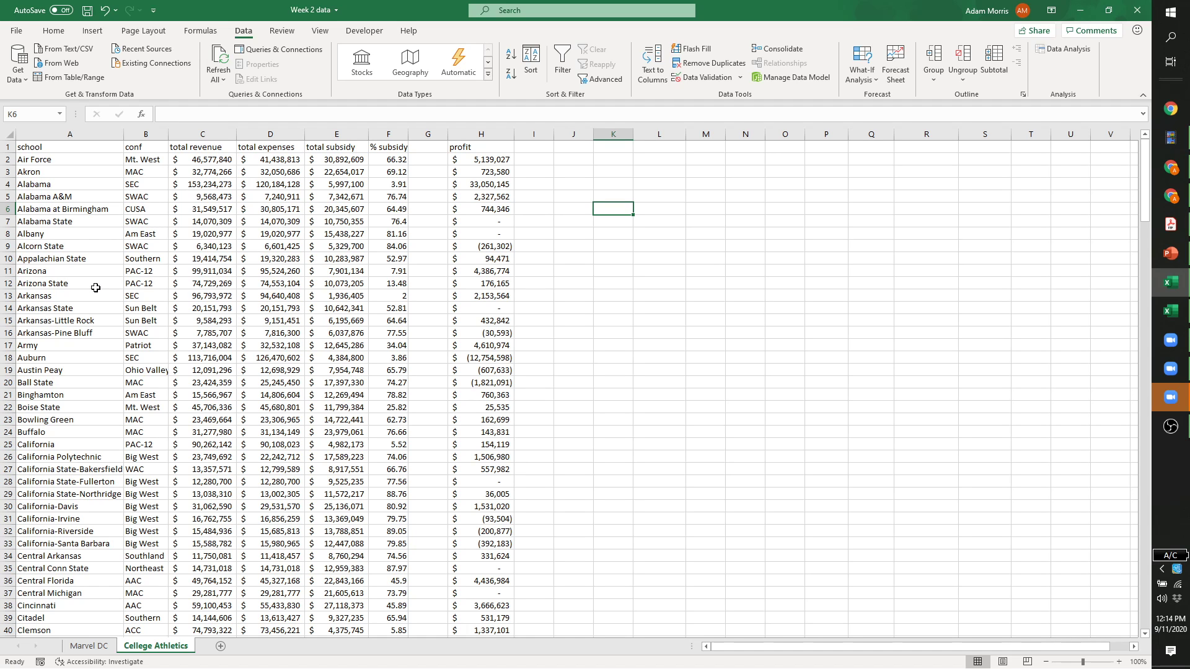
{"action": "scroll", "coordinate": [626, 335], "scroll_direction": "down", "scroll_amount": 6}
{"action": "scroll", "coordinate": [627, 336], "scroll_direction": "down", "scroll_amount": 11}
{"action": "left_click_drag", "start_coordinate": [1148, 322], "coordinate": [1145, 220]}
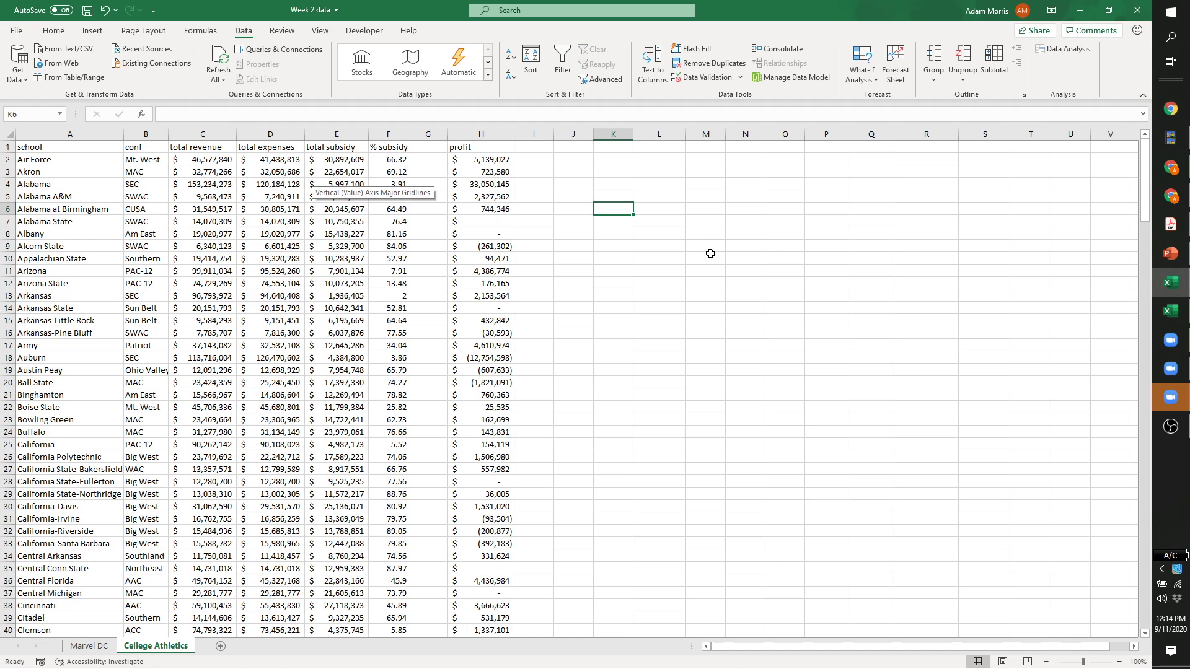
Select the total revenue column C and inspect individual values such as C19.
{"action": "left_click", "coordinate": [211, 130]}
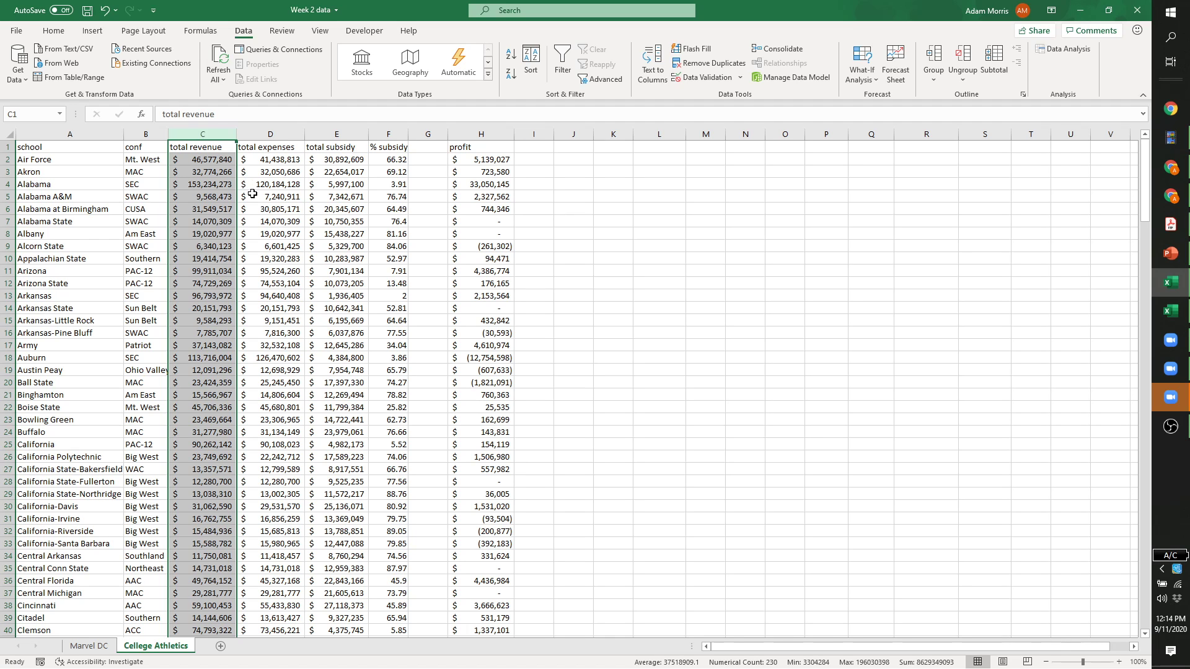
{"action": "left_click", "coordinate": [219, 372]}
{"action": "scroll", "coordinate": [220, 375], "scroll_direction": "down", "scroll_amount": 4}
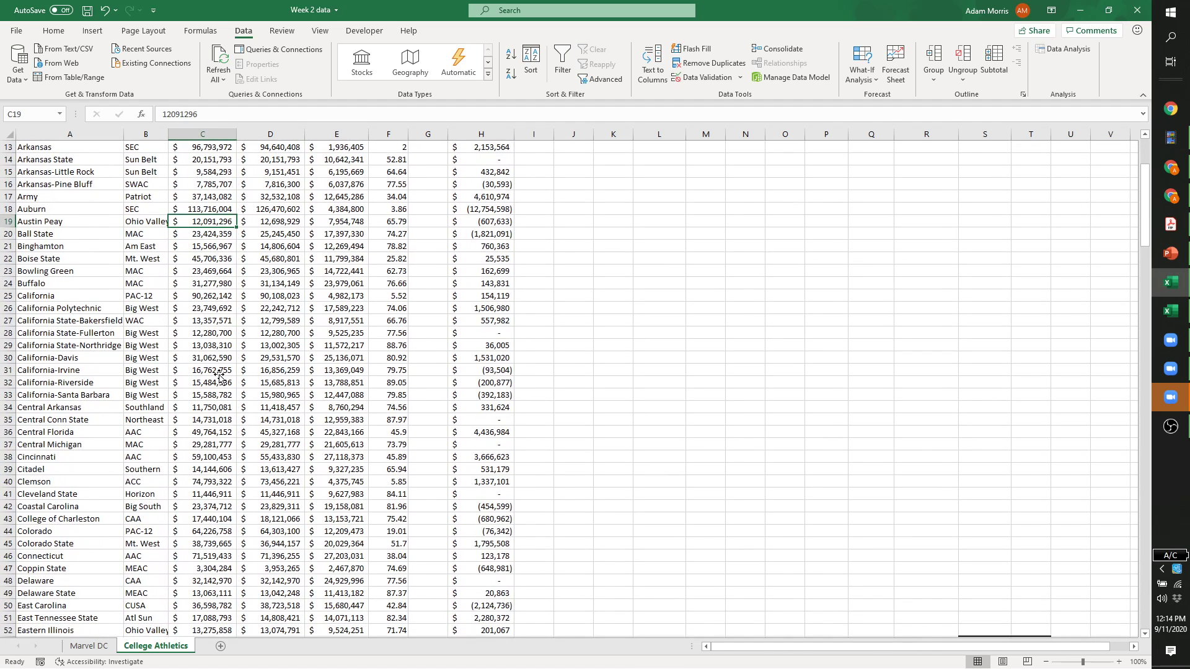
{"action": "scroll", "coordinate": [219, 375], "scroll_direction": "down", "scroll_amount": 2}
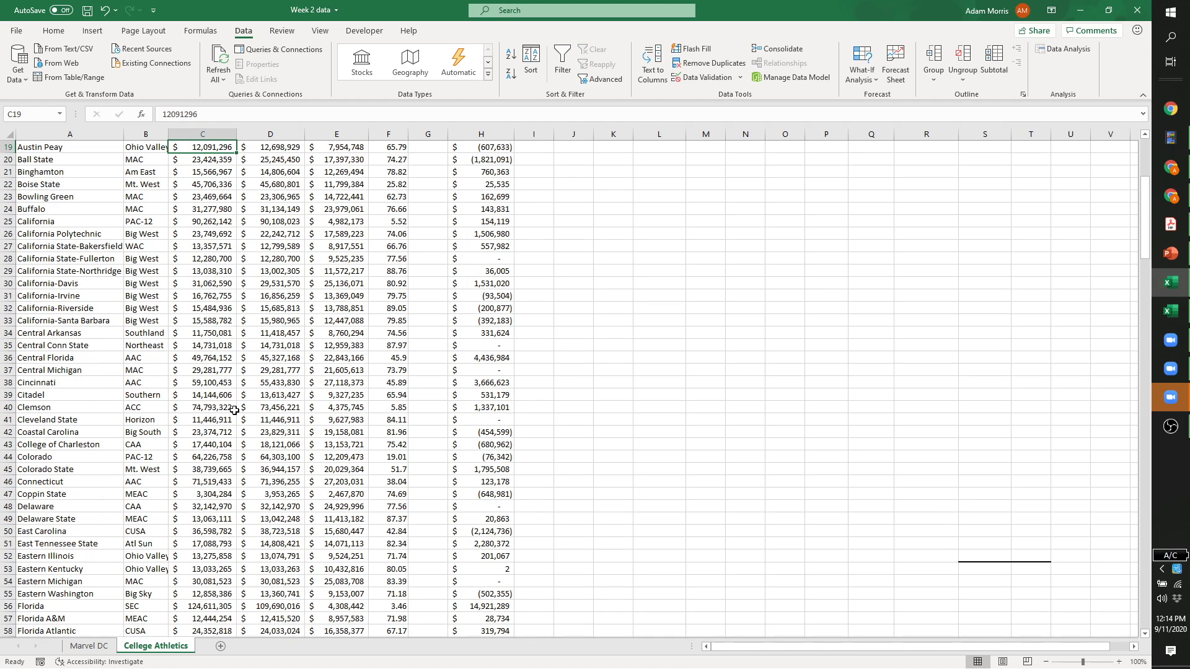
{"action": "scroll", "coordinate": [225, 411], "scroll_direction": "down", "scroll_amount": 8}
{"action": "scroll", "coordinate": [224, 410], "scroll_direction": "up", "scroll_amount": 14}
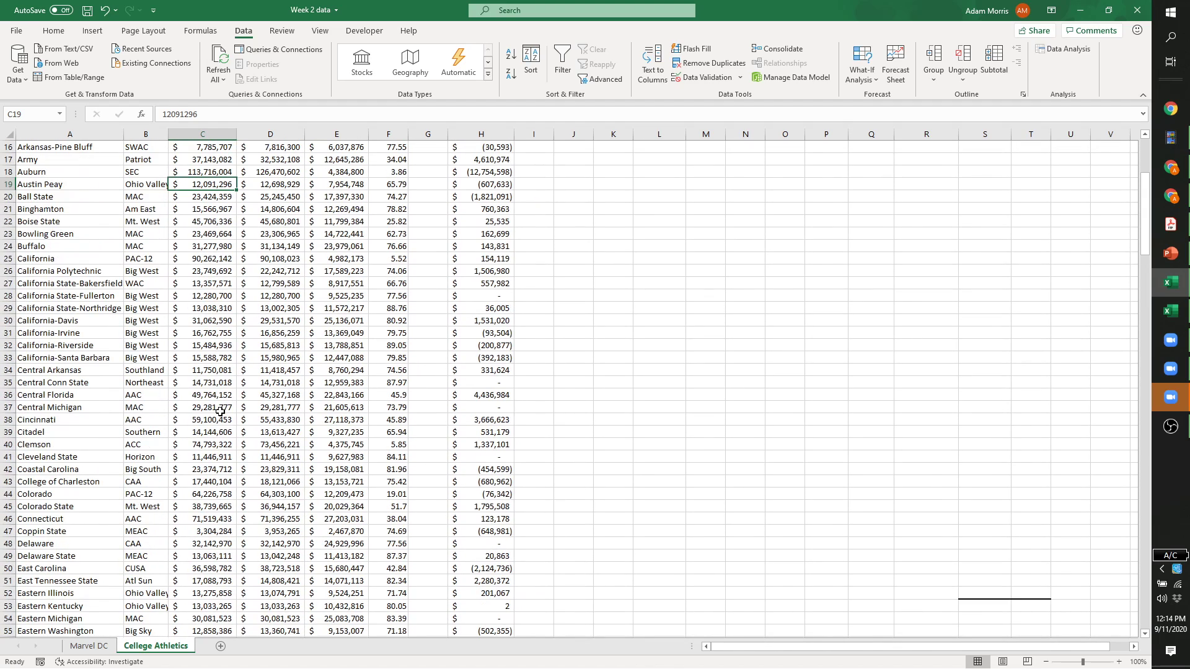
{"action": "left_click", "coordinate": [678, 239]}
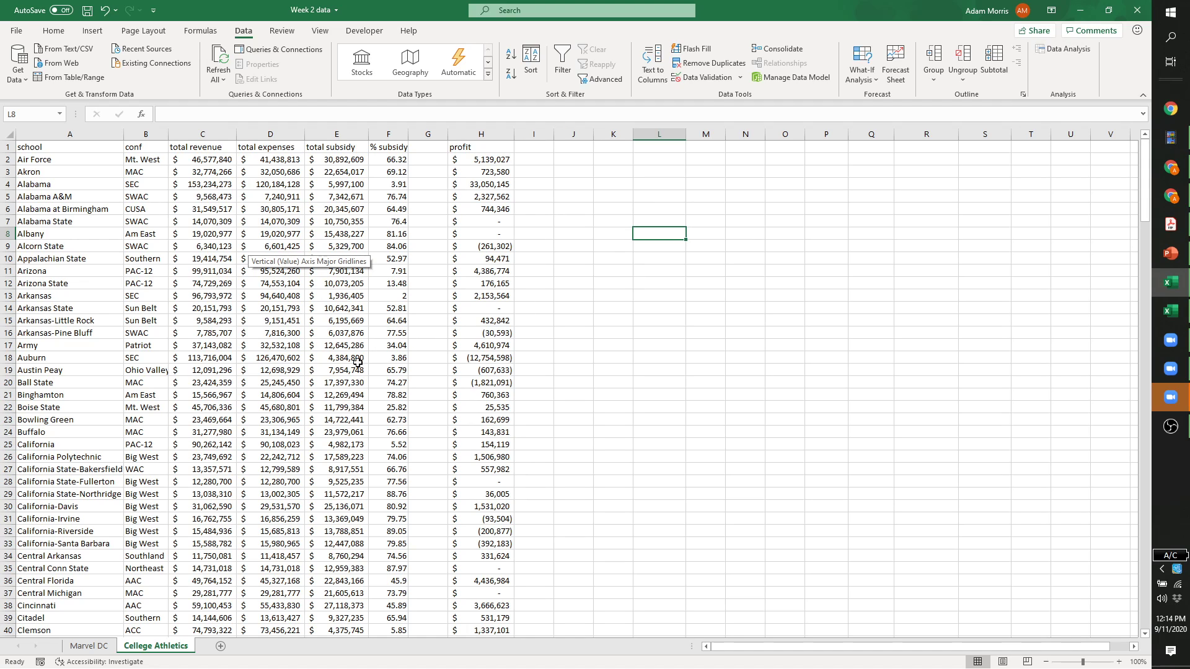
{"action": "scroll", "coordinate": [248, 405], "scroll_direction": "down", "scroll_amount": 8}
{"action": "scroll", "coordinate": [248, 405], "scroll_direction": "up", "scroll_amount": 8}
Type the labels max, min and range in a column starting at K7.
{"action": "left_click", "coordinate": [620, 222]}
{"action": "type", "text": "max"}
{"action": "key", "text": "Return"}
{"action": "type", "text": "min"}
{"action": "key", "text": "Return"}
{"action": "key", "text": "Return"}
{"action": "type", "text": "range"}
{"action": "key", "text": "Up"}
{"action": "key", "text": "Up"}
{"action": "key", "text": "Up"}
{"action": "key", "text": "Right"}
Compute max $196,030,398 and min $3,304,284 of column C with =MAX and =MIN.
{"action": "type", "text": "="}
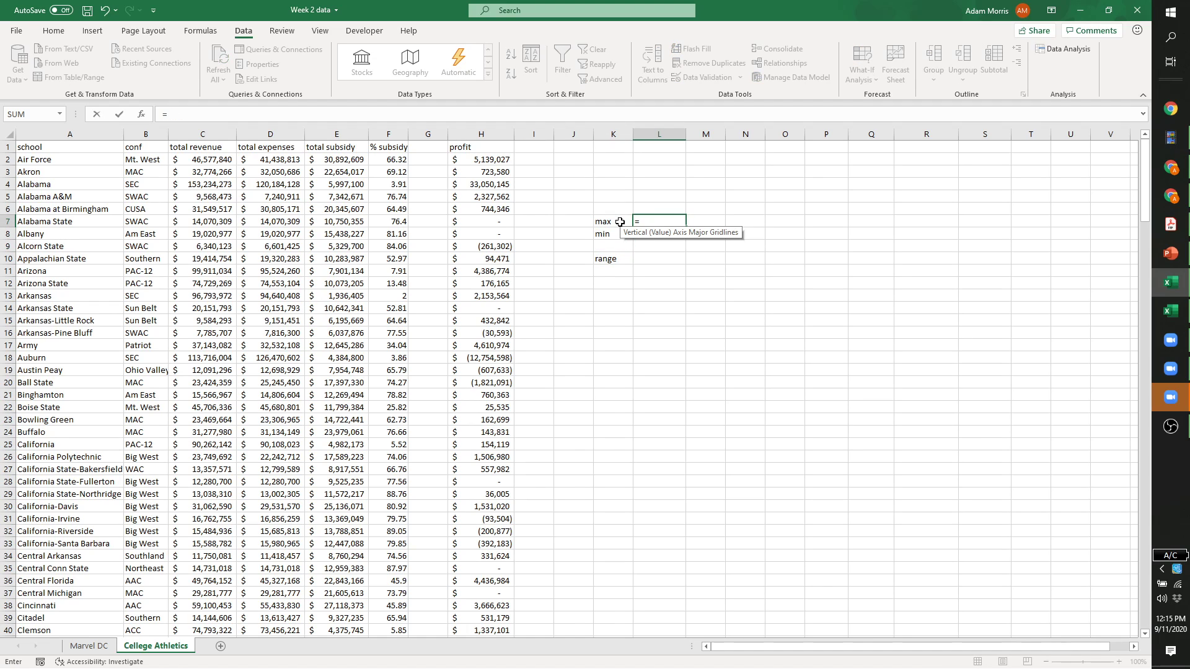
{"action": "type", "text": "max("}
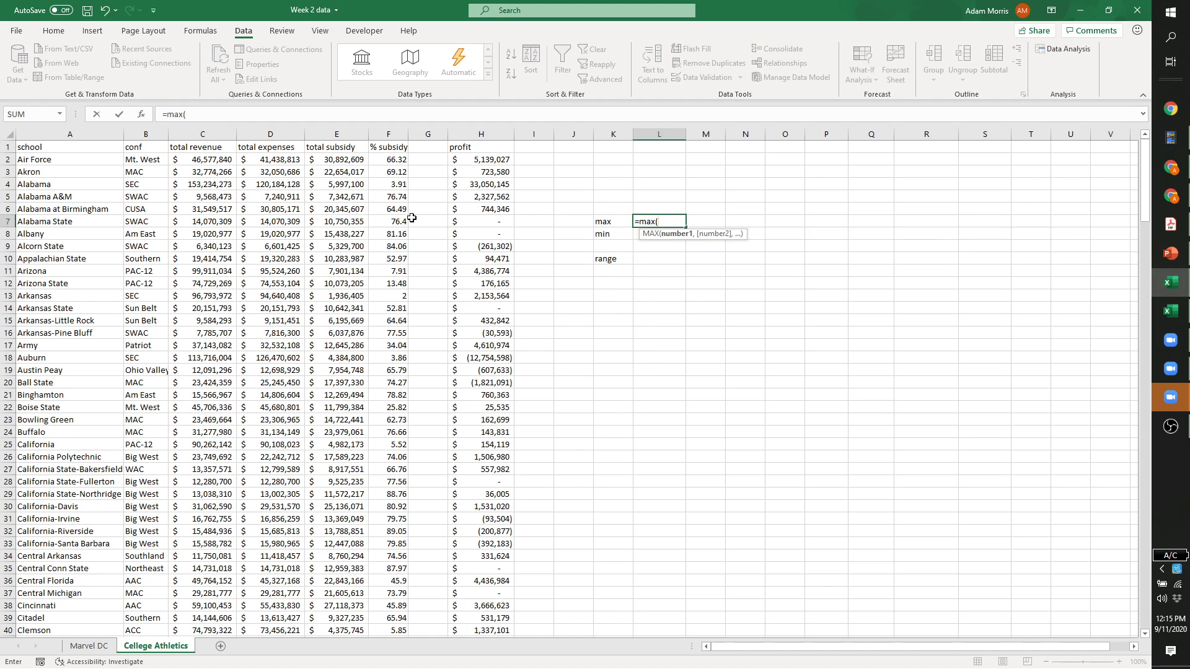
{"action": "left_click", "coordinate": [217, 134]}
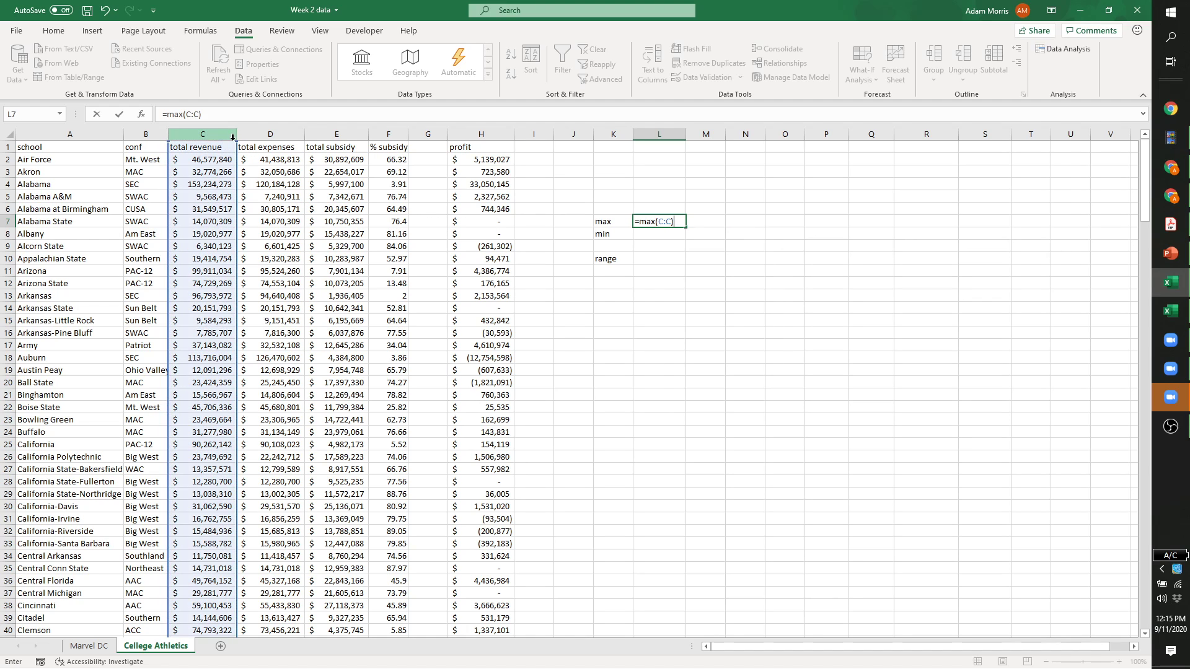
{"action": "key", "text": "Return"}
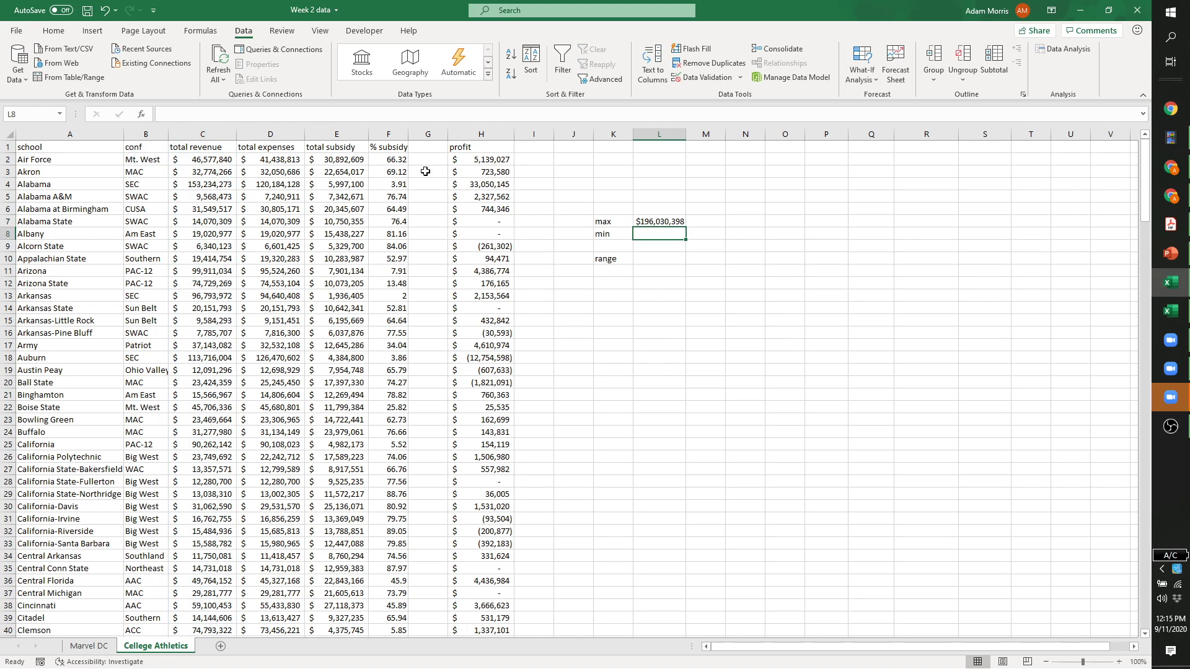
{"action": "left_click", "coordinate": [679, 223]}
{"action": "left_click", "coordinate": [642, 233]}
{"action": "type", "text": "=min("}
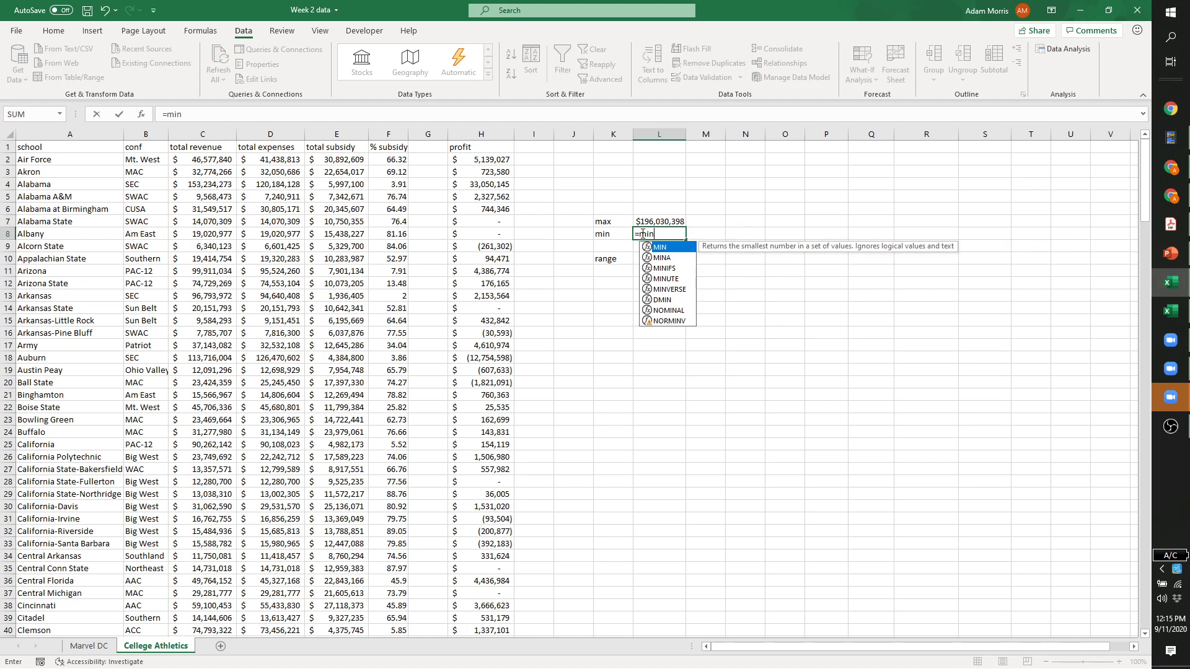
{"action": "left_click", "coordinate": [221, 135]}
{"action": "key", "text": "Return"}
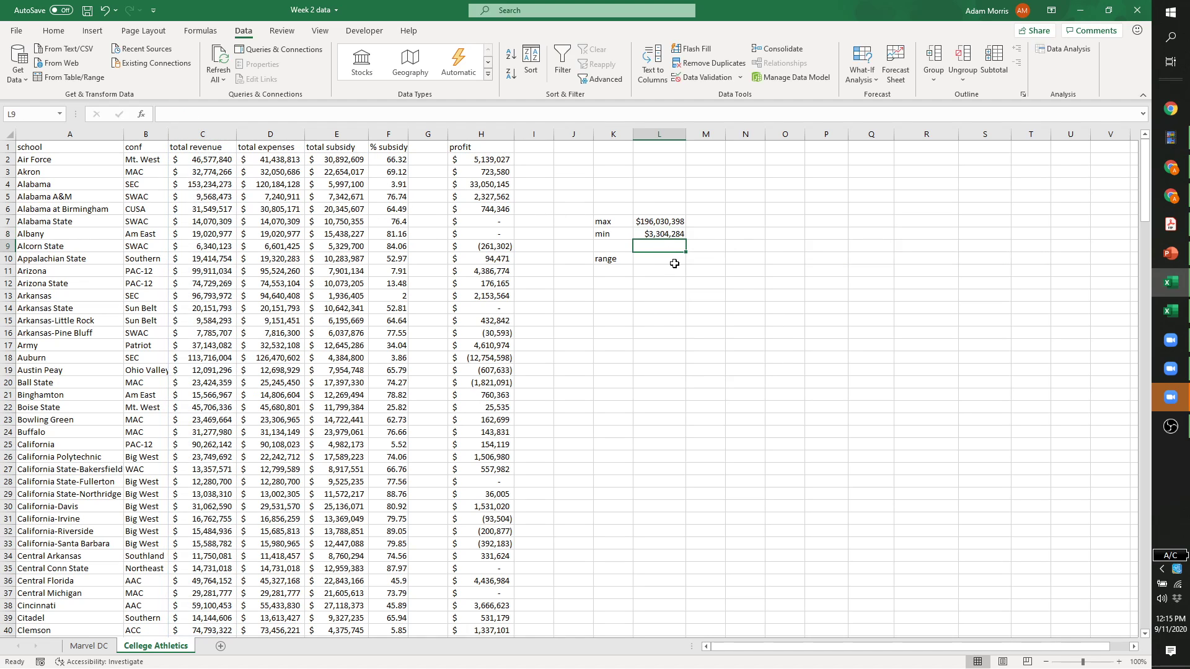
Calculate the range beside its label as max minus min, giving $192,726,114.
{"action": "left_click", "coordinate": [666, 259]}
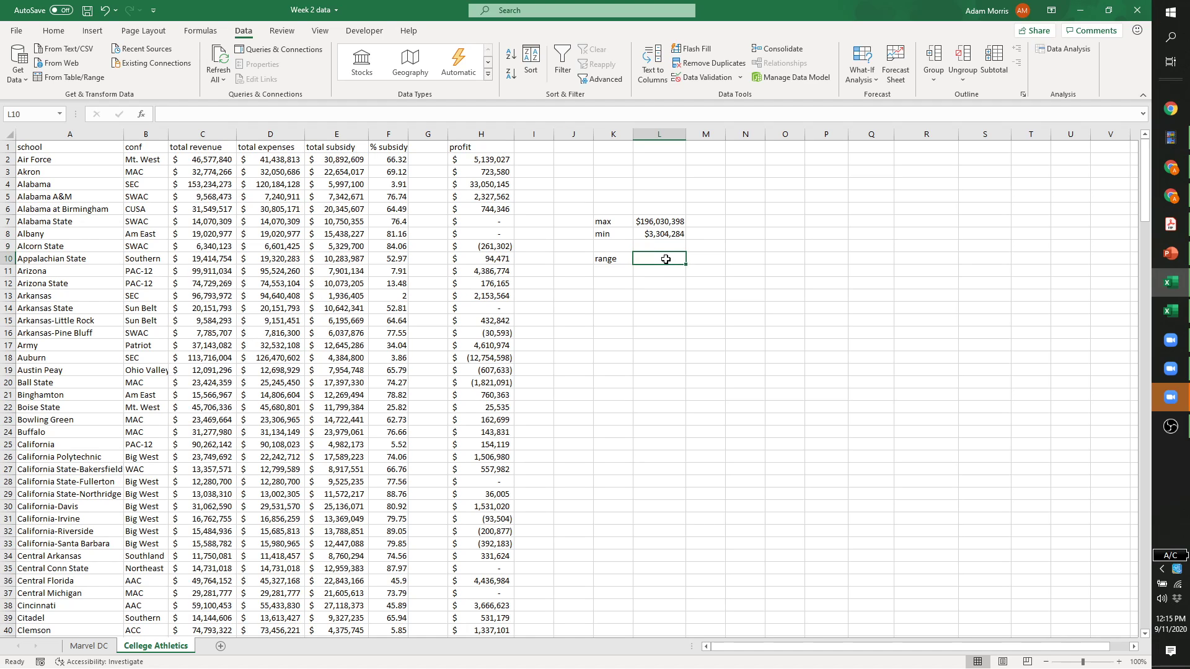
{"action": "type", "text": "="}
{"action": "left_click", "coordinate": [647, 224]}
{"action": "type", "text": "-"}
{"action": "left_click", "coordinate": [661, 234]}
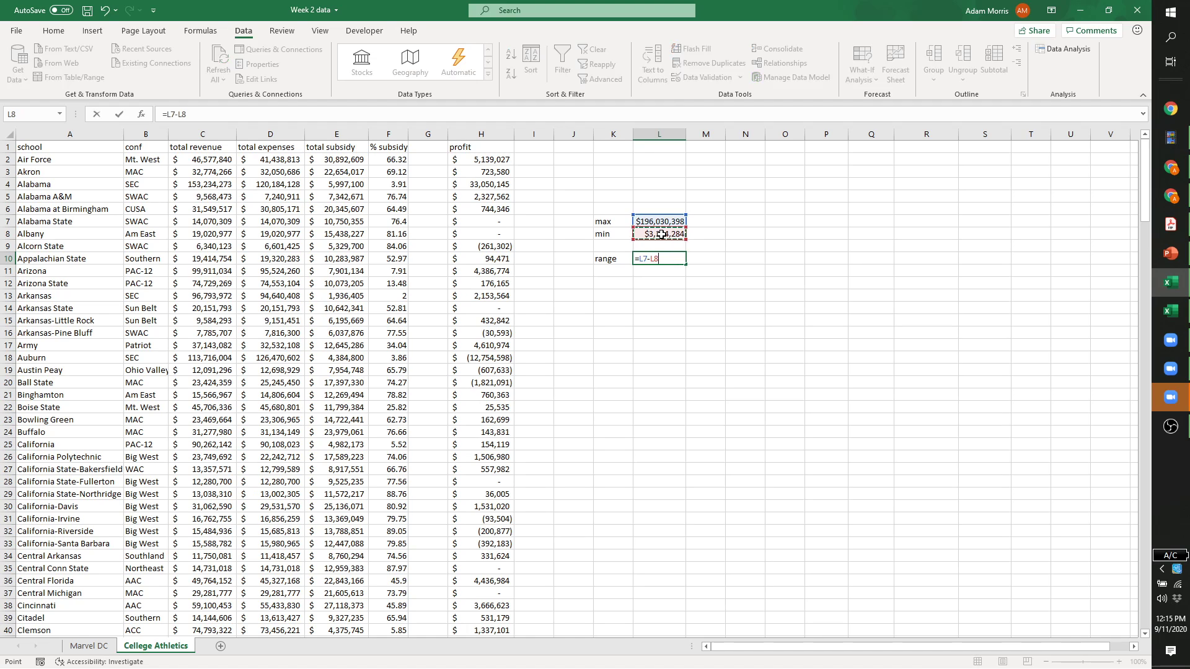
{"action": "key", "text": "Return"}
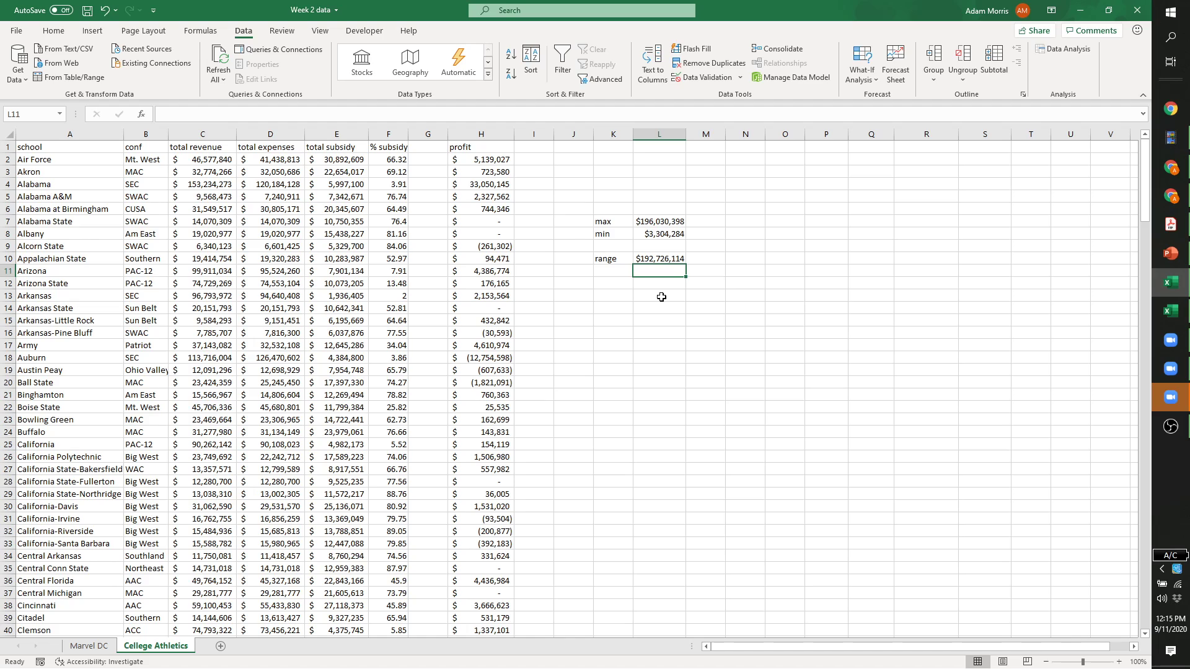
{"action": "left_click", "coordinate": [691, 305]}
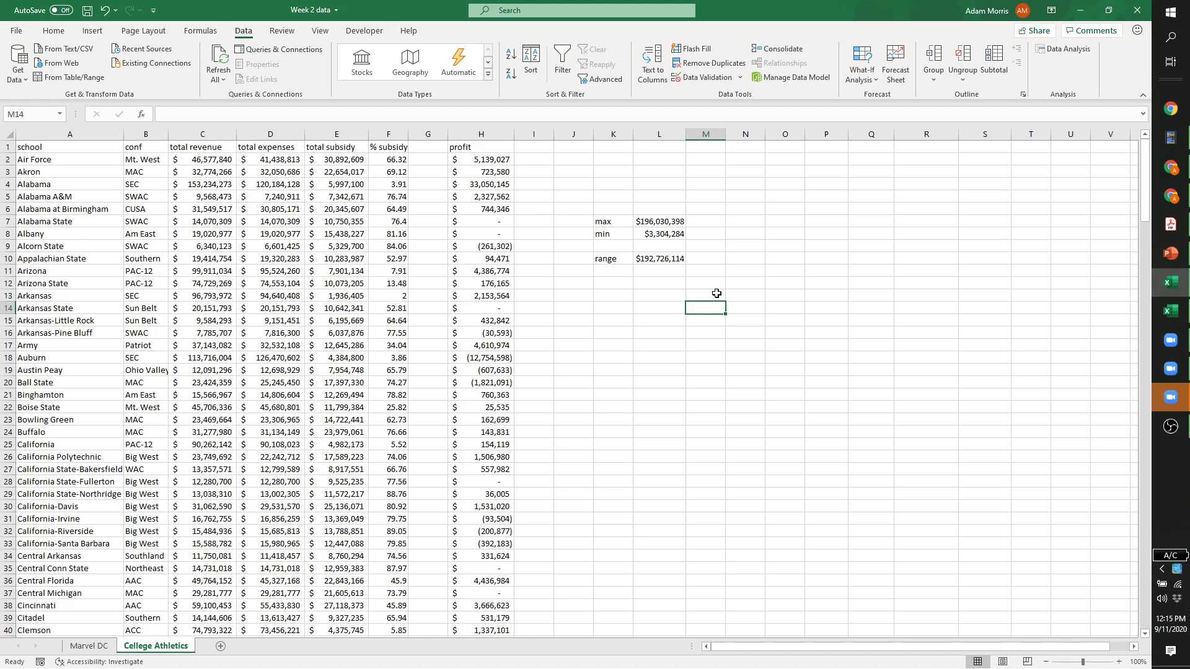
{"action": "type", "text": "n="}
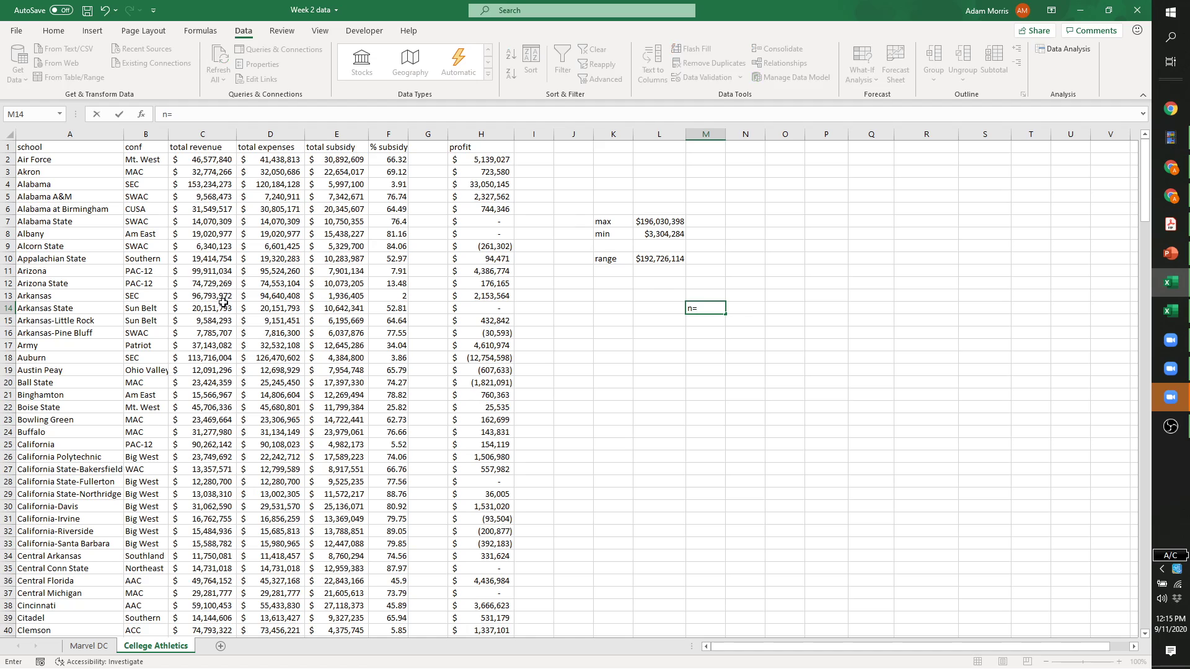
{"action": "left_click", "coordinate": [290, 308]}
{"action": "scroll", "coordinate": [290, 307], "scroll_direction": "down", "scroll_amount": 7}
{"action": "scroll", "coordinate": [290, 308], "scroll_direction": "down", "scroll_amount": 1}
{"action": "scroll", "coordinate": [291, 304], "scroll_direction": "up", "scroll_amount": 8}
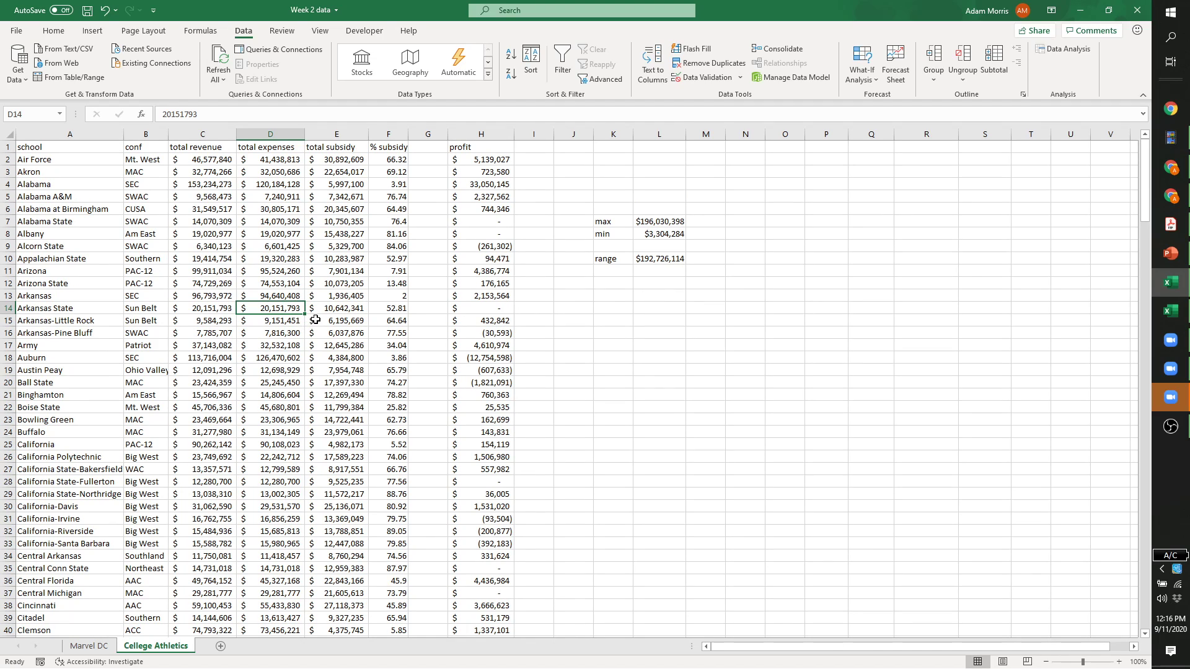
{"action": "key", "text": "Right"}
{"action": "key", "text": "Right"}
{"action": "key", "text": "Right"}
{"action": "key", "text": "Left"}
{"action": "key", "text": "Left"}
{"action": "key", "text": "Left"}
{"action": "key", "text": "Left"}
{"action": "key", "text": "Up"}
{"action": "key", "text": "Up"}
{"action": "key", "text": "Up"}
{"action": "key", "text": "Right"}
{"action": "key", "text": "Right"}
{"action": "key", "text": "Right"}
{"action": "key", "text": "Right"}
{"action": "key", "text": "Right"}
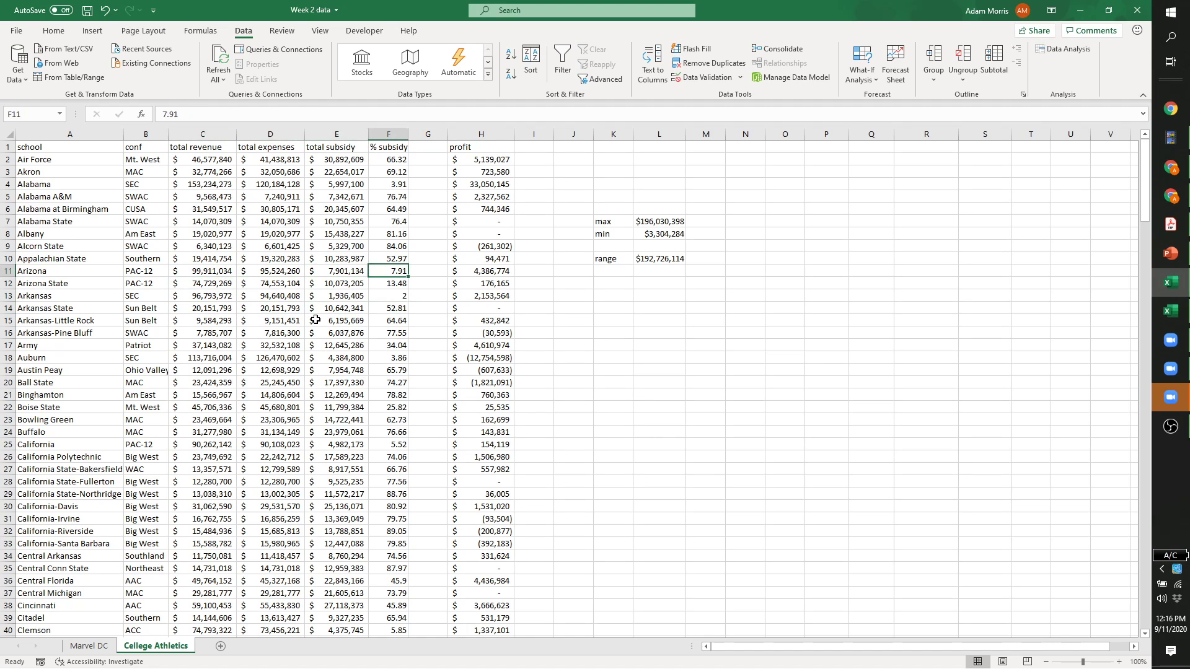
{"action": "key", "text": "Left"}
{"action": "key", "text": "Left"}
{"action": "key", "text": "Home"}
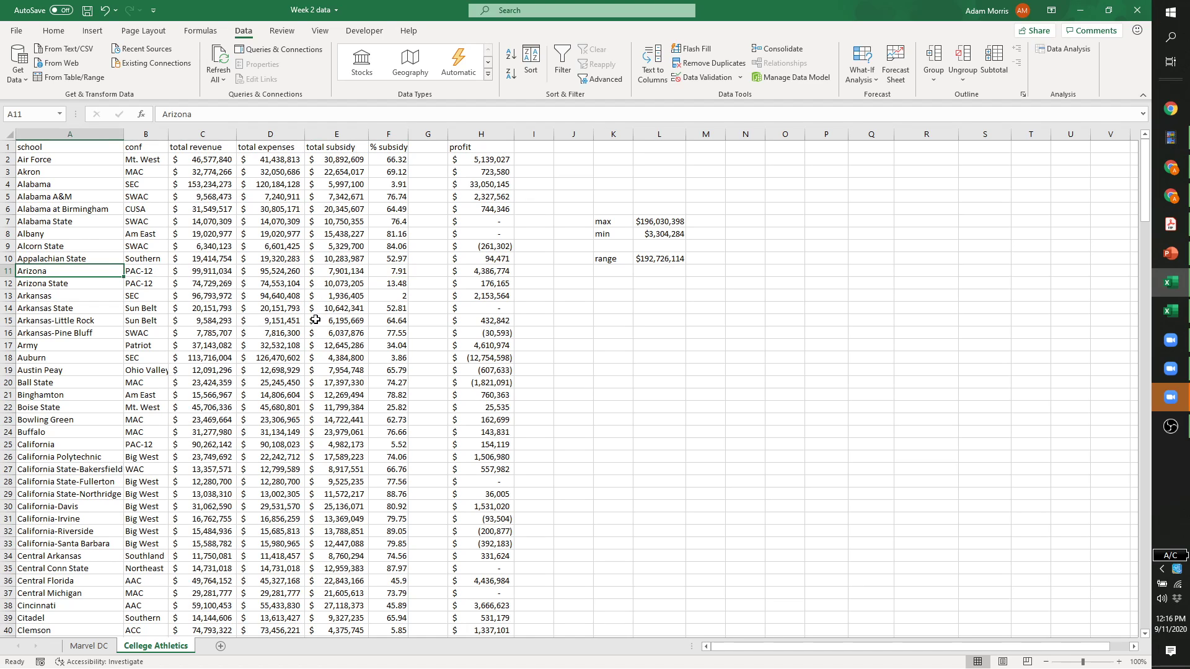
{"action": "key", "text": "Up"}
{"action": "key", "text": "Up"}
{"action": "key", "text": "Down"}
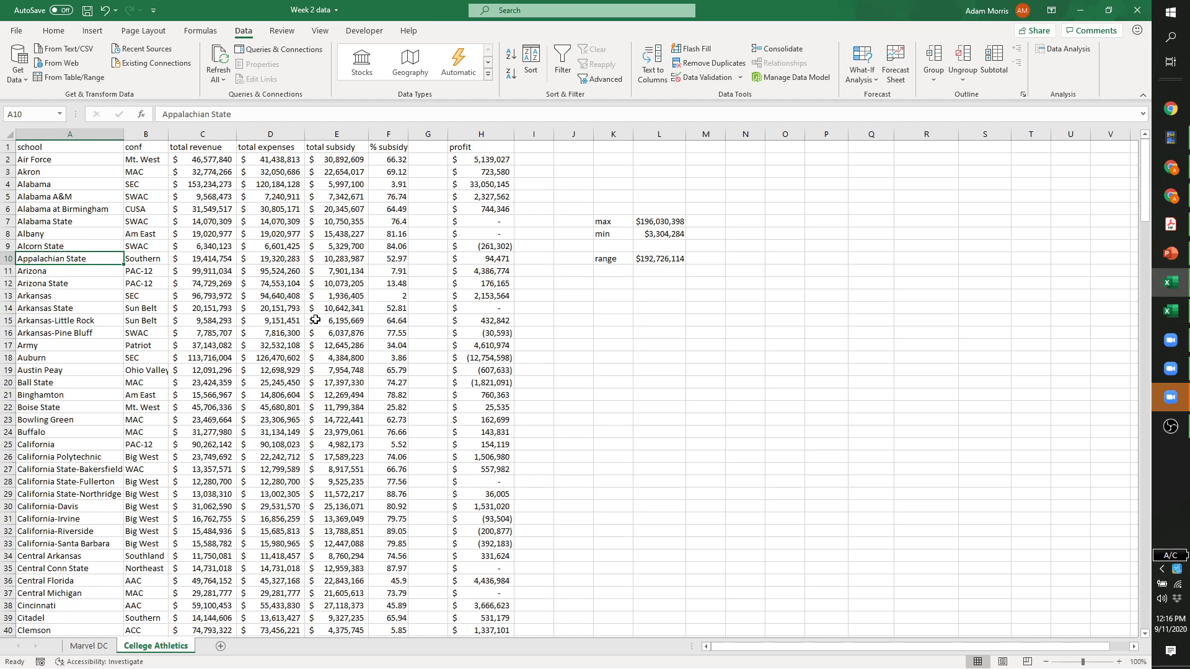
{"action": "key", "text": "ctrl+Right"}
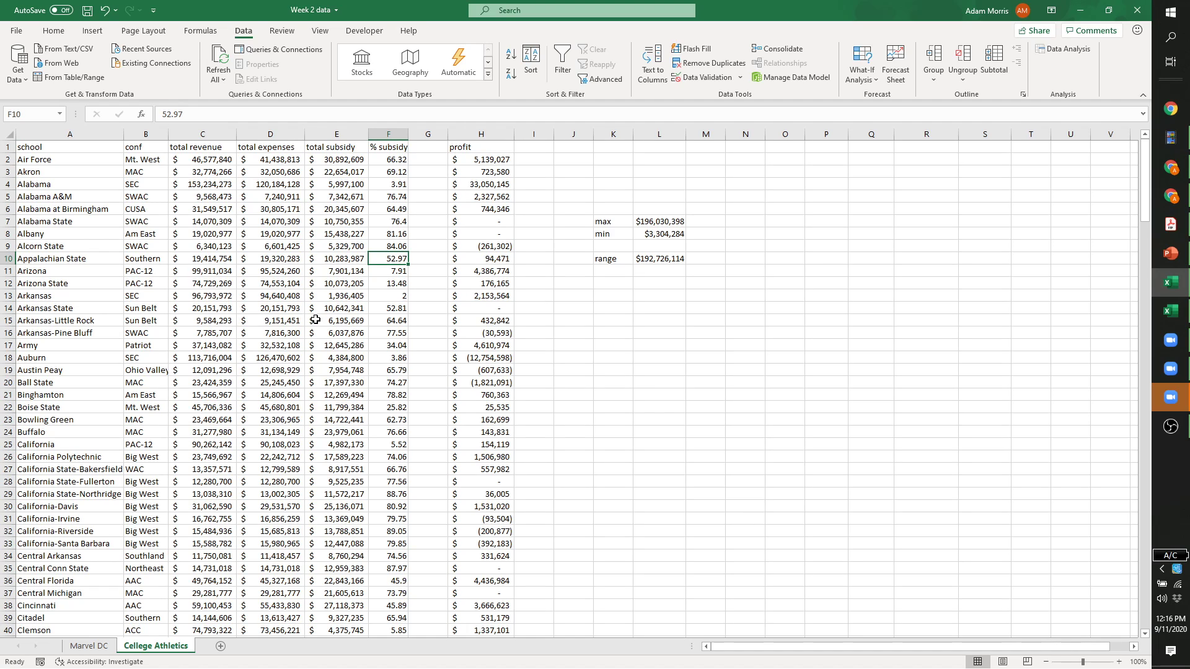
{"action": "key", "text": "ctrl+Right"}
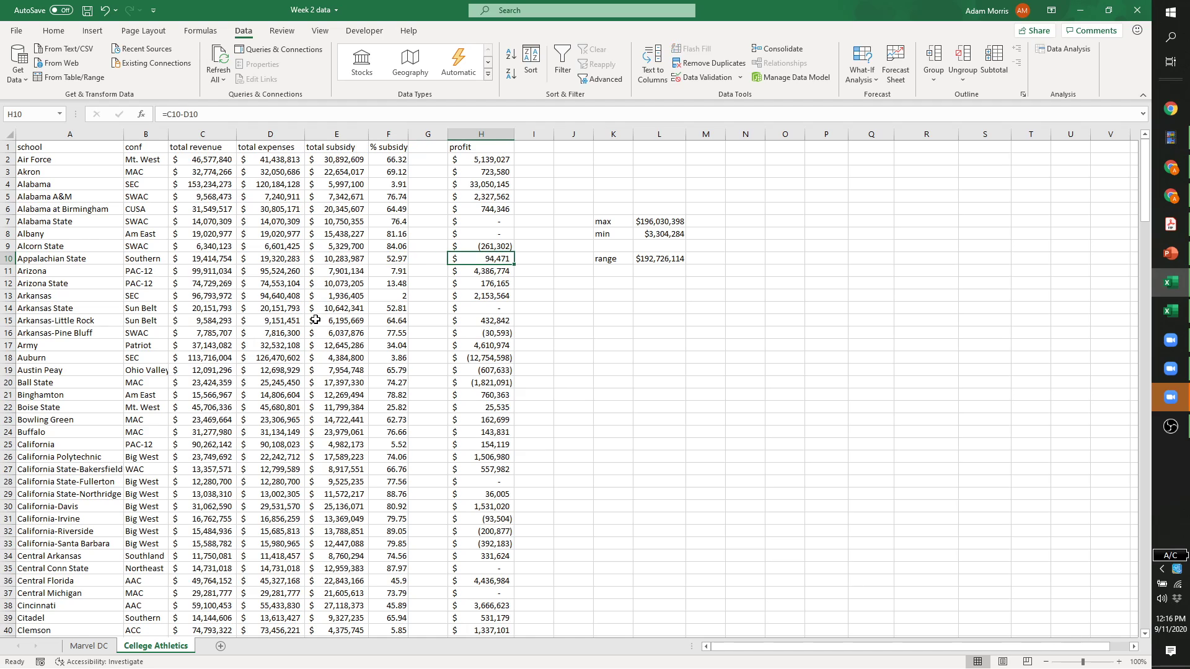
{"action": "key", "text": "ctrl+Right"}
{"action": "key", "text": "ctrl+Right"}
{"action": "key", "text": "ctrl+Left"}
{"action": "key", "text": "ctrl+Left"}
{"action": "key", "text": "ctrl+Left"}
{"action": "key", "text": "ctrl+Left"}
{"action": "key", "text": "ctrl+Right"}
{"action": "key", "text": "ctrl+Left"}
{"action": "key", "text": "ctrl+Right"}
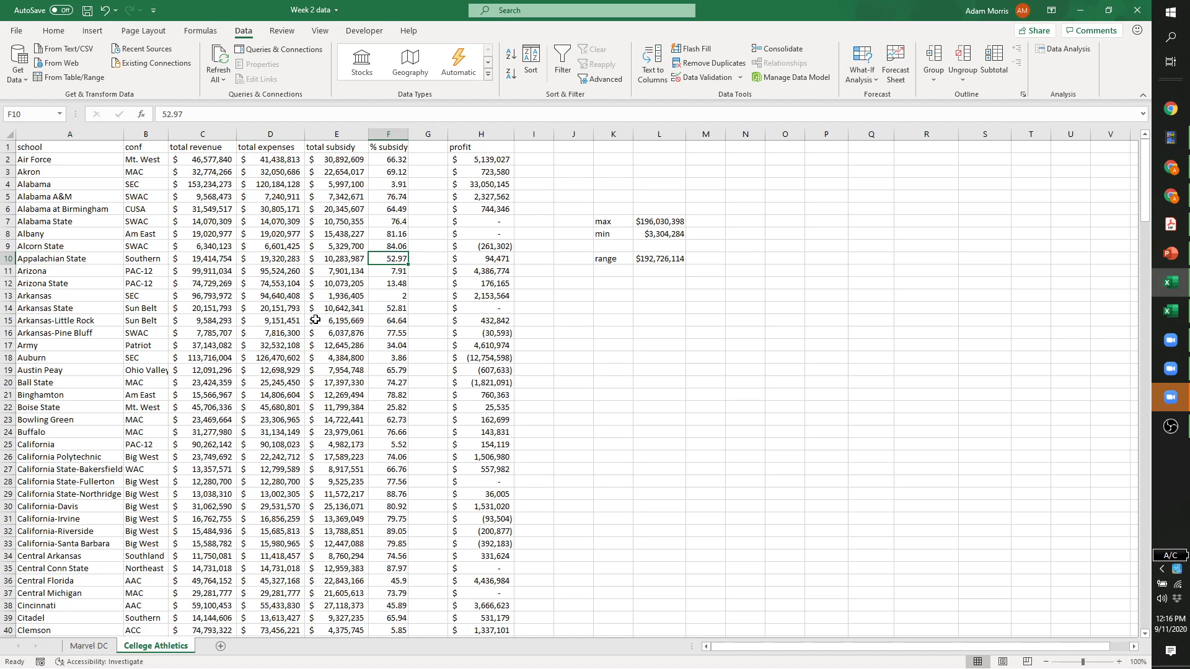
{"action": "key", "text": "Left"}
{"action": "key", "text": "Left"}
{"action": "key", "text": "Left"}
{"action": "key", "text": "Left"}
{"action": "key", "text": "Left"}
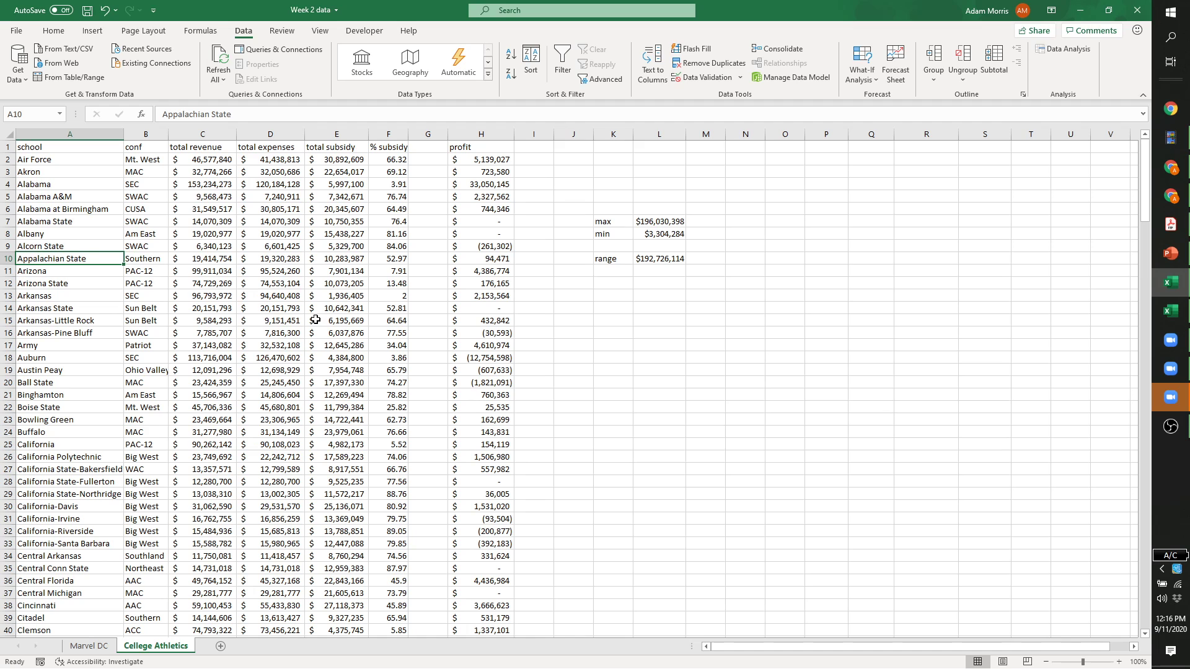
{"action": "key", "text": "ctrl+Down"}
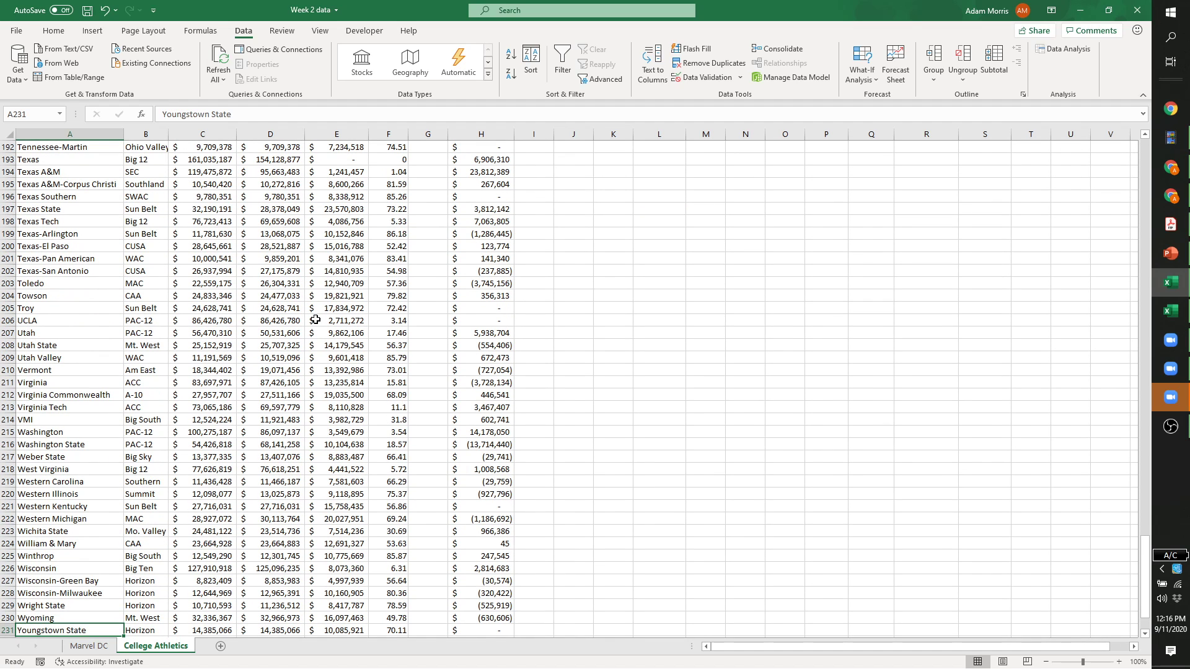
{"action": "key", "text": "Down"}
{"action": "key", "text": "Down"}
{"action": "key", "text": "Down"}
{"action": "key", "text": "Down"}
{"action": "key", "text": "Down"}
{"action": "key", "text": "Down"}
{"action": "key", "text": "Down"}
{"action": "key", "text": "Down"}
{"action": "key", "text": "Up"}
{"action": "key", "text": "Up"}
{"action": "key", "text": "Up"}
{"action": "key", "text": "Up"}
{"action": "key", "text": "Up"}
{"action": "key", "text": "Up"}
{"action": "key", "text": "Up"}
{"action": "key", "text": "Up"}
{"action": "key", "text": "Up"}
{"action": "key", "text": "Up"}
{"action": "key", "text": "Up"}
{"action": "key", "text": "Up"}
{"action": "key", "text": "Up"}
{"action": "key", "text": "Down"}
{"action": "key", "text": "Down"}
{"action": "key", "text": "Down"}
{"action": "key", "text": "Down"}
{"action": "key", "text": "Down"}
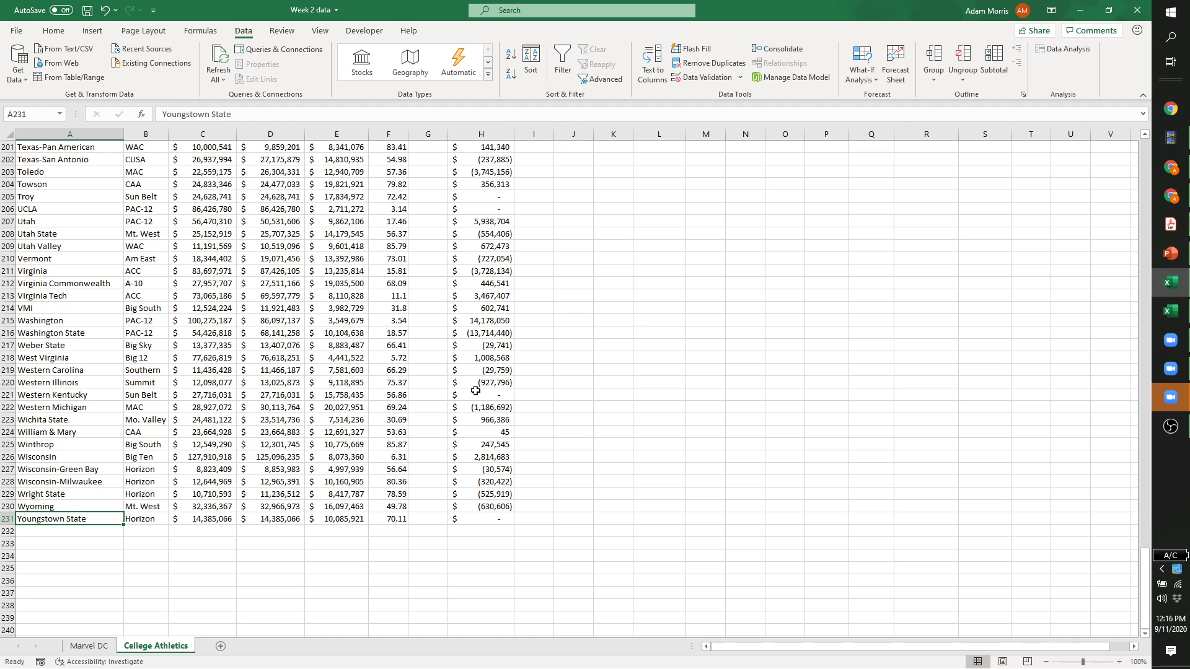
{"action": "key", "text": "ctrl+Up"}
{"action": "key", "text": "Down"}
{"action": "key", "text": "Up"}
{"action": "key", "text": "Down"}
{"action": "key", "text": "Up"}
{"action": "key", "text": "Down"}
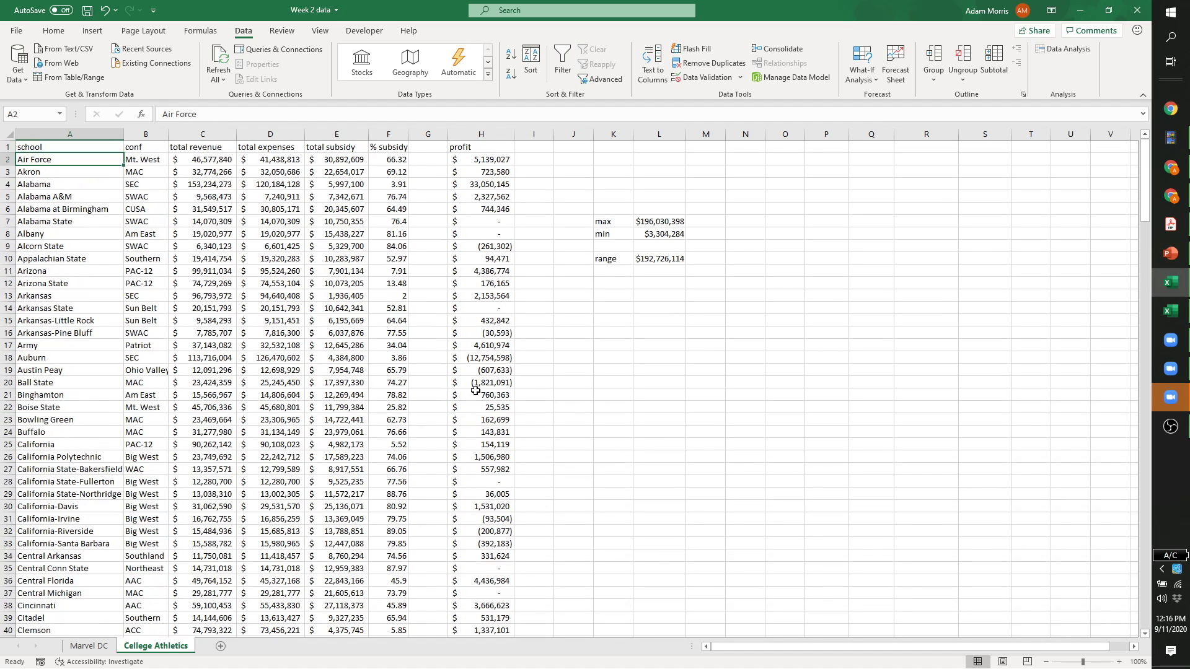
Note n=230 and compute 2^6 = 64 and 2^8 = 256 beneath it.
{"action": "left_click", "coordinate": [624, 298]}
{"action": "type", "text": "n=230"}
{"action": "key", "text": "Return"}
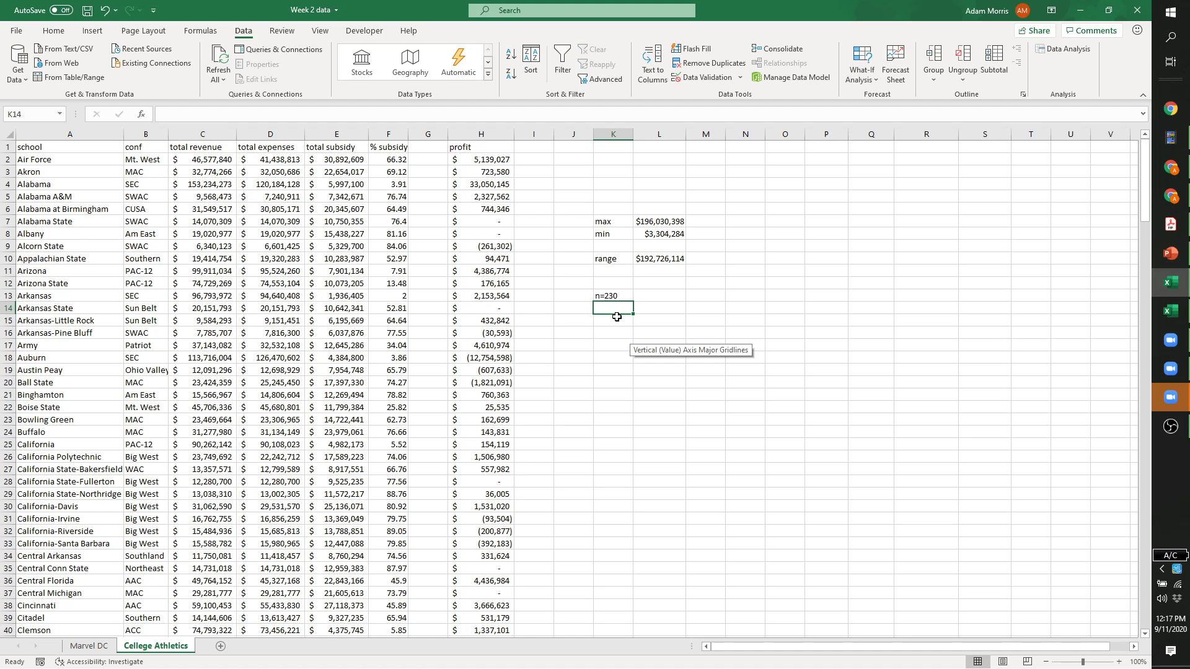
{"action": "left_click", "coordinate": [617, 317]}
{"action": "type", "text": "=2^6"}
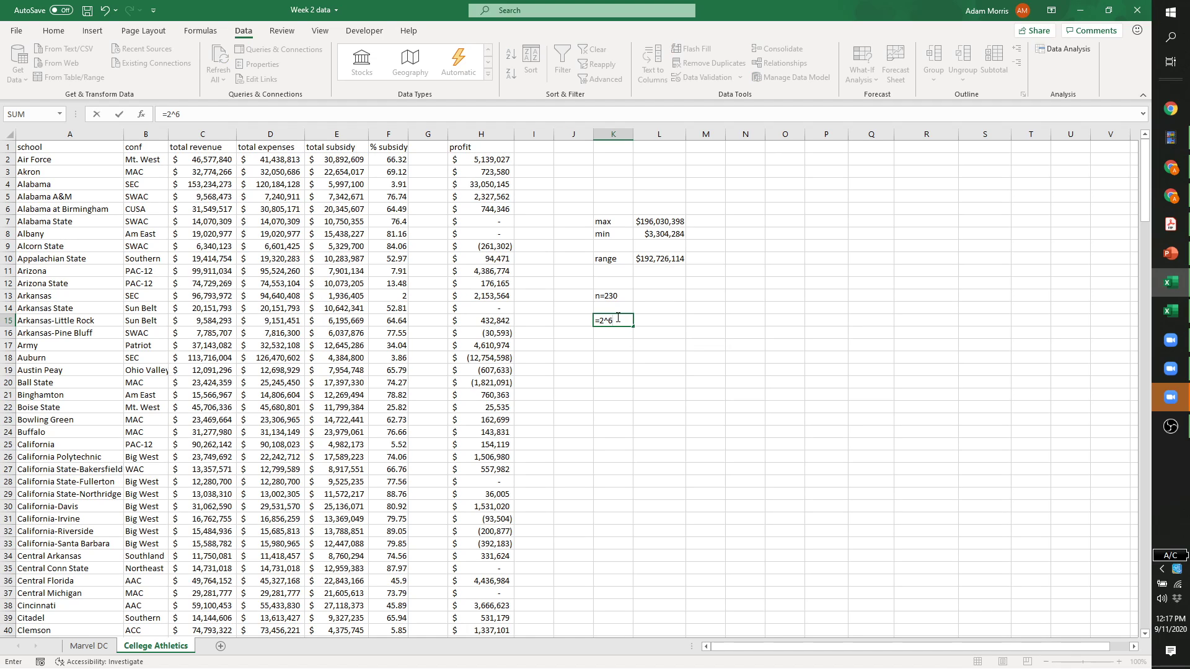
{"action": "key", "text": "Return"}
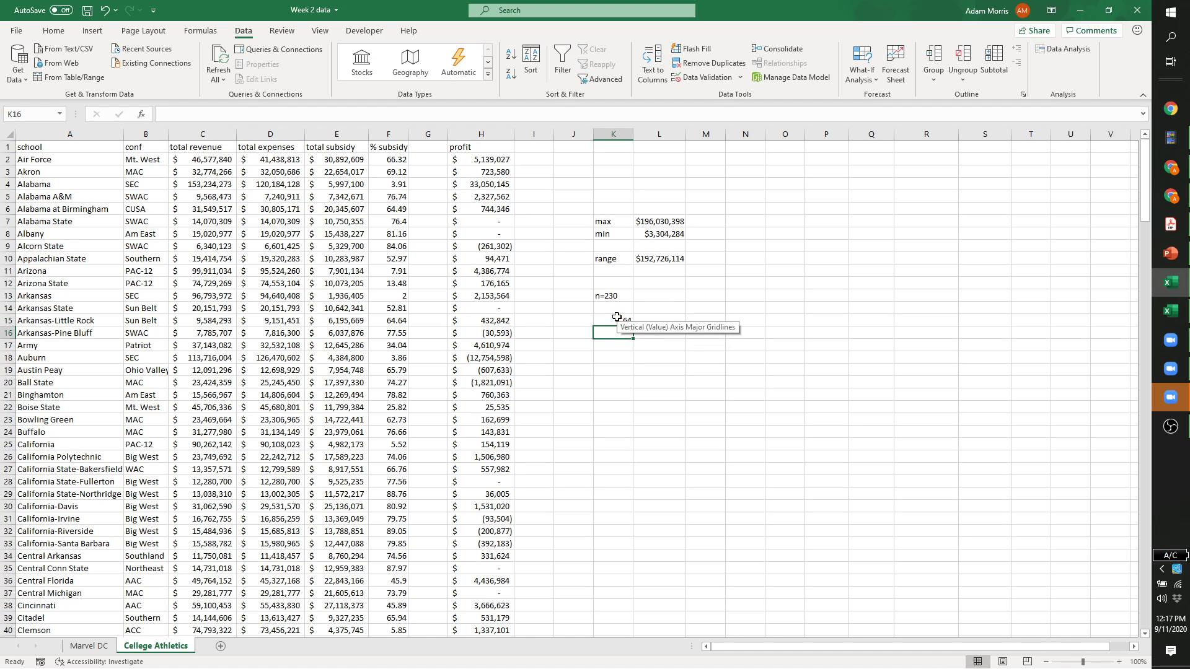
{"action": "type", "text": "=2^8"}
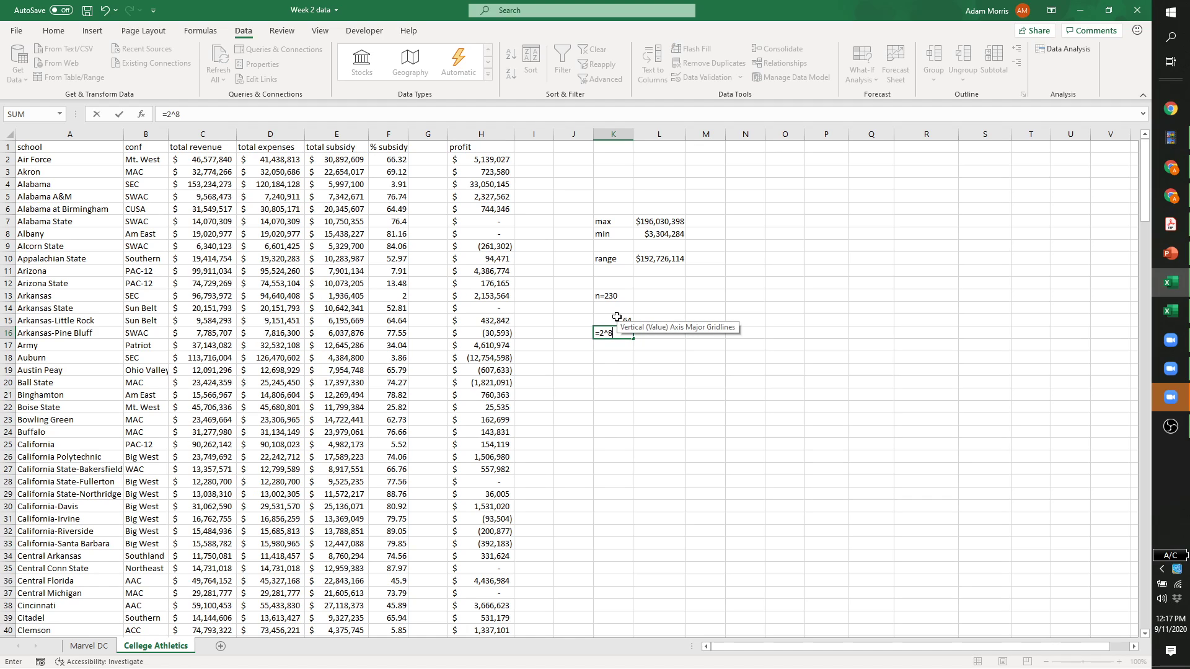
{"action": "key", "text": "Return"}
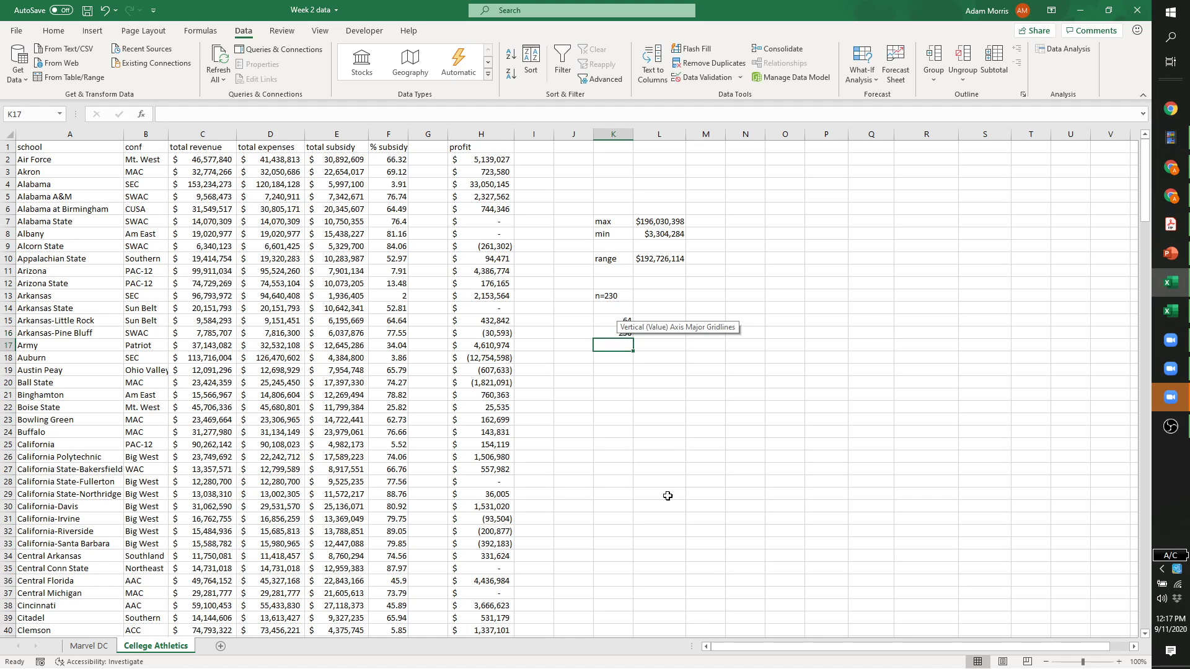
Add an '8 bin' note for the chosen number of bins.
{"action": "left_click", "coordinate": [662, 434]}
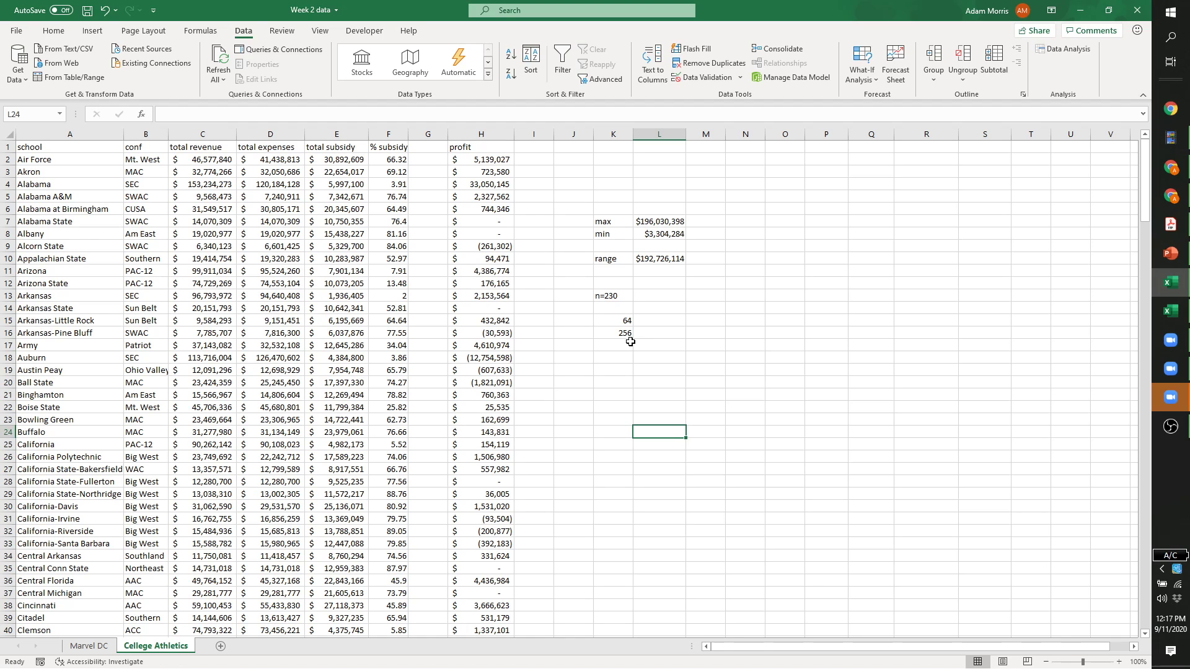
{"action": "left_click", "coordinate": [613, 357]}
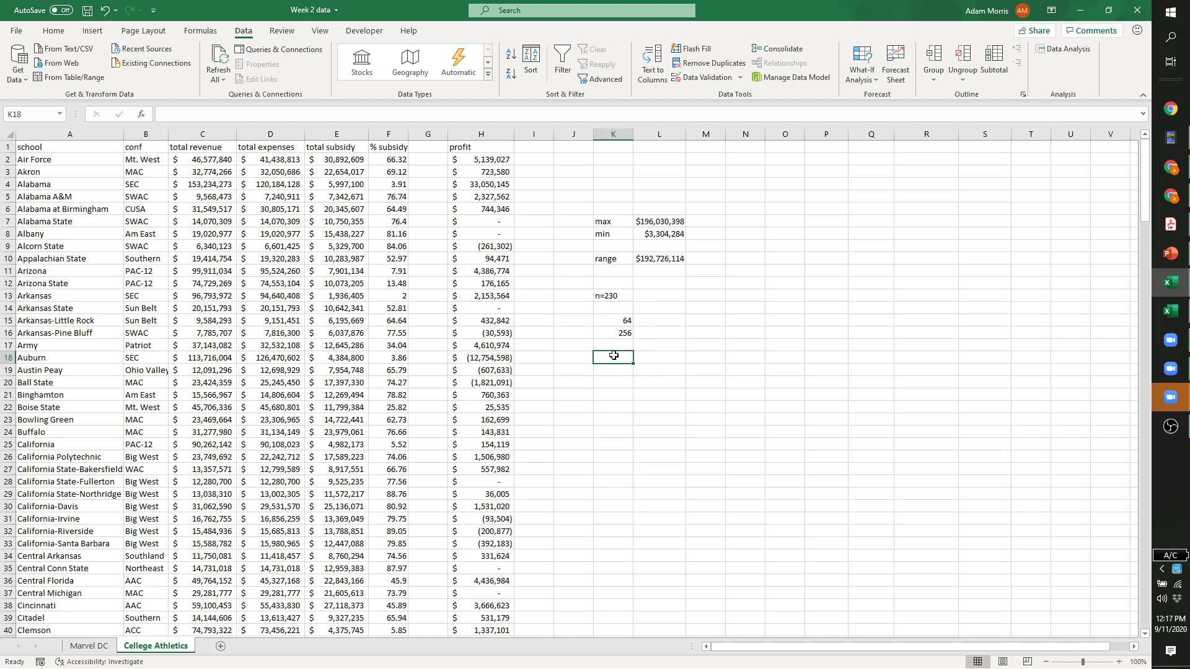
{"action": "type", "text": "8 bin"}
{"action": "key", "text": "Return"}
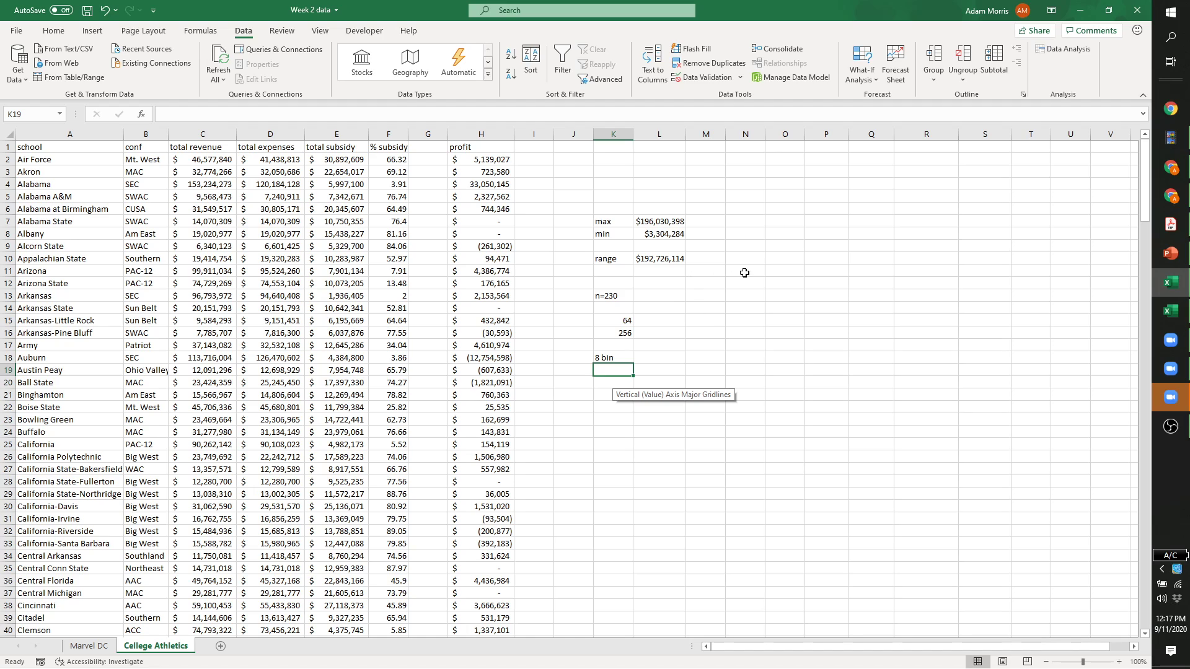
{"action": "left_click", "coordinate": [786, 271]}
{"action": "type", "text": "0"}
{"action": "key", "text": "Return"}
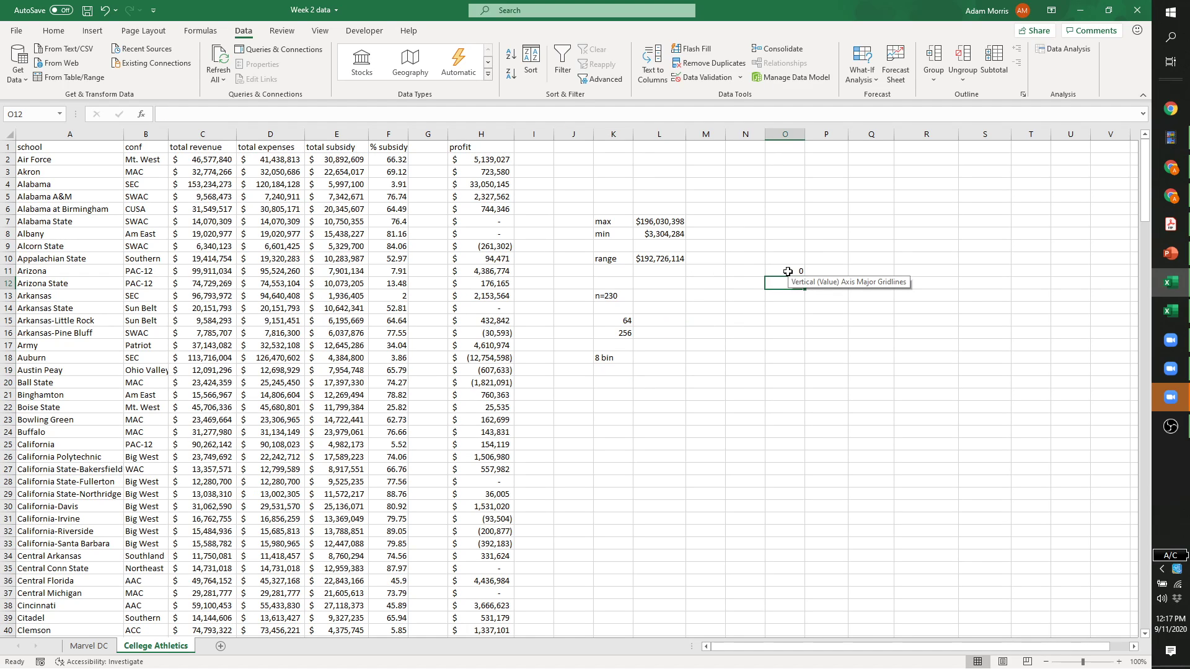
{"action": "key", "text": "Return"}
{"action": "type", "text": "50"}
{"action": "key", "text": "Return"}
{"action": "type", "text": "75"}
{"action": "key", "text": "Return"}
{"action": "type", "text": "100"}
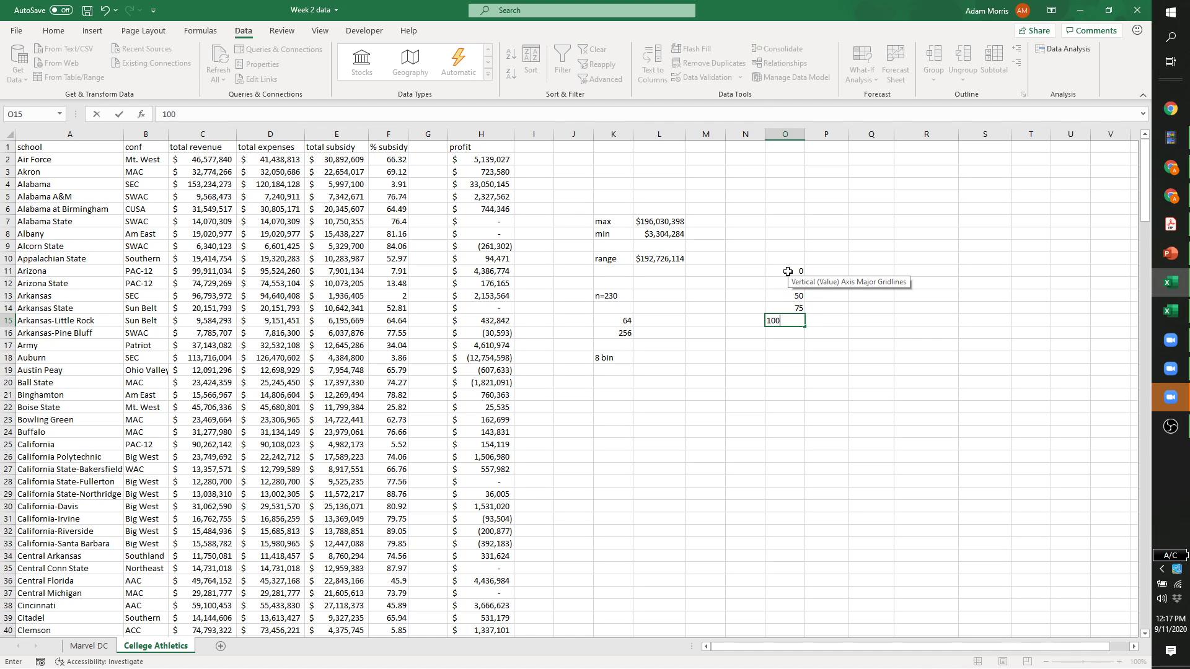
{"action": "key", "text": "Return"}
{"action": "type", "text": "125"}
{"action": "key", "text": "Return"}
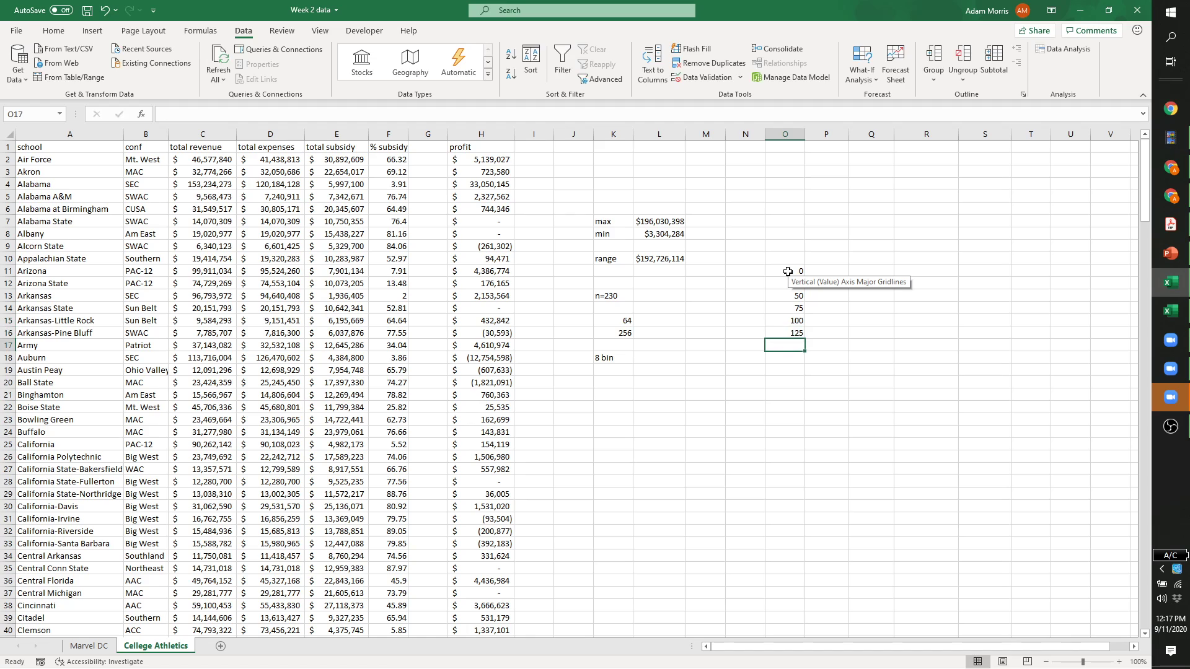
{"action": "type", "text": "150"}
{"action": "key", "text": "Return"}
{"action": "type", "text": "175"}
{"action": "key", "text": "Return"}
{"action": "type", "text": "200"}
{"action": "key", "text": "Return"}
{"action": "left_click", "coordinate": [874, 358]}
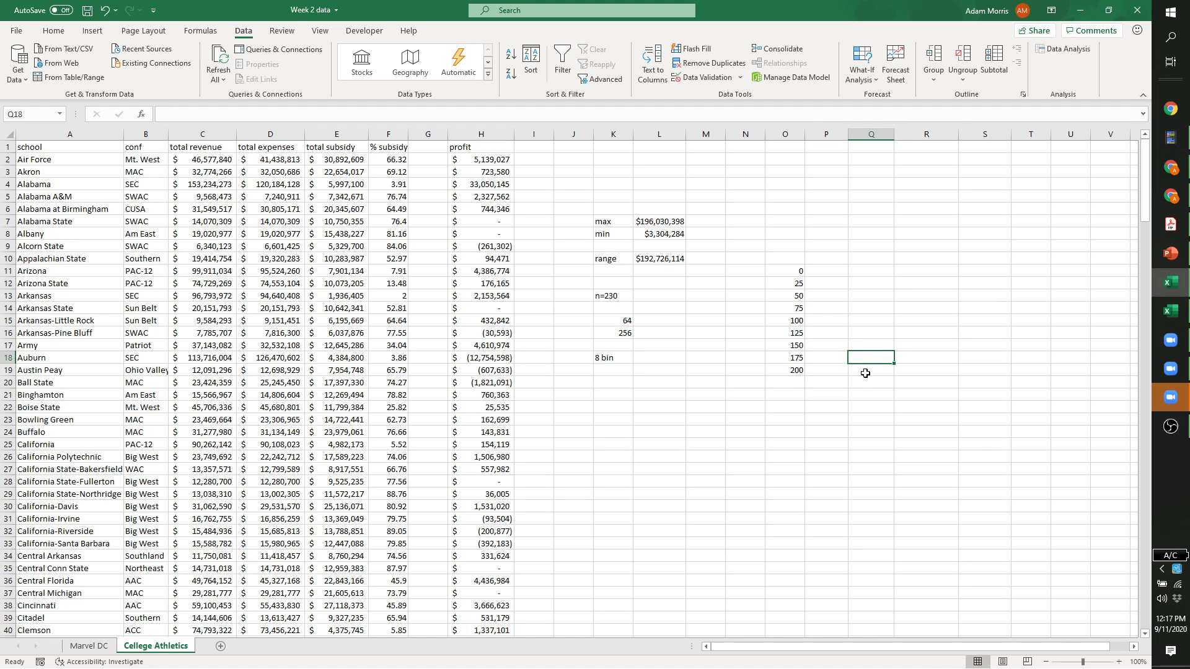
{"action": "left_click", "coordinate": [787, 283]}
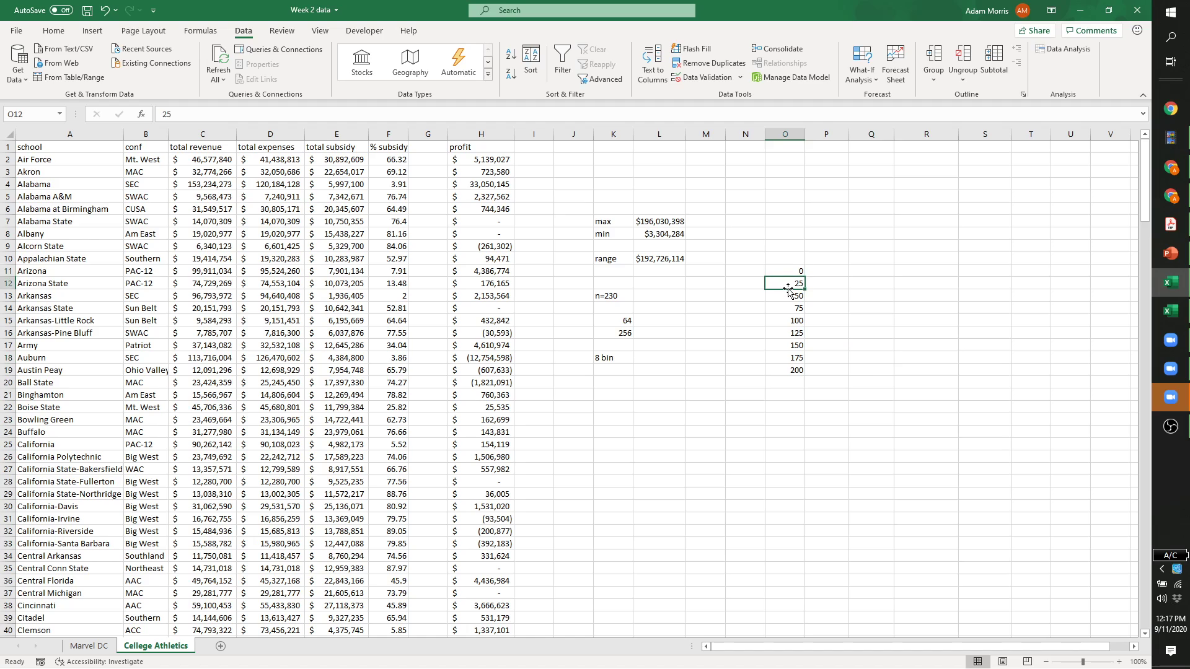
{"action": "left_click", "coordinate": [789, 297]}
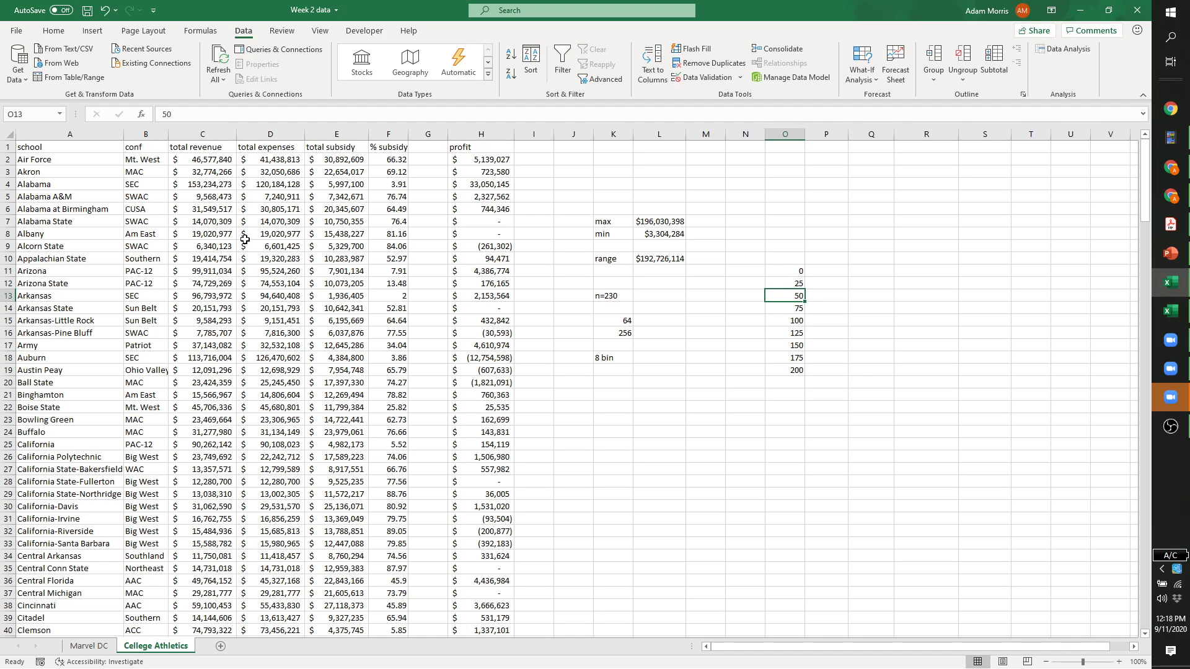
{"action": "left_click", "coordinate": [821, 273]}
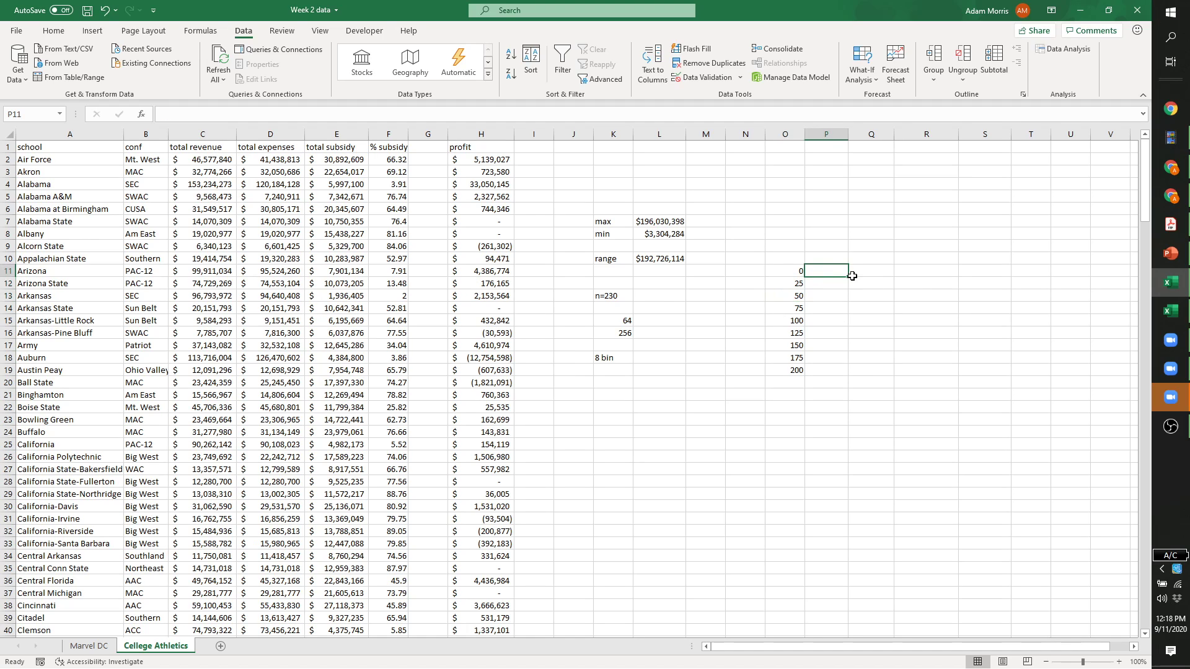
{"action": "left_click", "coordinate": [799, 271]}
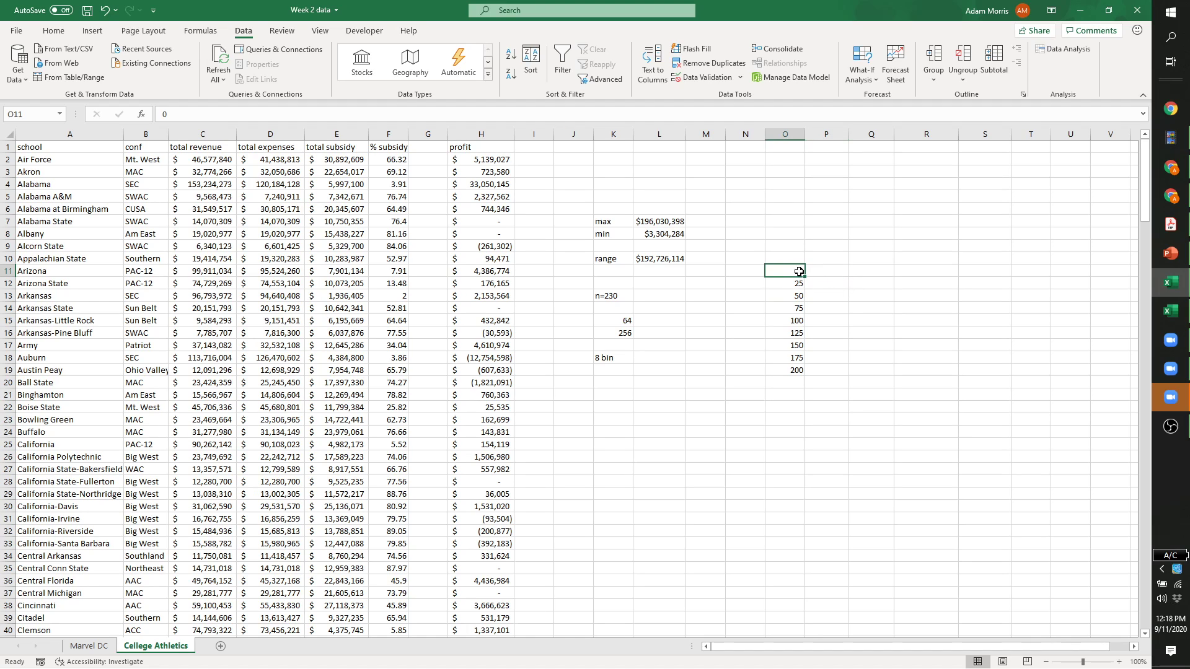
Clear the 0 bin in O11 and fill P12:P19 with =O12*1000000 dollar values.
{"action": "key", "text": "BackSpace"}
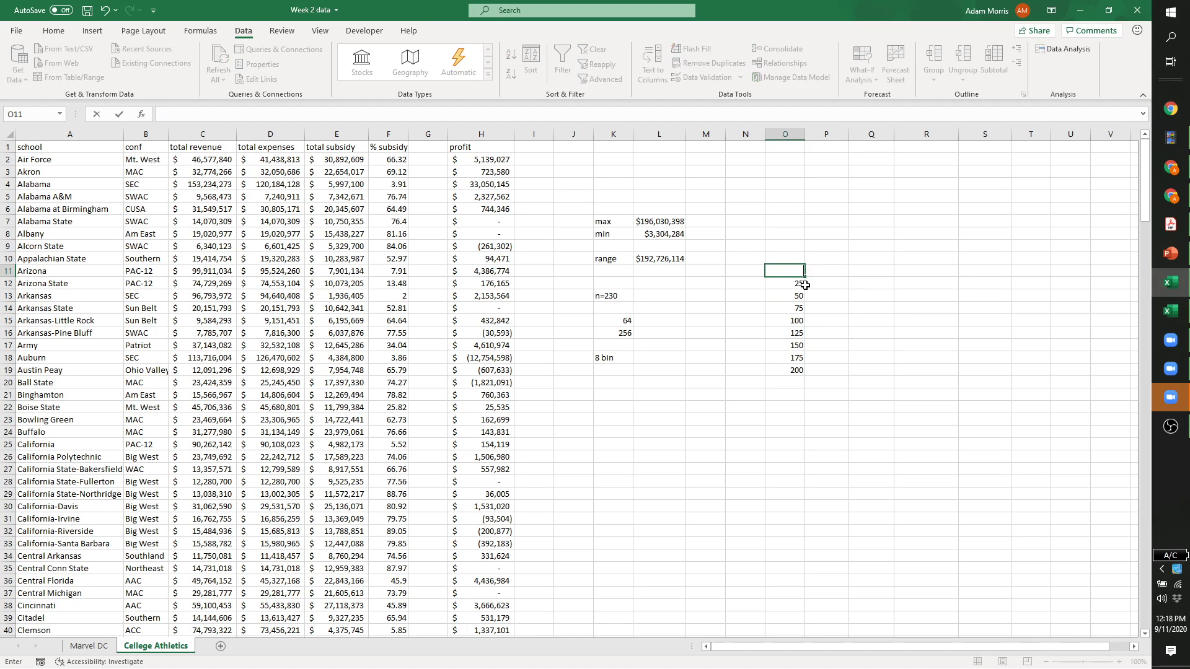
{"action": "left_click", "coordinate": [840, 282]}
{"action": "type", "text": "="}
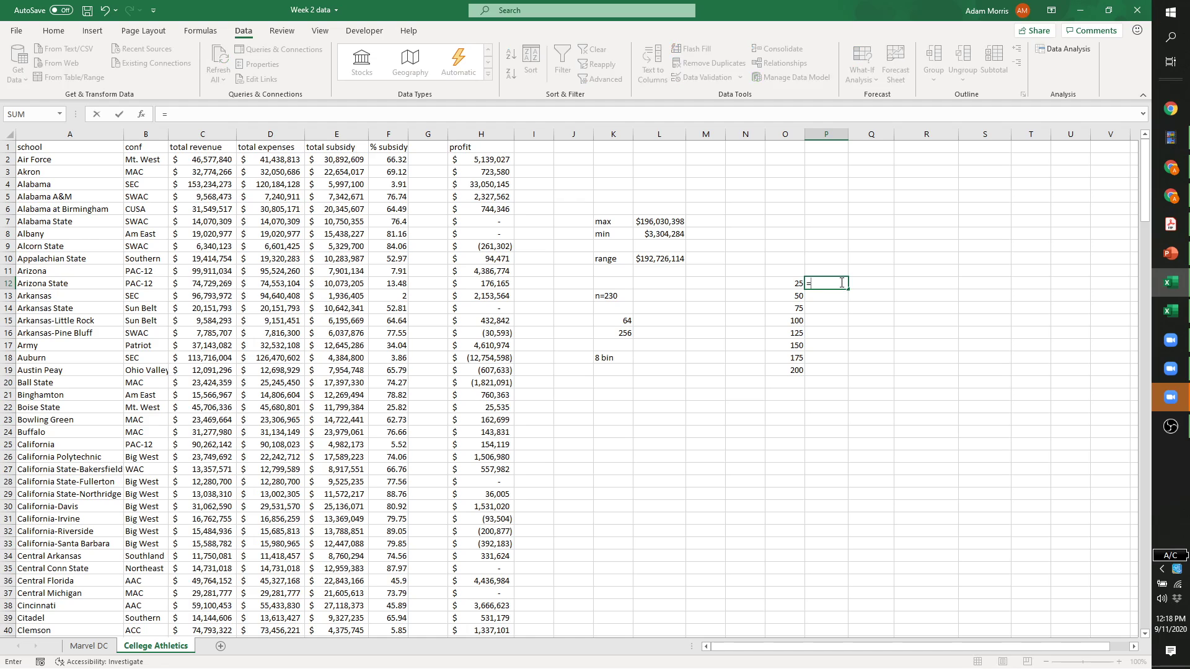
{"action": "key", "text": "Left"}
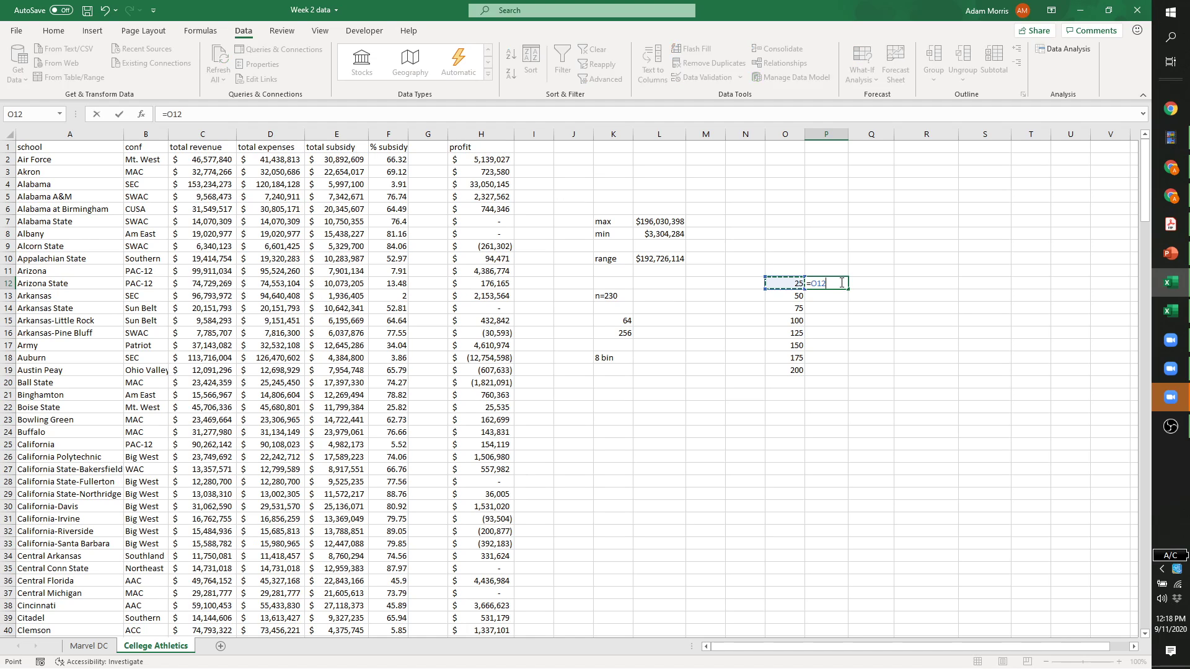
{"action": "type", "text": "*"}
{"action": "key", "text": "BackSpace"}
{"action": "key", "text": "BackSpace"}
{"action": "type", "text": "0"}
{"action": "key", "text": "Return"}
{"action": "left_click", "coordinate": [835, 282]}
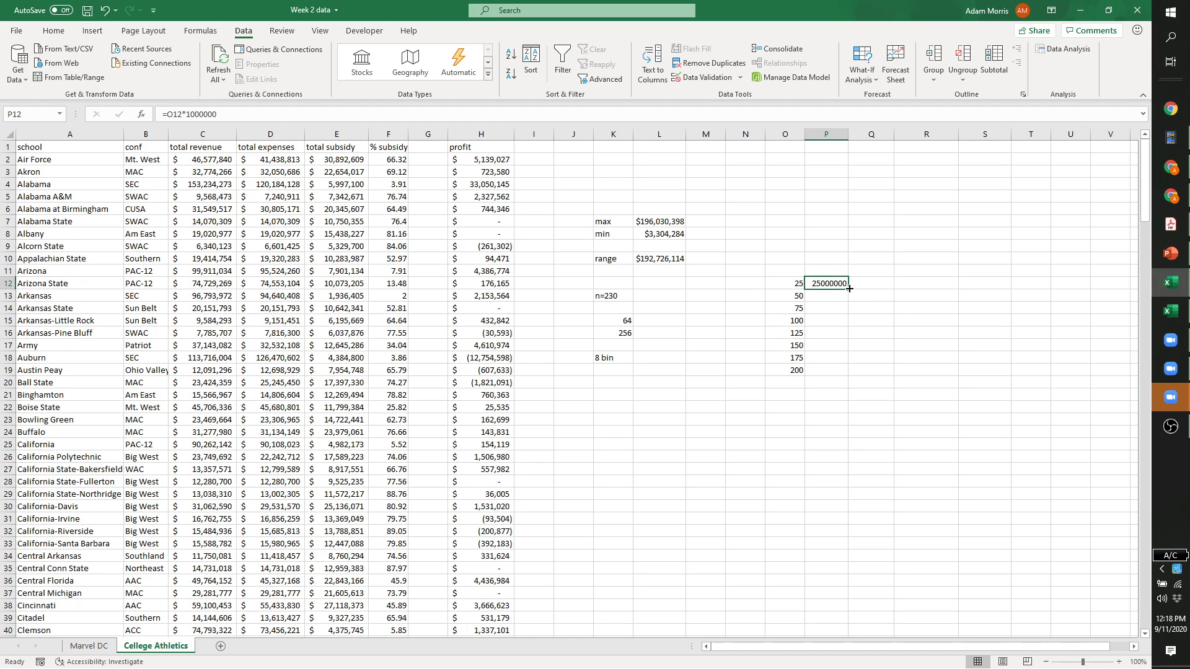
{"action": "left_click_drag", "start_coordinate": [849, 289], "coordinate": [847, 374]}
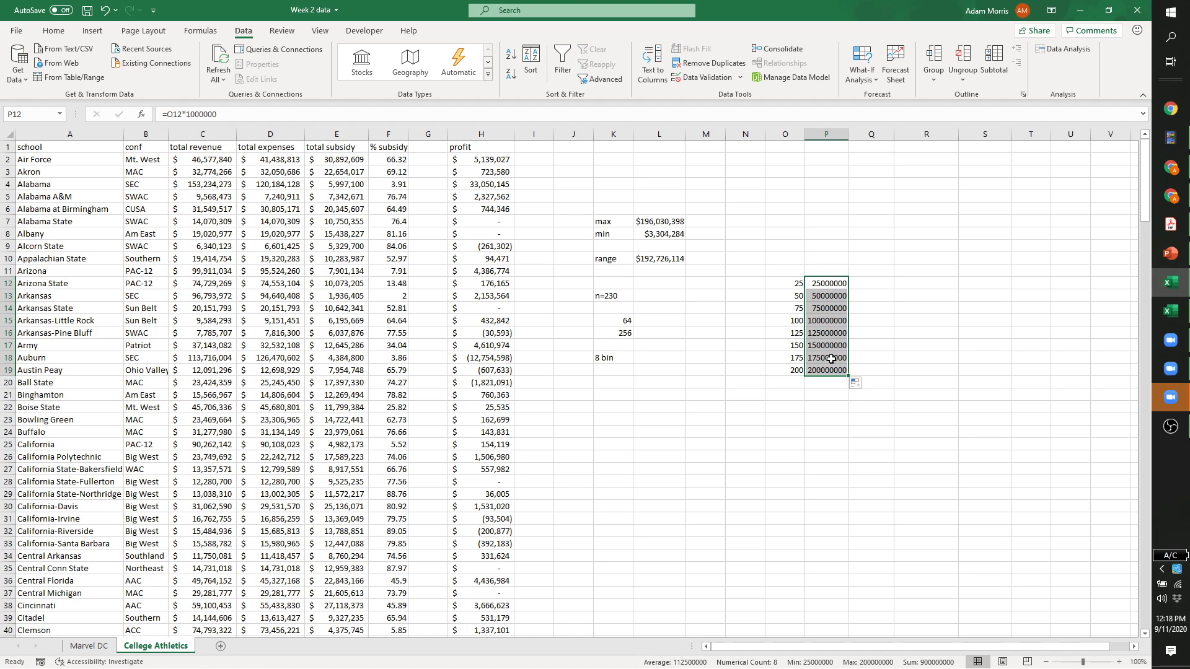
Format P12:P19 as Currency with 0 decimal places, showing $25,000,000 to $200,000,000.
{"action": "right_click", "coordinate": [826, 284]}
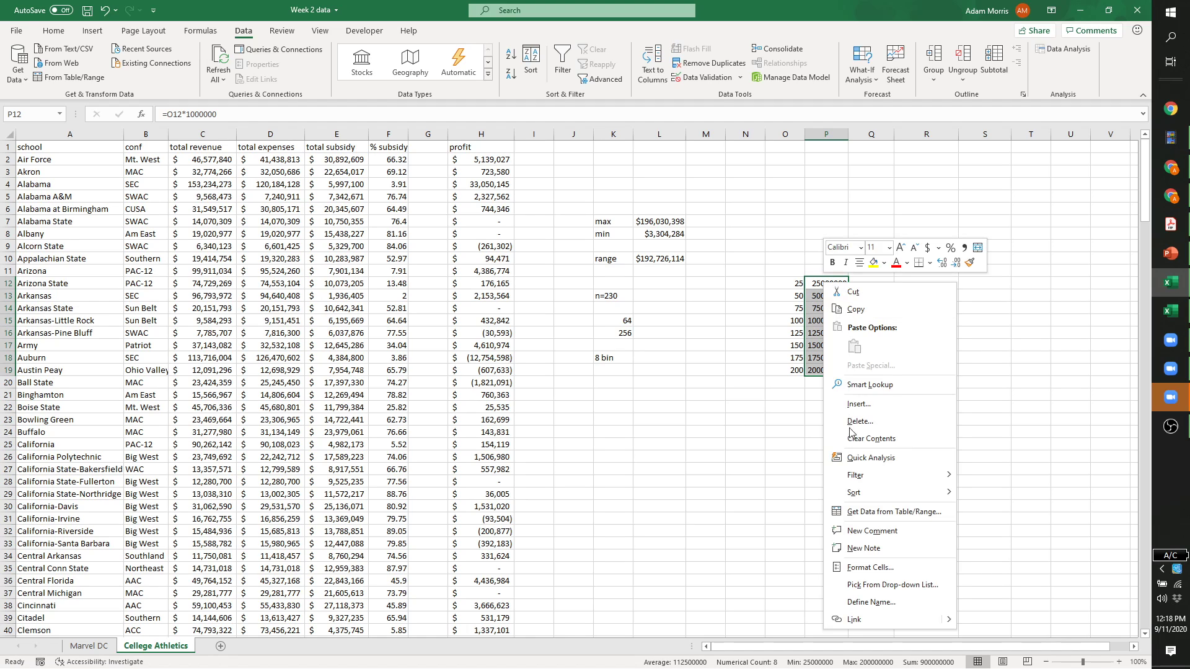
{"action": "left_click", "coordinate": [860, 568]}
{"action": "left_click", "coordinate": [722, 438]}
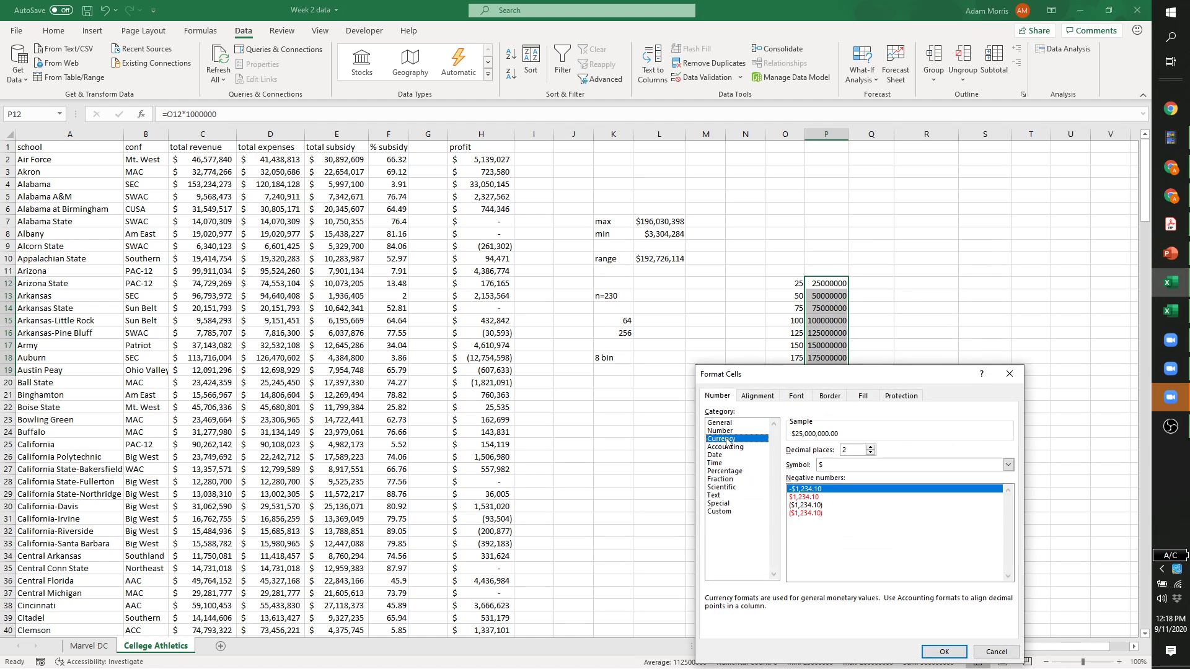
{"action": "left_click", "coordinate": [870, 455]}
{"action": "left_click", "coordinate": [871, 456]}
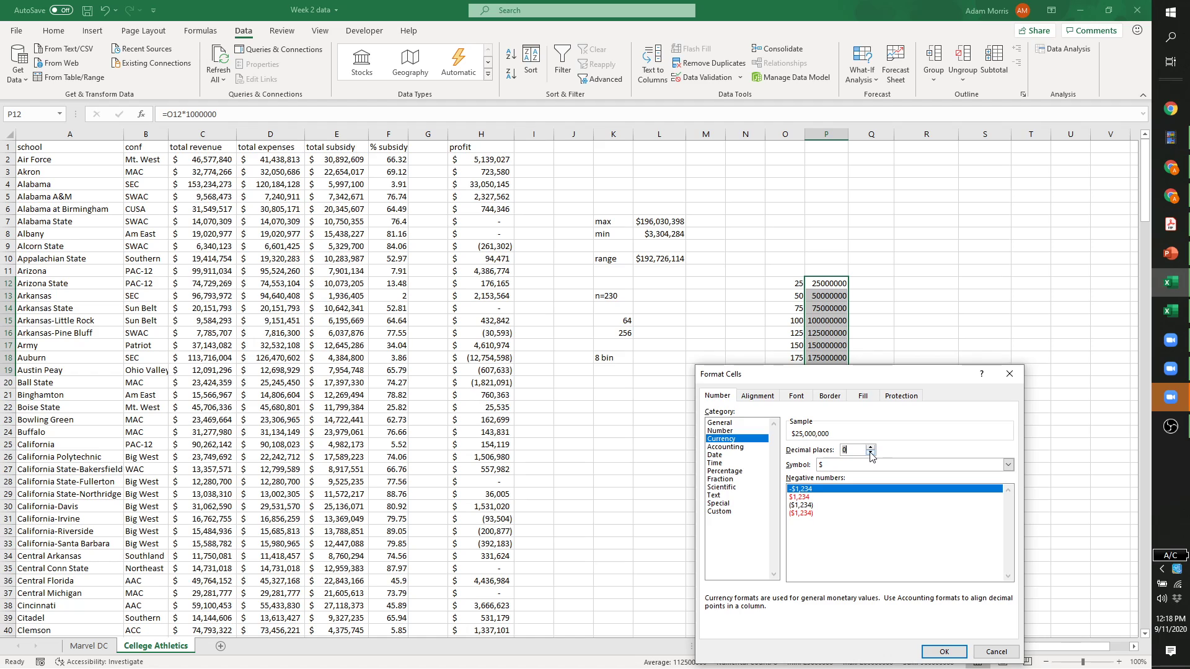
{"action": "left_click", "coordinate": [942, 652]}
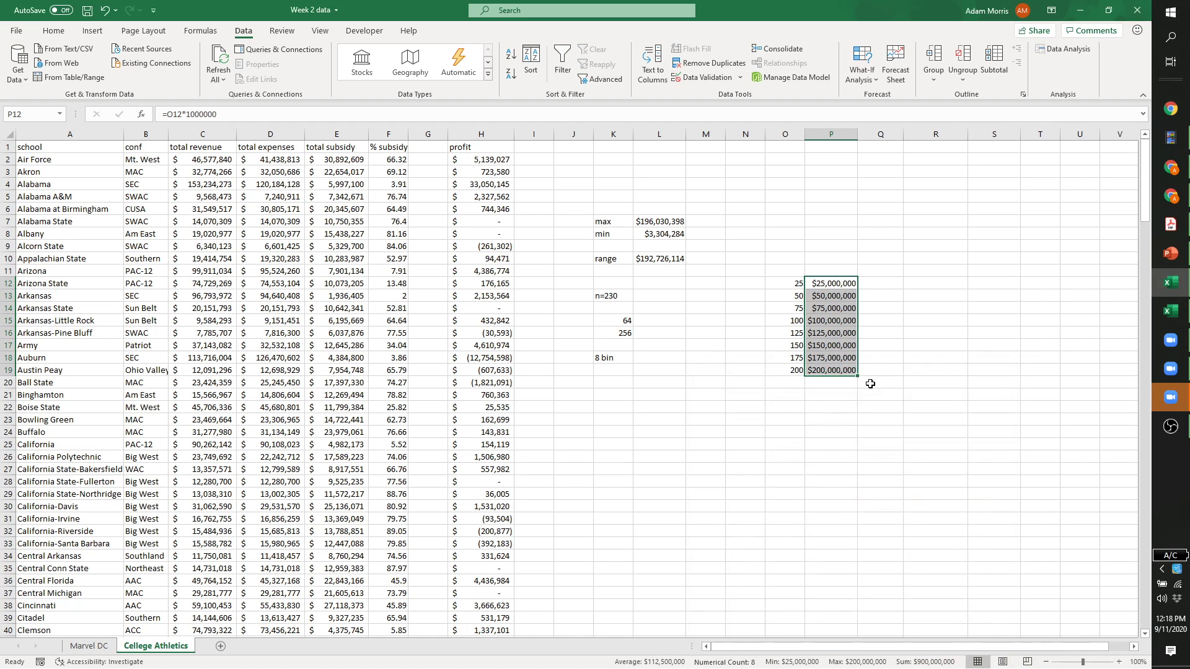
{"action": "left_click", "coordinate": [885, 282]}
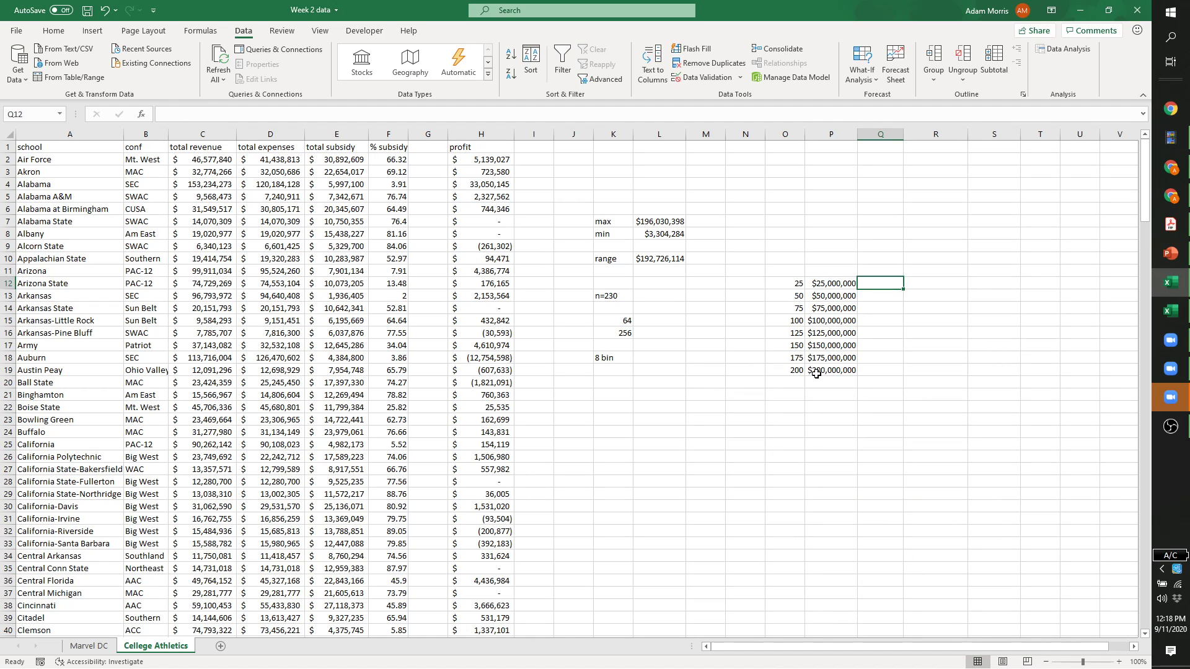
{"action": "left_click_drag", "start_coordinate": [824, 286], "coordinate": [835, 360]}
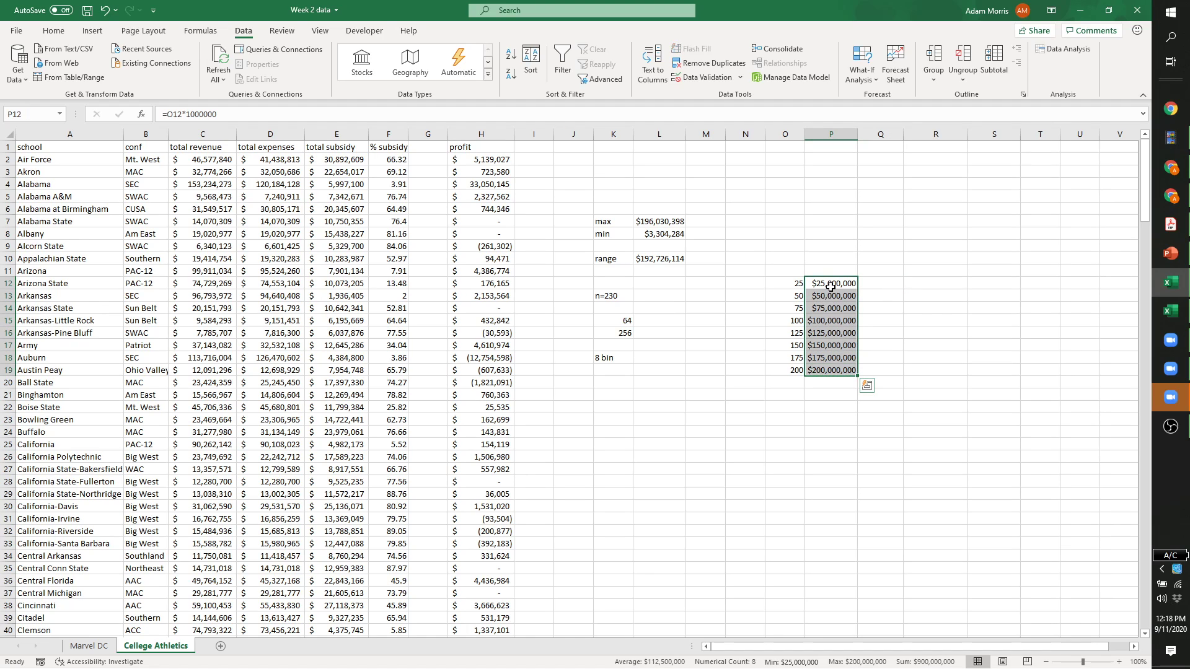
{"action": "left_click", "coordinate": [868, 308]}
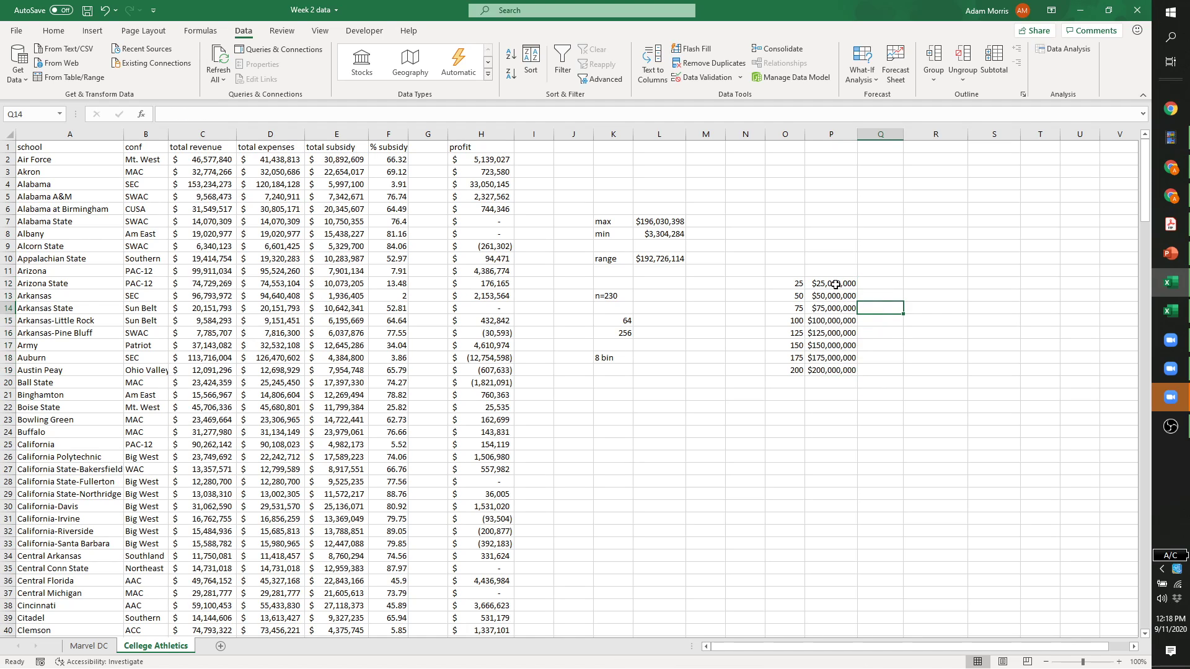
{"action": "left_click", "coordinate": [930, 296]}
{"action": "left_click", "coordinate": [926, 281]}
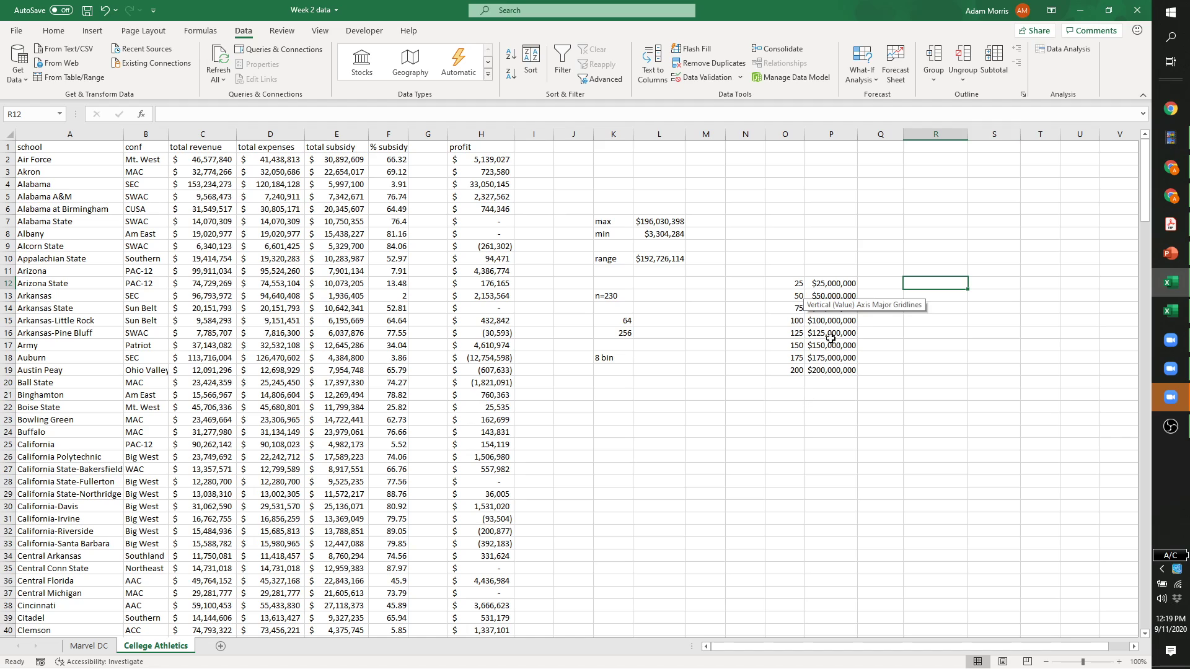
Run a Histogram on $C:$C with bins $P$11:$P$19, labels and chart output, at $R$12.
{"action": "left_click", "coordinate": [1072, 50]}
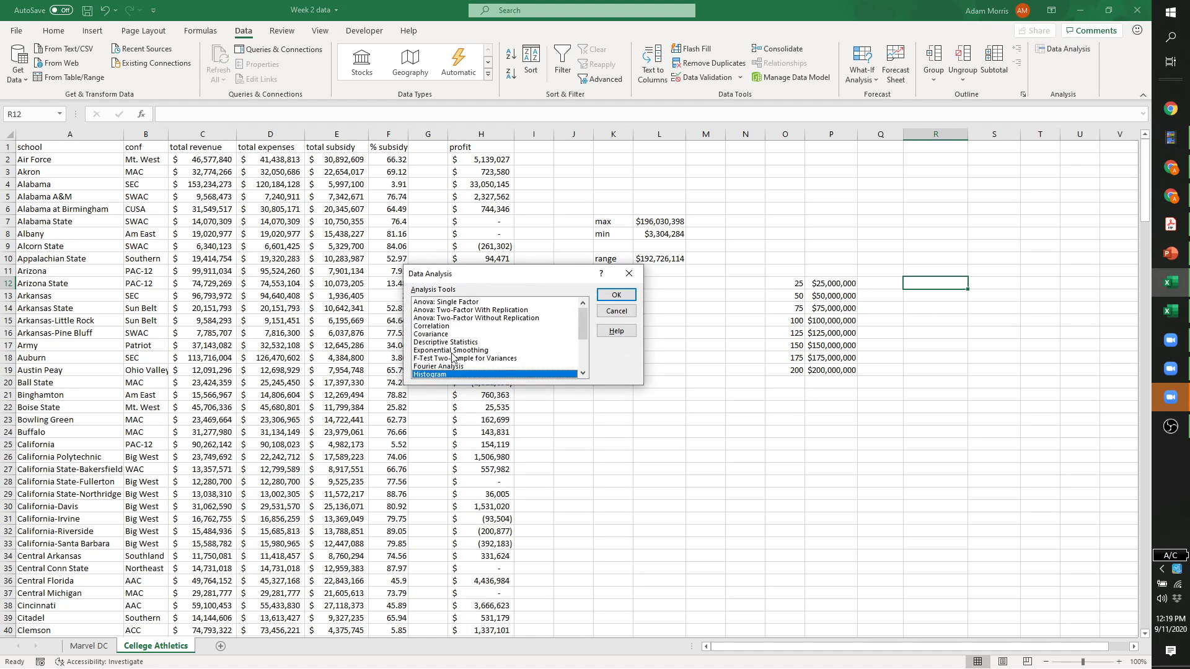
{"action": "left_click", "coordinate": [615, 295]}
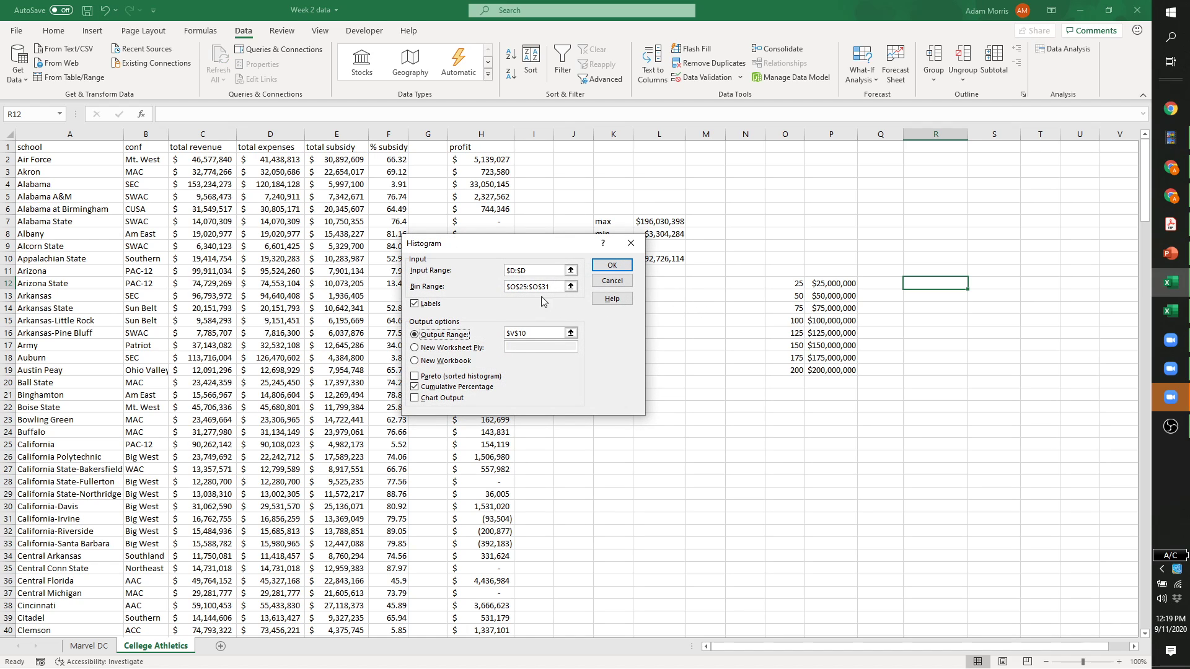
{"action": "left_click_drag", "start_coordinate": [532, 271], "coordinate": [485, 272]}
{"action": "left_click", "coordinate": [202, 133]}
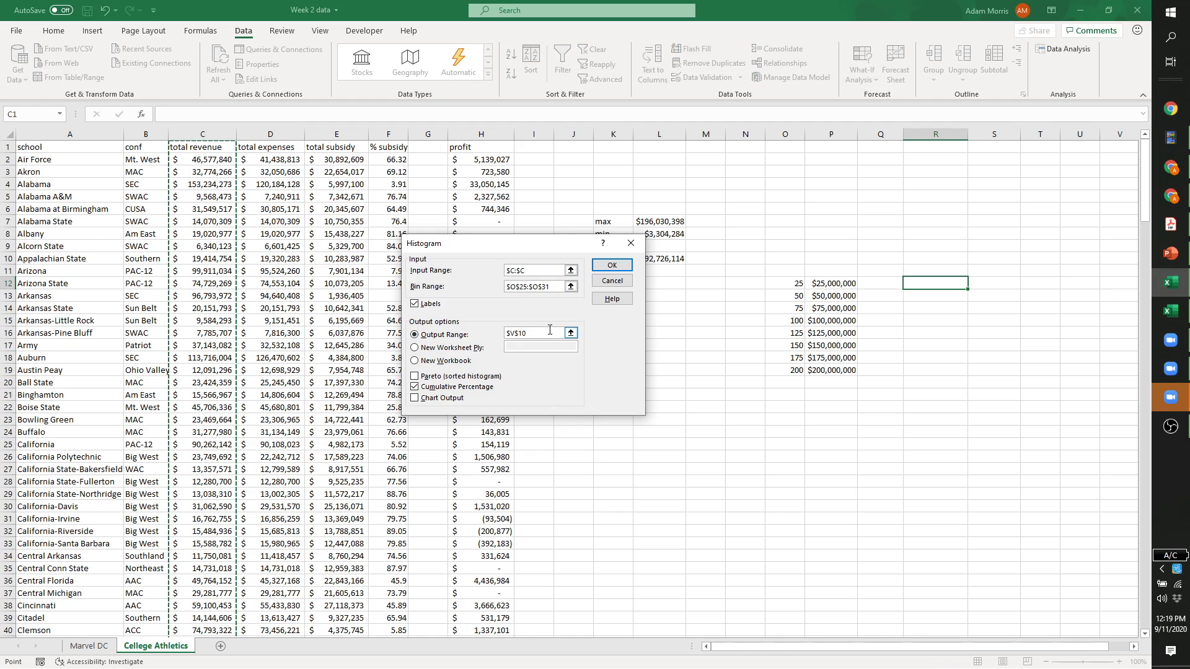
{"action": "left_click_drag", "start_coordinate": [549, 286], "coordinate": [486, 286]}
{"action": "left_click_drag", "start_coordinate": [820, 270], "coordinate": [825, 370]}
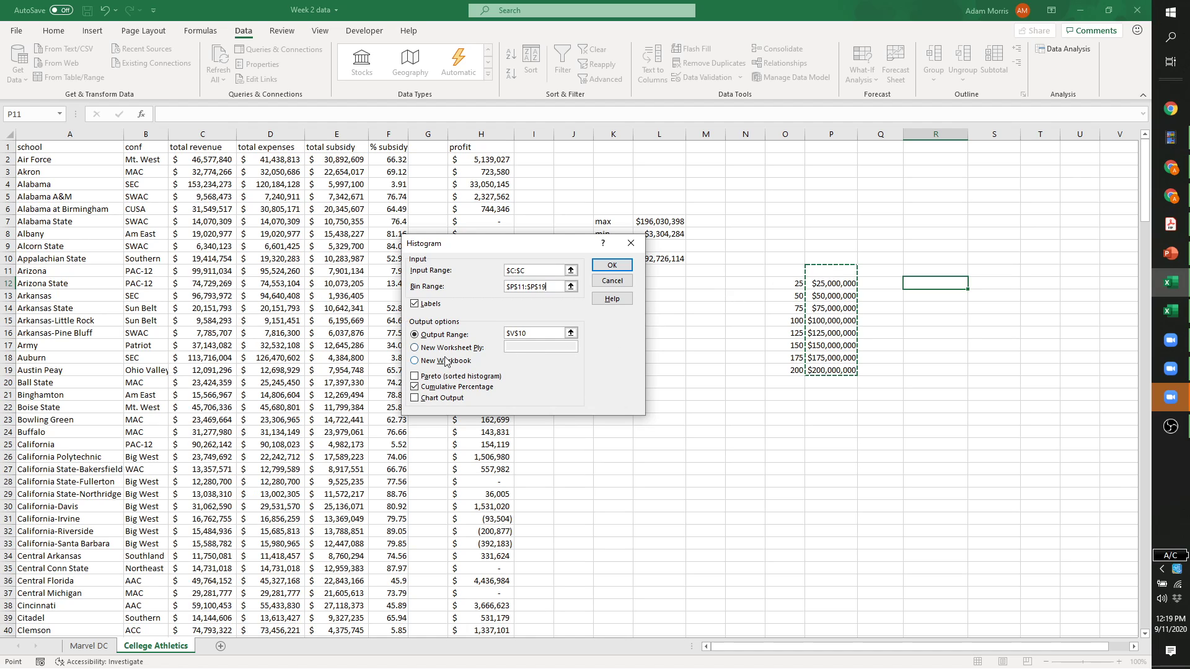
{"action": "left_click", "coordinate": [415, 387]}
{"action": "left_click", "coordinate": [415, 400]}
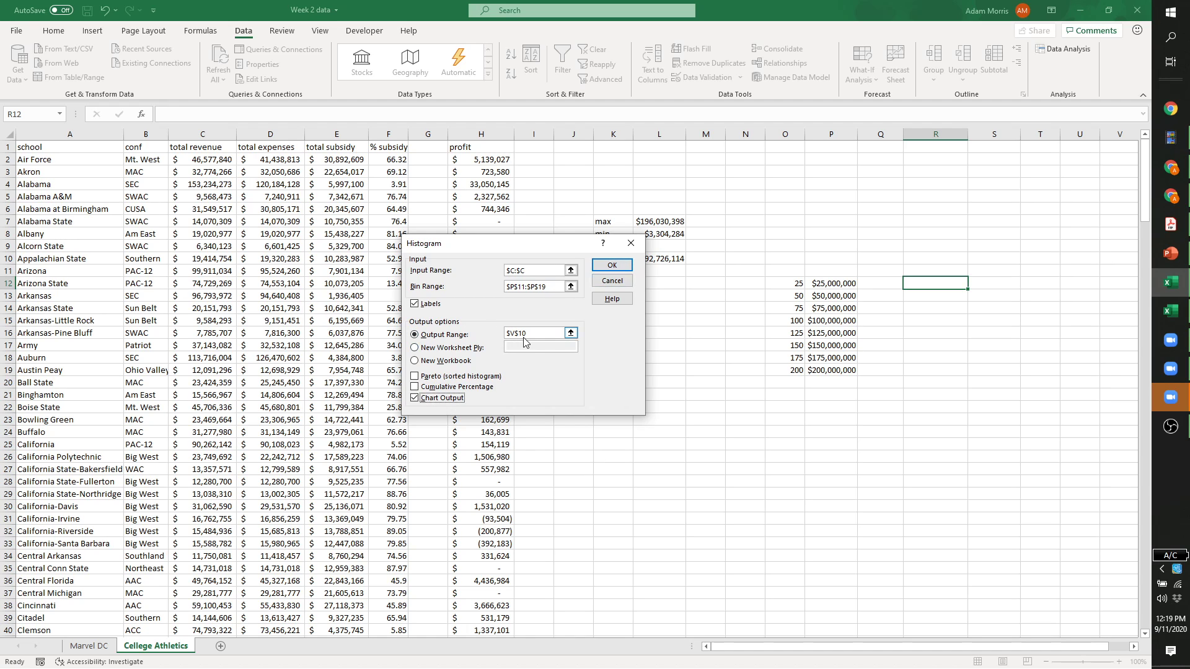
{"action": "left_click_drag", "start_coordinate": [534, 333], "coordinate": [505, 334]}
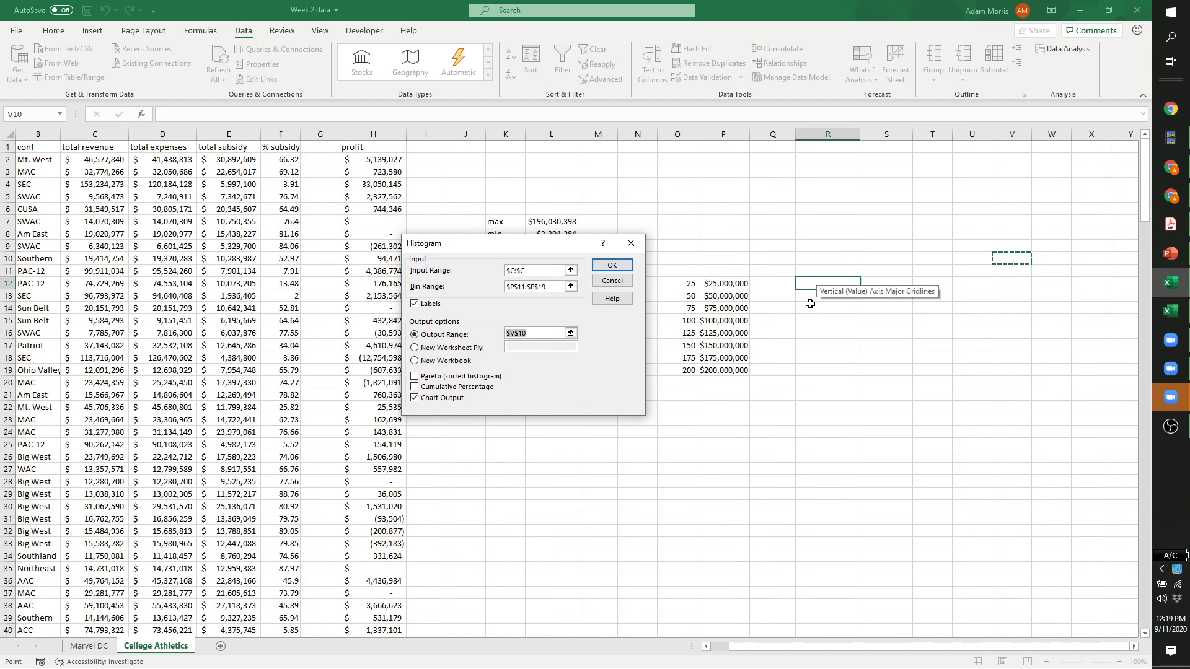
{"action": "left_click", "coordinate": [711, 420]}
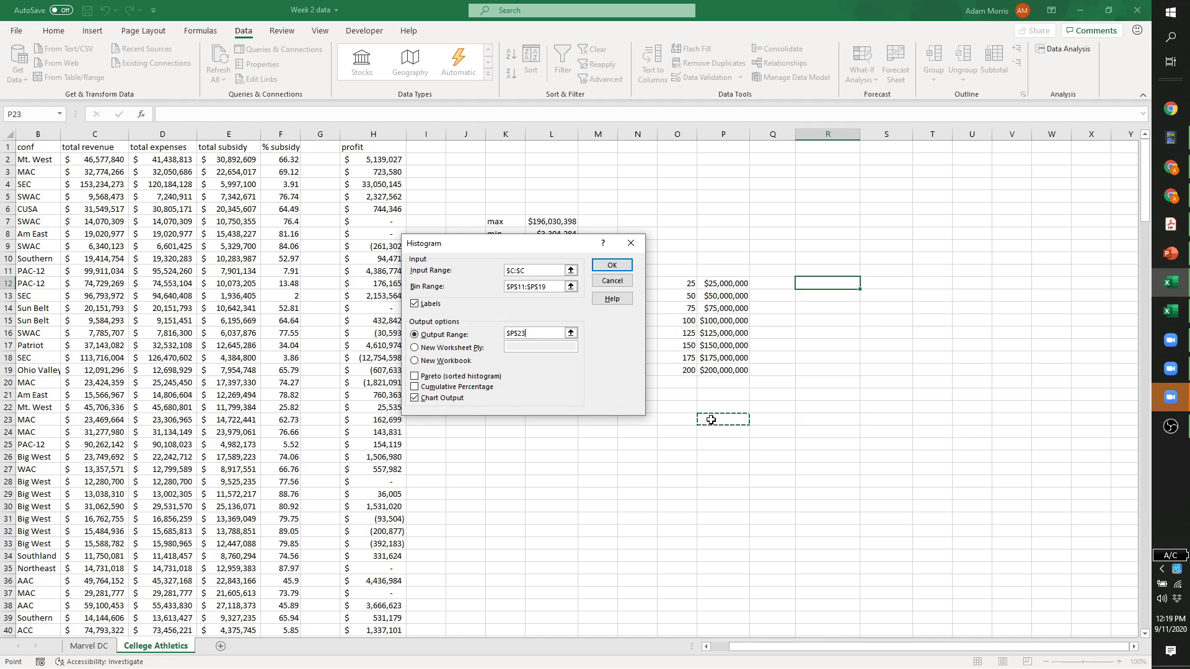
{"action": "left_click", "coordinate": [843, 282]}
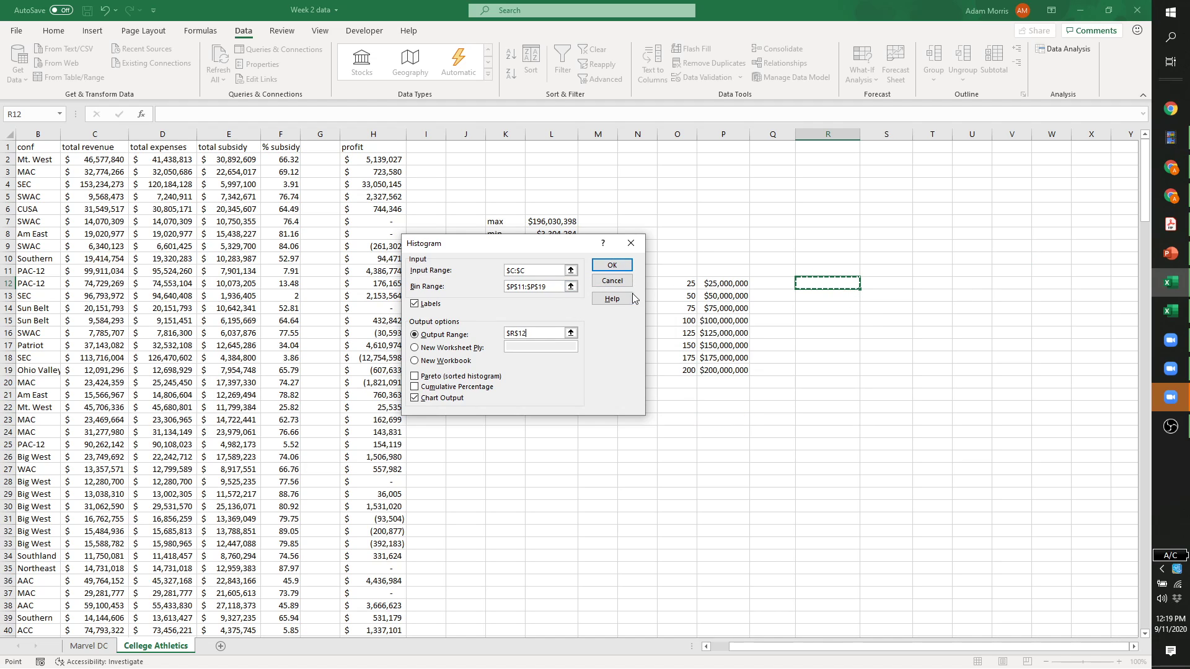
{"action": "left_click", "coordinate": [612, 266]}
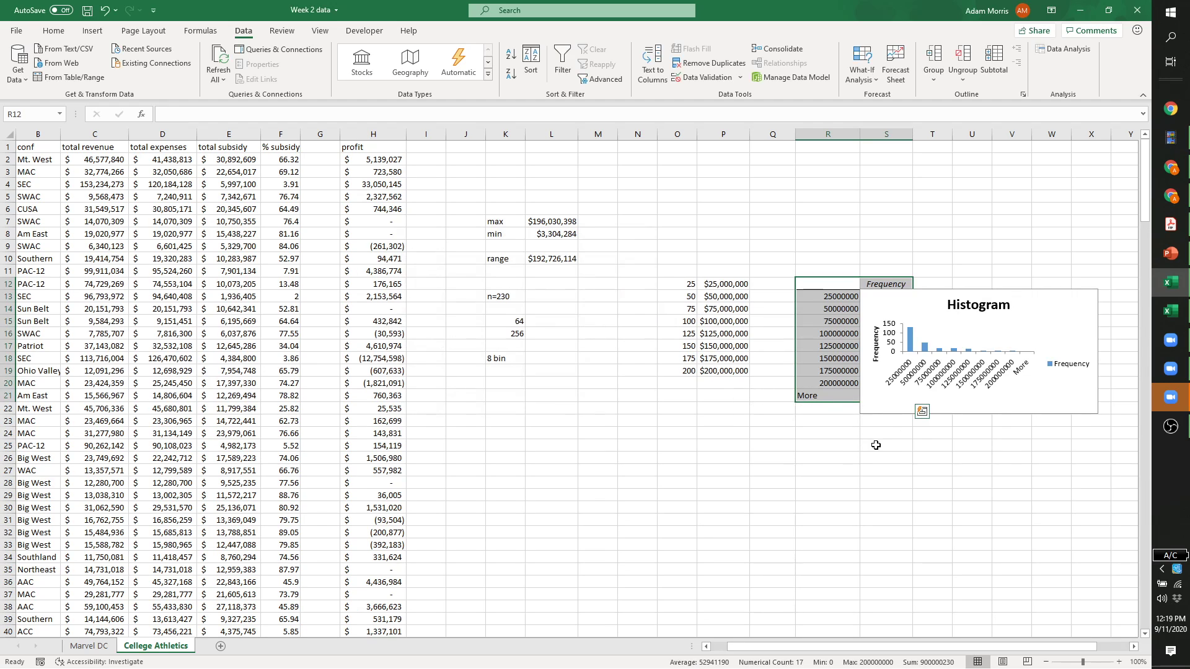
Move the histogram chart aside to uncover the Frequency counts beginning with 129.
{"action": "left_click", "coordinate": [1026, 331]}
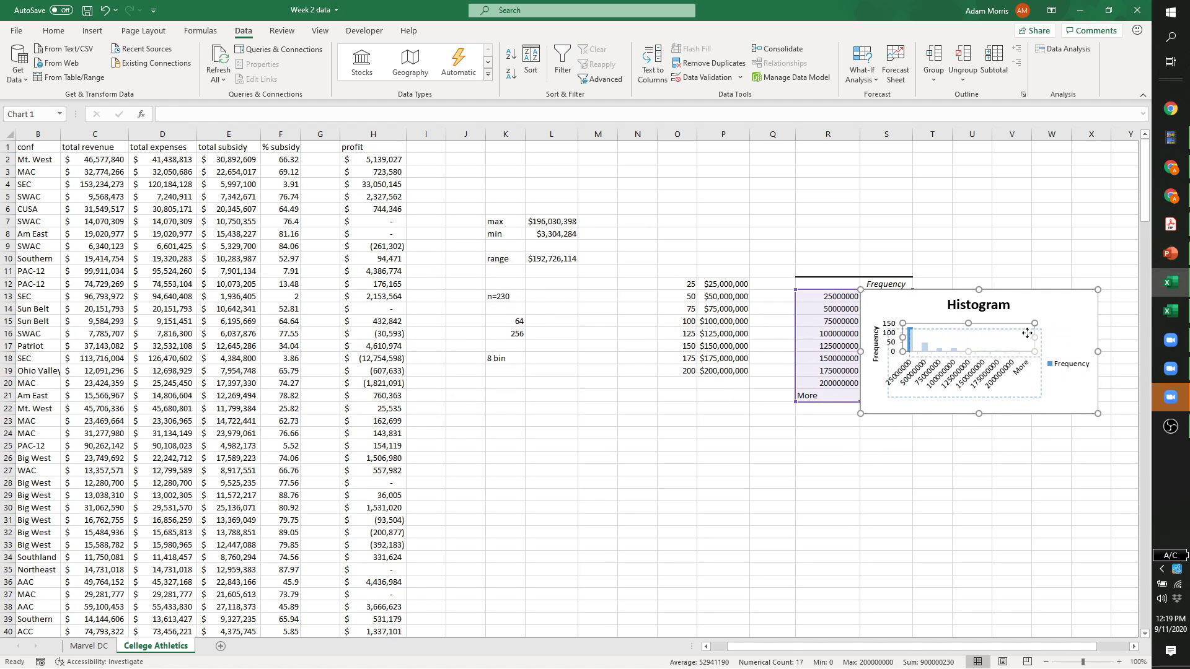
{"action": "left_click_drag", "start_coordinate": [1054, 314], "coordinate": [710, 308]}
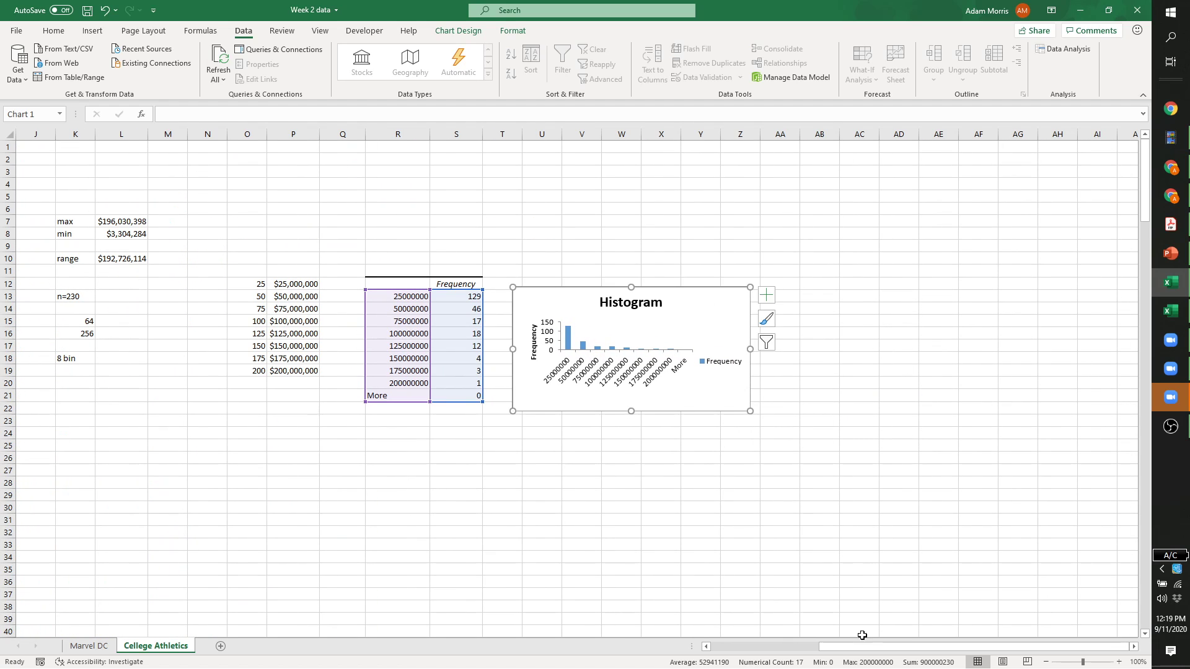
{"action": "left_click_drag", "start_coordinate": [864, 646], "coordinate": [793, 651]}
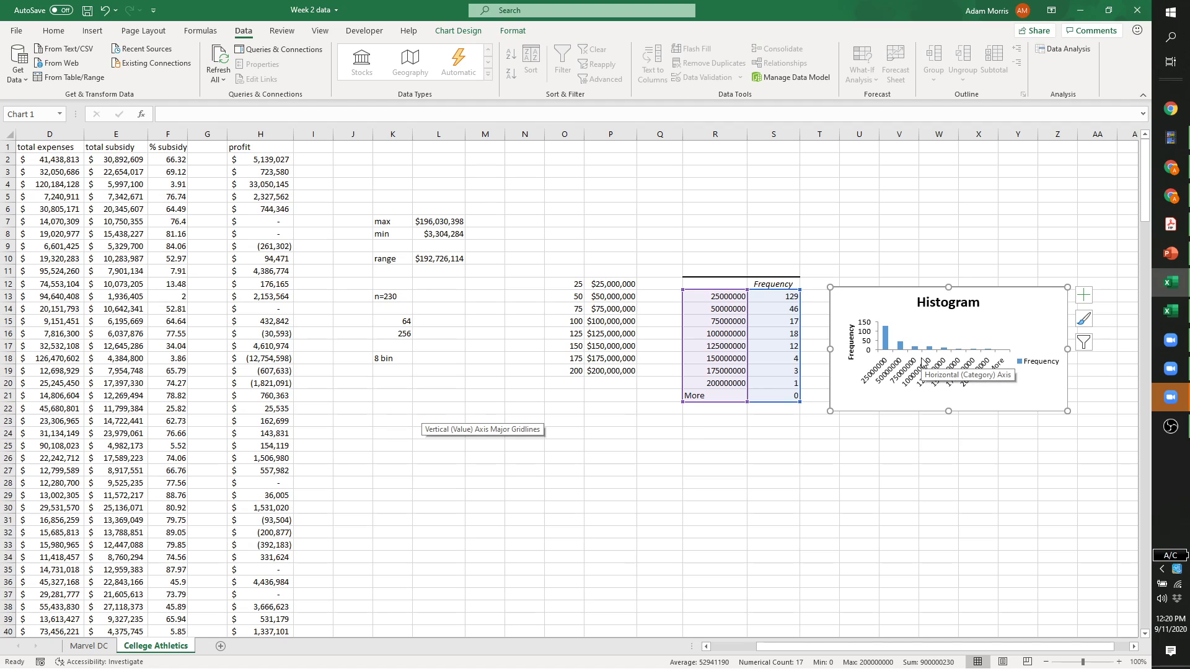
{"action": "left_click", "coordinate": [782, 300]}
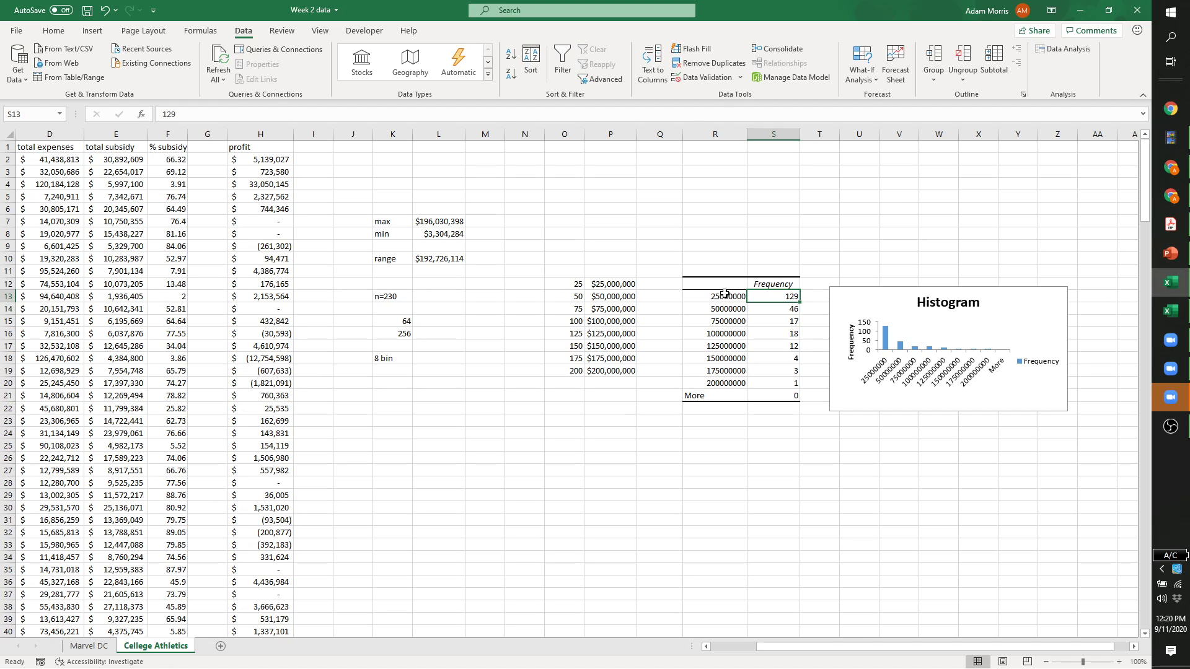
Delete the Frequency legend, widen the plot area to the right, and make the chart taller.
{"action": "left_click", "coordinate": [969, 389]}
{"action": "left_click", "coordinate": [1039, 368]}
{"action": "key", "text": "Delete"}
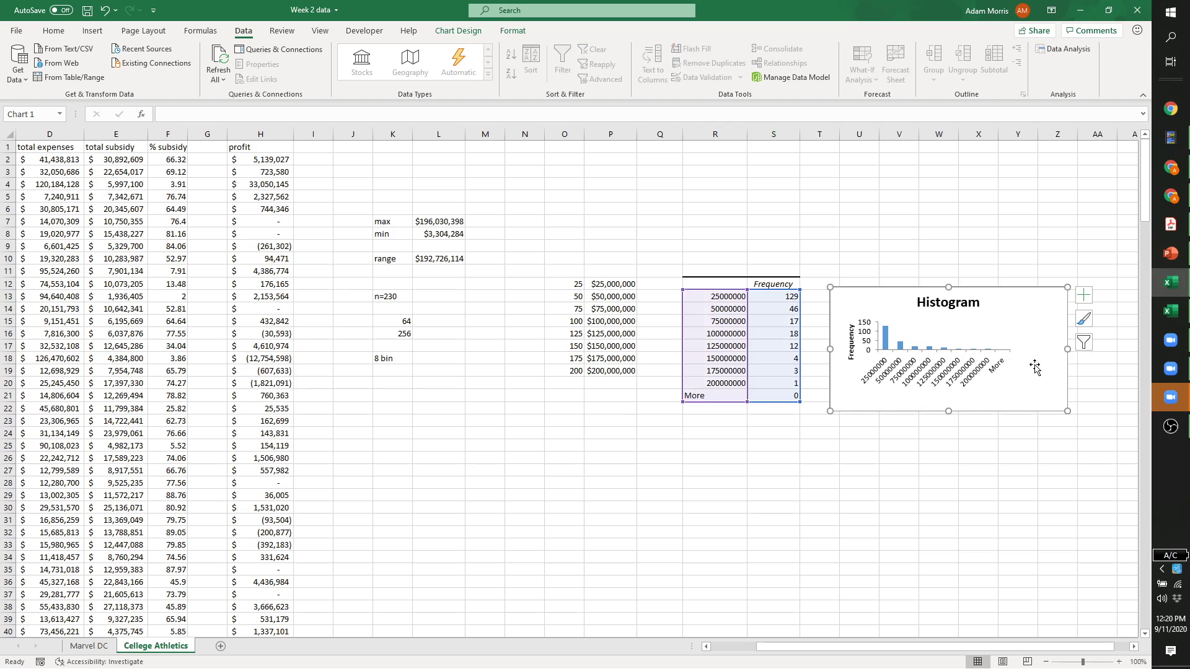
{"action": "left_click", "coordinate": [978, 338]}
{"action": "left_click_drag", "start_coordinate": [1011, 335], "coordinate": [1049, 335]}
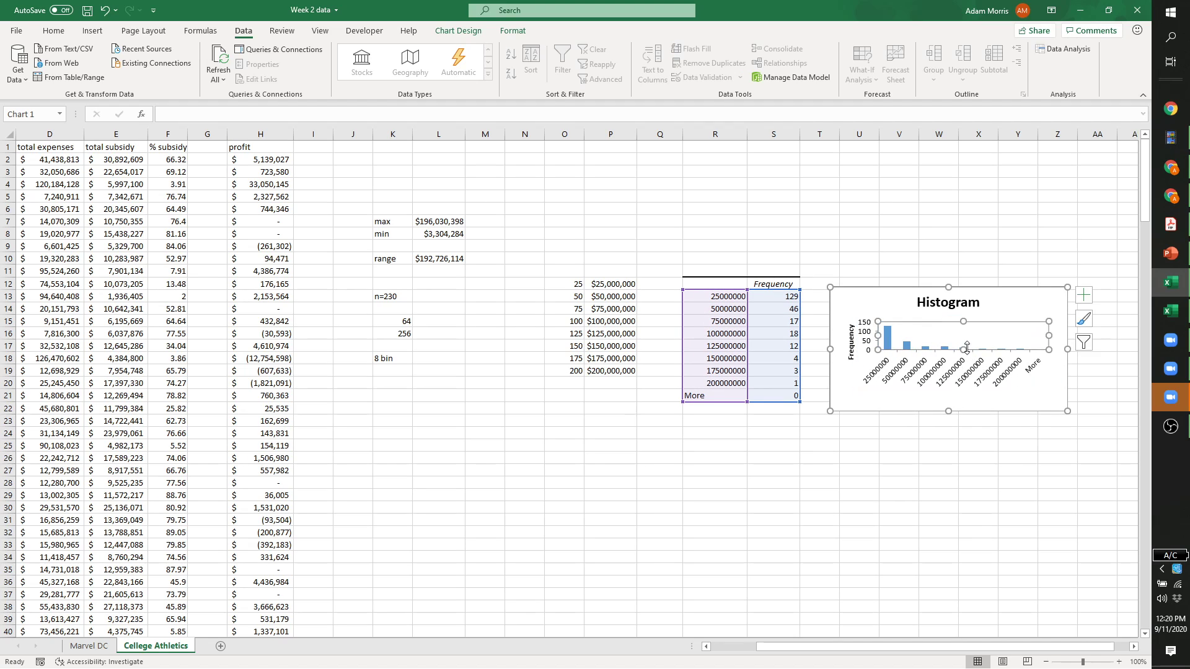
{"action": "left_click_drag", "start_coordinate": [948, 411], "coordinate": [947, 428]}
{"action": "left_click", "coordinate": [721, 295]}
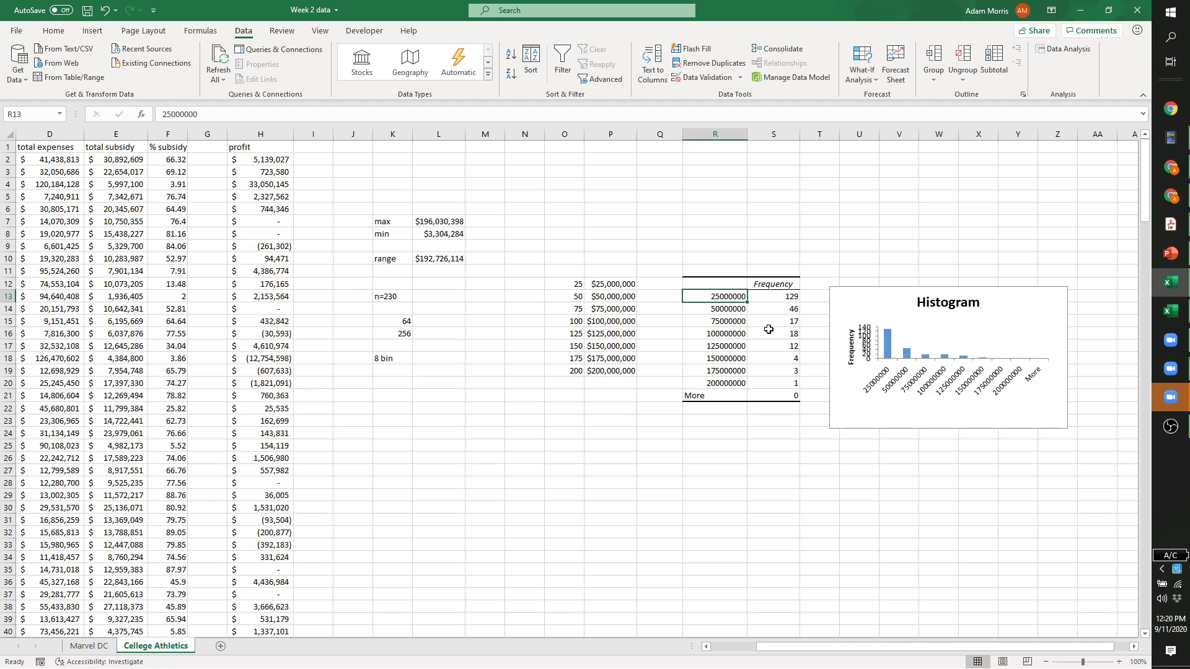
Retype R13:R20 as 25, 50, 75, 100, 125, 150, 175, 200 and make the plot area taller.
{"action": "type", "text": "25"}
{"action": "key", "text": "Return"}
{"action": "type", "text": "50"}
{"action": "key", "text": "Return"}
{"action": "type", "text": "75"}
{"action": "key", "text": "Return"}
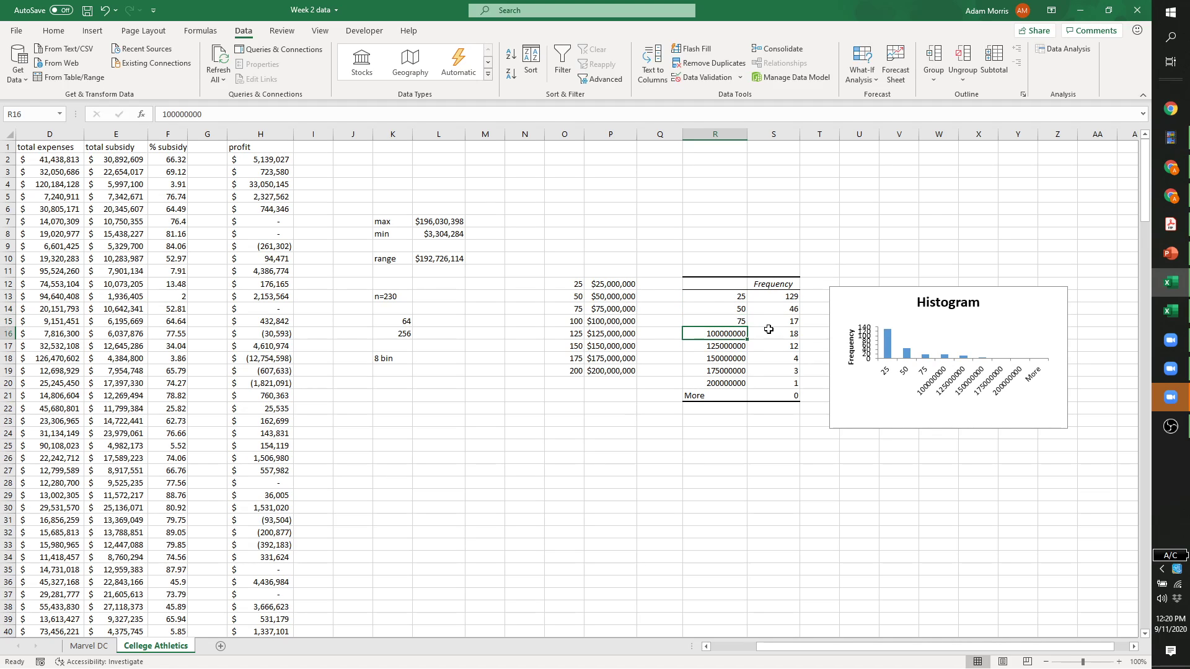
{"action": "type", "text": "100"}
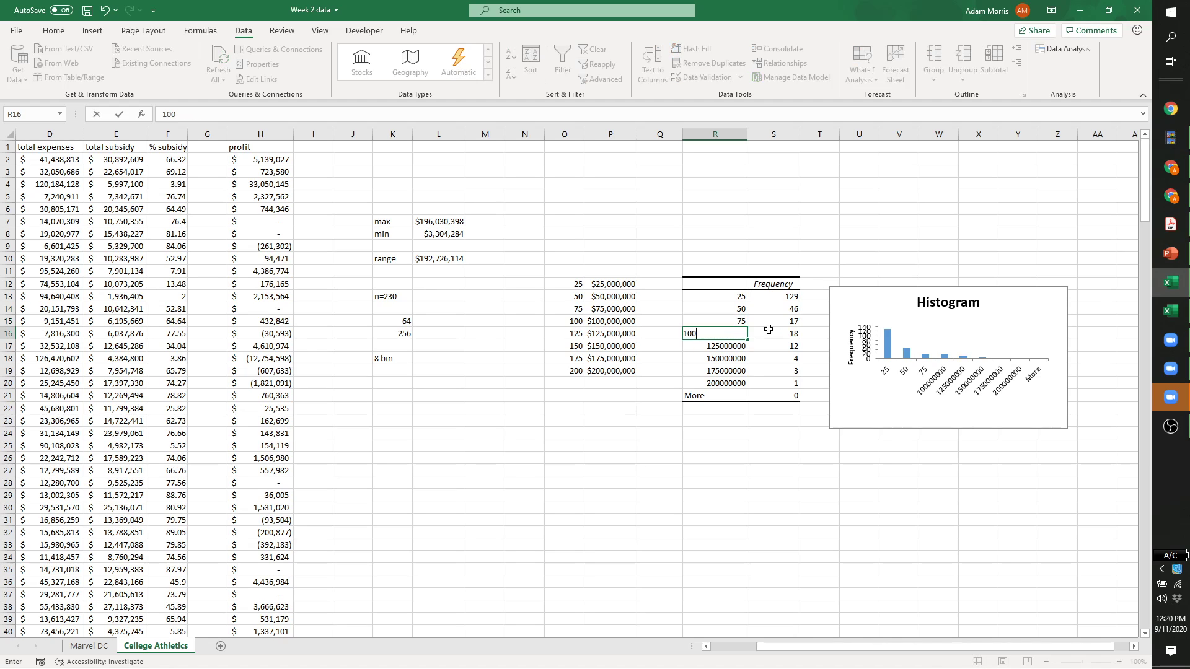
{"action": "key", "text": "Return"}
{"action": "type", "text": "125"}
{"action": "key", "text": "Return"}
{"action": "type", "text": "150"}
{"action": "key", "text": "Return"}
{"action": "type", "text": "175"}
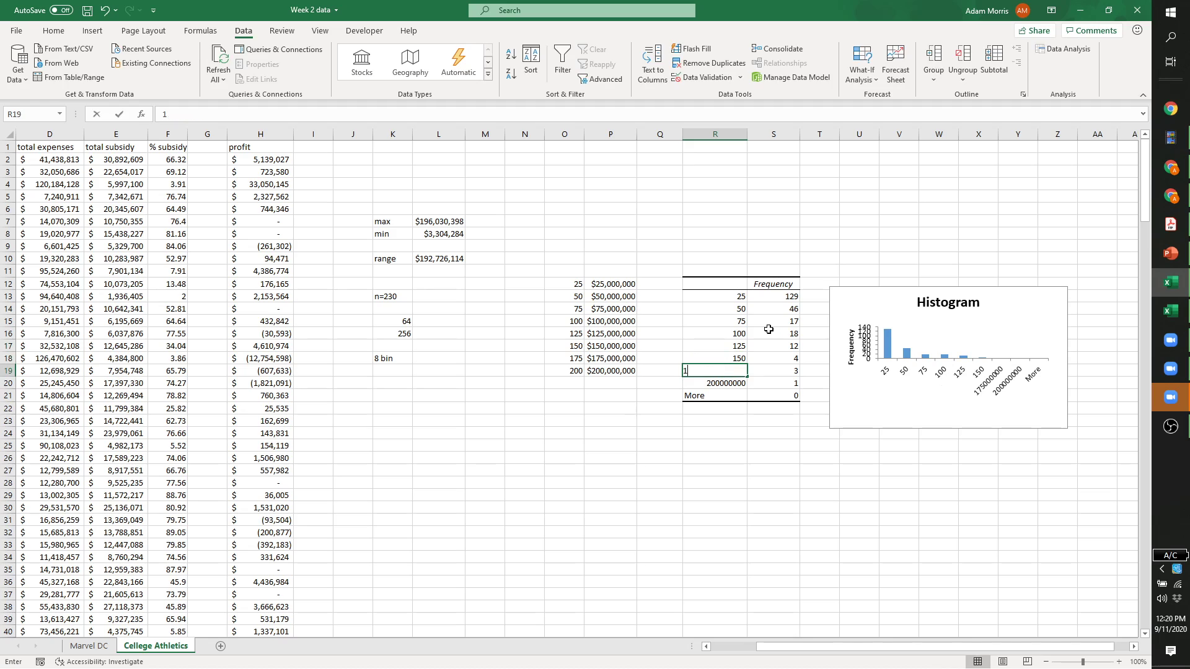
{"action": "key", "text": "Return"}
{"action": "type", "text": "200"}
{"action": "key", "text": "Return"}
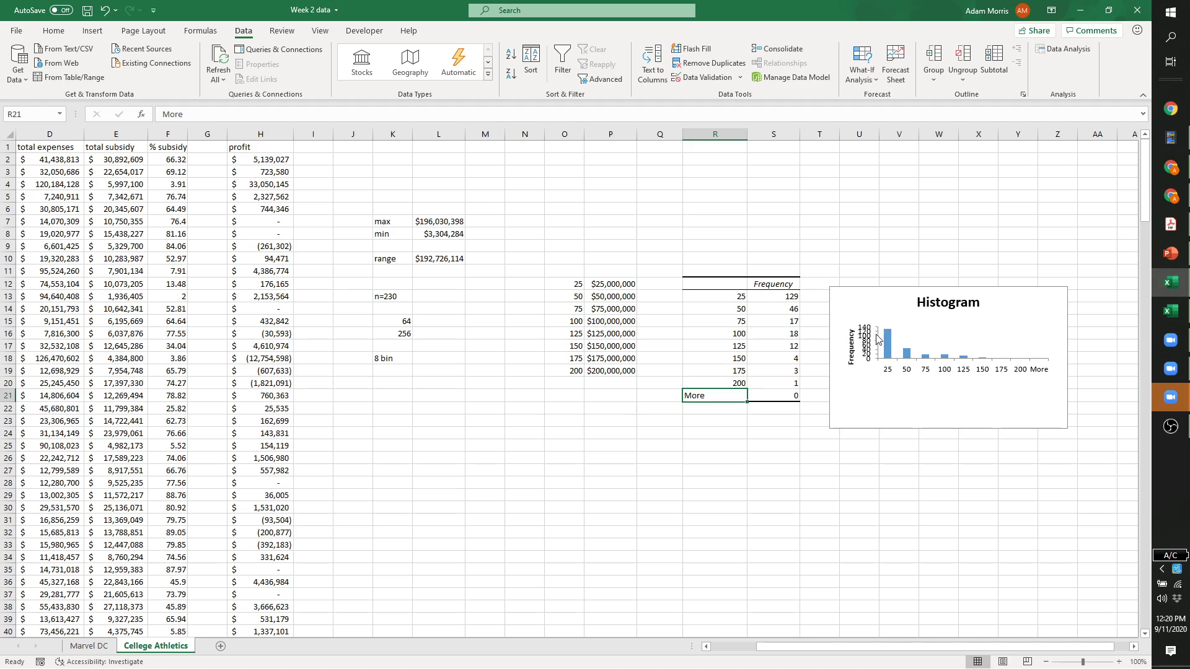
{"action": "left_click", "coordinate": [949, 351]}
{"action": "left_click_drag", "start_coordinate": [964, 359], "coordinate": [963, 382]}
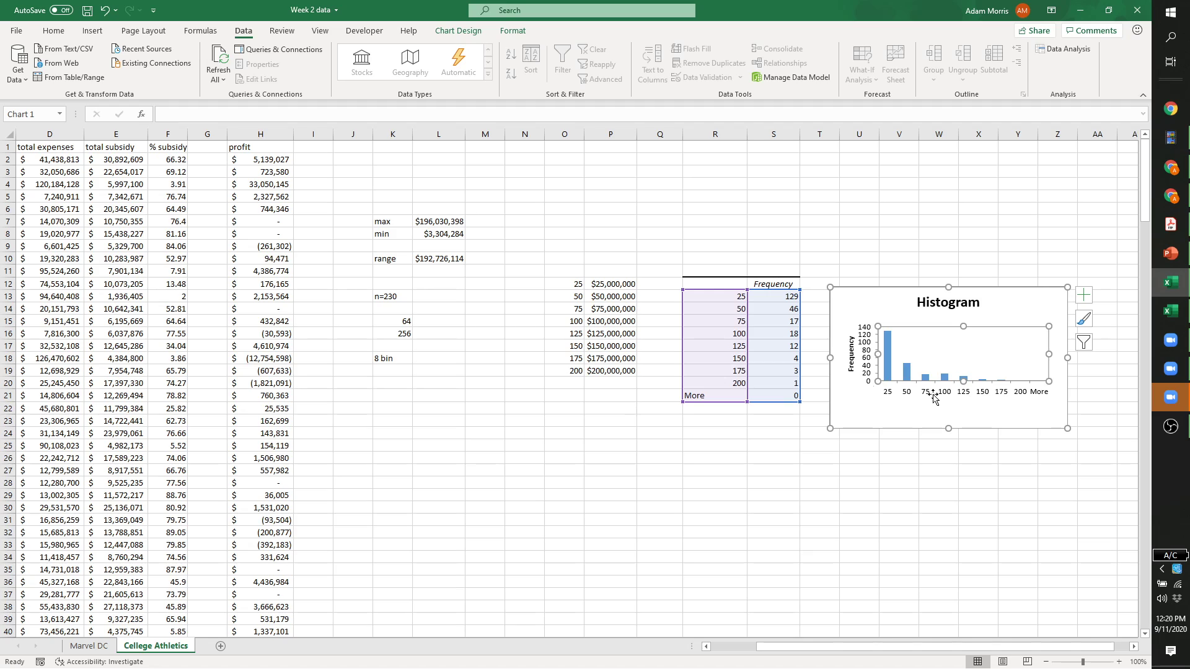
Turn on axis titles for both axes of the histogram chart.
{"action": "left_click", "coordinate": [1083, 295]}
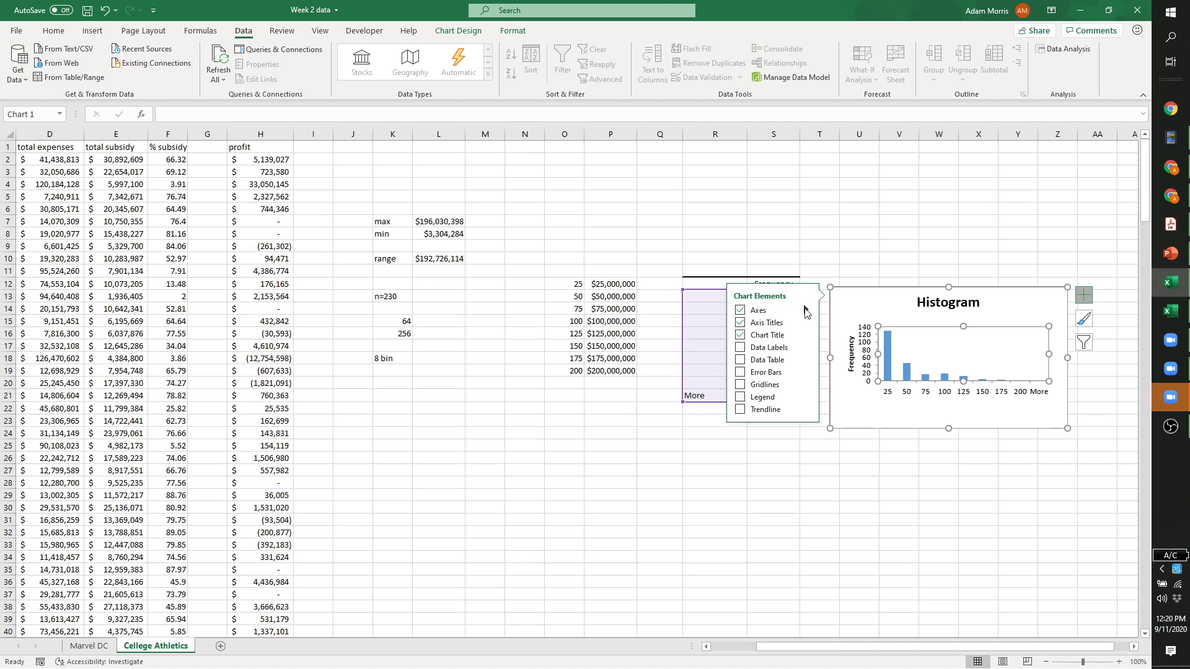
{"action": "left_click", "coordinate": [806, 310]}
{"action": "double_click", "coordinate": [953, 407]}
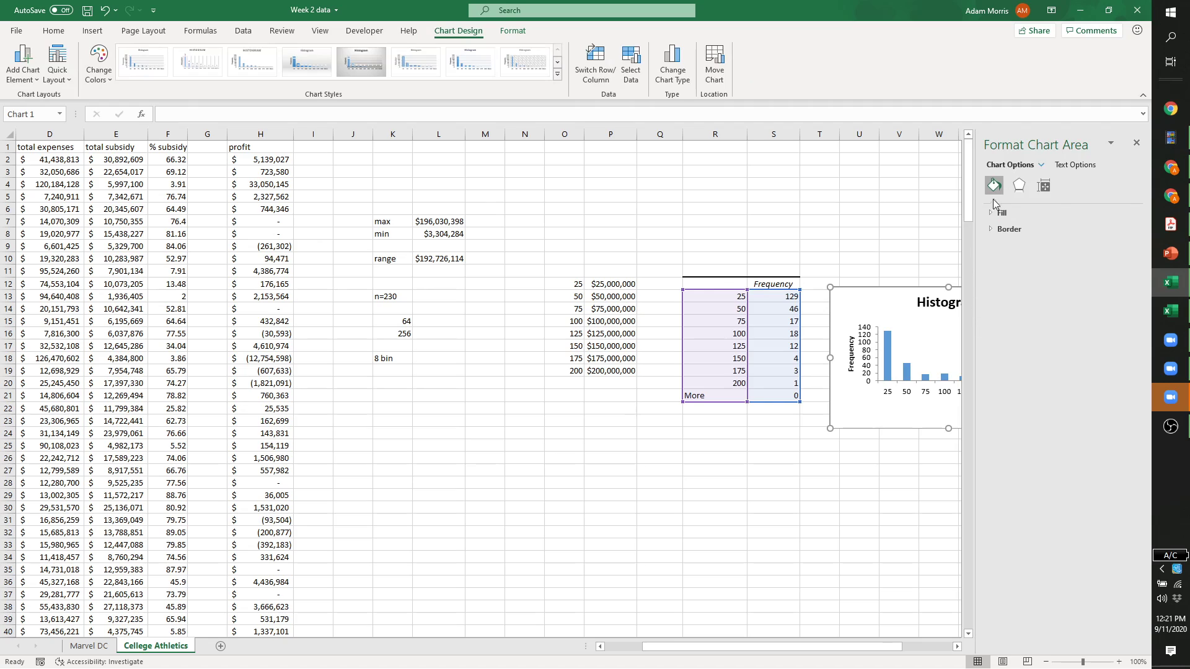
{"action": "left_click", "coordinate": [1137, 143]}
{"action": "left_click", "coordinate": [1084, 295]}
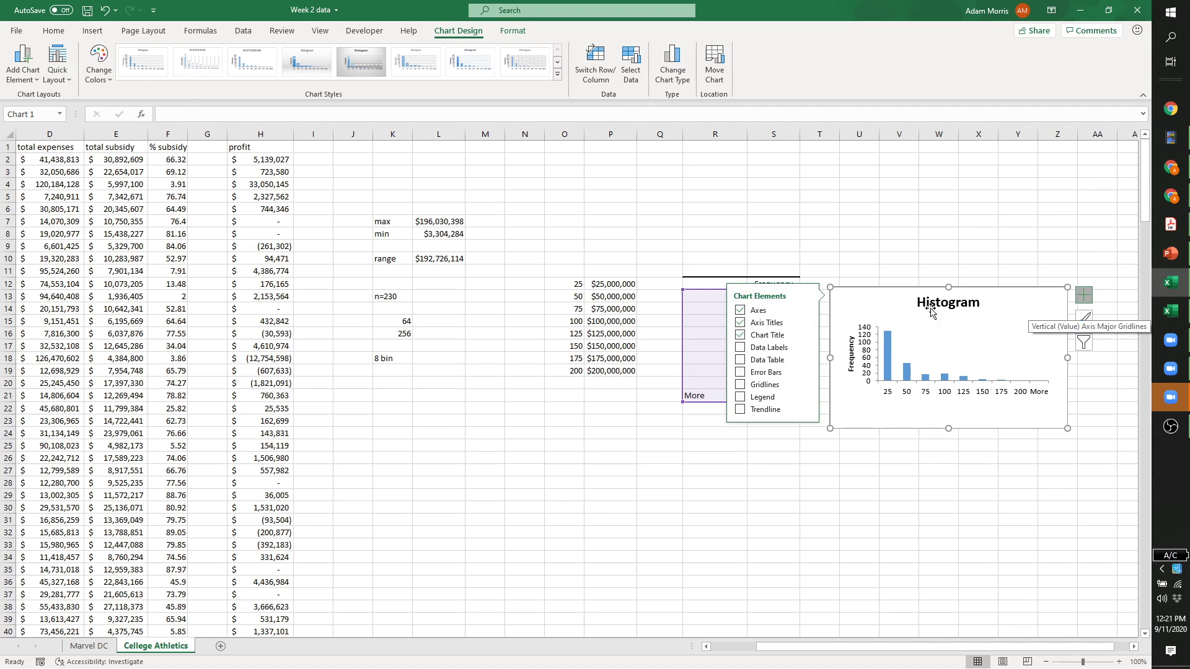
{"action": "left_click", "coordinate": [739, 312]}
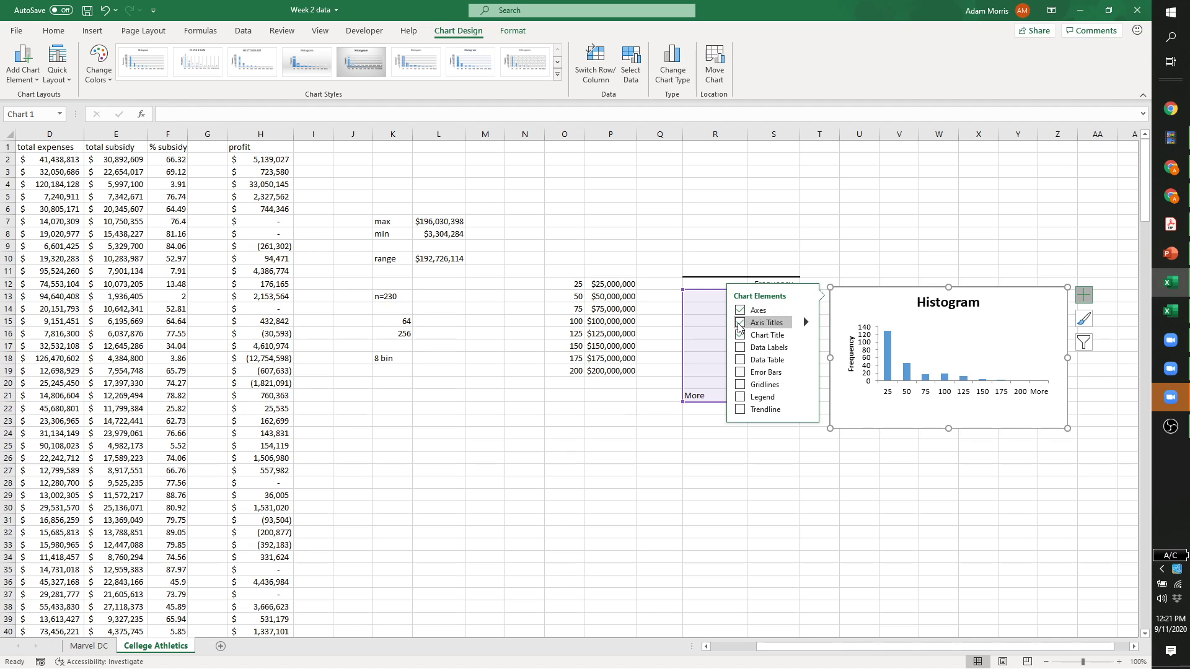
{"action": "left_click", "coordinate": [739, 324]}
{"action": "left_click", "coordinate": [739, 324]}
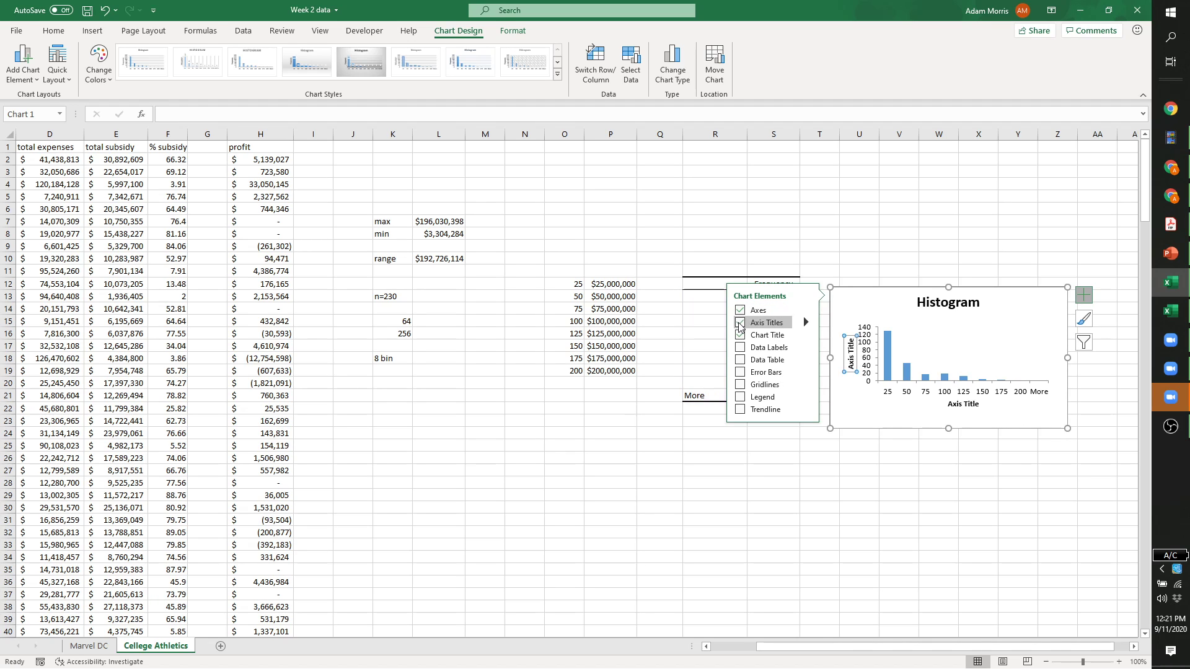
Replace the horizontal axis title text with 'Total Rev ($Millions)'.
{"action": "double_click", "coordinate": [963, 403]}
{"action": "scroll", "coordinate": [957, 393], "scroll_direction": "down", "scroll_amount": 20}
{"action": "scroll", "coordinate": [907, 378], "scroll_direction": "down", "scroll_amount": 1}
{"action": "scroll", "coordinate": [908, 378], "scroll_direction": "up", "scroll_amount": 5}
{"action": "left_click", "coordinate": [1136, 142]}
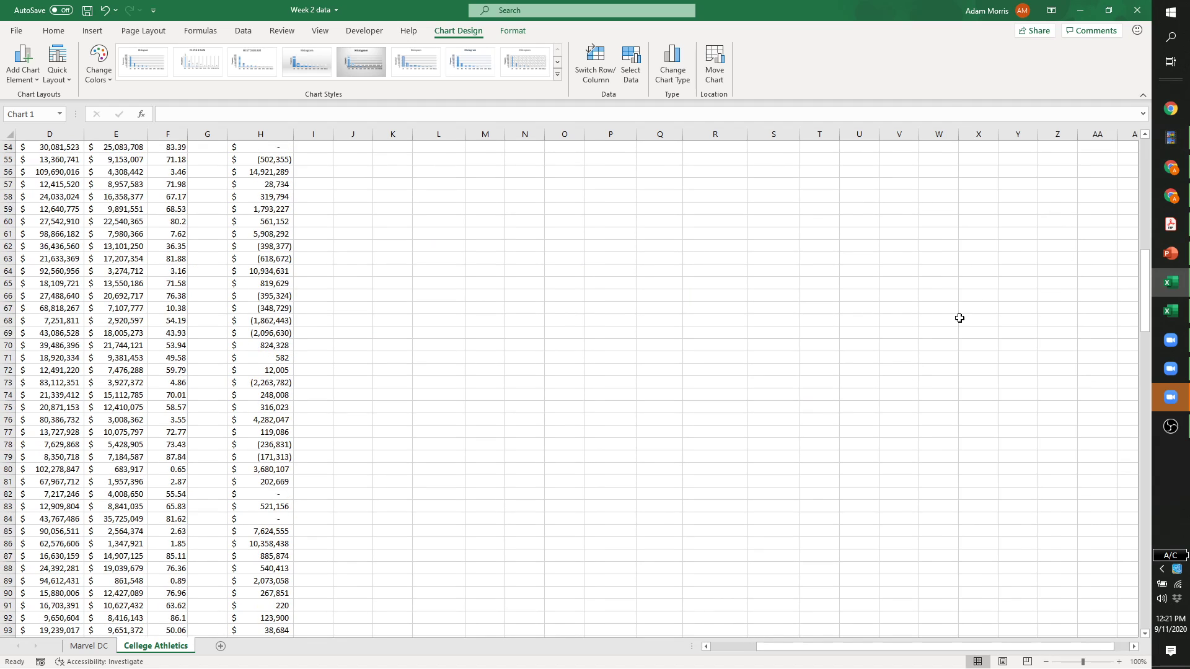
{"action": "scroll", "coordinate": [951, 382], "scroll_direction": "up", "scroll_amount": 12}
{"action": "scroll", "coordinate": [951, 382], "scroll_direction": "up", "scroll_amount": 10}
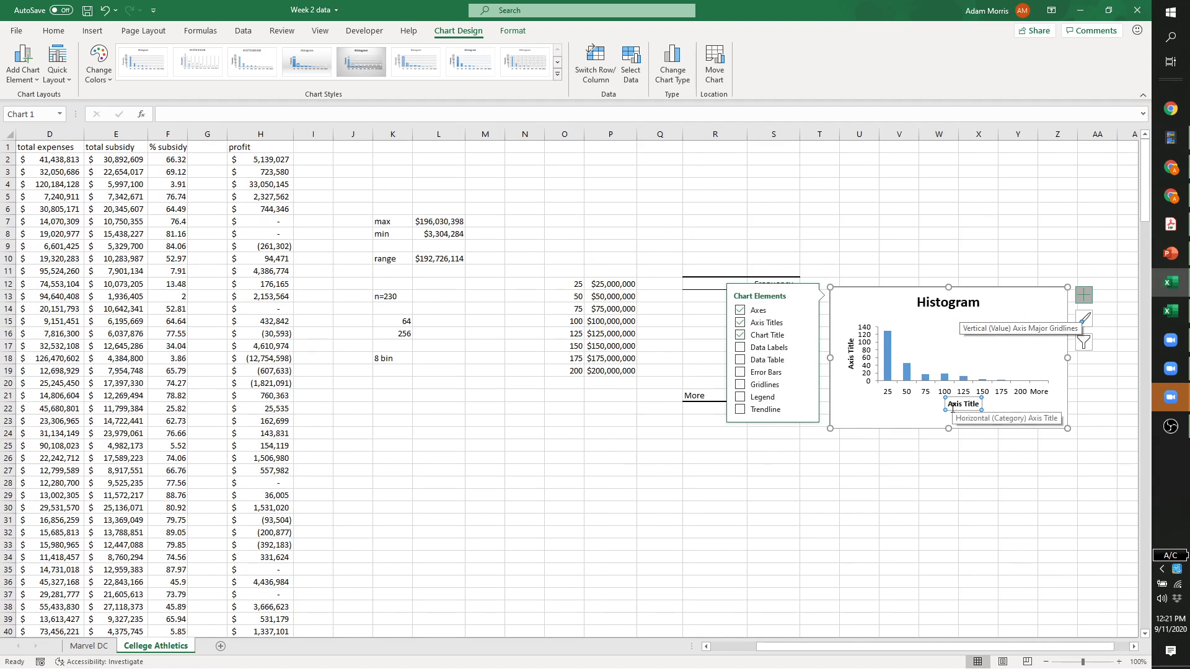
{"action": "double_click", "coordinate": [953, 407]}
{"action": "triple_click", "coordinate": [952, 409]}
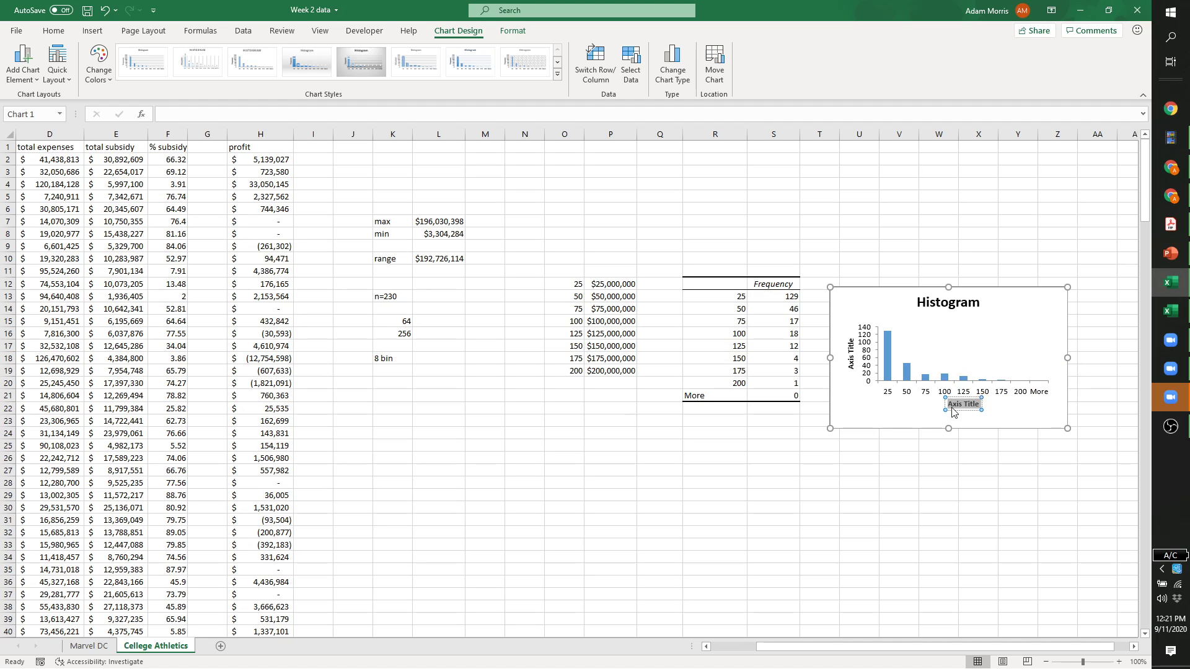
{"action": "type", "text": "Total"}
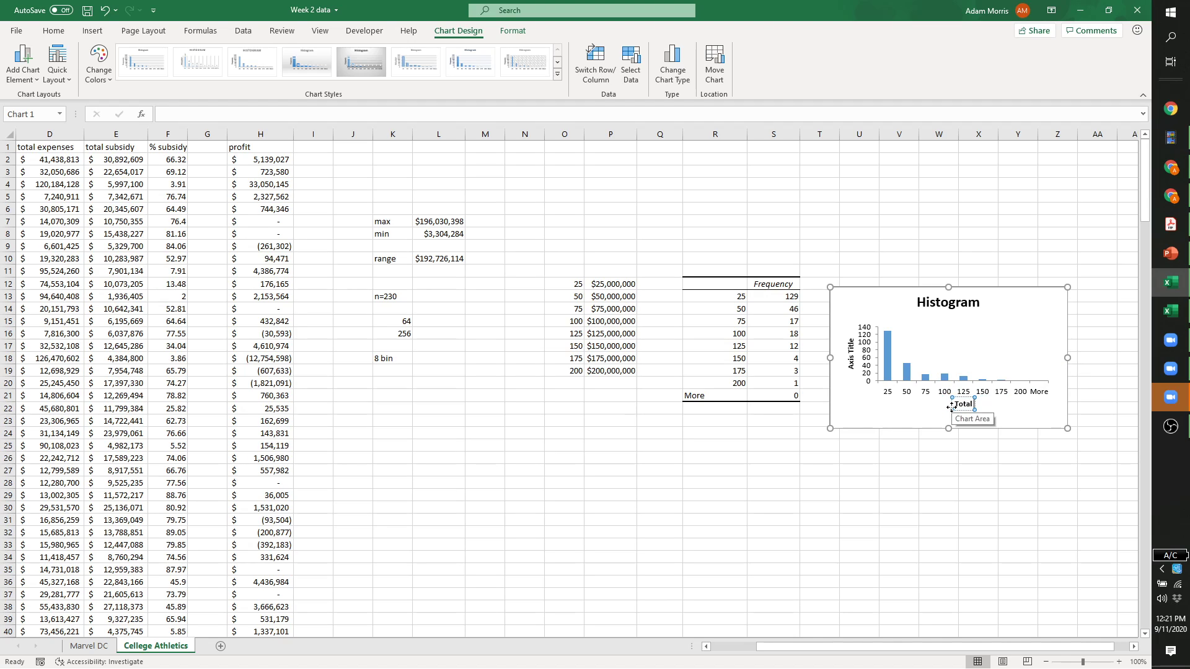
{"action": "type", "text": " Rev ("}
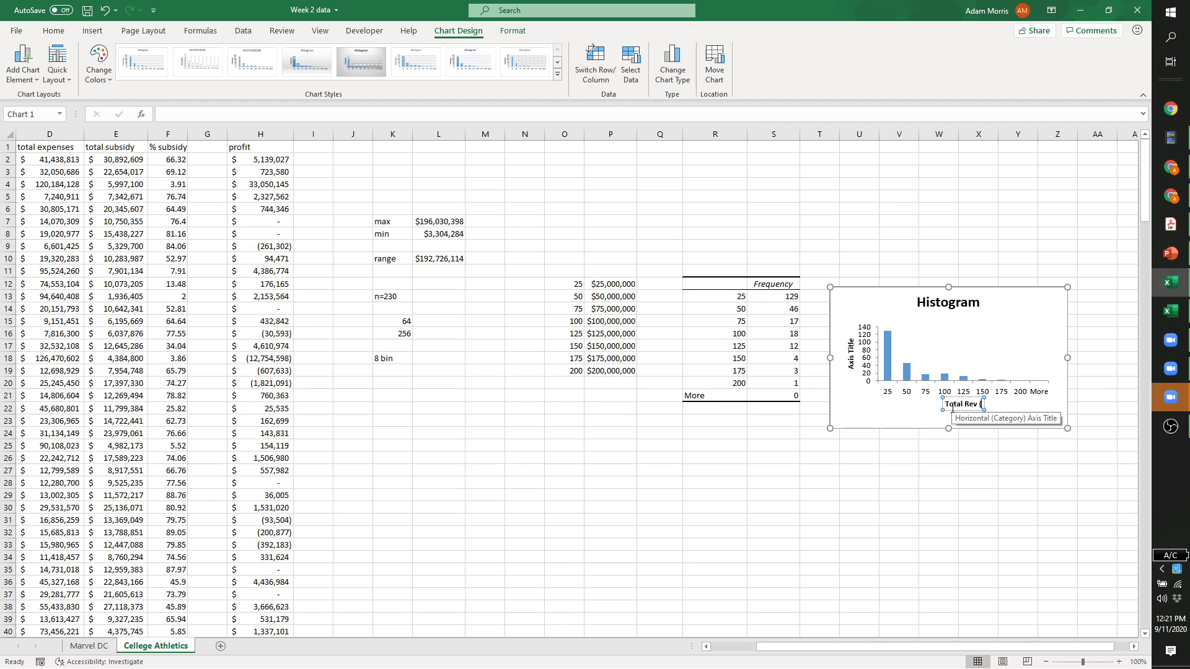
{"action": "type", "text": "$Millions)"}
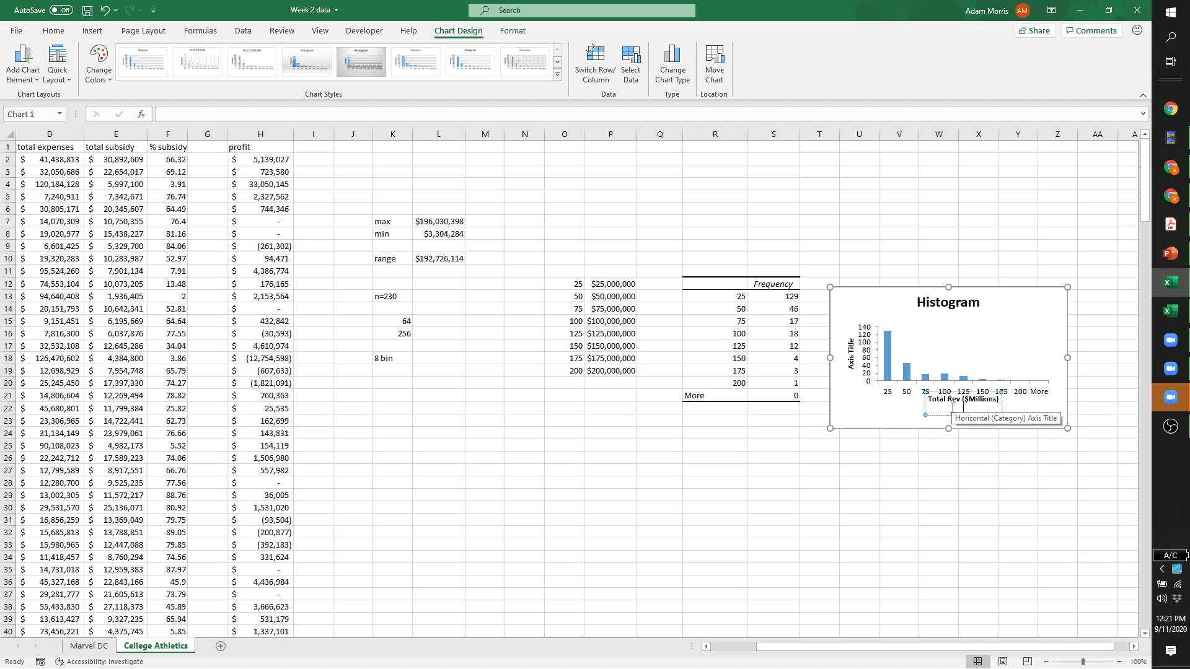
{"action": "left_click", "coordinate": [883, 457]}
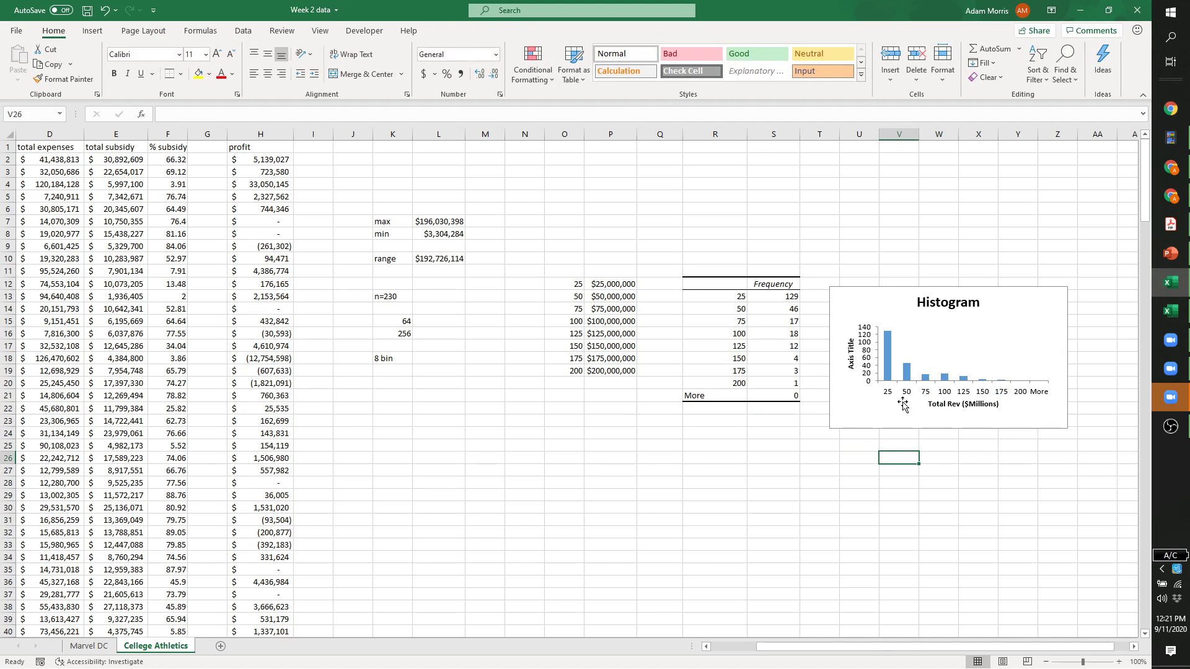
Enlarge the histogram chart by dragging its corner down and to the left.
{"action": "left_click", "coordinate": [844, 426]}
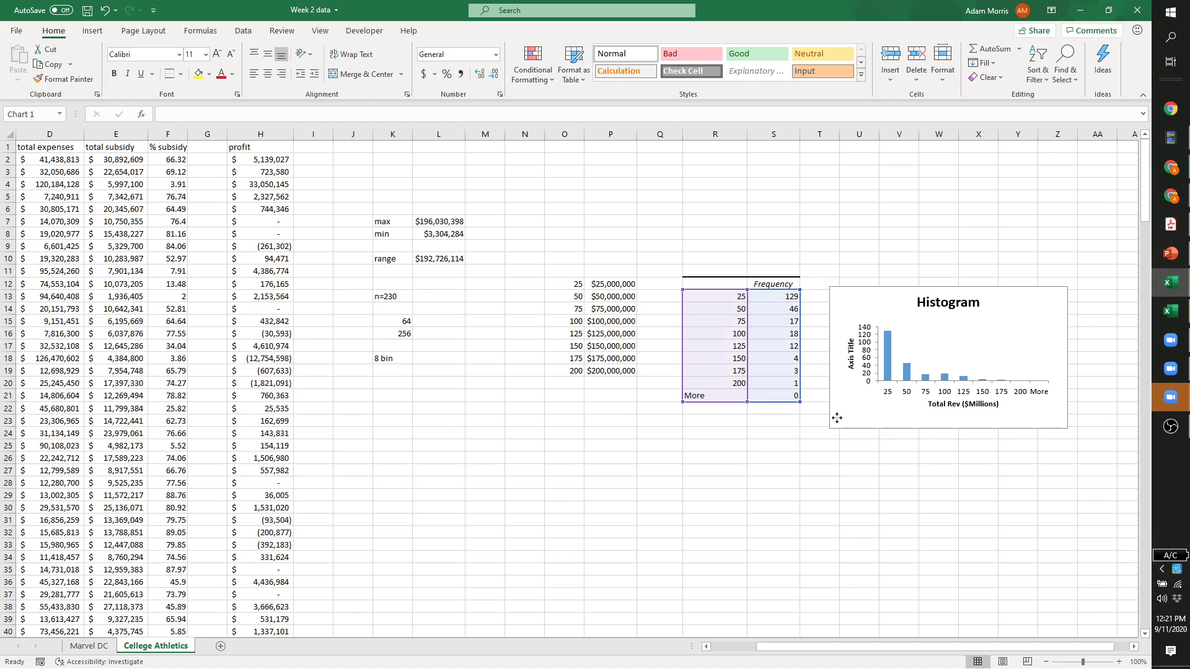
{"action": "left_click_drag", "start_coordinate": [830, 429], "coordinate": [660, 509]}
{"action": "mouse_move", "coordinate": [893, 356]}
{"action": "left_mouse_down"}
{"action": "mouse_move", "coordinate": [913, 446]}
{"action": "mouse_move", "coordinate": [887, 362]}
{"action": "mouse_move", "coordinate": [897, 354]}
{"action": "left_mouse_up"}
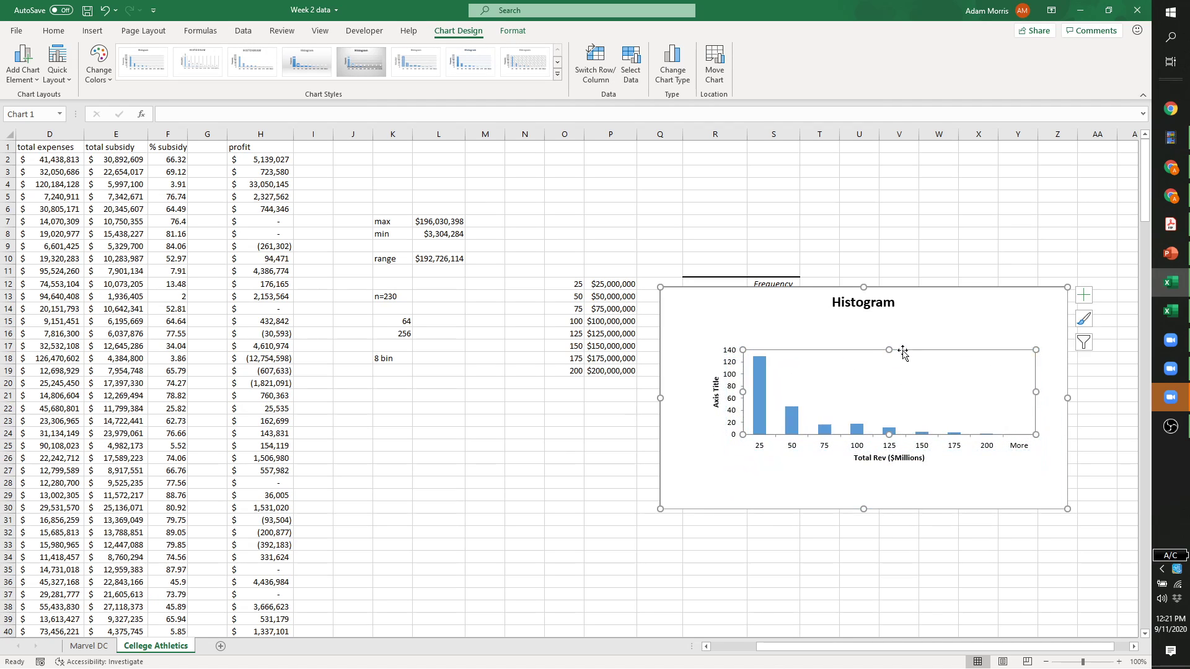
Move the chart below and to the right of the frequency table.
{"action": "left_click_drag", "start_coordinate": [973, 310], "coordinate": [990, 427]}
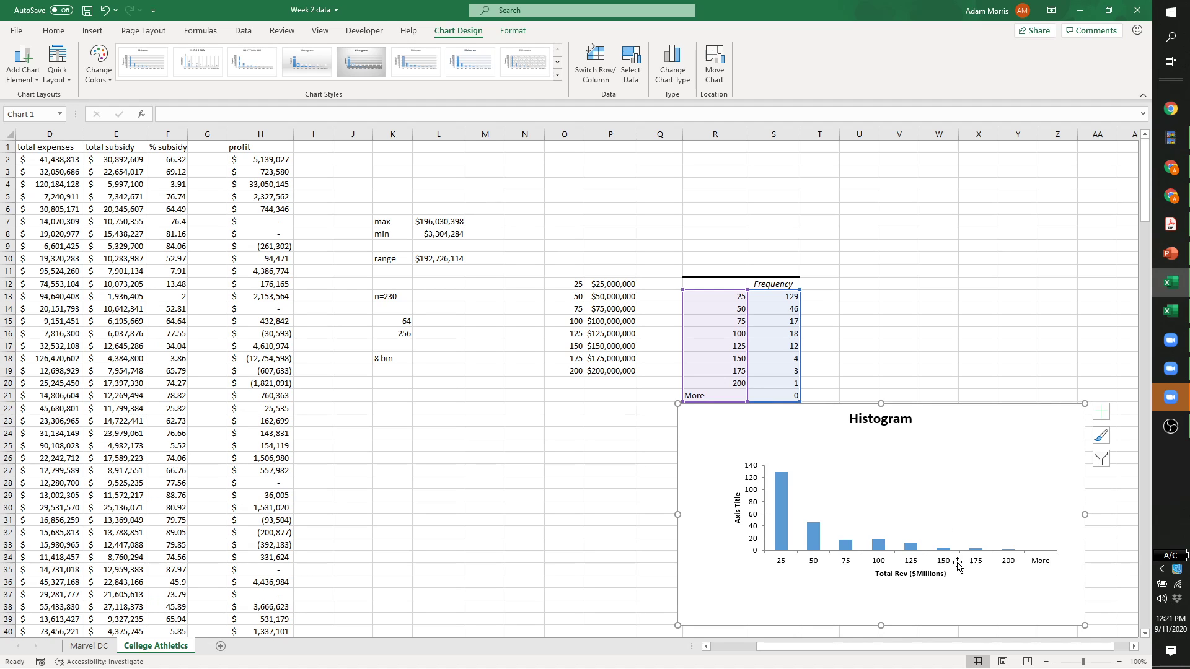
{"action": "scroll", "coordinate": [910, 397], "scroll_direction": "down", "scroll_amount": 3}
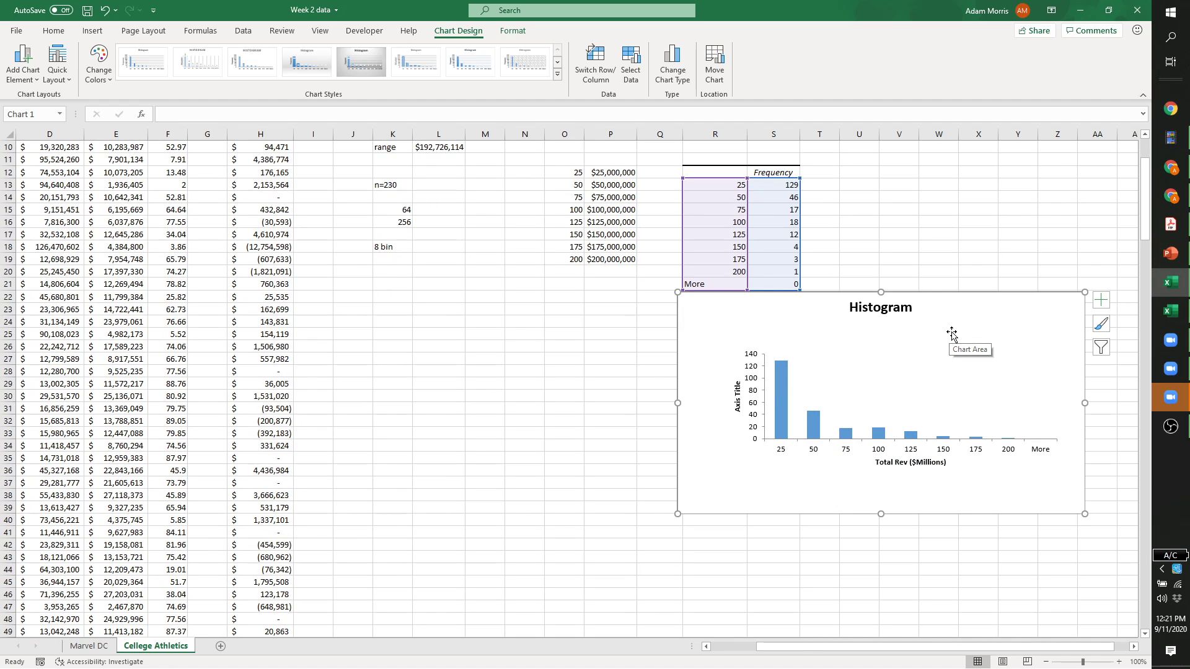
{"action": "mouse_move", "coordinate": [952, 334]}
{"action": "left_mouse_down"}
{"action": "mouse_move", "coordinate": [986, 293]}
{"action": "mouse_move", "coordinate": [1003, 230]}
{"action": "mouse_move", "coordinate": [978, 335]}
{"action": "left_mouse_up"}
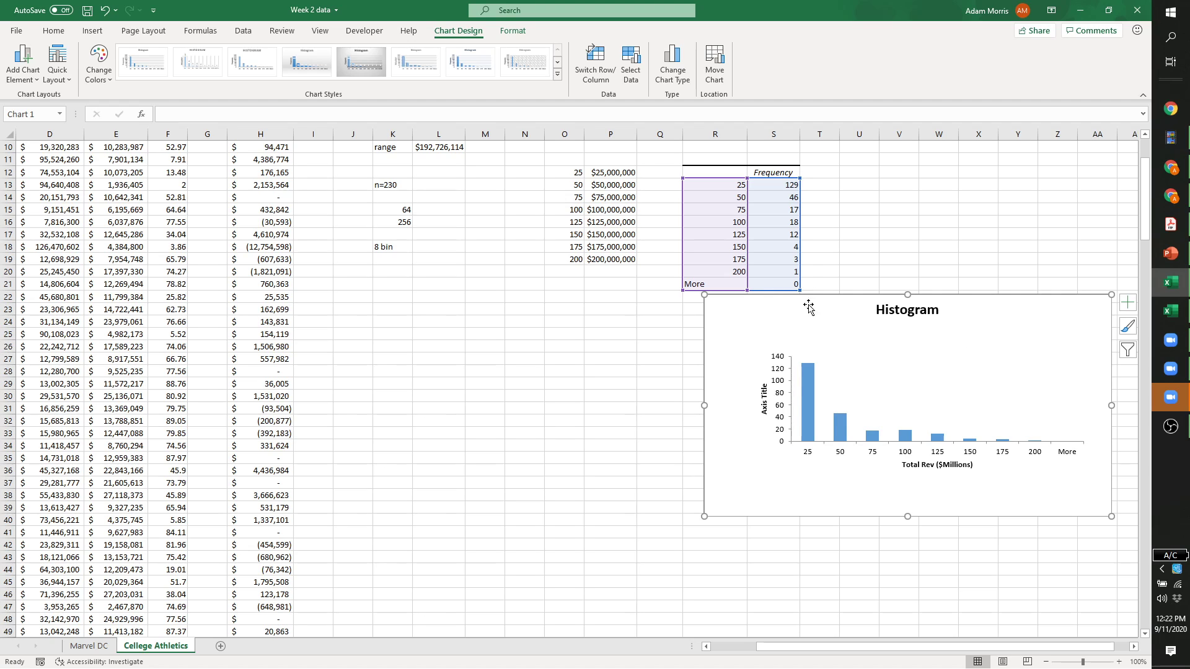
{"action": "left_click", "coordinate": [789, 271]}
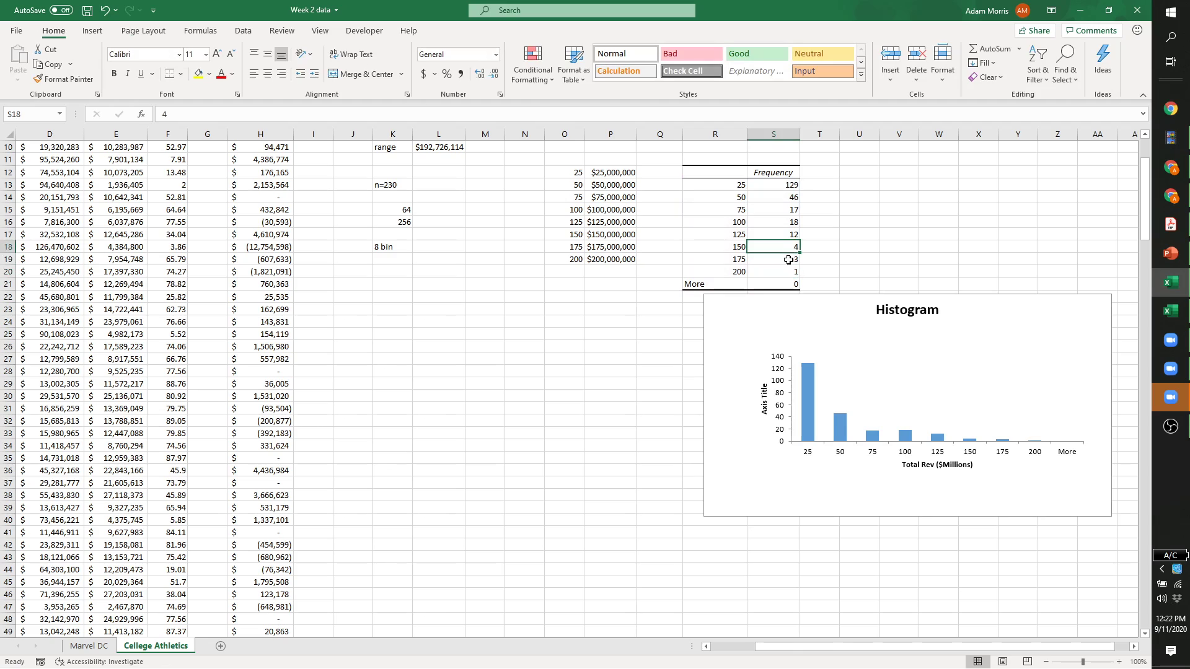
{"action": "left_click", "coordinate": [786, 243]}
{"action": "left_click_drag", "start_coordinate": [959, 315], "coordinate": [983, 292]}
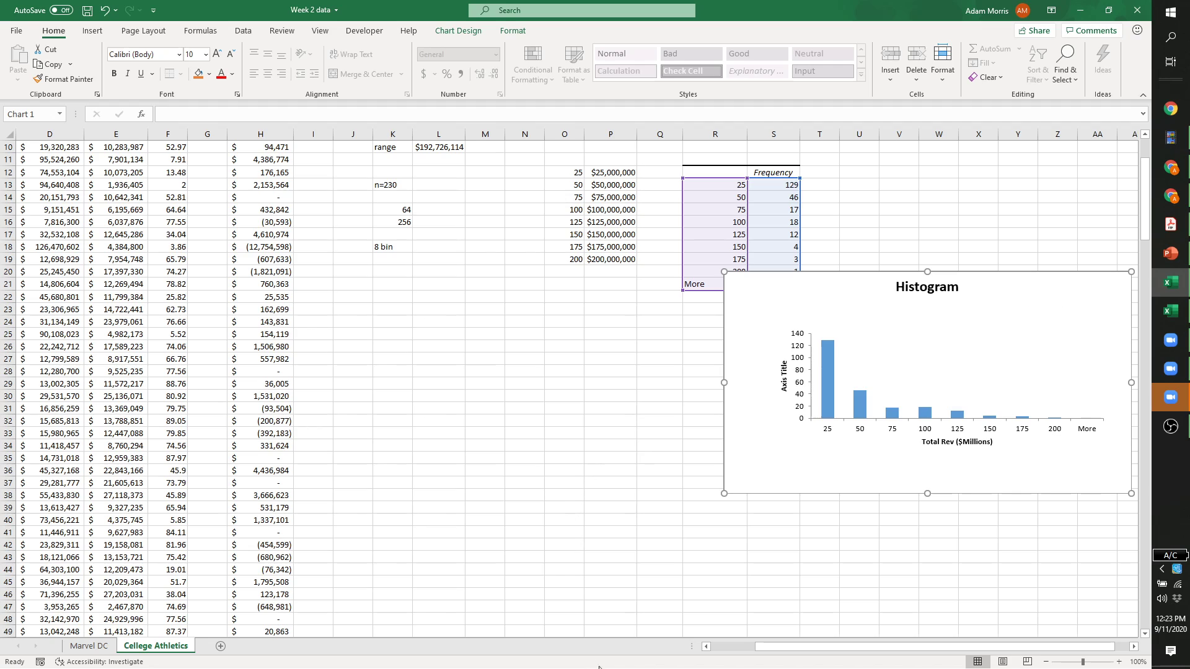
Shift the $25M histogram up and right of its frequency table, then select bins P12:P19.
{"action": "left_click", "coordinate": [592, 316]}
{"action": "left_click", "coordinate": [974, 287]}
{"action": "left_click_drag", "start_coordinate": [974, 287], "coordinate": [1036, 194]}
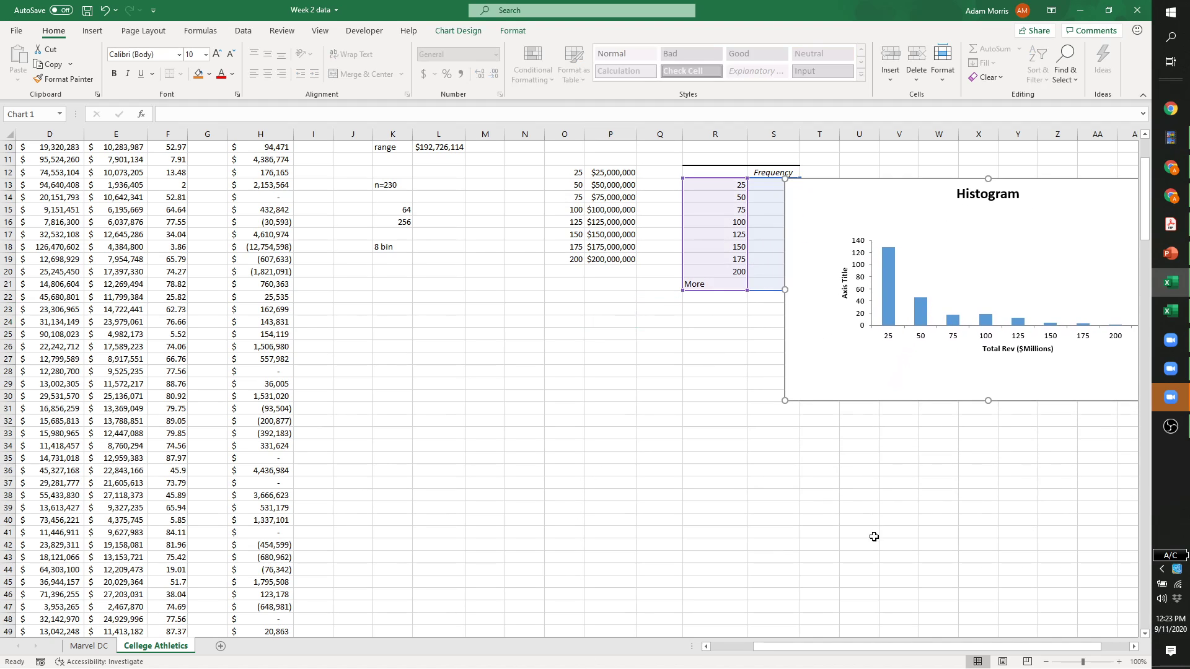
{"action": "left_click_drag", "start_coordinate": [879, 647], "coordinate": [905, 651]}
{"action": "scroll", "coordinate": [906, 489], "scroll_direction": "up", "scroll_amount": 3}
{"action": "left_click_drag", "start_coordinate": [919, 309], "coordinate": [957, 256]}
{"action": "left_click", "coordinate": [480, 469]}
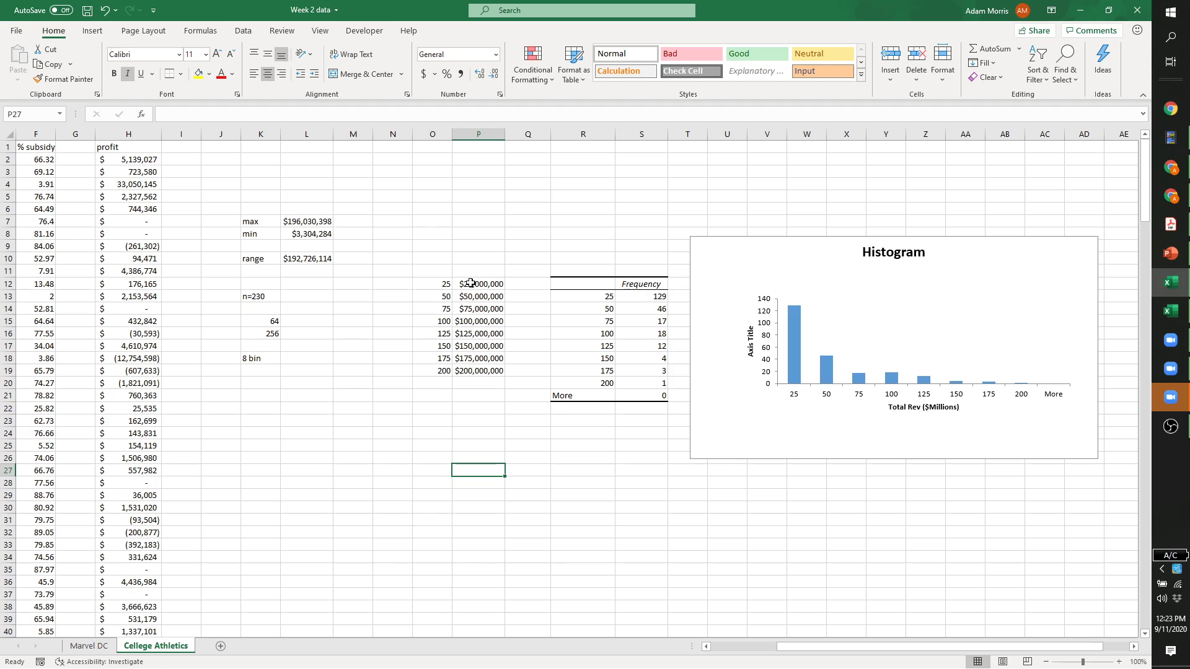
{"action": "left_click_drag", "start_coordinate": [471, 283], "coordinate": [477, 375]}
Enter the bin values 10, 20, 30 through 100 in P29:P38.
{"action": "left_click", "coordinate": [470, 460]}
{"action": "left_click", "coordinate": [467, 494]}
{"action": "type", "text": "10"}
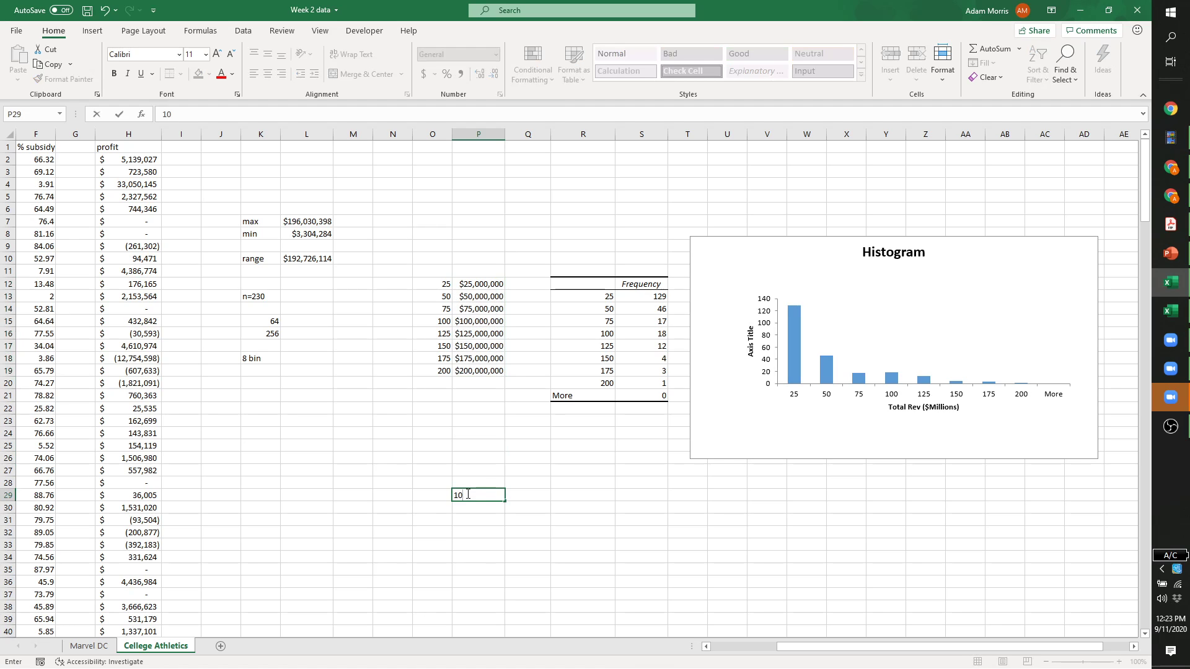
{"action": "key", "text": "Return"}
{"action": "type", "text": "20"}
{"action": "key", "text": "Return"}
{"action": "type", "text": "30"}
{"action": "key", "text": "Return"}
{"action": "type", "text": "40"}
{"action": "key", "text": "Return"}
{"action": "type", "text": "50"}
{"action": "key", "text": "Return"}
{"action": "type", "text": "60"}
{"action": "key", "text": "Return"}
{"action": "type", "text": "70"}
{"action": "key", "text": "Return"}
{"action": "type", "text": "80"}
{"action": "key", "text": "Return"}
{"action": "type", "text": "90"}
{"action": "key", "text": "Return"}
{"action": "type", "text": "100"}
{"action": "key", "text": "Return"}
Discard a stray entry and begin the formula =P29* in Q29.
{"action": "type", "text": ">"}
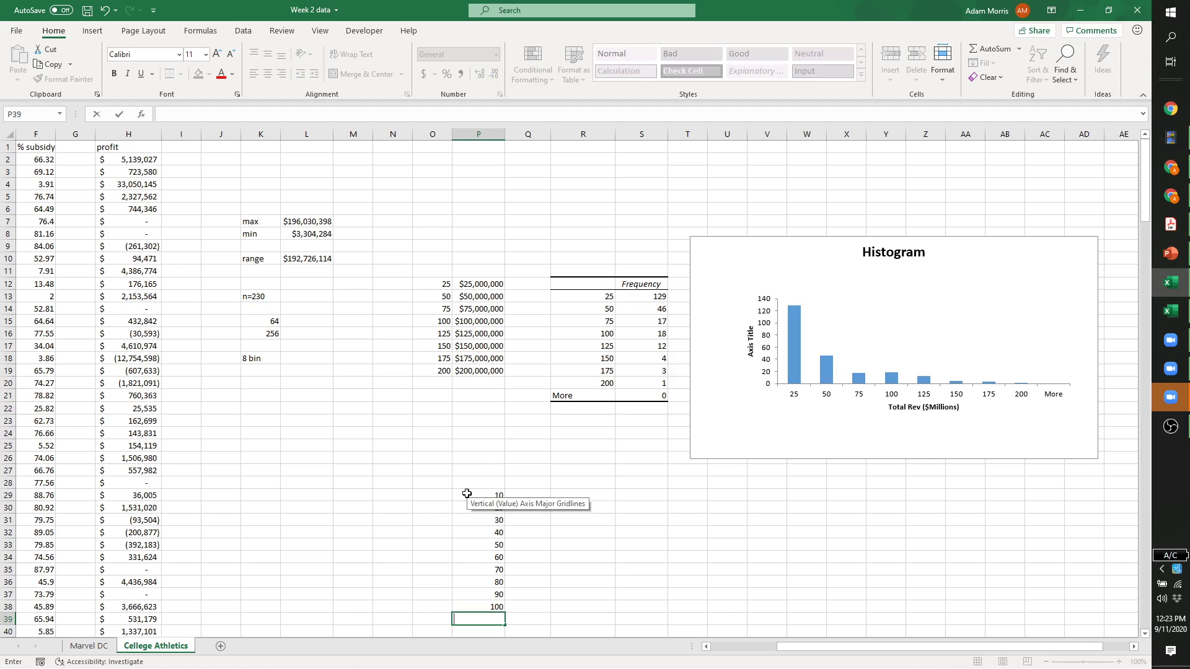
{"action": "left_click", "coordinate": [574, 493]}
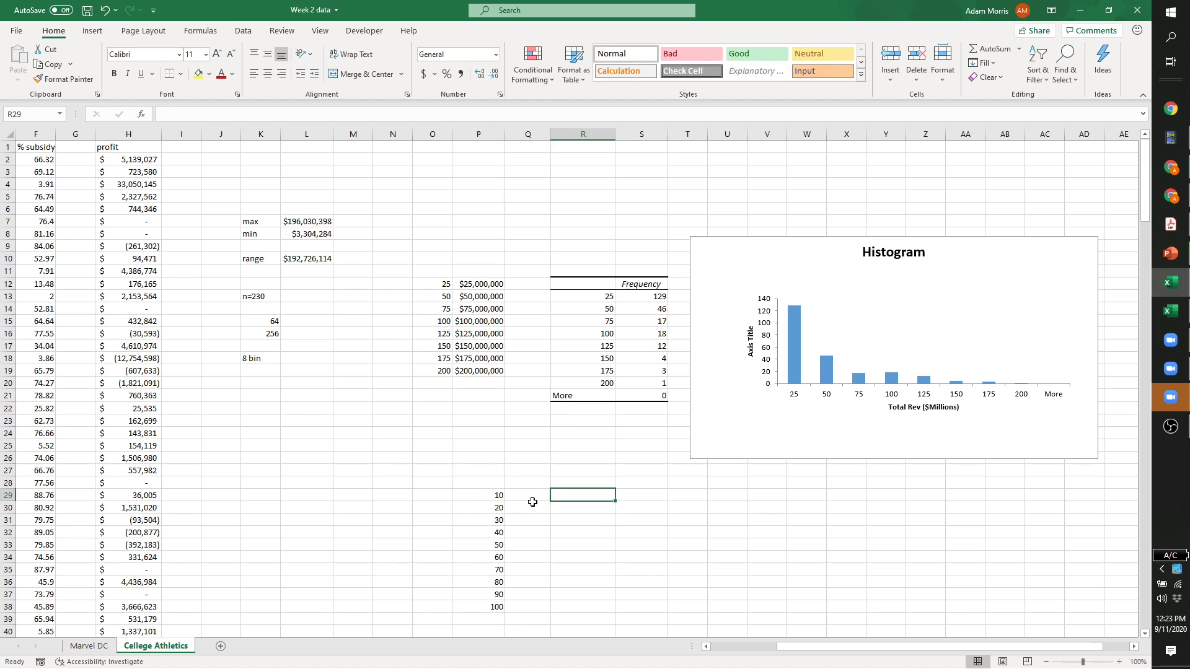
{"action": "left_click", "coordinate": [533, 496]}
{"action": "type", "text": "="}
{"action": "left_click", "coordinate": [486, 495]}
{"action": "type", "text": "*"}
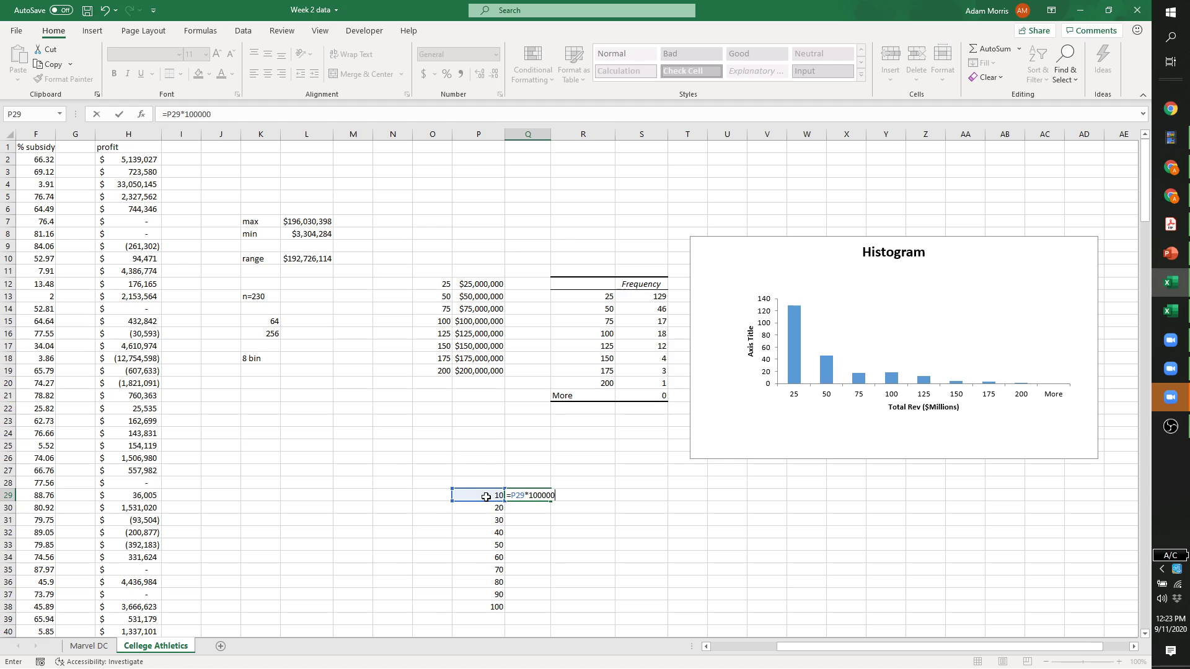
Finish =P29*1000000 in Q29 and fill it down to Q38 for dollar bins.
{"action": "key", "text": "Return"}
{"action": "left_click", "coordinate": [513, 497]}
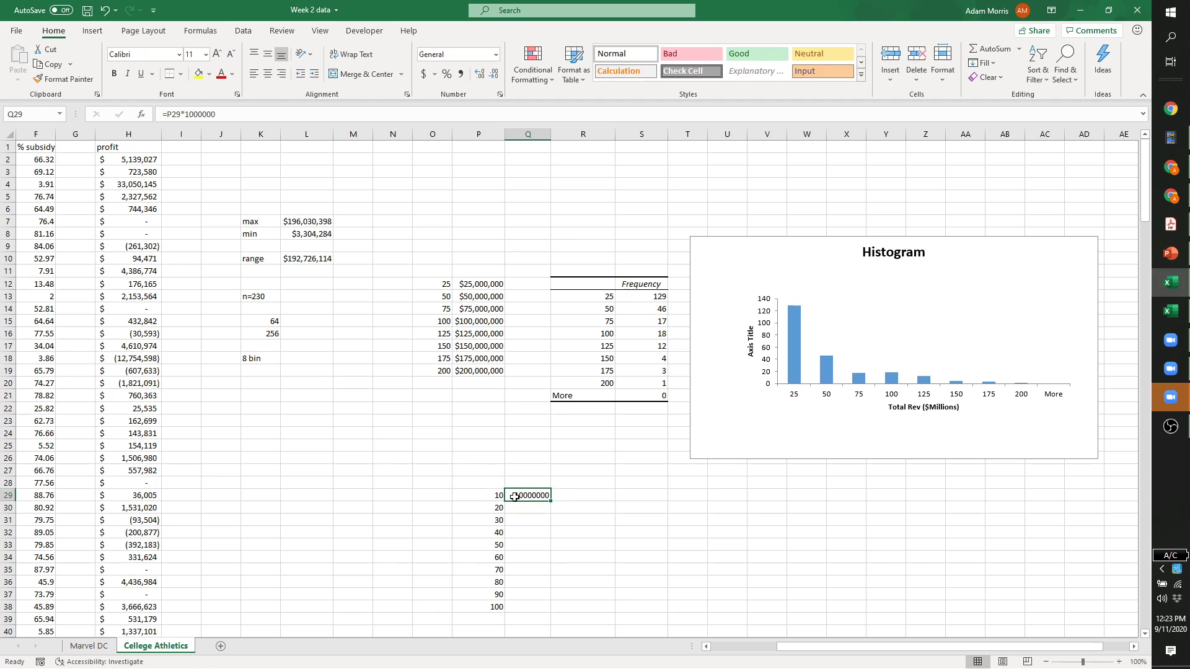
{"action": "left_click_drag", "start_coordinate": [550, 500], "coordinate": [534, 610]}
{"action": "left_click", "coordinate": [634, 574]}
{"action": "left_click_drag", "start_coordinate": [537, 499], "coordinate": [538, 607]}
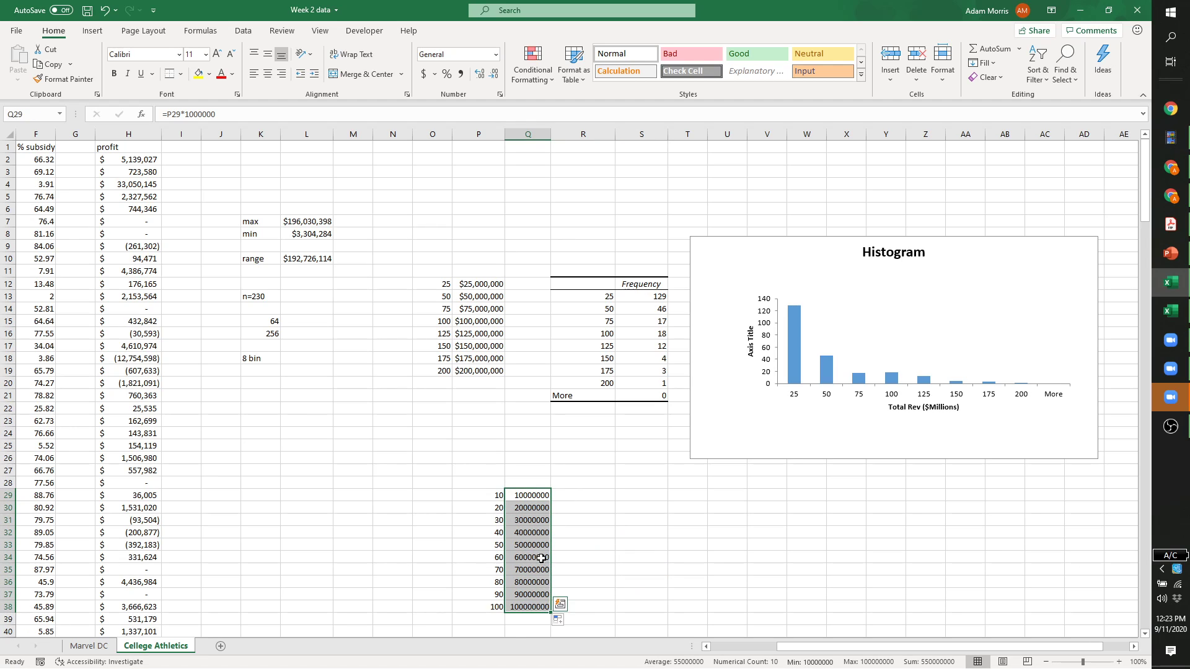
{"action": "left_click", "coordinate": [597, 502]}
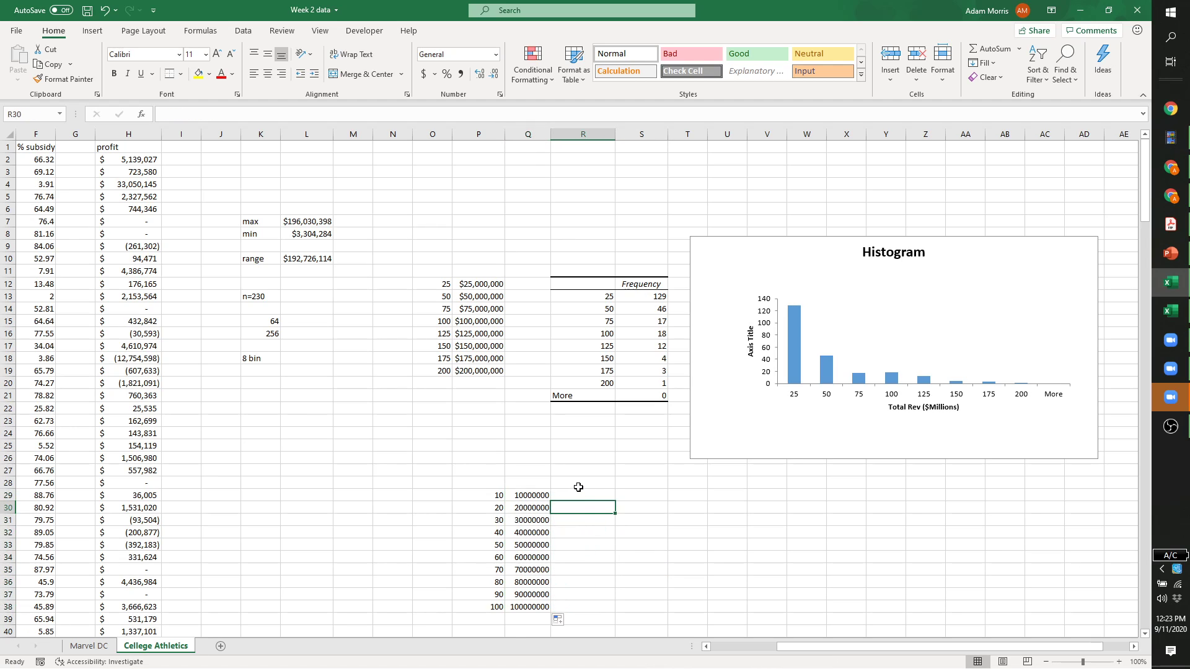
Run the Histogram analysis with bin range Q28:Q38 and output starting at T30.
{"action": "left_click", "coordinate": [244, 31]}
{"action": "left_click", "coordinate": [1063, 48]}
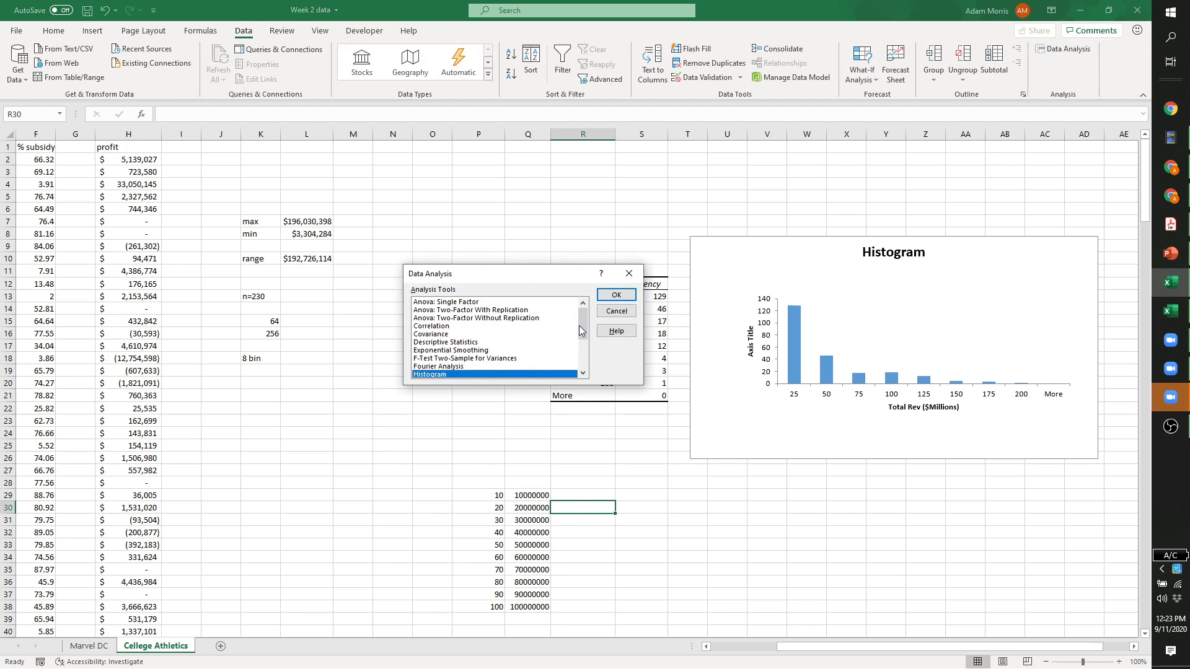
{"action": "left_click", "coordinate": [616, 295]}
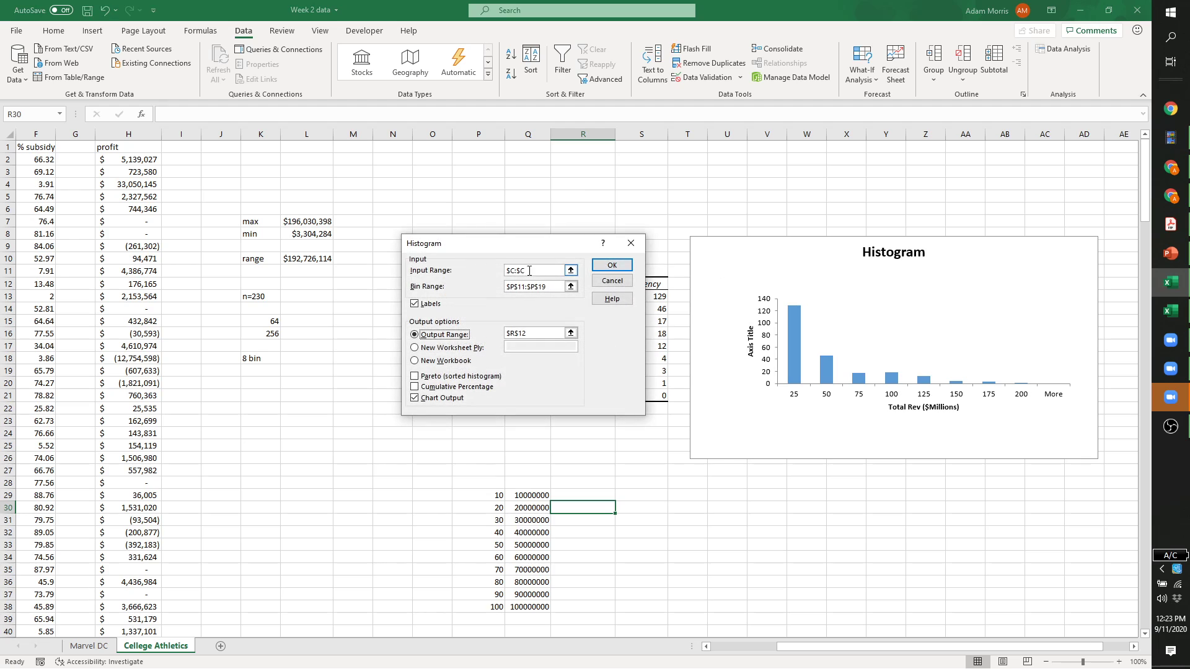
{"action": "left_click_drag", "start_coordinate": [546, 286], "coordinate": [493, 289]}
{"action": "left_click_drag", "start_coordinate": [521, 484], "coordinate": [531, 608]}
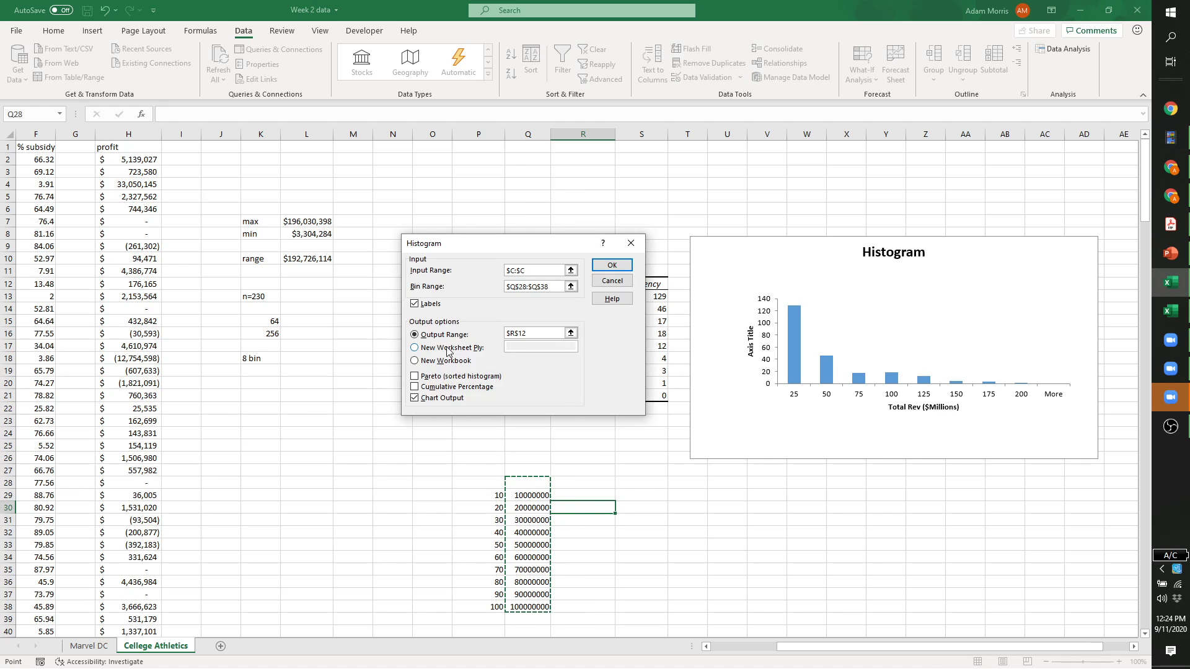
{"action": "left_click_drag", "start_coordinate": [527, 336], "coordinate": [499, 334]}
{"action": "left_click", "coordinate": [687, 507]}
{"action": "left_click", "coordinate": [611, 266]}
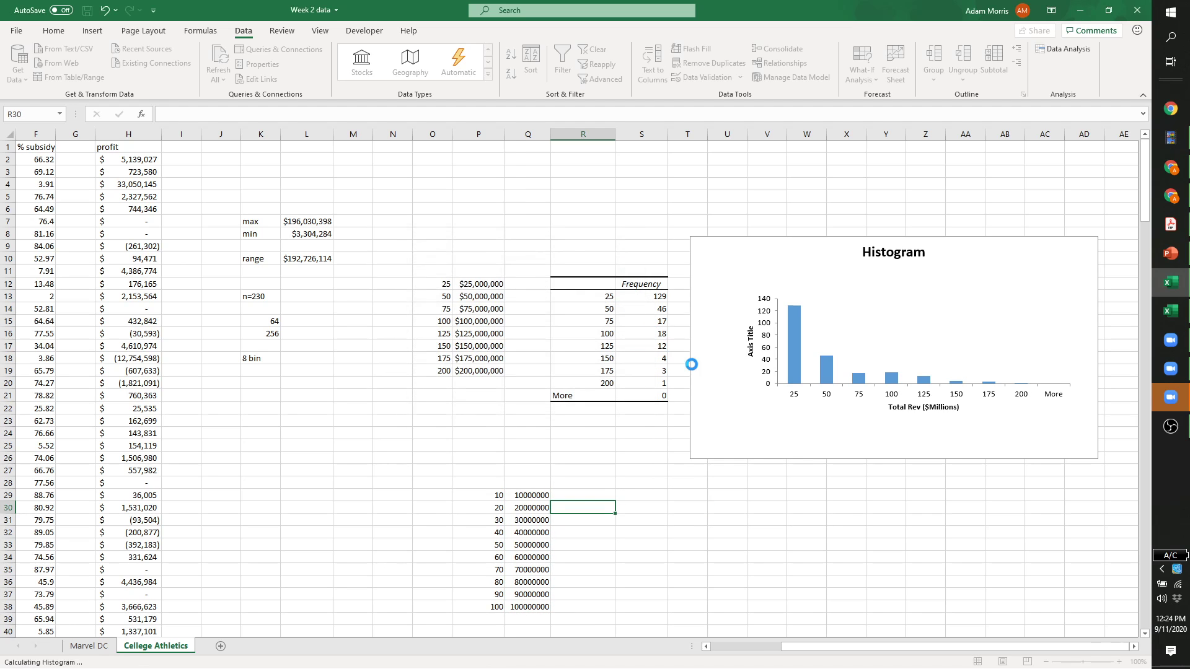
{"action": "scroll", "coordinate": [708, 460], "scroll_direction": "down", "scroll_amount": 3}
Move and enlarge the new histogram chart, and delete its Frequency legend.
{"action": "left_click_drag", "start_coordinate": [638, 423], "coordinate": [948, 406]}
{"action": "left_click_drag", "start_coordinate": [999, 510], "coordinate": [1099, 560]}
{"action": "left_click", "coordinate": [1064, 490]}
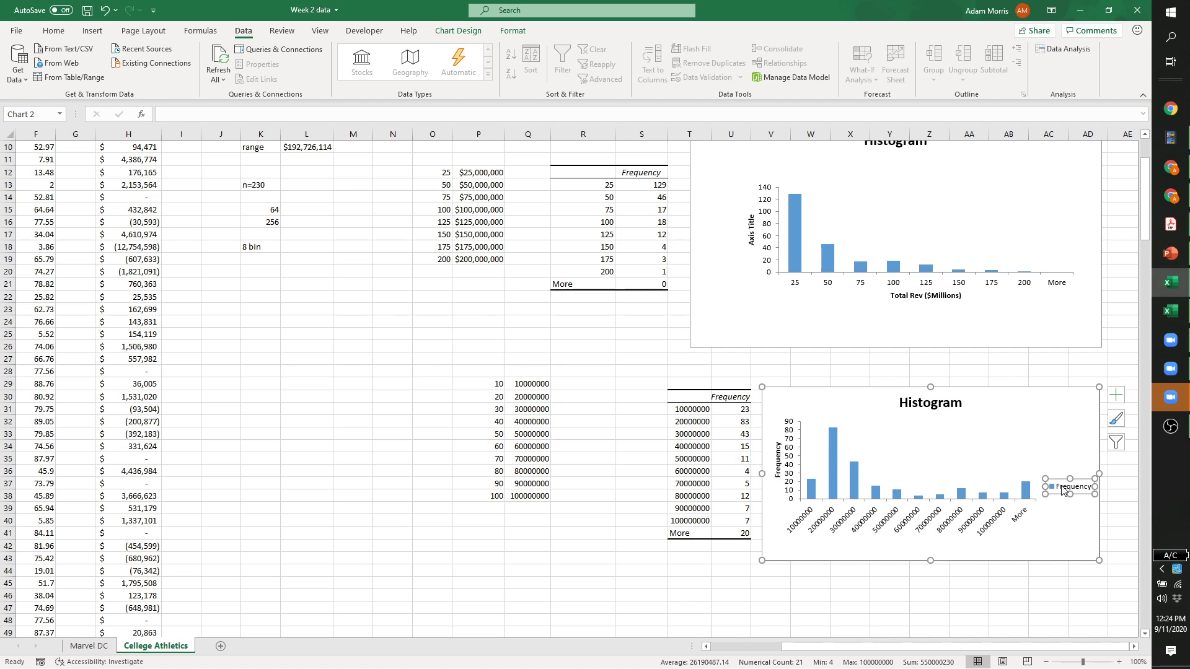
{"action": "key", "text": "Delete"}
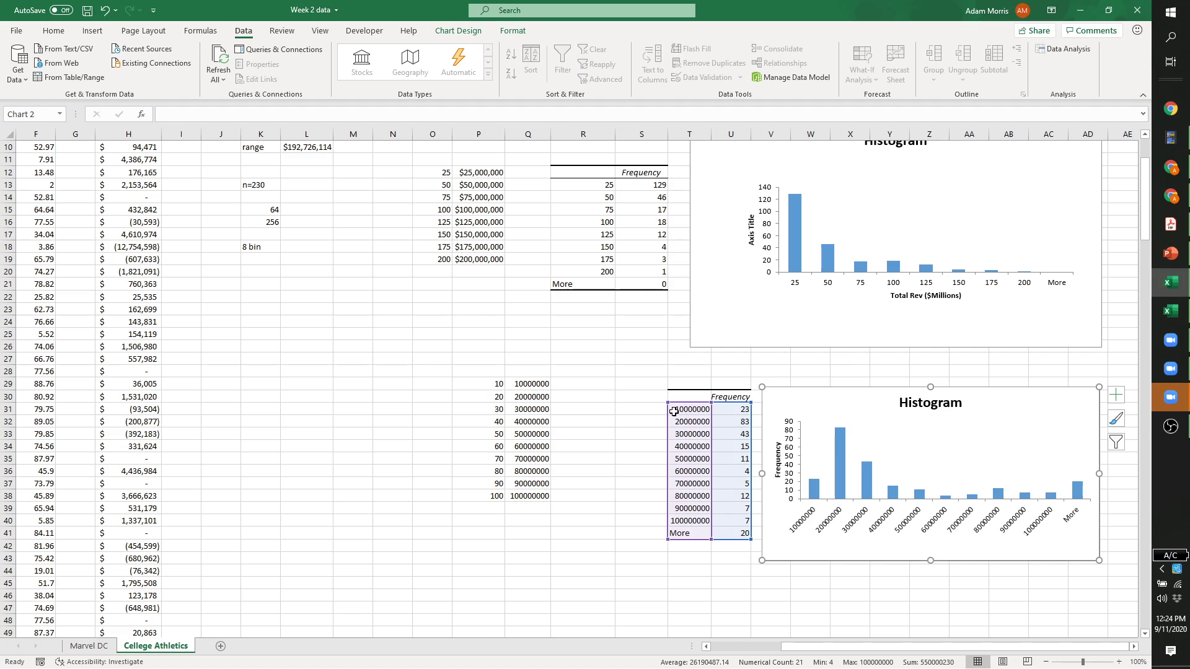
Copy bin labels 10–100 into T31:T40 and replace 'More' in T41 with '>100'.
{"action": "left_click_drag", "start_coordinate": [492, 384], "coordinate": [496, 496]}
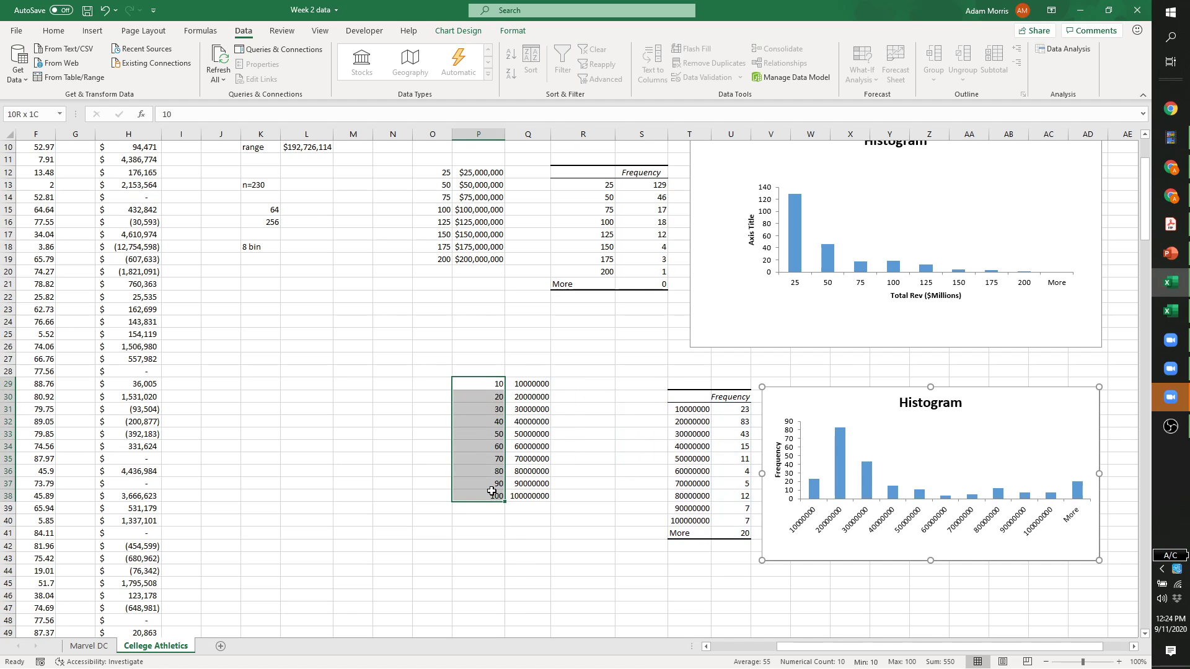
{"action": "key", "text": "ctrl+c"}
{"action": "left_click", "coordinate": [697, 409]}
{"action": "key", "text": "ctrl+v"}
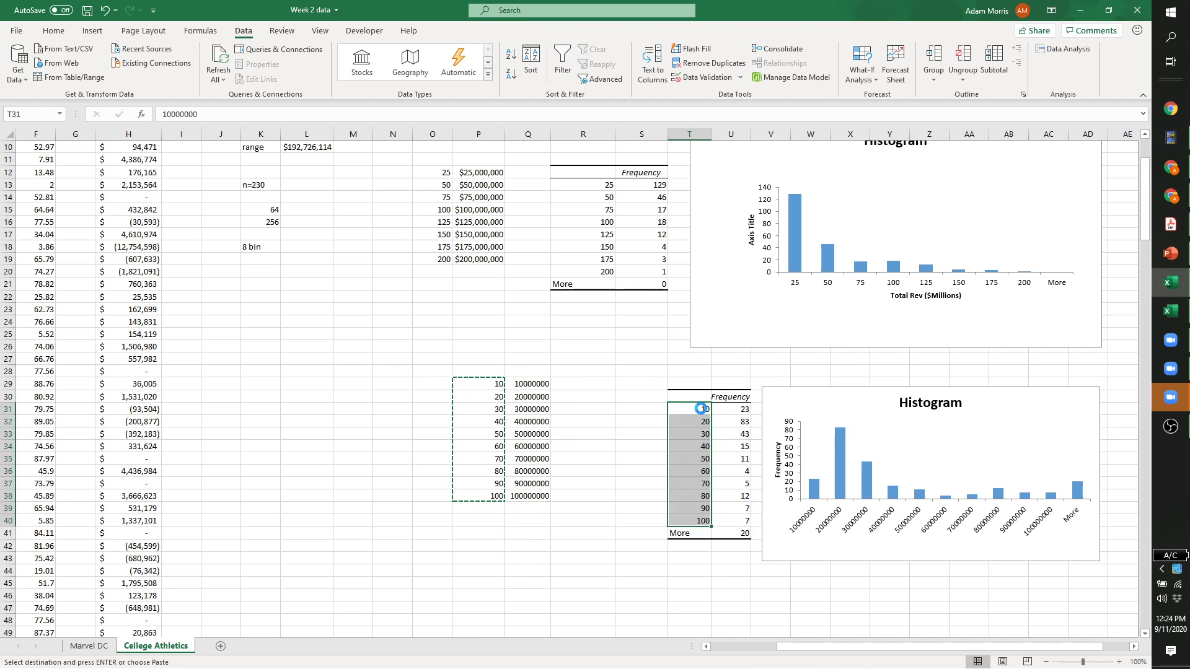
{"action": "left_click", "coordinate": [875, 582]}
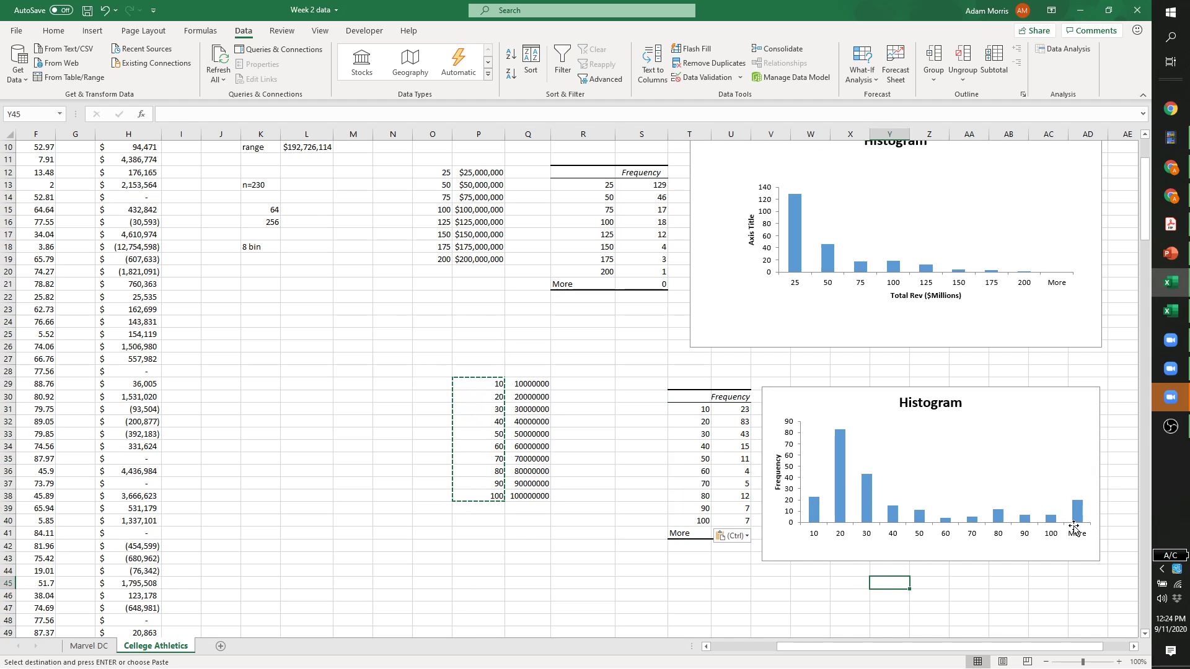
{"action": "left_click", "coordinate": [689, 533]}
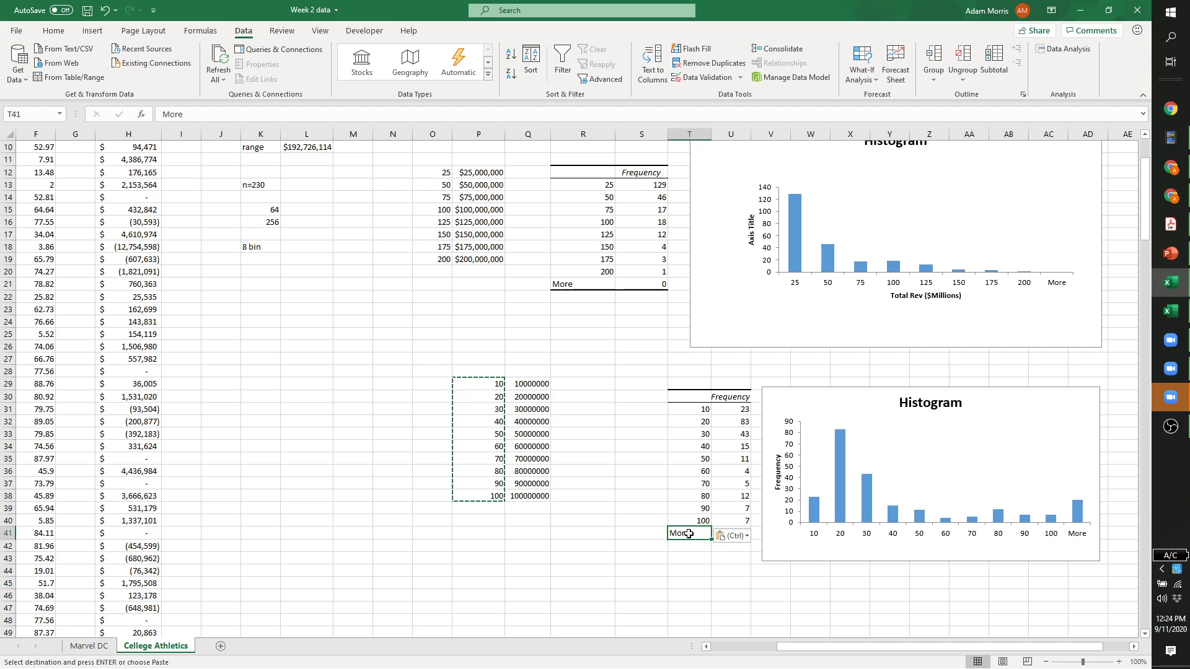
{"action": "key", "text": "Escape"}
{"action": "type", "text": ">100"}
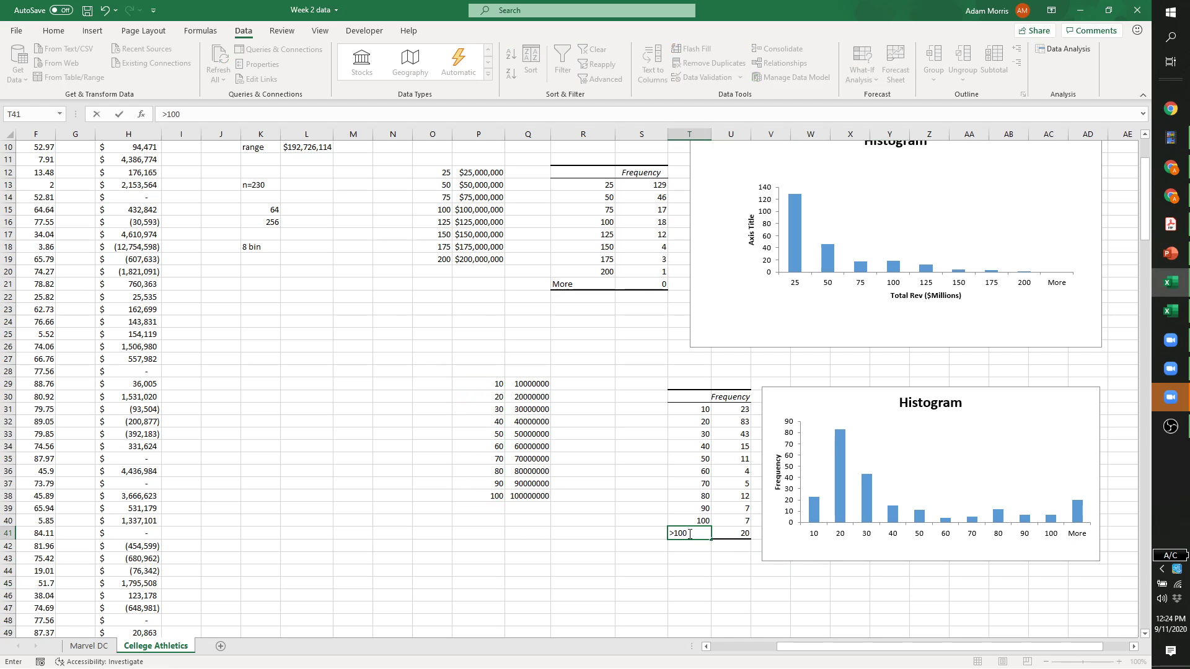
{"action": "key", "text": "Return"}
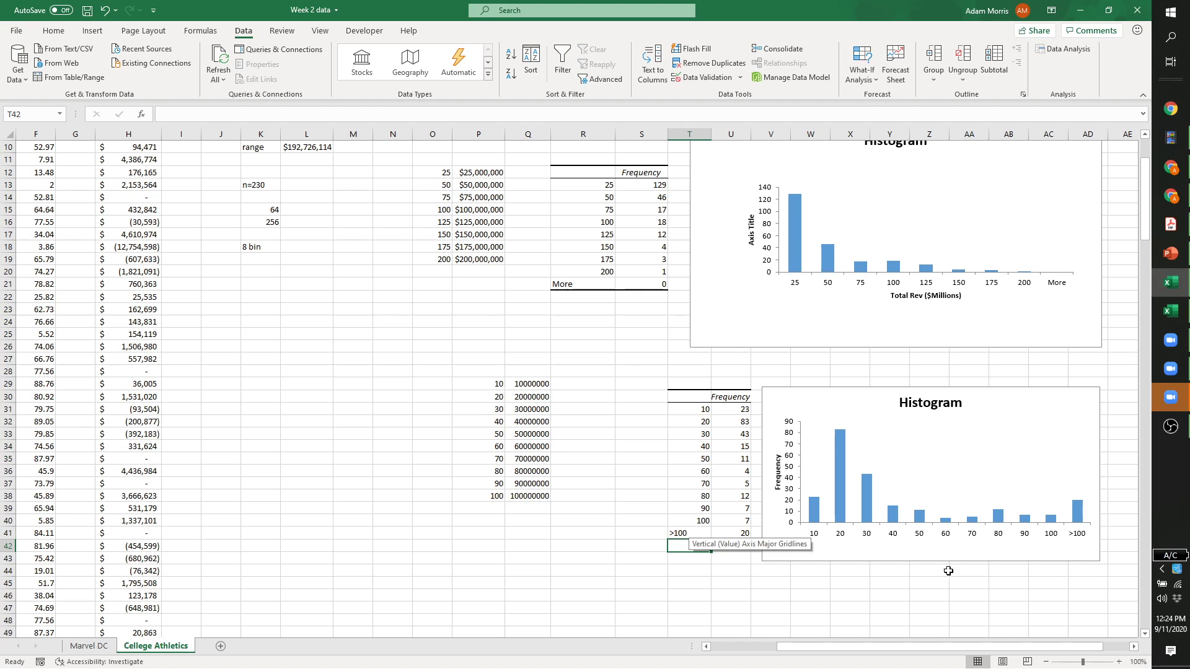
{"action": "left_click", "coordinate": [921, 593]}
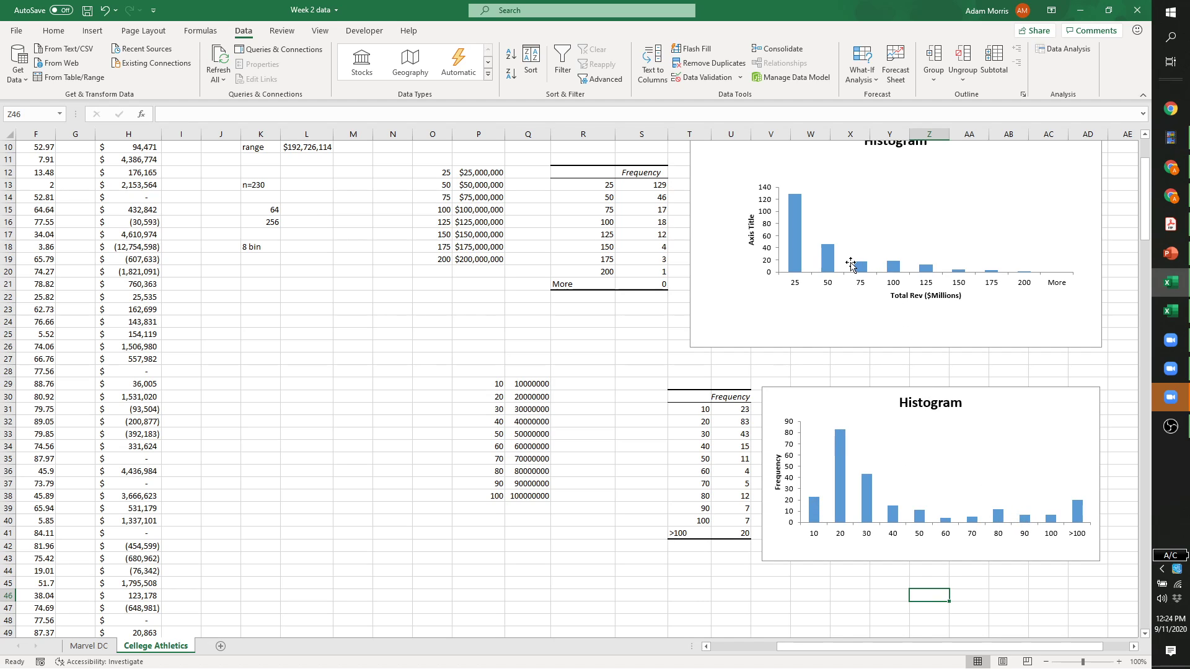
{"action": "scroll", "coordinate": [833, 310], "scroll_direction": "up", "scroll_amount": 1}
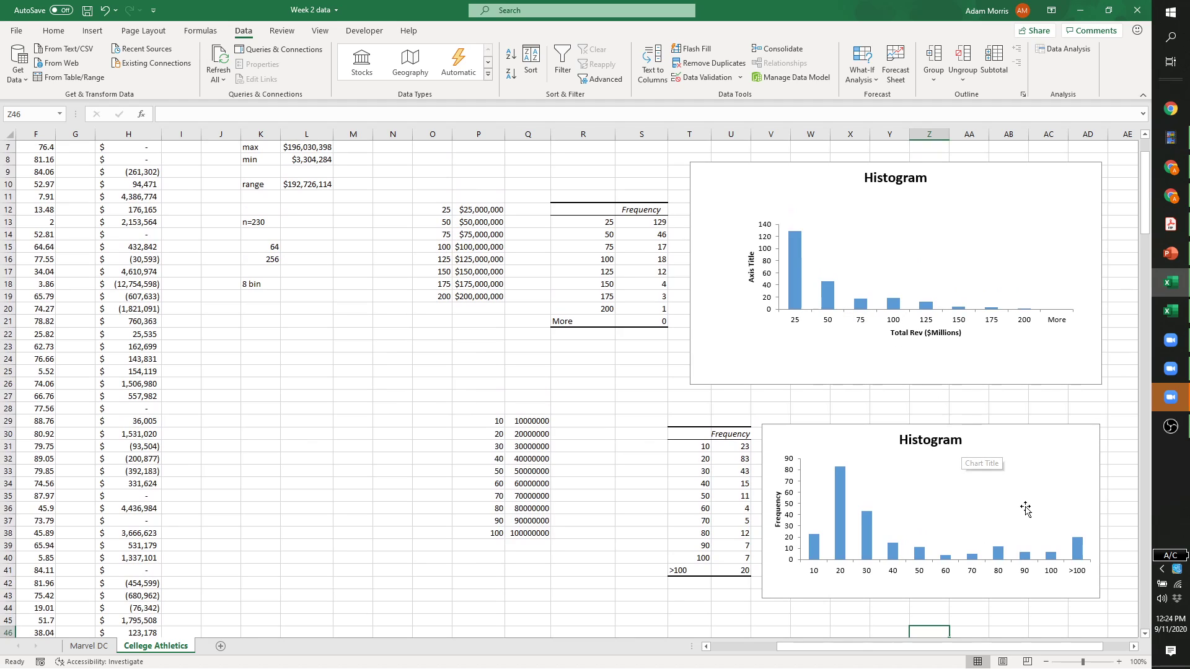
{"action": "left_click", "coordinate": [1078, 576]}
{"action": "left_click", "coordinate": [1079, 551]}
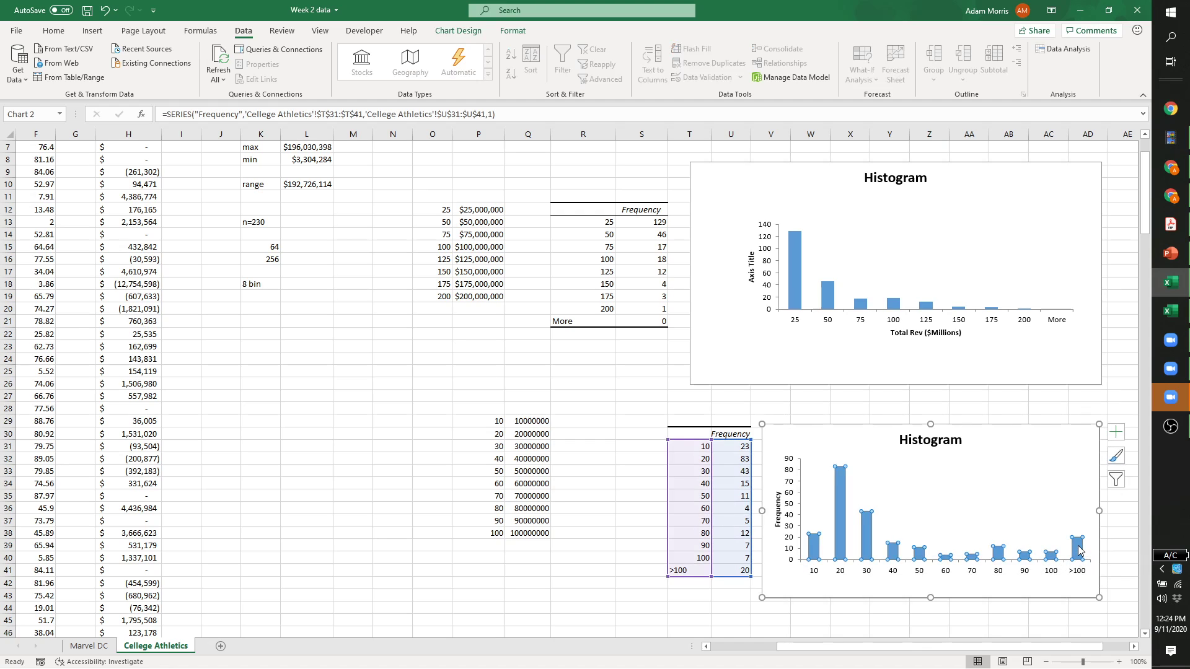
{"action": "left_click", "coordinate": [1081, 549]}
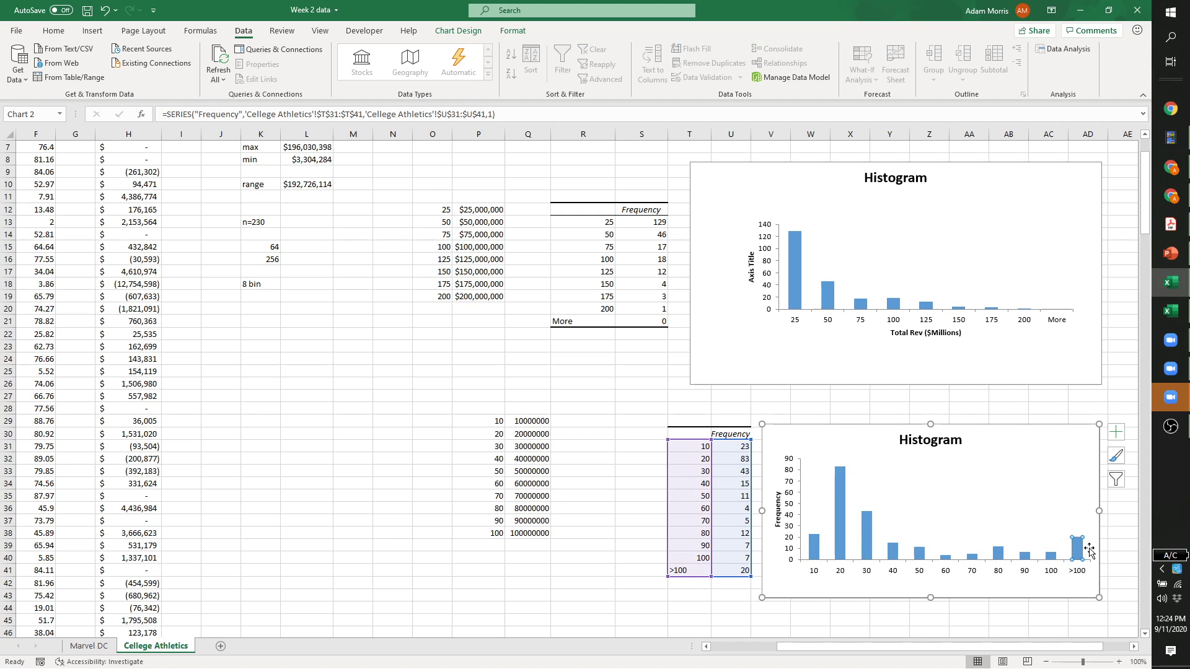
{"action": "mouse_move", "coordinate": [1079, 547]}
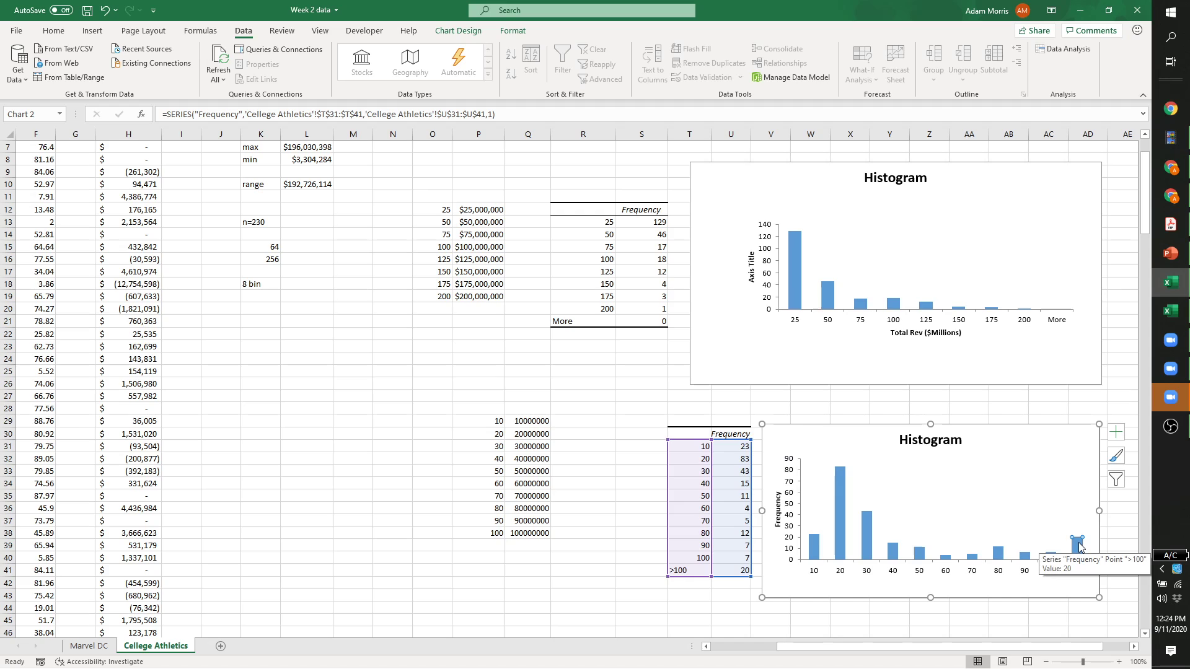
{"action": "left_click", "coordinate": [1025, 313]}
{"action": "left_click", "coordinate": [1021, 308]}
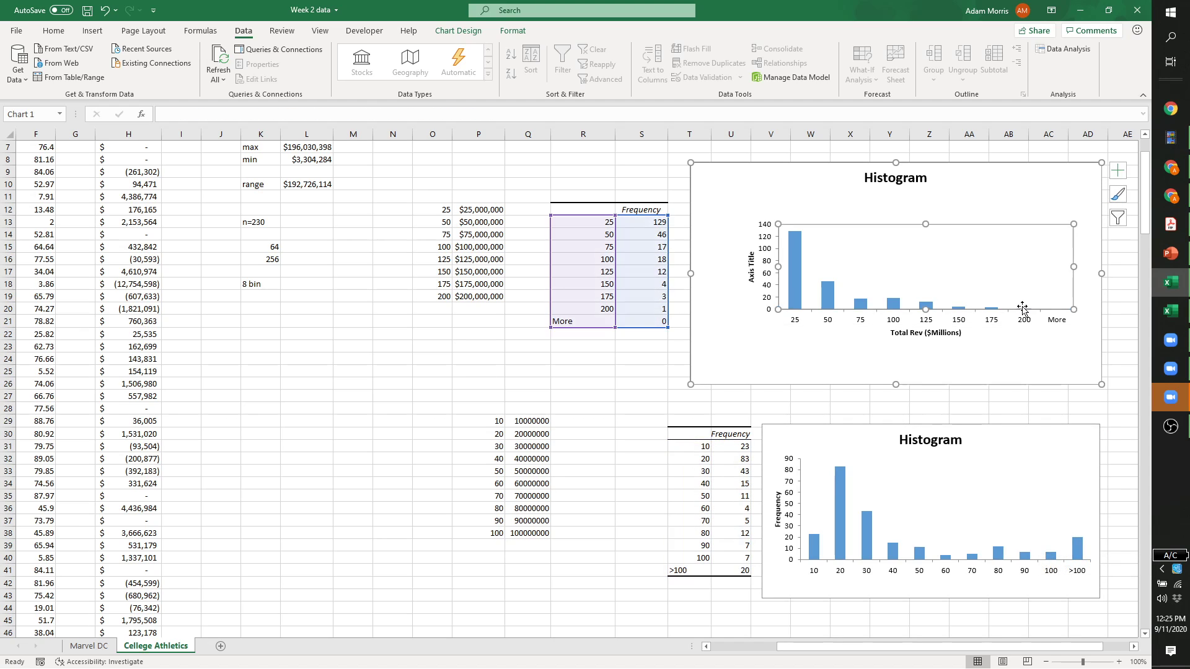
{"action": "left_click", "coordinate": [1026, 339]}
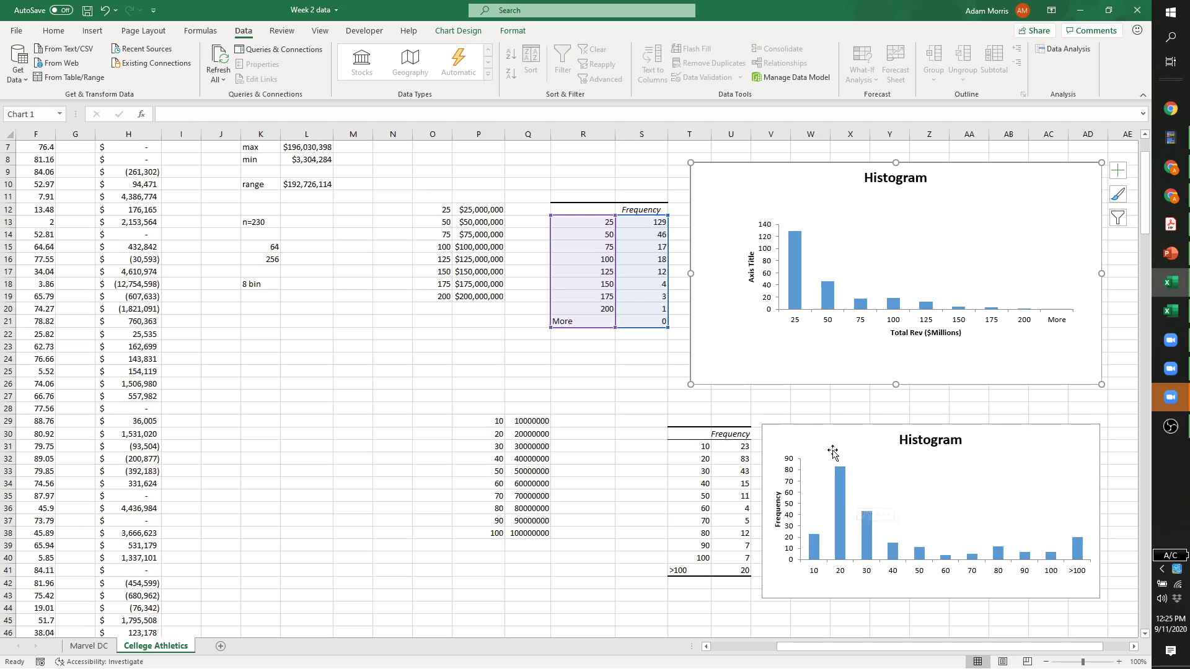
{"action": "left_click", "coordinate": [1067, 435]}
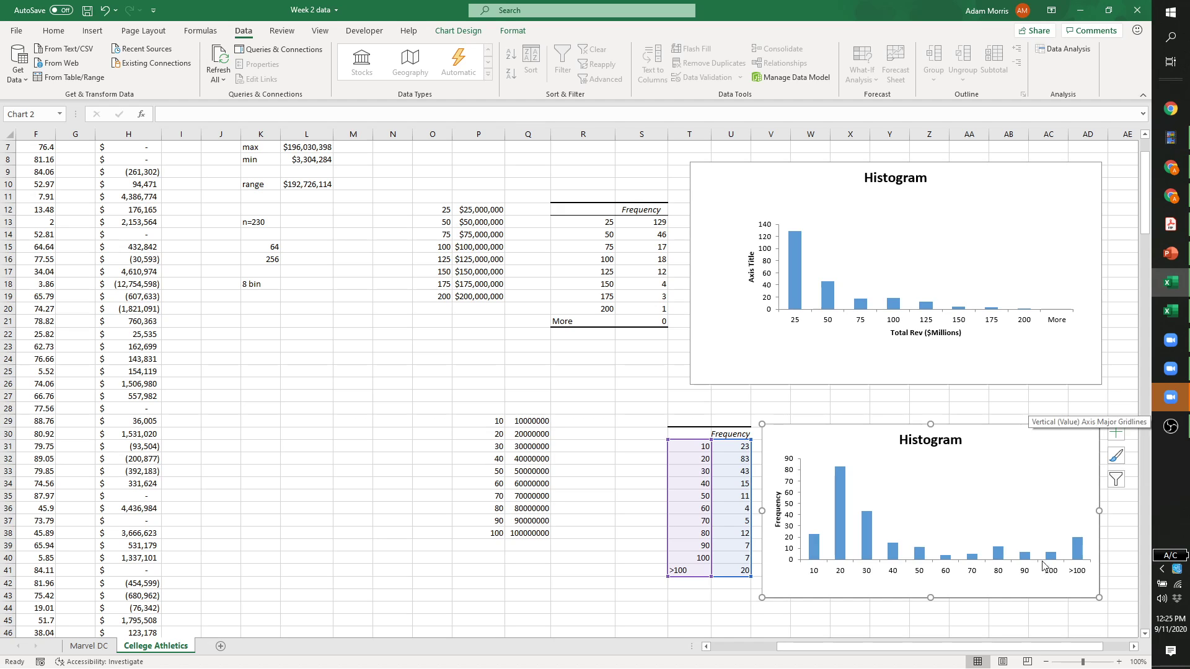
Turn on axis titles and title the horizontal axis 'Total Rev ($M)'.
{"action": "left_click_drag", "start_coordinate": [1066, 648], "coordinate": [1092, 647]}
{"action": "left_click", "coordinate": [1036, 432]}
{"action": "left_click", "coordinate": [1066, 460]}
{"action": "left_click", "coordinate": [1067, 460]}
{"action": "left_click", "coordinate": [863, 584]}
{"action": "triple_click", "coordinate": [863, 583]}
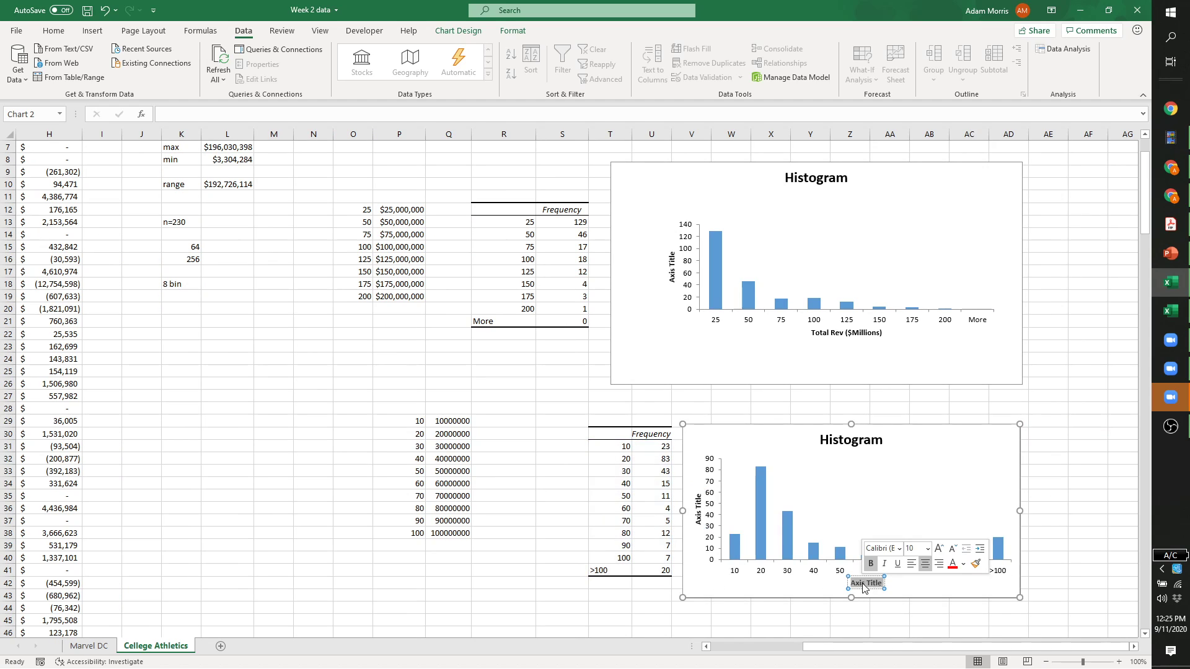
{"action": "type", "text": "Total"}
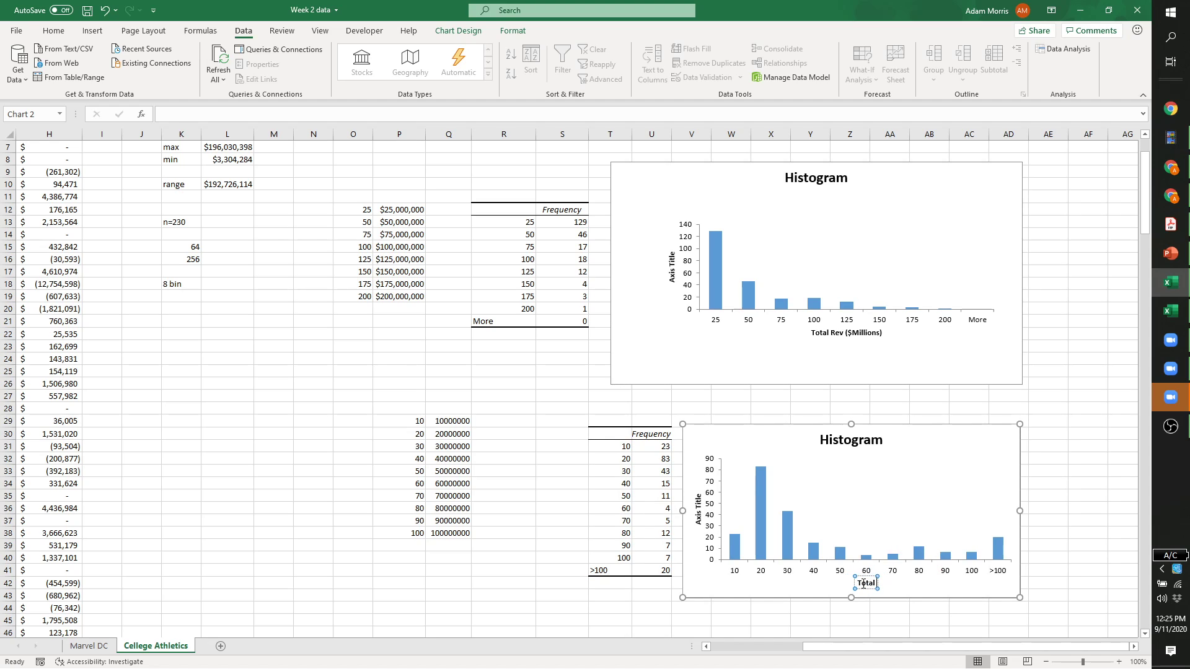
{"action": "type", "text": " Rev ($M)"}
{"action": "key", "text": "Return"}
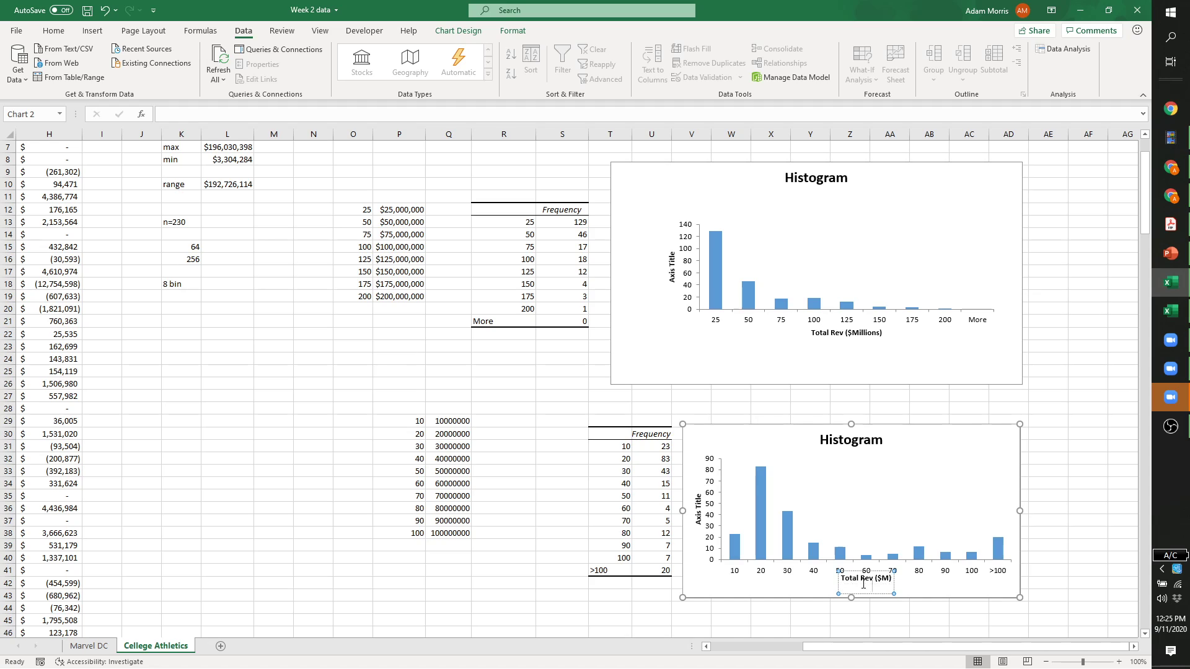
{"action": "key", "text": "BackSpace"}
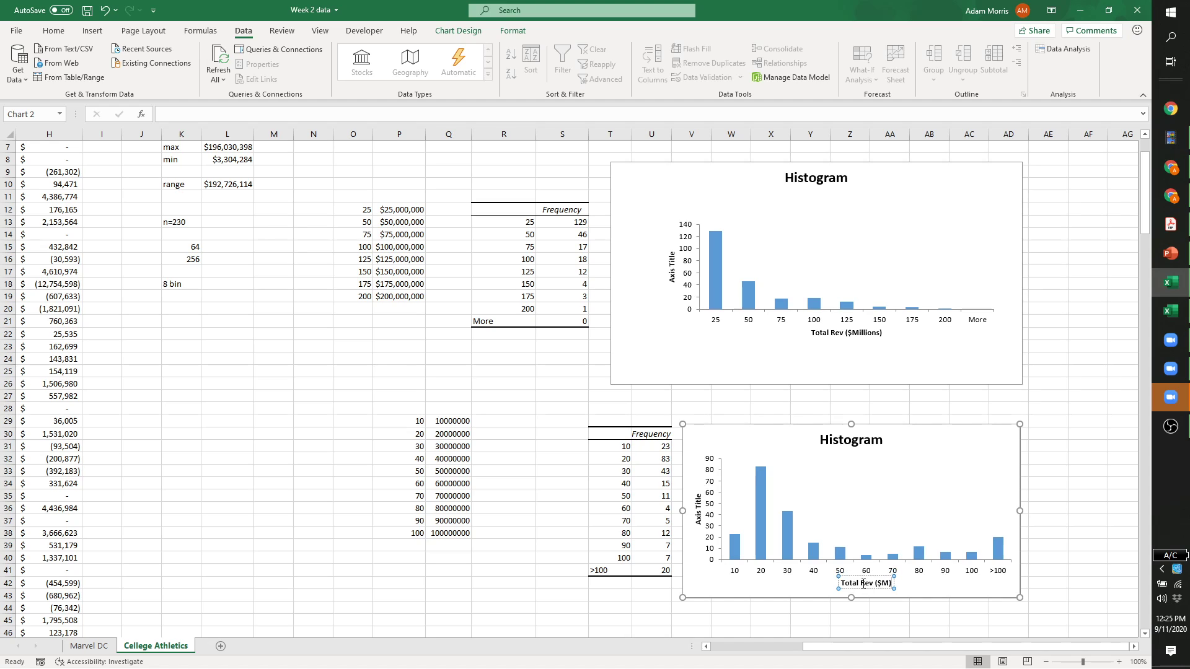
{"action": "left_click", "coordinate": [915, 589]}
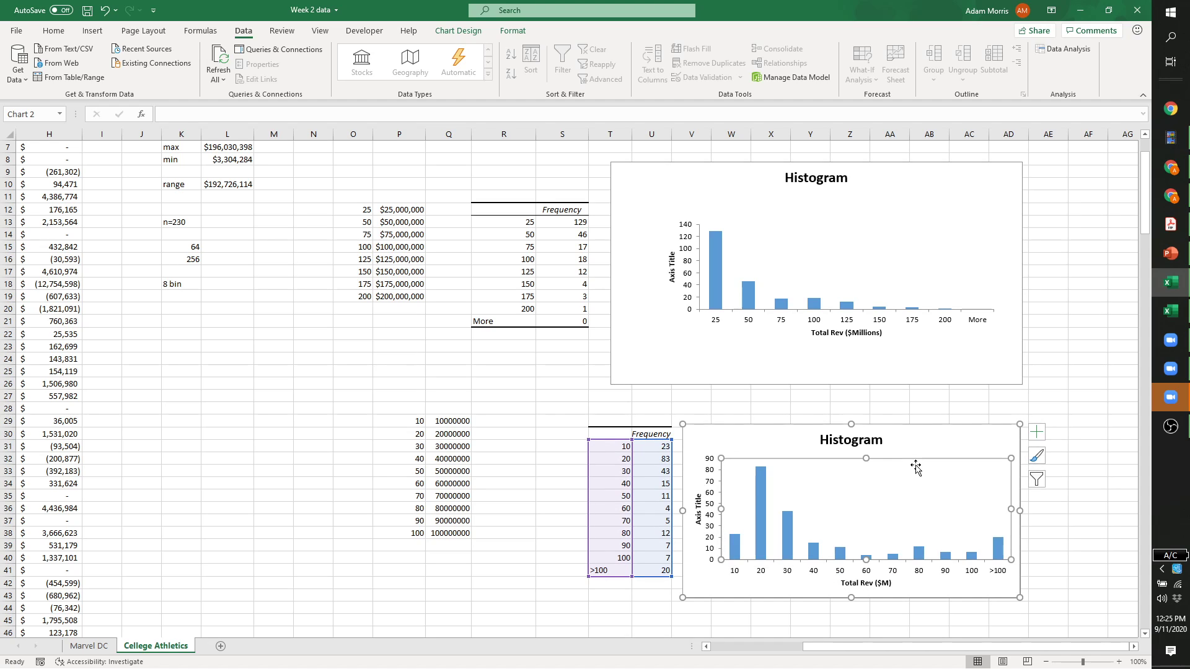
{"action": "left_click", "coordinate": [747, 409]}
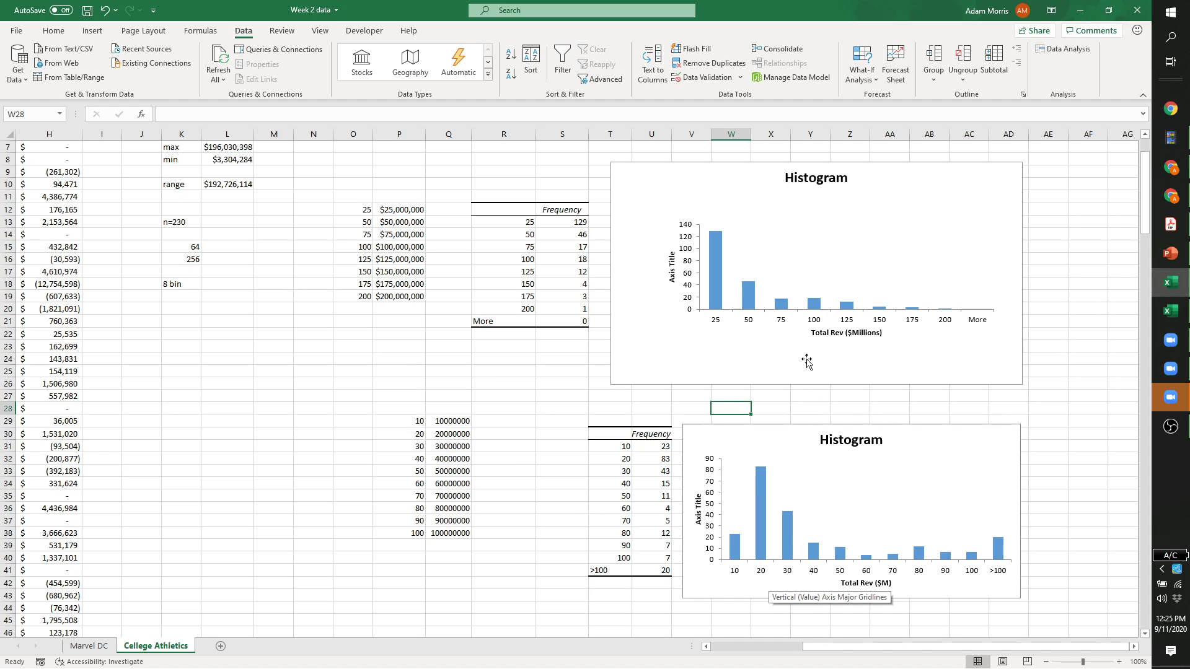
{"action": "scroll", "coordinate": [483, 558], "scroll_direction": "down", "scroll_amount": 1}
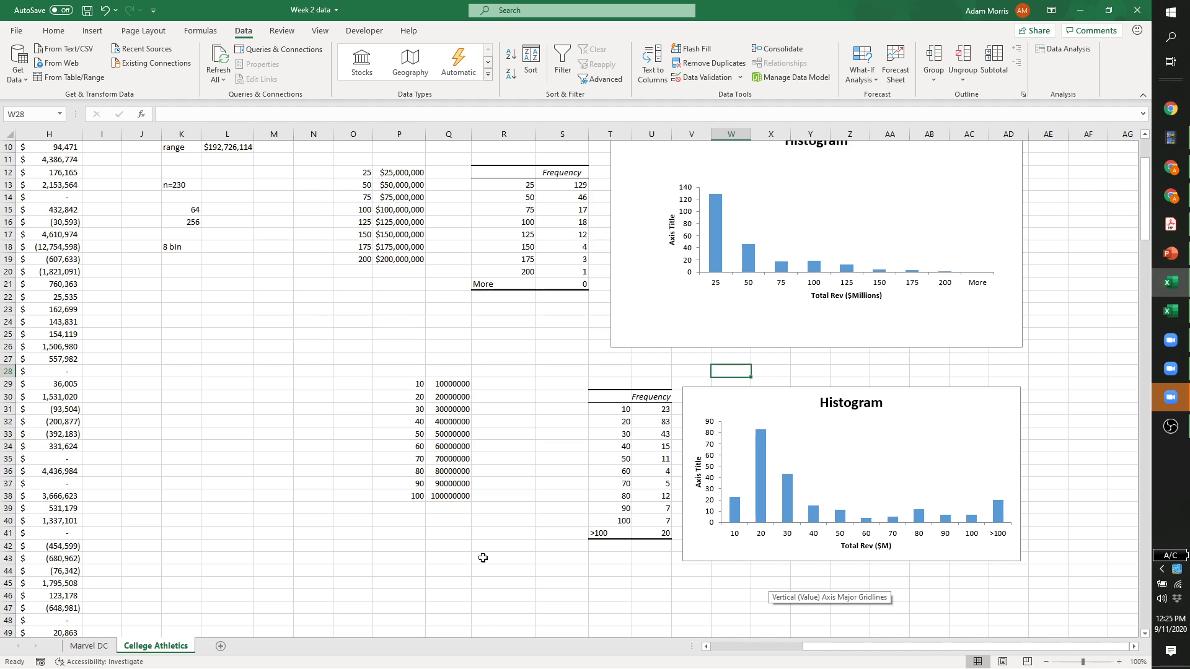
{"action": "scroll", "coordinate": [474, 560], "scroll_direction": "down", "scroll_amount": 1}
{"action": "scroll", "coordinate": [463, 566], "scroll_direction": "up", "scroll_amount": 3}
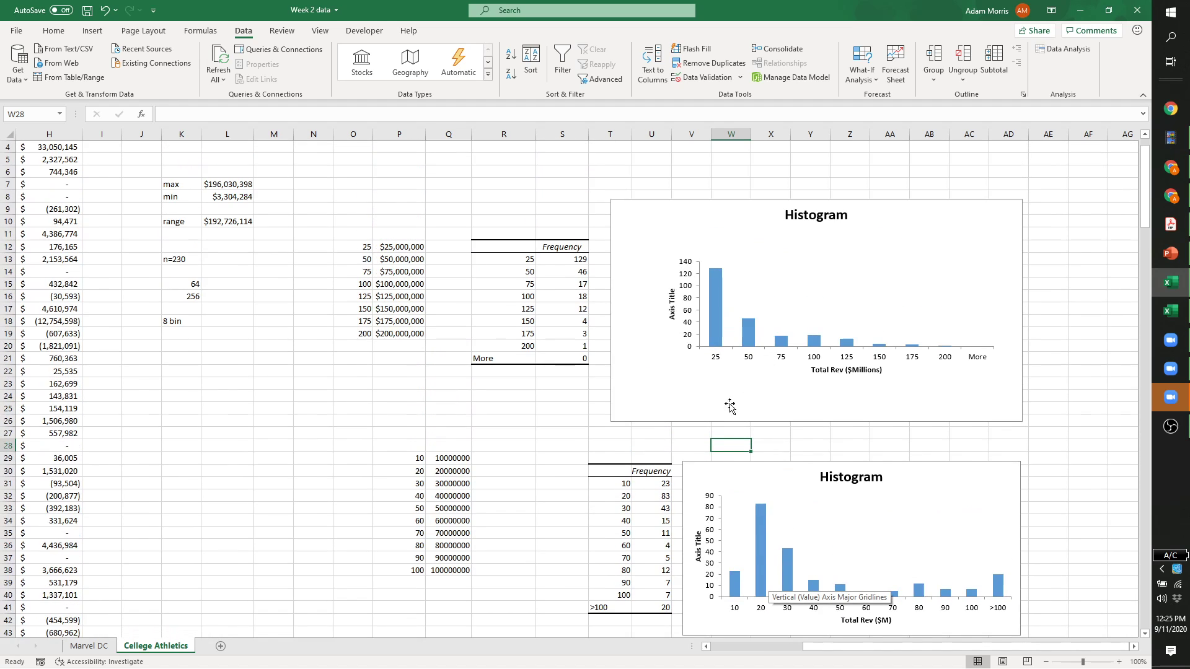
{"action": "scroll", "coordinate": [718, 430], "scroll_direction": "down", "scroll_amount": 1}
{"action": "left_click", "coordinate": [1088, 509]}
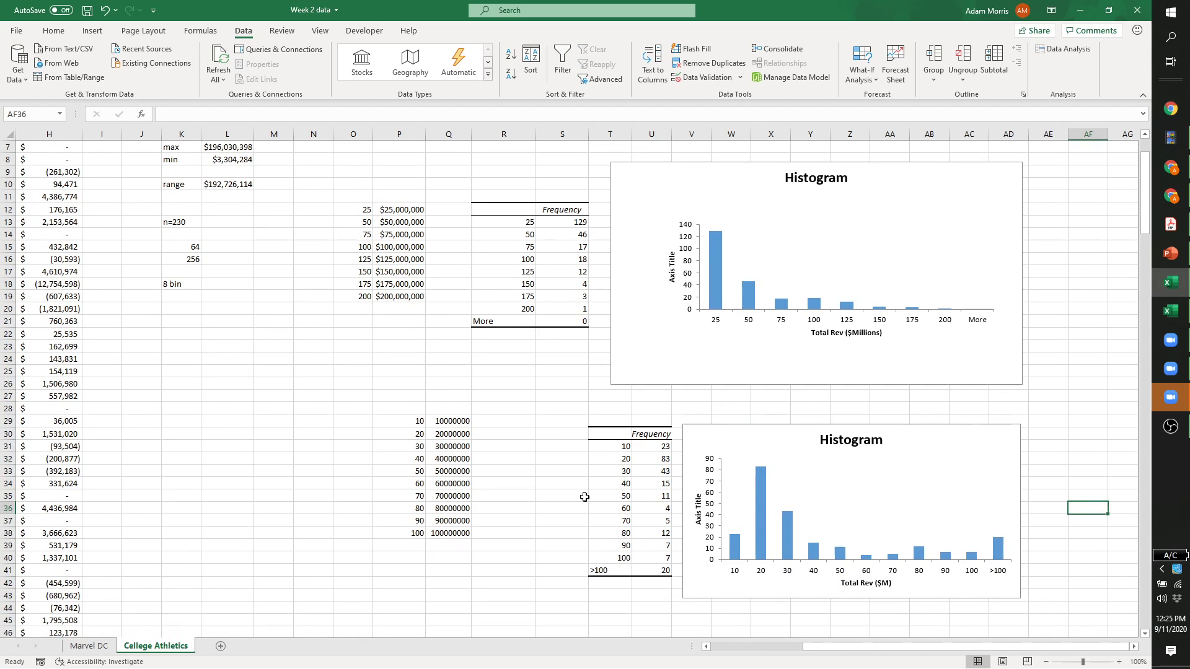
{"action": "scroll", "coordinate": [583, 496], "scroll_direction": "up", "scroll_amount": 1}
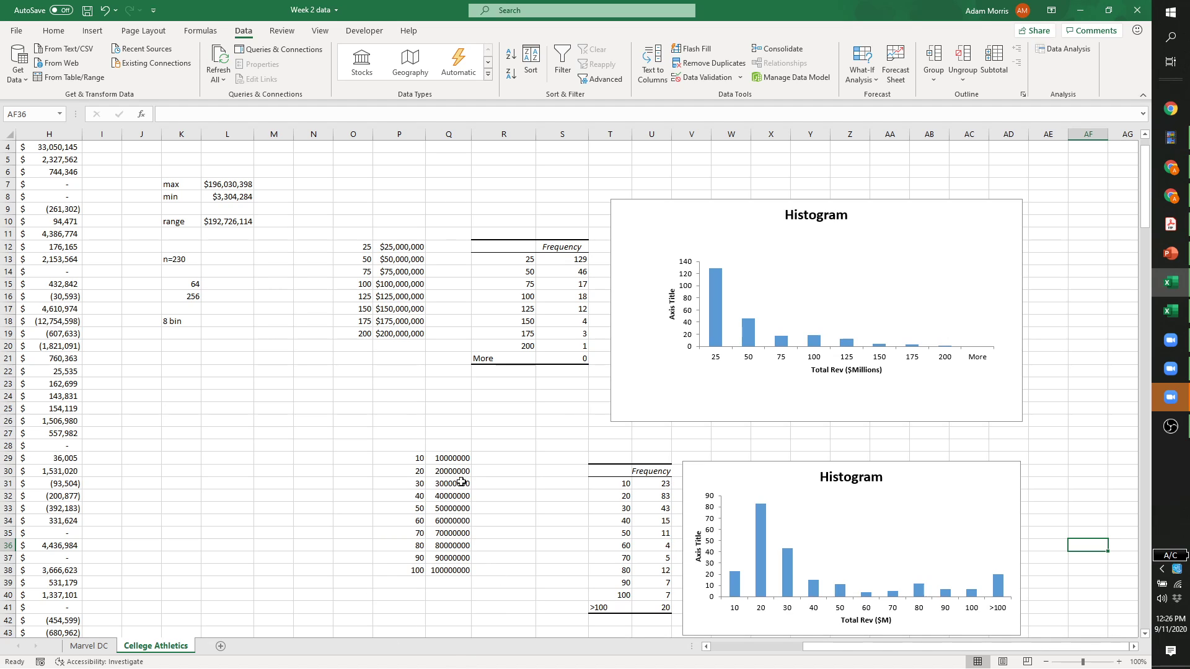
{"action": "left_click", "coordinate": [481, 431]}
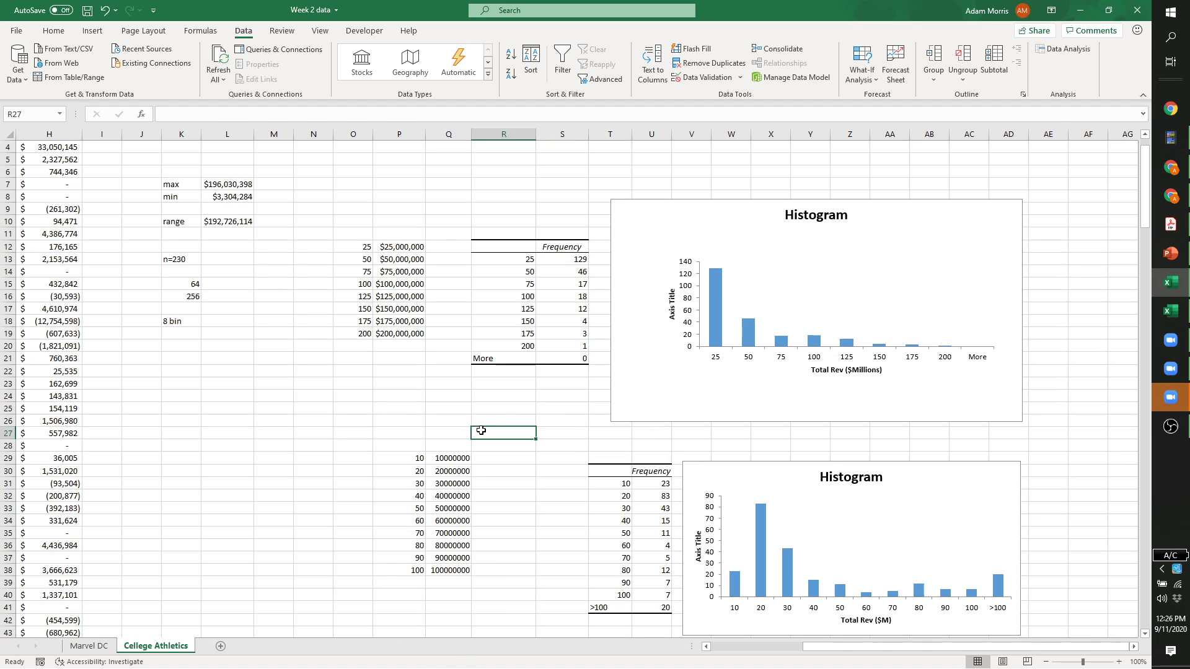
{"action": "scroll", "coordinate": [481, 431], "scroll_direction": "up", "scroll_amount": 1}
{"action": "scroll", "coordinate": [481, 431], "scroll_direction": "down", "scroll_amount": 3}
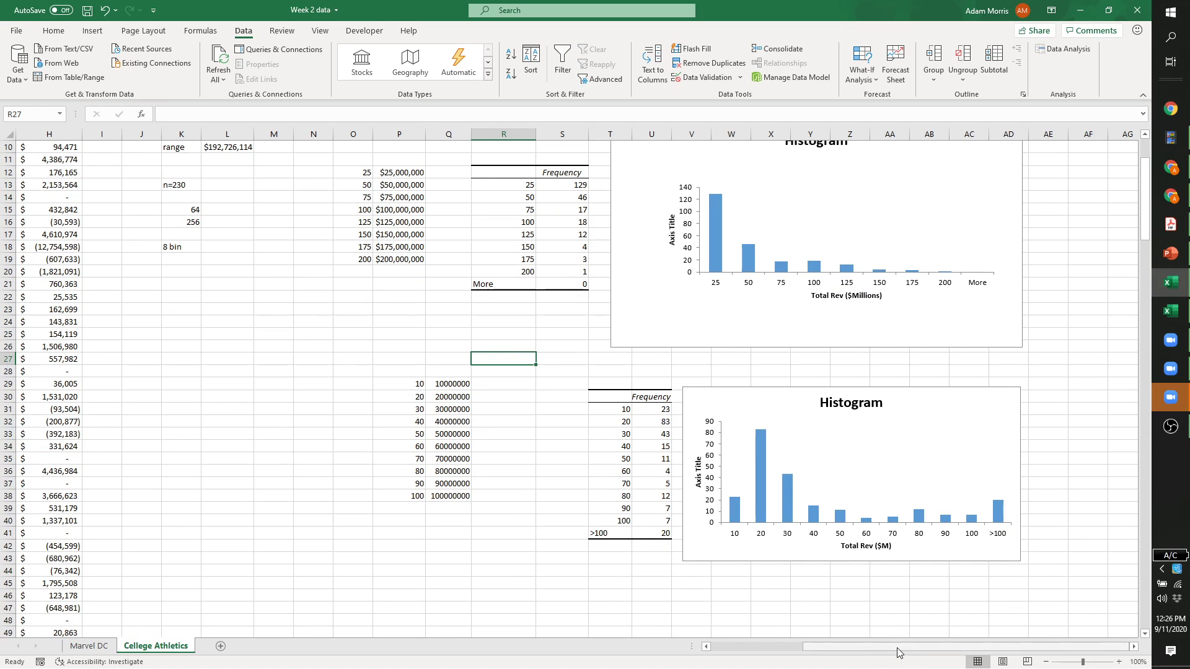
{"action": "left_click_drag", "start_coordinate": [899, 650], "coordinate": [678, 648]}
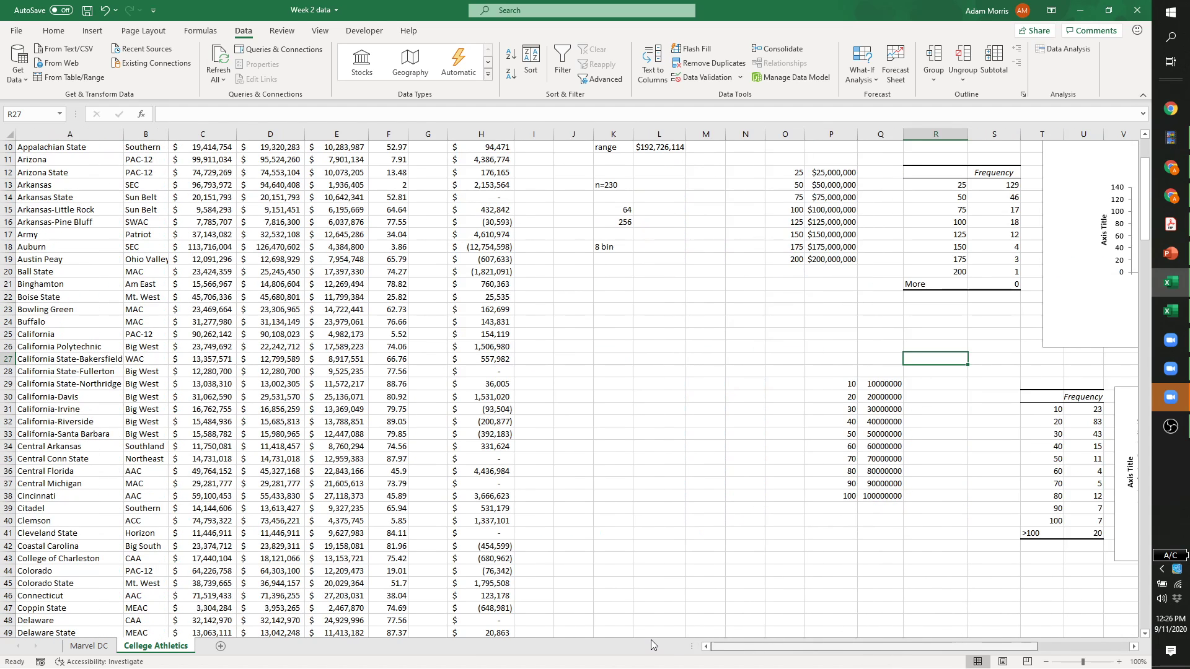
{"action": "scroll", "coordinate": [648, 598], "scroll_direction": "right", "scroll_amount": 7}
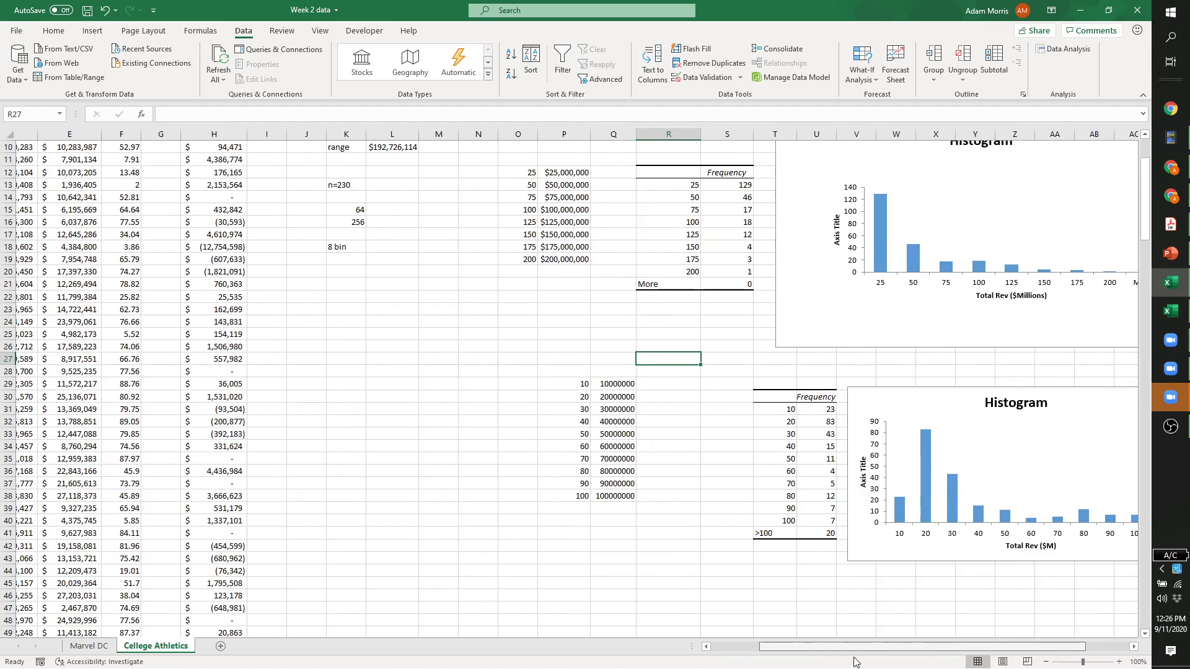
{"action": "scroll", "coordinate": [470, 555], "scroll_direction": "up", "scroll_amount": 3}
{"action": "left_click_drag", "start_coordinate": [864, 647], "coordinate": [675, 651]}
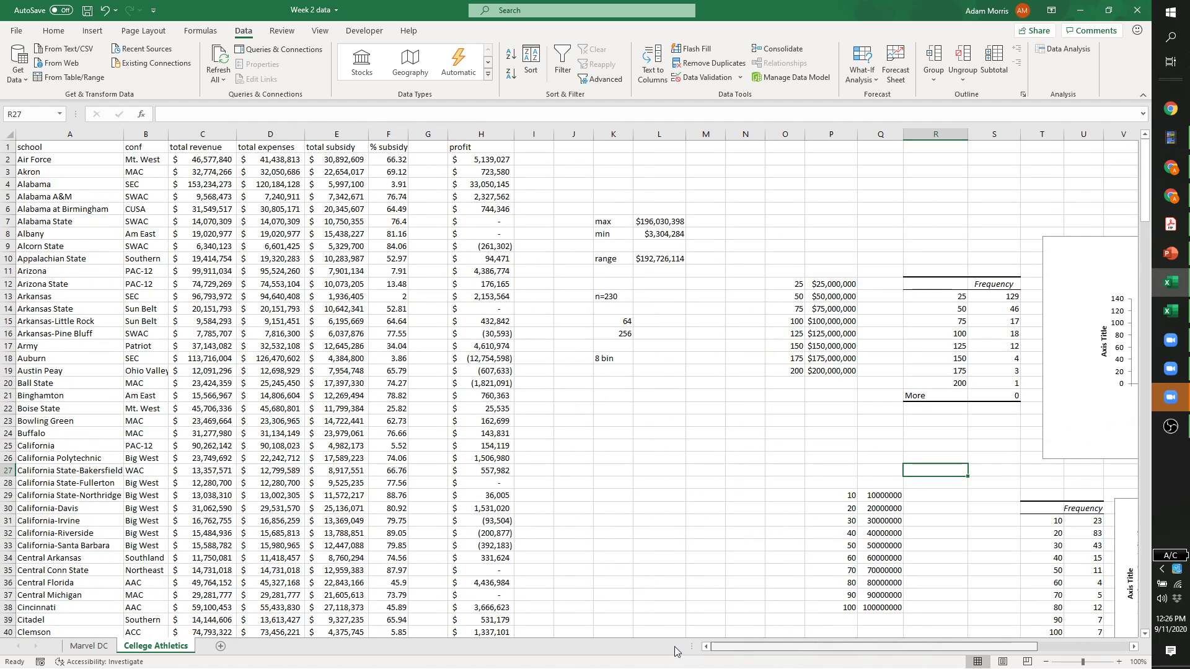
{"action": "left_click_drag", "start_coordinate": [781, 650], "coordinate": [870, 650]}
{"action": "scroll", "coordinate": [682, 481], "scroll_direction": "down", "scroll_amount": 4}
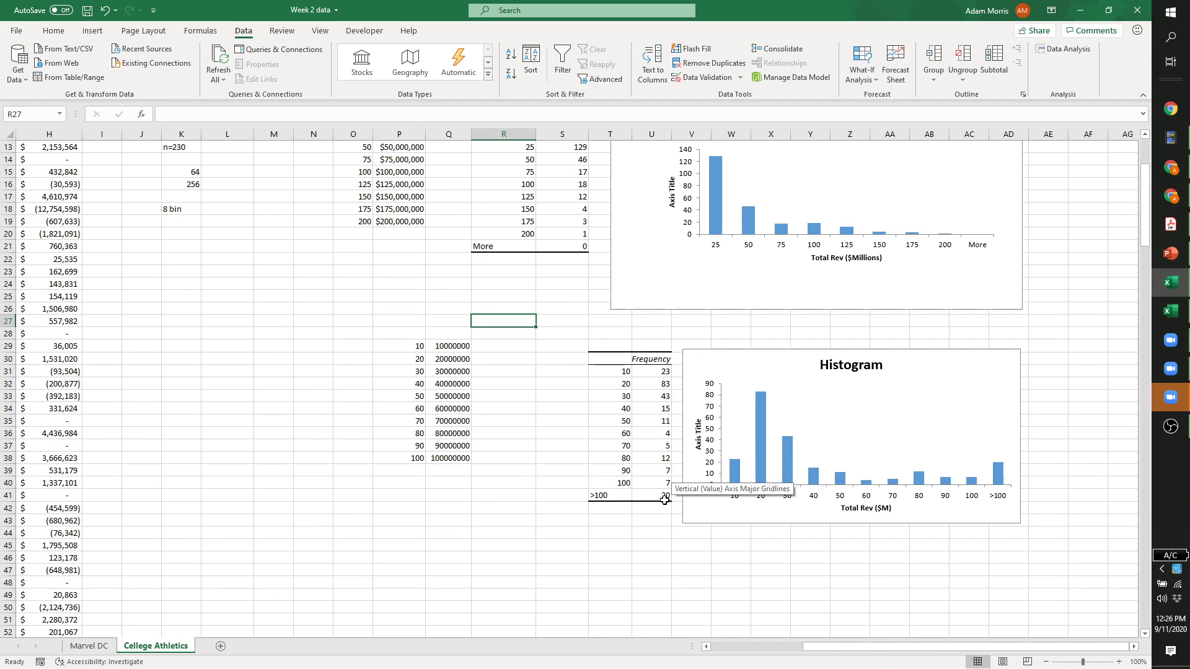
{"action": "left_click_drag", "start_coordinate": [850, 649], "coordinate": [837, 650]}
{"action": "scroll", "coordinate": [490, 406], "scroll_direction": "up", "scroll_amount": 4}
{"action": "left_click", "coordinate": [401, 433]}
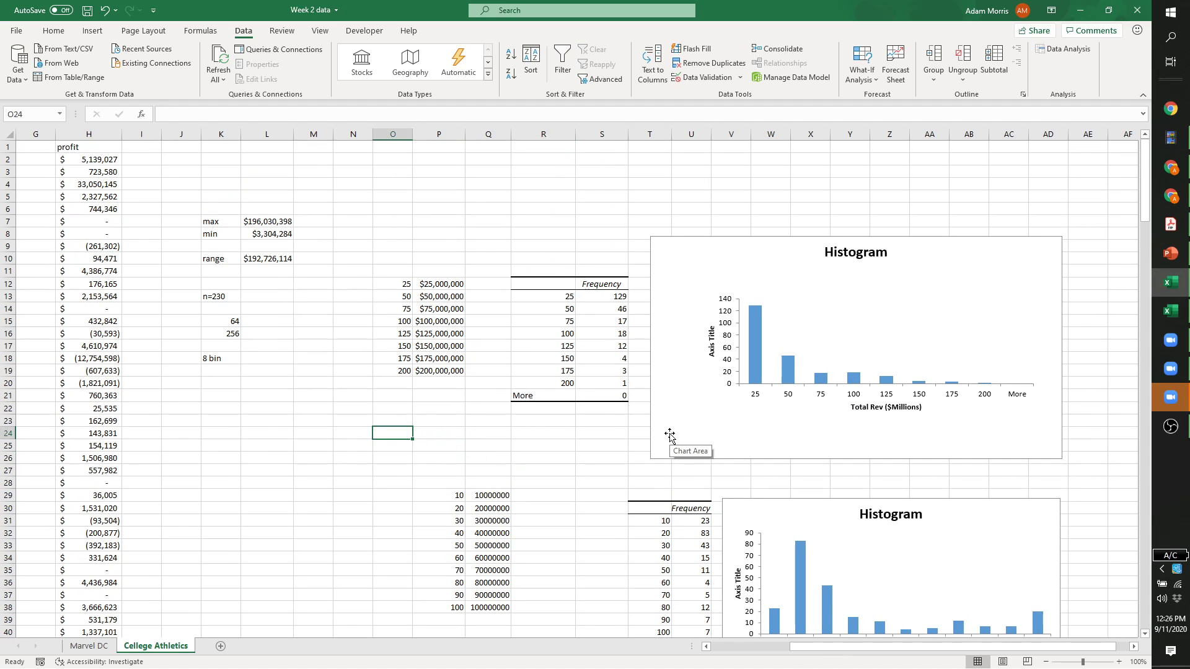
{"action": "left_click", "coordinate": [318, 432]}
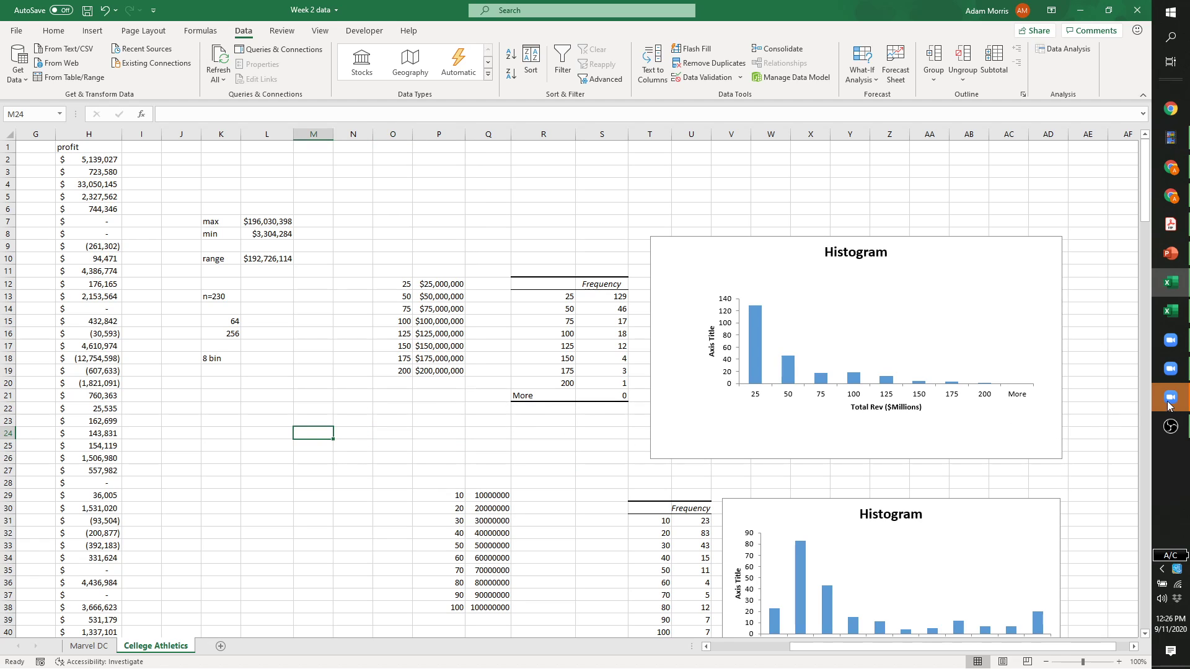
{"action": "mouse_move", "coordinate": [1168, 404]}
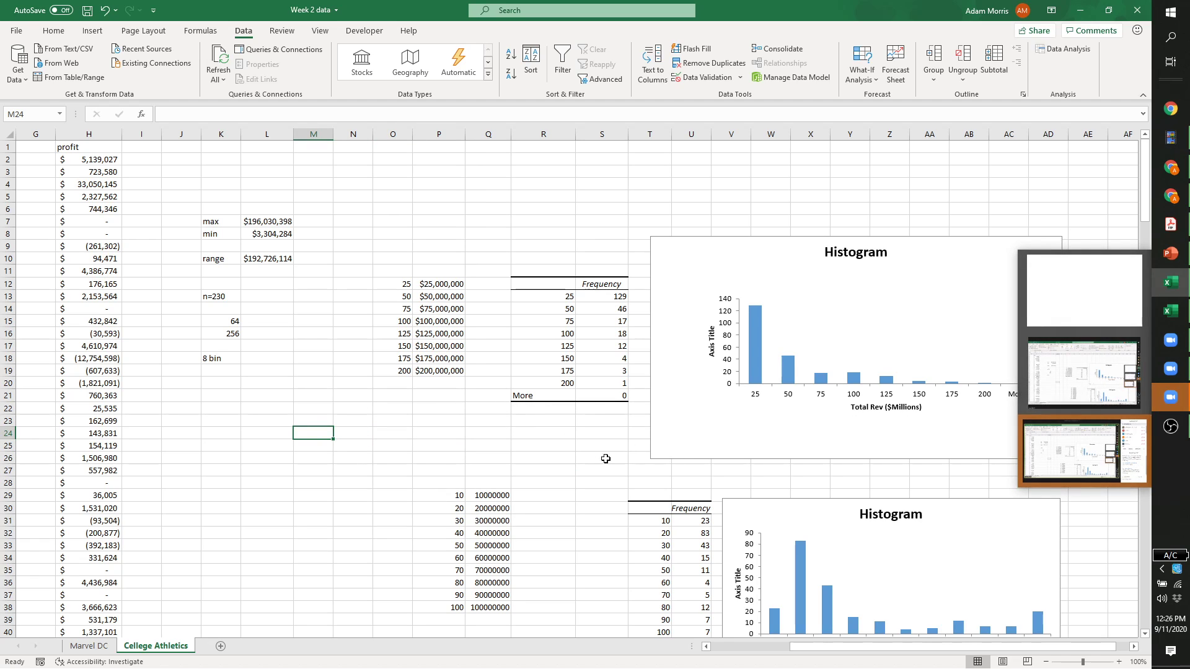
{"action": "left_click", "coordinate": [528, 446]}
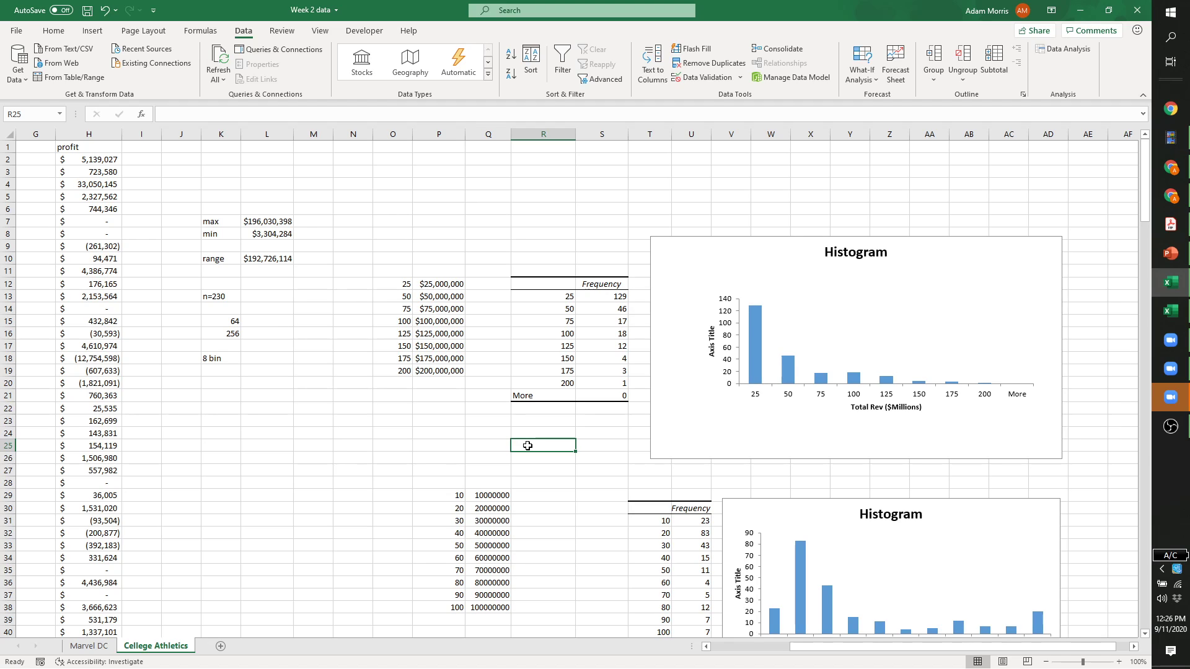
{"action": "left_click", "coordinate": [441, 439]}
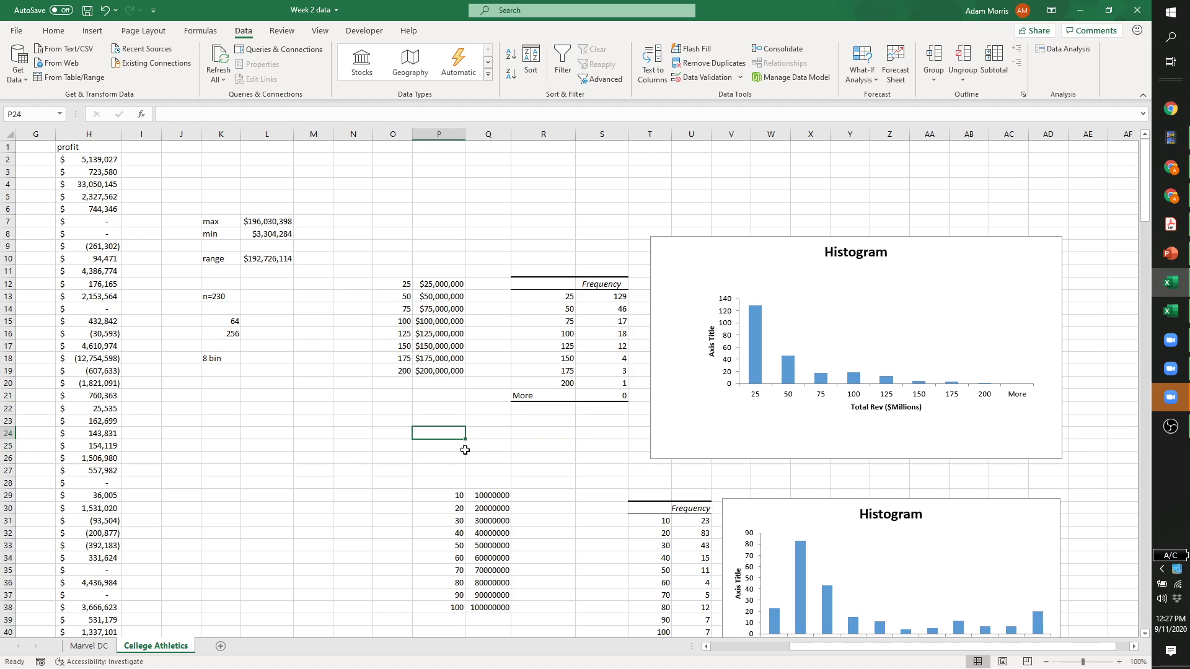
{"action": "left_click", "coordinate": [282, 432]}
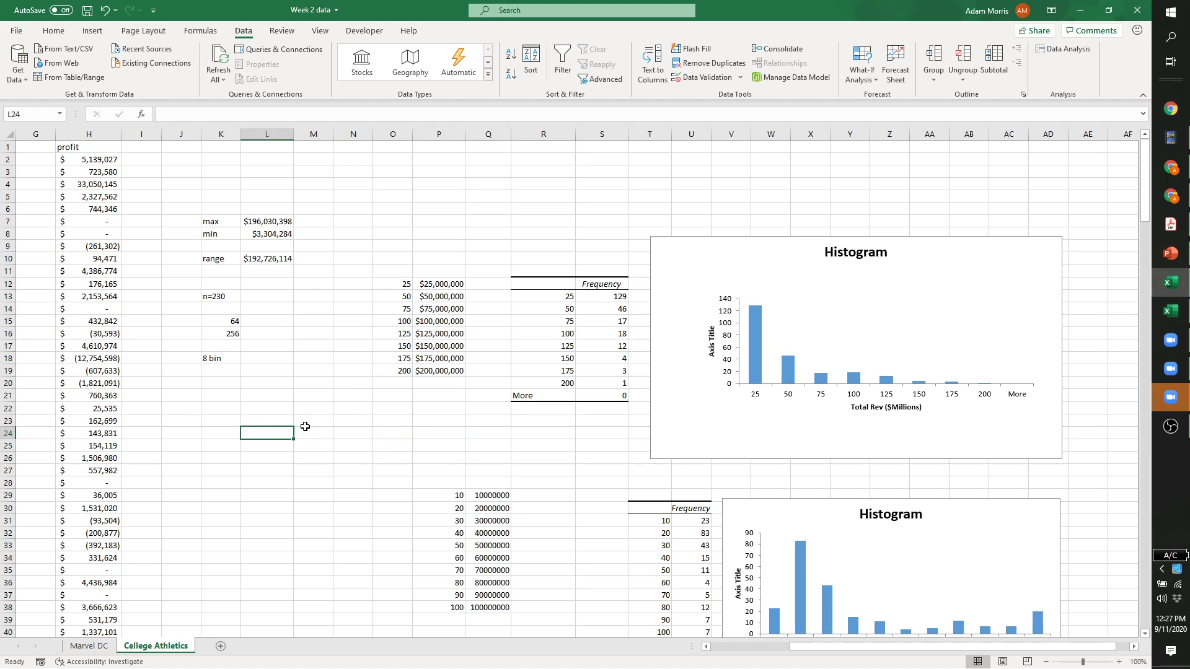